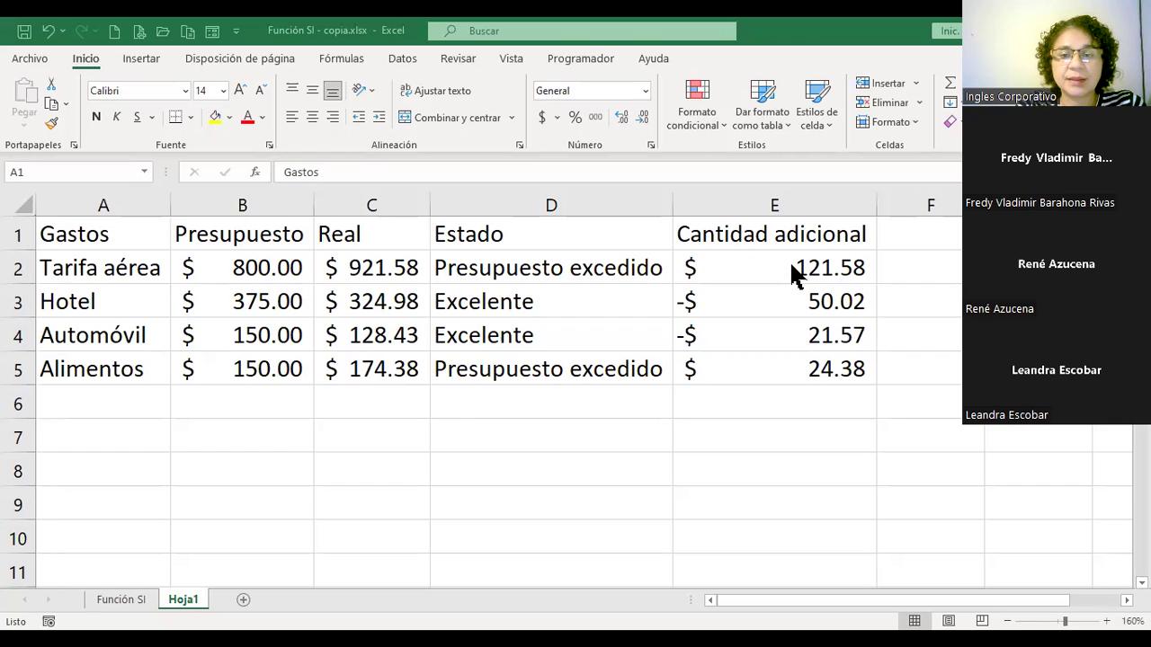
# Examine the Cantidad adicional formula in E2 and the Gastos, Presupuesto and Real entries in rows 2 to 5
pyautogui.click(790, 263)
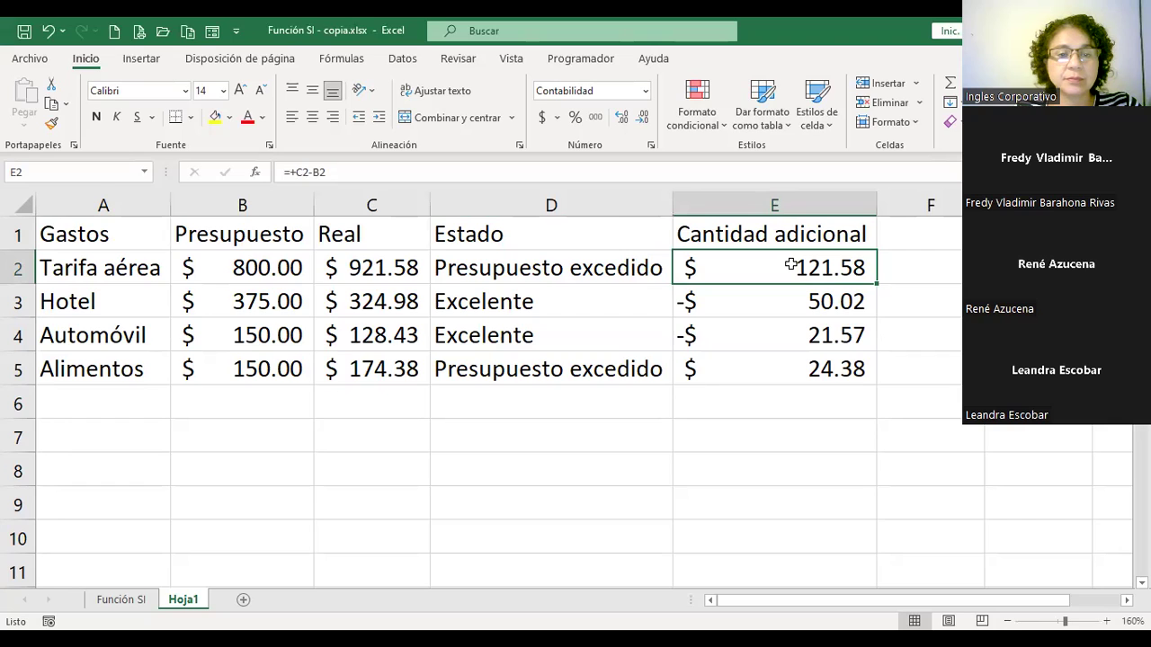
pyautogui.press('Left')
pyautogui.press('Left')
pyautogui.press('Left')
pyautogui.press('Left')
pyautogui.press('Up')
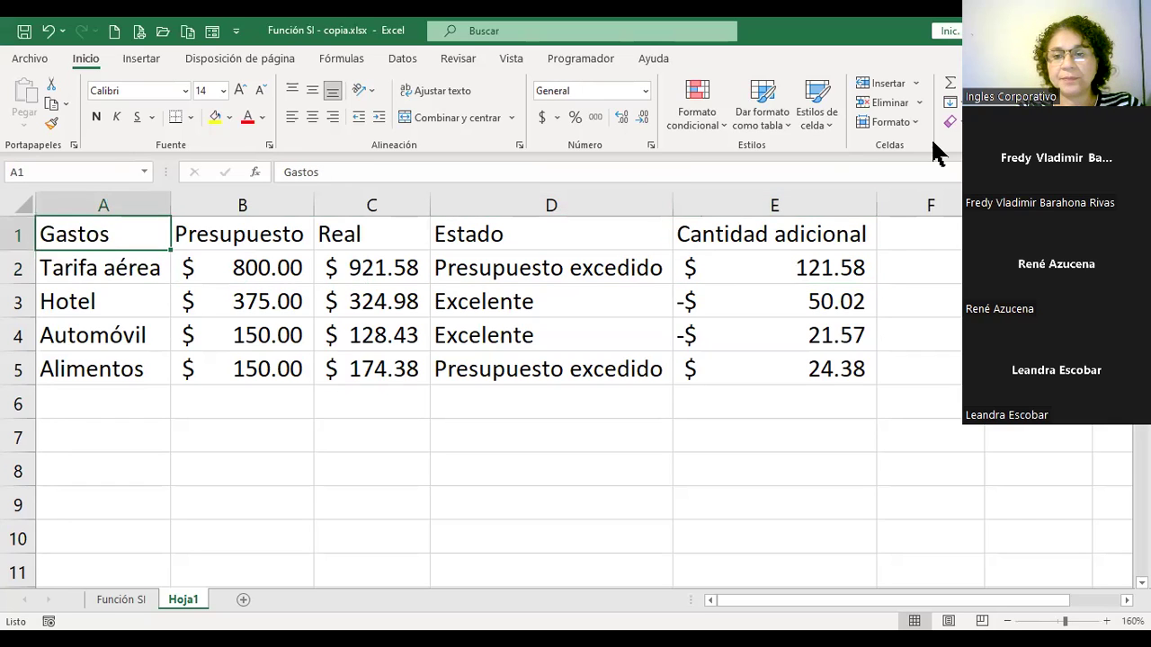
pyautogui.click(907, 304)
pyautogui.click(146, 235)
pyautogui.moveTo(139, 266); pyautogui.dragTo(149, 367)
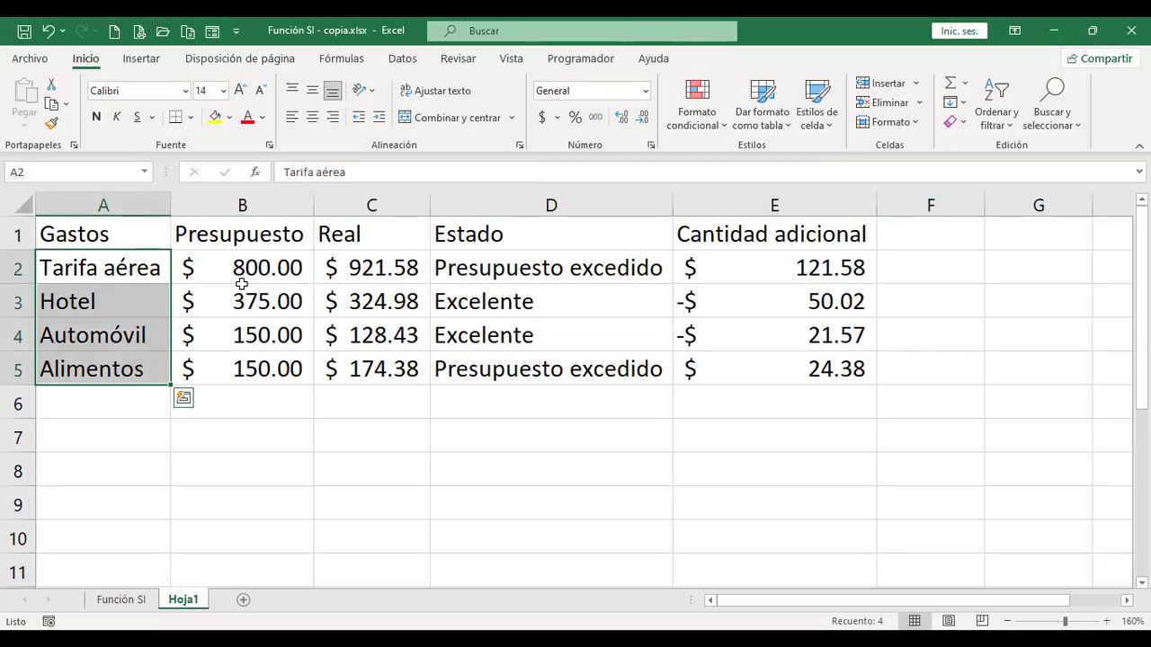
pyautogui.moveTo(257, 259); pyautogui.dragTo(257, 363)
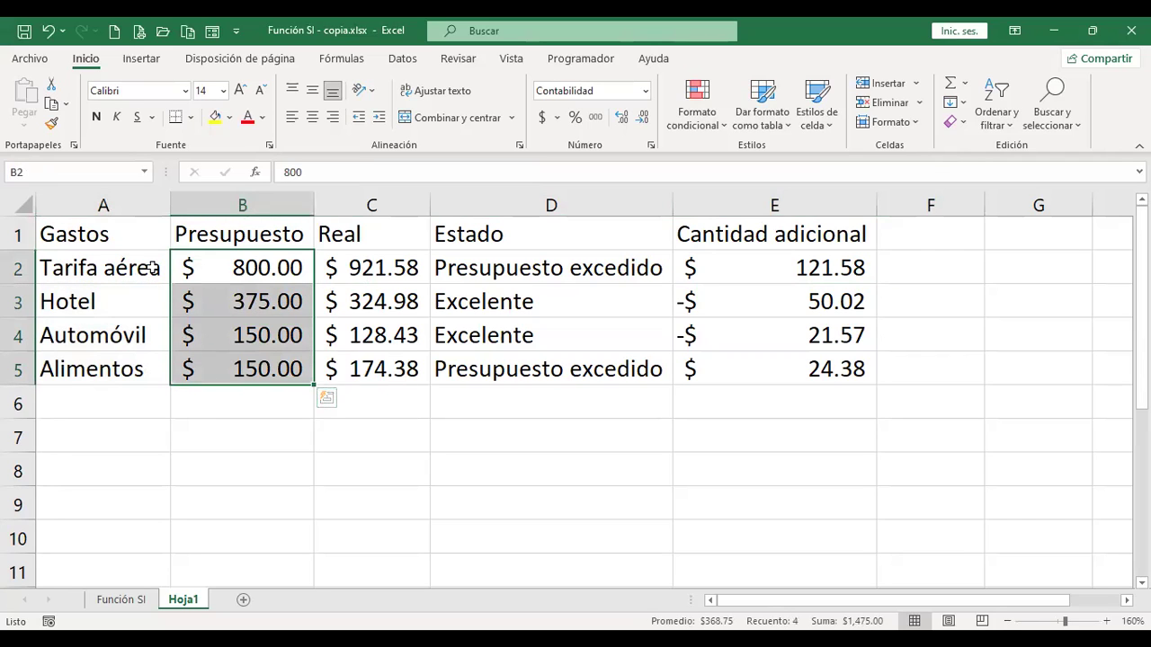
pyautogui.moveTo(379, 267); pyautogui.dragTo(384, 357)
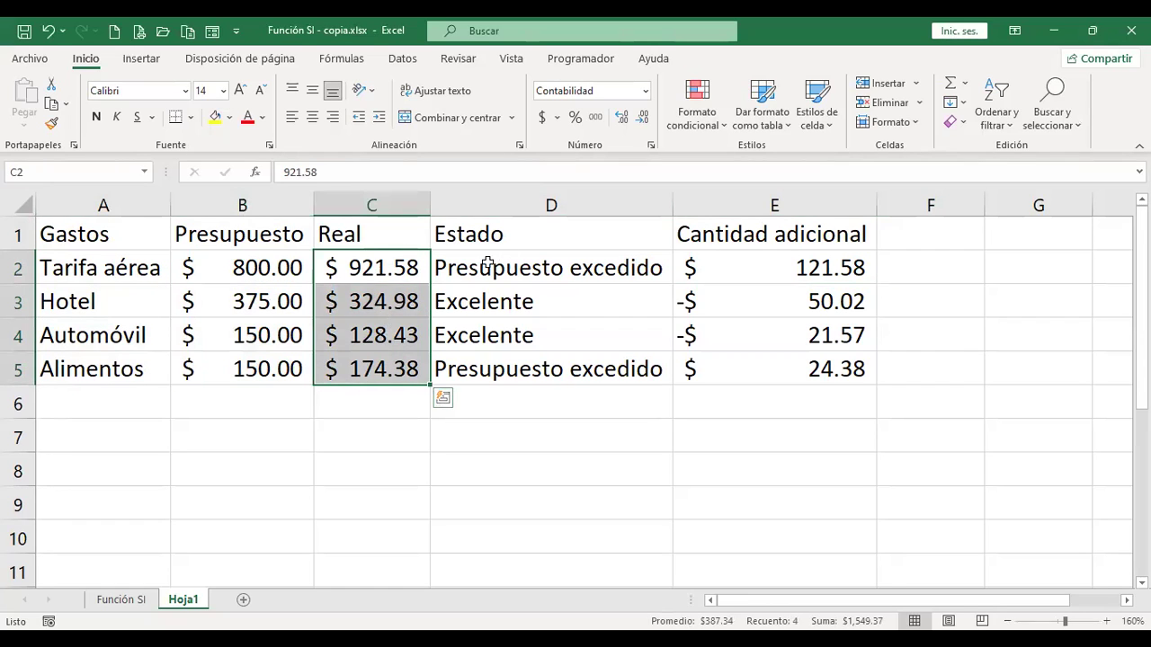
# Replace the false result "Excelente" in D2's SI formula with "Dentro del presupuesto"
pyautogui.click(528, 267)
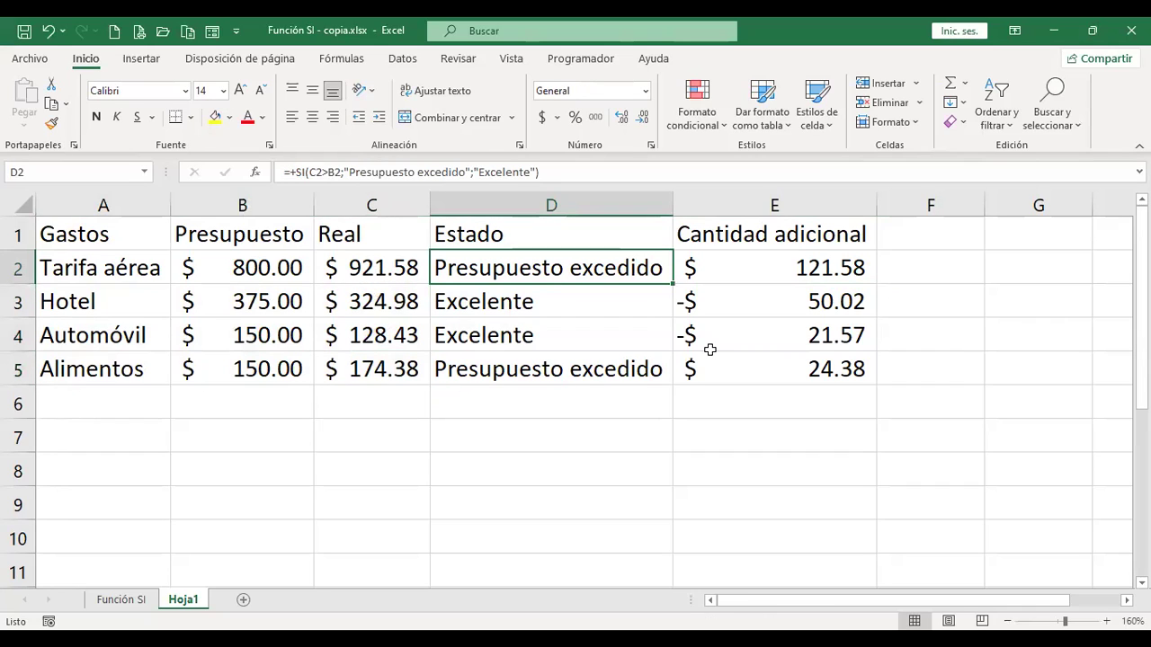
pyautogui.press('F2')
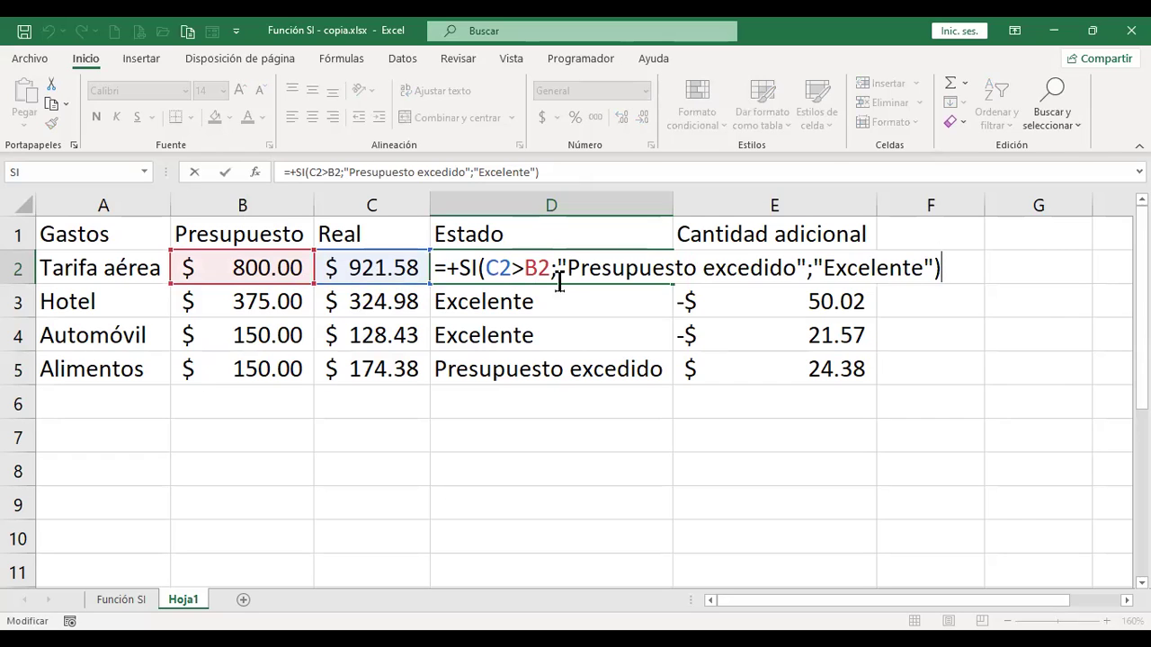
pyautogui.moveTo(567, 270); pyautogui.dragTo(794, 278)
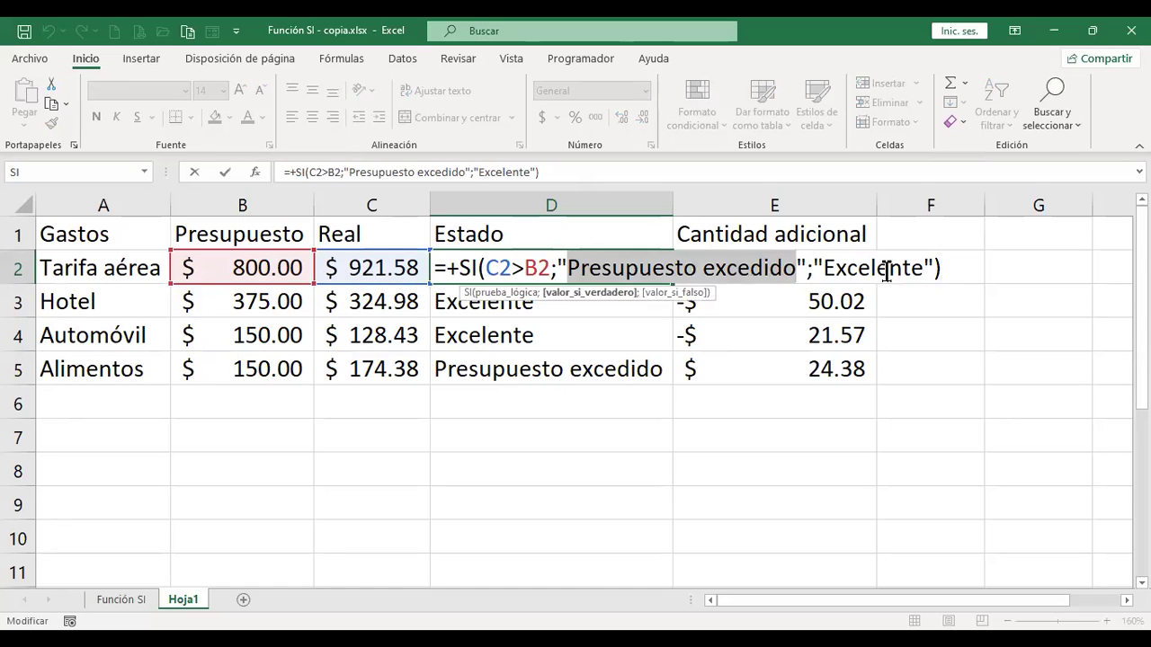
pyautogui.click(886, 270)
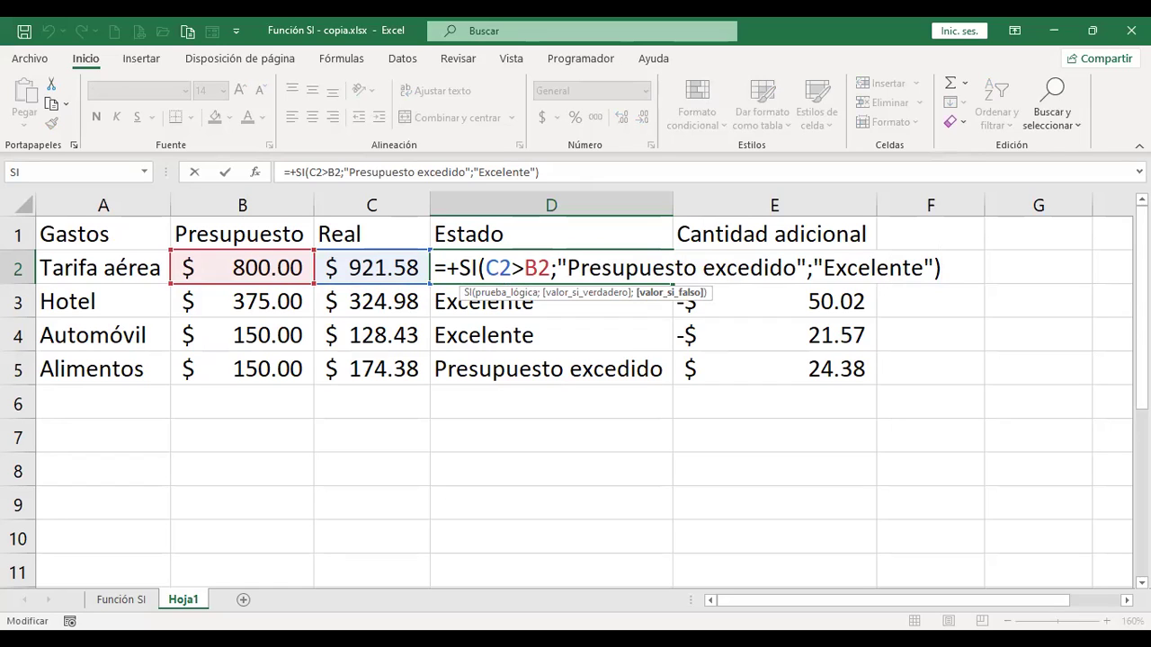
pyautogui.press('Left')
pyautogui.press('Left')
pyautogui.press('Left')
pyautogui.press('Left')
pyautogui.press('Left')
pyautogui.press('Left')
pyautogui.hotkey('shift', 'Right')
pyautogui.hotkey('shift', 'Right')
pyautogui.hotkey('shift', 'Right')
pyautogui.hotkey('shift', 'Right')
pyautogui.hotkey('shift', 'Right')
pyautogui.hotkey('shift', 'Right')
pyautogui.hotkey('shift', 'Right')
pyautogui.hotkey('shift', 'Right')
pyautogui.hotkey('shift', 'Right')
pyautogui.hotkey('shift', 'Right')
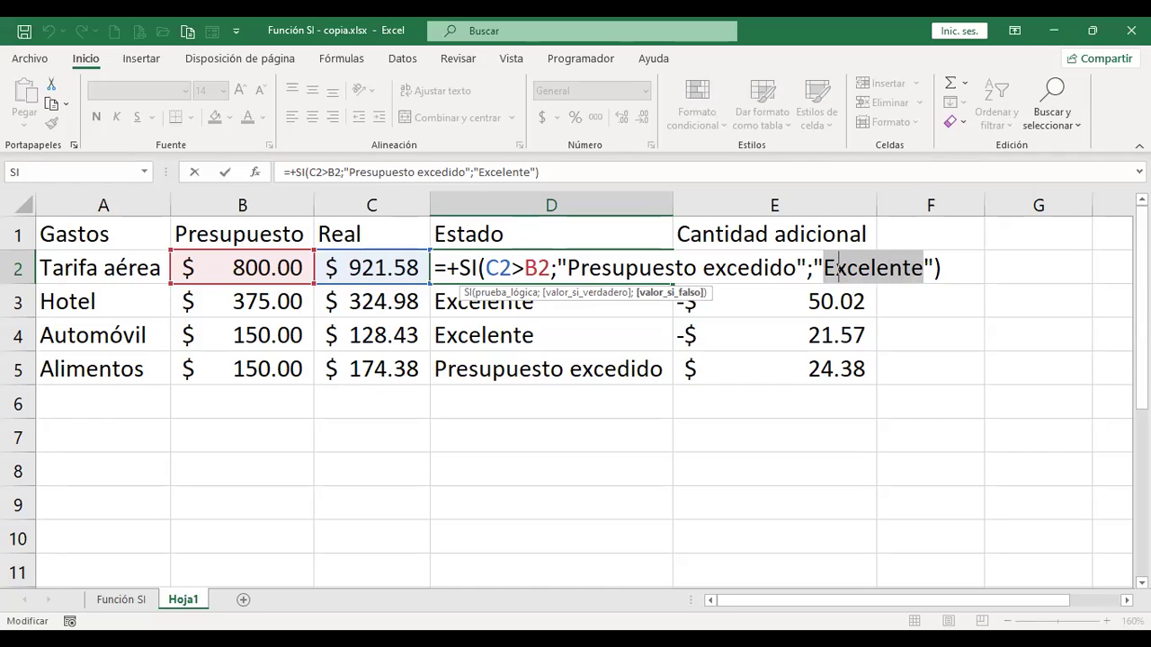
pyautogui.write('Dentro d')
pyautogui.write('el presupuesto')
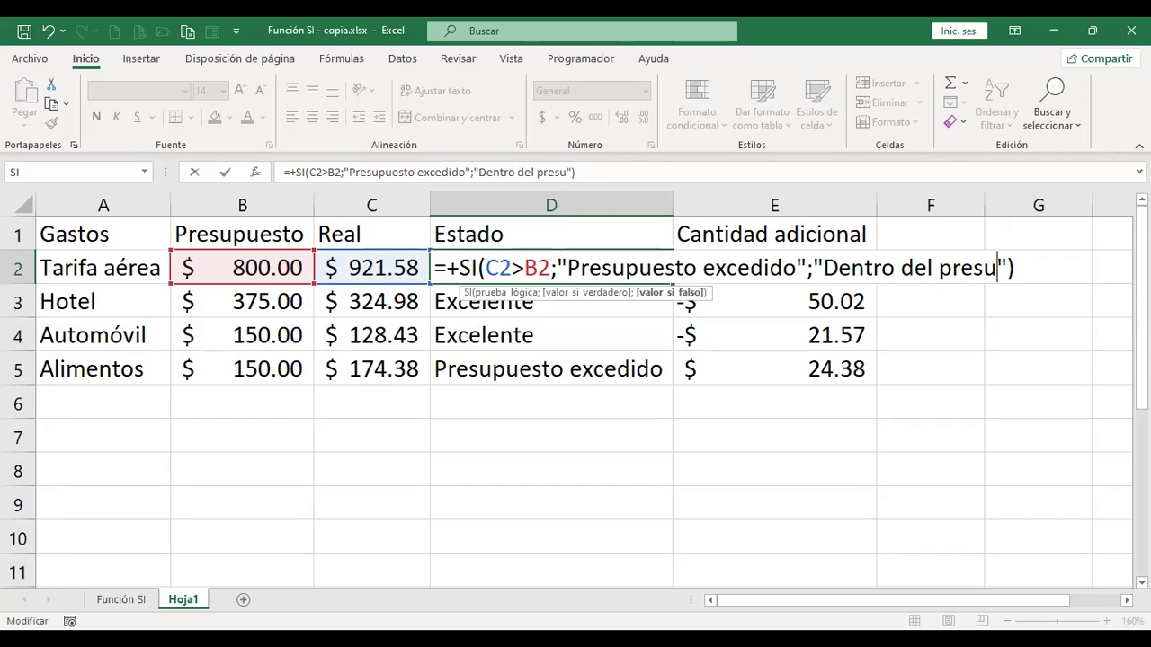
pyautogui.press('Return')
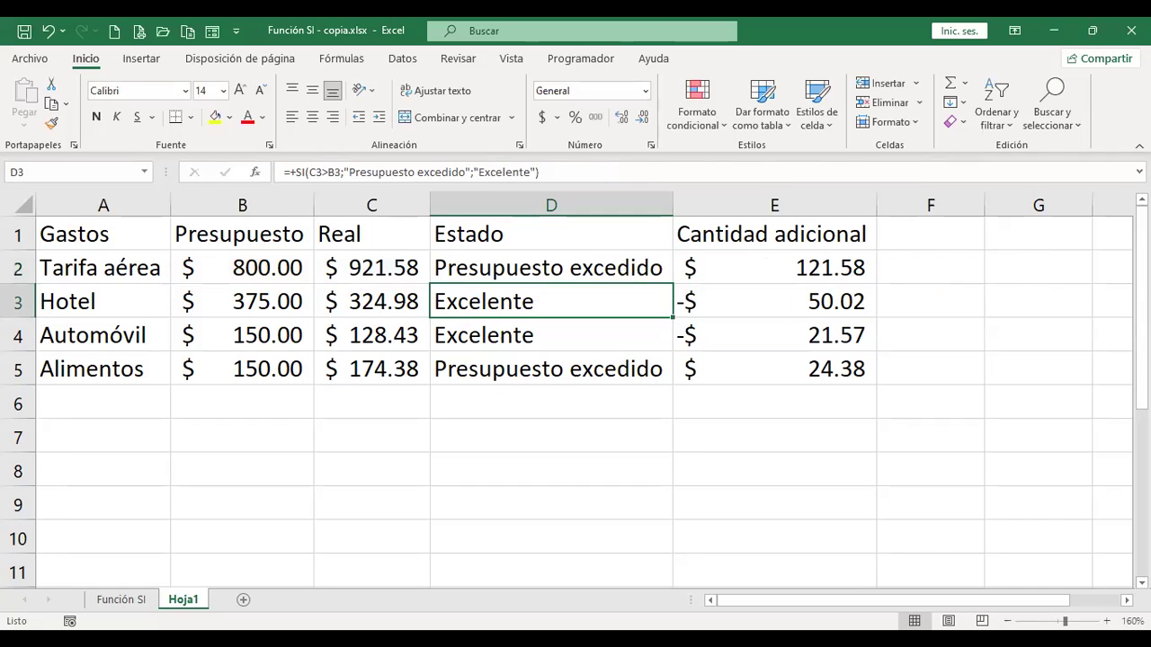
# Copy the Estado formula from D2 into D3:D5 and autofit the width of column D
pyautogui.press('Up')
pyautogui.hotkey('ctrl', 'c')
pyautogui.press('Down')
pyautogui.hotkey('shift', 'Down')
pyautogui.hotkey('shift', 'Down')
pyautogui.press('Return')
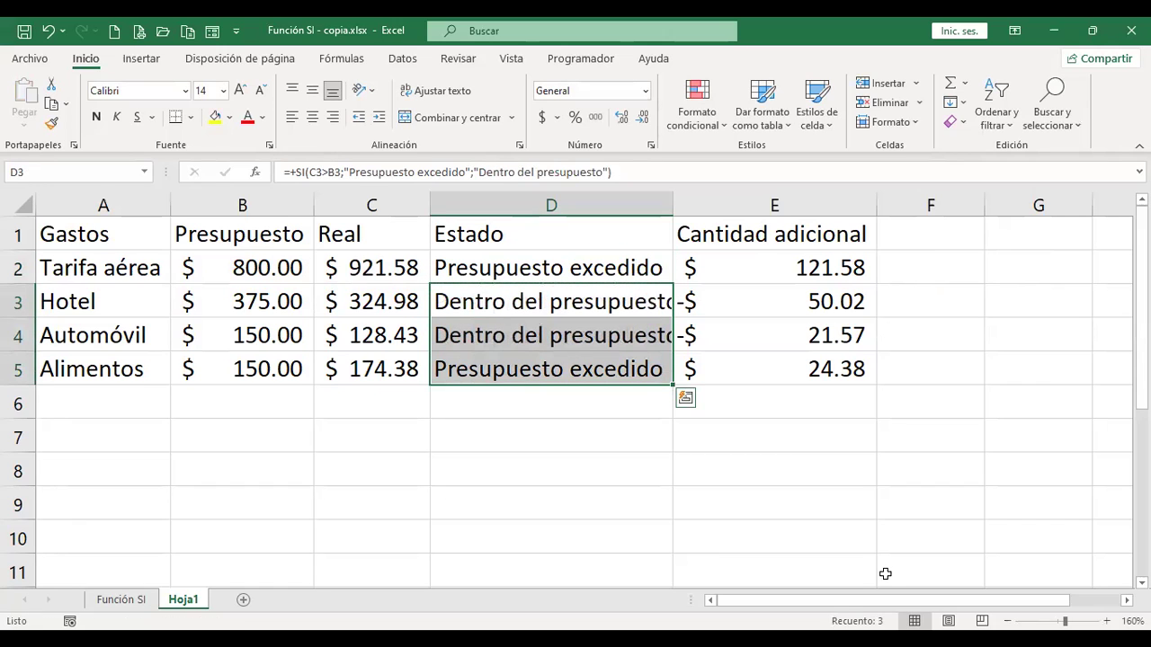
pyautogui.click(614, 425)
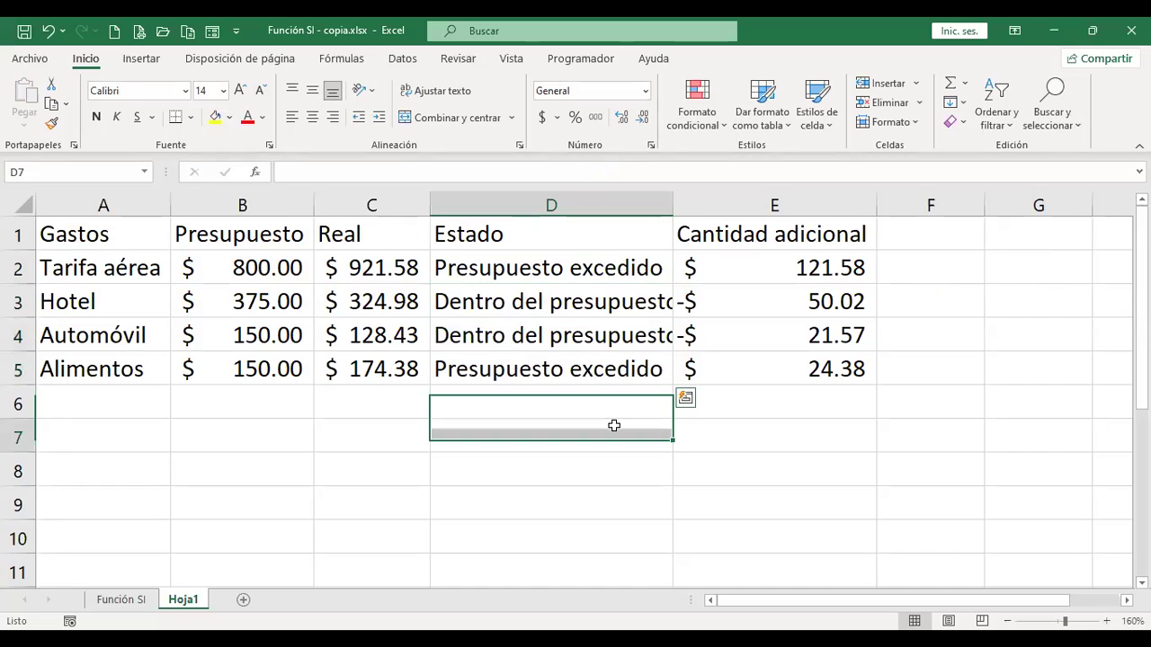
pyautogui.doubleClick(672, 206)
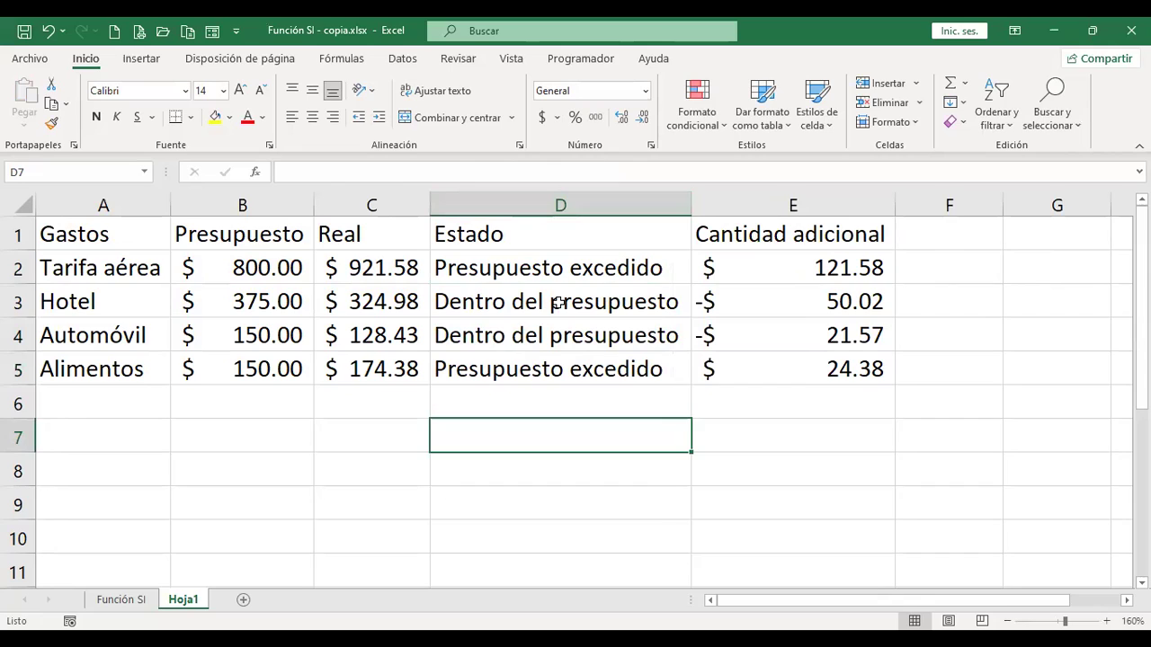
# Examine the Estado formula in D3 and the Cantidad adicional subtraction formulas in E2, E3 and E4
pyautogui.click(558, 303)
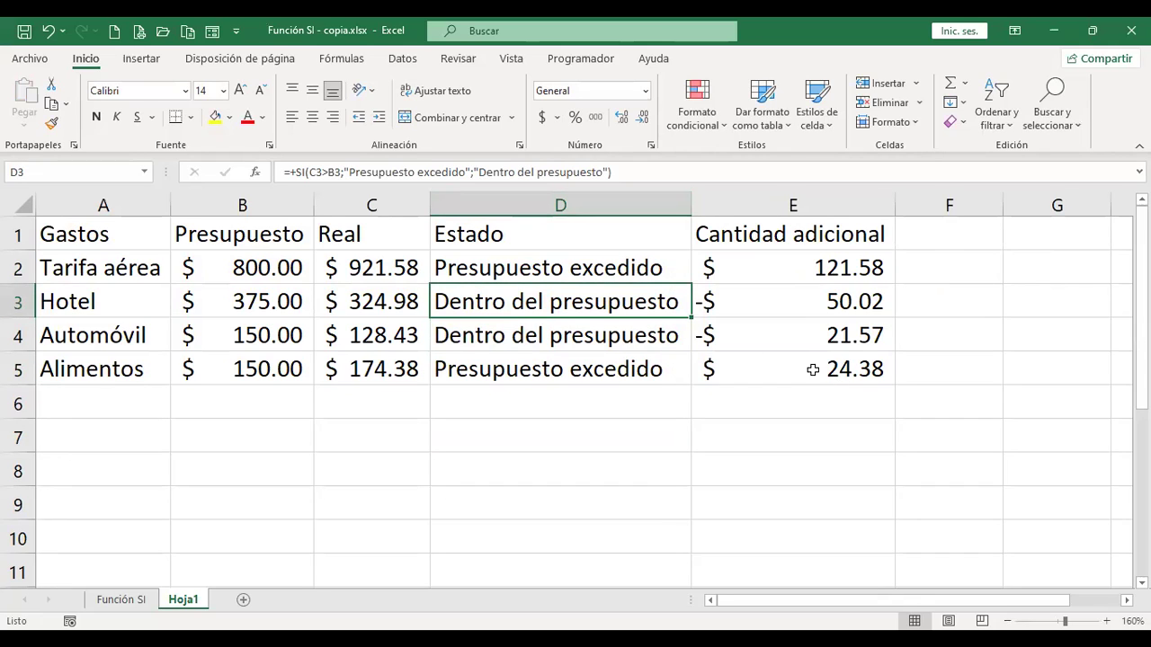
pyautogui.click(782, 269)
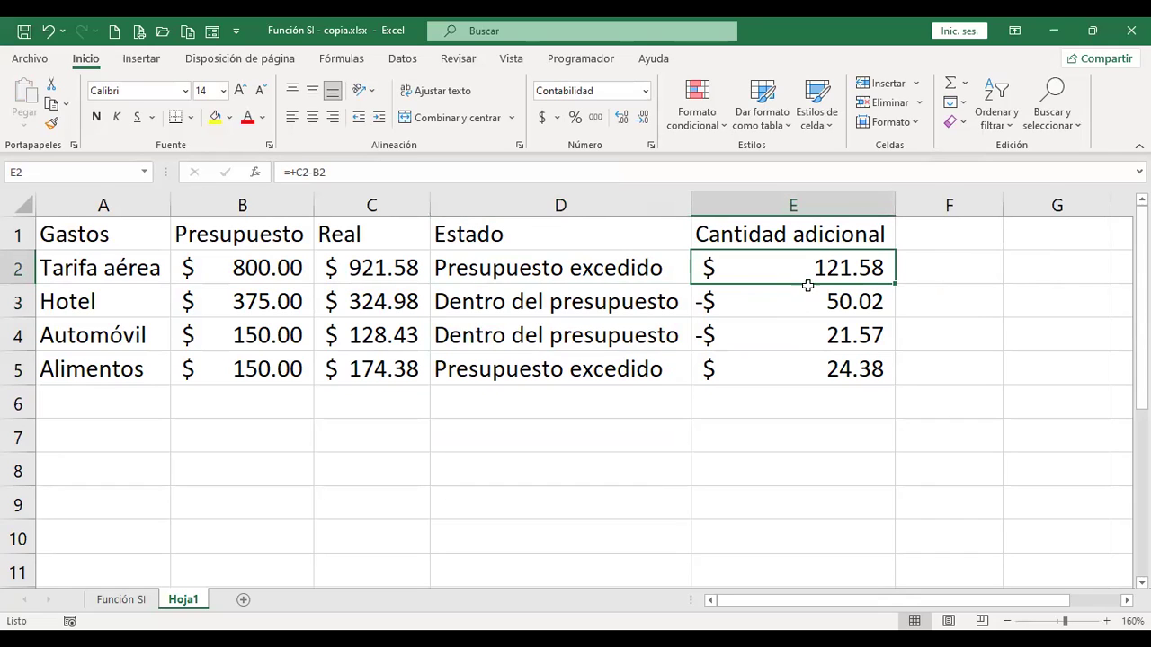
pyautogui.click(381, 268)
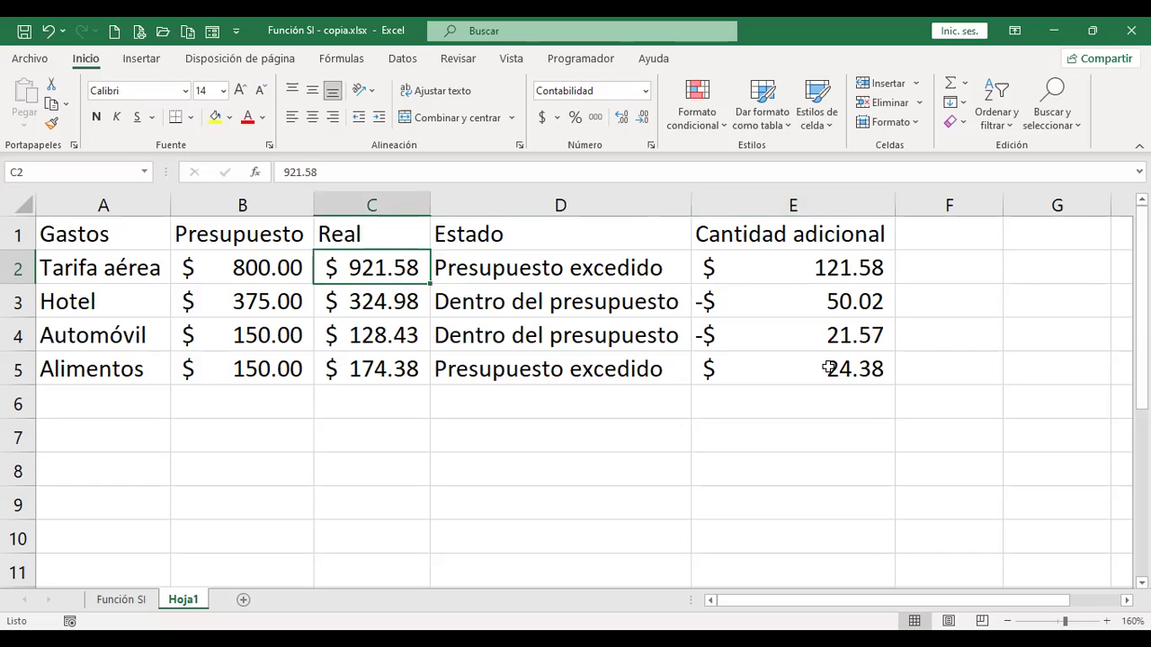
pyautogui.click(753, 302)
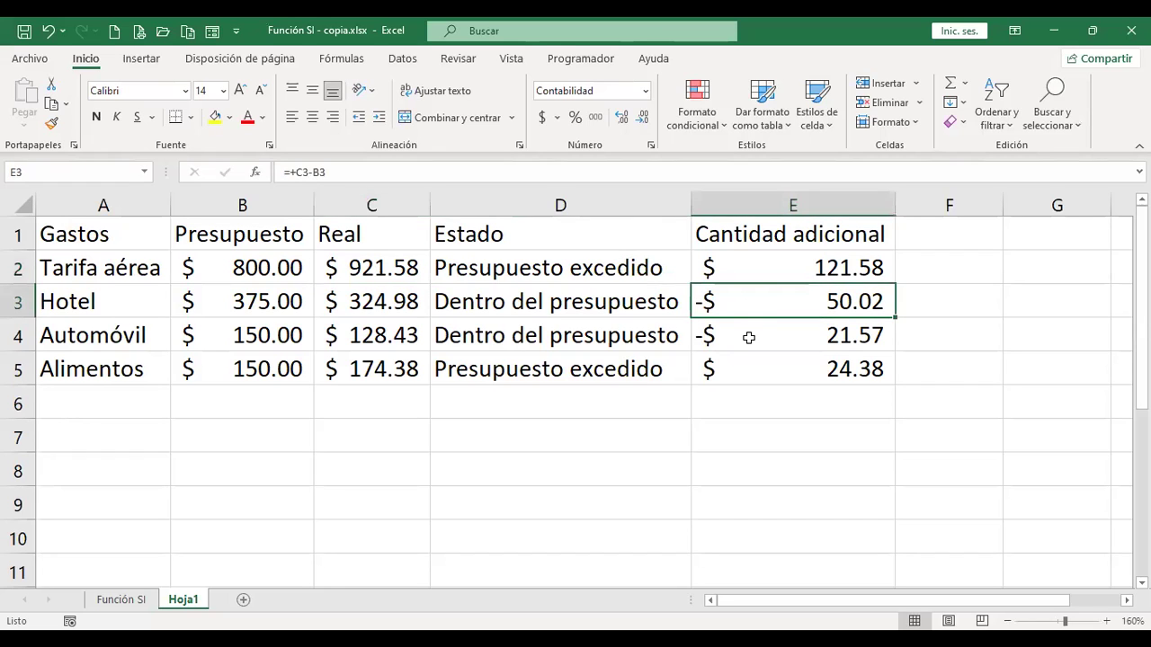
pyautogui.click(748, 337)
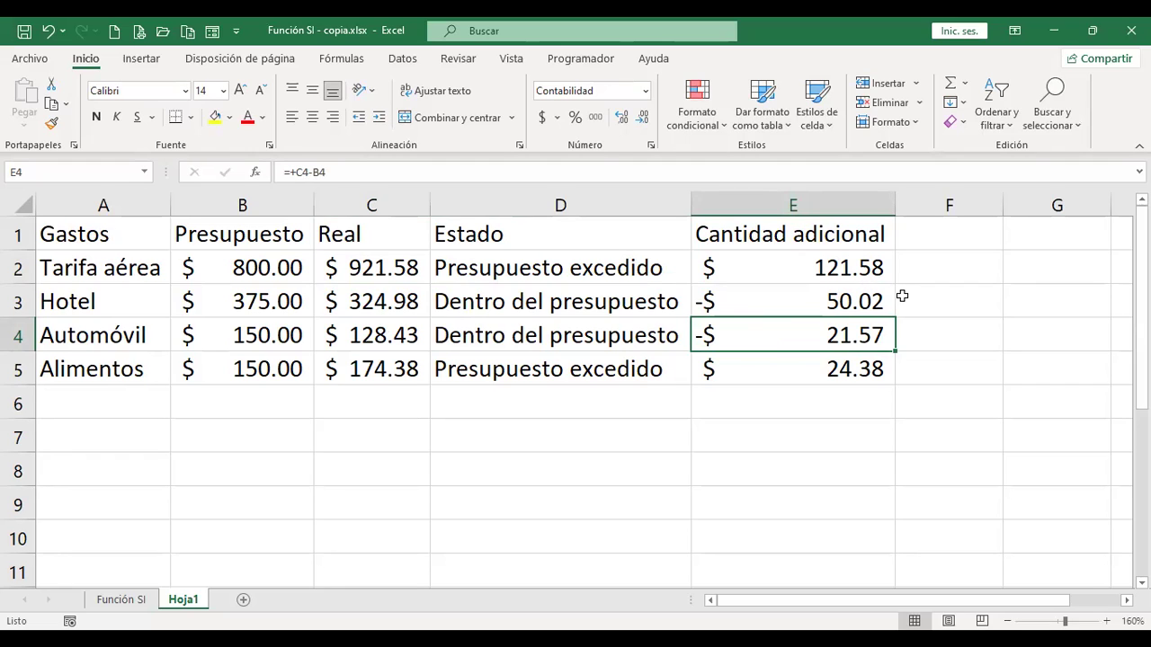
pyautogui.click(854, 267)
pyautogui.press('F2')
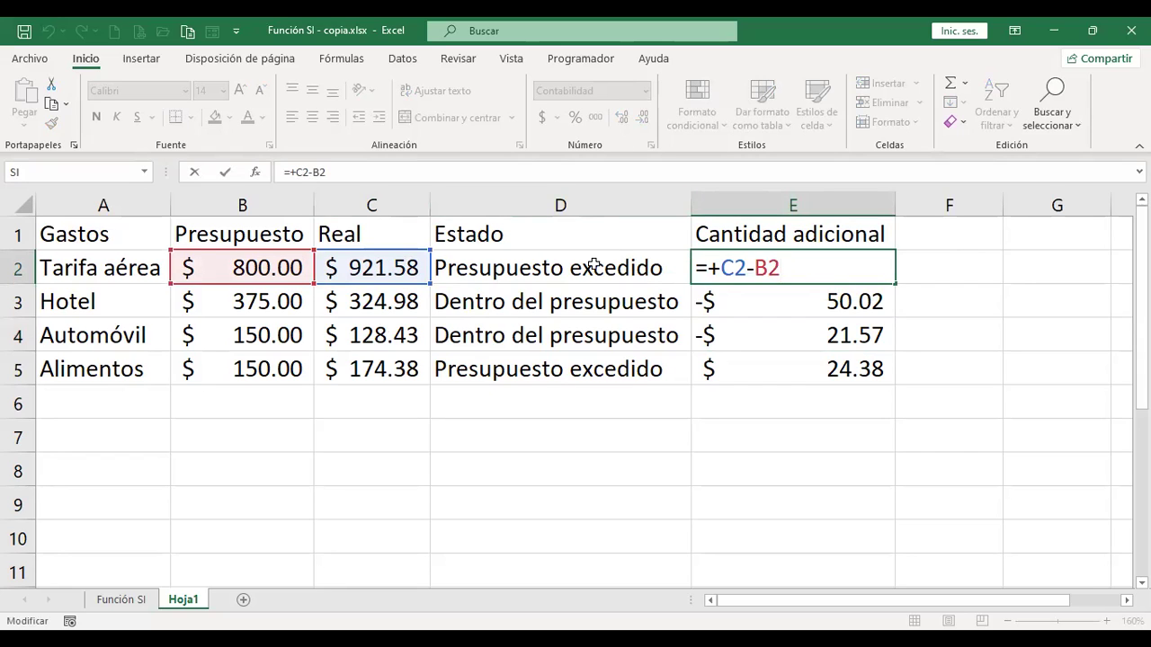
pyautogui.hotkey('ctrl', 'Return')
# Clear E2 and begin a SI formula there with the logical test C2>B2
pyautogui.press('Delete')
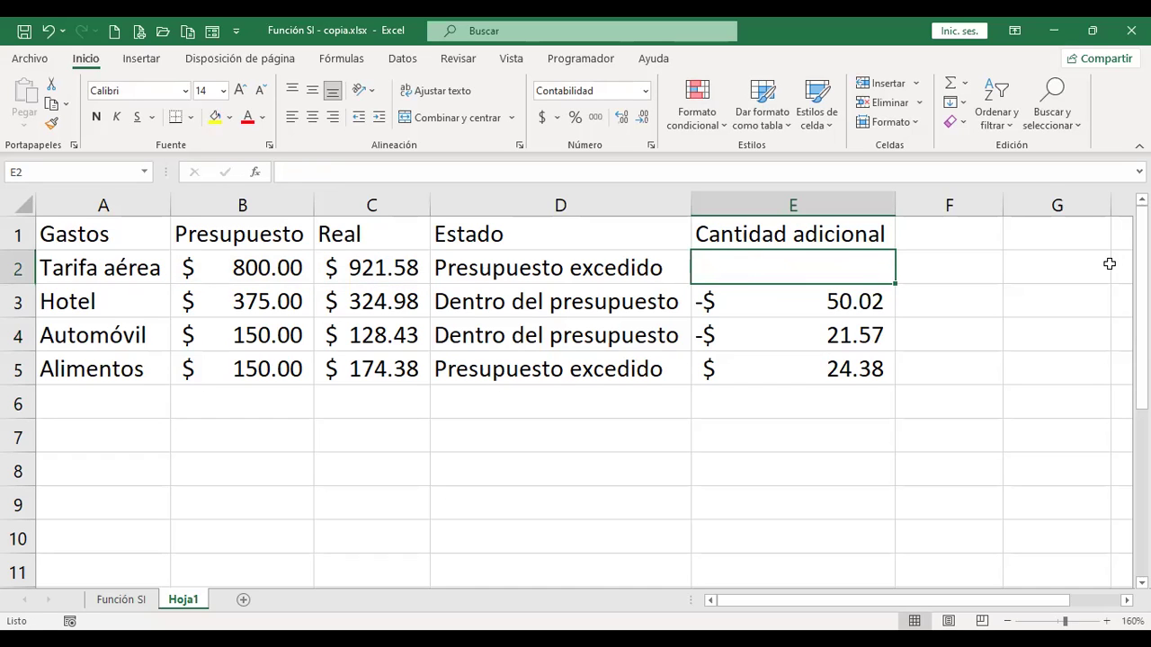
pyautogui.write('+')
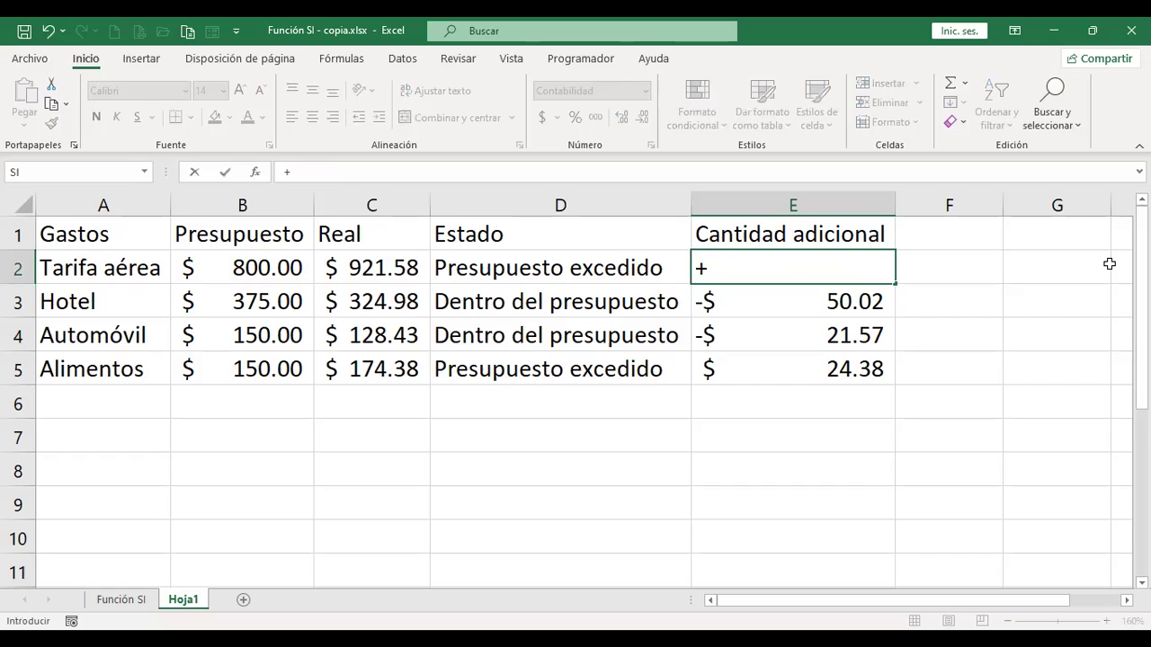
pyautogui.write('si(')
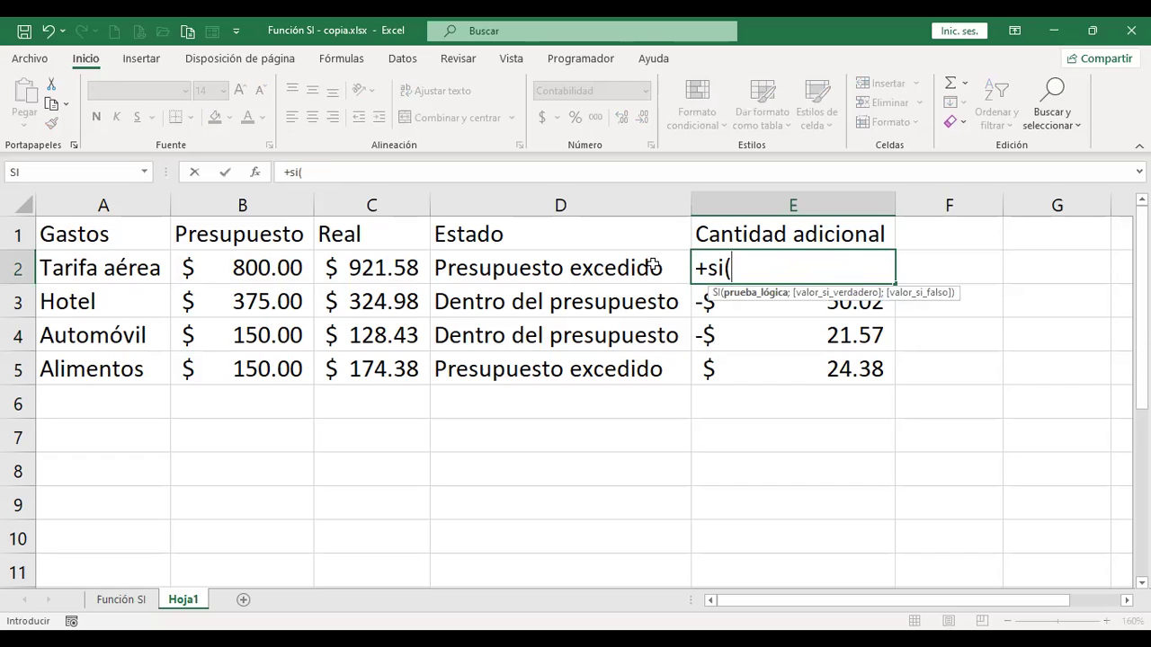
pyautogui.click(358, 266)
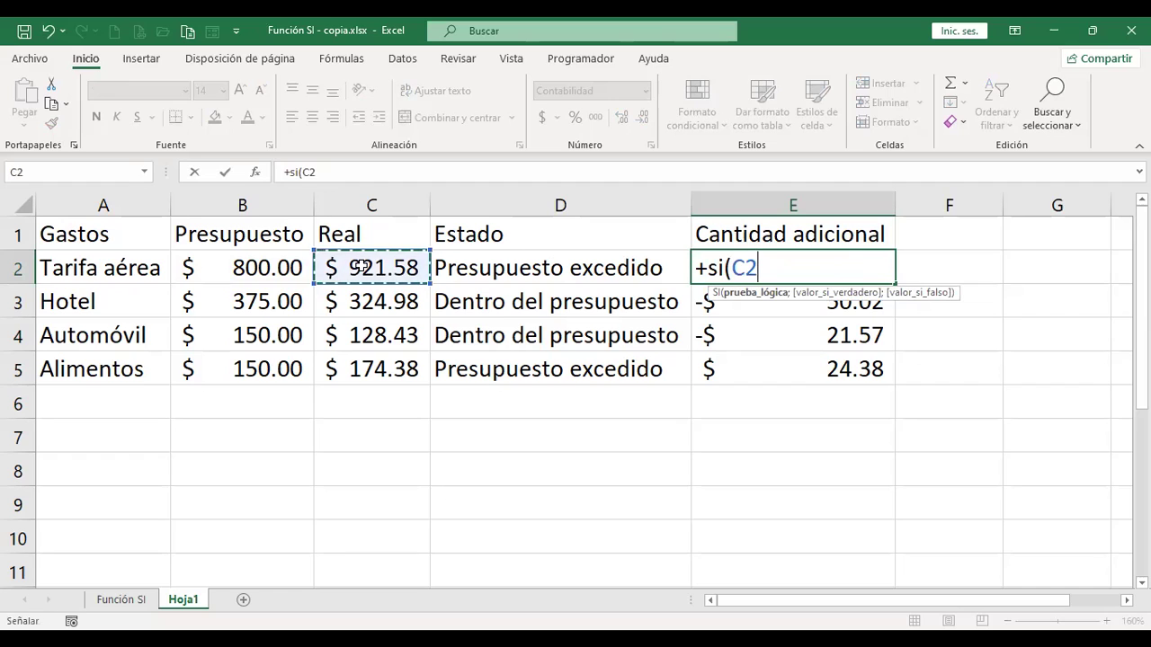
pyautogui.write('>')
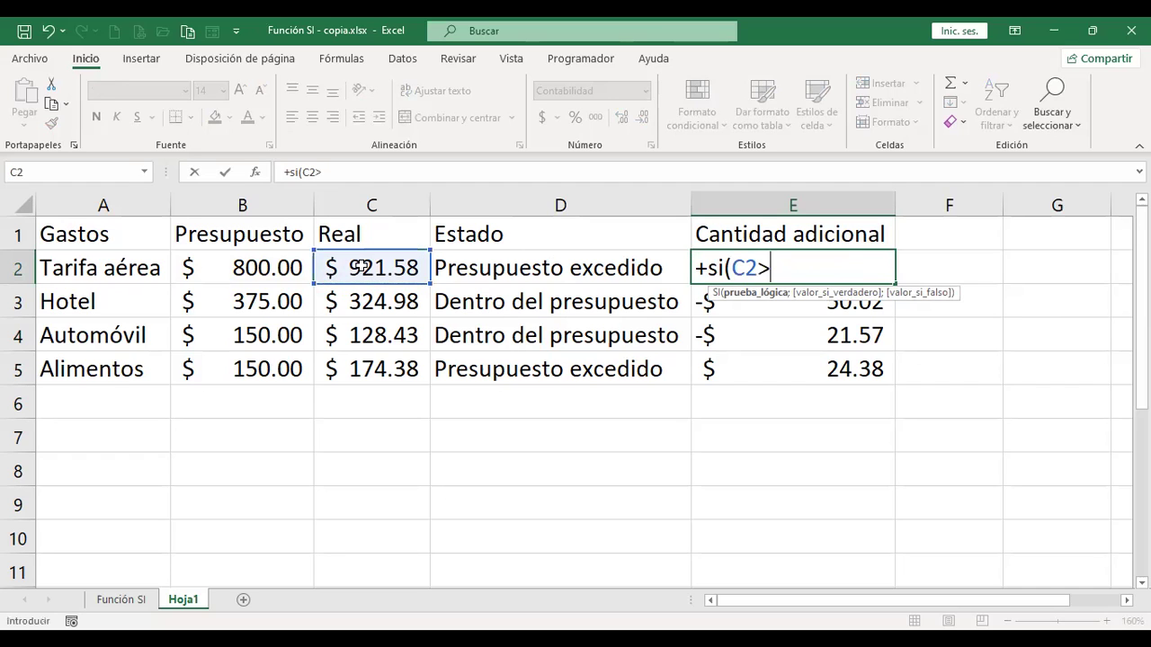
pyautogui.click(276, 270)
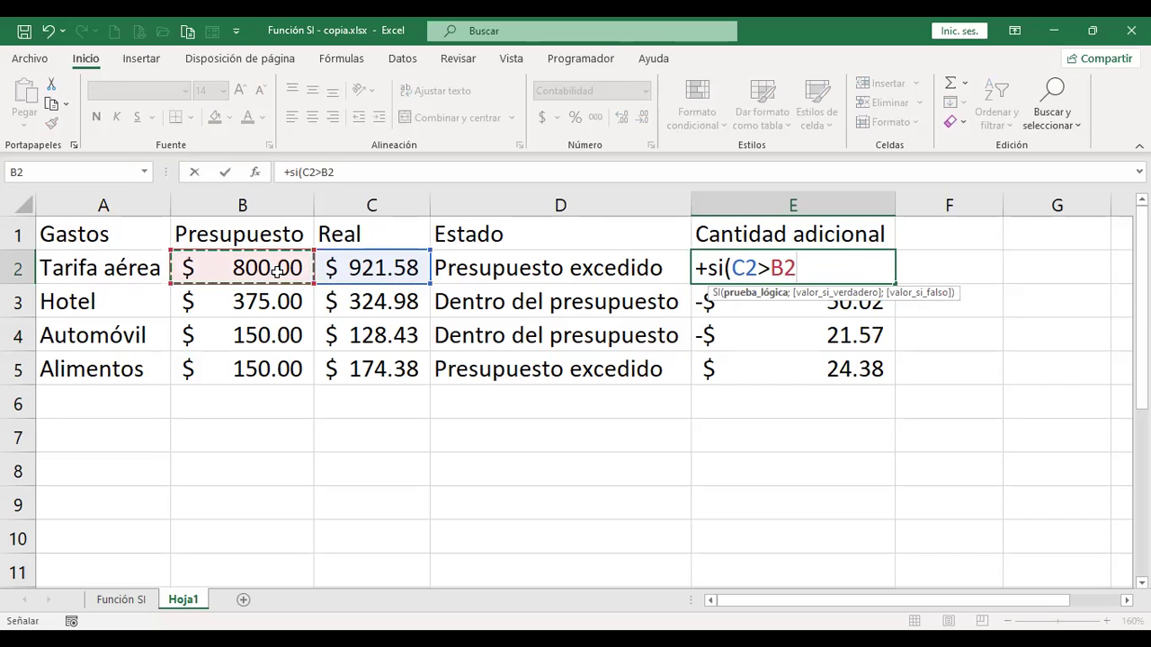
pyautogui.write(';')
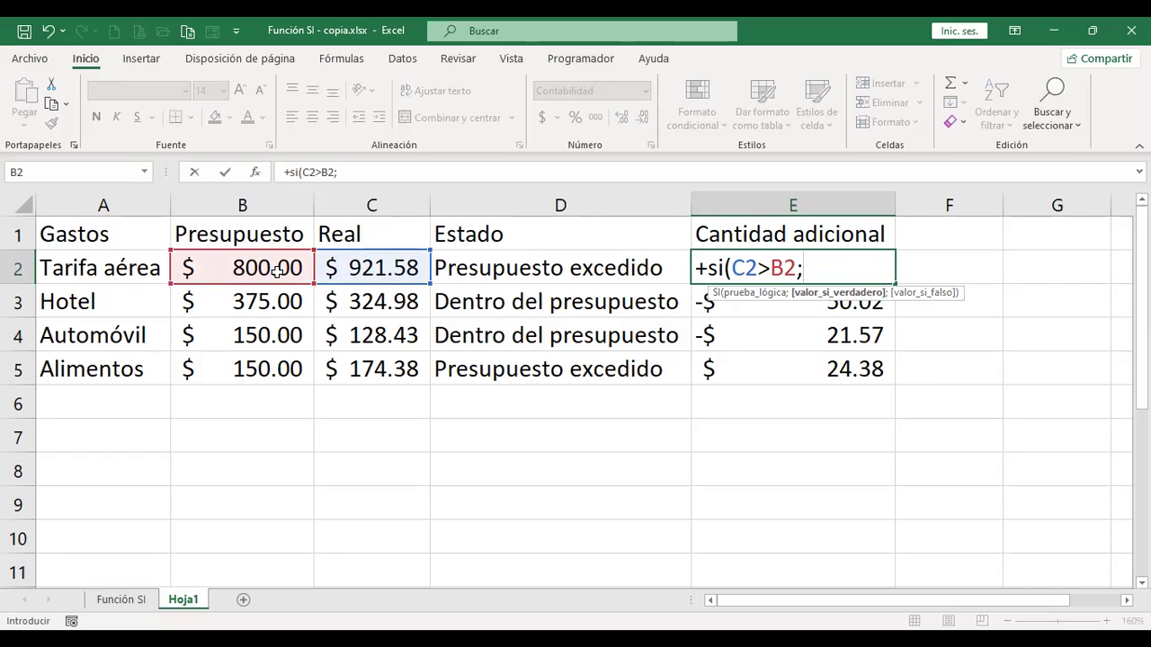
# Complete E2's SI formula with C2-B2 as the true value and 0 as the false value
pyautogui.click(387, 272)
pyautogui.write('-')
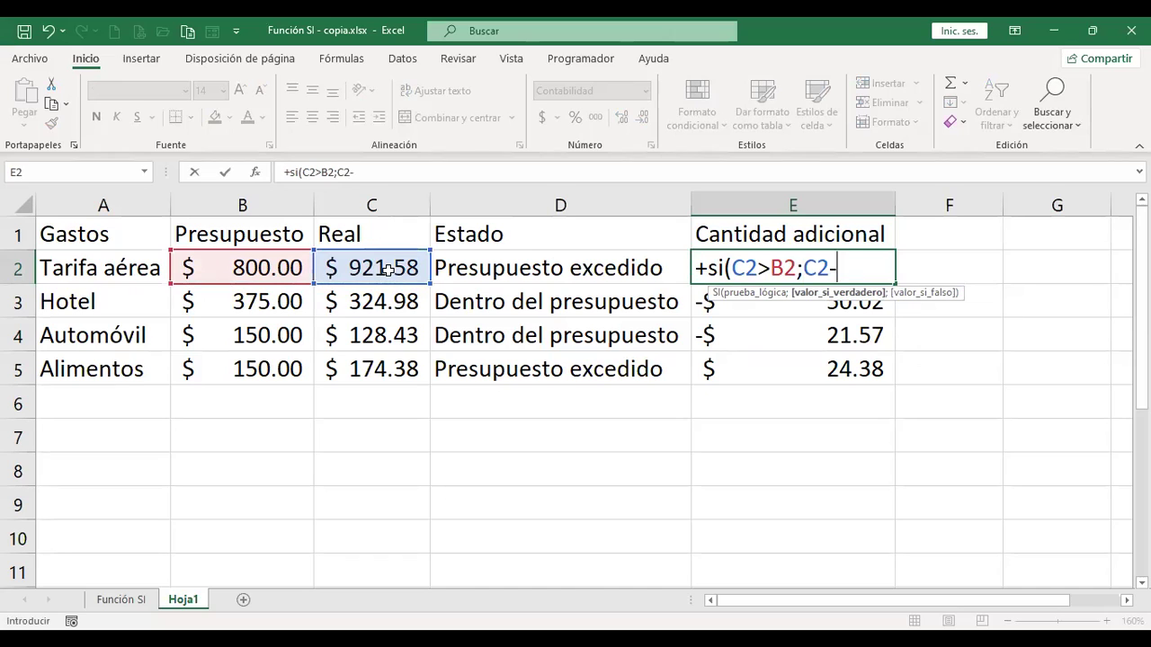
pyautogui.click(227, 275)
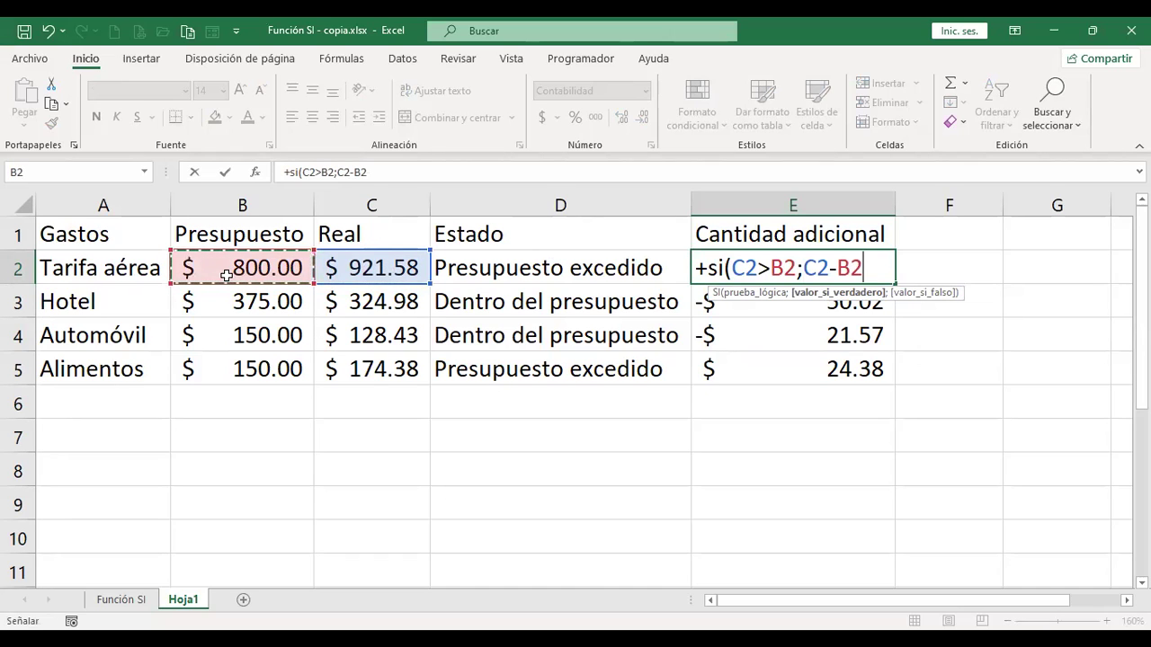
pyautogui.write(';')
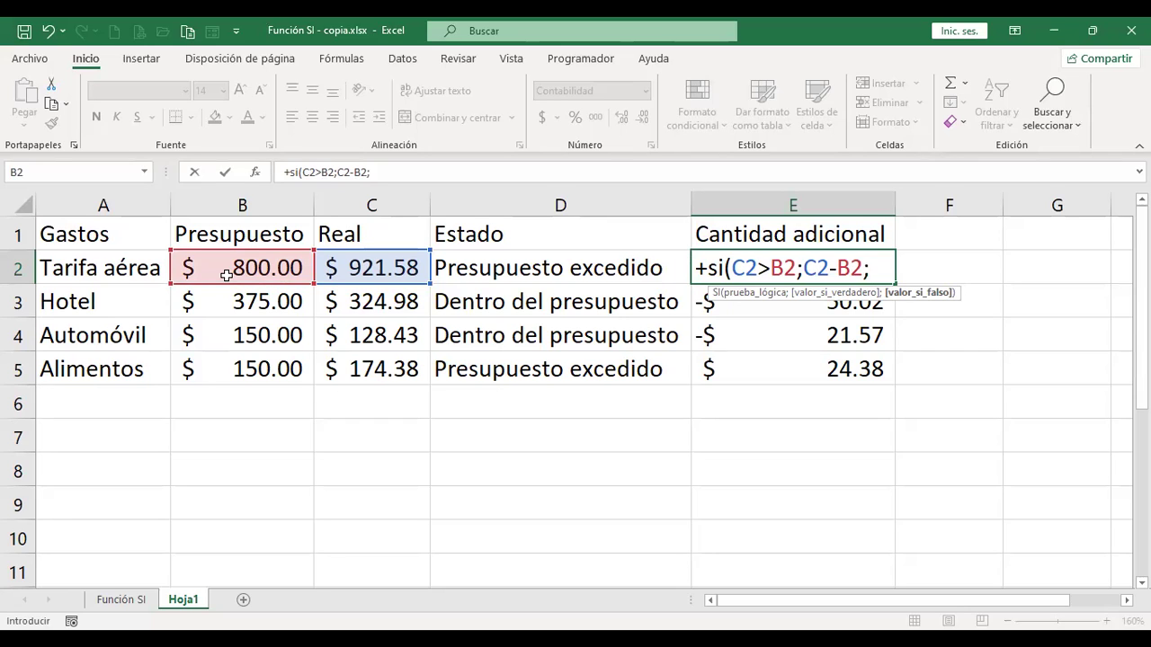
pyautogui.write('00')
pyautogui.press('BackSpace')
pyautogui.press('Return')
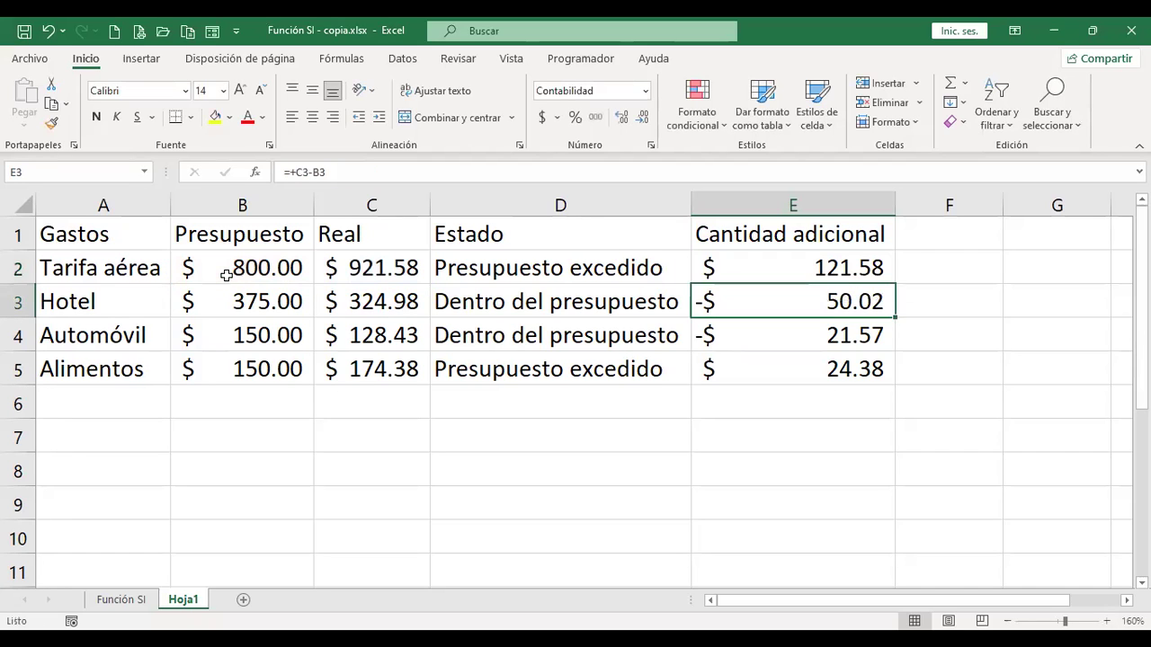
# Clear the old Cantidad adicional formulas from E3:E5
pyautogui.press('Up')
pyautogui.press('Down')
pyautogui.hotkey('shift', 'Down')
pyautogui.hotkey('shift', 'Down')
pyautogui.press('Delete')
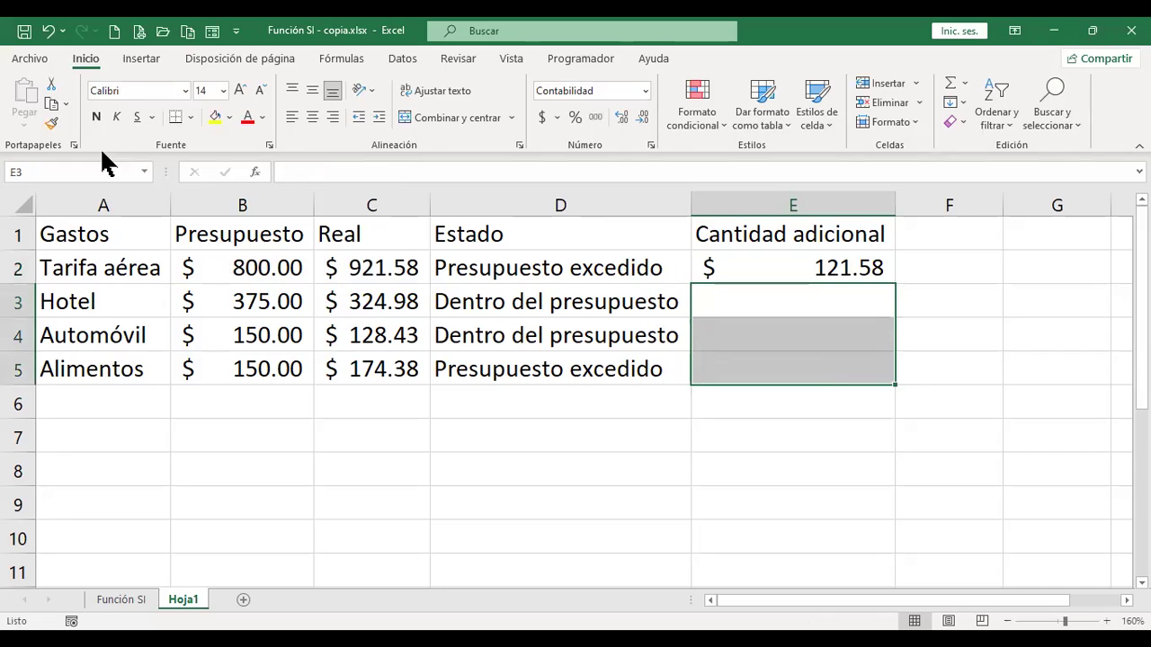
# Review the SI formula in E2 and copy it down through E5
pyautogui.click(848, 268)
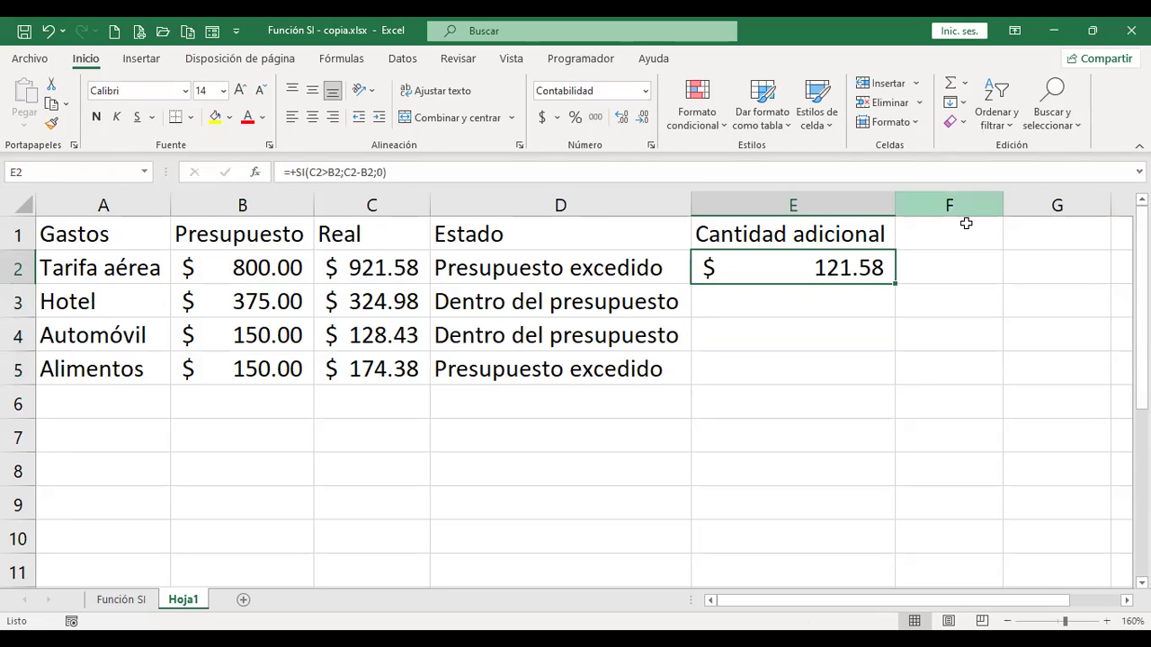
pyautogui.press('F2')
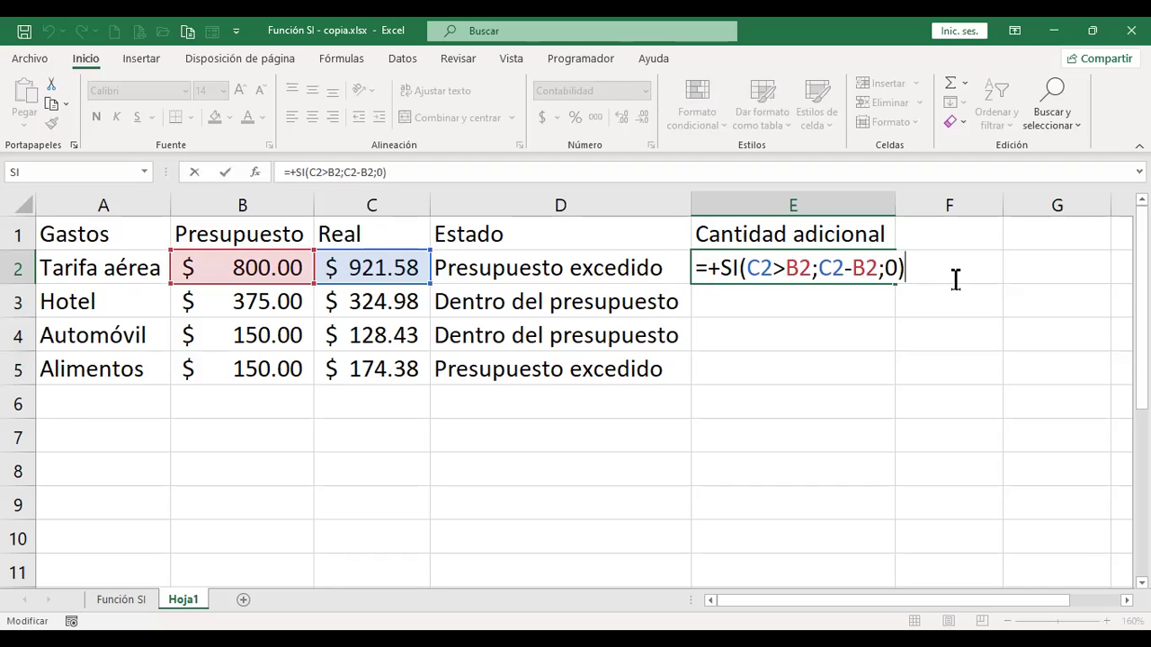
pyautogui.press('Return')
pyautogui.click(861, 280)
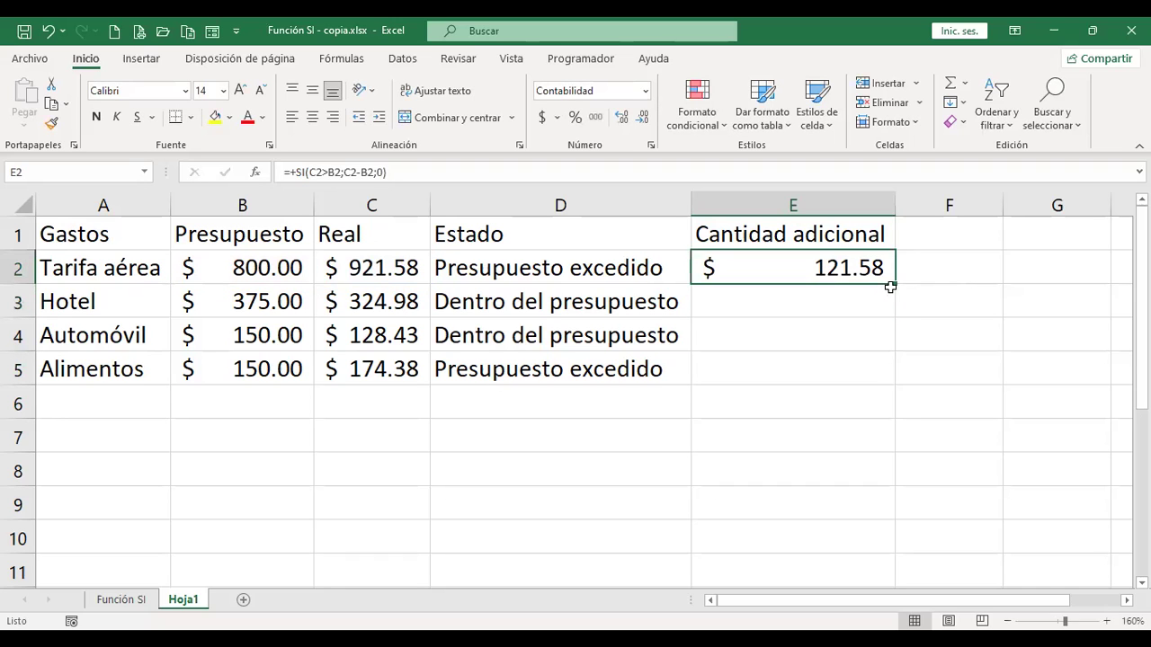
pyautogui.moveTo(891, 285); pyautogui.dragTo(892, 377)
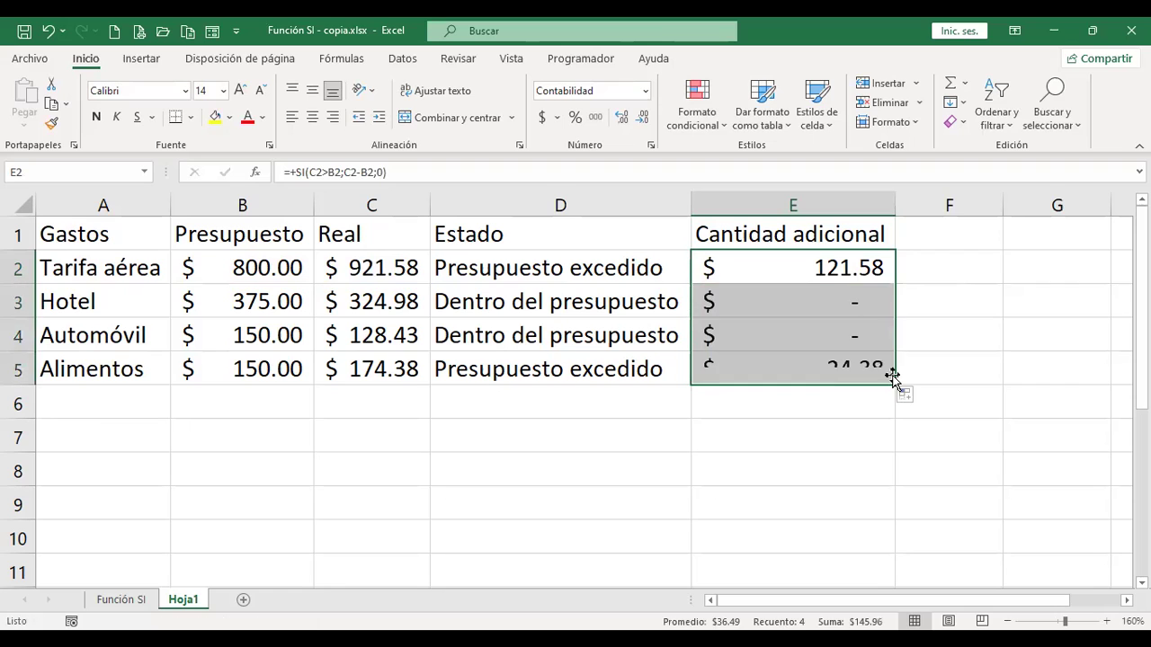
# Check the formulas in E3 and D3, and apply the Moneda number format to the Cantidad adicional values in E2:E5
pyautogui.click(845, 306)
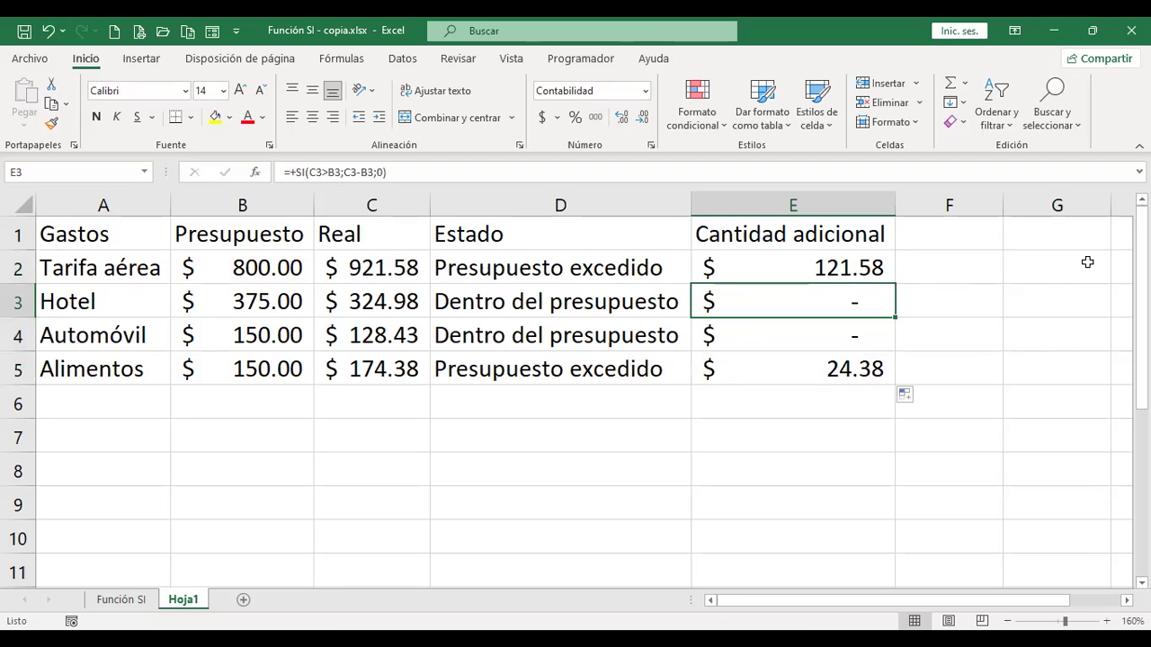
pyautogui.press('Left')
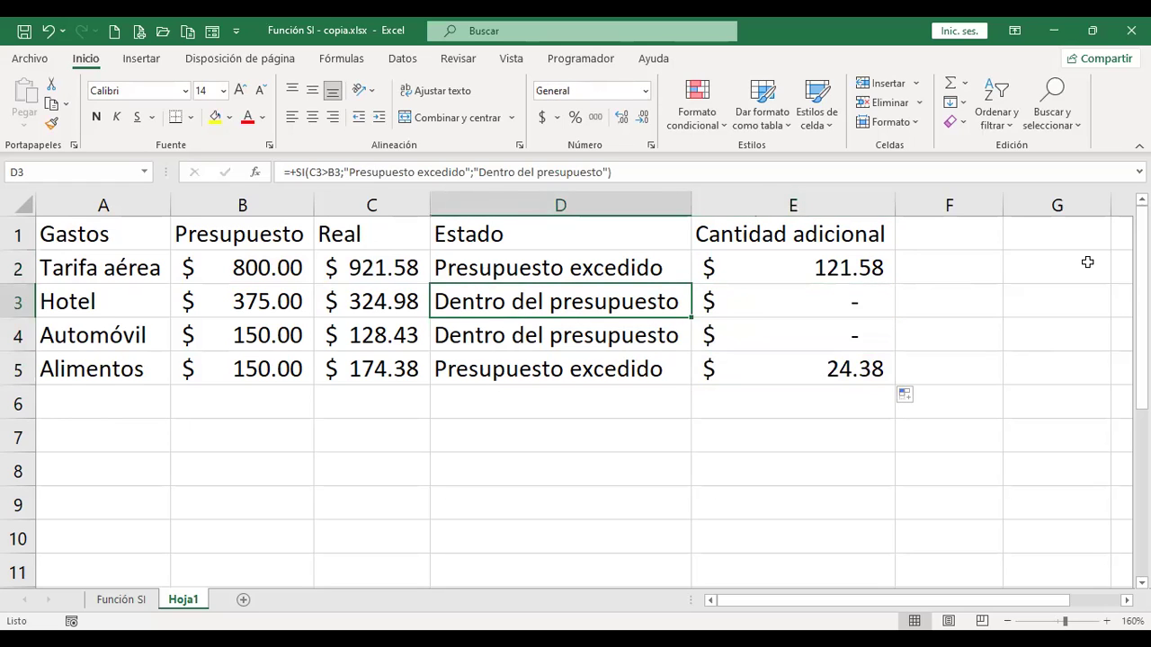
pyautogui.press('Right')
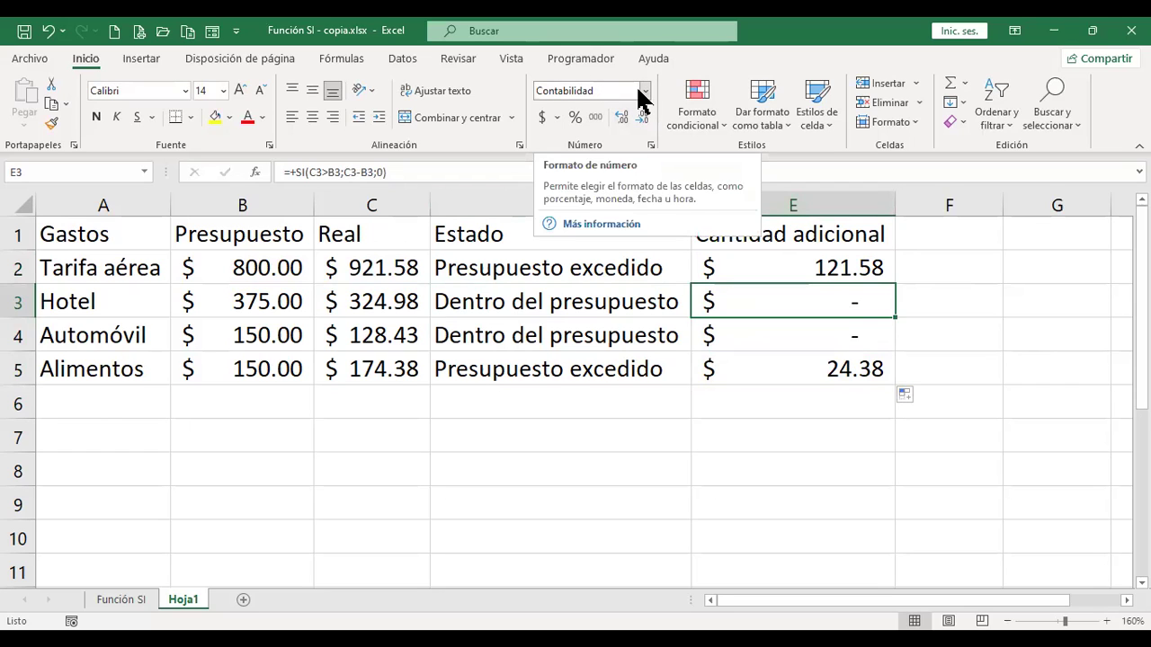
pyautogui.moveTo(845, 266); pyautogui.dragTo(850, 353)
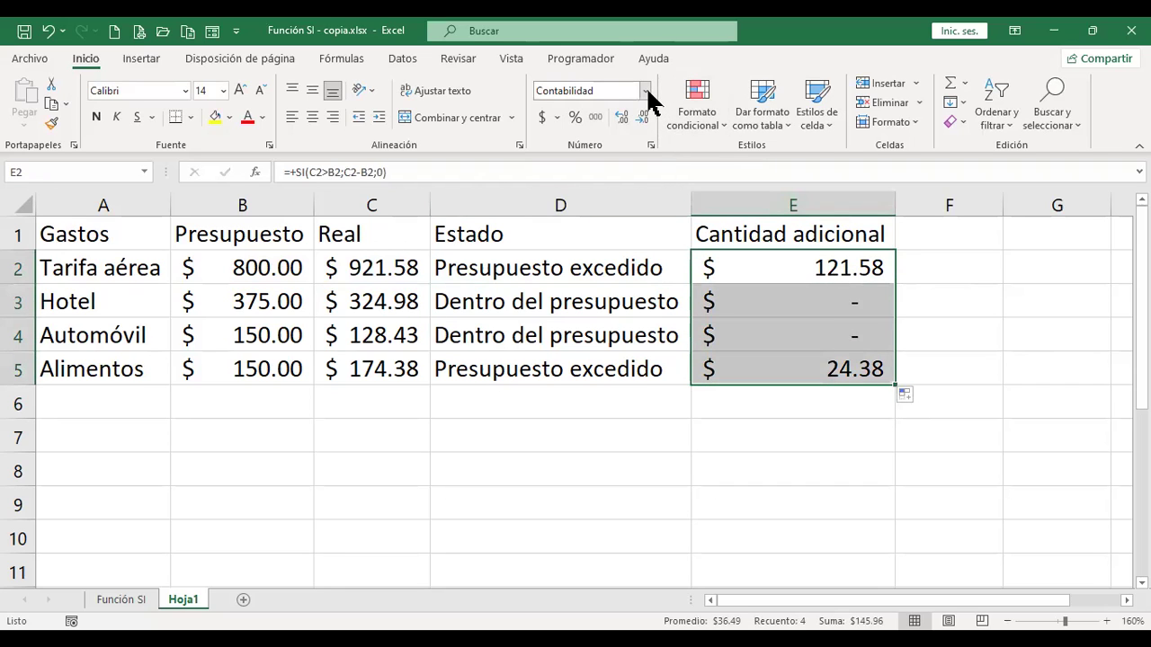
pyautogui.click(644, 91)
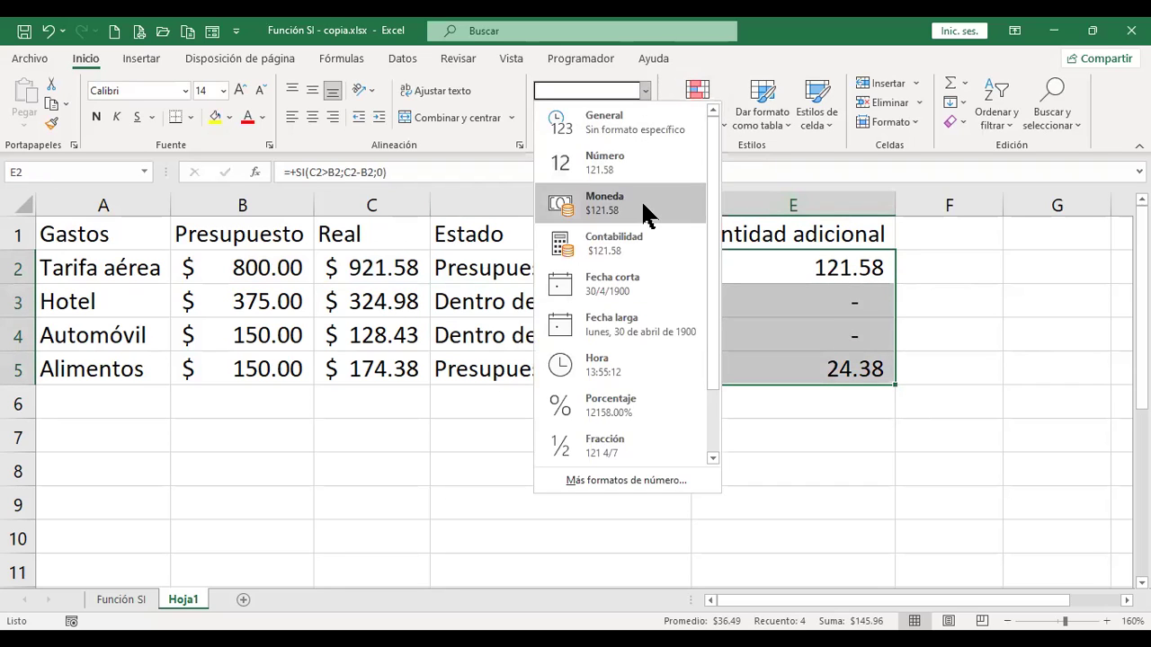
pyautogui.click(641, 203)
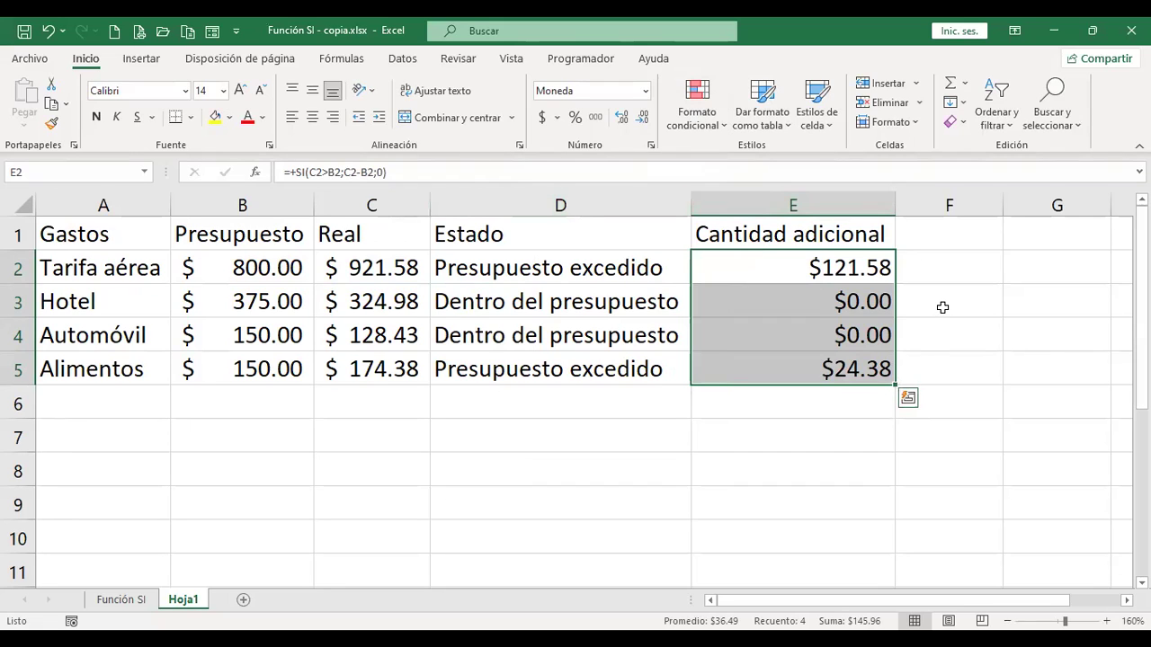
pyautogui.click(817, 297)
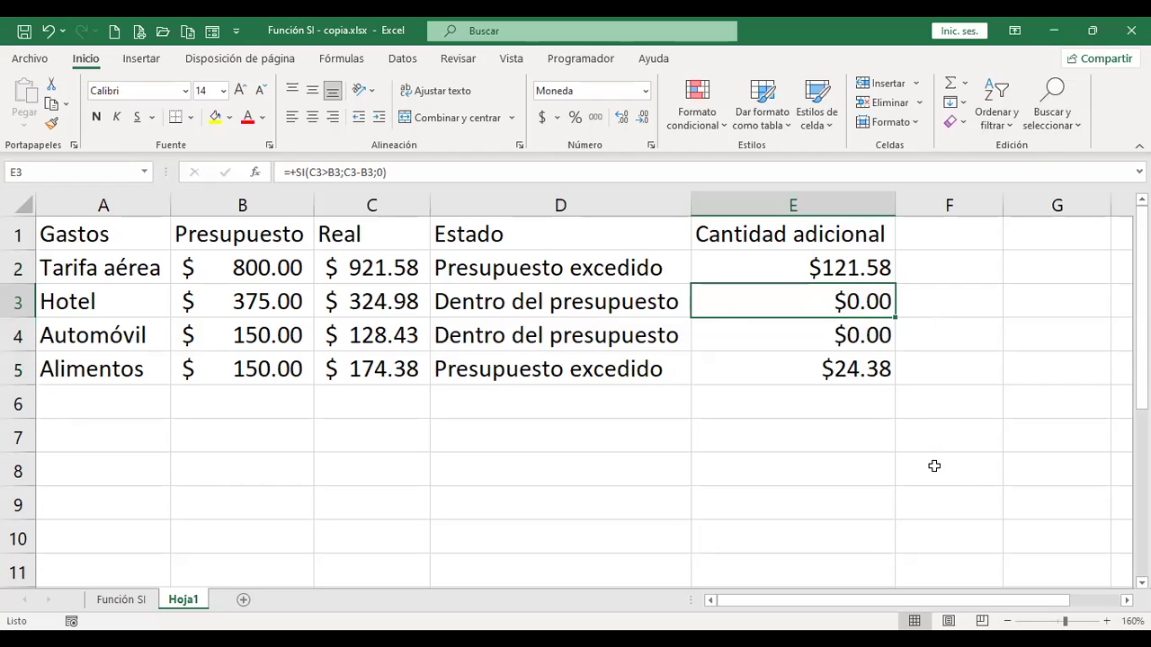
pyautogui.click(956, 437)
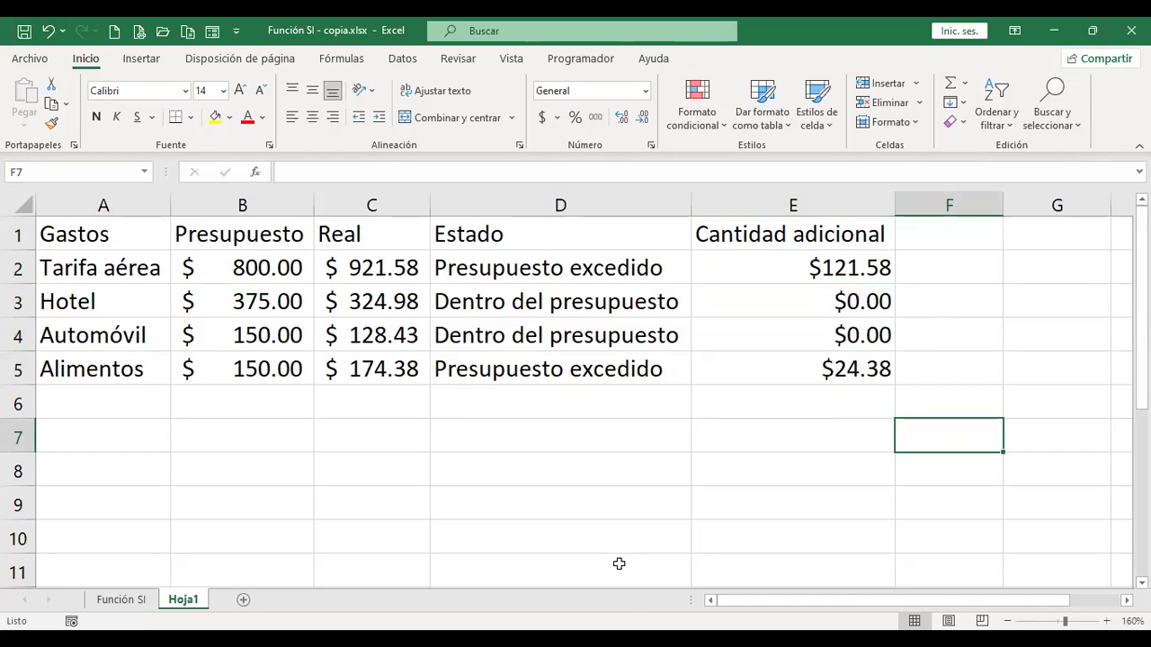
# Move the selection out of the expense table and save the workbook
pyautogui.click(815, 398)
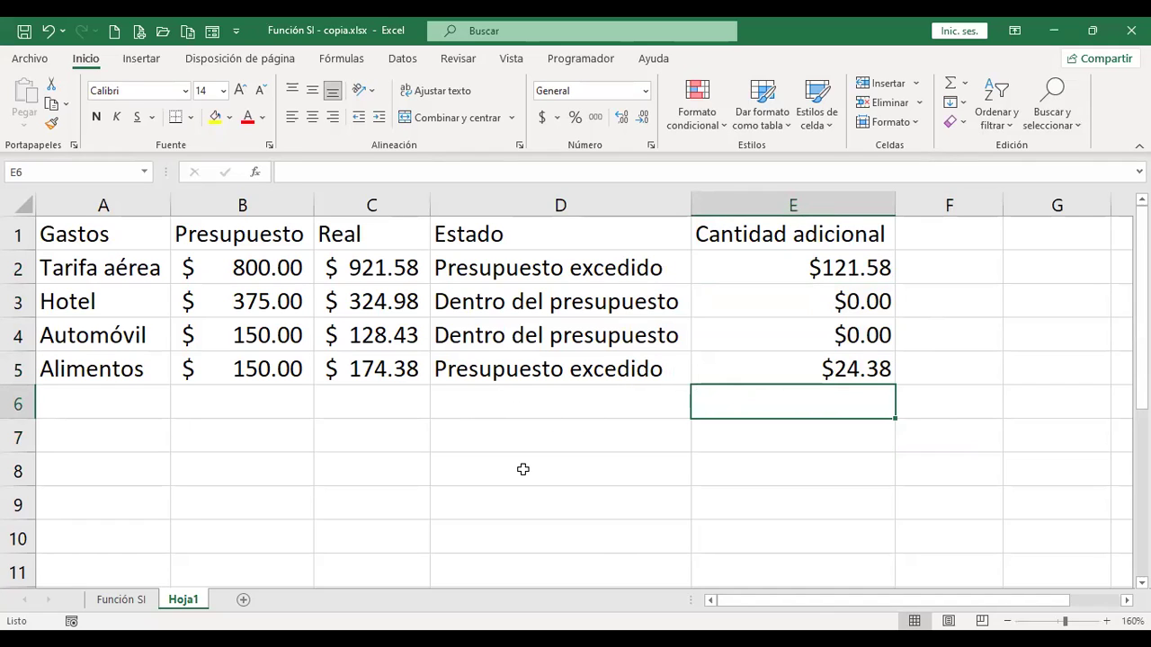
pyautogui.press('Left')
pyautogui.press('Down')
pyautogui.press('Down')
pyautogui.press('Down')
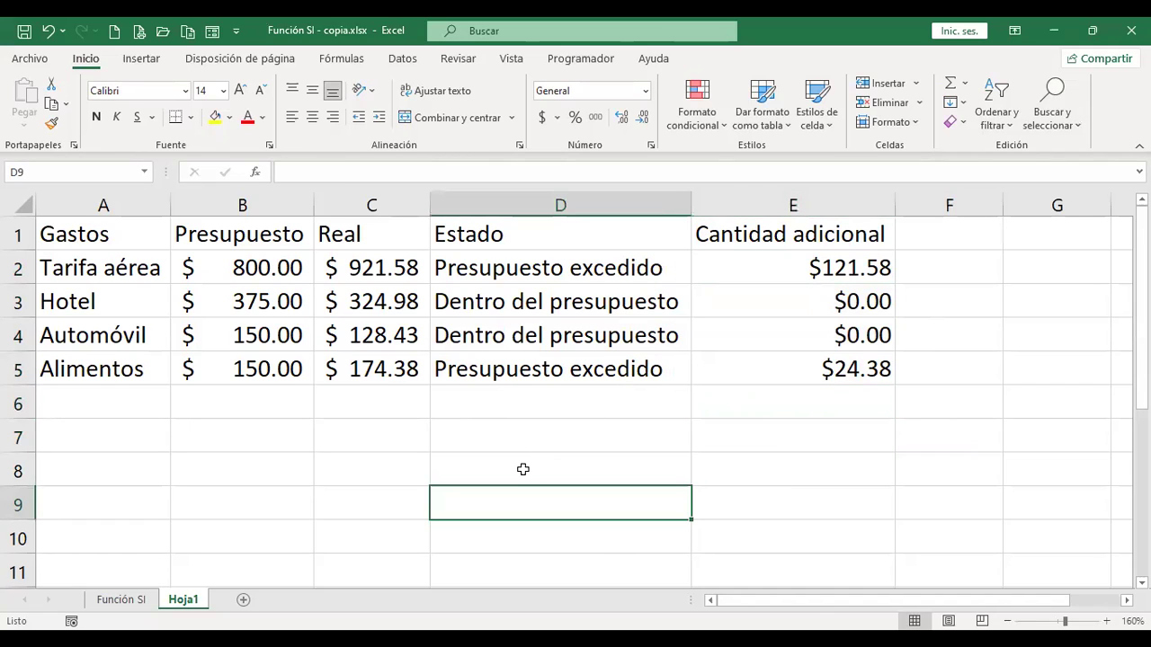
pyautogui.hotkey('ctrl', 's')
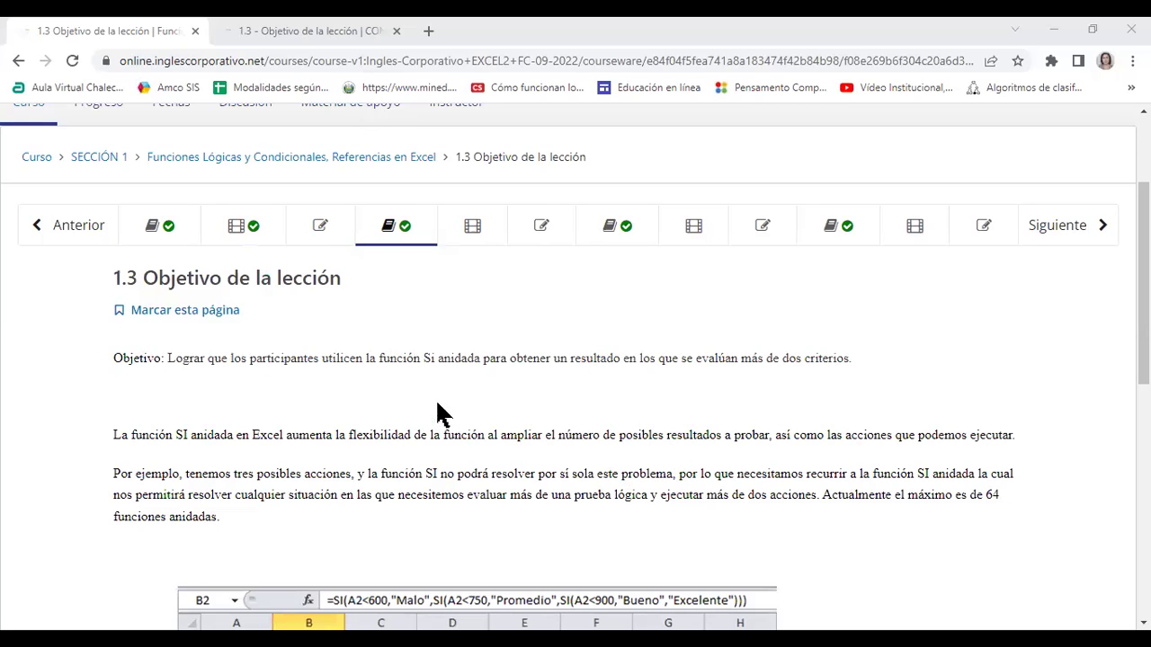
# Switch to the browser's course page 1.3 Objetivo de la lección, show it full screen and enlarge its text
pyautogui.click(407, 394)
pyautogui.hotkey('ctrl', '+')
pyautogui.hotkey('ctrl', '+')
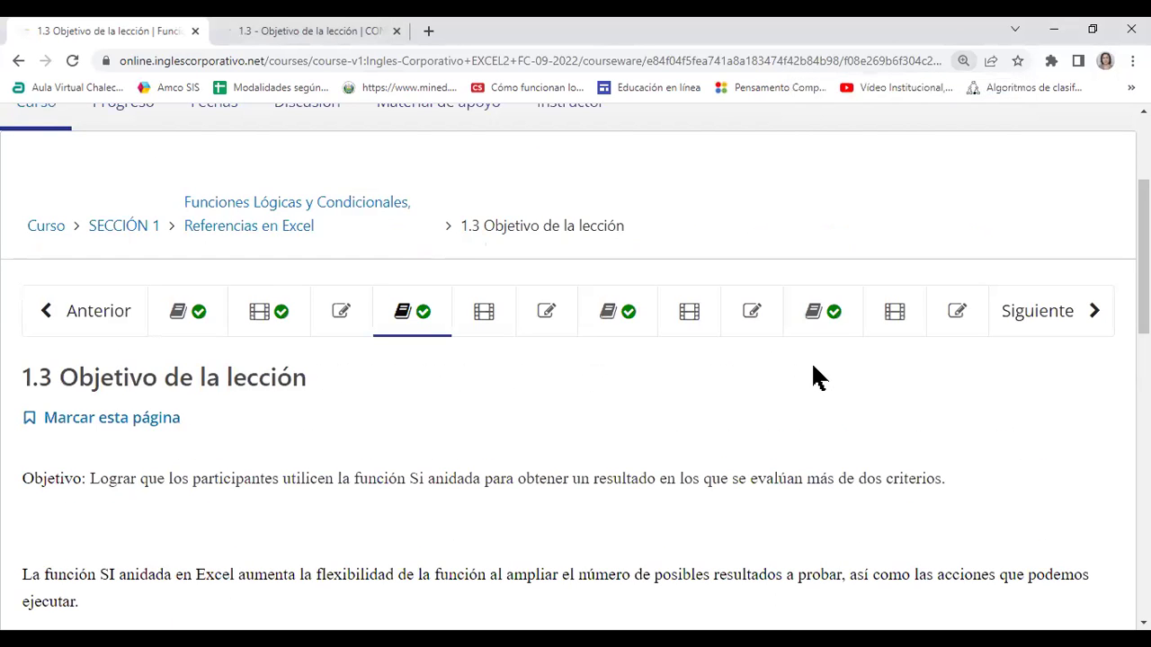
pyautogui.press('F11')
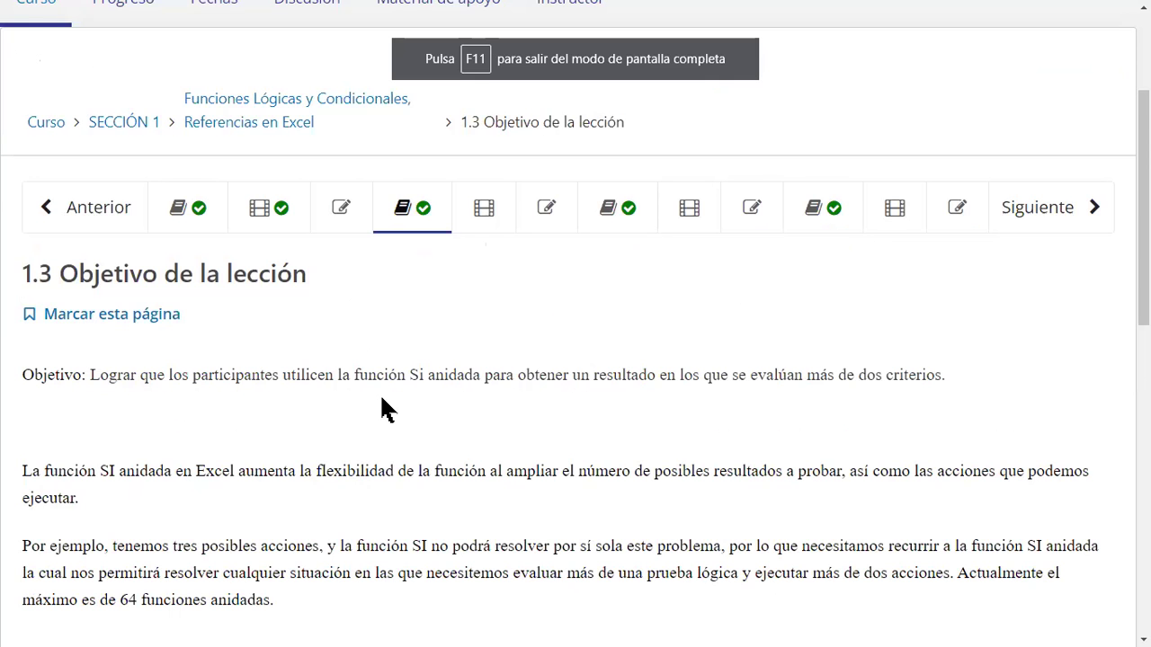
pyautogui.scroll(-1, 382, 400)
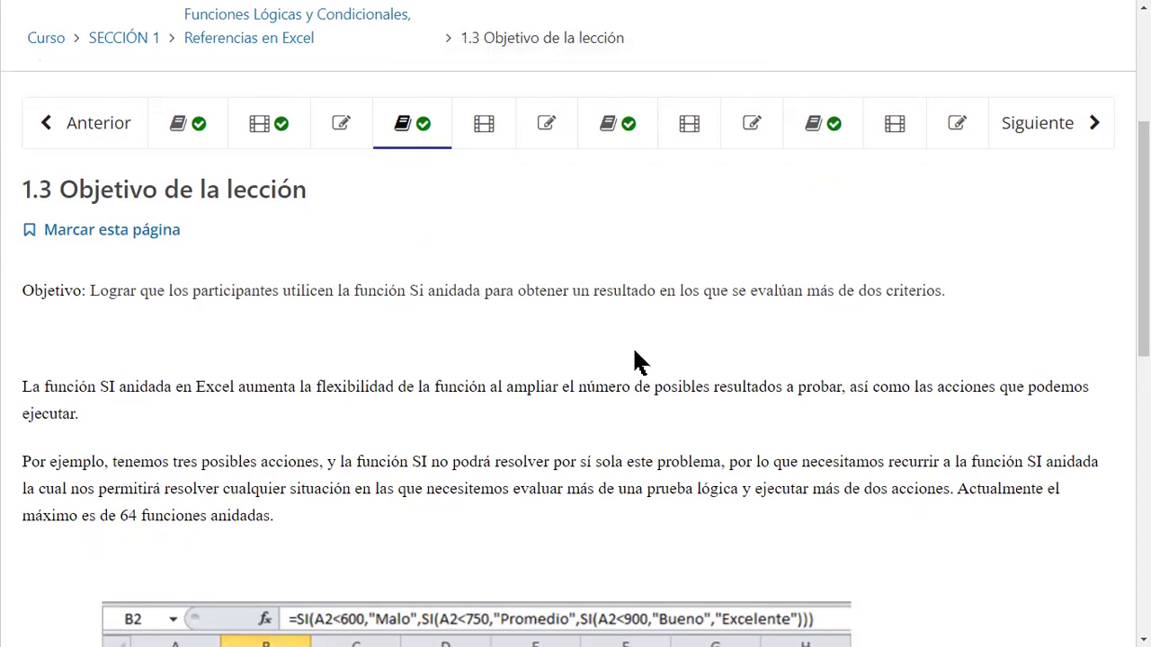
pyautogui.hotkey('ctrl', '+')
pyautogui.hotkey('ctrl', '+')
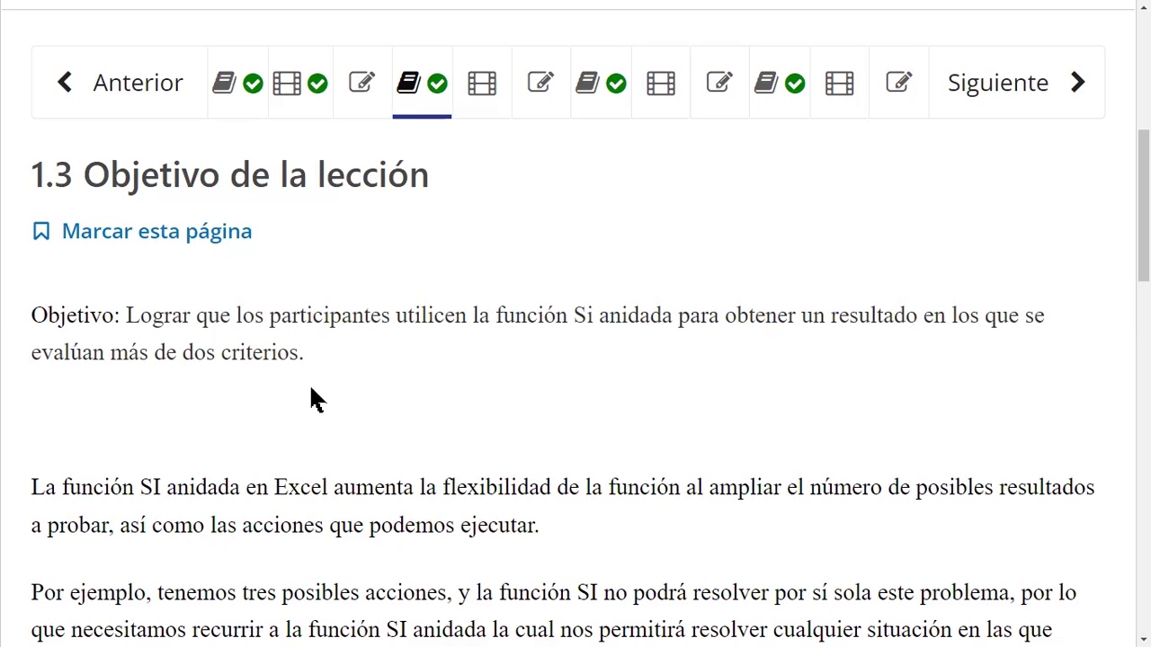
# Read the explanation of the nested SI function and examine the Puntuación and Resultado example with its formula
pyautogui.scroll(-1, 360, 416)
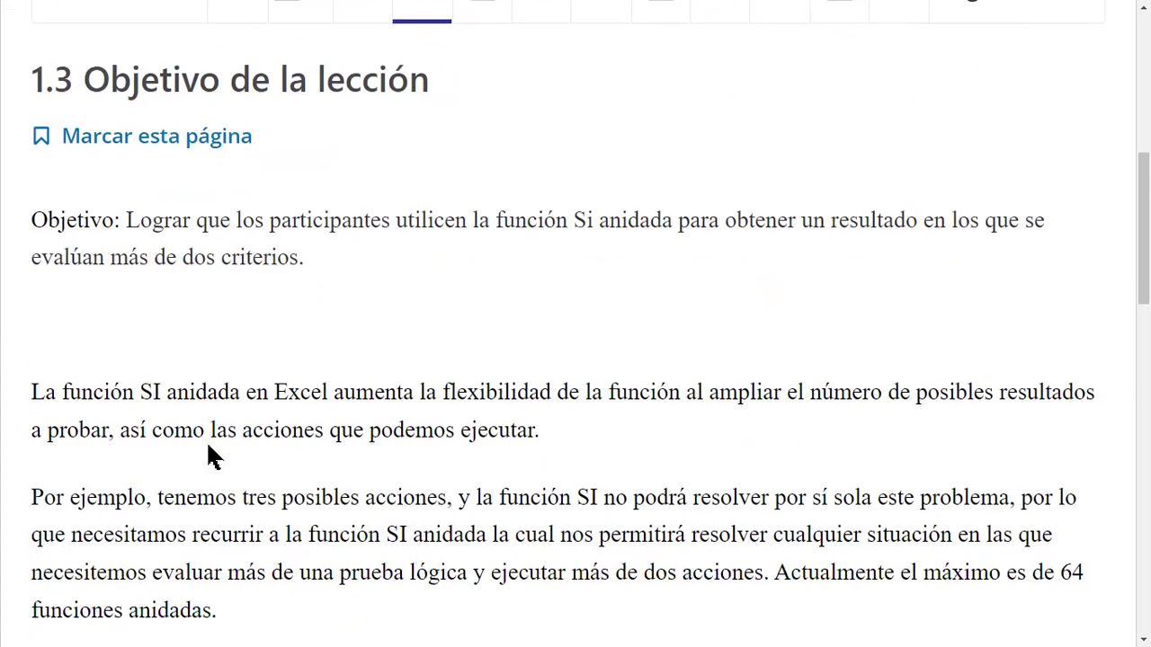
pyautogui.scroll(-2, 207, 447)
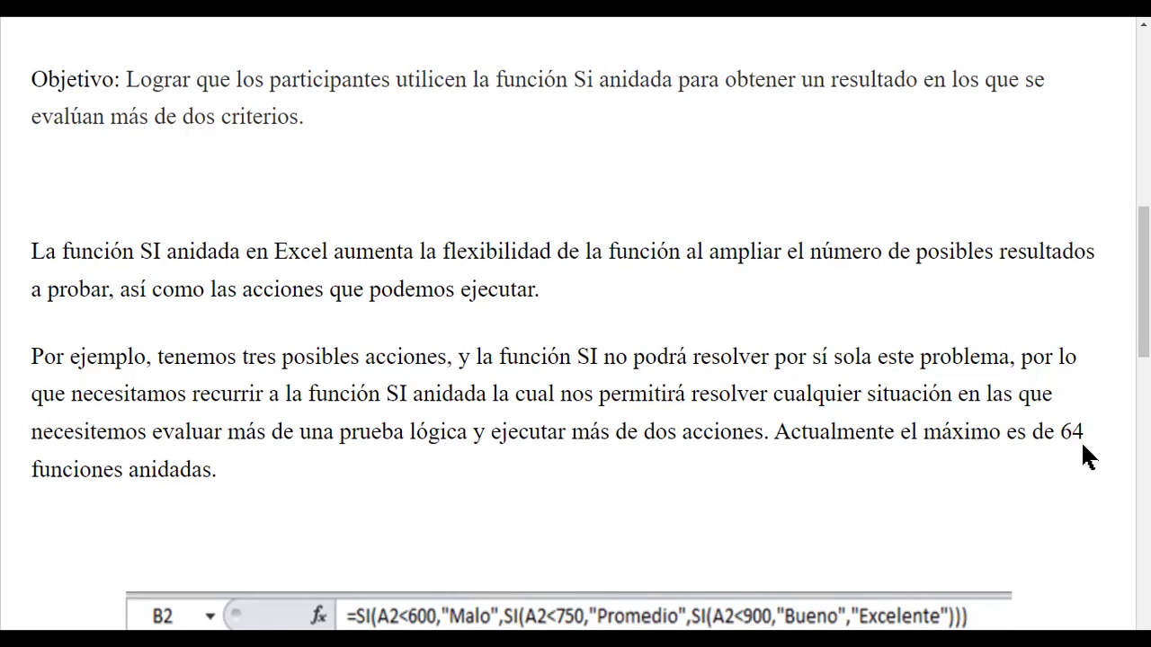
pyautogui.scroll(-4, 718, 360)
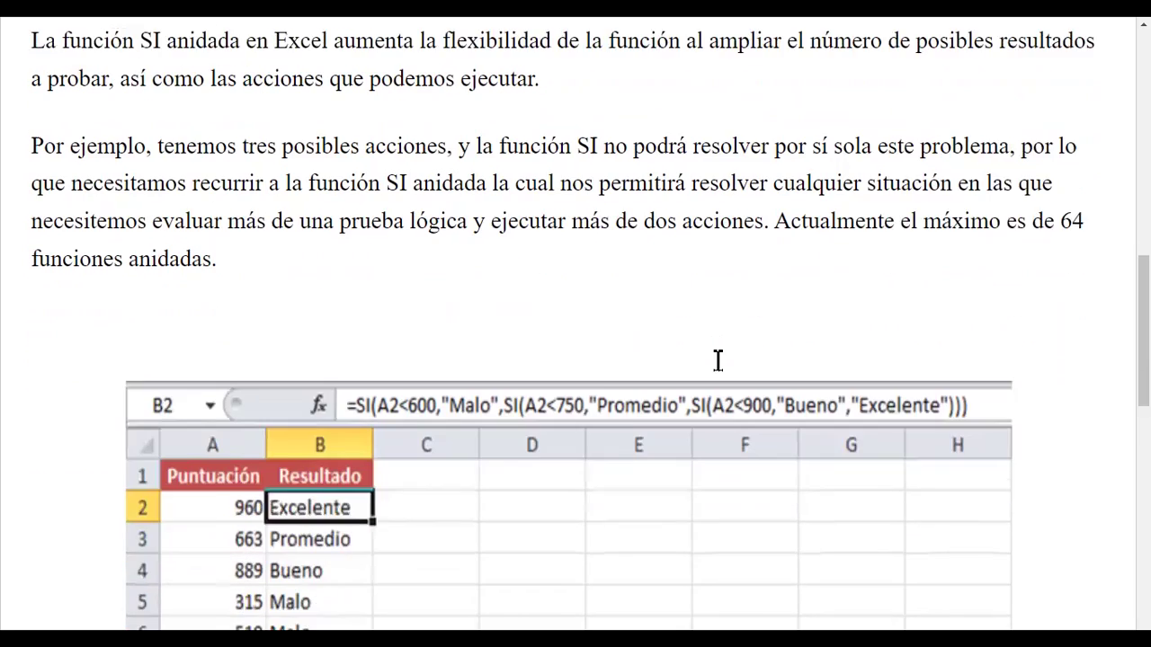
pyautogui.scroll(-1, 718, 361)
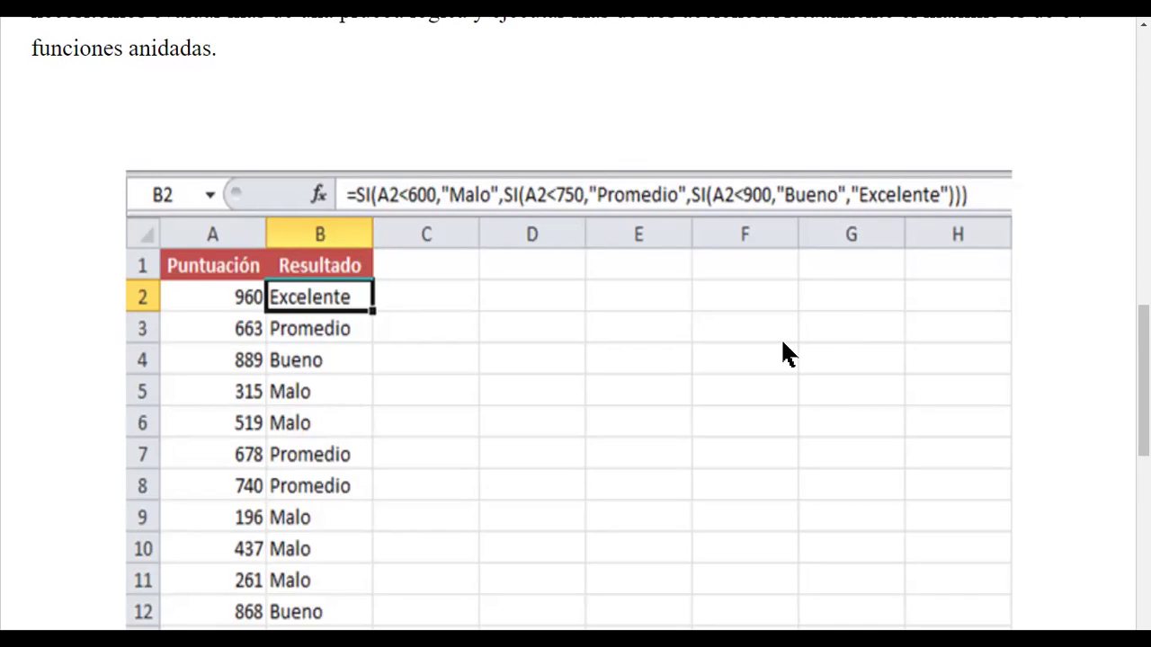
pyautogui.scroll(-1, 782, 342)
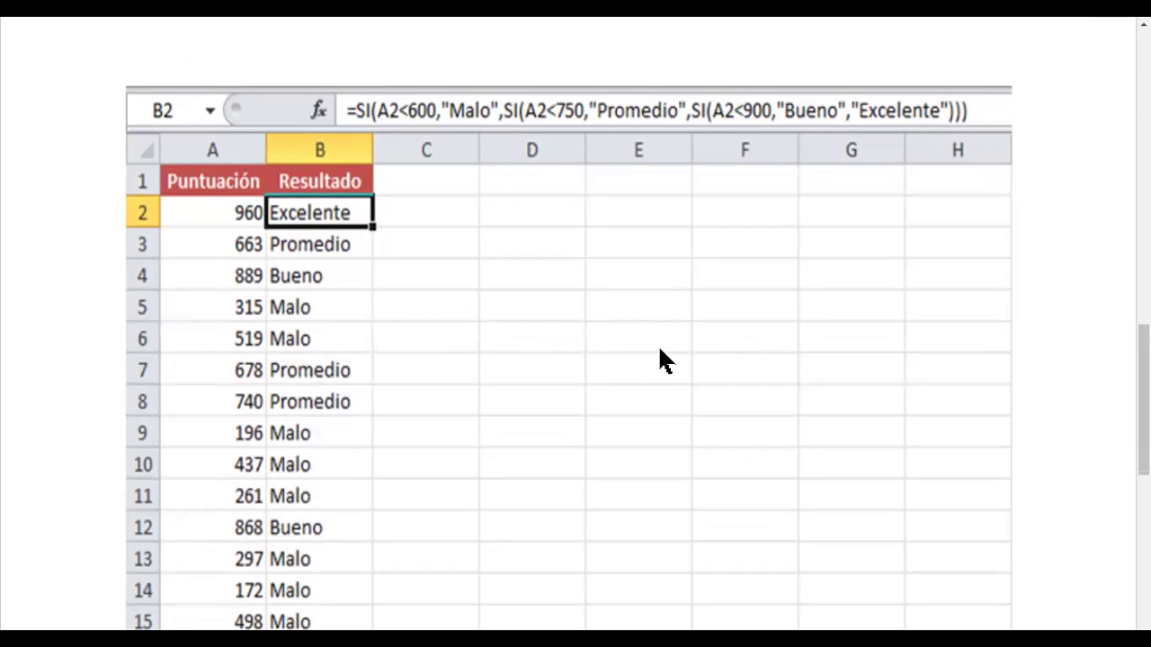
pyautogui.scroll(-4, 355, 369)
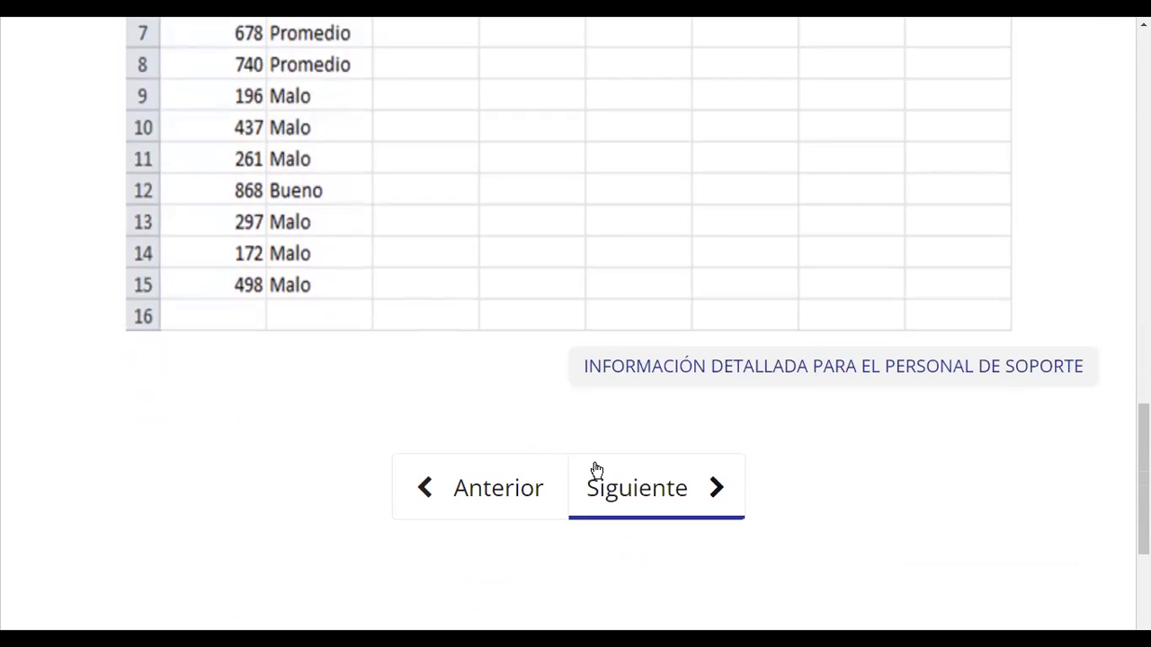
# Go to the course's next unit, reduce the page zoom and play the Función SI anidada video
pyautogui.click(637, 481)
pyautogui.scroll(-8, 640, 464)
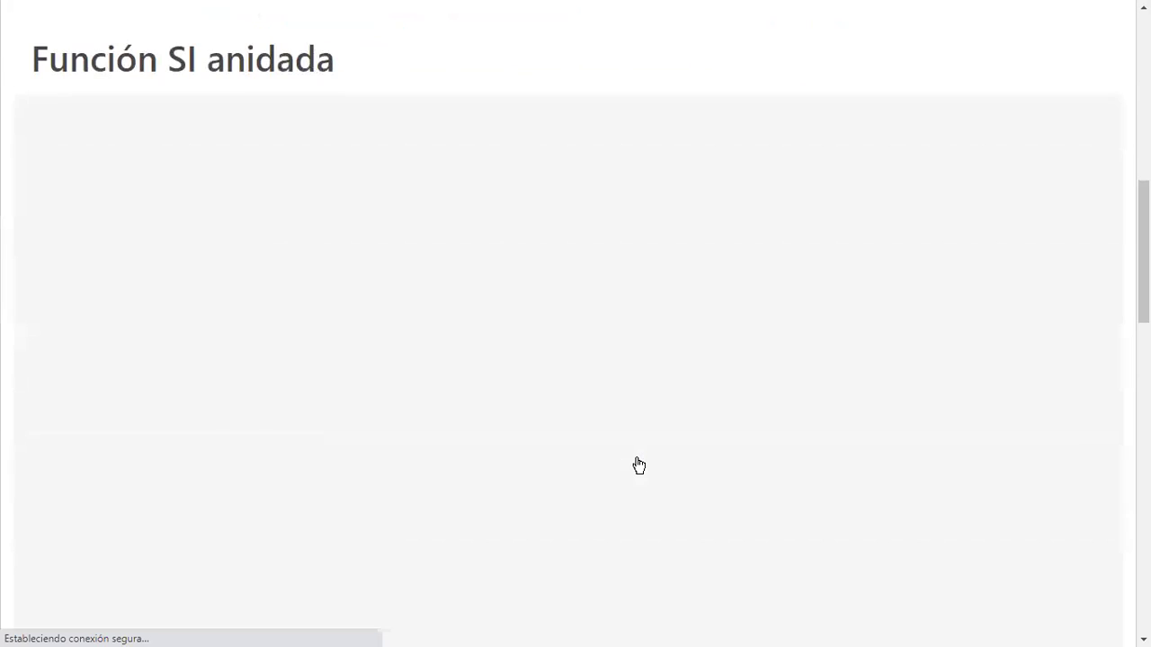
pyautogui.hotkey('ctrl', '-')
pyautogui.hotkey('ctrl', '-')
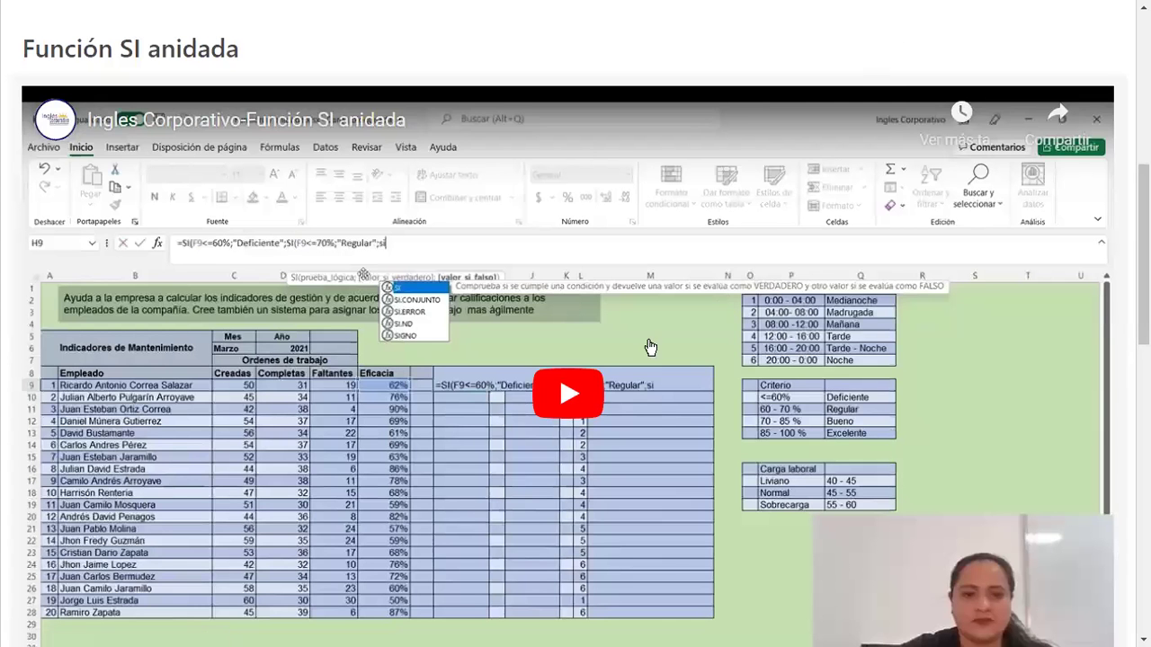
pyautogui.scroll(-1, 859, 364)
pyautogui.scroll(-2, 710, 292)
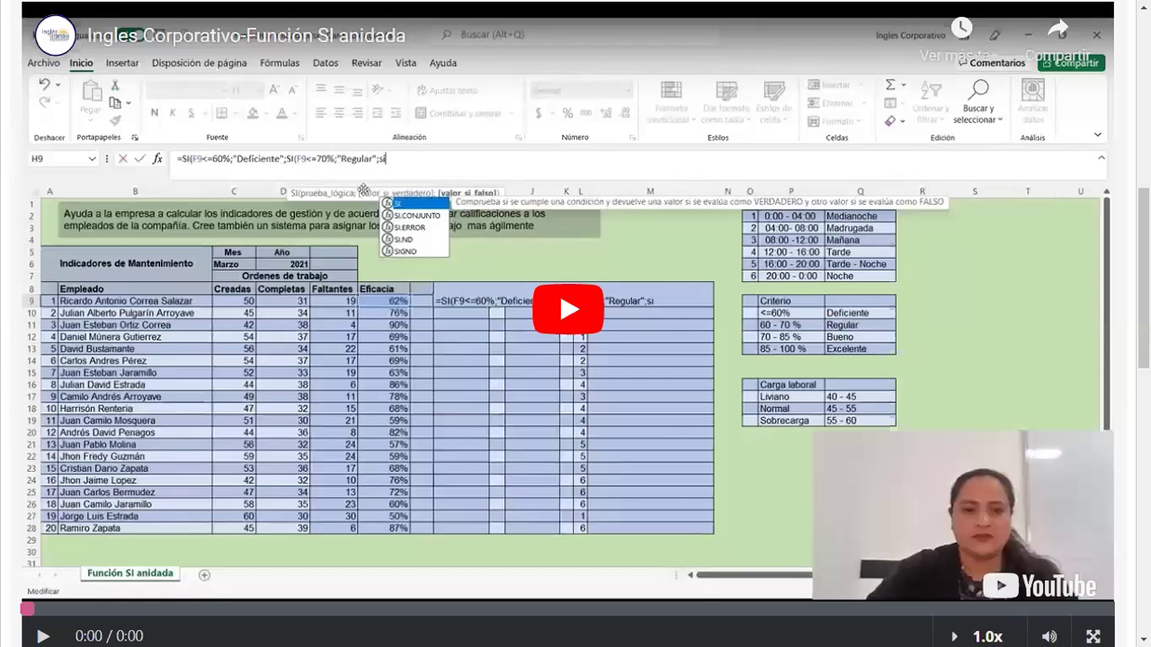
pyautogui.click(568, 316)
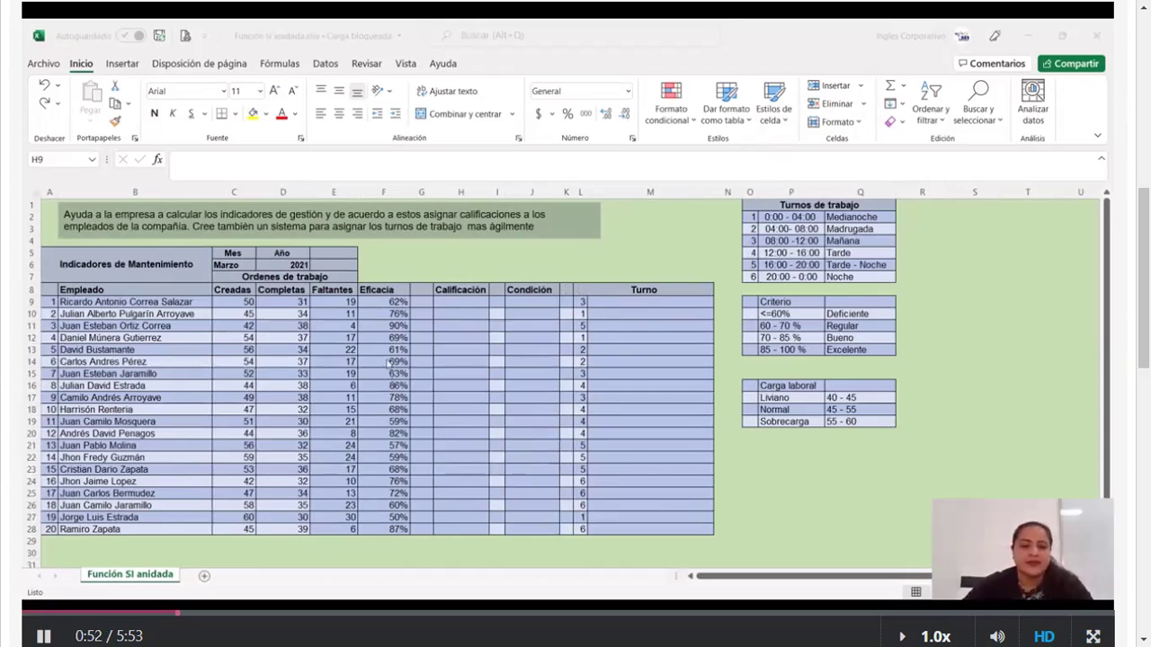
pyautogui.hotkey('alt', 'Tab')
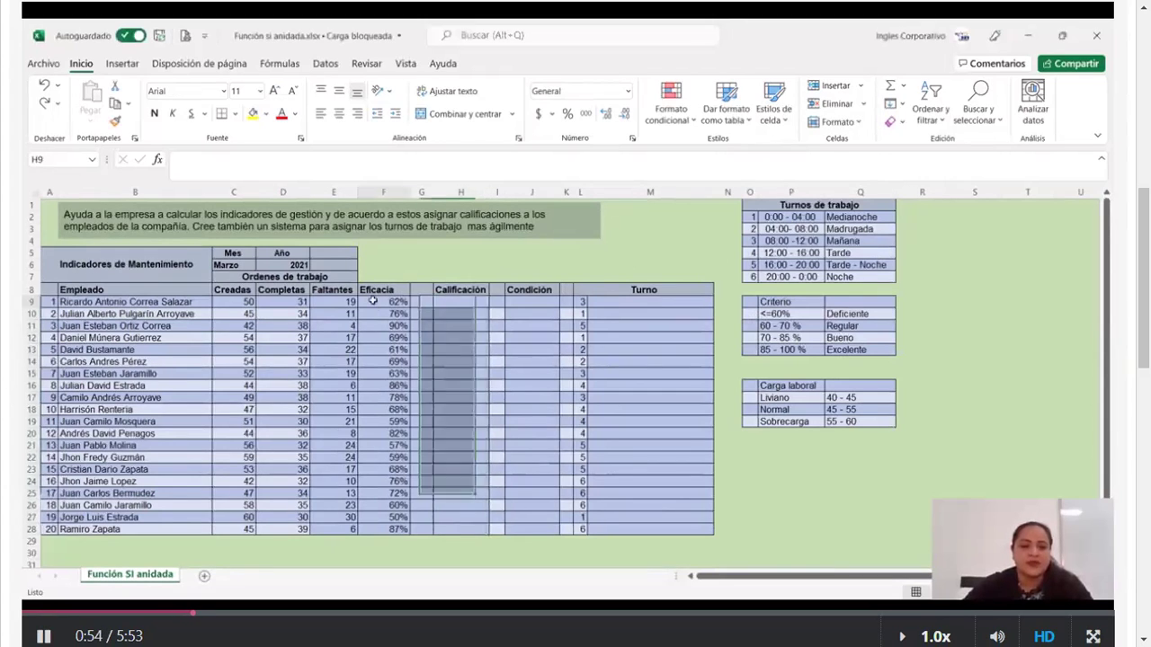
pyautogui.click(372, 300)
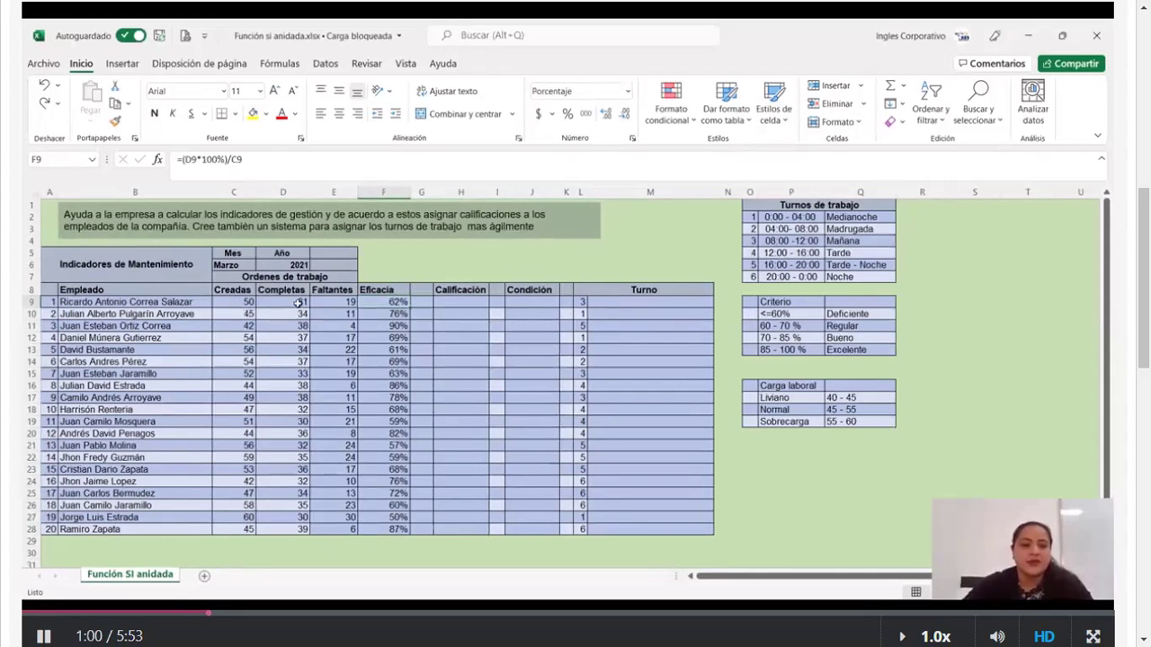
pyautogui.click(330, 301)
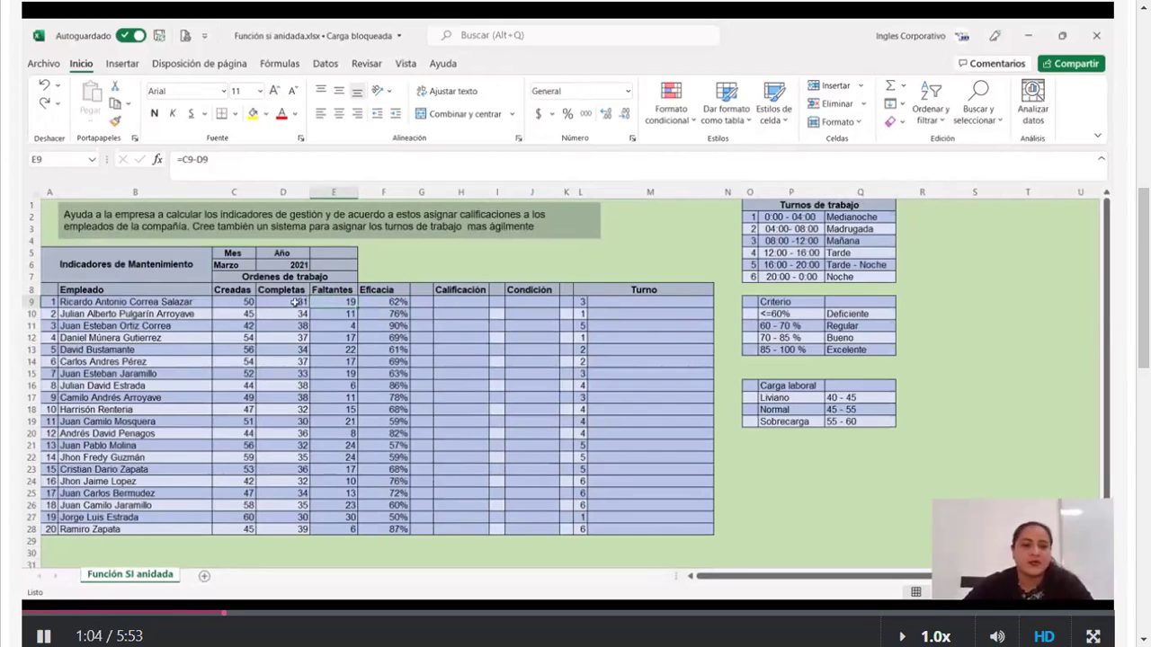
pyautogui.click(381, 305)
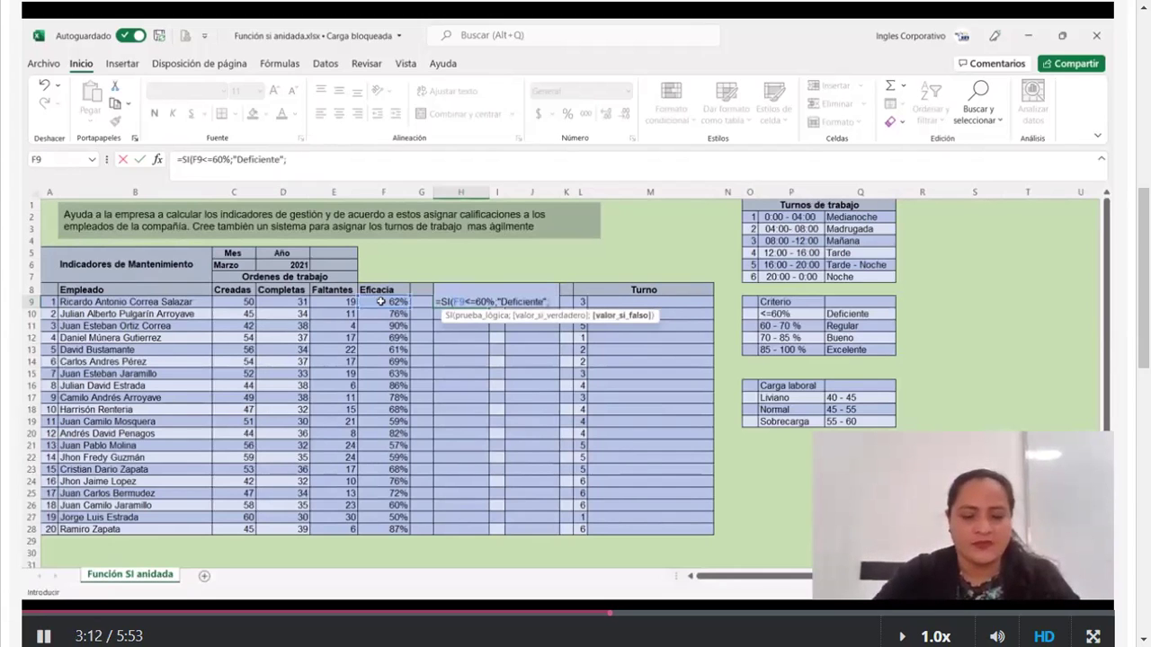
pyautogui.write('si')
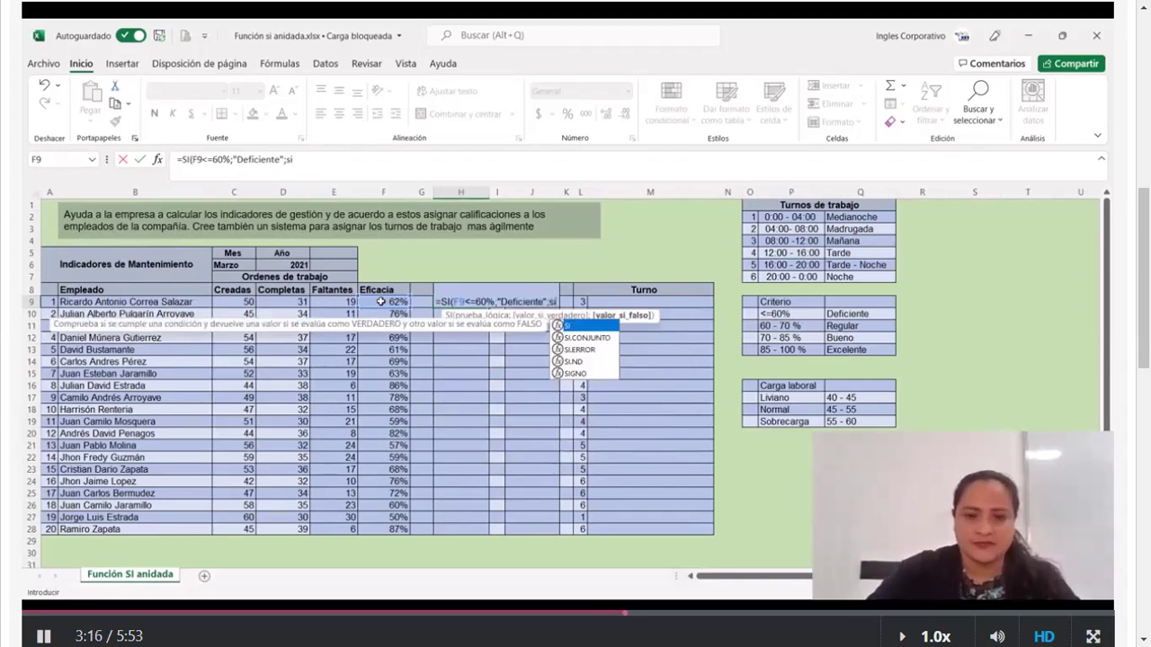
pyautogui.doubleClick(593, 328)
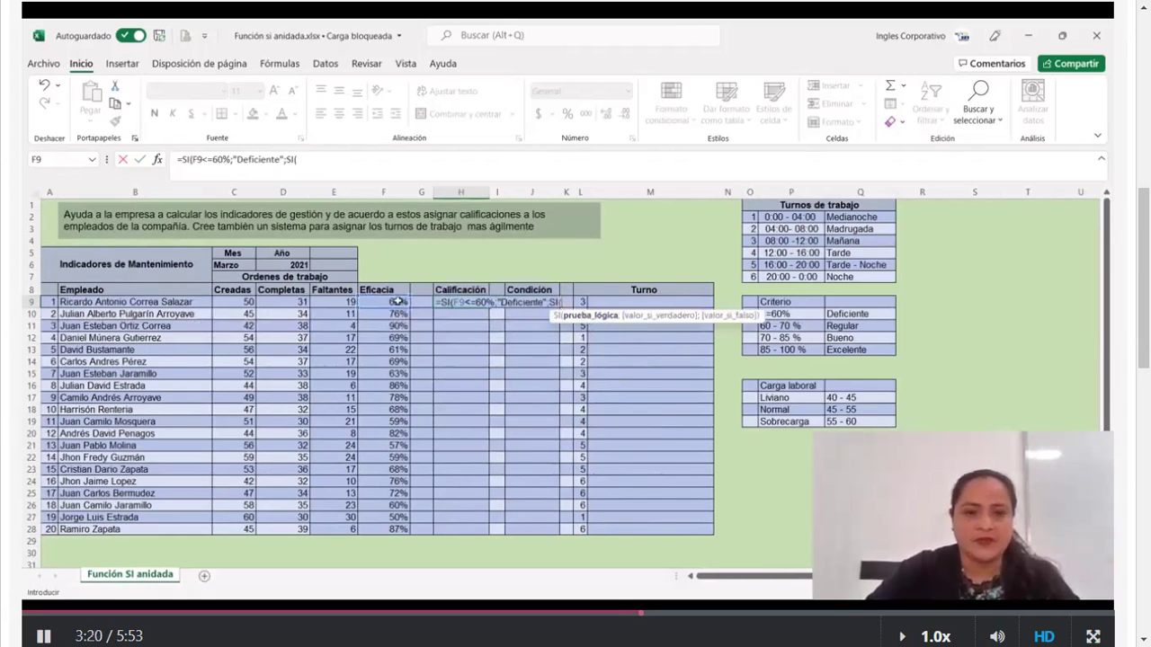
# Extend the formula in H9 with a second SI test, F9<=70%, that returns "Regular"
pyautogui.click(395, 302)
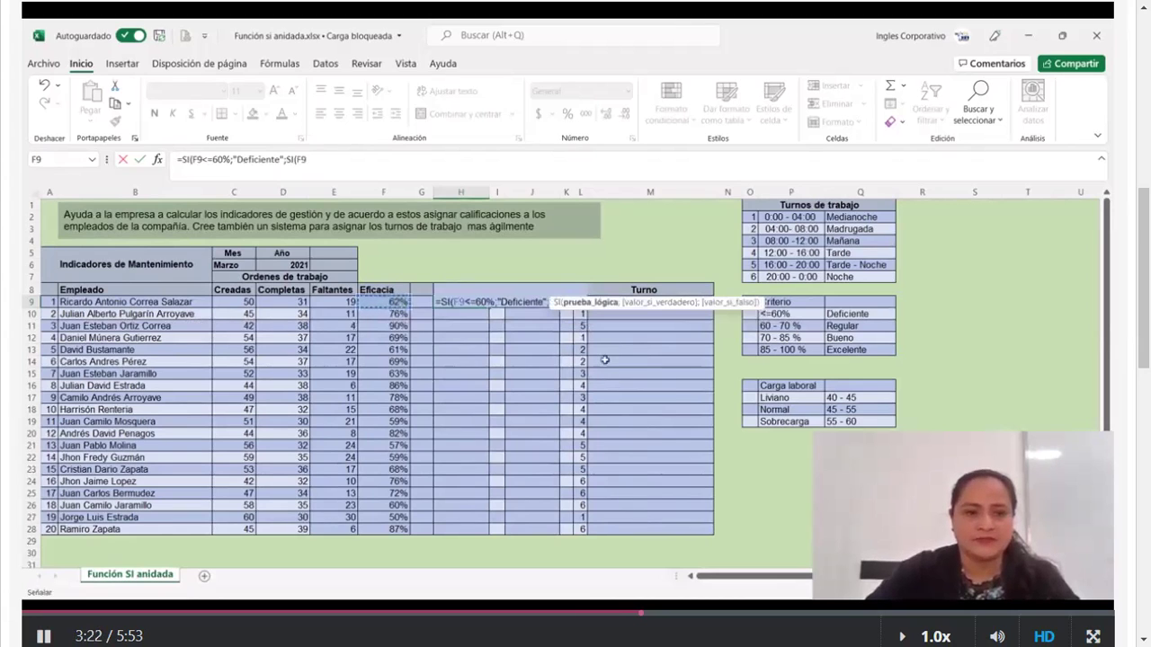
pyautogui.click(339, 158)
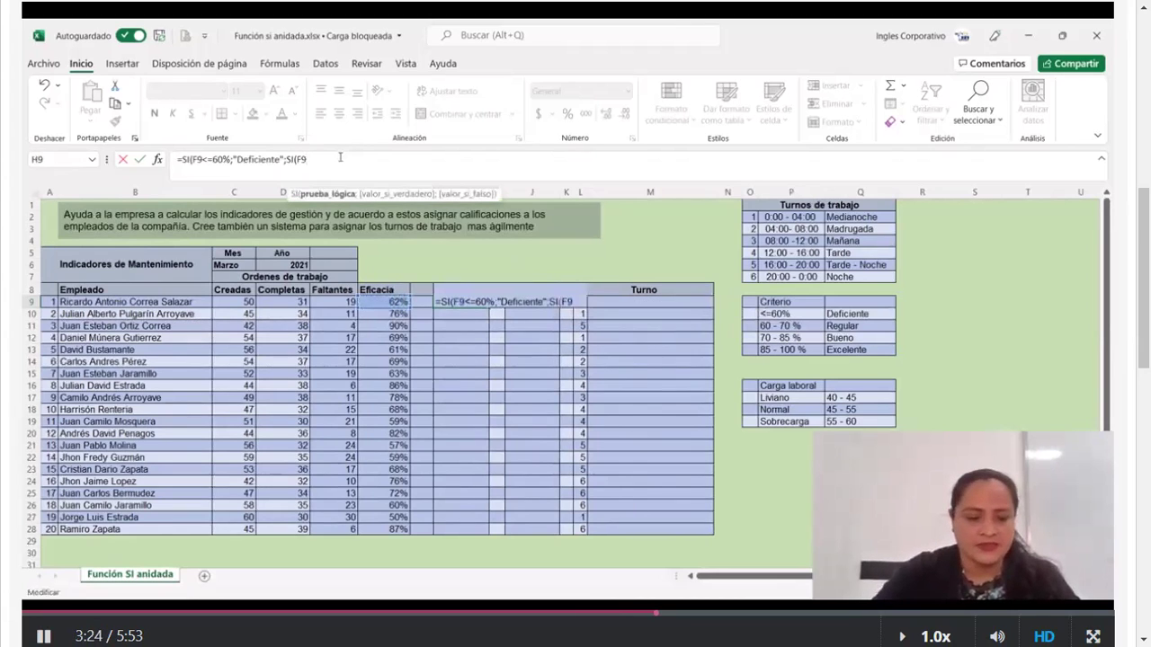
pyautogui.write('<')
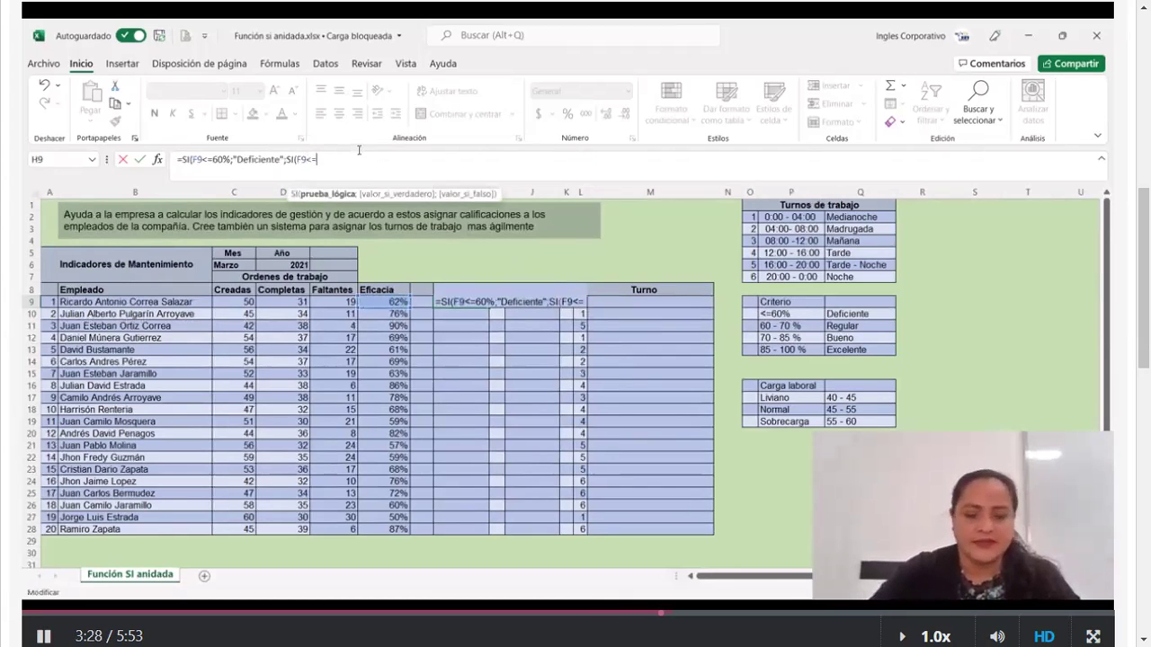
pyautogui.write('=70')
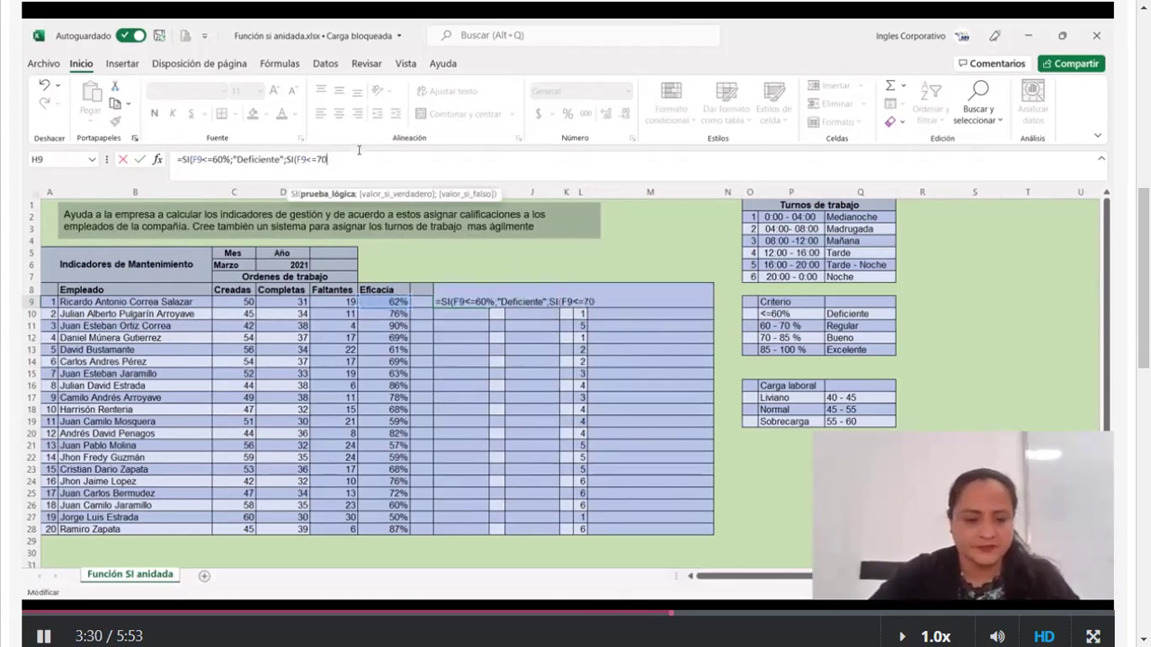
pyautogui.write('%')
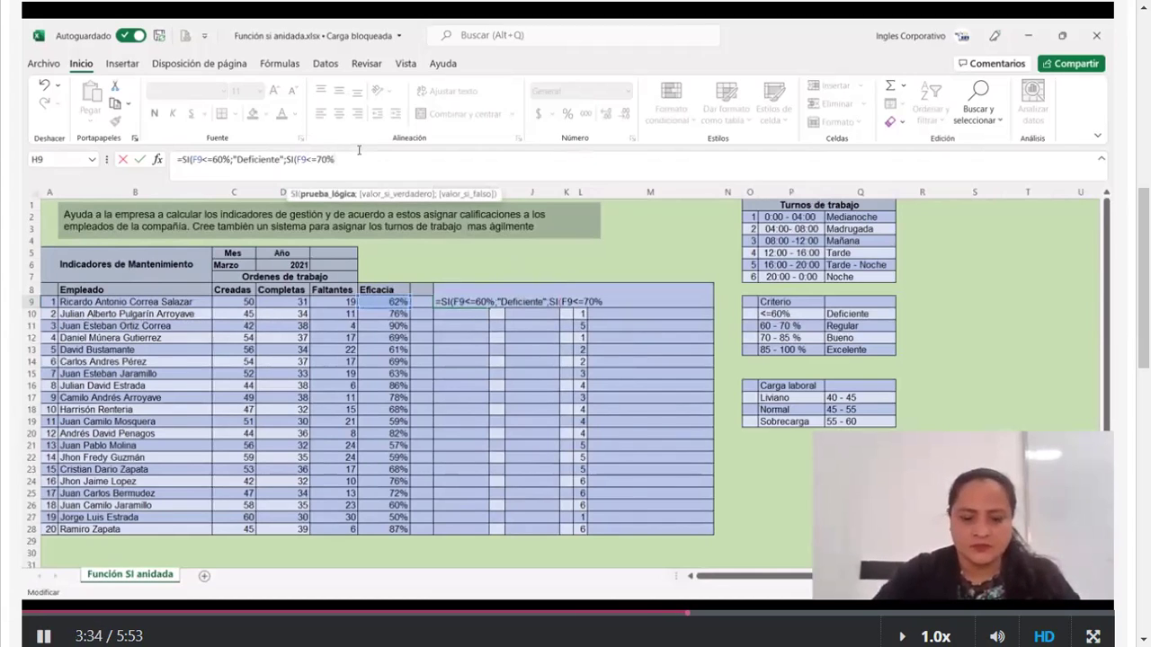
pyautogui.write(';"')
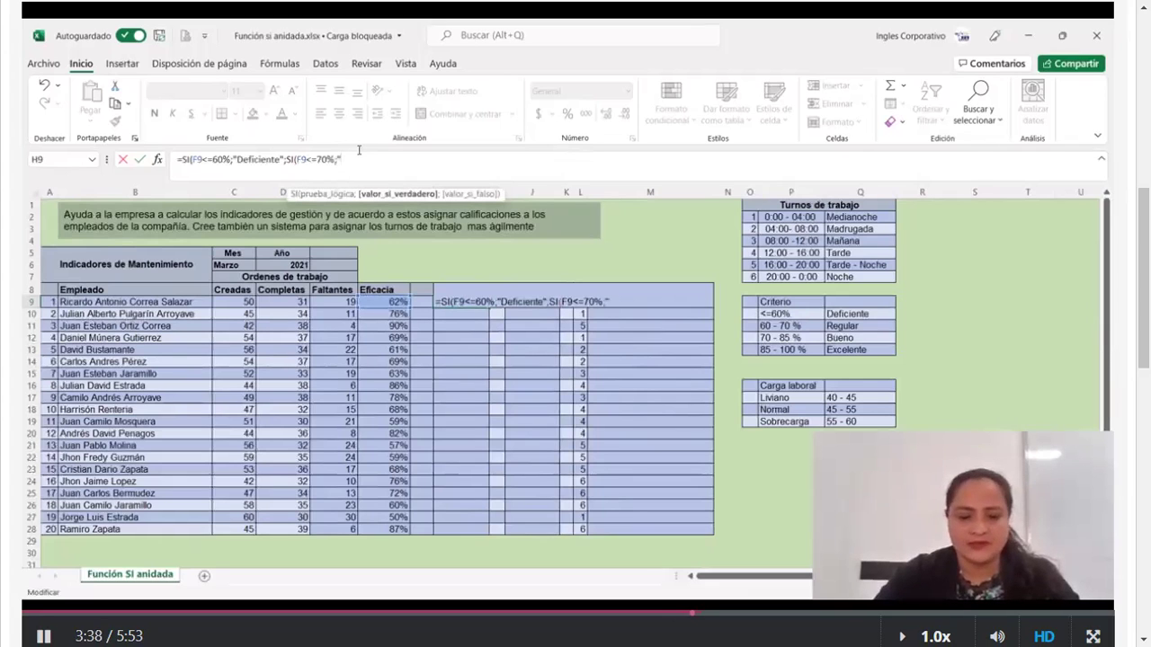
pyautogui.write('Regu')
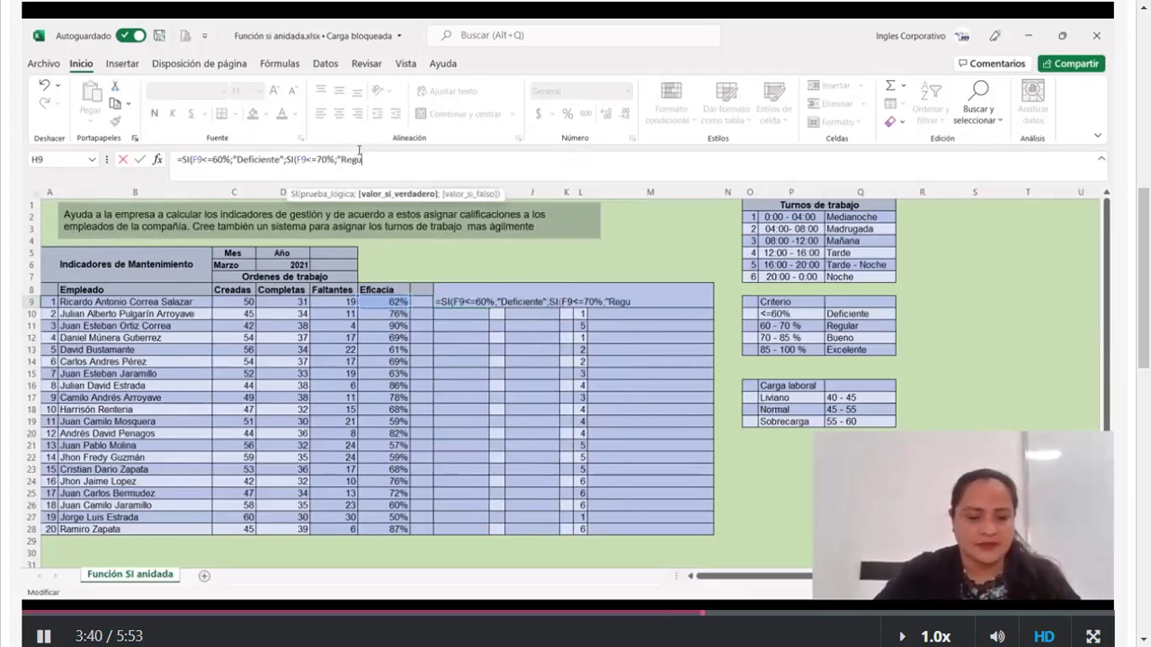
pyautogui.write('lar')
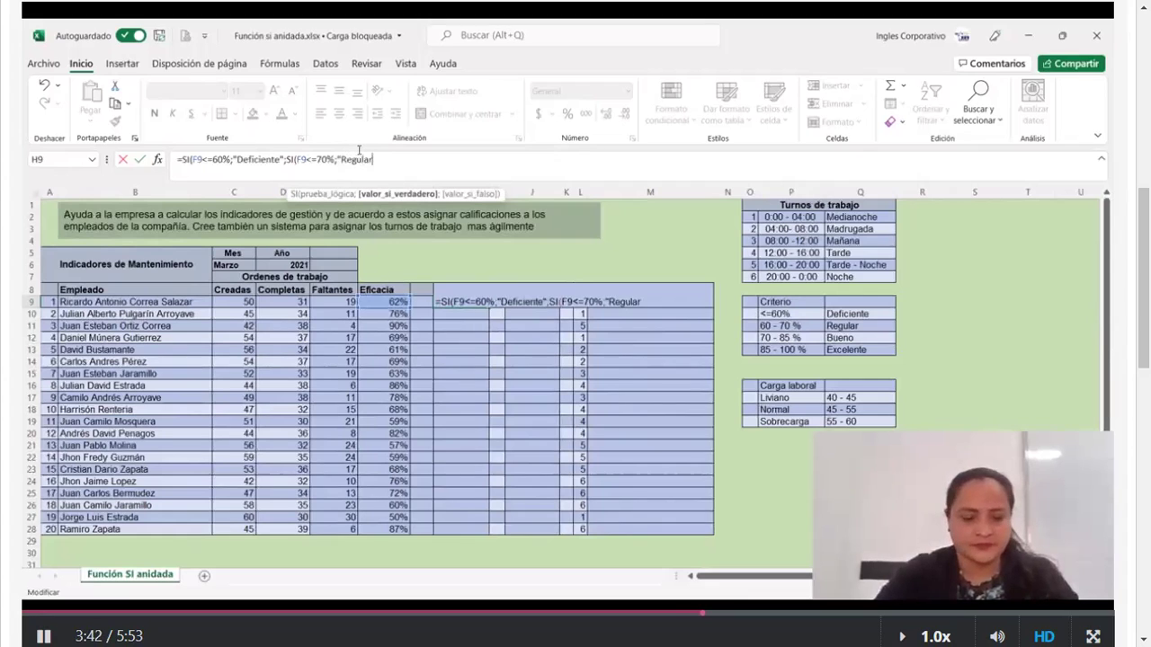
# Nest a third SI in the H9 formula that tests F9<=85% and returns "Bueno"
pyautogui.write('";si')
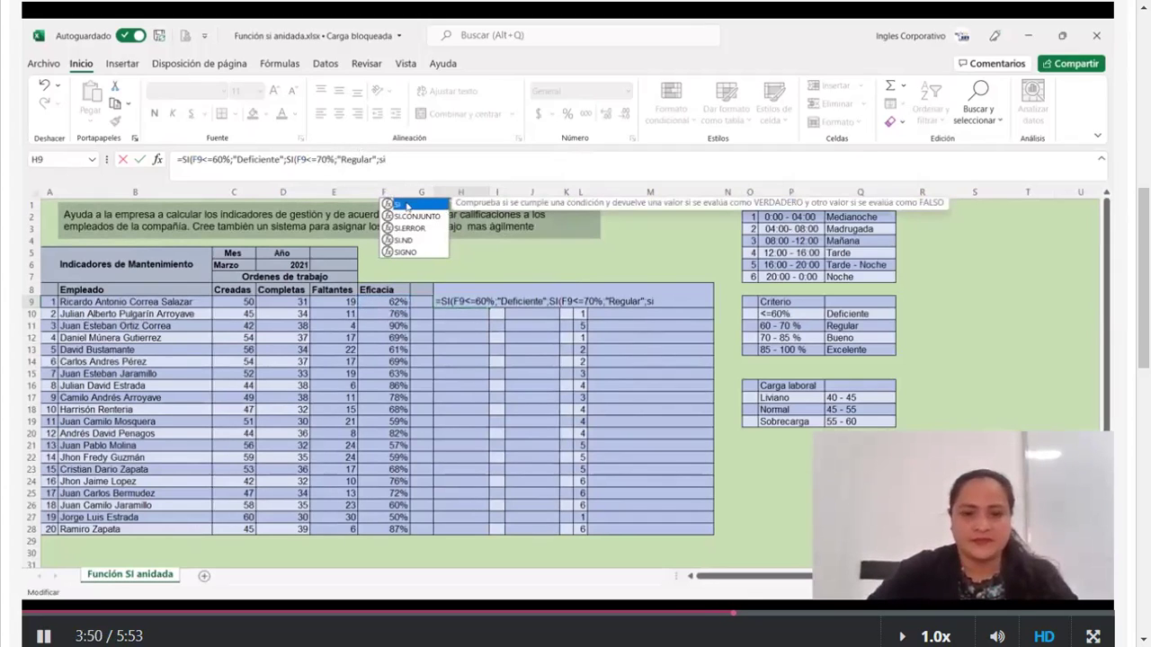
pyautogui.doubleClick(406, 204)
pyautogui.click(382, 302)
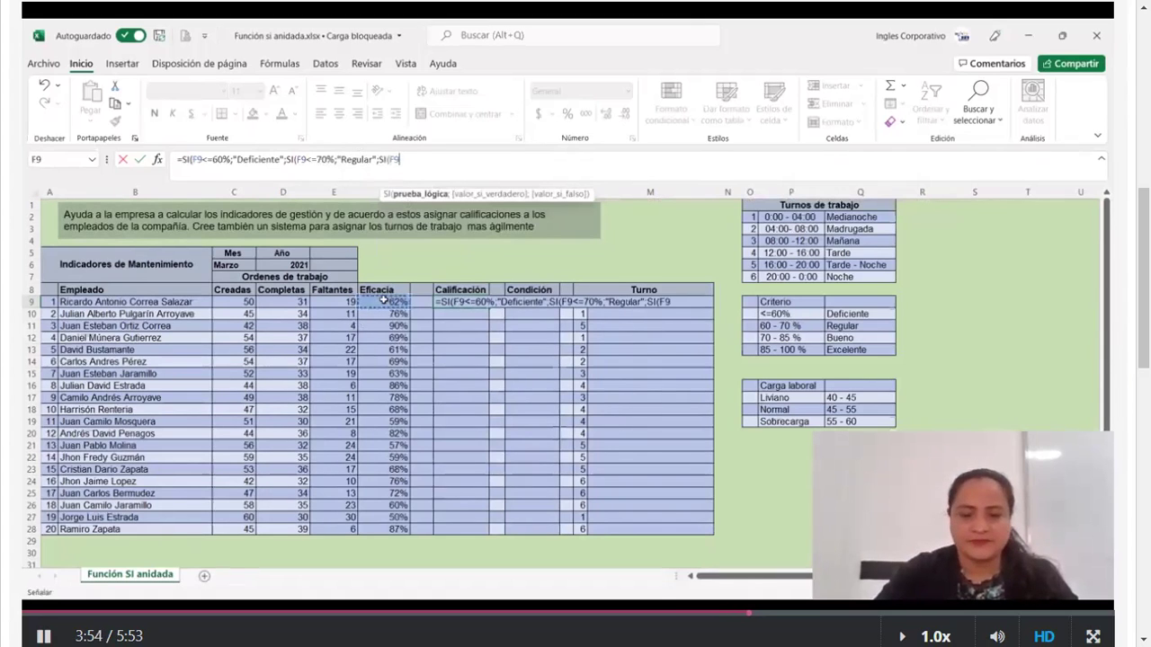
pyautogui.write('<')
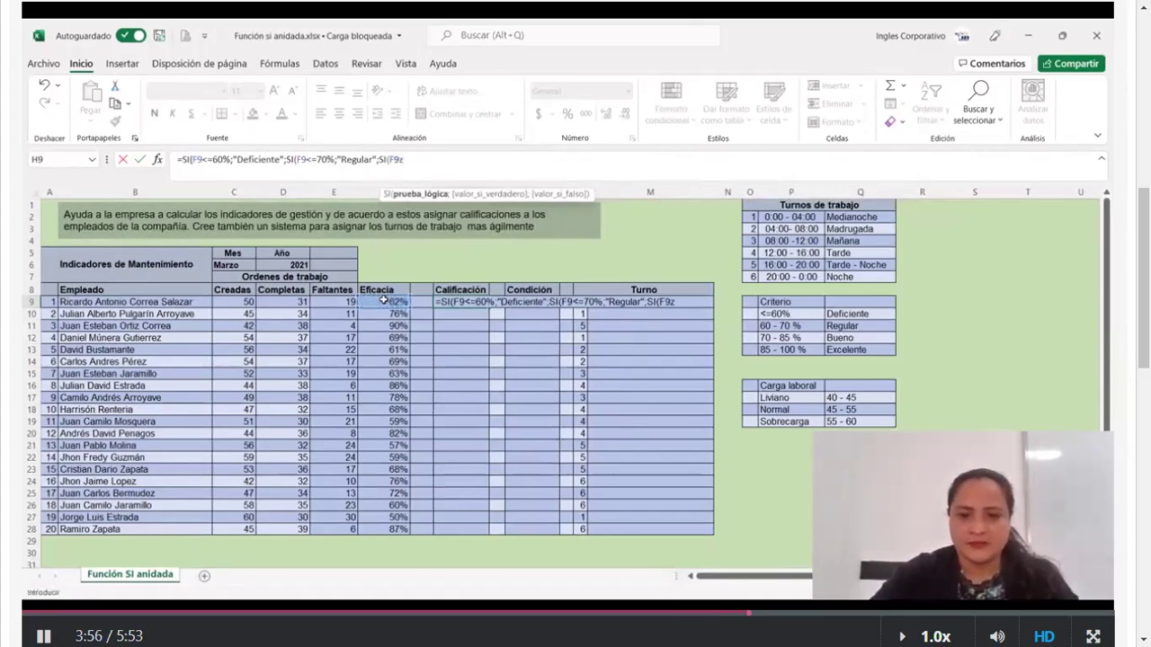
pyautogui.press('BackSpace')
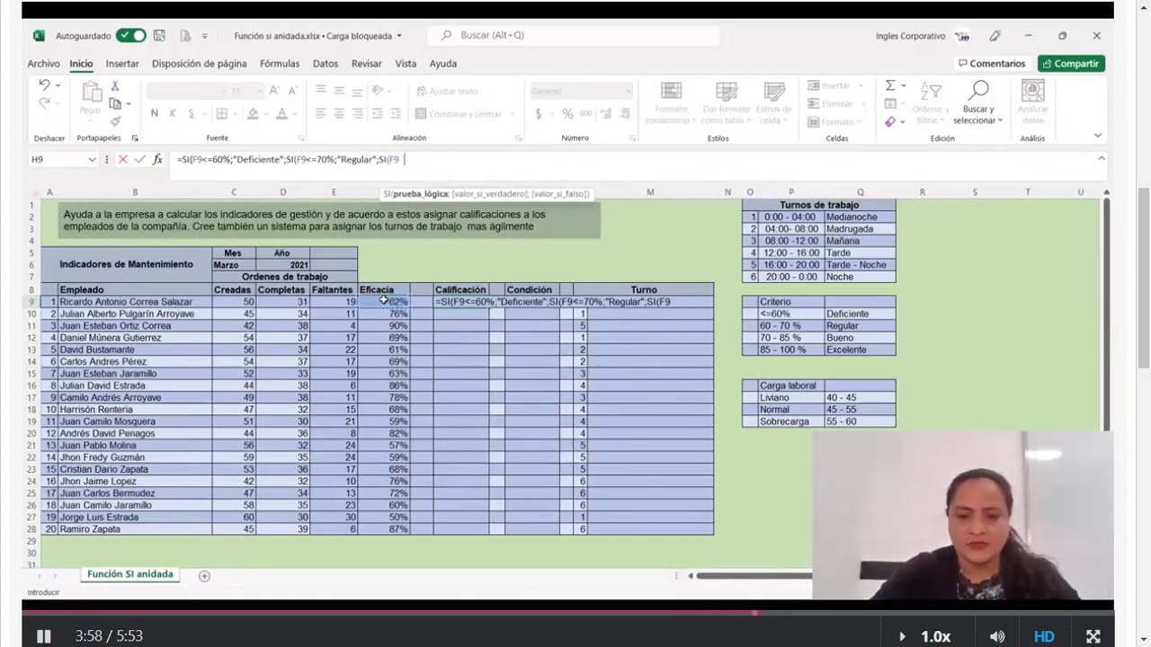
pyautogui.write('=')
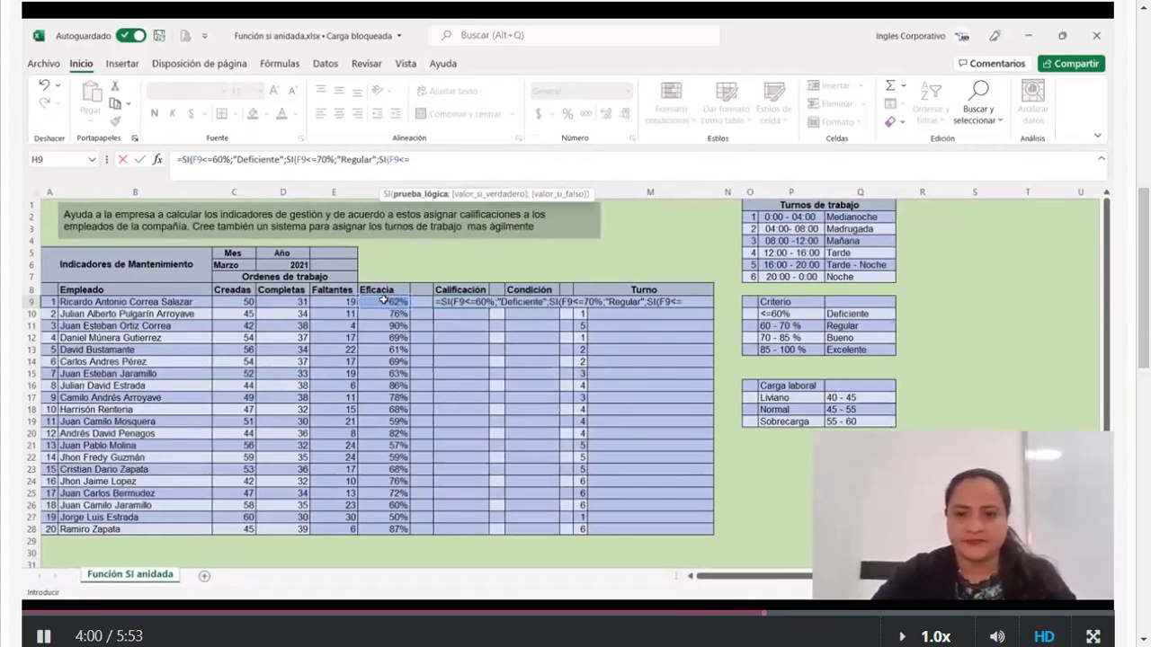
pyautogui.write('85')
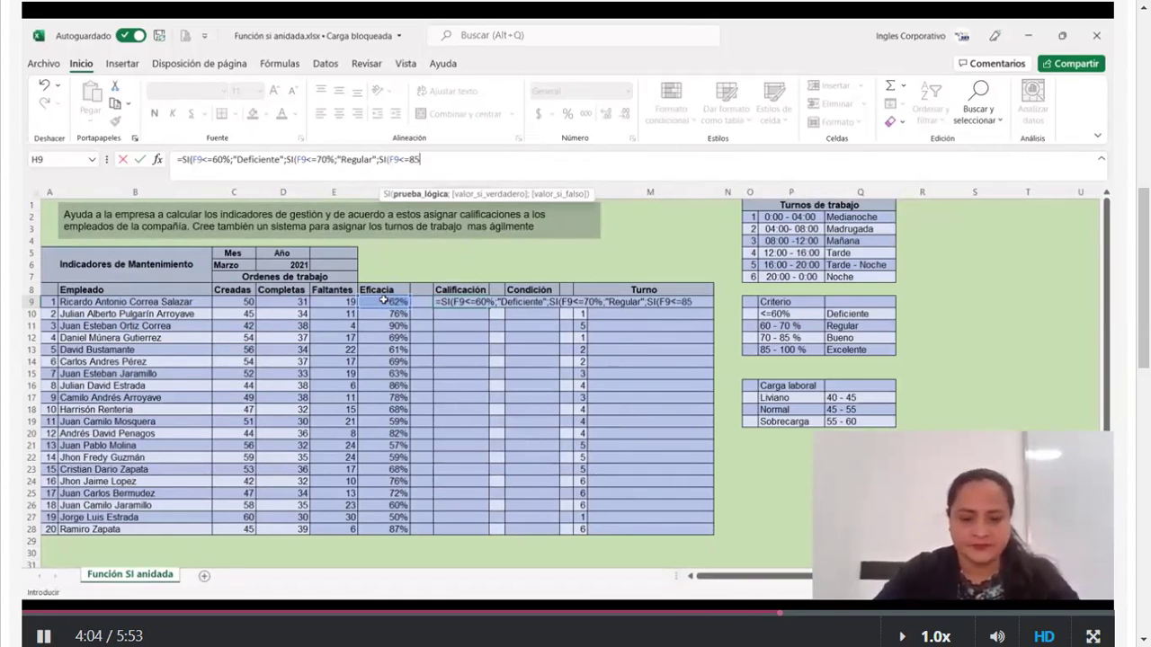
pyautogui.write('%')
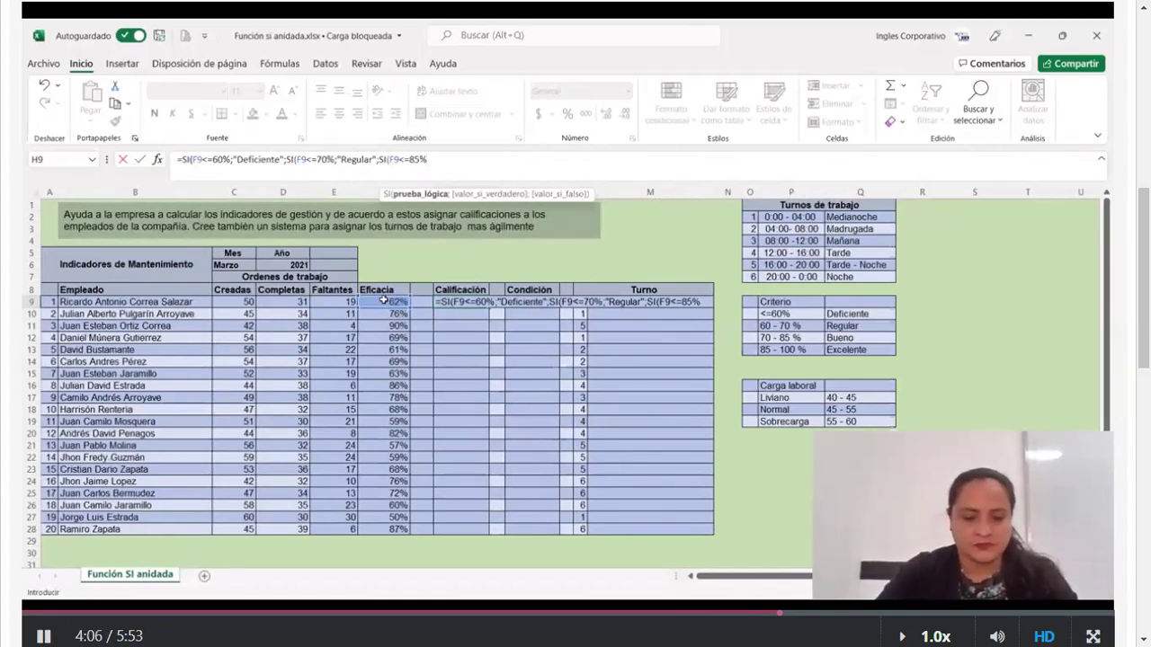
pyautogui.write(';')
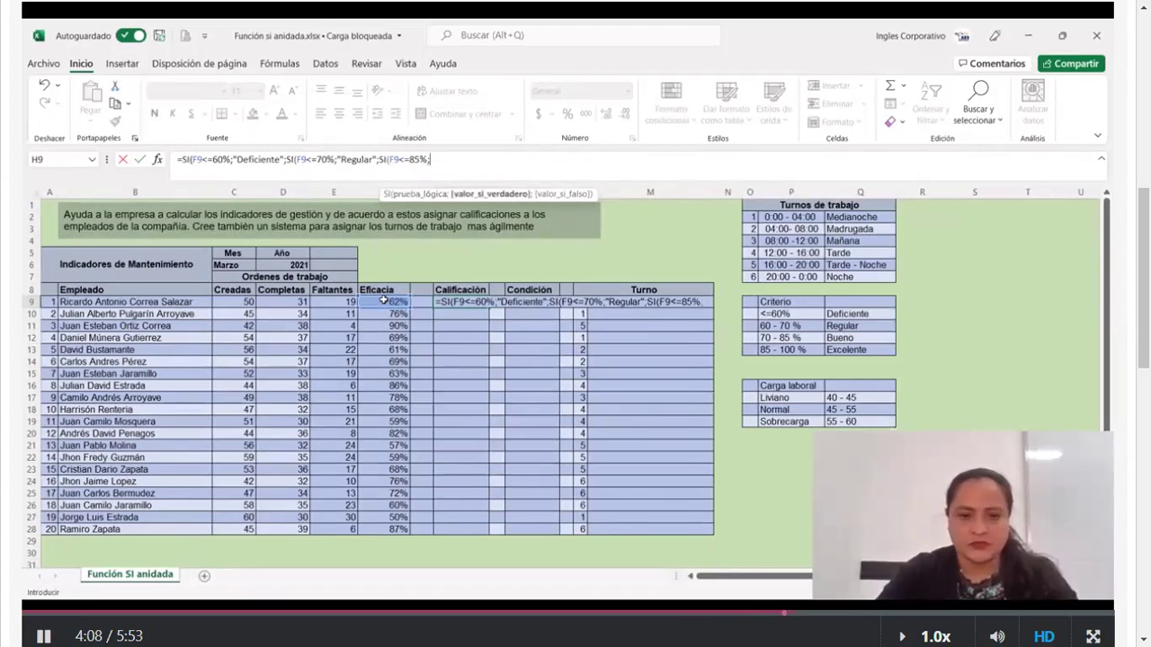
pyautogui.write('"')
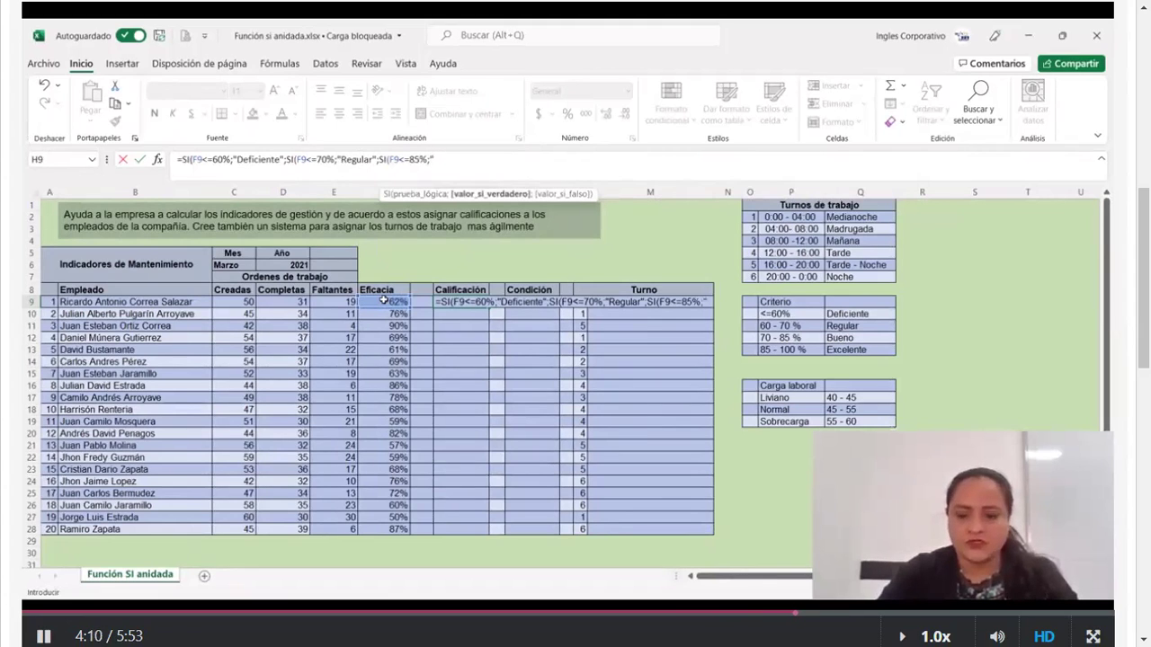
pyautogui.write('Bueno')
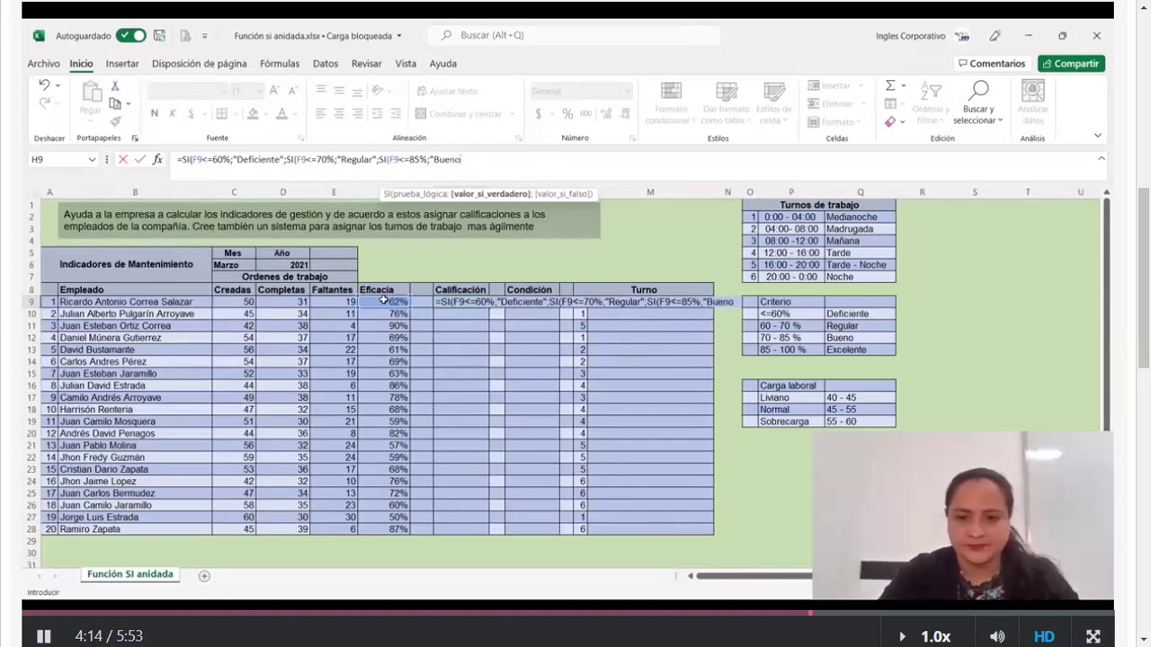
# Nest a fourth SI testing F9>=85% that returns "Excelente", close all four functions and enter the formula in H9
pyautogui.write('";SI')
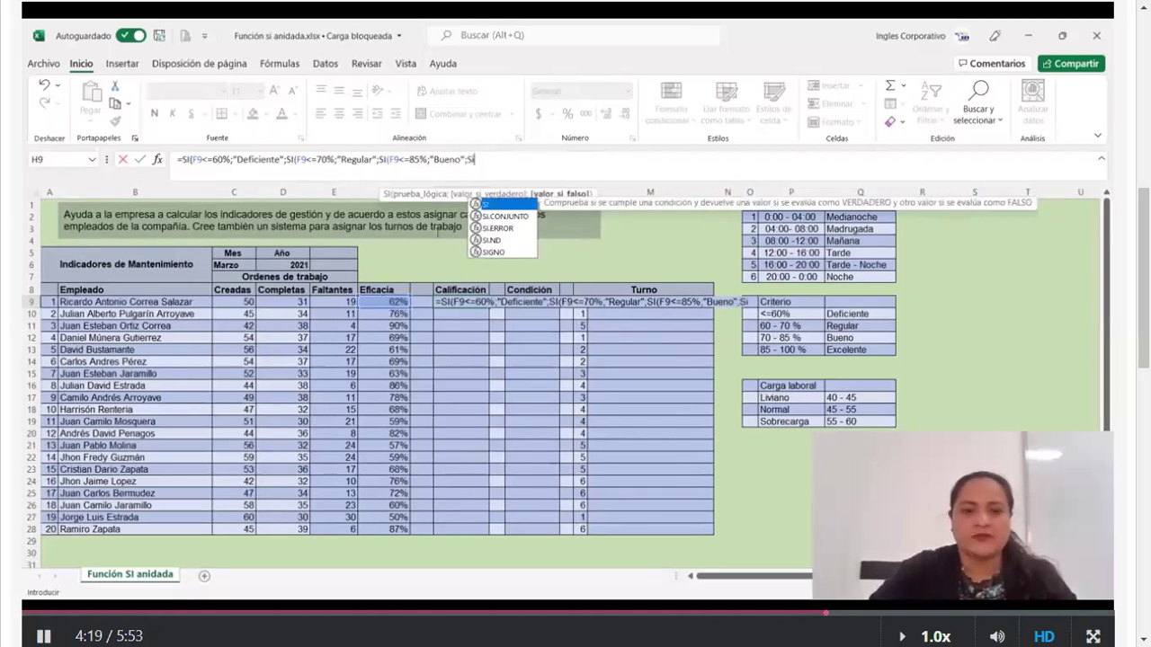
pyautogui.doubleClick(500, 204)
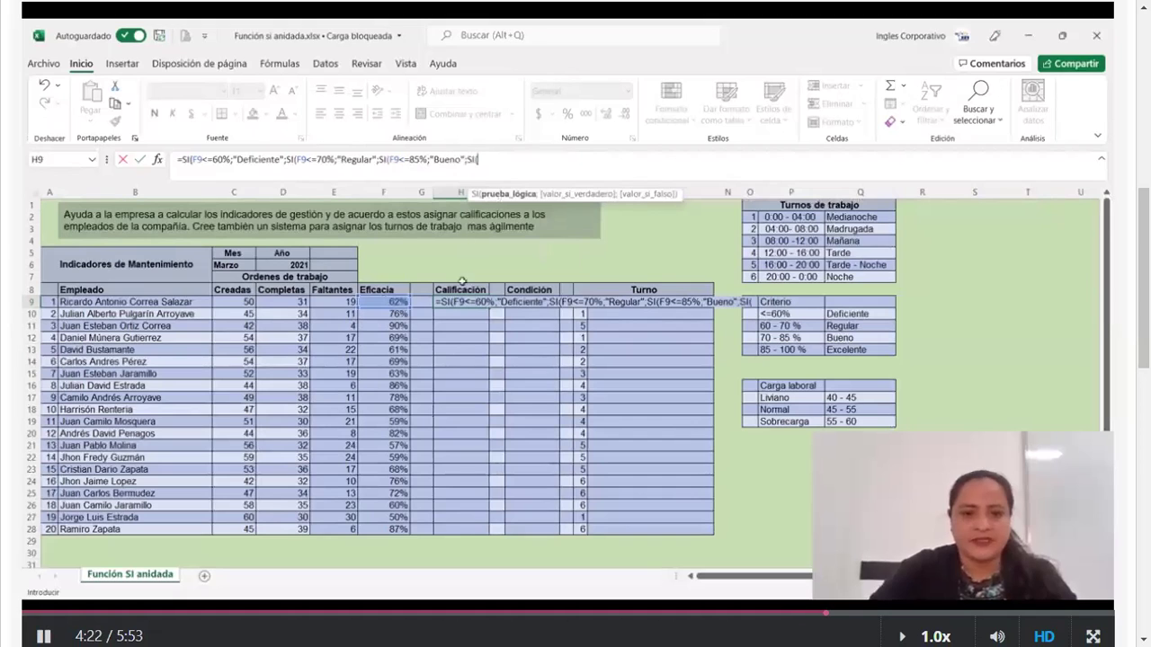
pyautogui.click(396, 301)
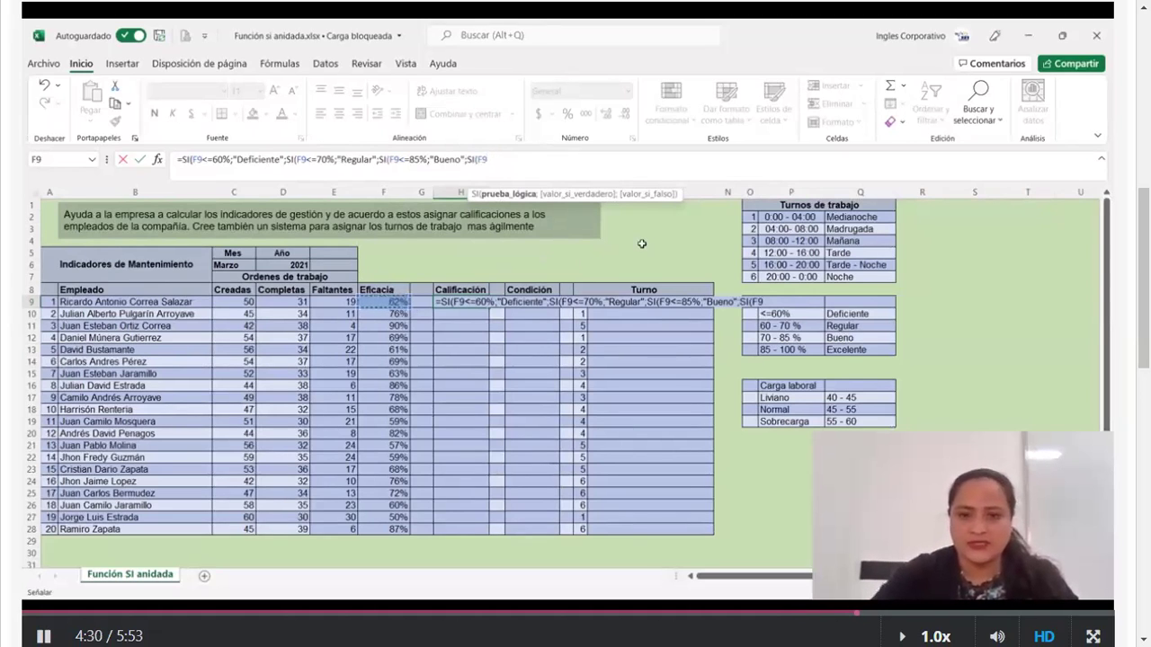
pyautogui.write('>=')
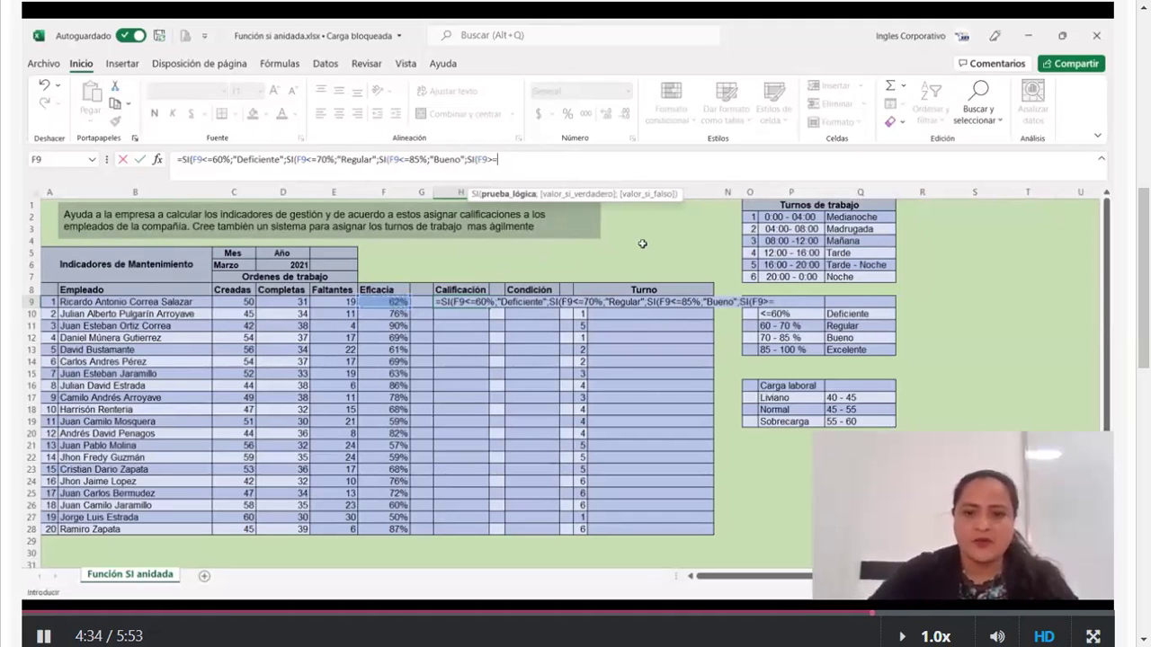
pyautogui.write('8')
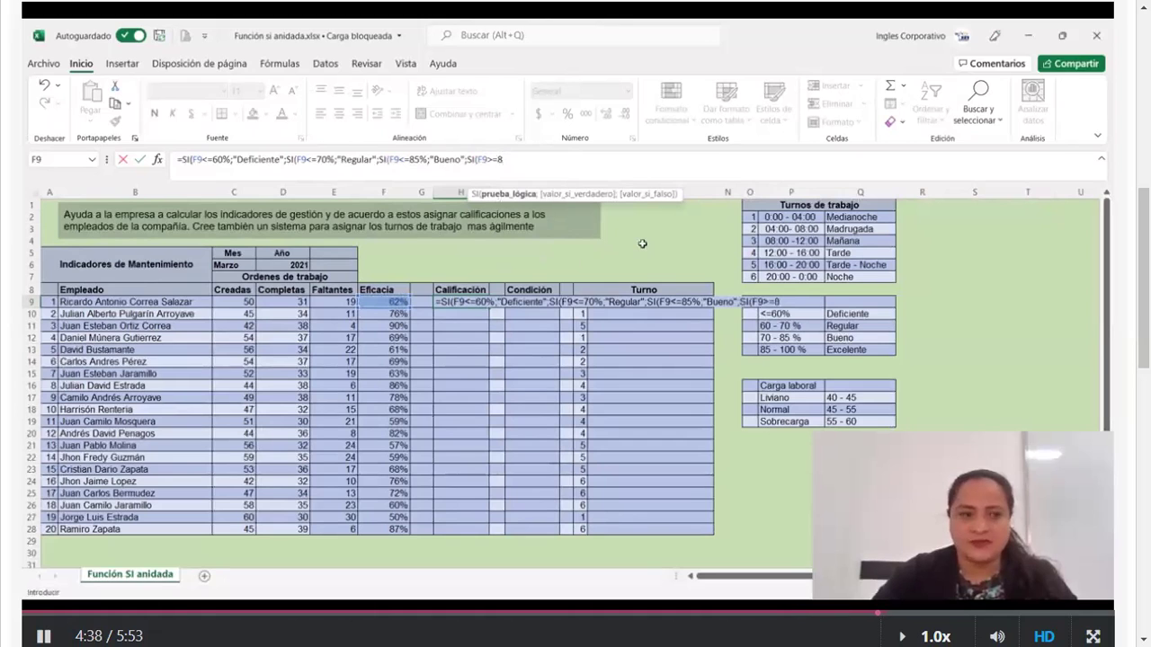
pyautogui.write('5')
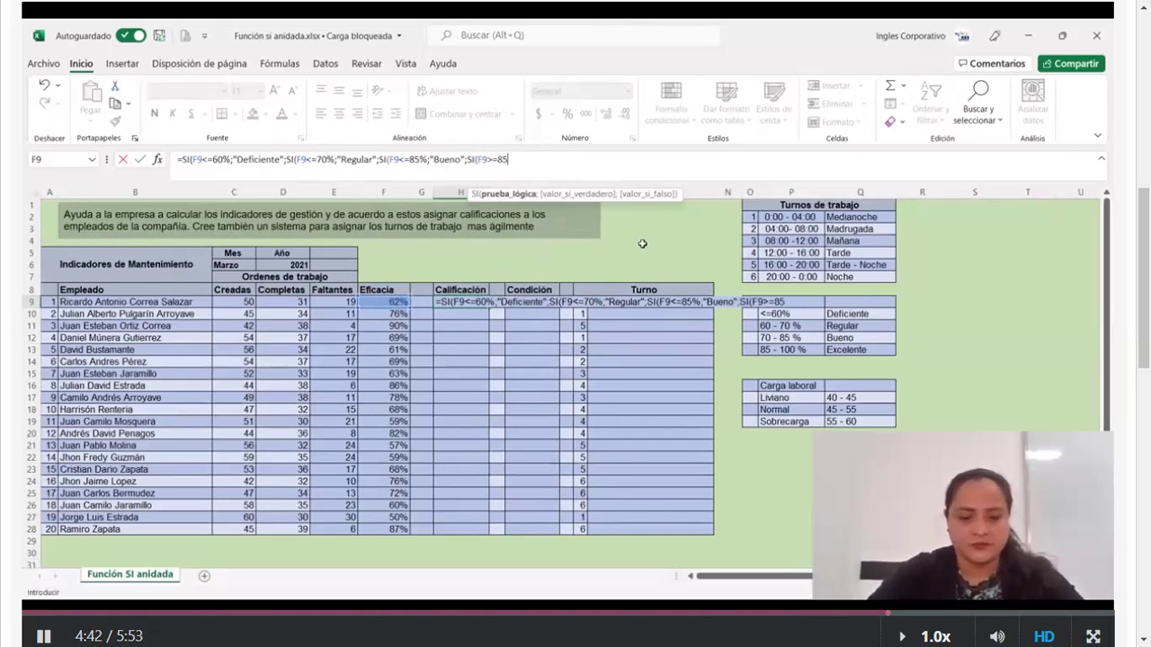
pyautogui.write('%')
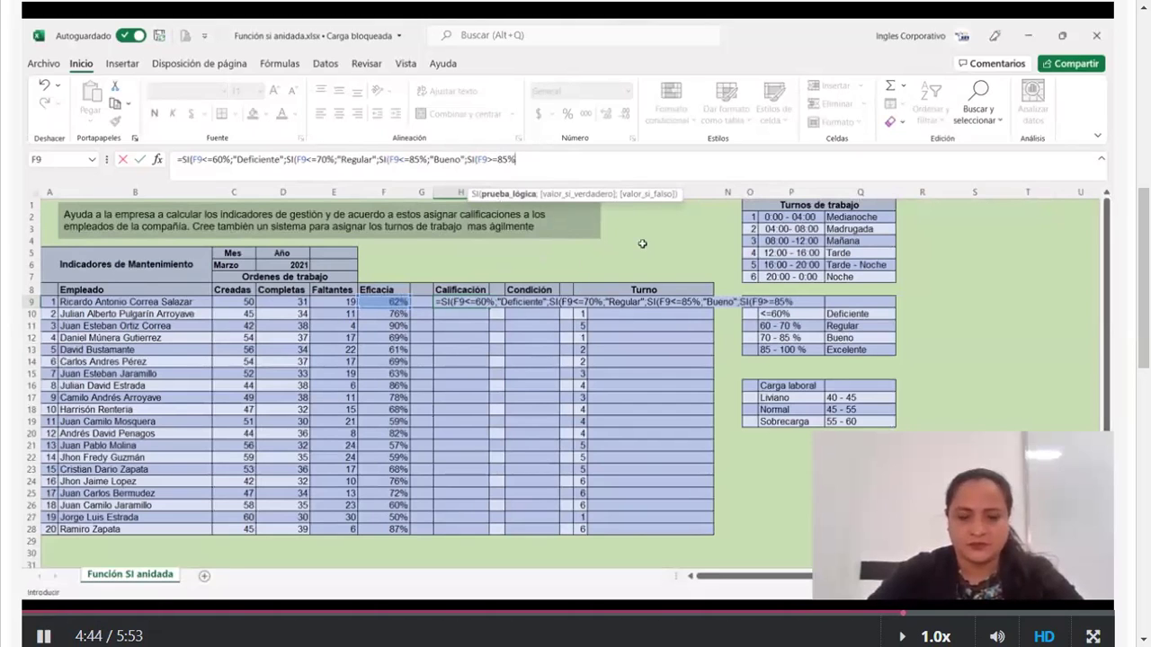
pyautogui.write(';')
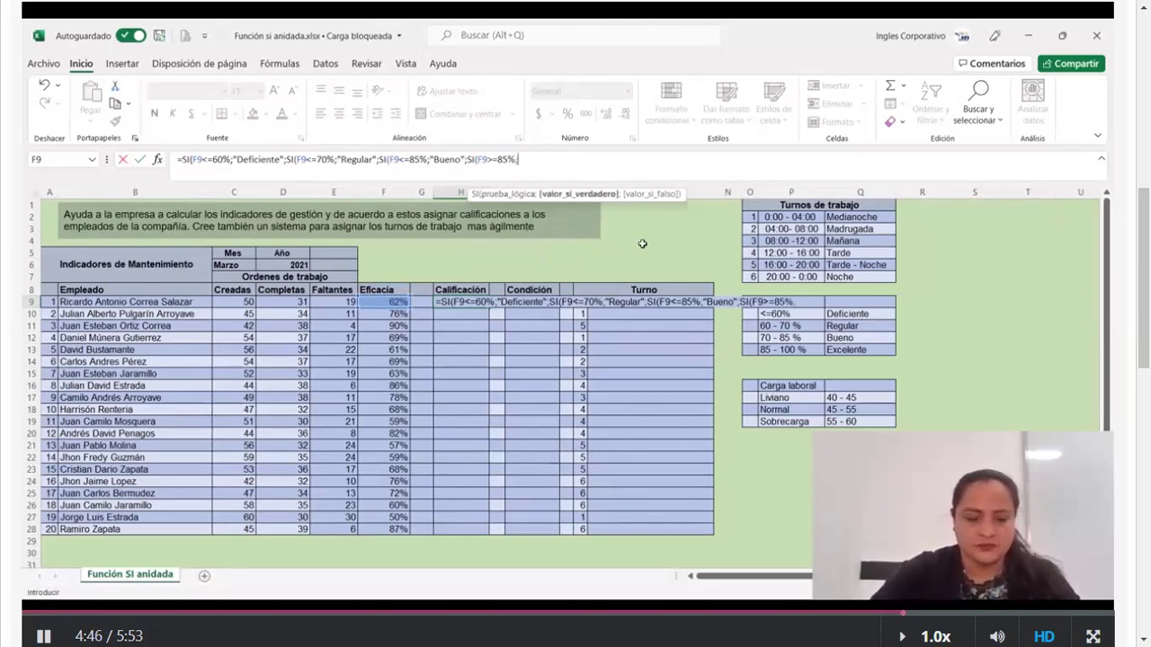
pyautogui.write('"')
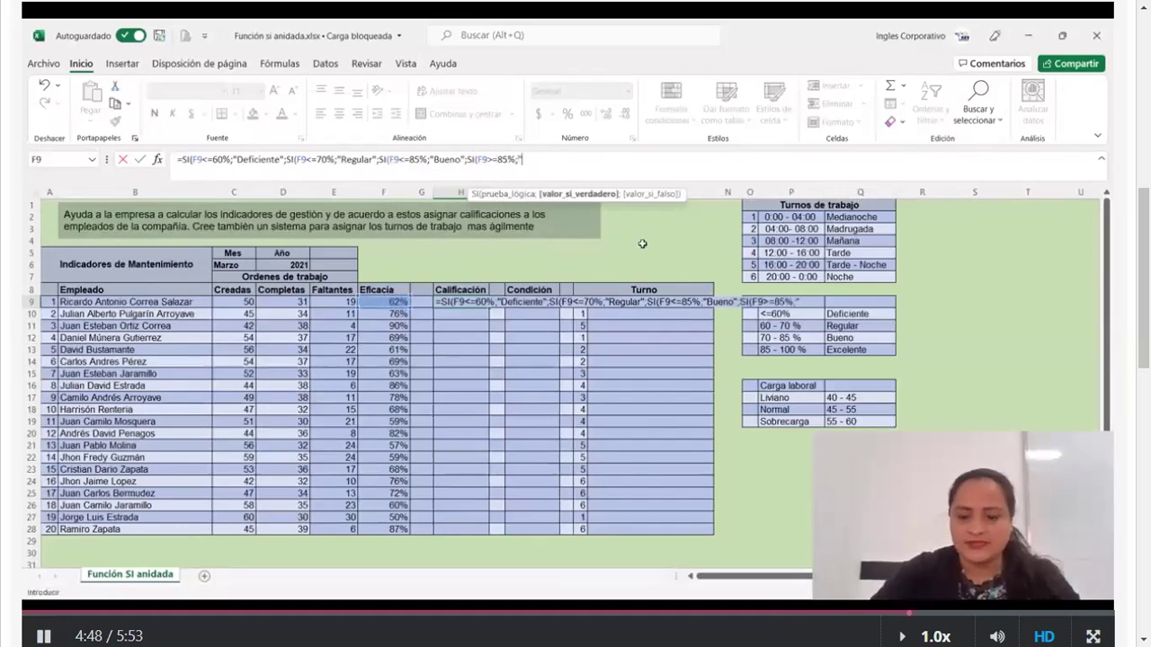
pyautogui.write('Exc')
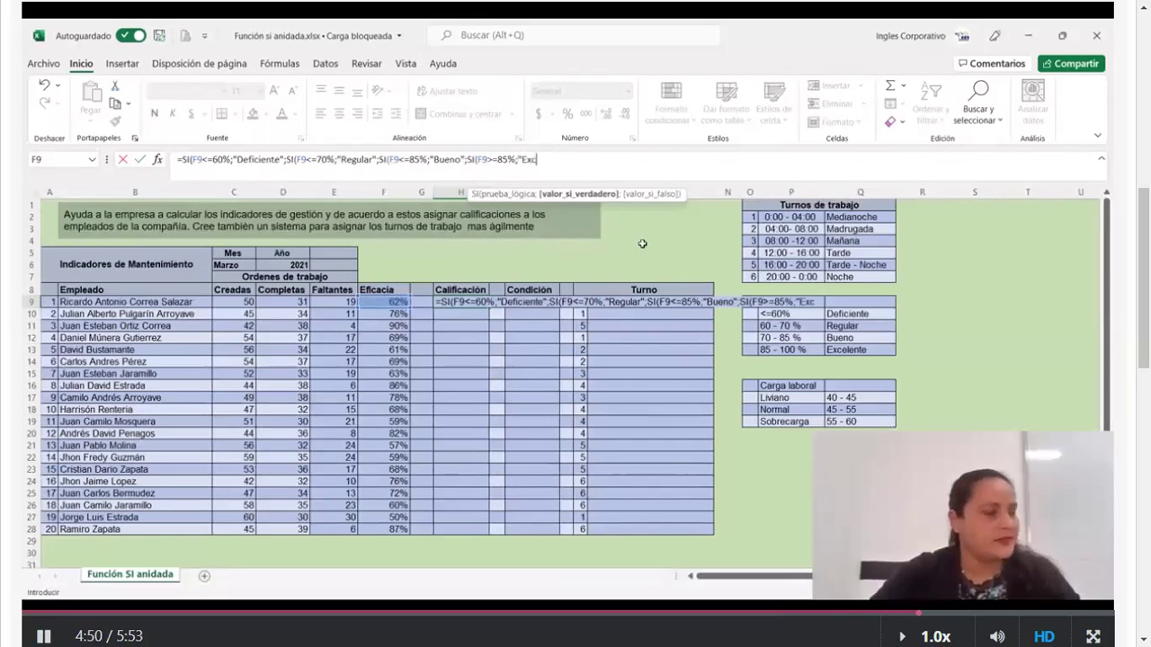
pyautogui.write('elent')
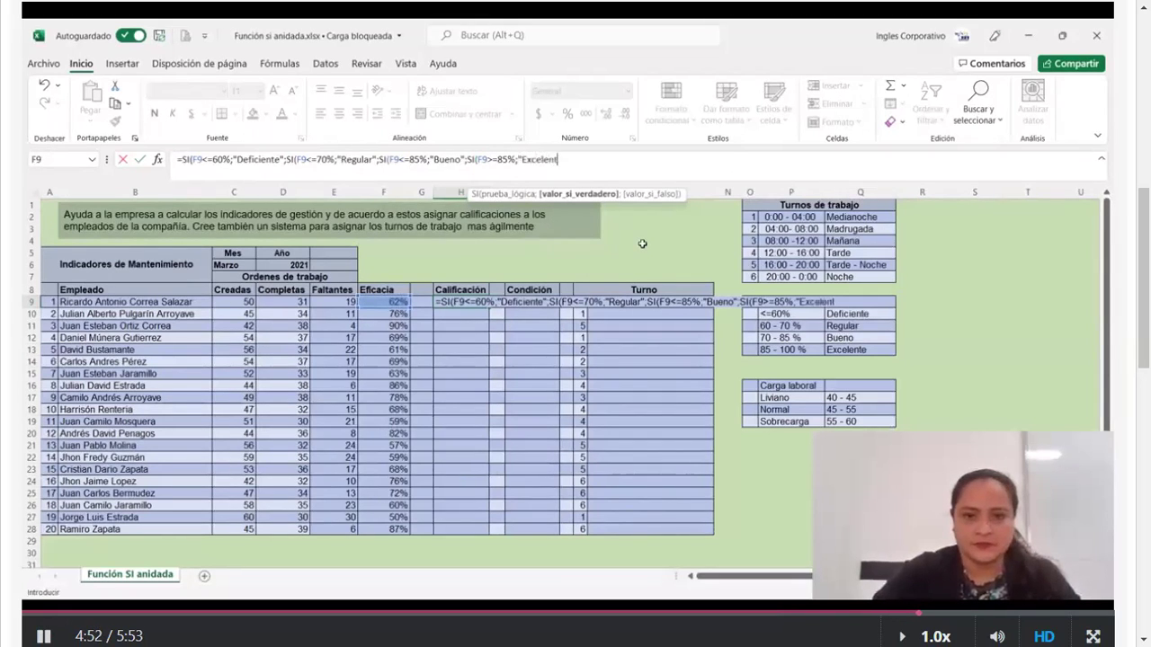
pyautogui.write('e"')
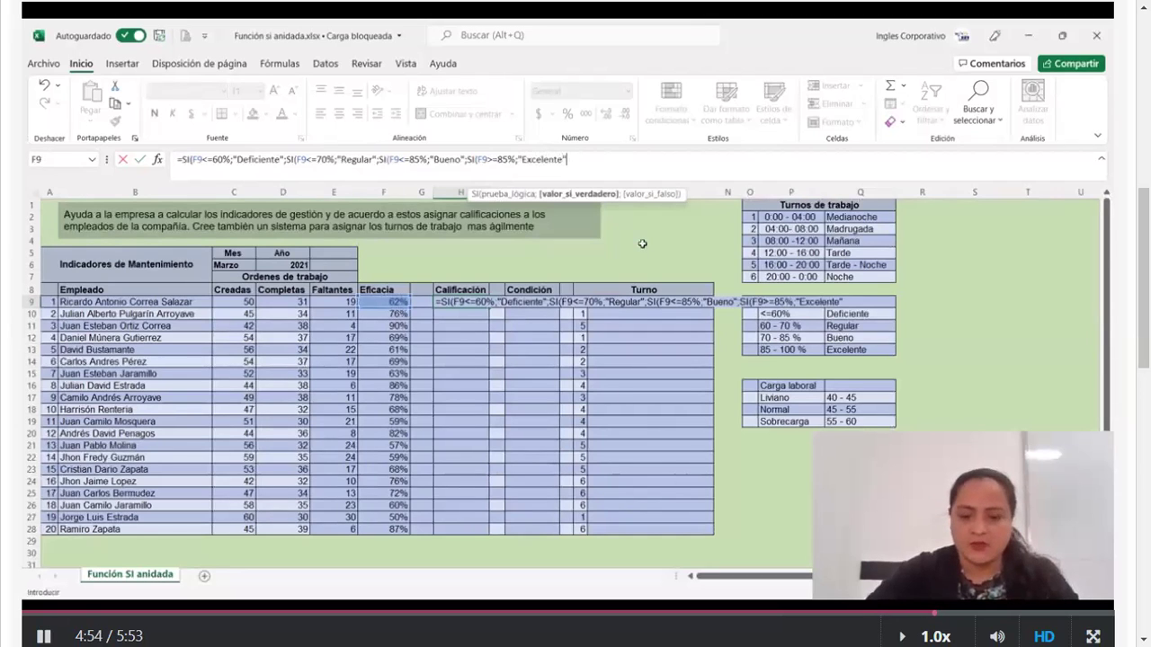
pyautogui.write('))))')
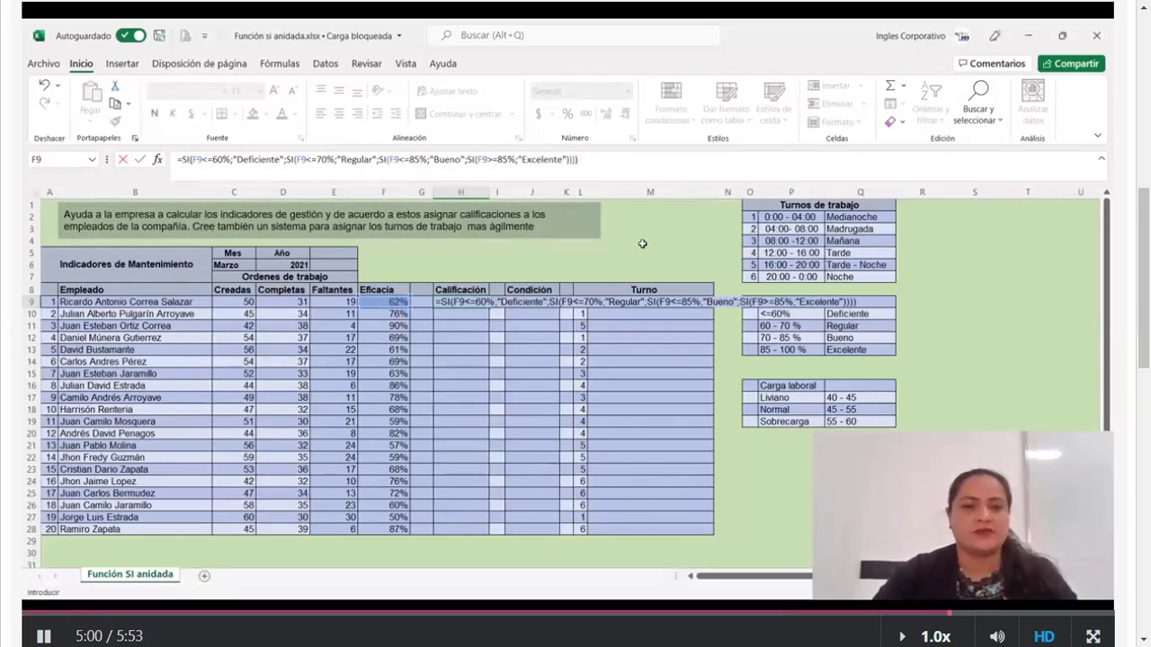
pyautogui.press('Return')
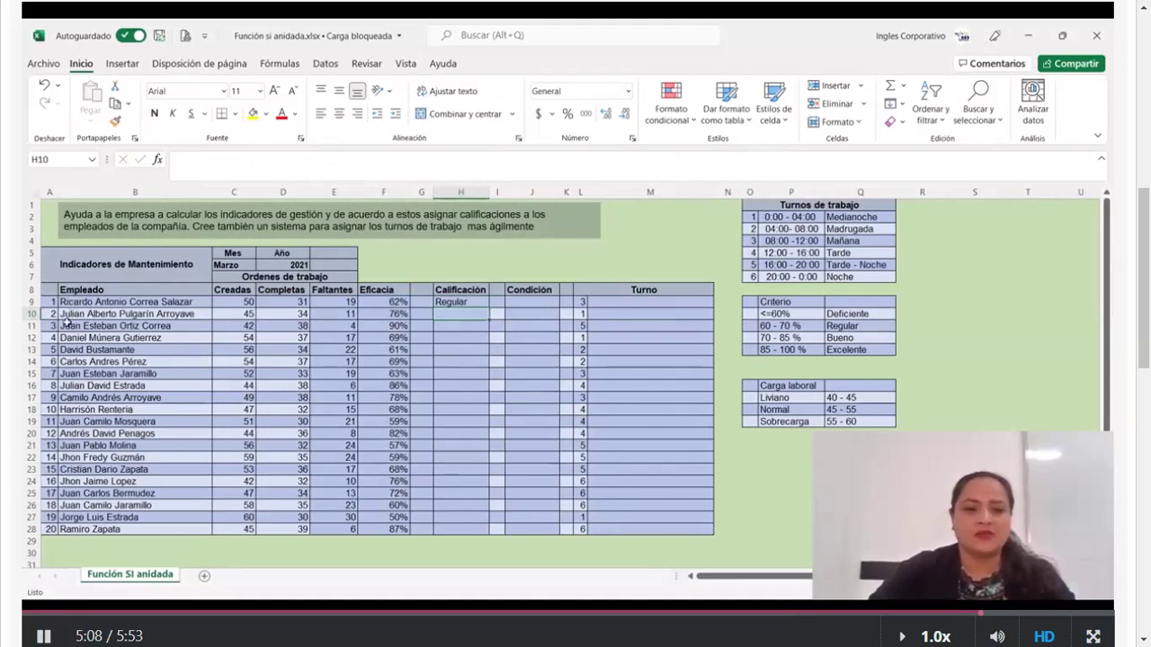
# Copy the Calificación formula from H9 down to H28, and select the first cells of the Condición and Turno columns in turn
pyautogui.click(468, 303)
pyautogui.moveTo(489, 308); pyautogui.dragTo(495, 531)
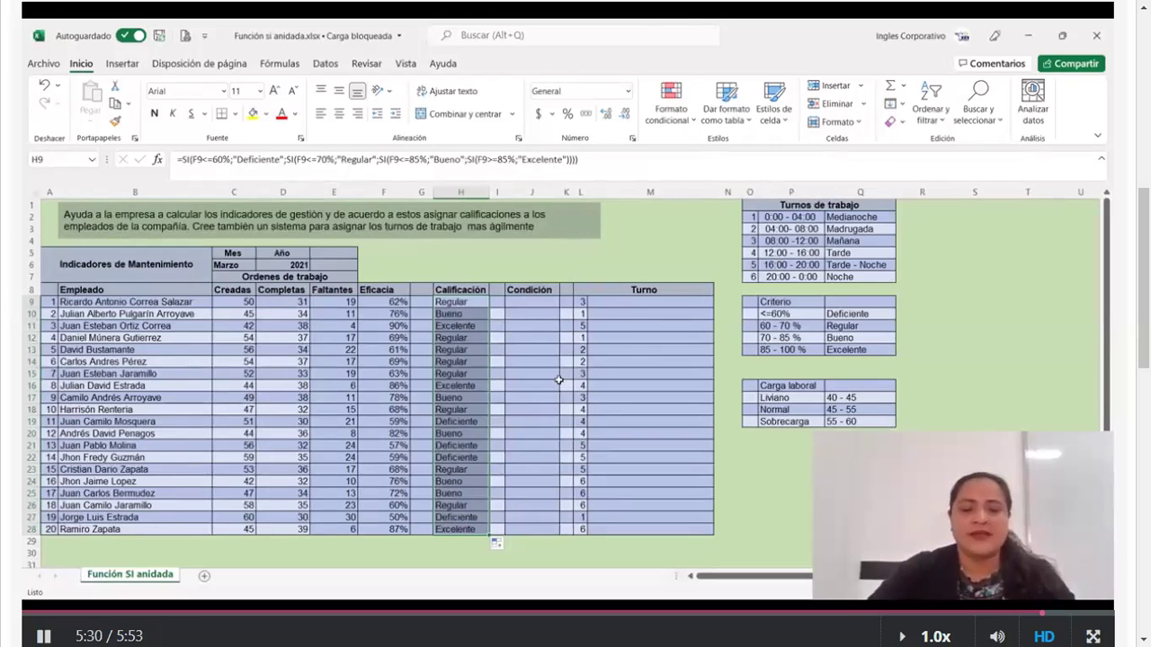
pyautogui.click(534, 302)
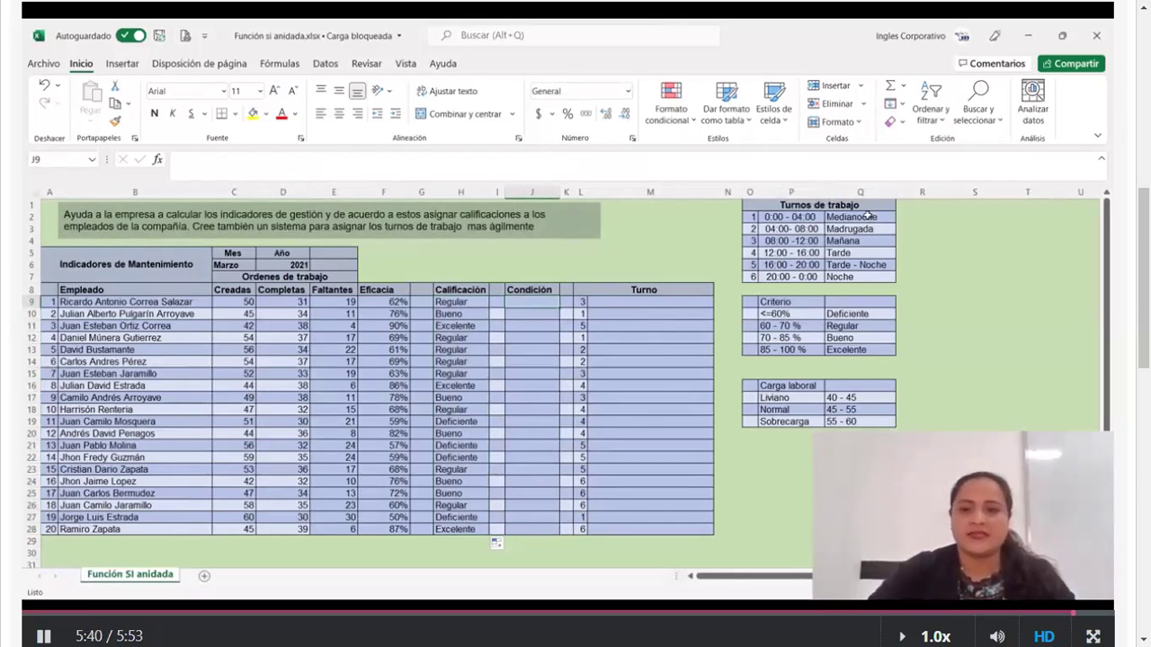
pyautogui.click(628, 301)
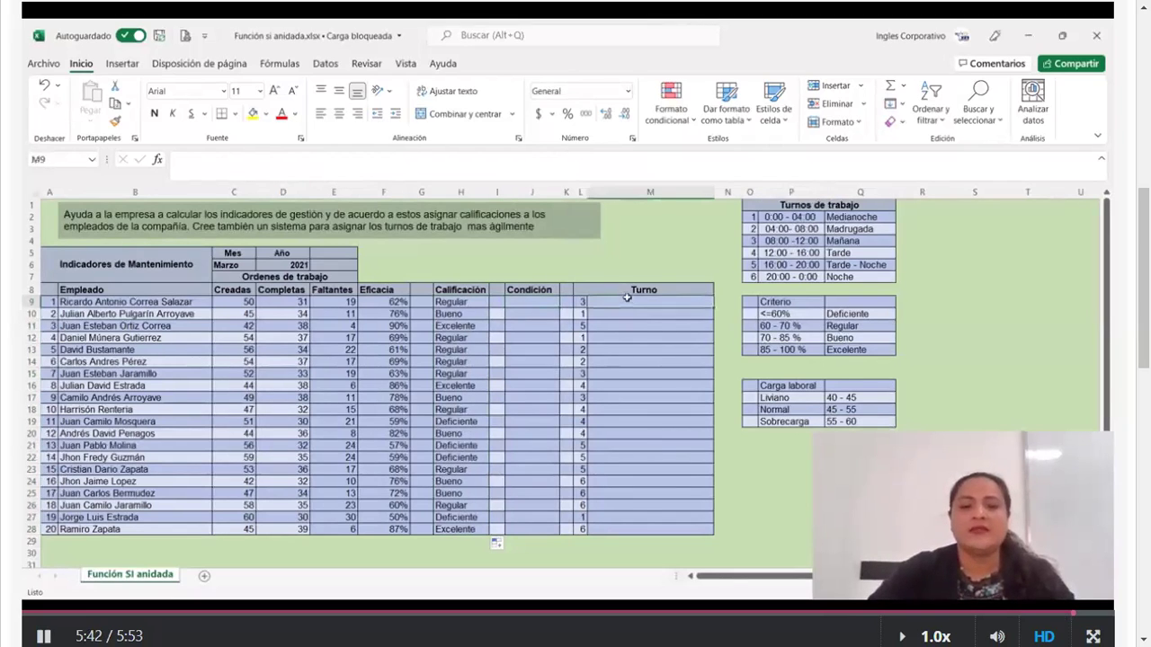
# Reduce the course page's zoom to 100% and go to the Función SI anidada practice file link below the video
pyautogui.click(580, 302)
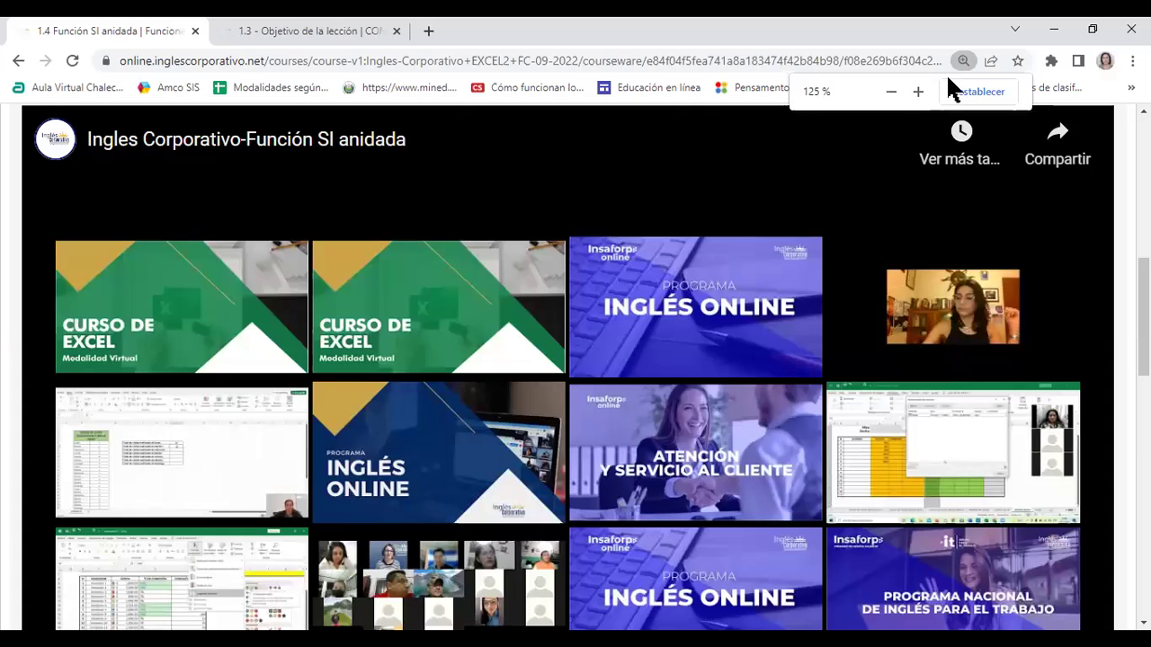
pyautogui.press('Escape')
pyautogui.click(963, 60)
pyautogui.click(891, 92)
pyautogui.click(891, 92)
pyautogui.scroll(-2, 861, 300)
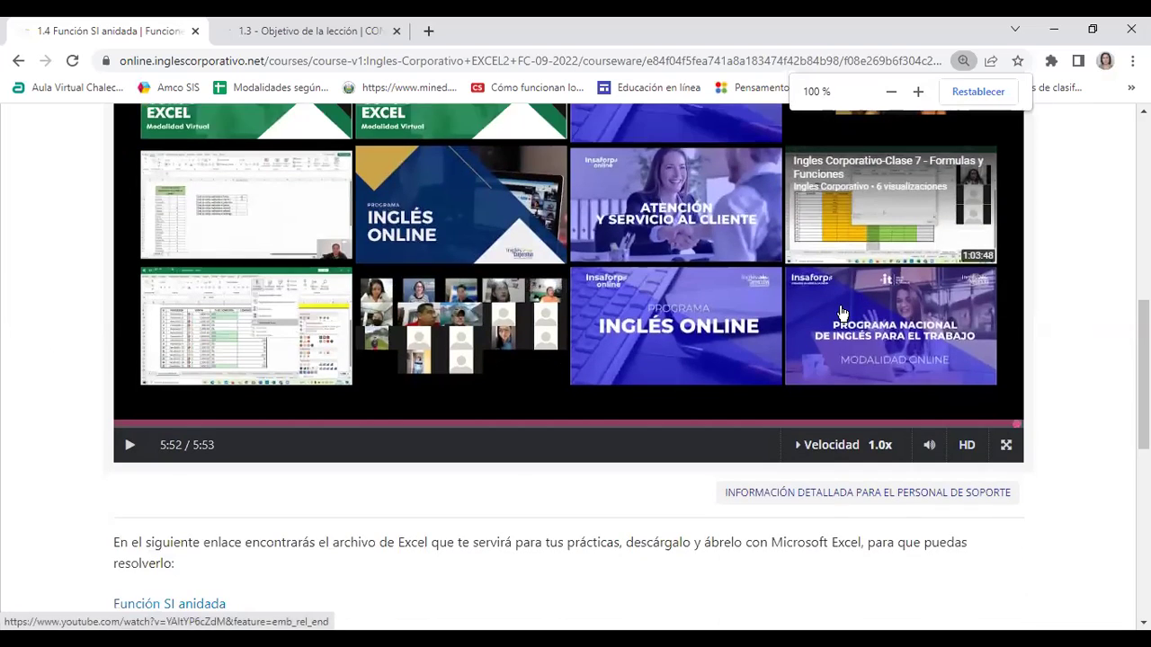
pyautogui.scroll(-2, 722, 383)
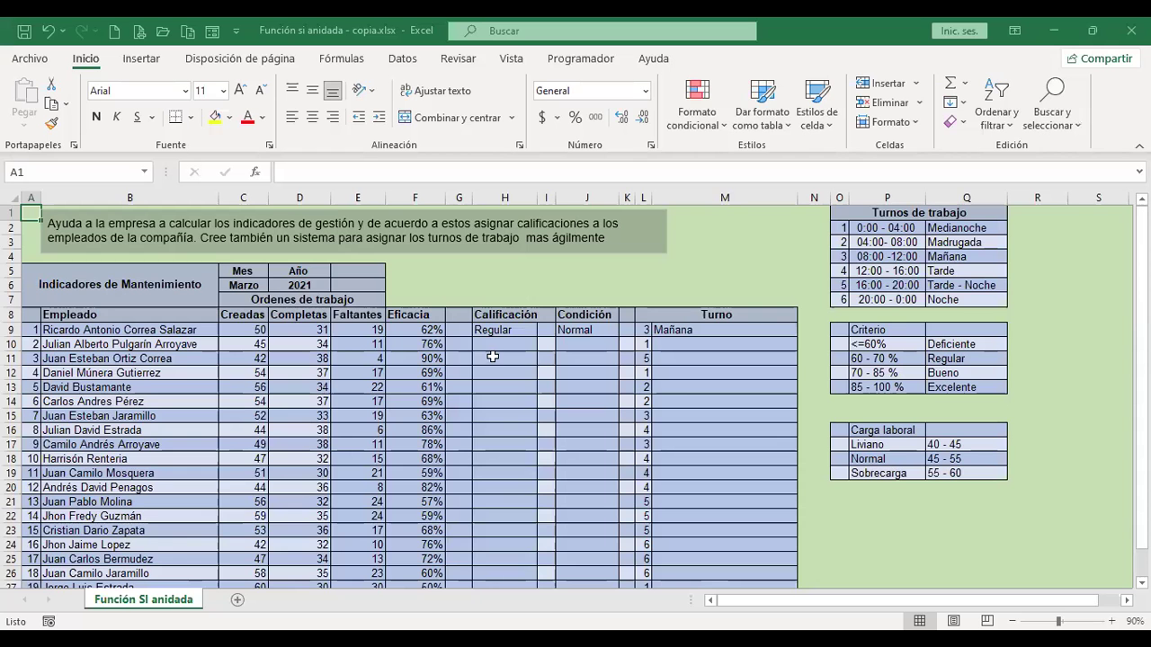
# Switch to the Excel workbook Función si anidada - copia.xlsx and enlarge the sheet to 115%, with the reference tables in view
pyautogui.click(529, 343)
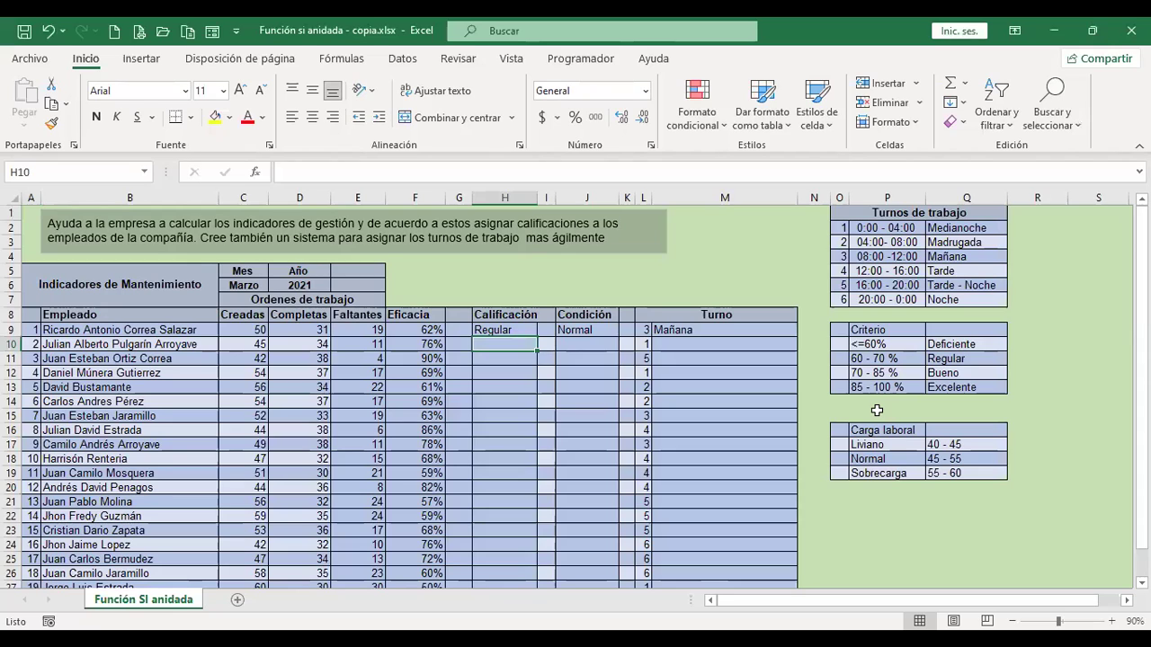
pyautogui.hotkey('ctrl', 'Home')
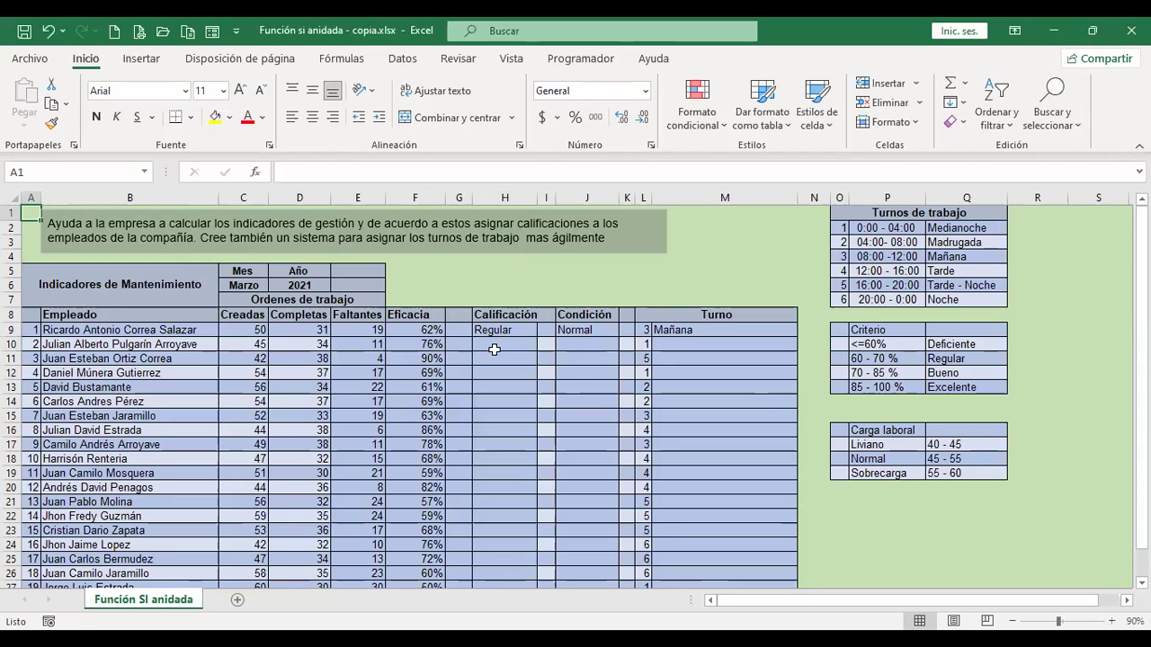
pyautogui.keyDown('ctrl'); pyautogui.scroll(1, 541, 384); pyautogui.keyUp('ctrl')
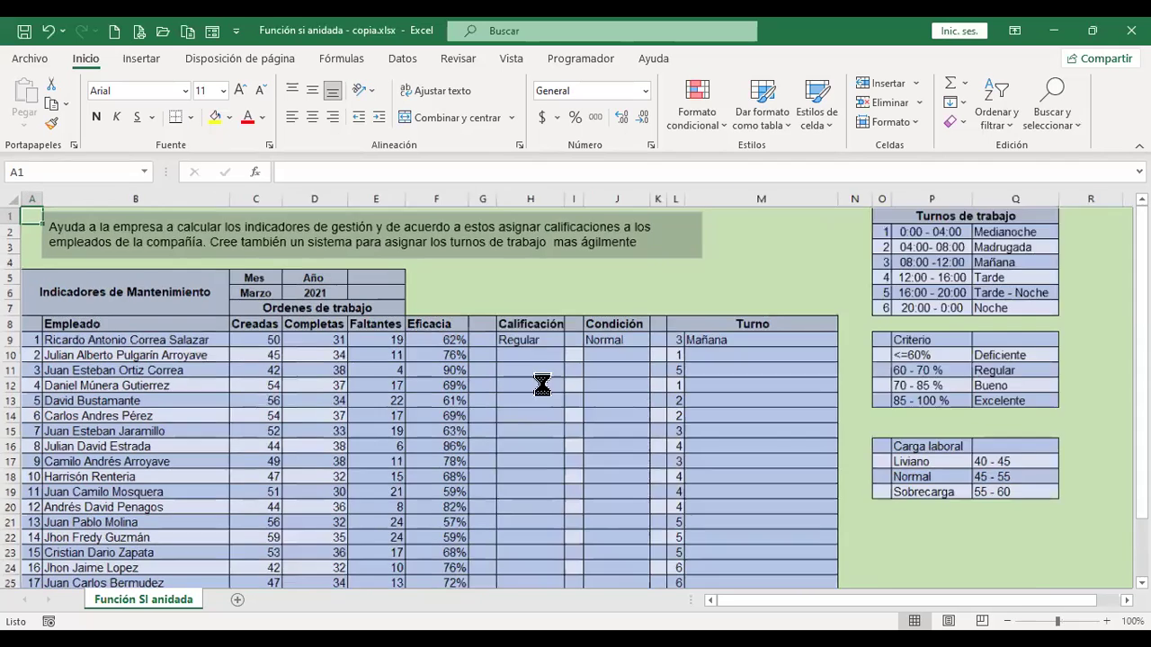
pyautogui.scroll(1, 541, 384)
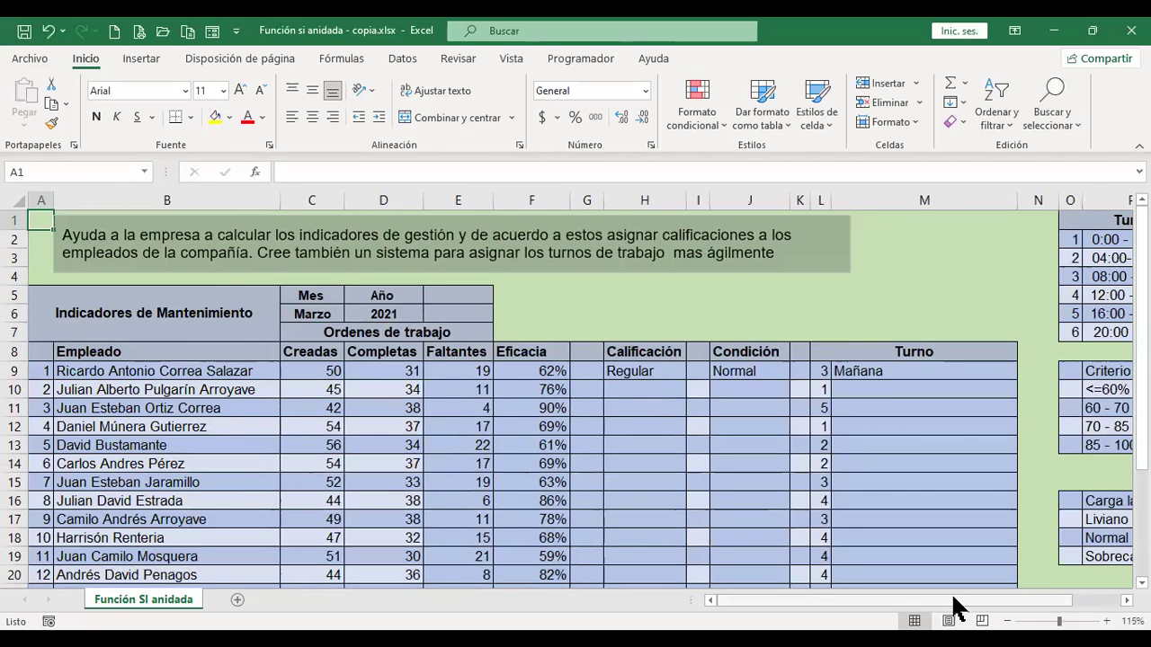
pyautogui.moveTo(955, 600); pyautogui.dragTo(1004, 601)
# Examine the Turnos de trabajo table, checking the time ranges and the shift names assigned to them
pyautogui.click(1066, 241)
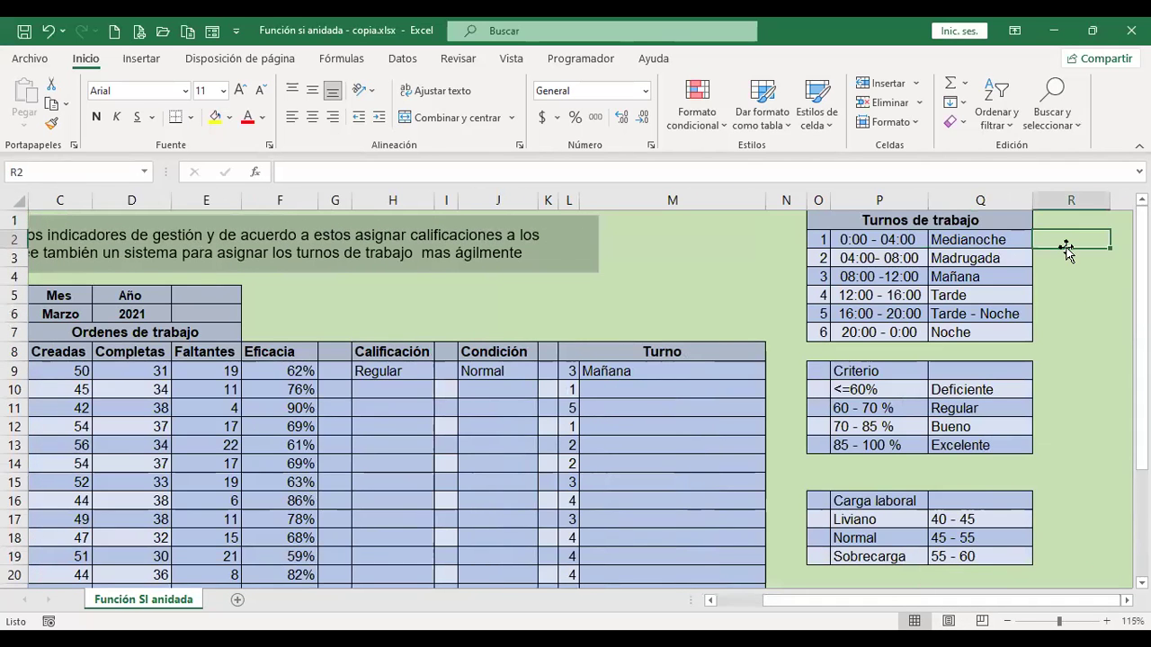
pyautogui.click(1000, 239)
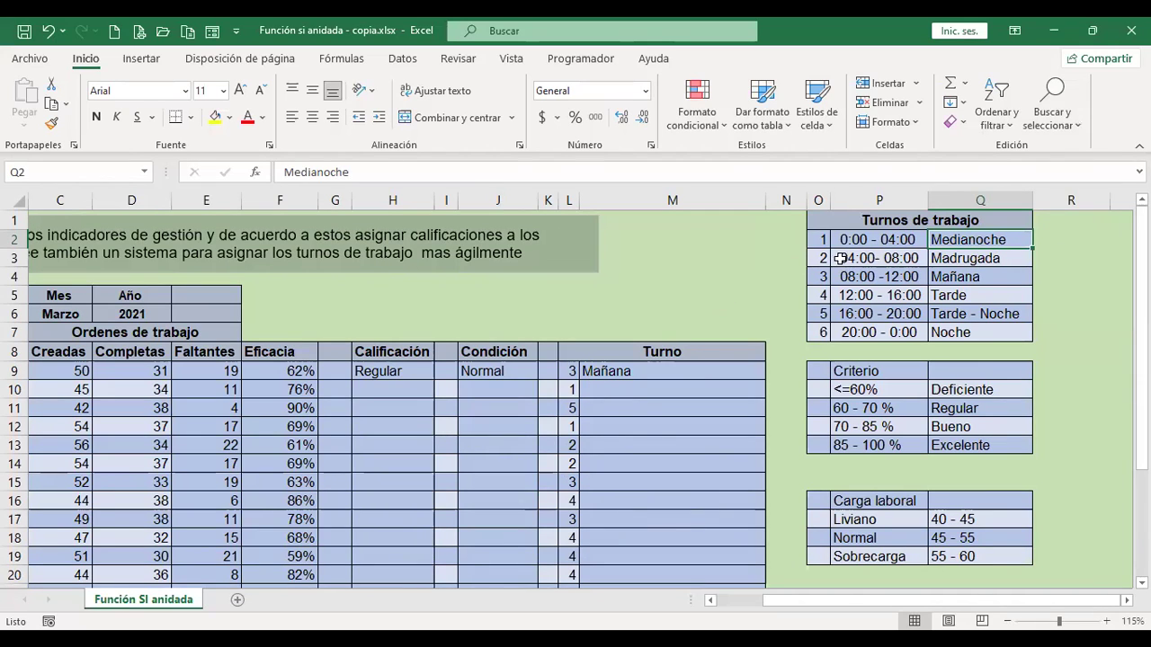
pyautogui.click(899, 241)
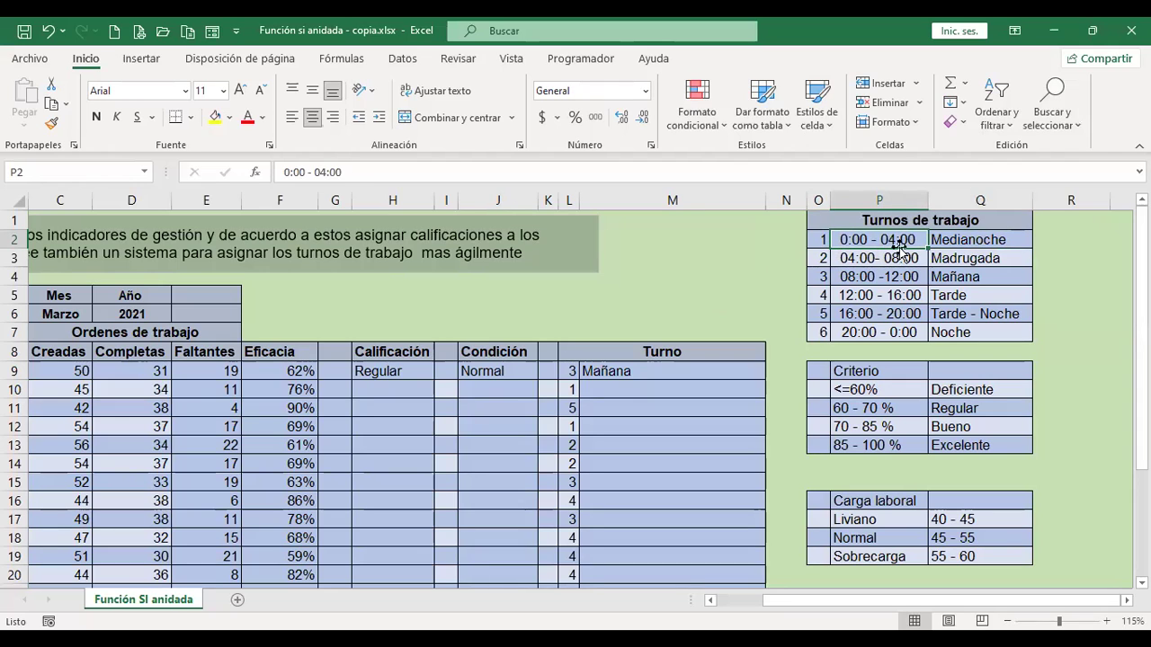
pyautogui.click(901, 255)
pyautogui.click(983, 245)
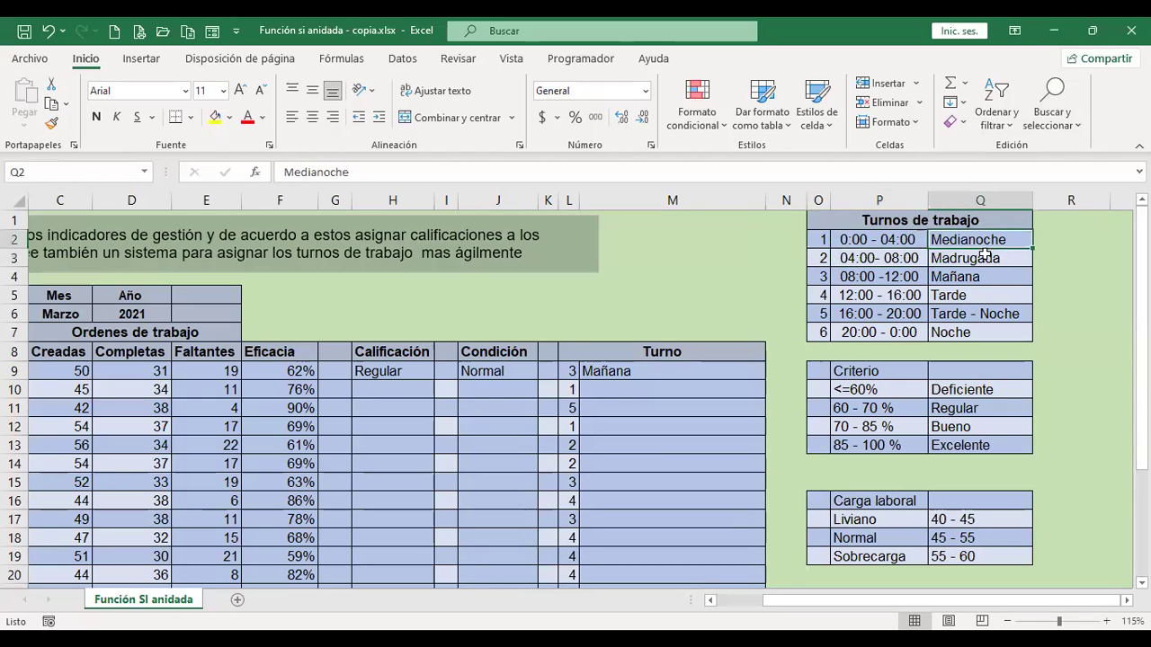
pyautogui.click(983, 258)
pyautogui.click(983, 276)
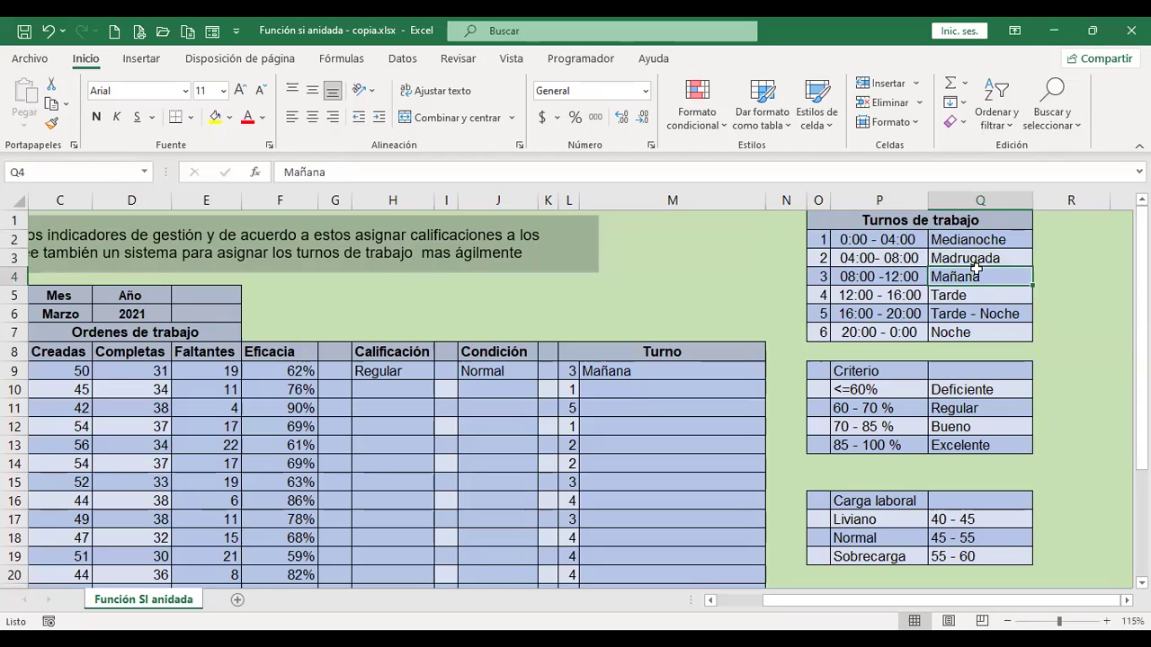
# Review the sample nested SI formulas in the Turno, Condición and Calificación cells of row 9
pyautogui.click(636, 416)
pyautogui.click(633, 369)
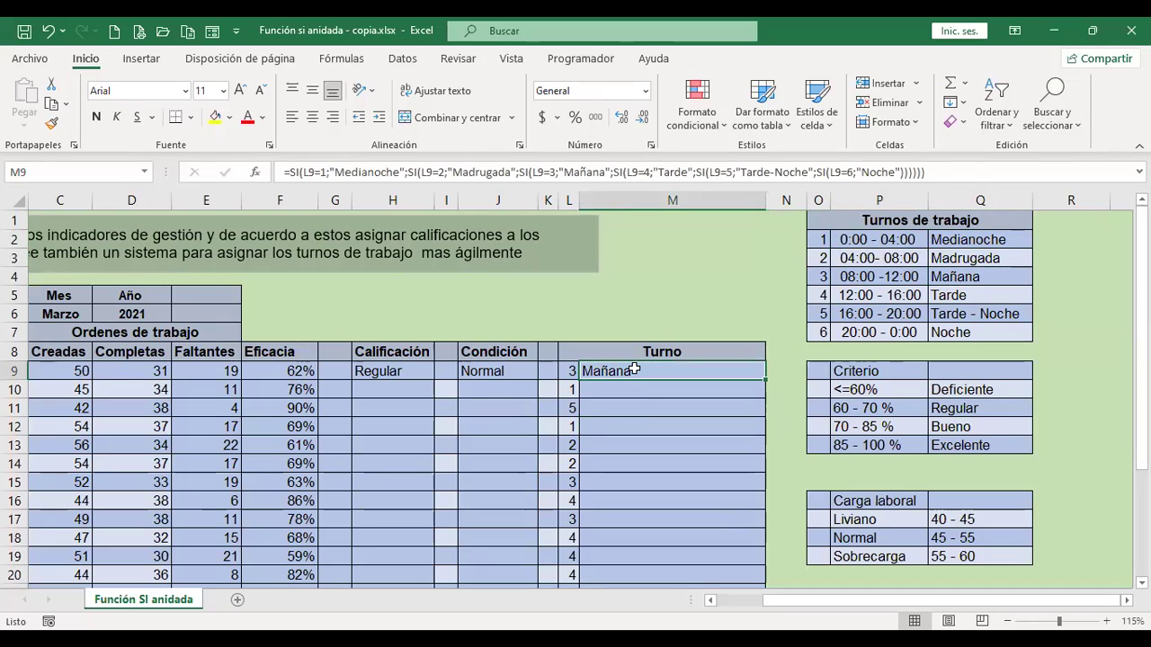
pyautogui.click(492, 370)
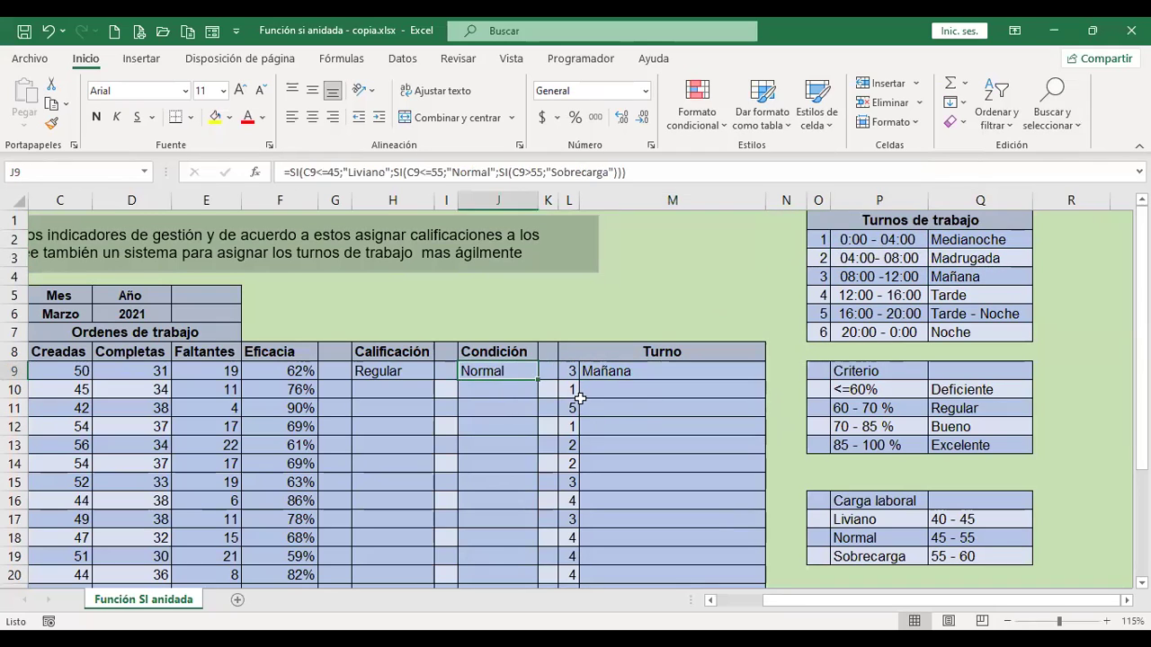
pyautogui.click(392, 370)
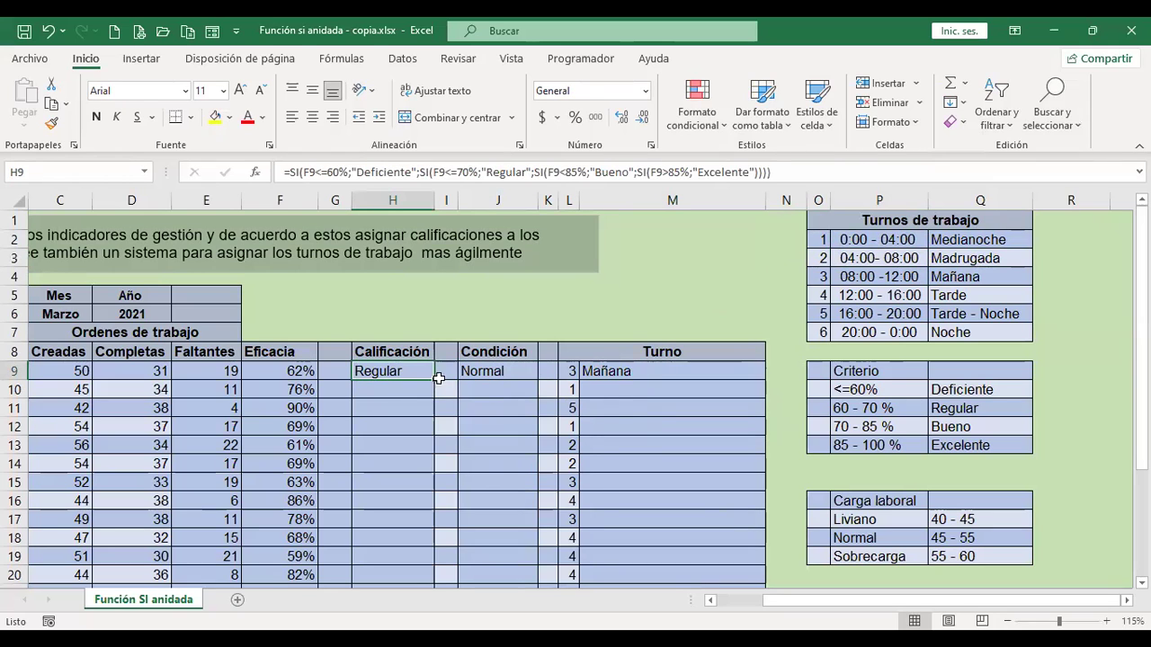
pyautogui.click(514, 375)
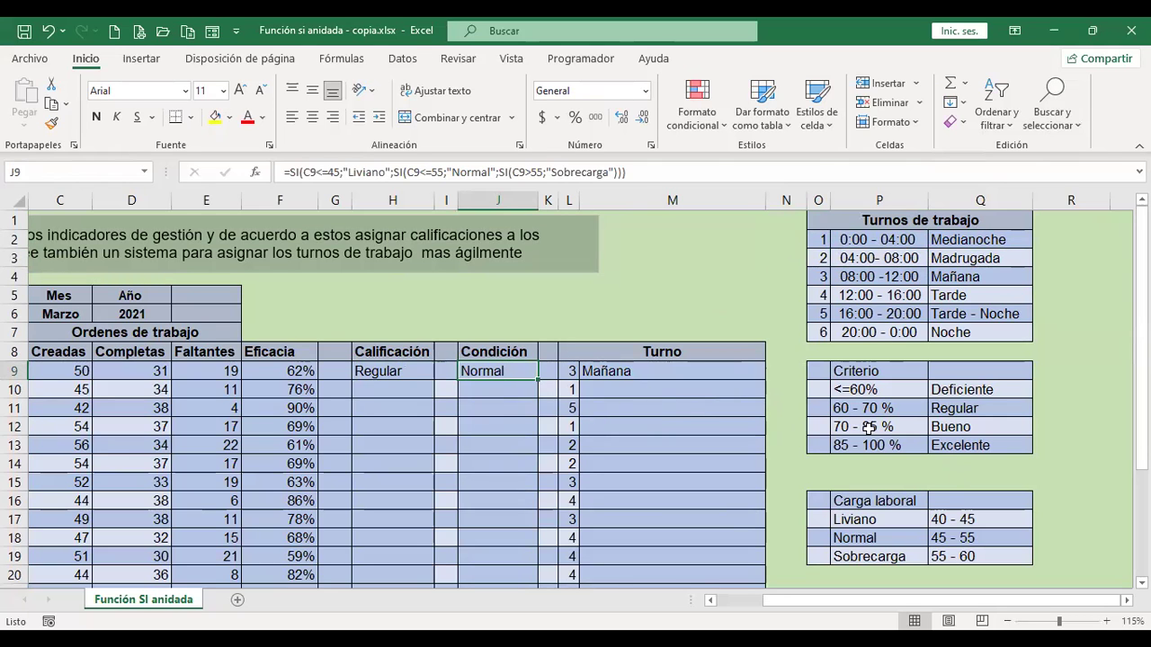
# Open the Calificación formula in H9 and examine each nested SI's test and returned text, leaving the formula as it is
pyautogui.scroll(-1, 875, 388)
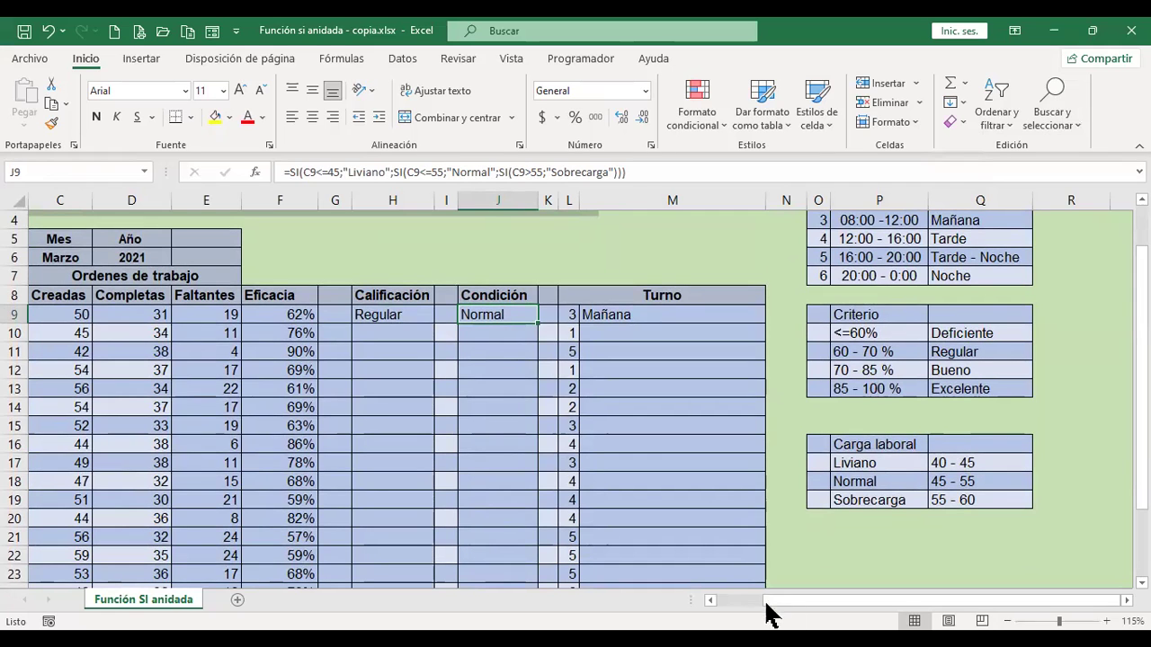
pyautogui.hscroll(-1, 730, 607)
pyautogui.hscroll(-1, 730, 614)
pyautogui.scroll(1, 662, 464)
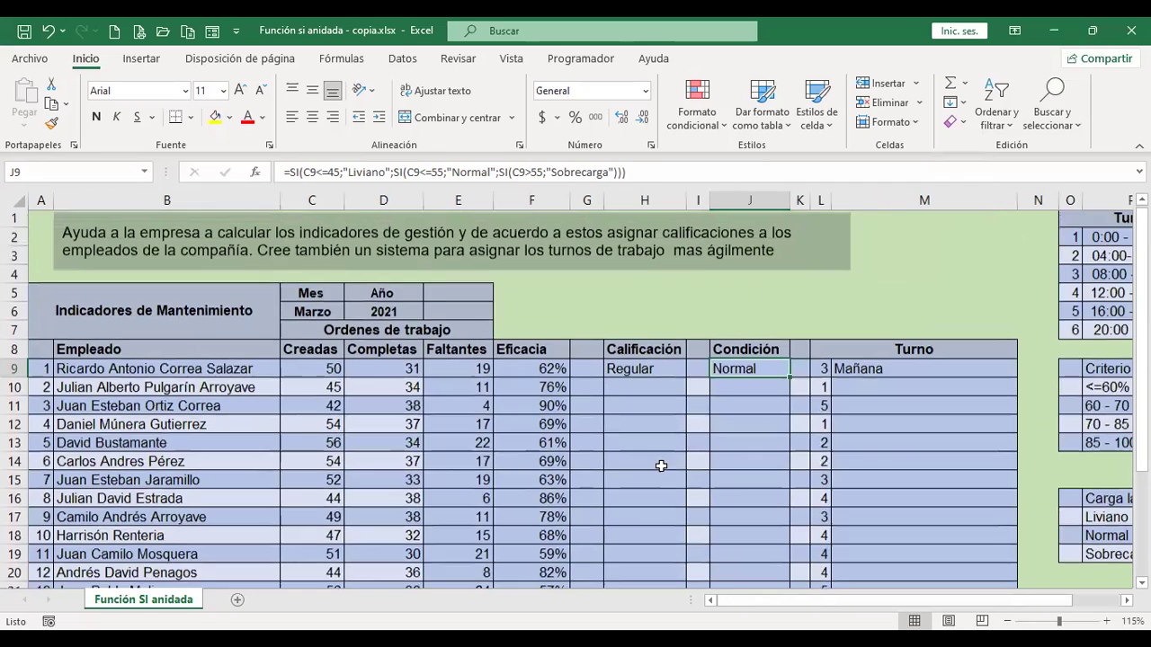
pyautogui.click(659, 371)
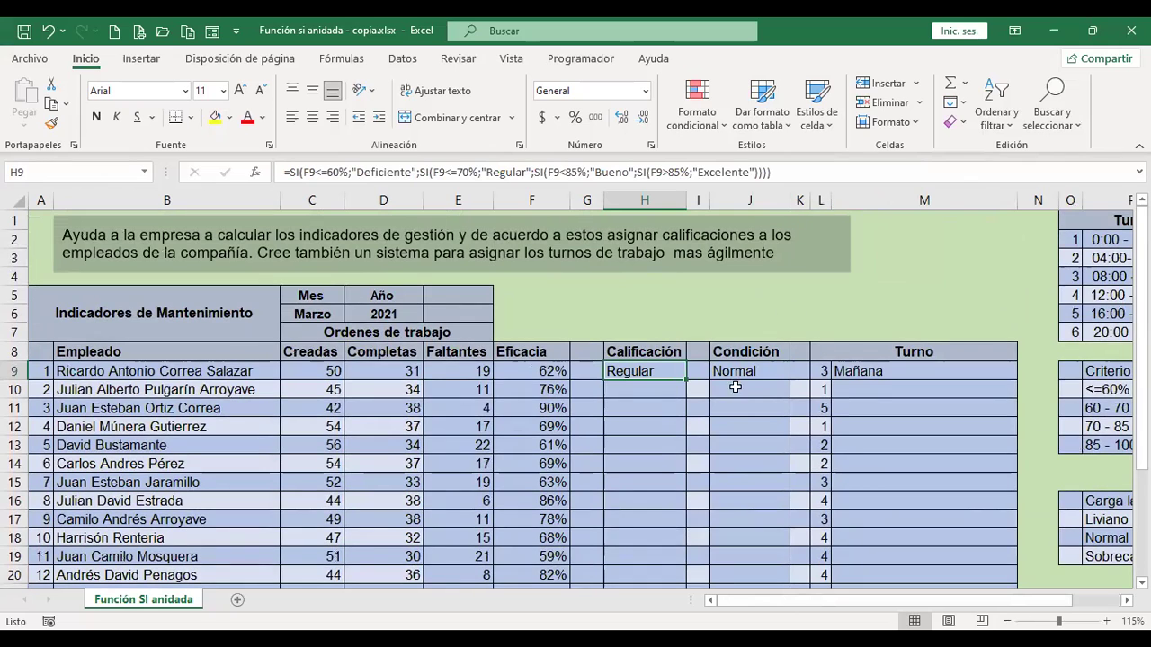
pyautogui.click(655, 425)
pyautogui.click(653, 371)
pyautogui.press('F2')
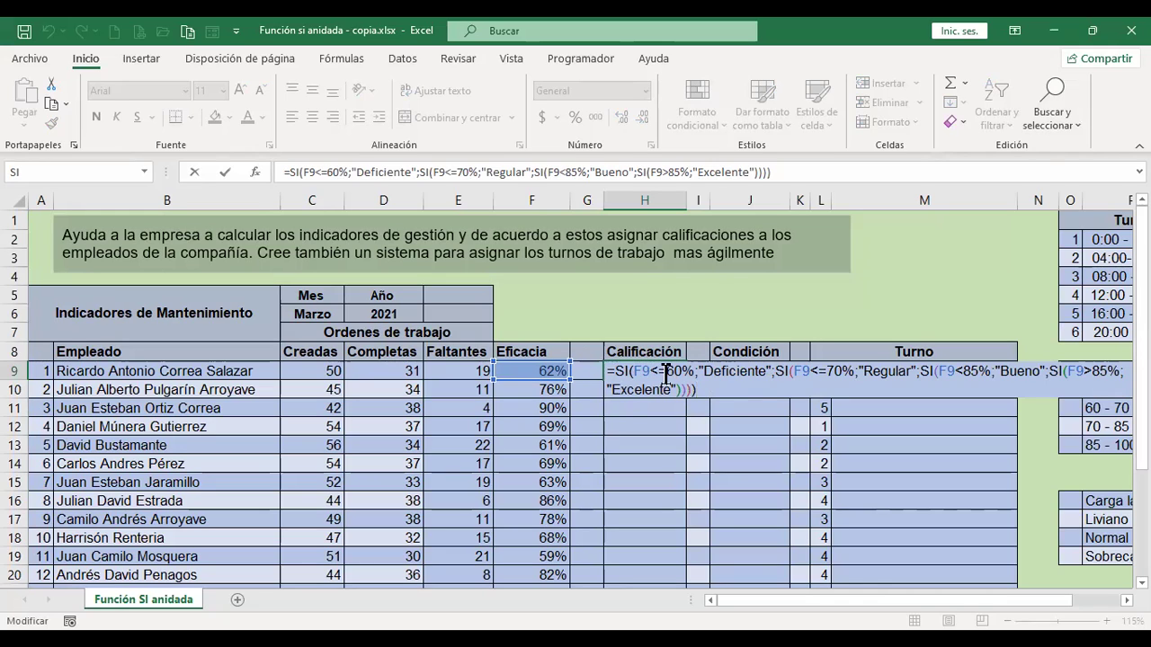
pyautogui.click(739, 370)
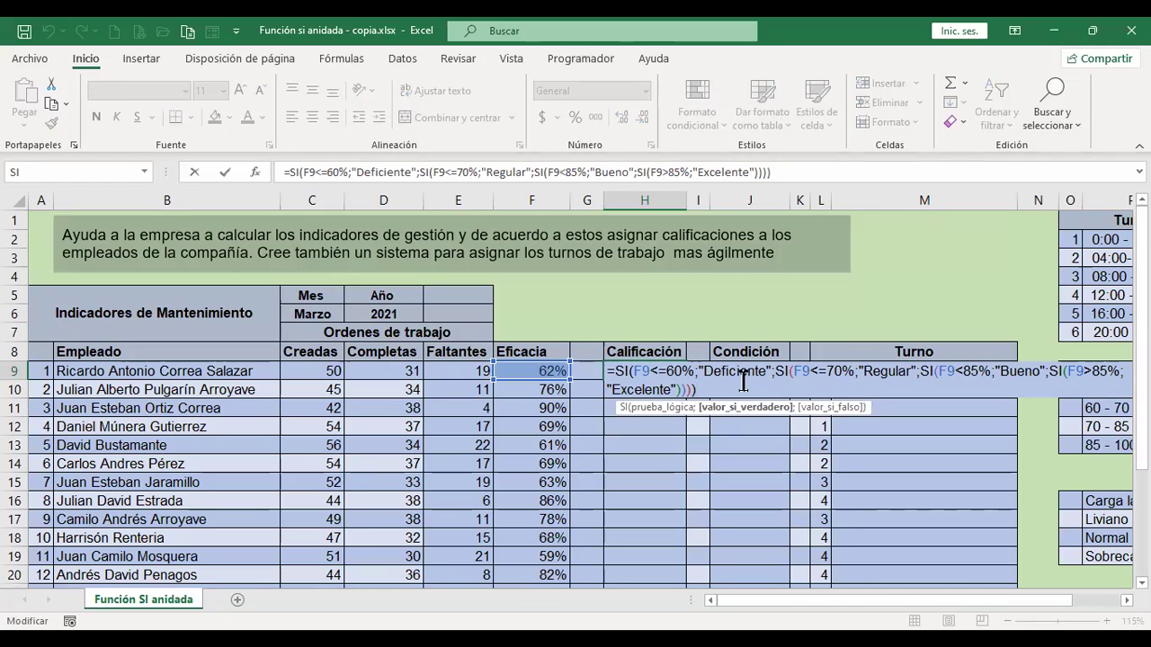
pyautogui.click(802, 372)
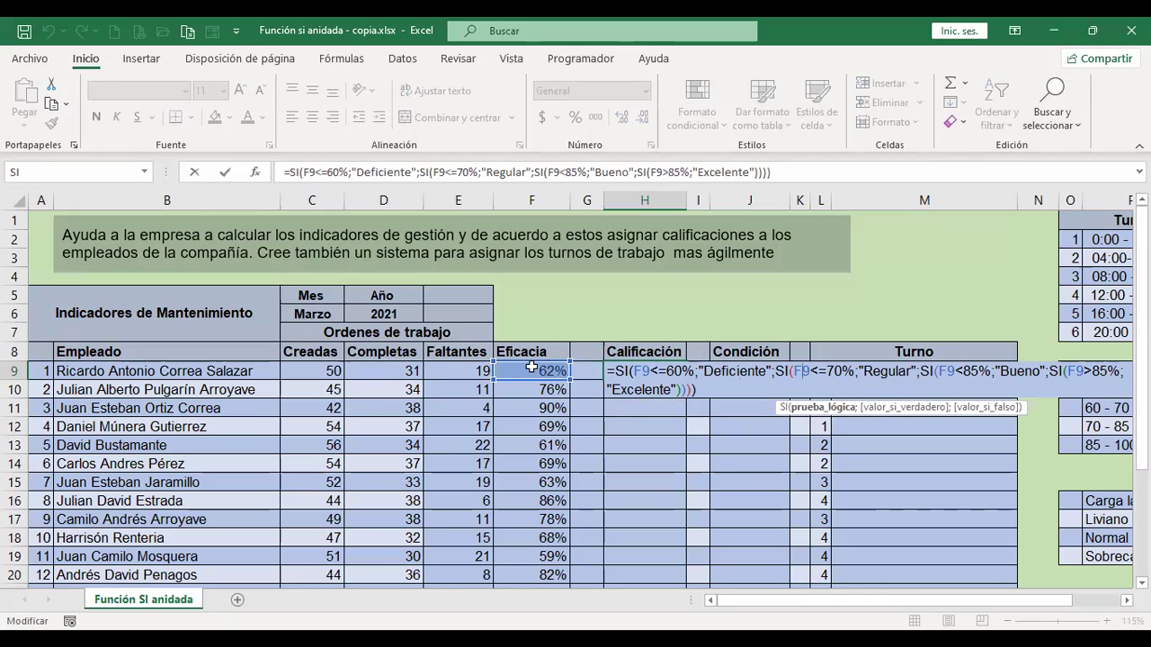
pyautogui.click(885, 373)
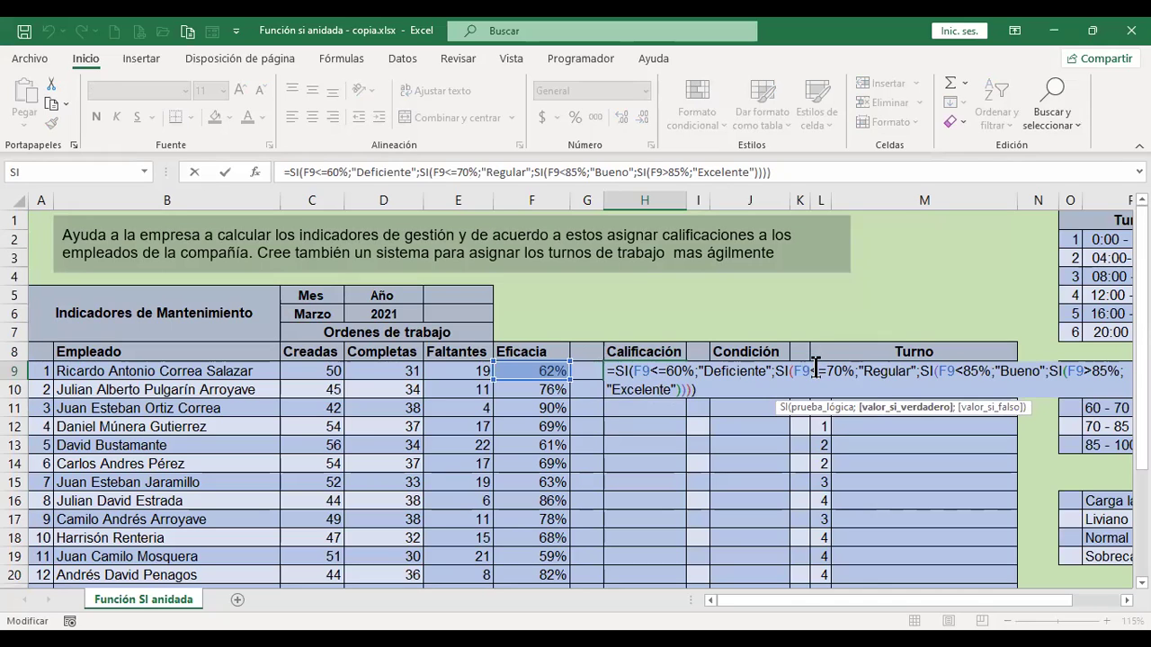
pyautogui.click(955, 367)
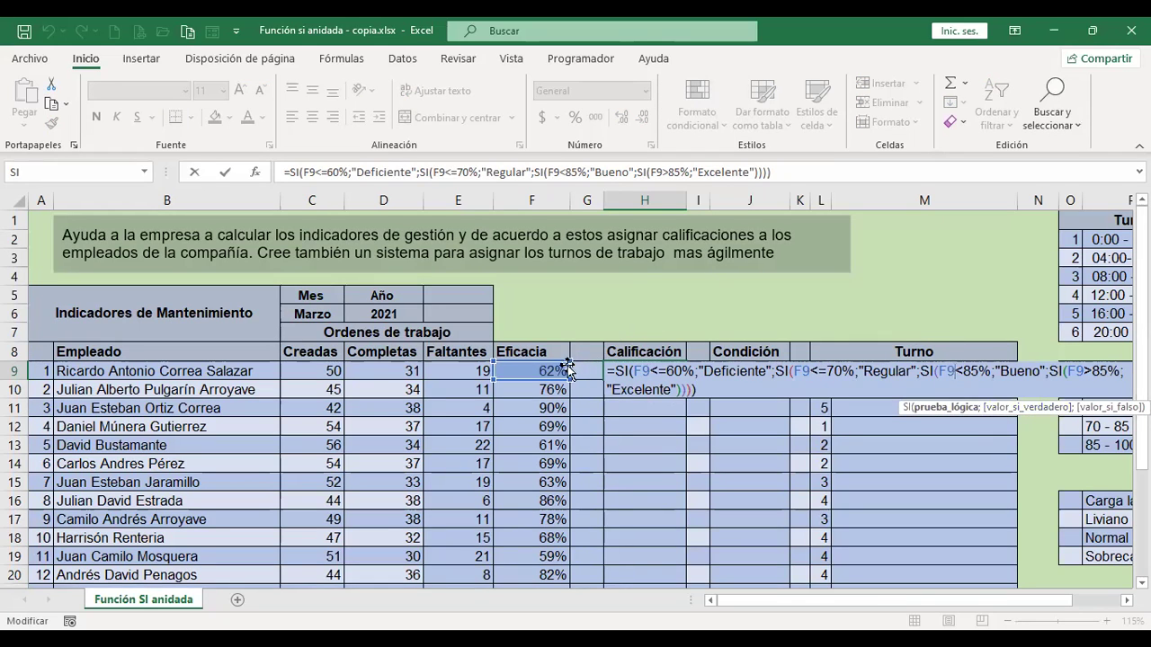
pyautogui.click(1024, 369)
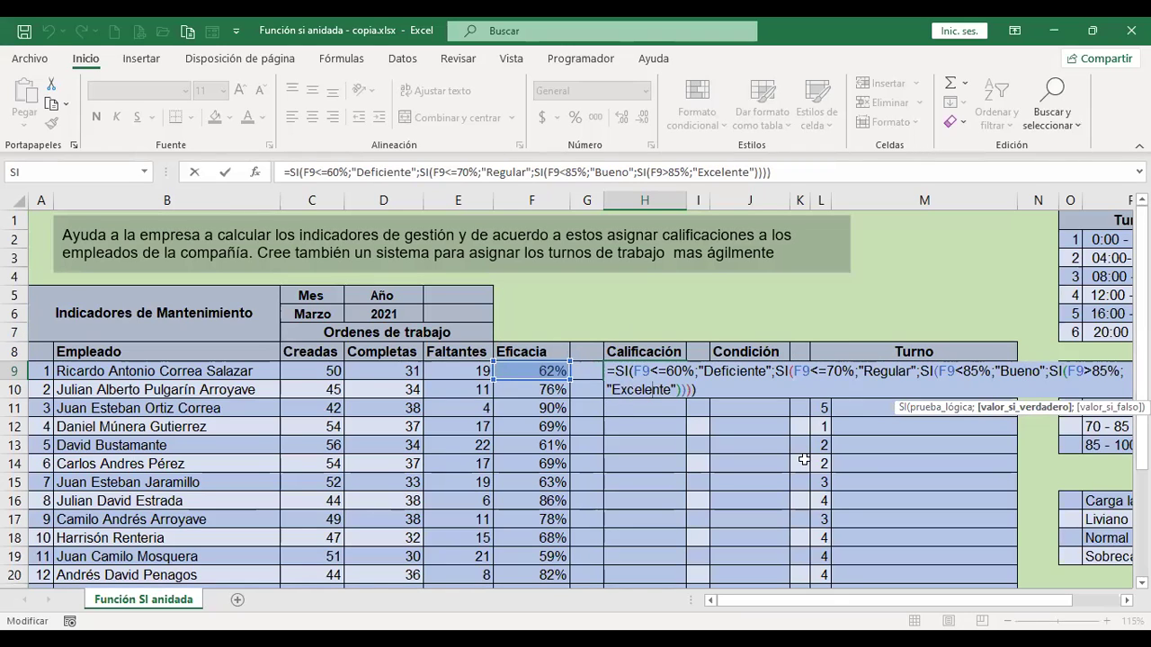
pyautogui.press('Return')
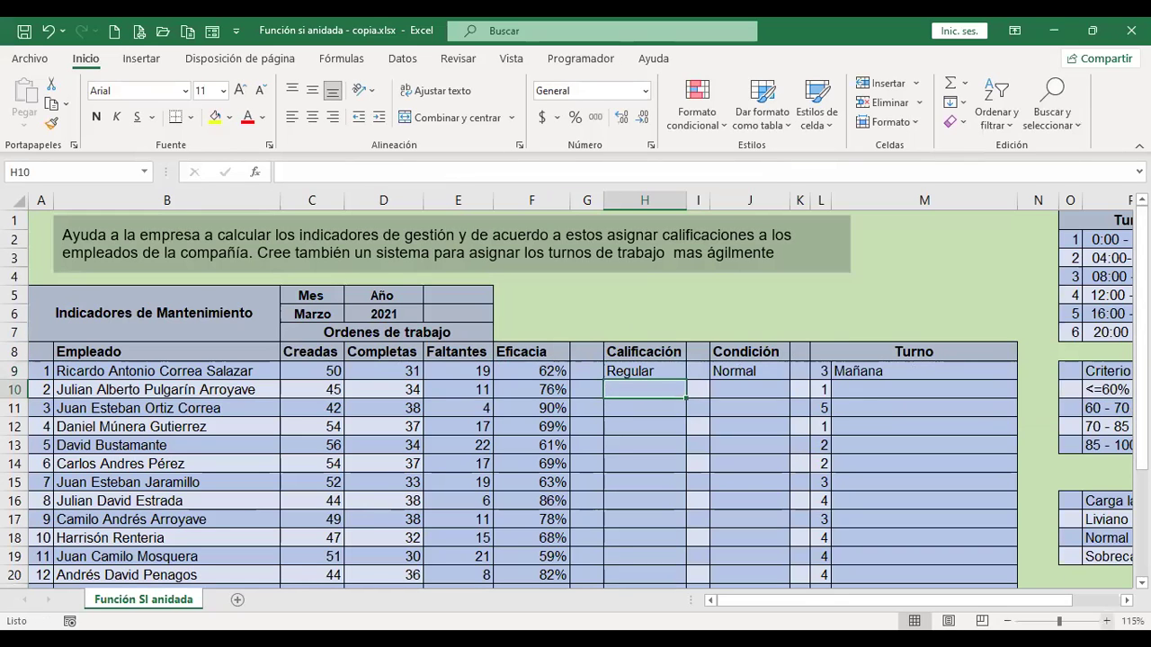
# Start the Calificación formula in H10 with an SI test, F10<=60%, that returns "Deficiente"
pyautogui.hscroll(3, 579, 395)
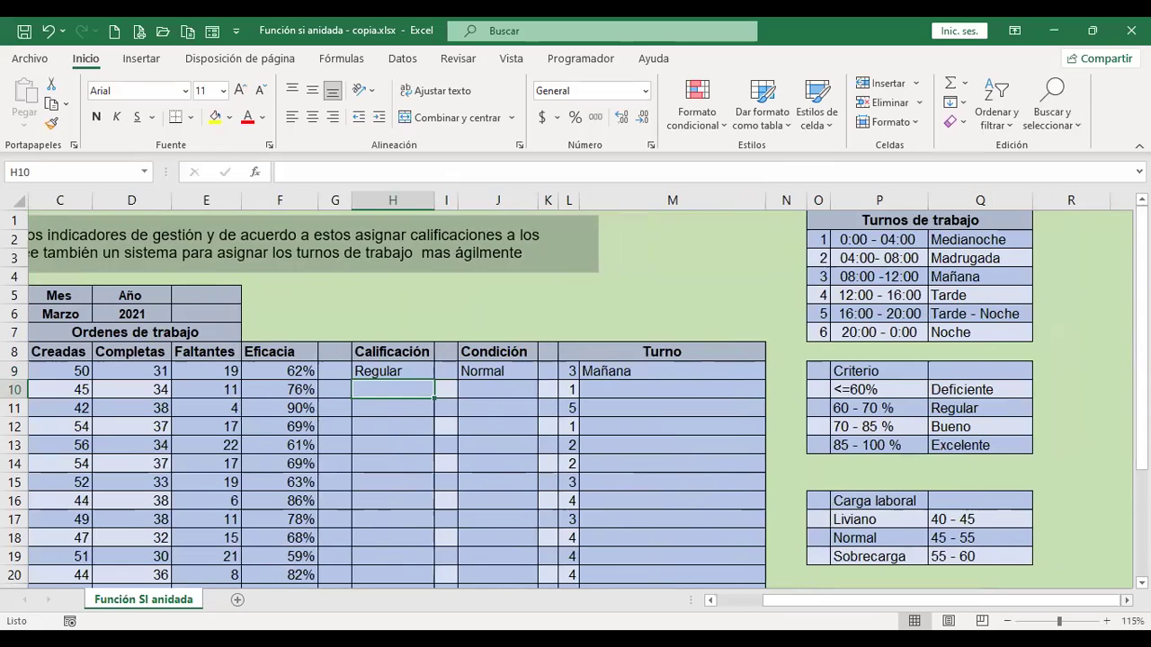
pyautogui.write('+')
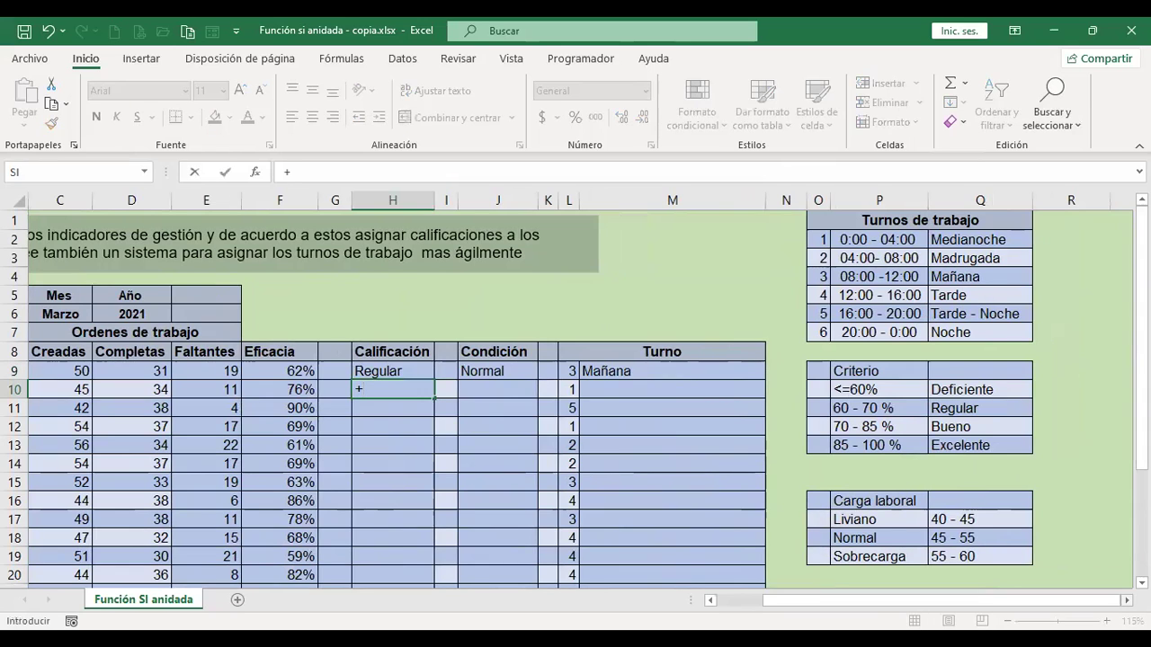
pyautogui.write('si')
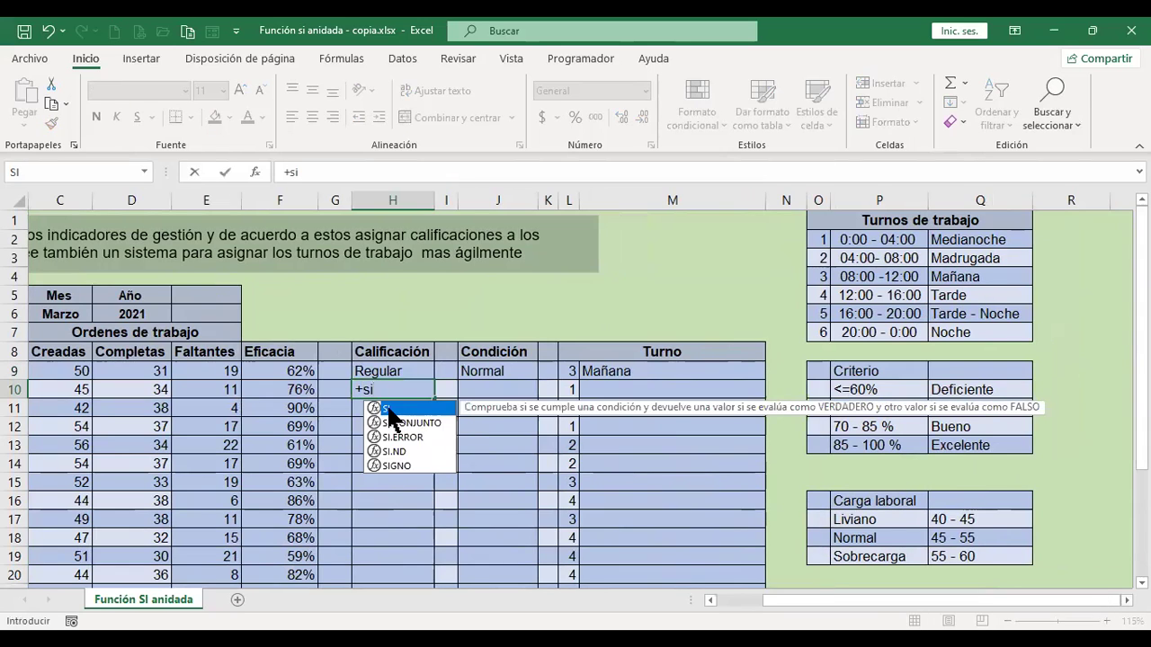
pyautogui.doubleClick(390, 411)
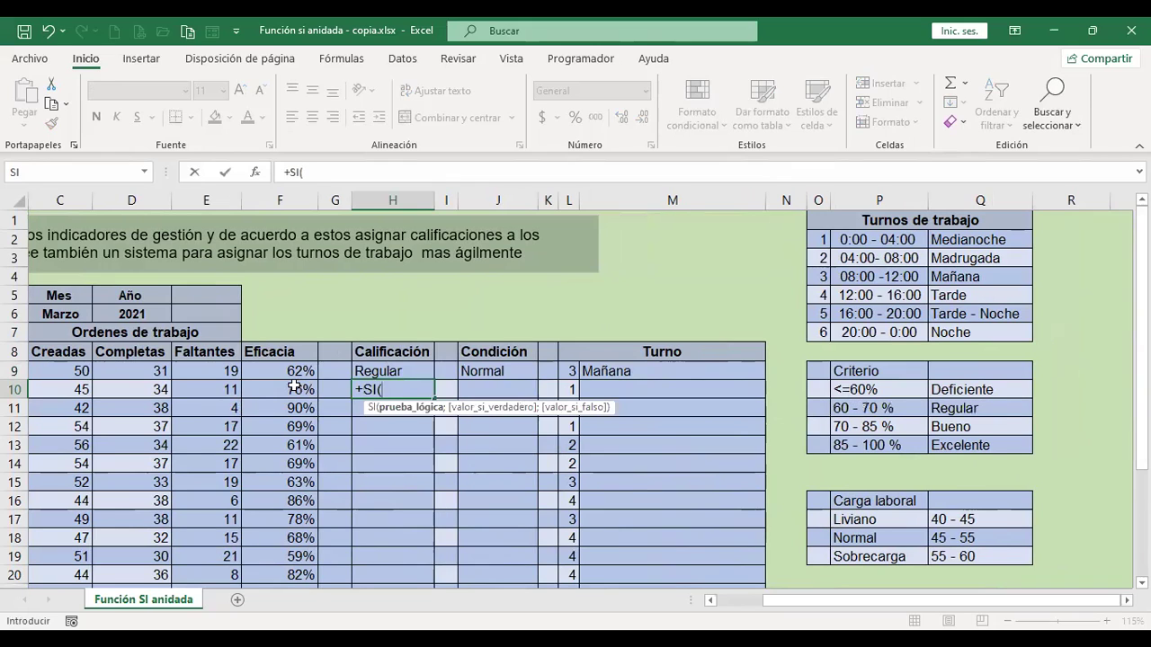
pyautogui.click(293, 387)
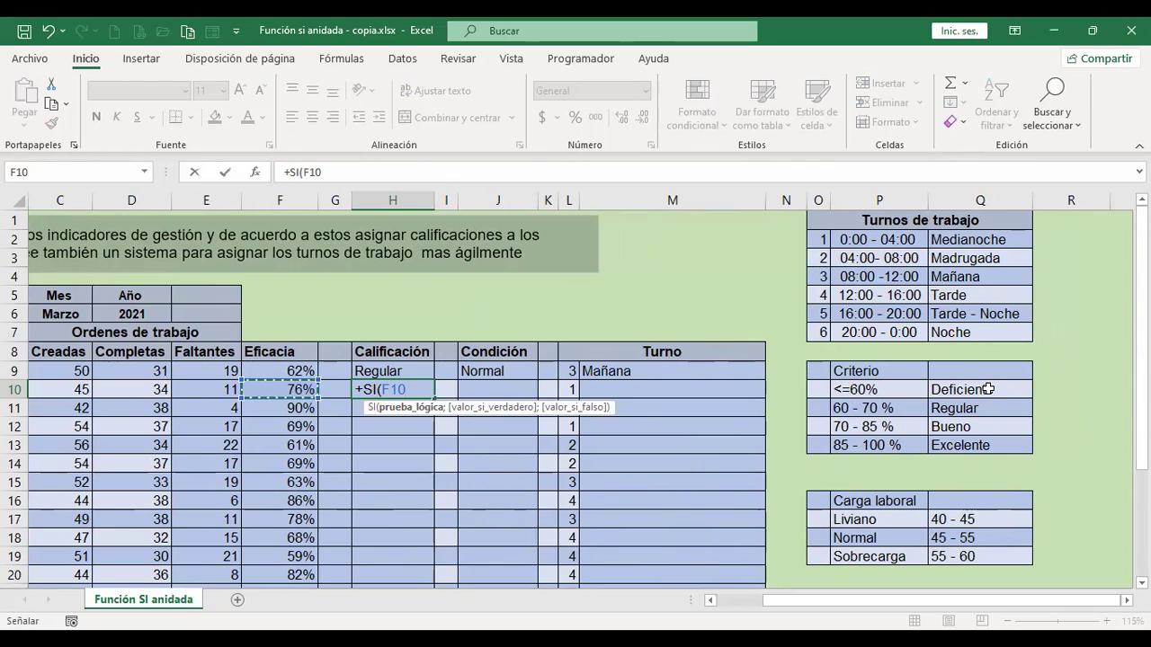
pyautogui.write('<')
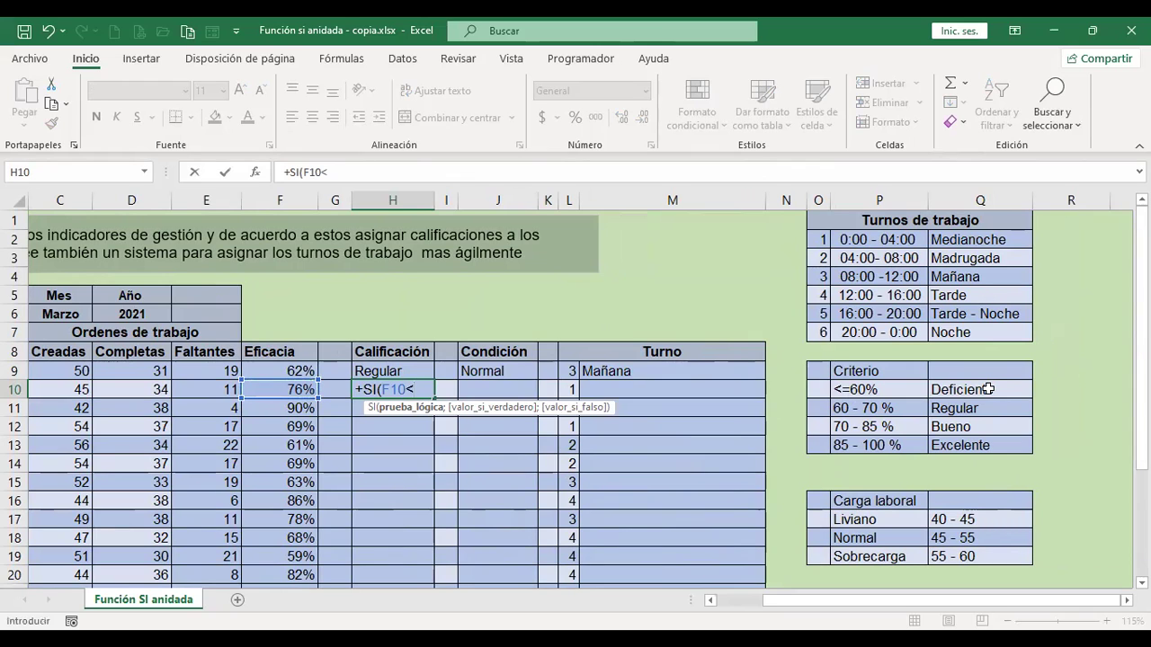
pyautogui.write('=60')
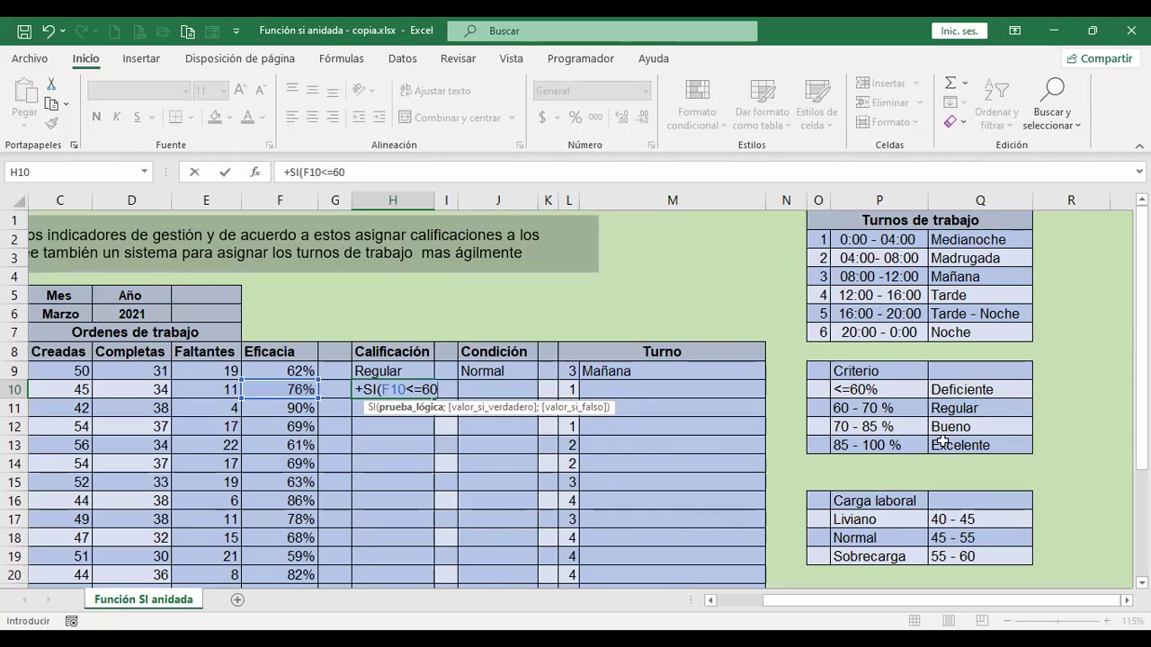
pyautogui.write('%;')
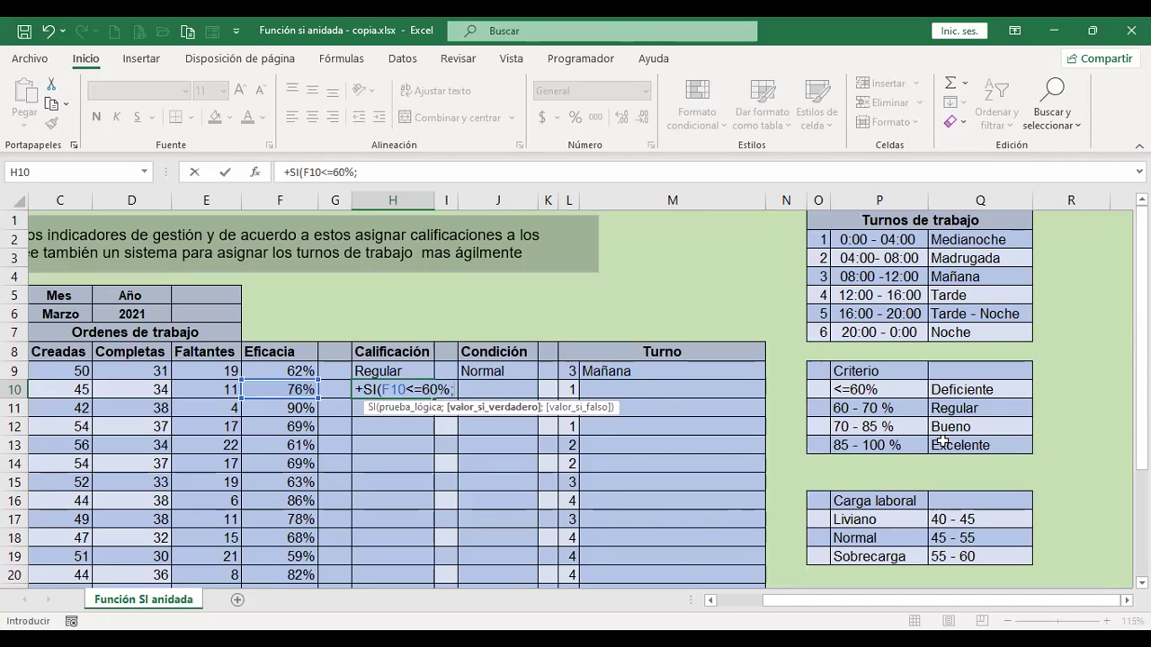
pyautogui.write('"Deficiente')
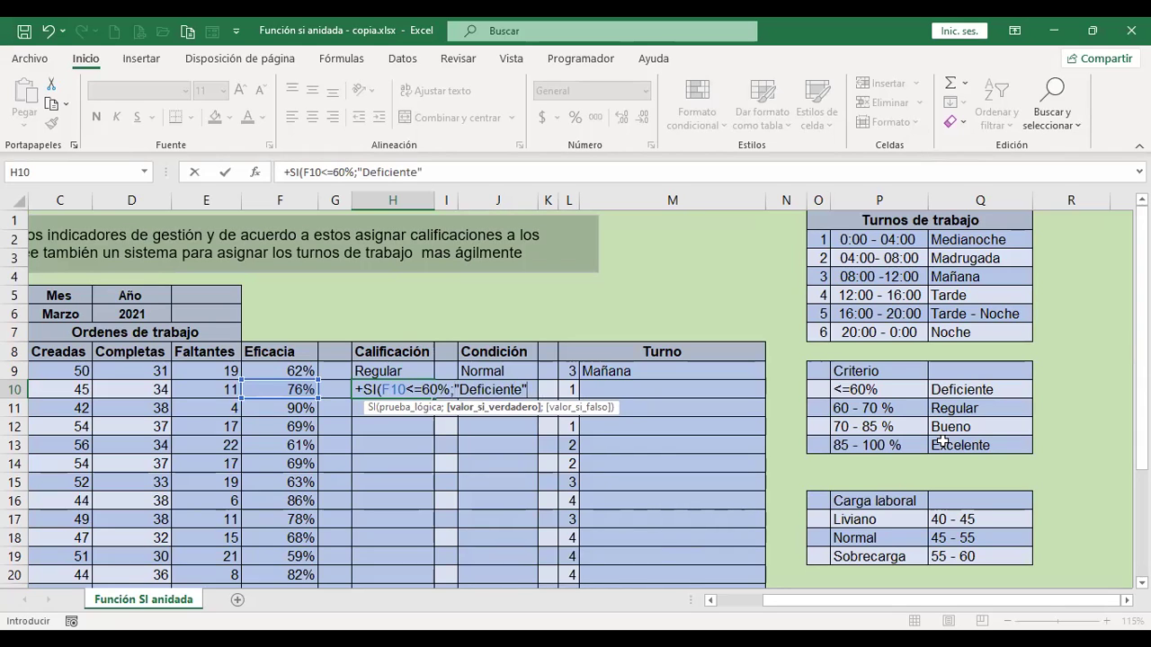
# Nest a second SI as the value if false in the H10 formula, testing F10<70 and returning "Regular"
pyautogui.write('";')
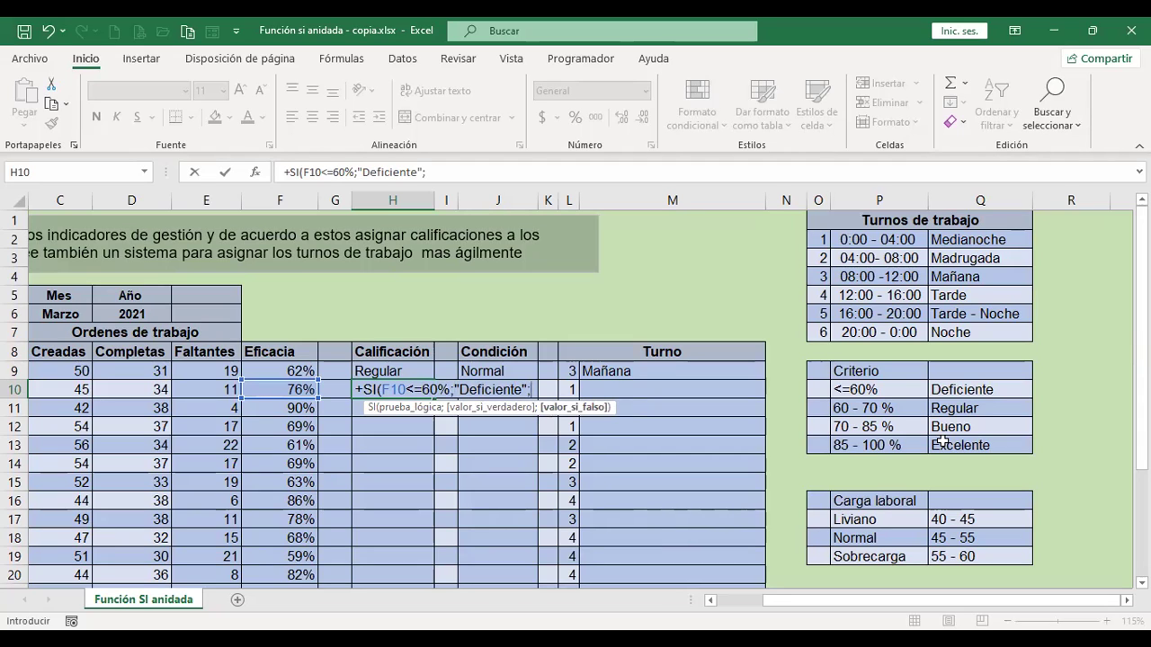
pyautogui.write('si(')
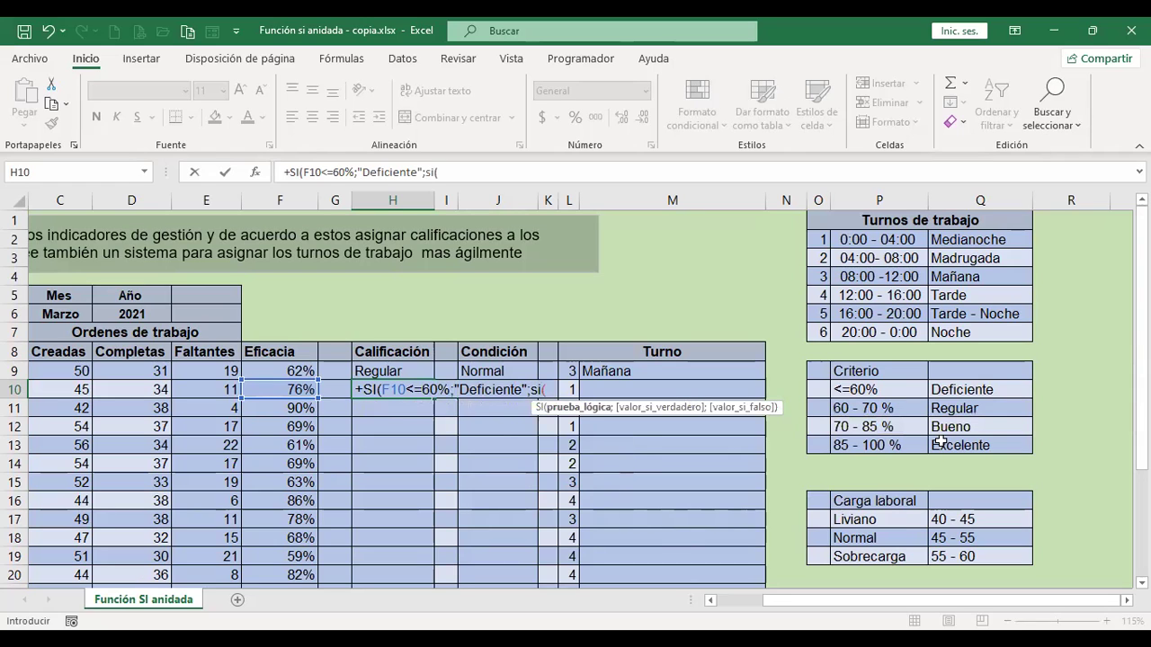
pyautogui.click(276, 389)
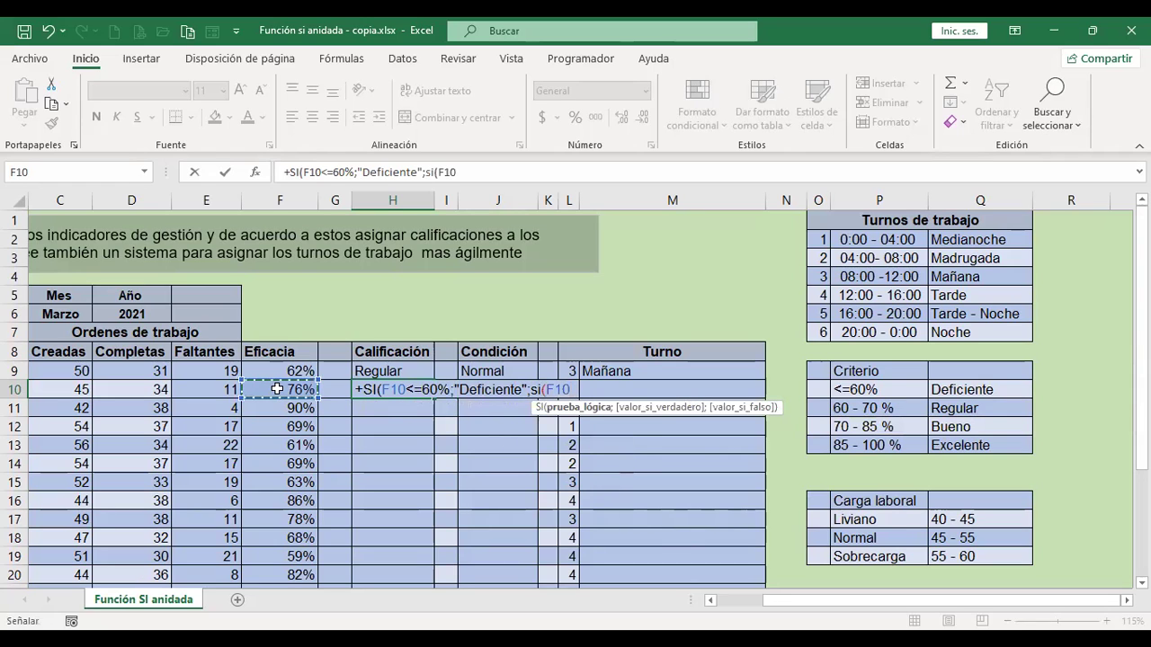
pyautogui.write('<')
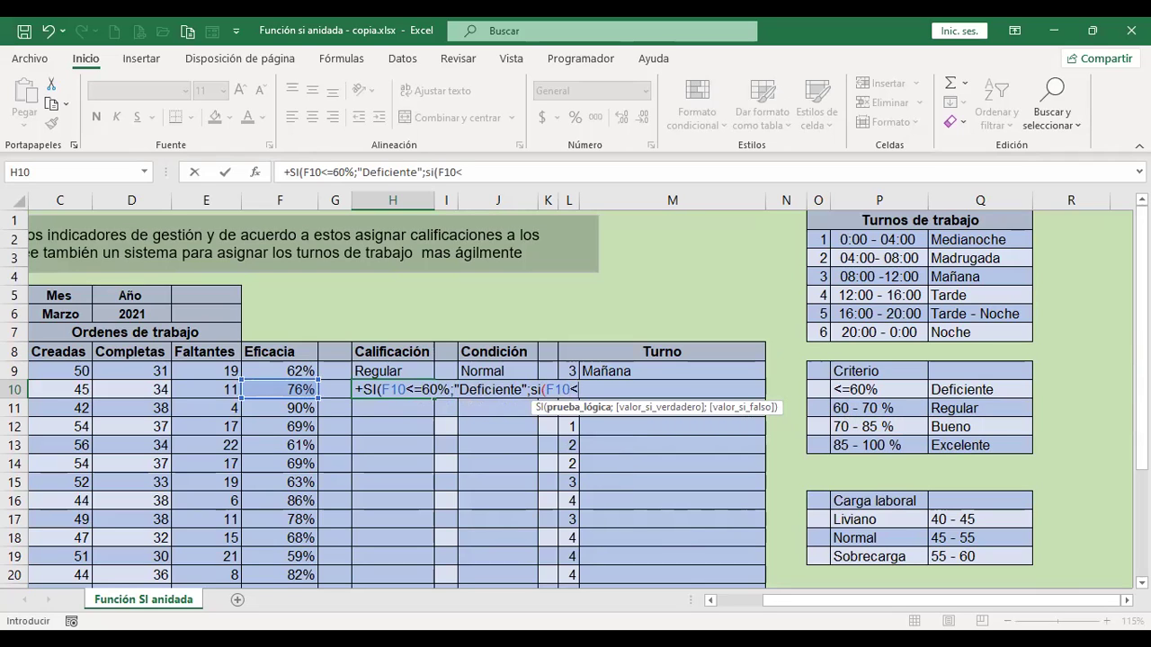
pyautogui.write('70')
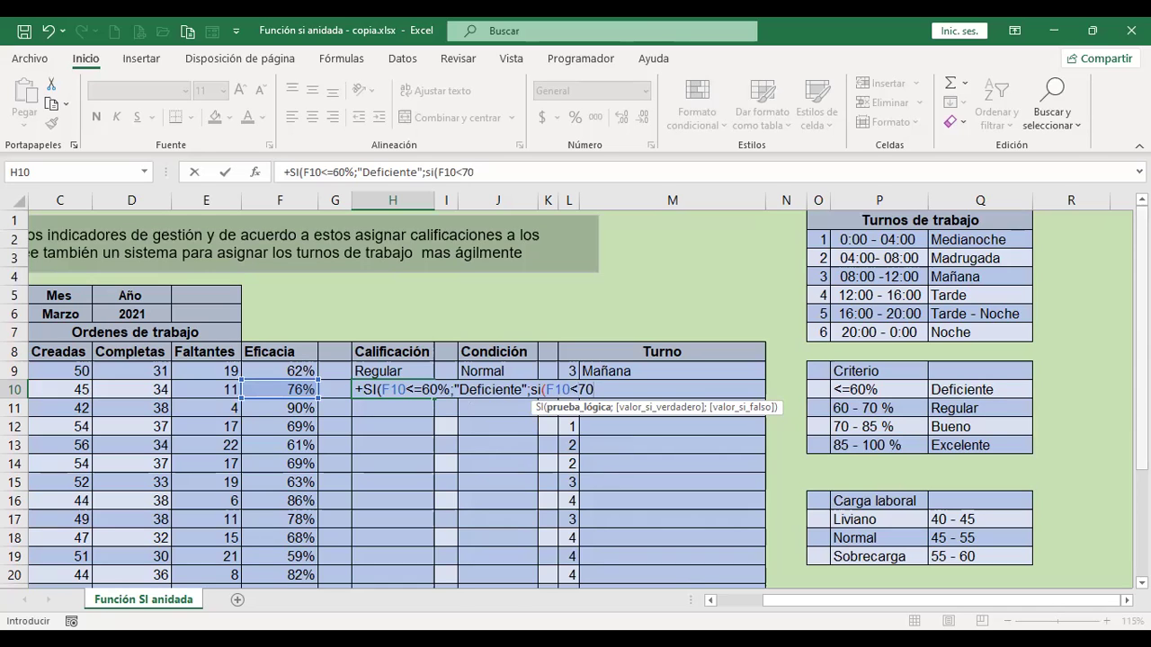
pyautogui.write(';"Ref')
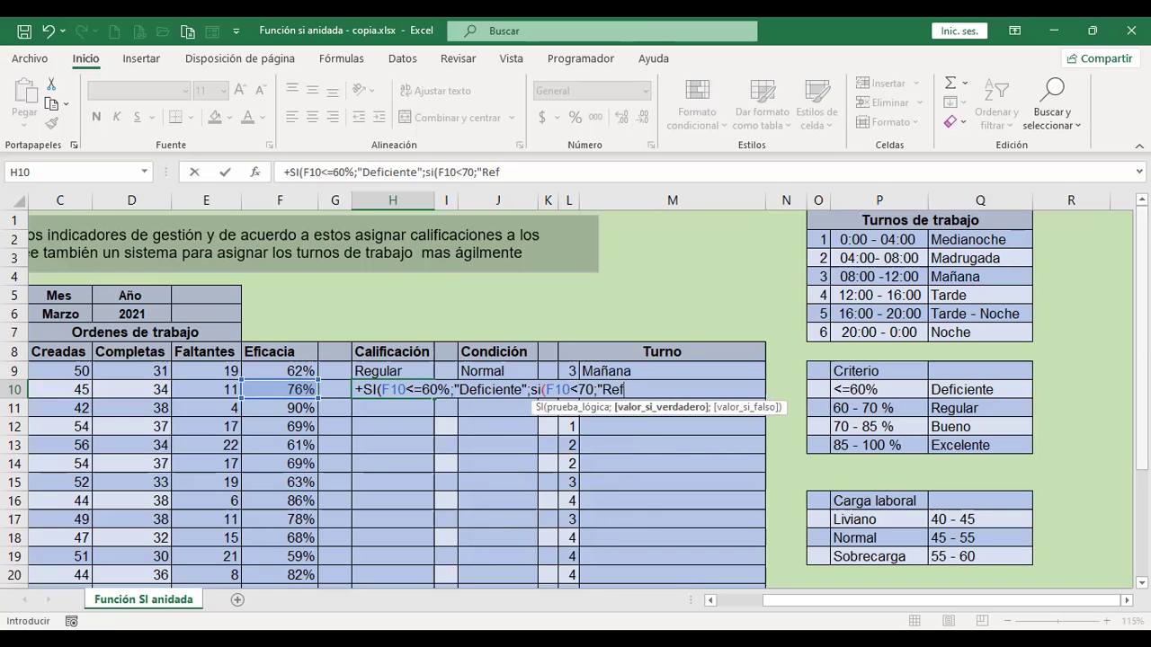
pyautogui.press('BackSpace')
pyautogui.write('gua')
pyautogui.press('BackSpace')
pyautogui.write('lar";')
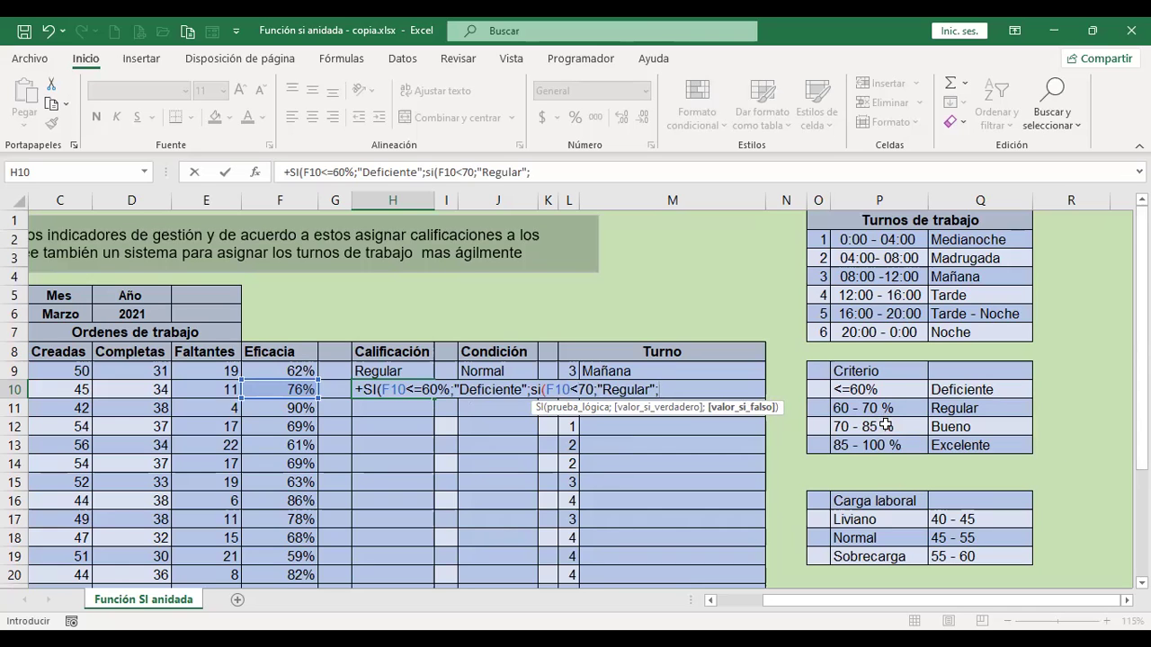
# Append the F10<85 condition with the text "Bueno" after "Regular" in the H10 formula
pyautogui.click(294, 390)
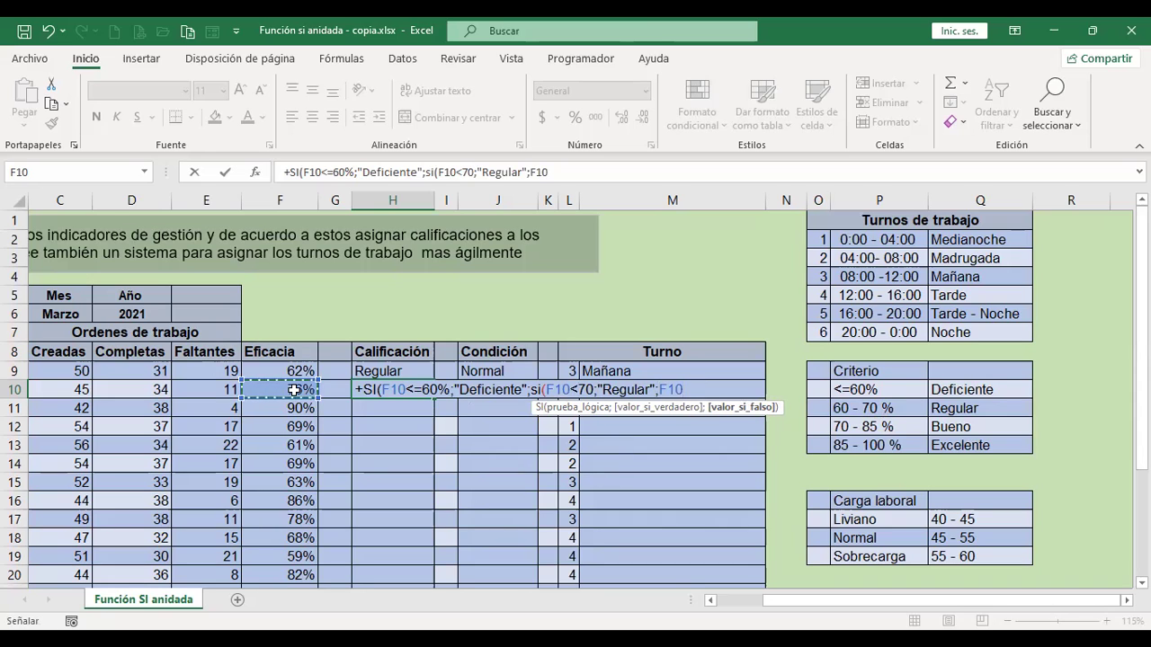
pyautogui.write('<85')
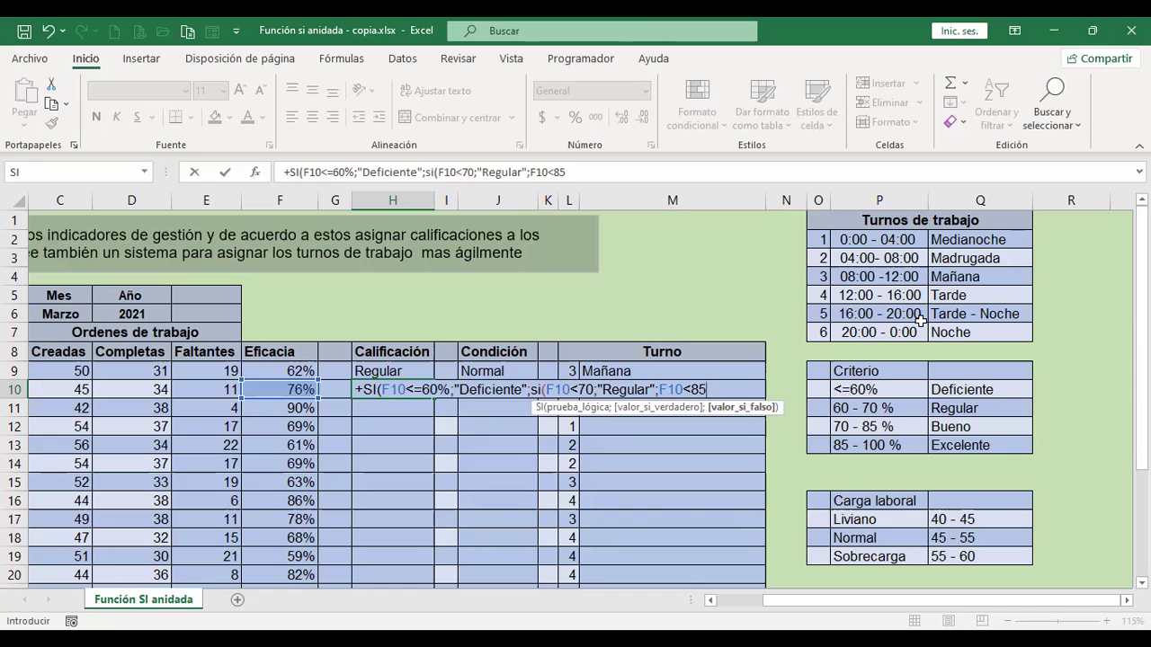
pyautogui.write(';"Bue')
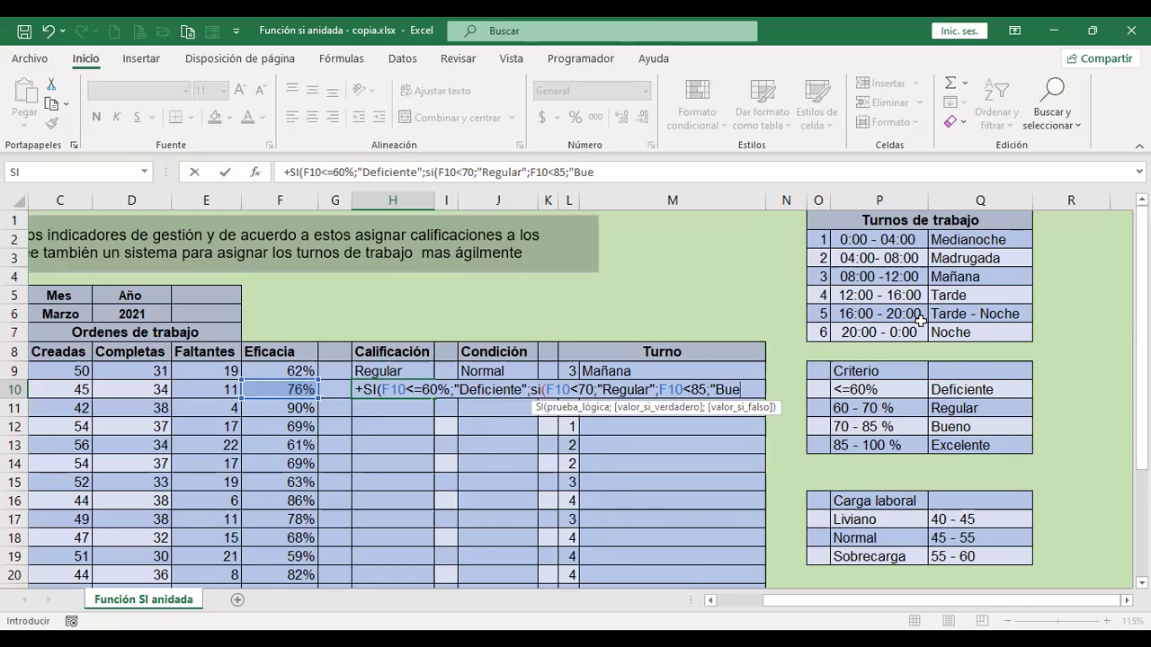
pyautogui.write('no"')
pyautogui.write(';')
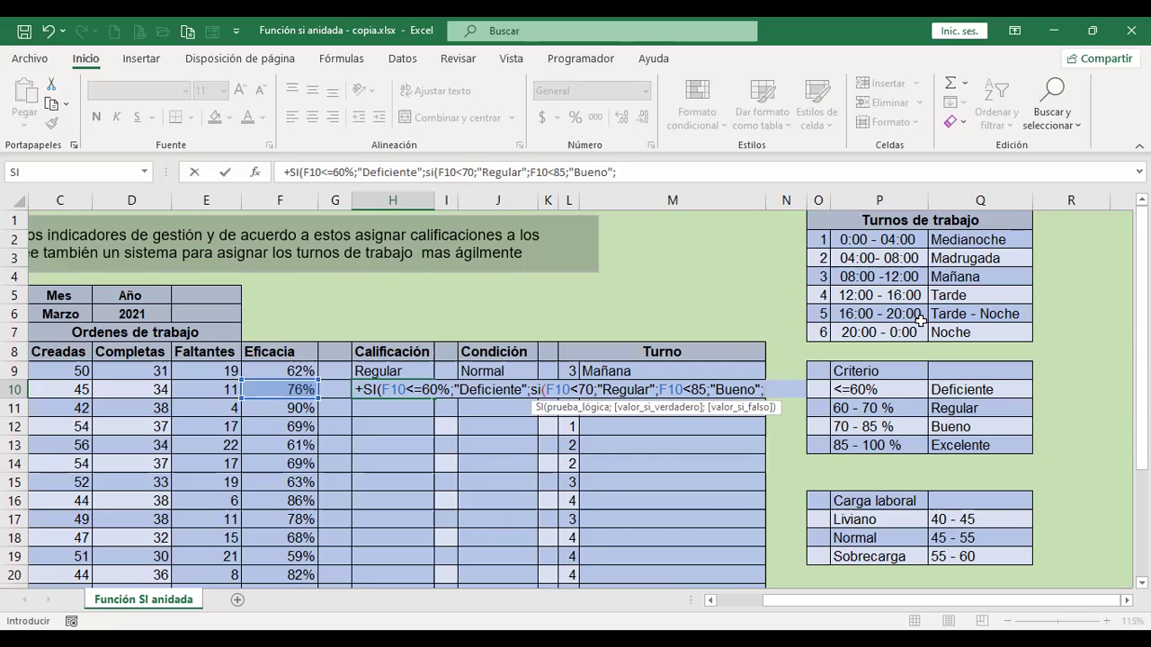
# Add "Excelente" as the last returned text in the H10 formula and close the two open SI functions
pyautogui.write('"X')
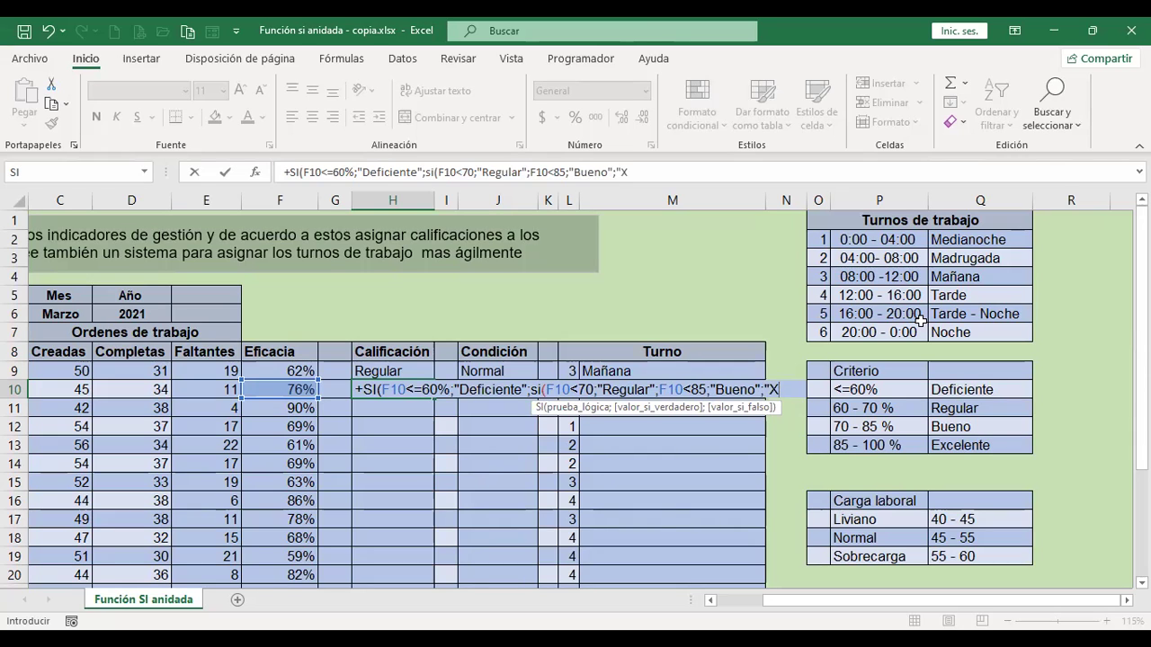
pyautogui.press('BackSpace')
pyautogui.write('Ecelente')
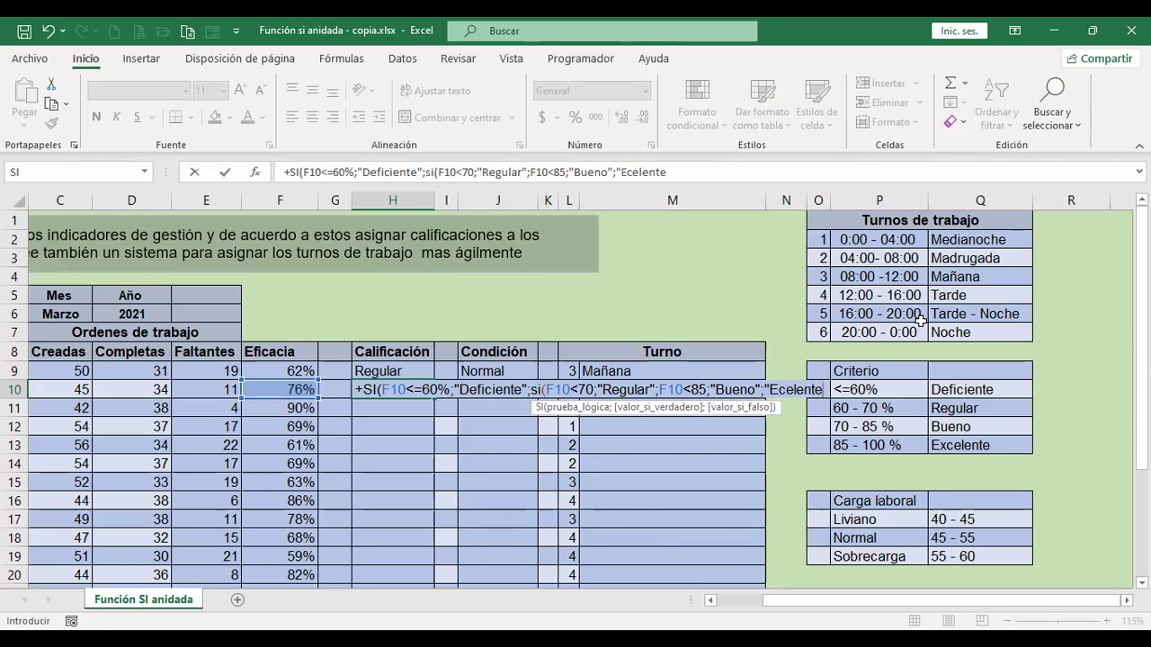
pyautogui.write('"')
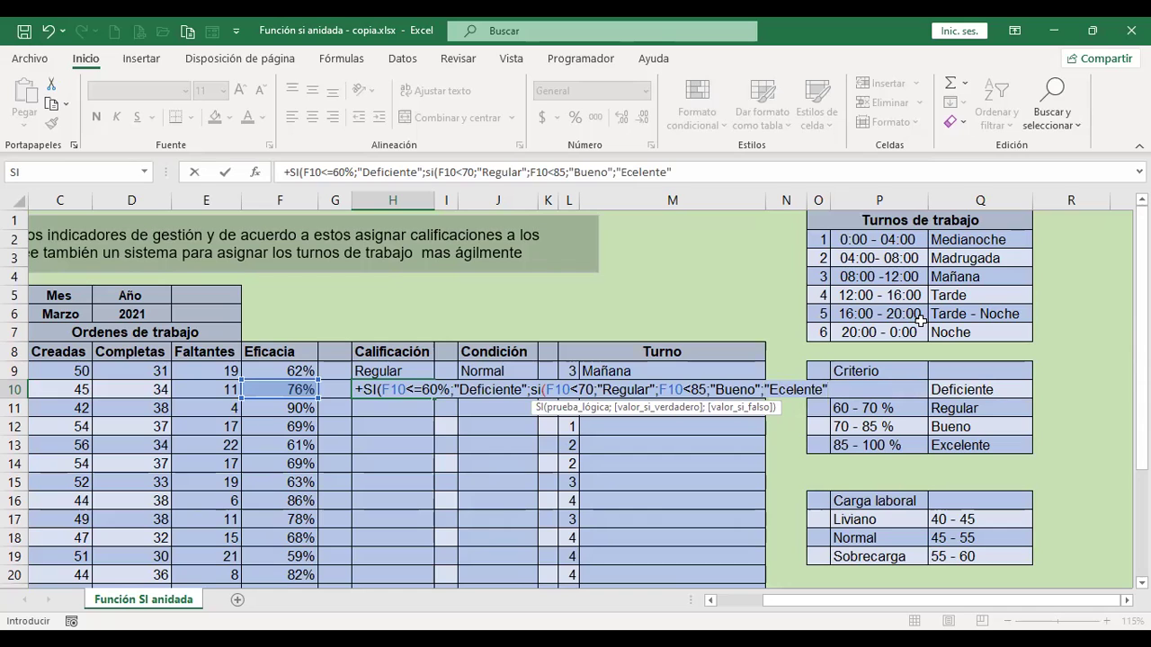
pyautogui.write(')')
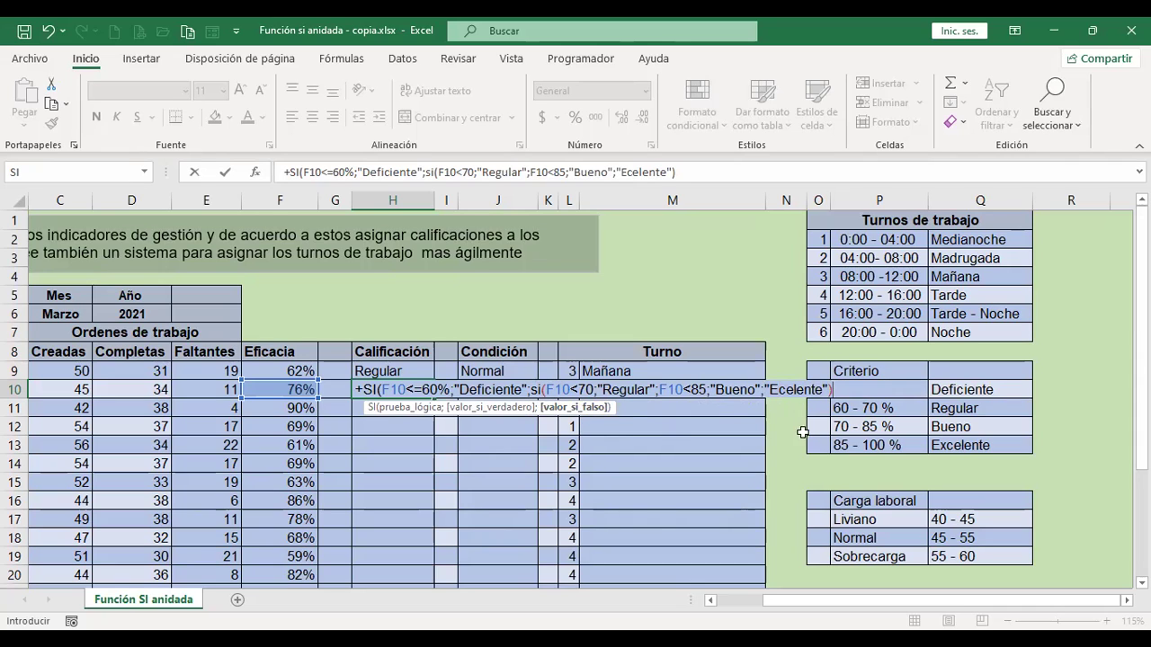
pyautogui.write(')')
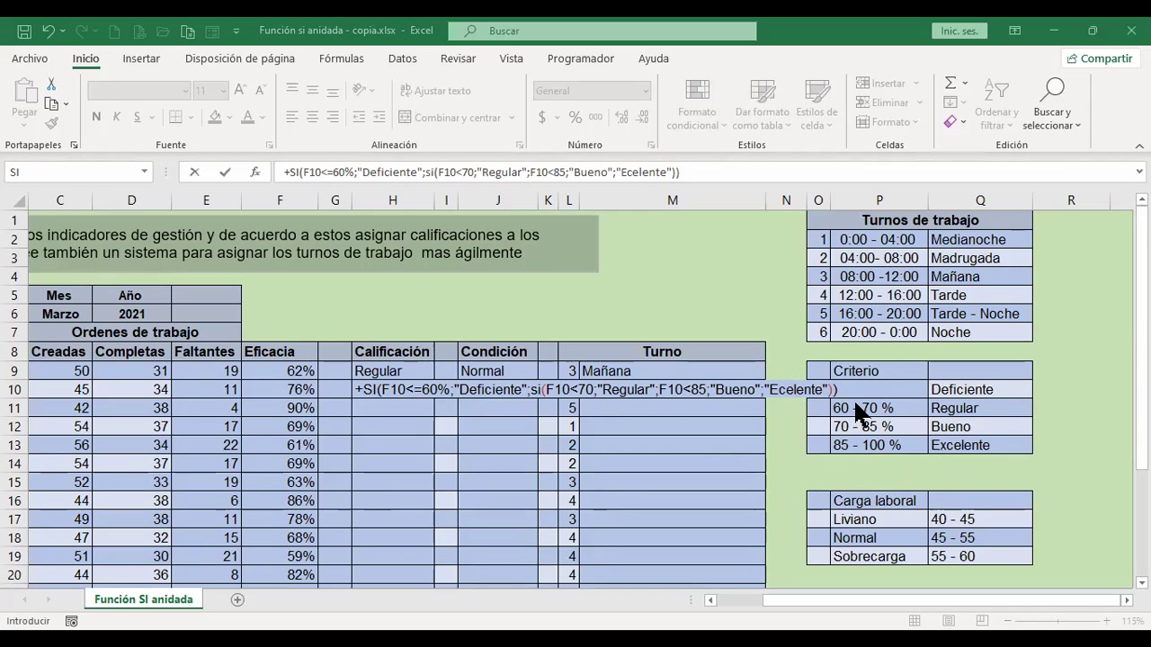
pyautogui.click(779, 387)
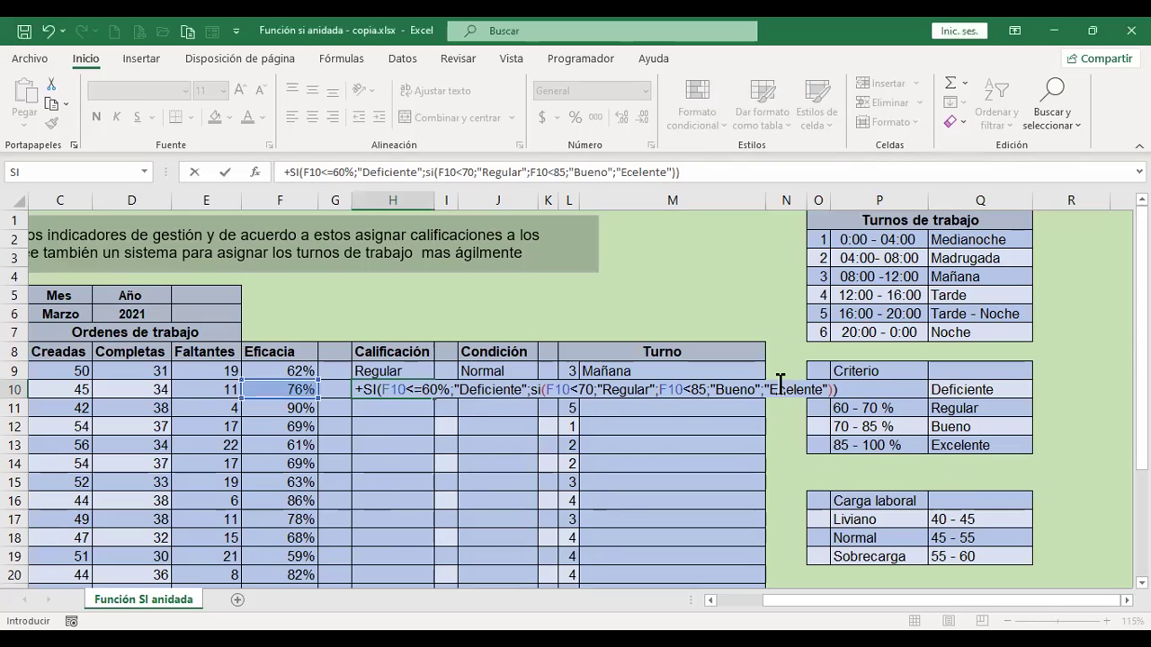
pyautogui.click(779, 387)
pyautogui.write('x')
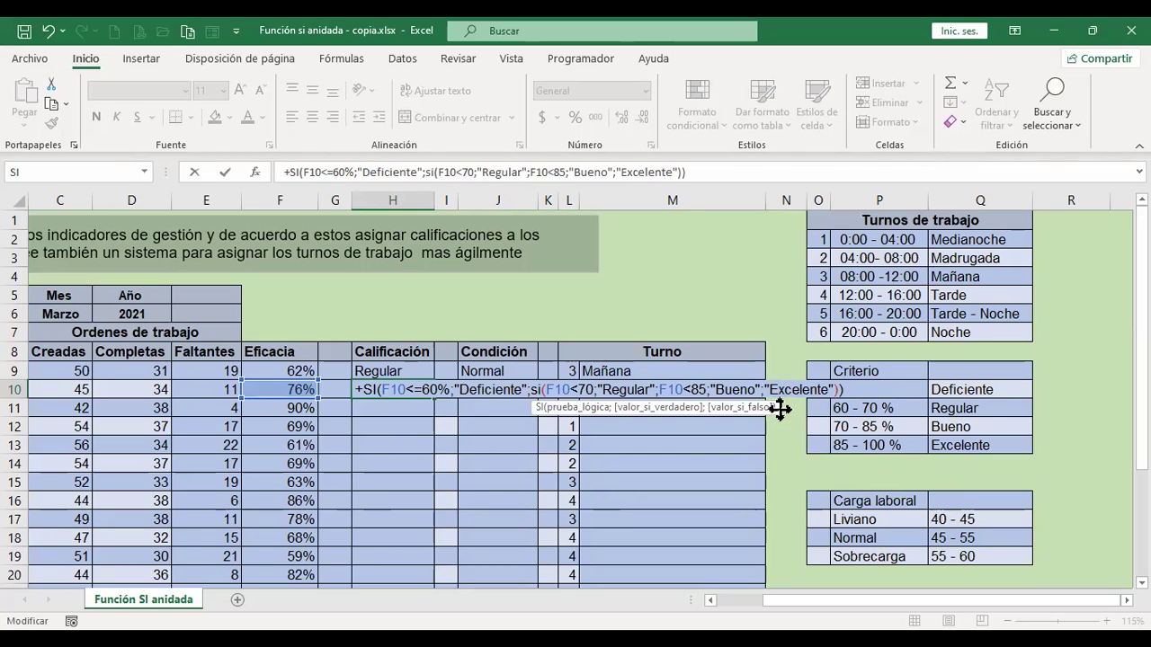
# Wrap the F10<85 condition in its own nested SI, add its closing parenthesis and enter the formula in H10
pyautogui.click(678, 389)
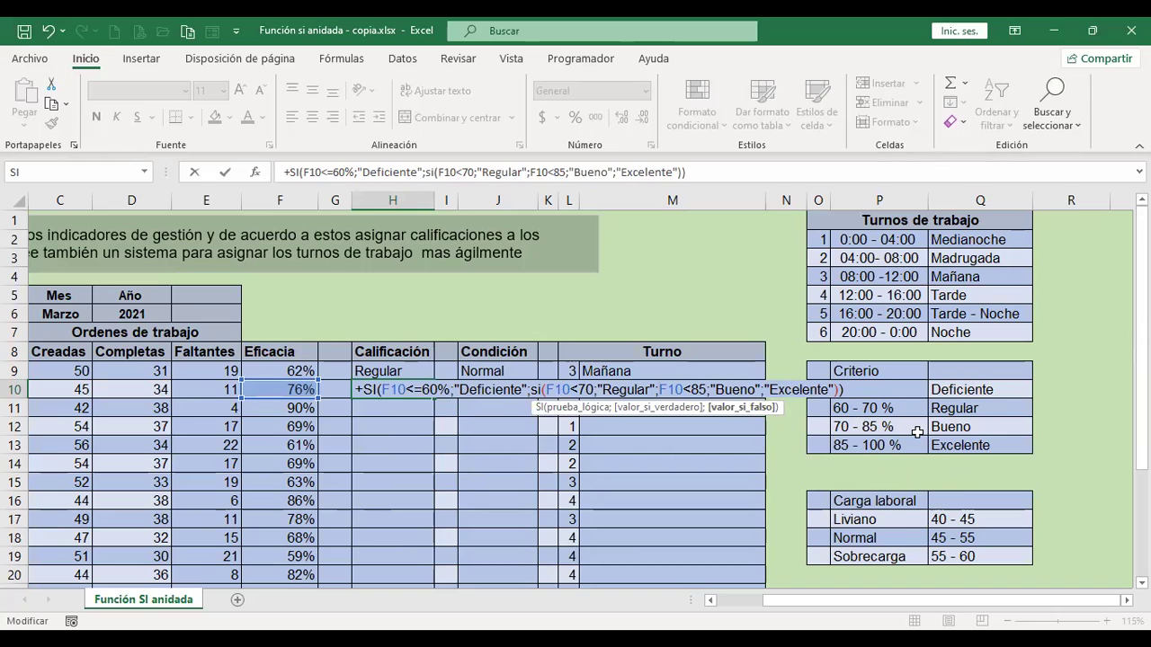
pyautogui.write('si(')
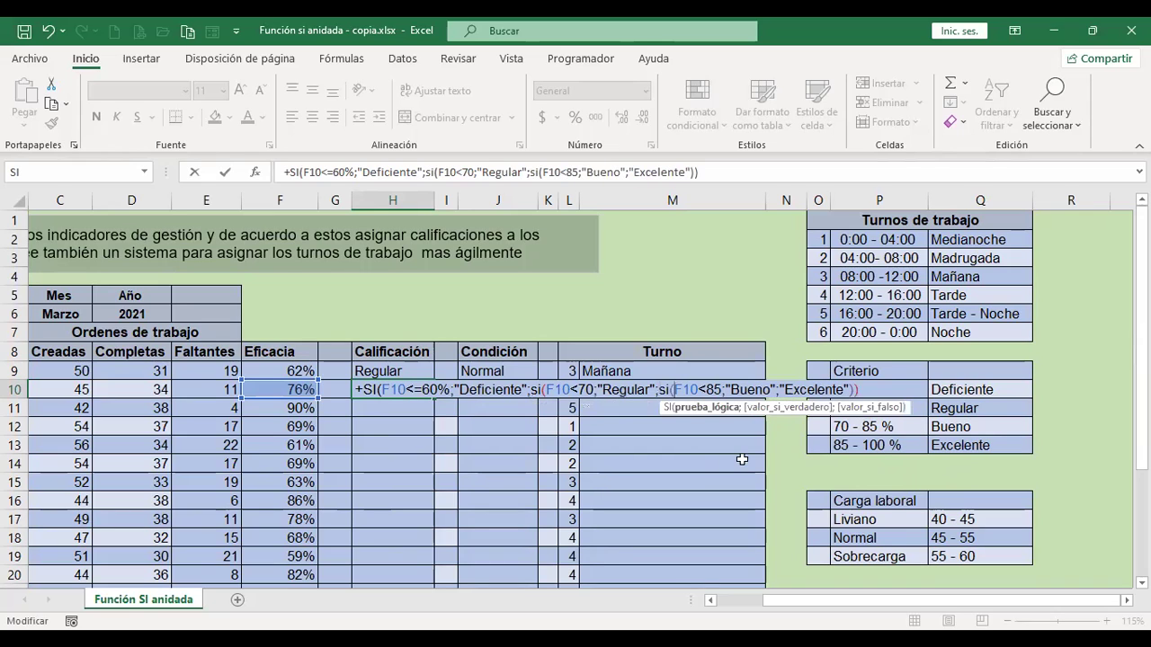
pyautogui.click(758, 389)
pyautogui.click(835, 389)
pyautogui.click(859, 389)
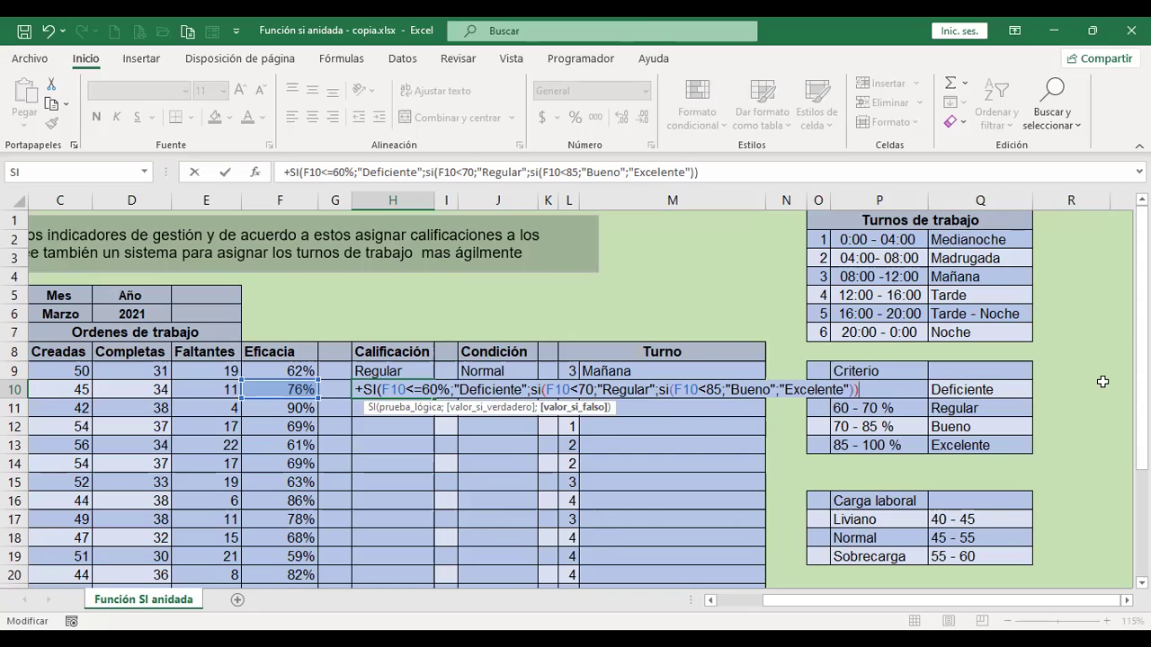
pyautogui.write(')')
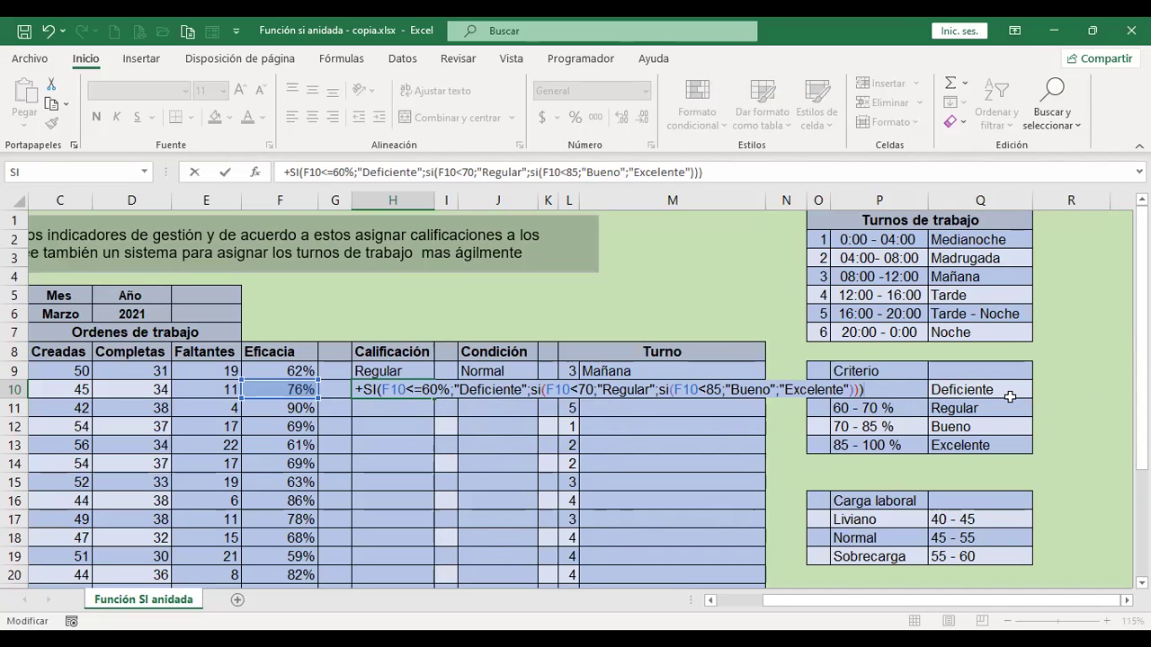
pyautogui.press('Return')
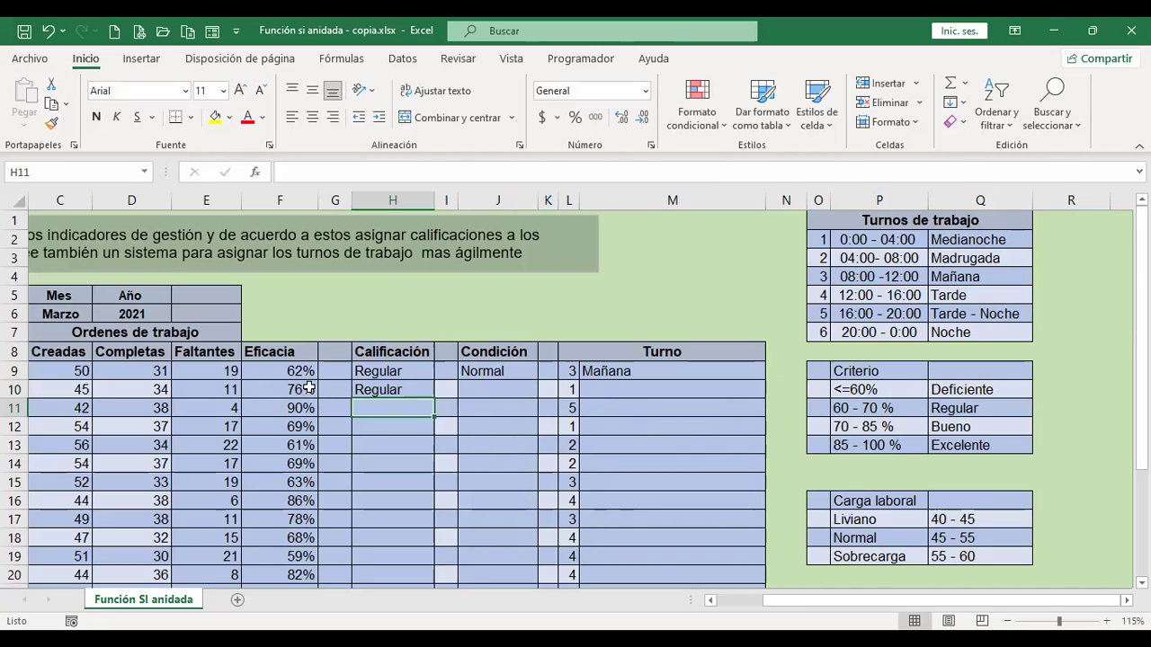
# Compare the Eficacia in F10 with the Calificación result, and examine the nested SI tests in the H10 formula
pyautogui.click(284, 388)
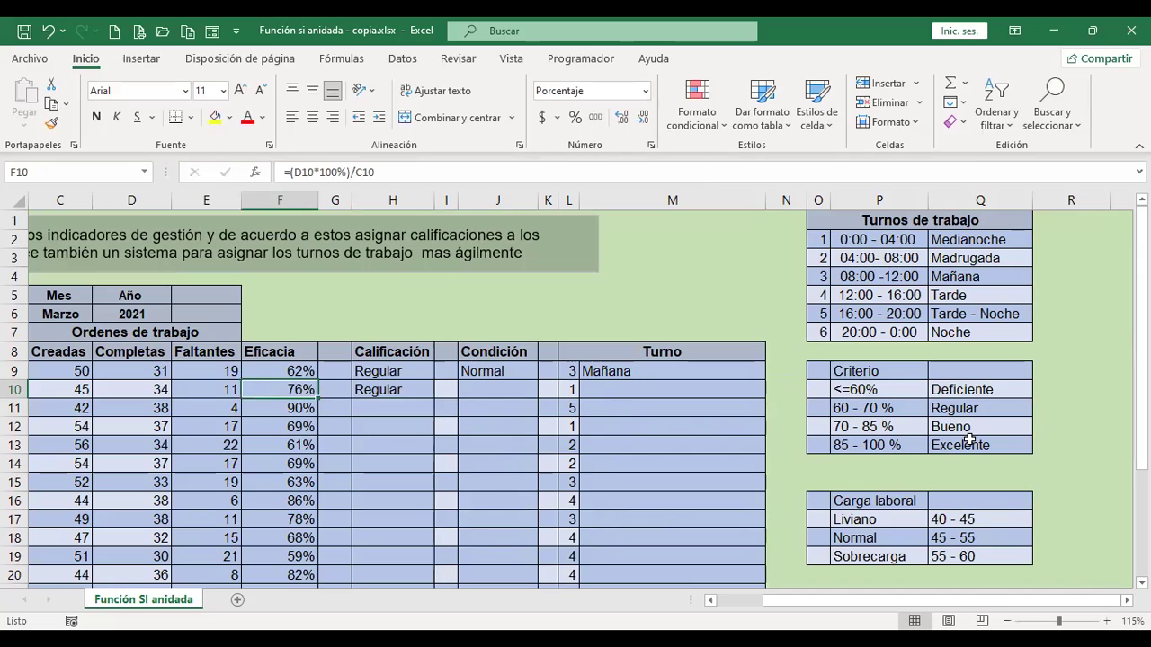
pyautogui.click(422, 384)
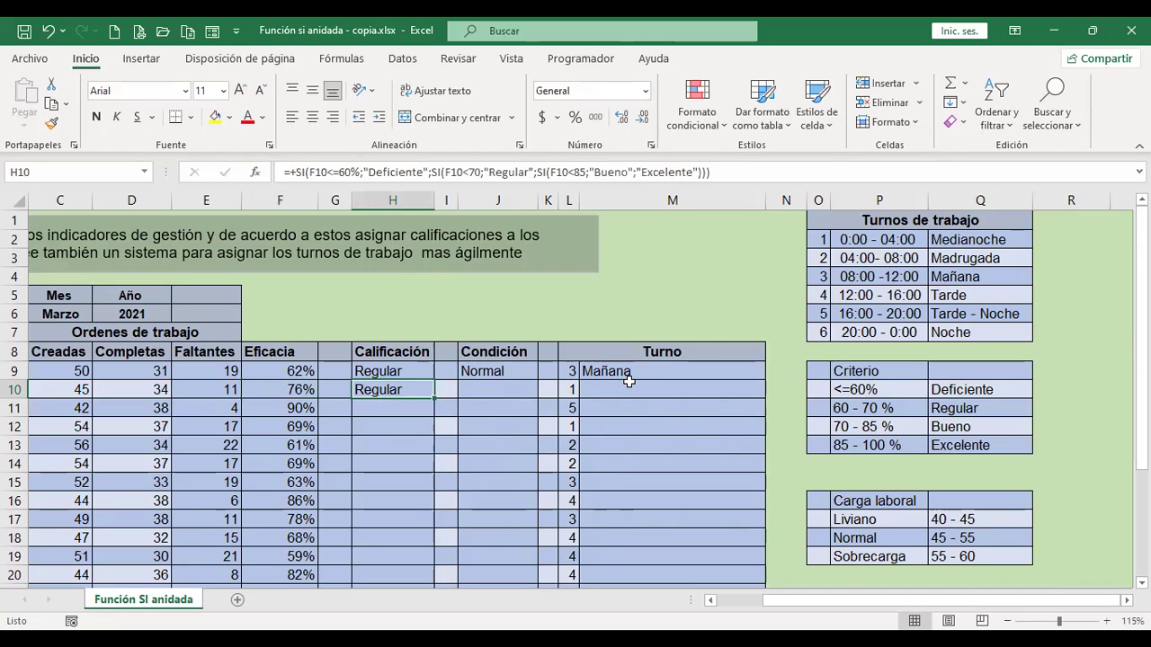
pyautogui.press('F2')
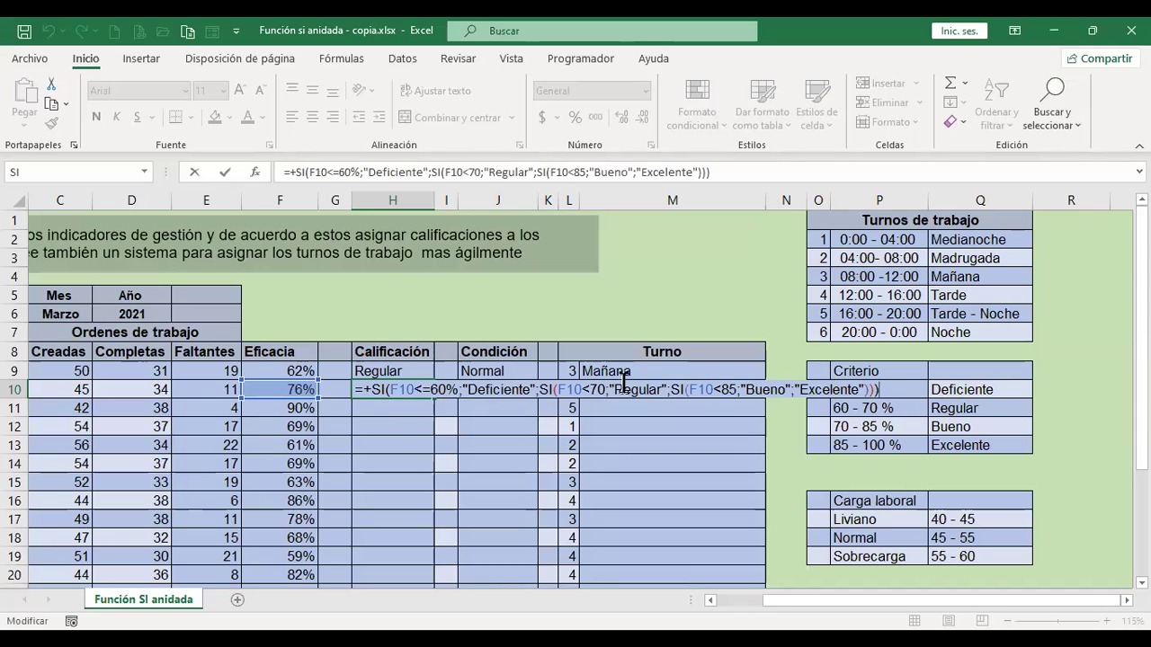
pyautogui.click(569, 389)
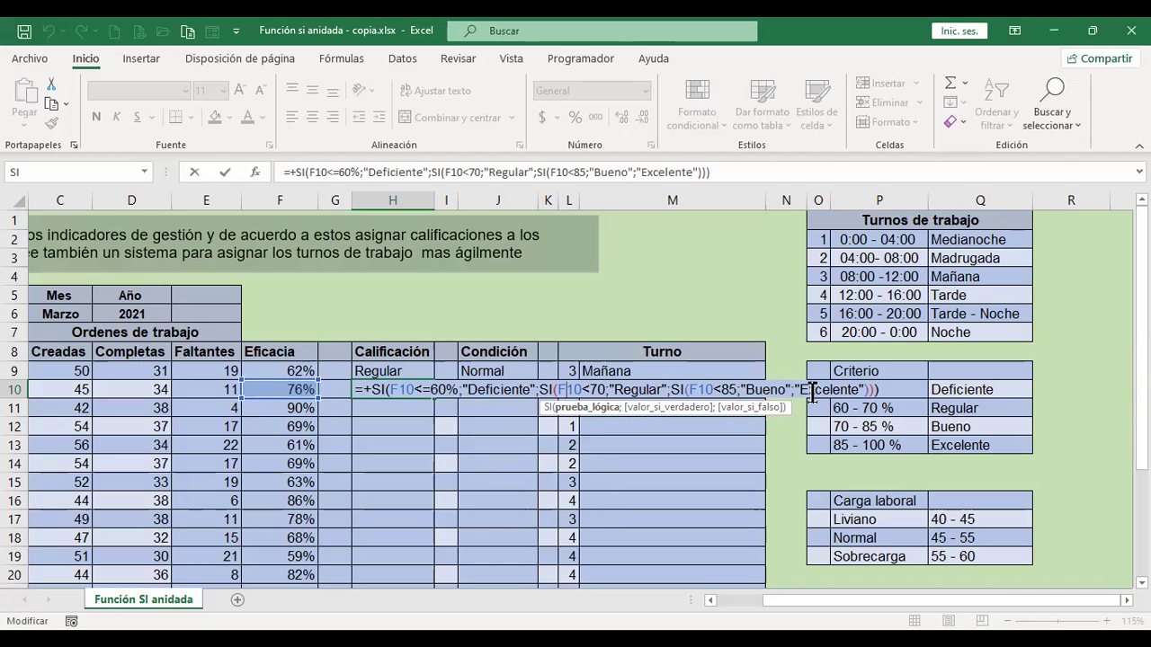
pyautogui.click(700, 389)
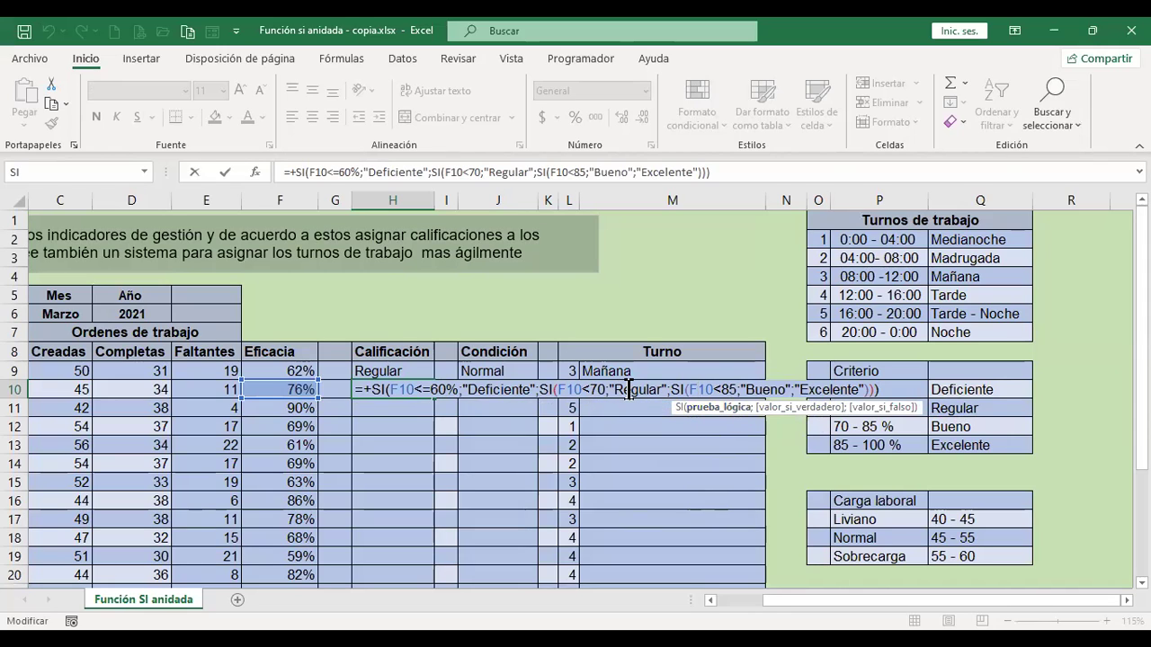
pyautogui.press('Left')
pyautogui.press('Left')
pyautogui.press('Left')
pyautogui.press('Left')
pyautogui.press('Left')
pyautogui.press('Left')
pyautogui.press('Left')
pyautogui.press('Left')
pyautogui.press('Left')
pyautogui.press('Left')
pyautogui.press('Left')
pyautogui.press('Left')
pyautogui.press('Left')
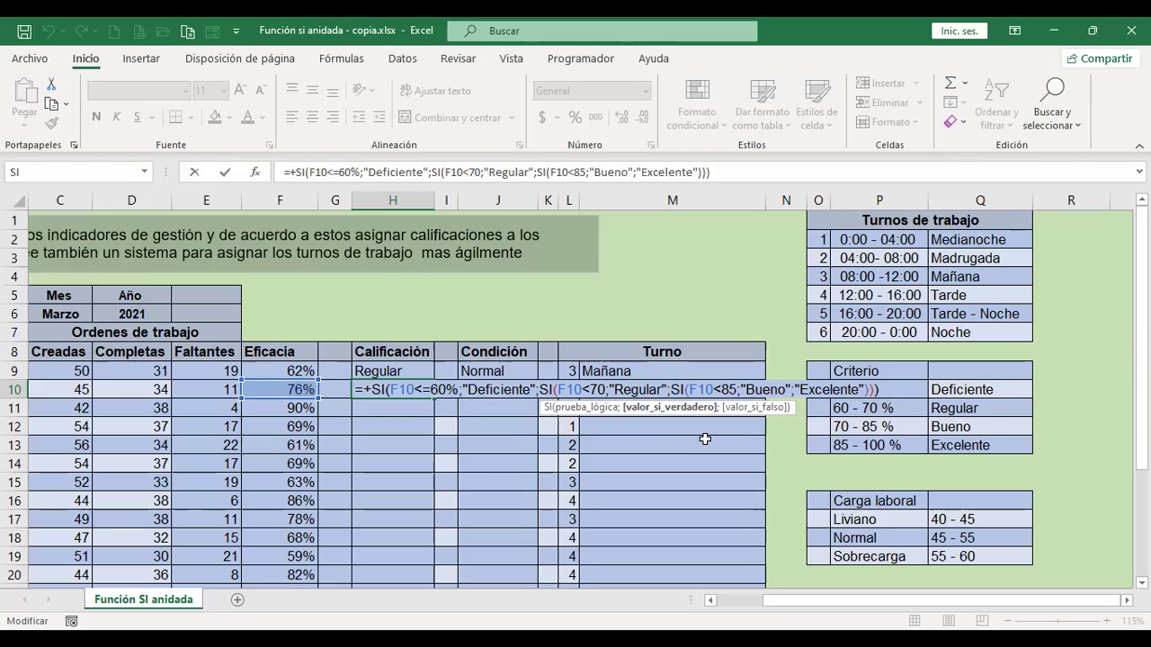
# Make the second SI's limit in the H10 formula a percentage, so the test reads F10<70%
pyautogui.click(398, 393)
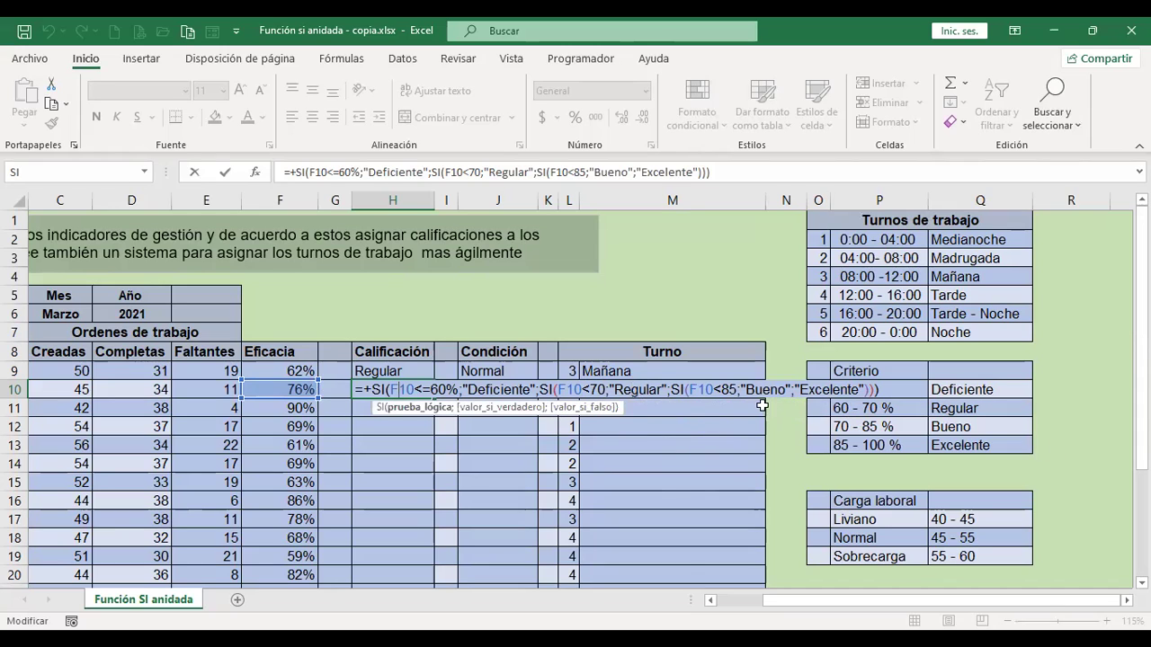
pyautogui.press('Right')
pyautogui.press('Right')
pyautogui.press('Right')
pyautogui.press('Right')
pyautogui.press('Right')
pyautogui.press('Right')
pyautogui.press('Right')
pyautogui.press('Right')
pyautogui.press('Right')
pyautogui.press('Right')
pyautogui.press('Right')
pyautogui.press('Right')
pyautogui.press('Right')
pyautogui.press('Right')
pyautogui.press('Right')
pyautogui.press('Right')
pyautogui.press('Right')
pyautogui.press('Right')
pyautogui.press('Right')
pyautogui.press('Right')
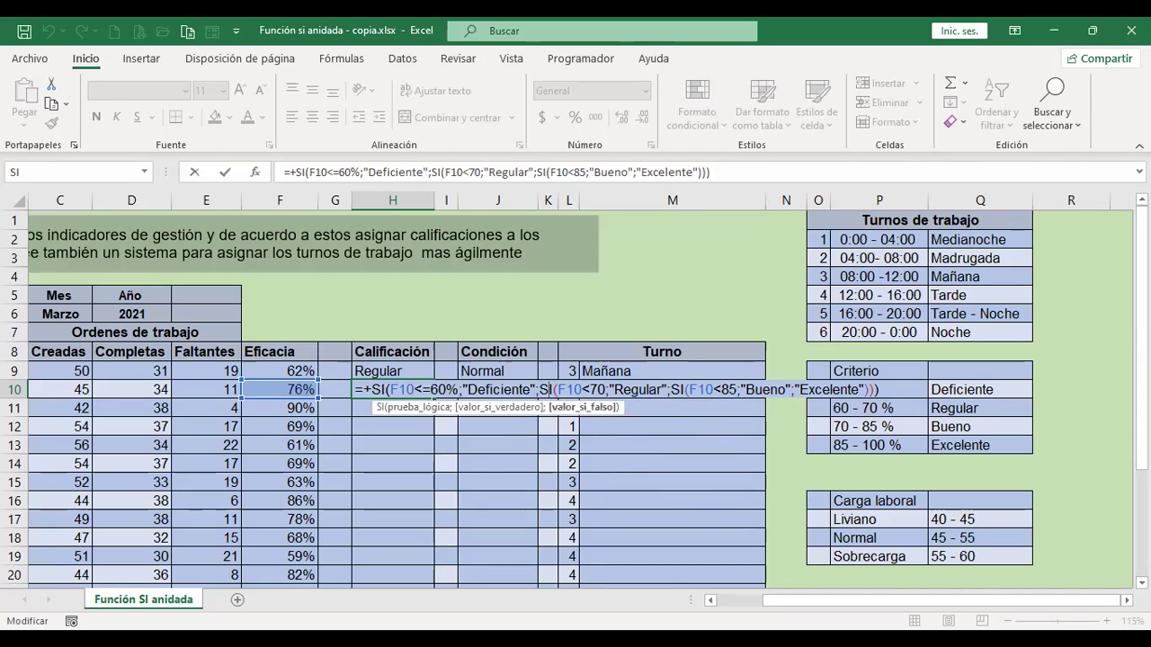
pyautogui.press('Right')
pyautogui.press('Right')
pyautogui.press('Right')
pyautogui.press('Right')
pyautogui.press('Right')
pyautogui.press('Right')
pyautogui.press('Right')
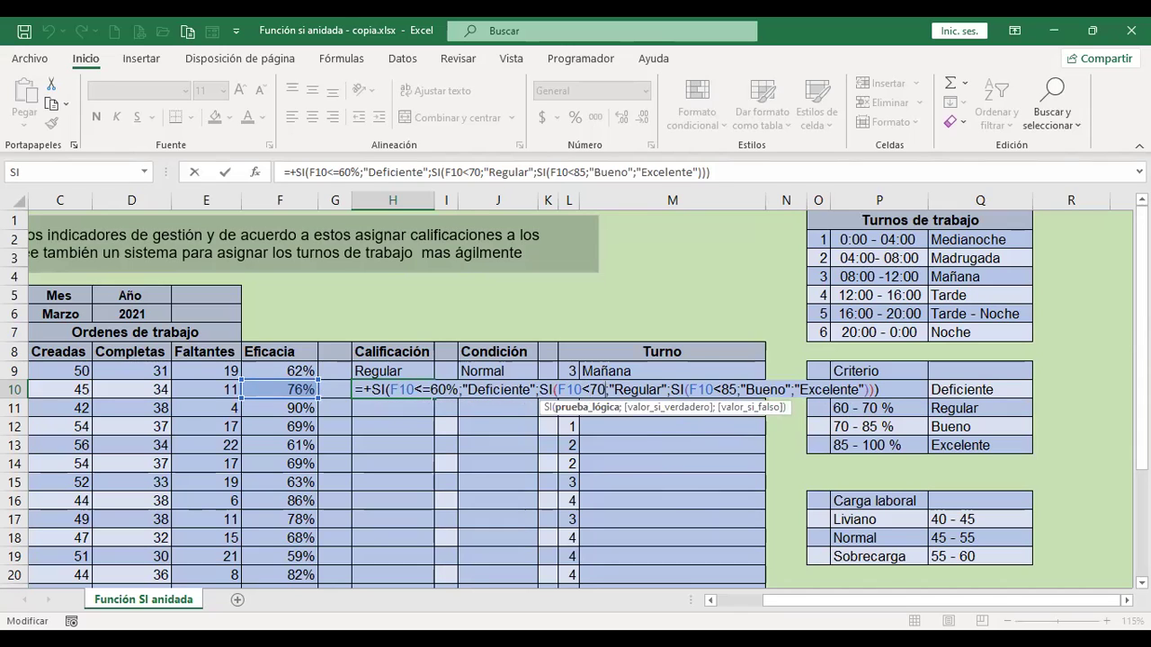
pyautogui.write('%')
# Make the third SI's limit in the H10 formula a percentage, so the test reads F10<85%
pyautogui.press('Right')
pyautogui.press('Right')
pyautogui.press('Right')
pyautogui.press('Right')
pyautogui.press('Right')
pyautogui.press('Right')
pyautogui.press('Right')
pyautogui.press('Right')
pyautogui.press('Right')
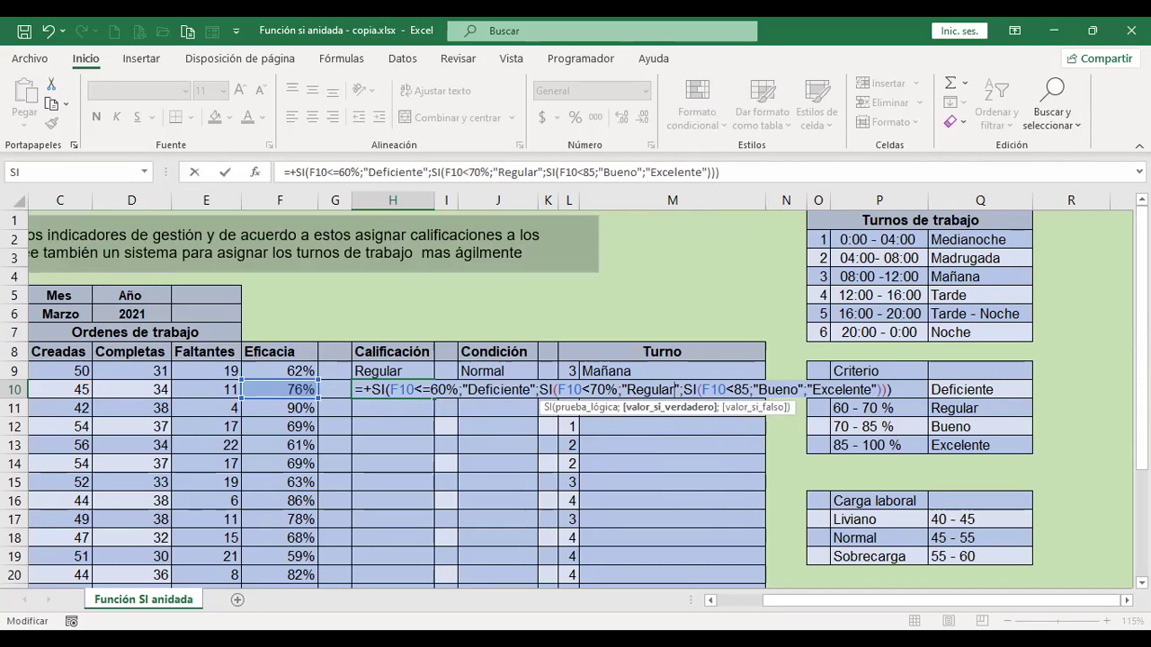
pyautogui.press('Right')
pyautogui.press('Right')
pyautogui.press('Right')
pyautogui.press('Right')
pyautogui.press('Right')
pyautogui.press('Right')
pyautogui.press('Right')
pyautogui.press('Right')
pyautogui.press('Right')
pyautogui.press('Right')
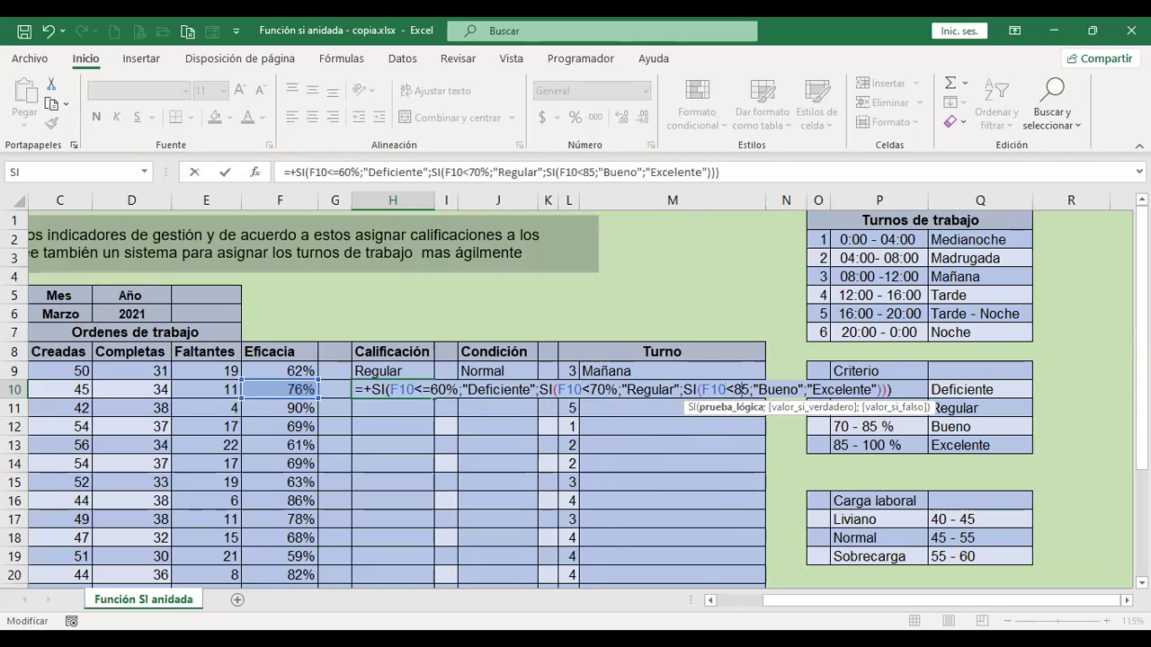
pyautogui.write('%')
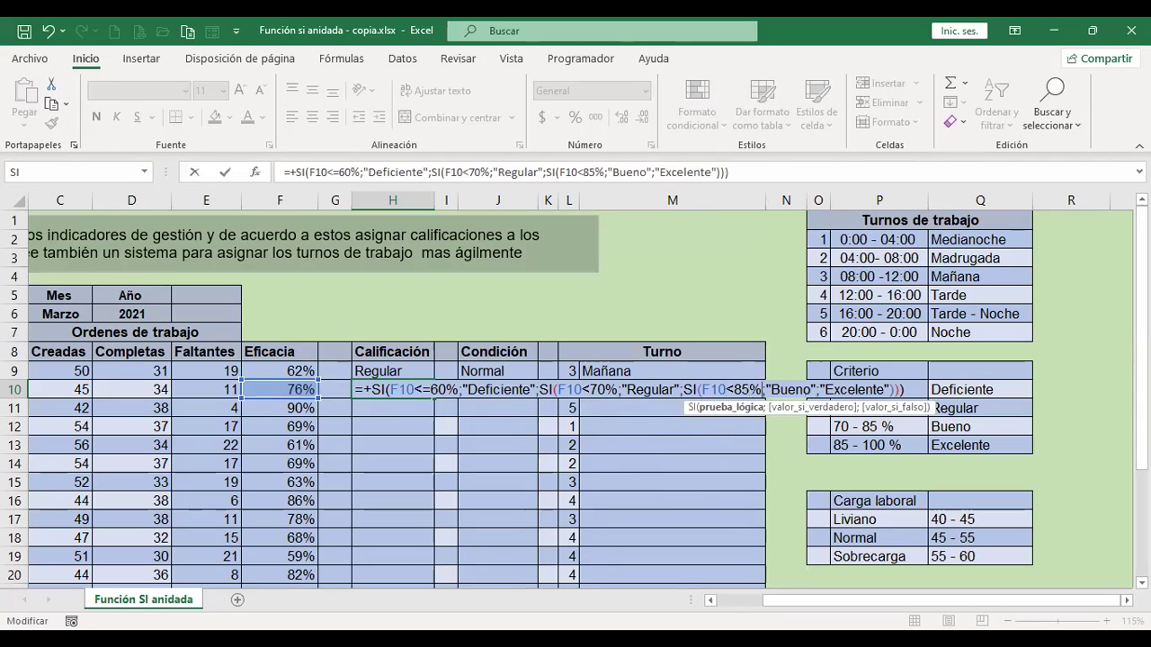
# Change the second and third tests in the H10 formula to F10<=70% and F10<=85%, and enter the formula
pyautogui.click(765, 390)
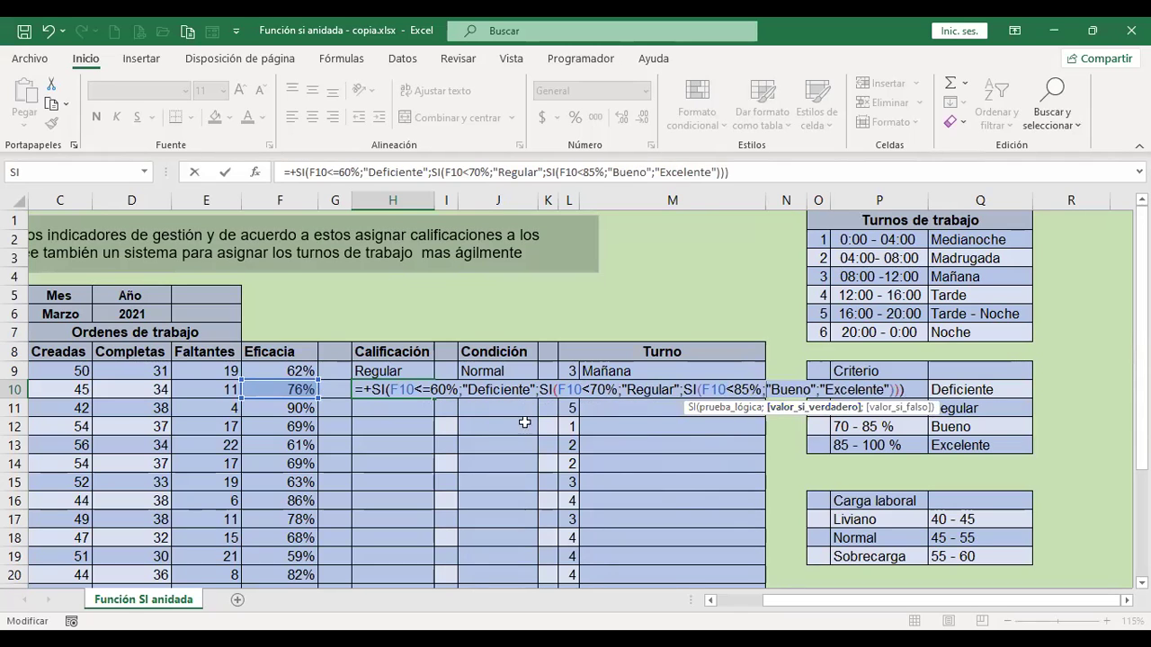
pyautogui.click(438, 390)
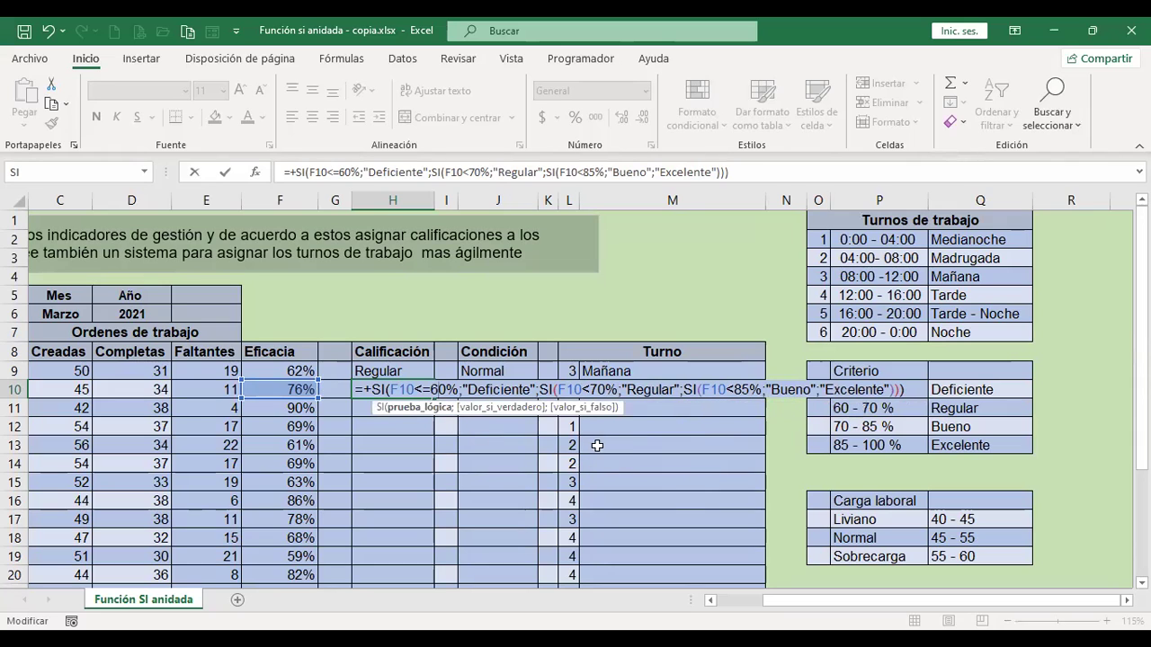
pyautogui.click(590, 389)
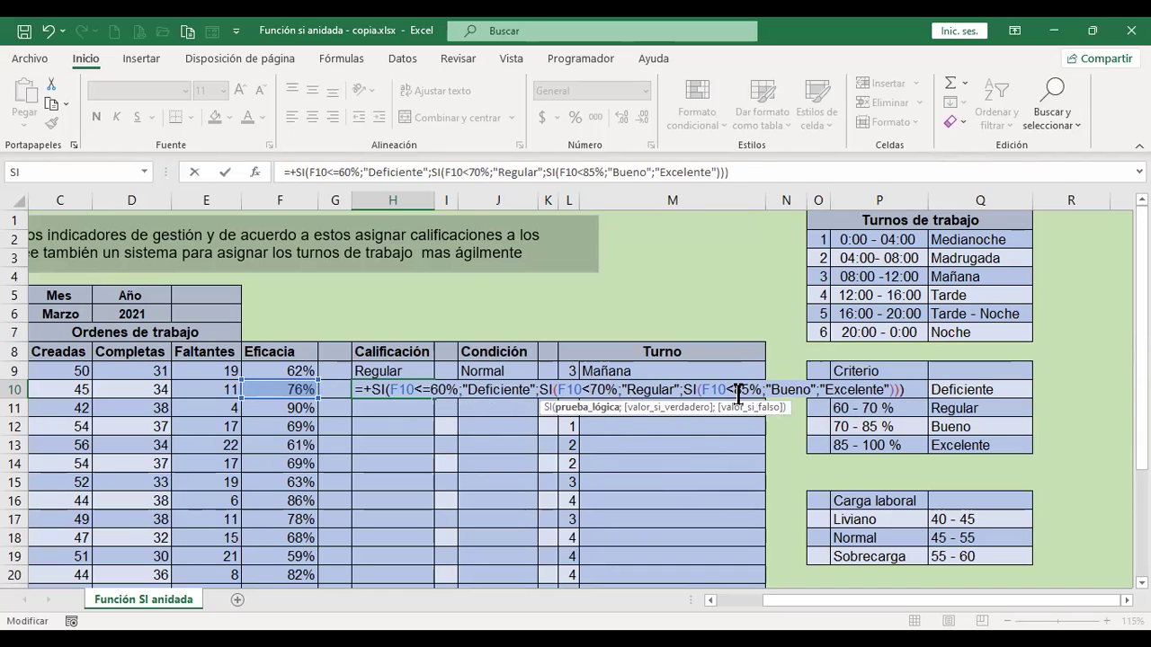
pyautogui.write('=')
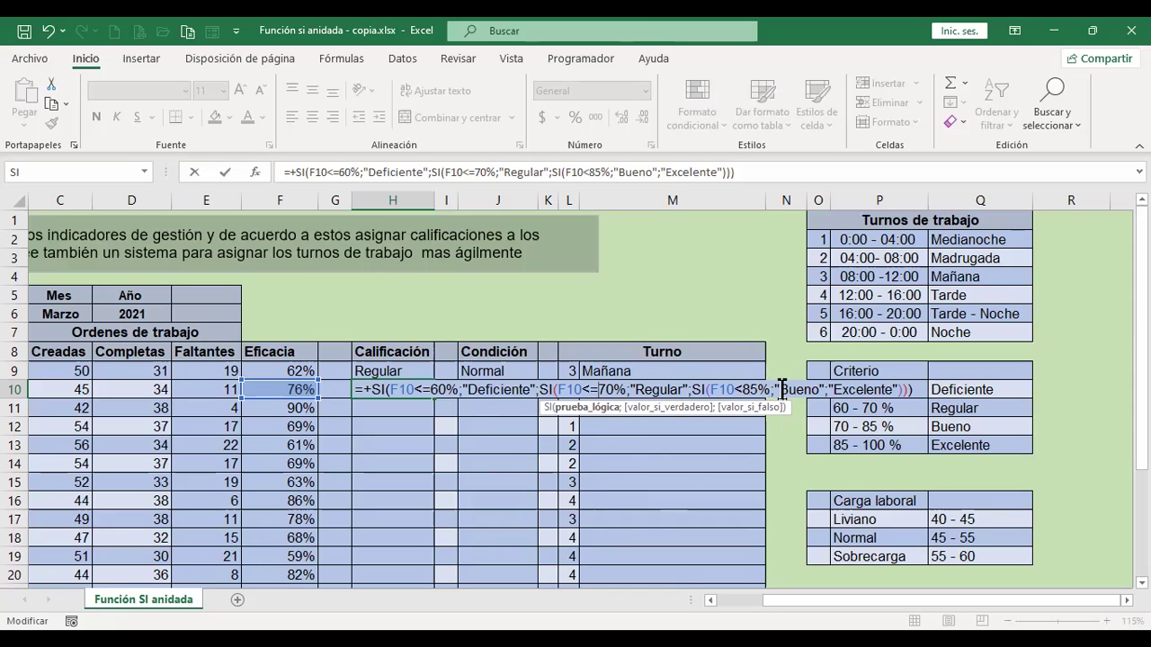
pyautogui.click(744, 388)
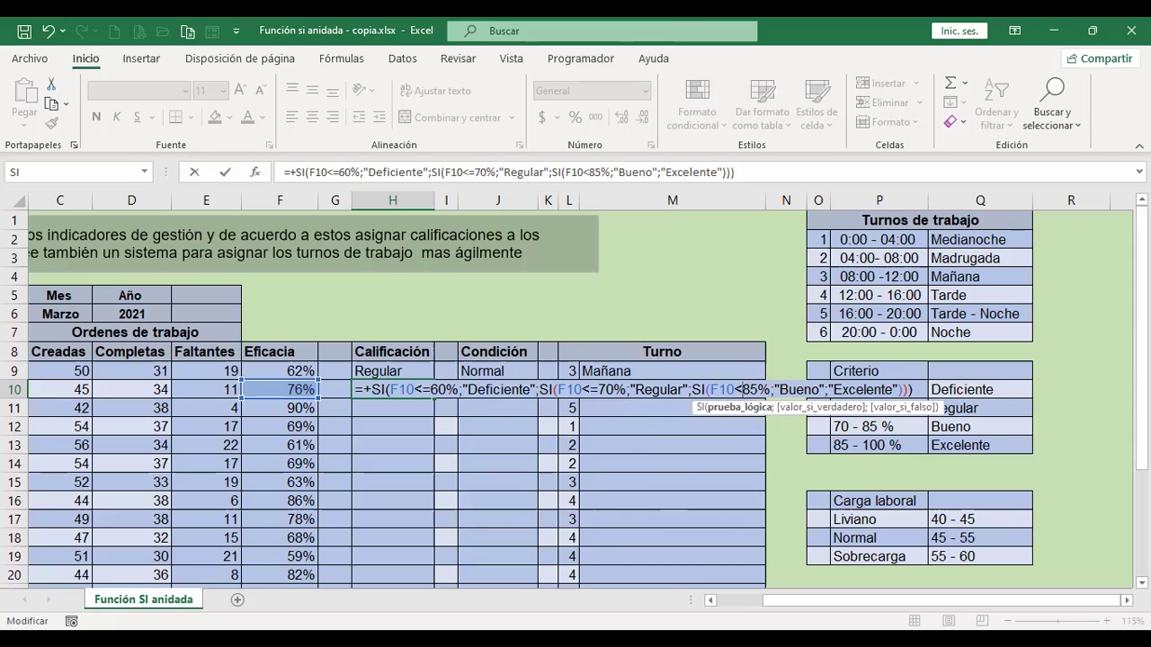
pyautogui.write('=')
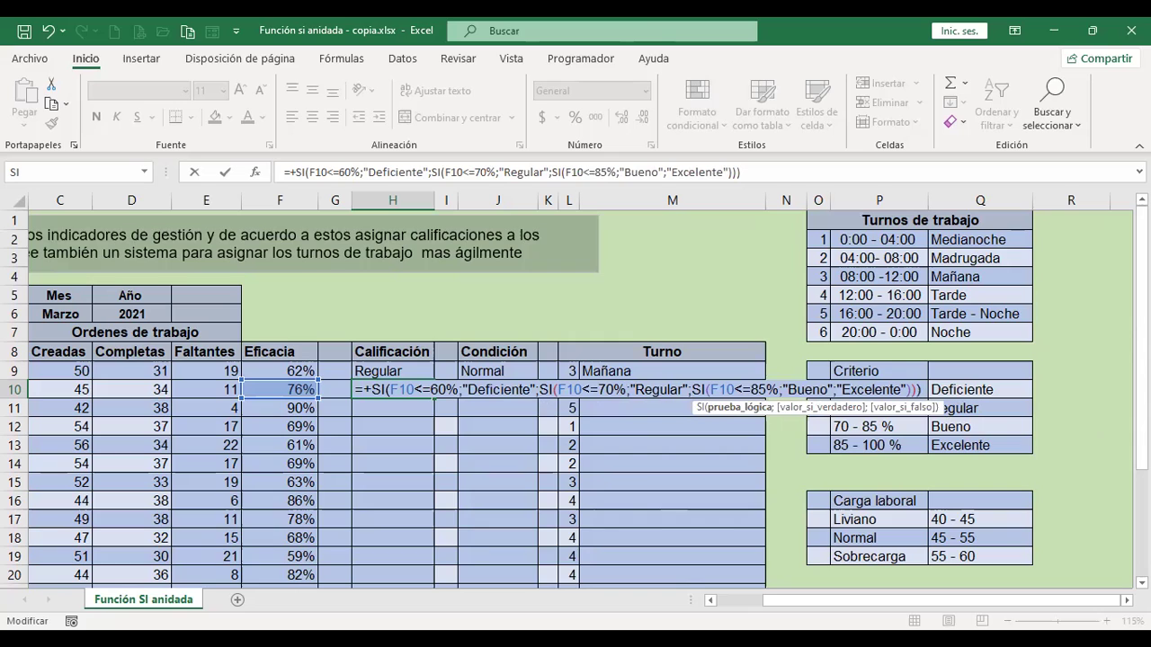
pyautogui.click(808, 387)
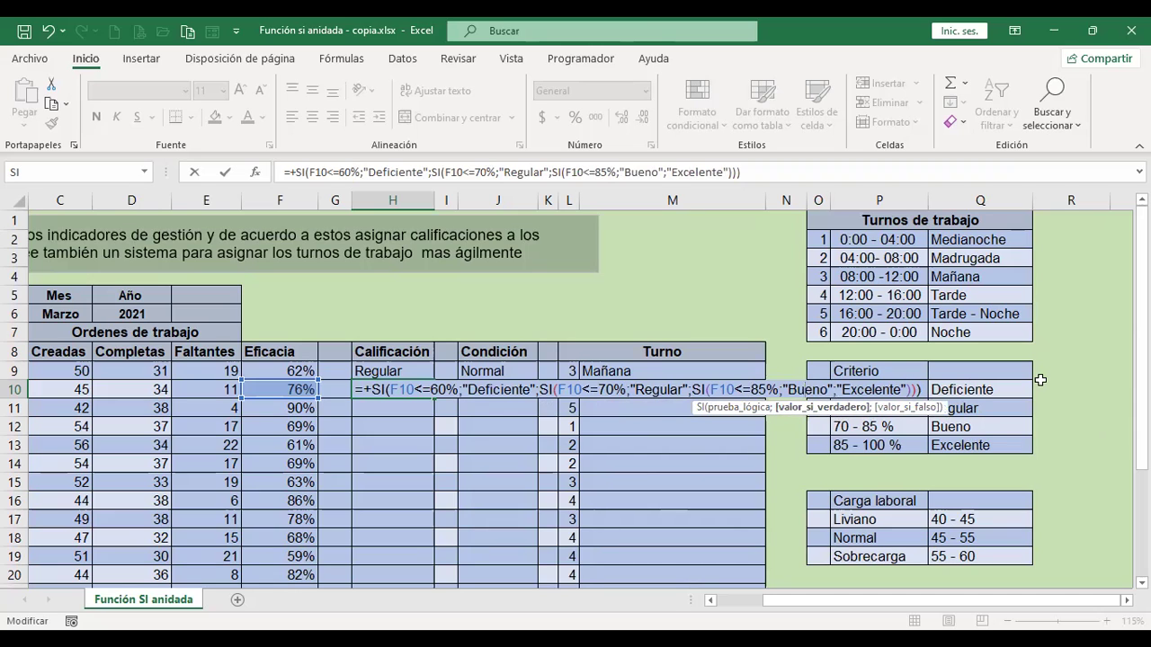
pyautogui.press('Return')
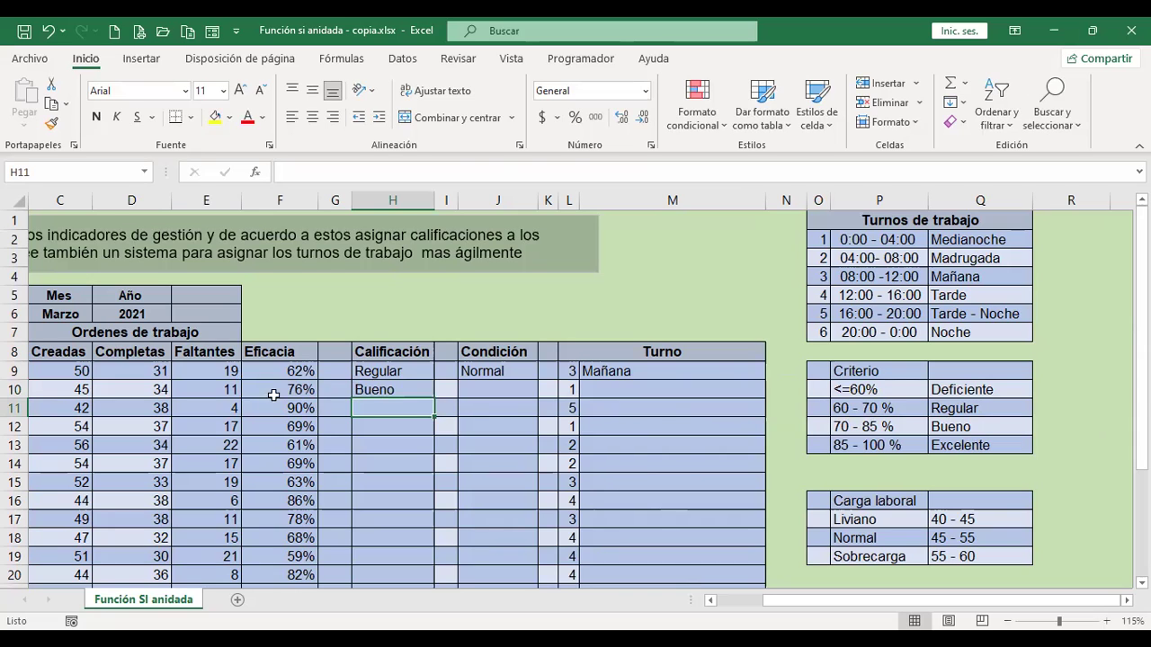
# Compare how the nested SI formulas in H10 and H9 handle the Excelente case
pyautogui.click(379, 387)
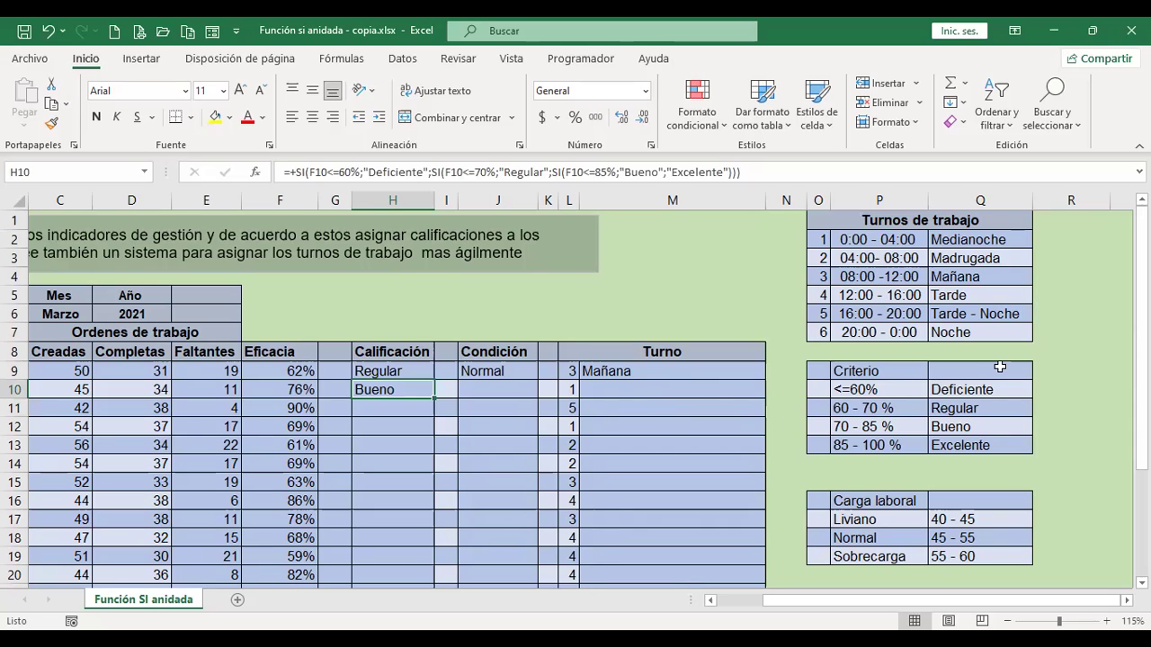
pyautogui.press('F2')
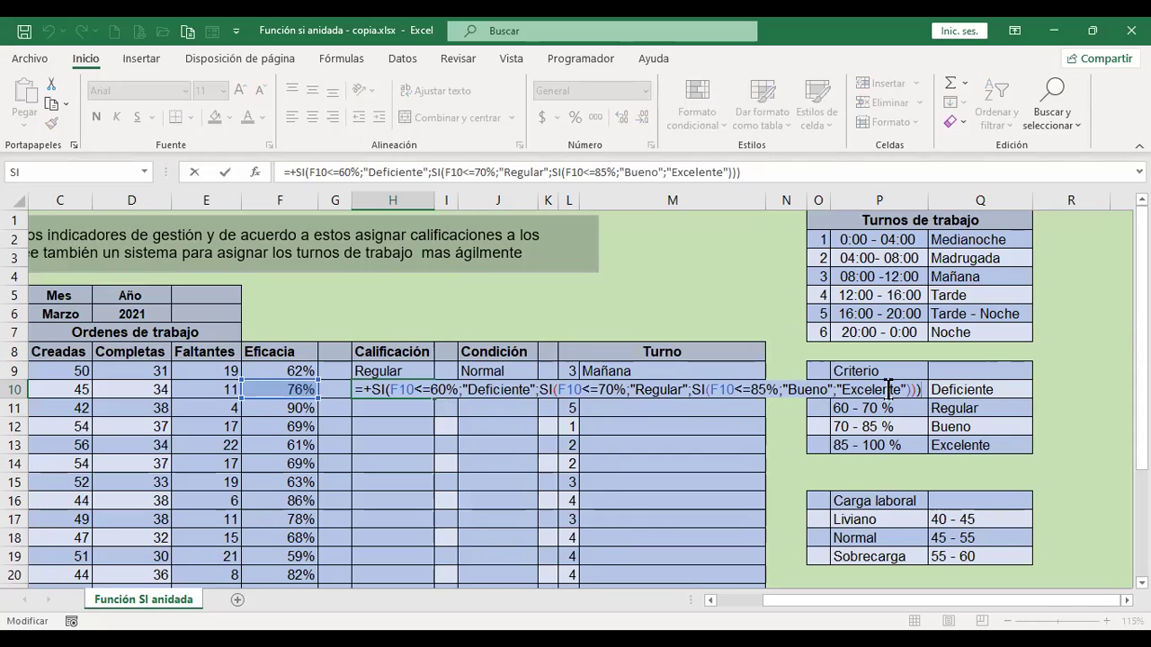
pyautogui.press('Left')
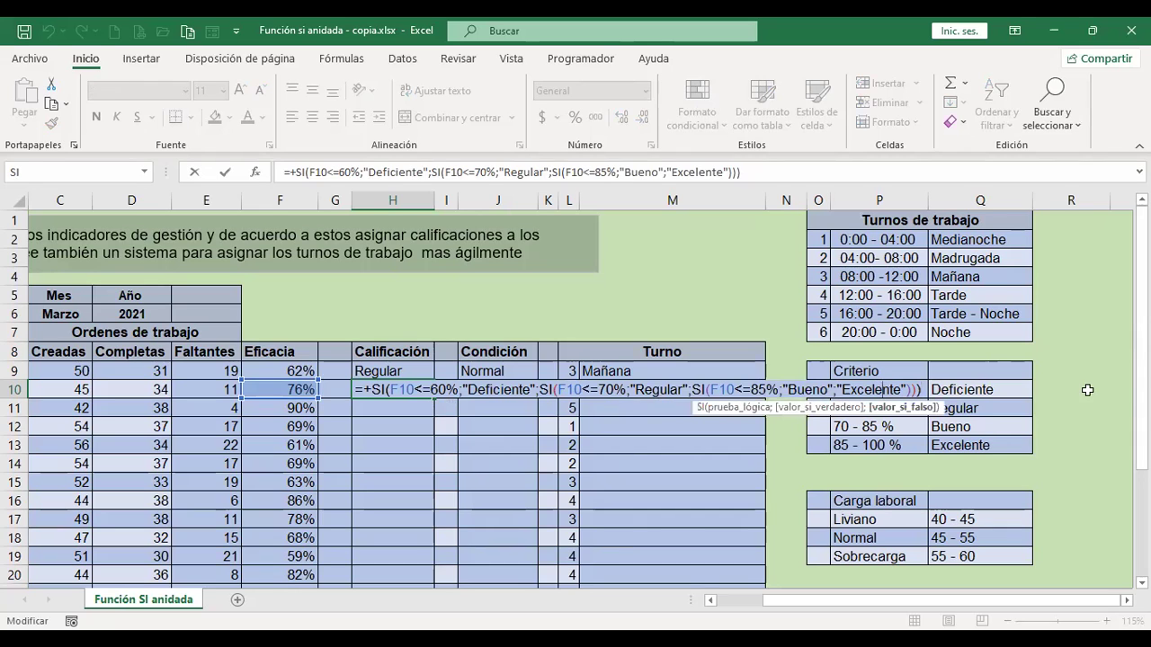
pyautogui.hotkey('shift', 'Return')
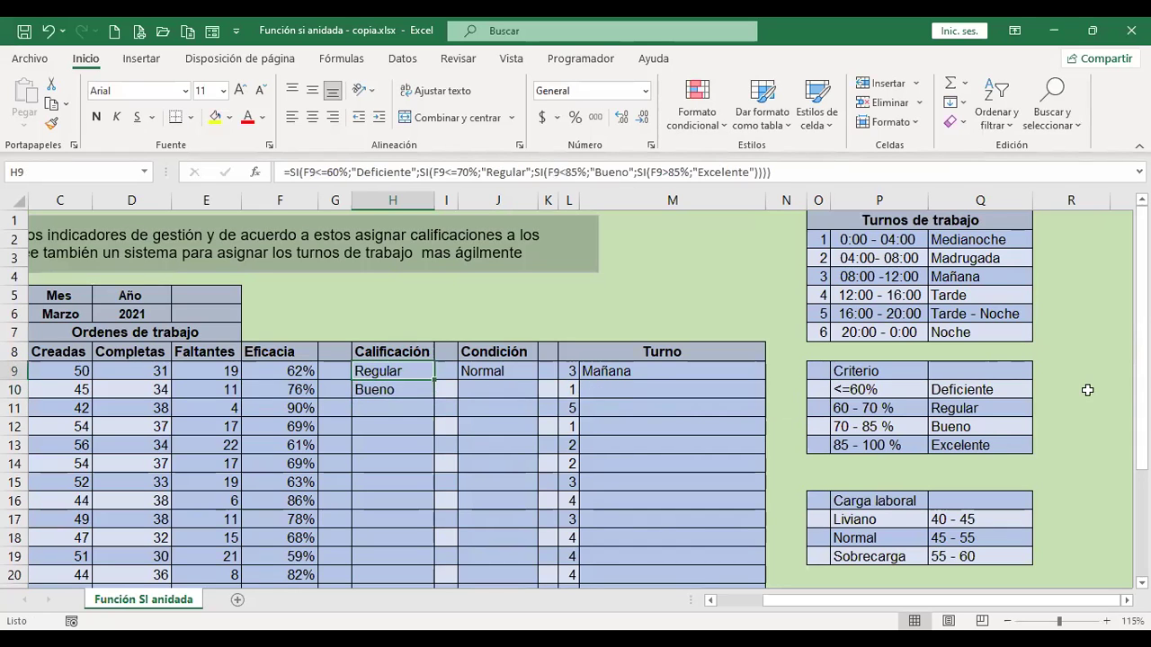
pyautogui.press('F2')
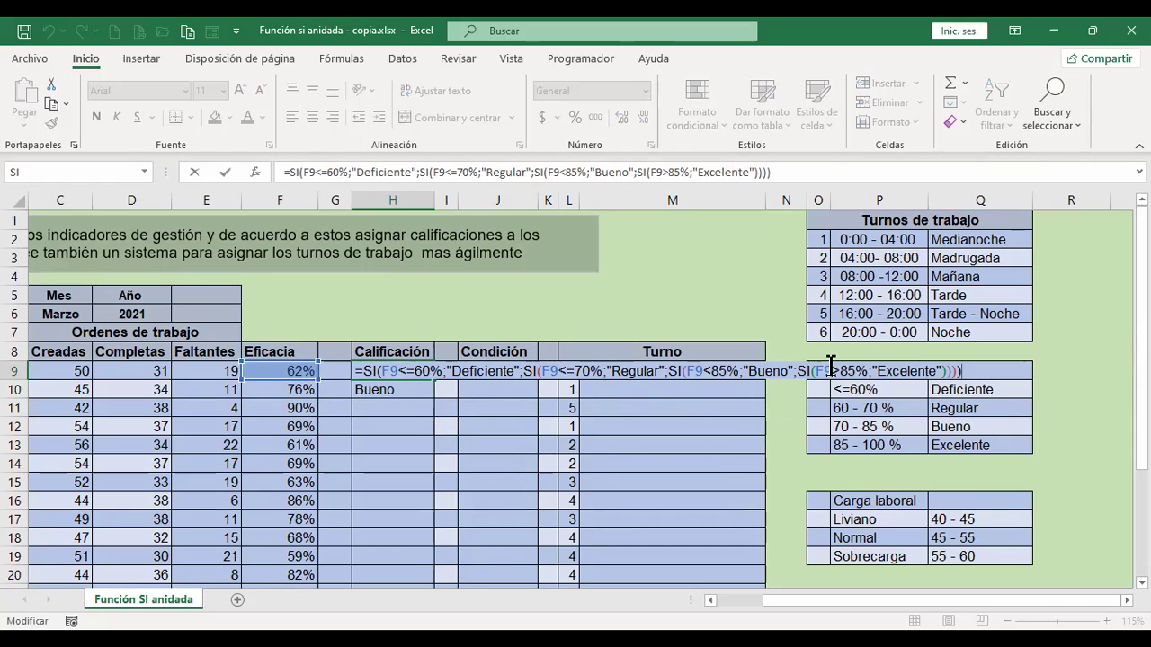
pyautogui.press('Return')
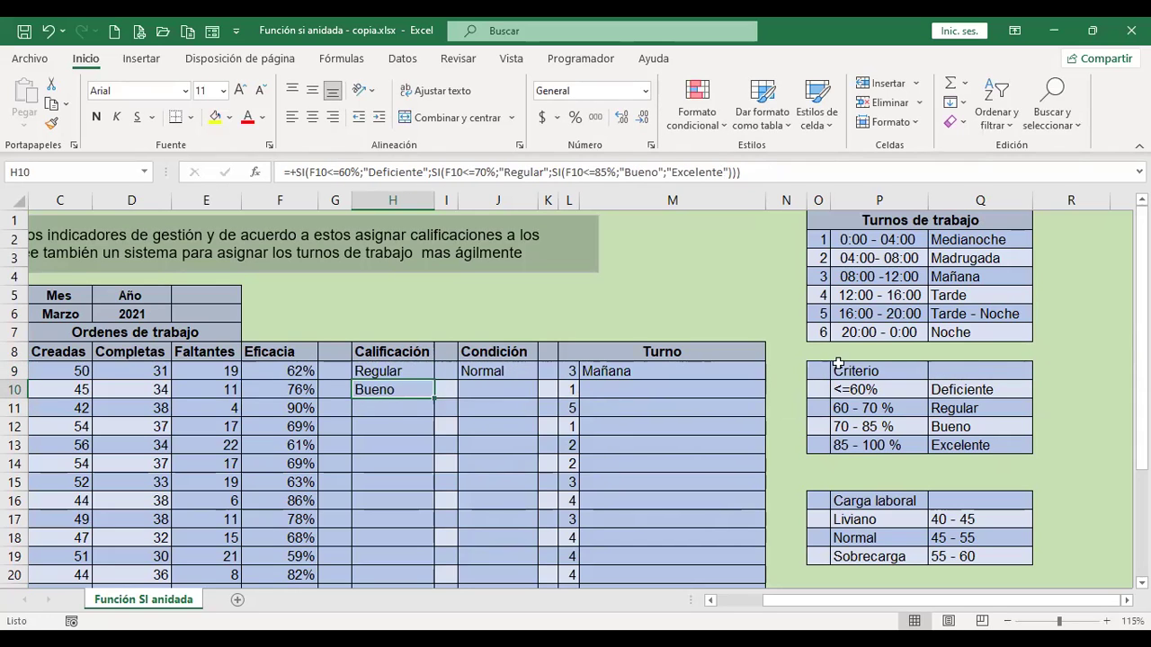
pyautogui.press('F2')
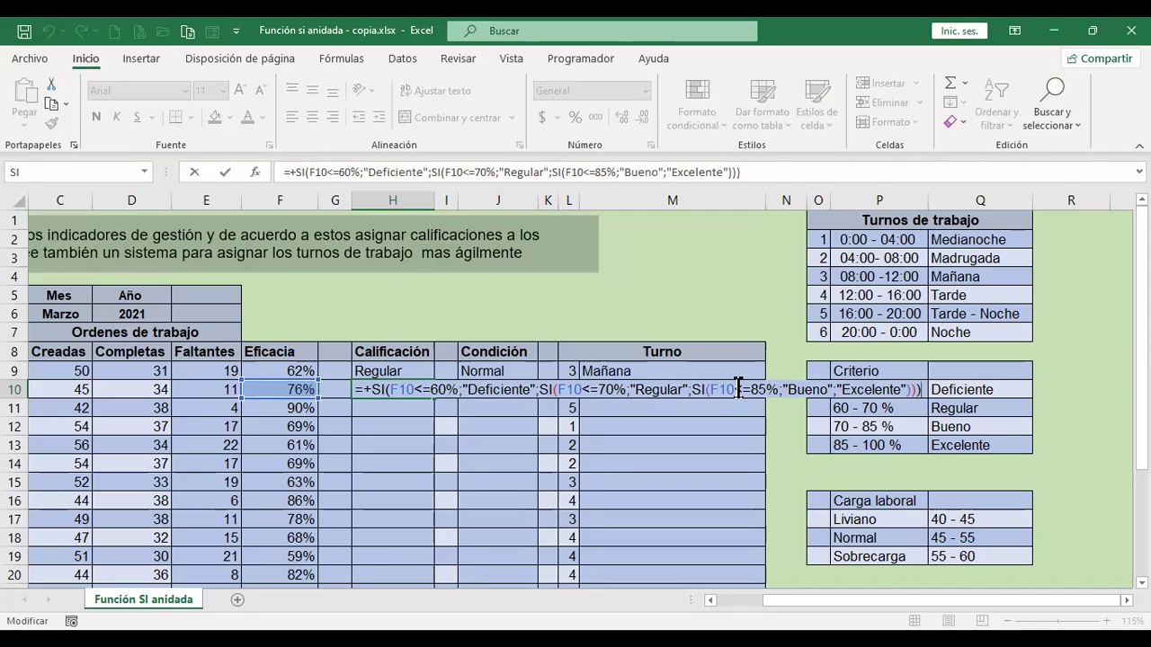
pyautogui.press('Return')
# Fill the H10 Calificación formula down the column through H28
pyautogui.click(419, 396)
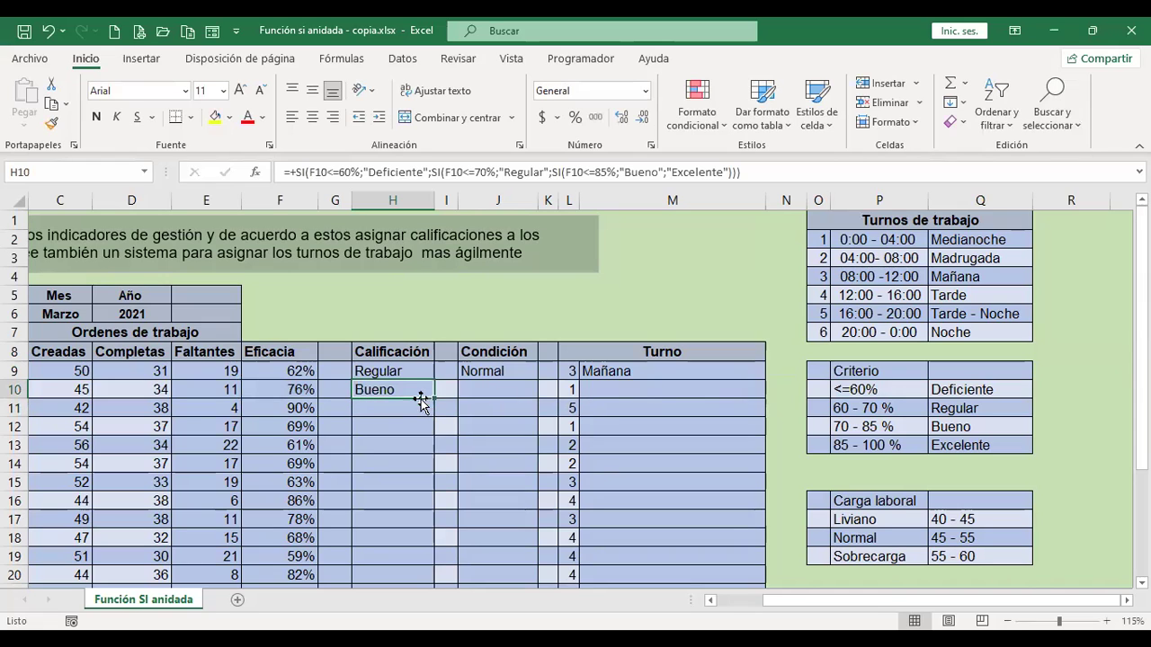
pyautogui.moveTo(435, 398); pyautogui.dragTo(406, 411)
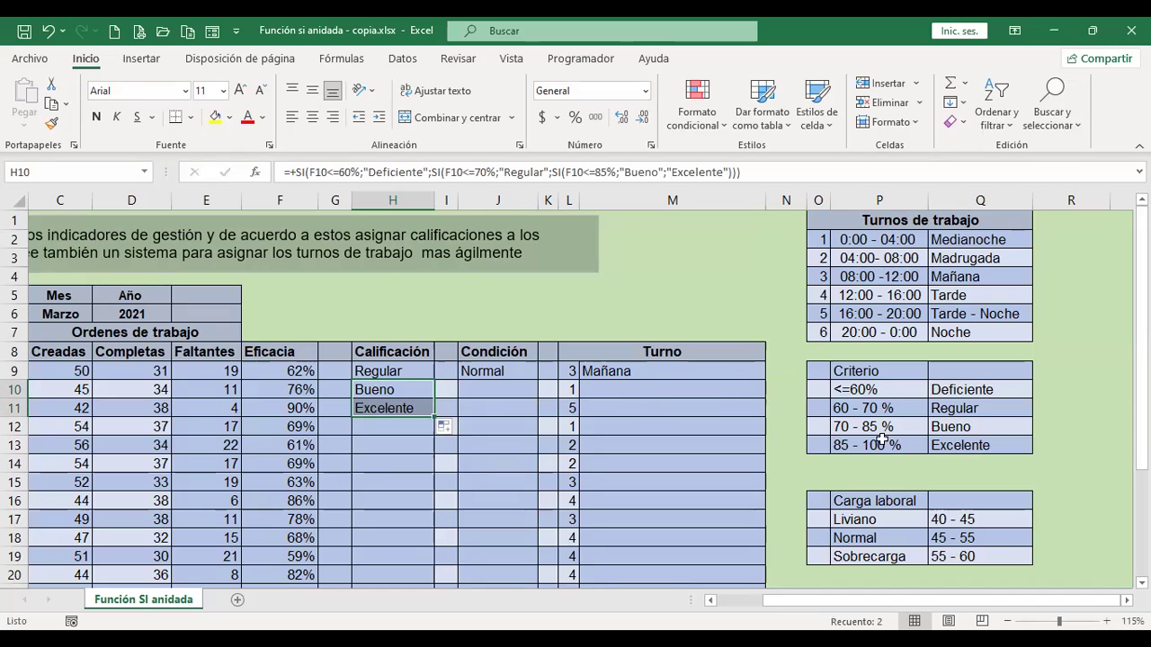
pyautogui.moveTo(435, 415); pyautogui.dragTo(426, 437)
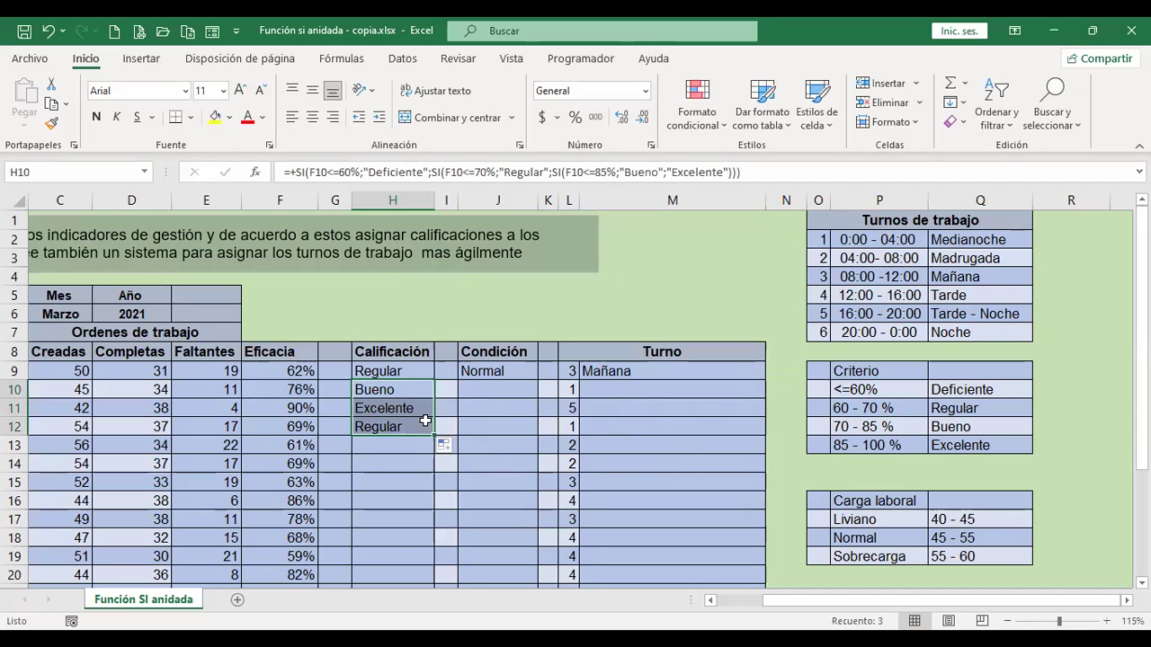
pyautogui.moveTo(435, 445); pyautogui.dragTo(441, 477)
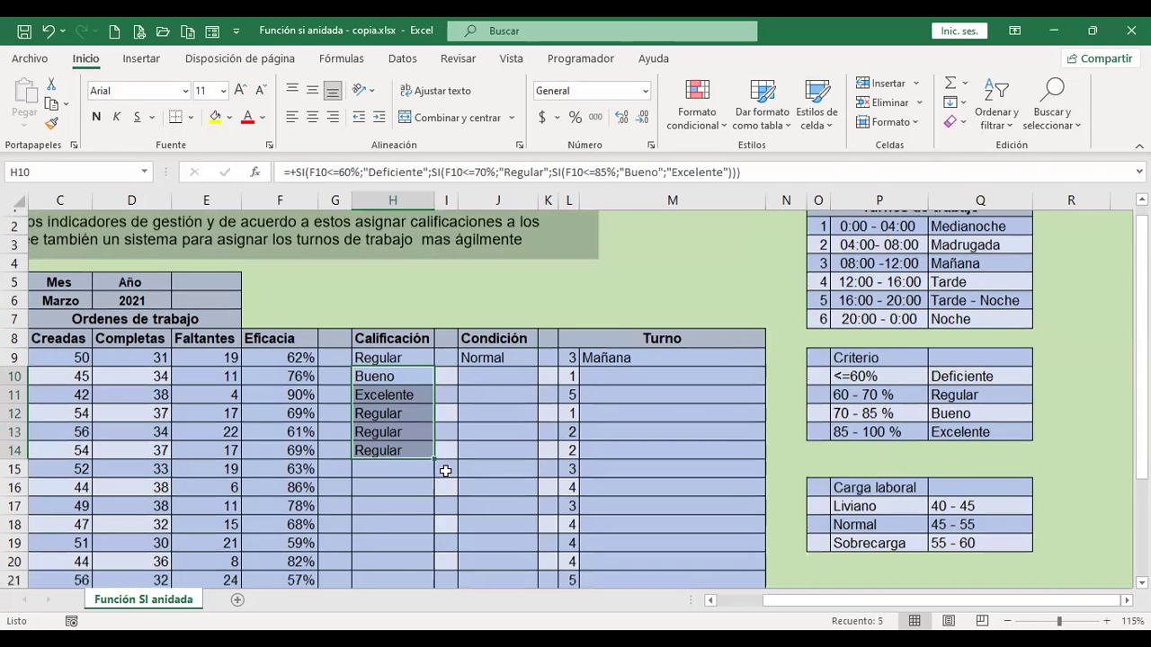
pyautogui.scroll(-1, 444, 470)
pyautogui.moveTo(432, 415); pyautogui.dragTo(432, 481)
pyautogui.scroll(-2, 432, 465)
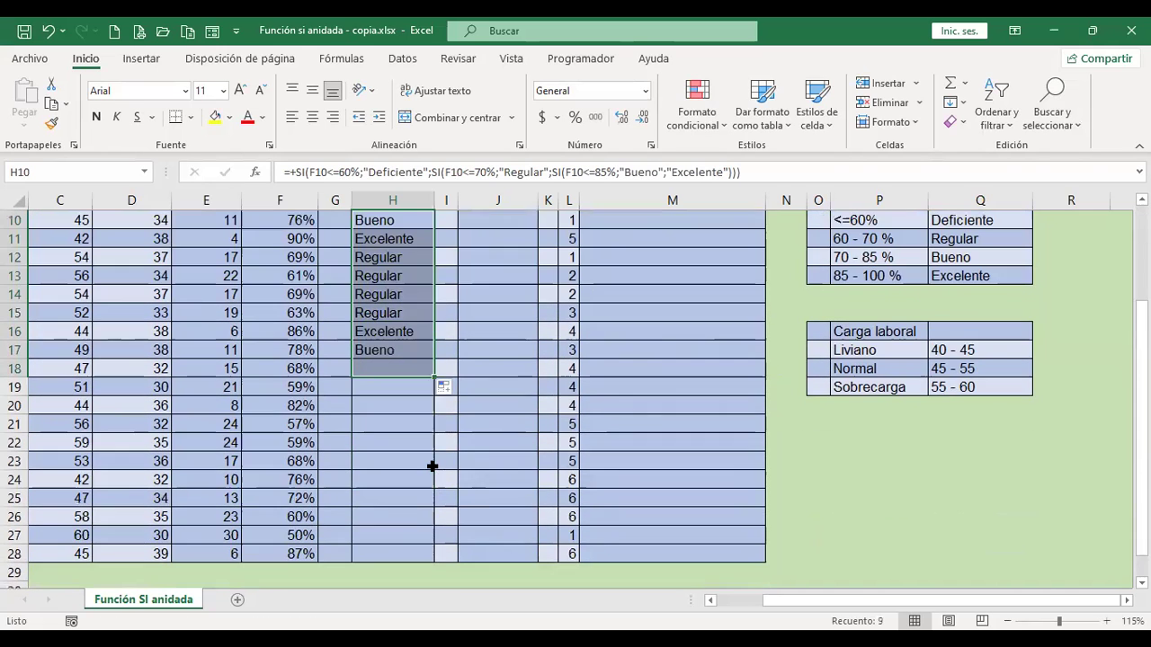
pyautogui.moveTo(437, 379); pyautogui.dragTo(437, 554)
pyautogui.scroll(2, 520, 450)
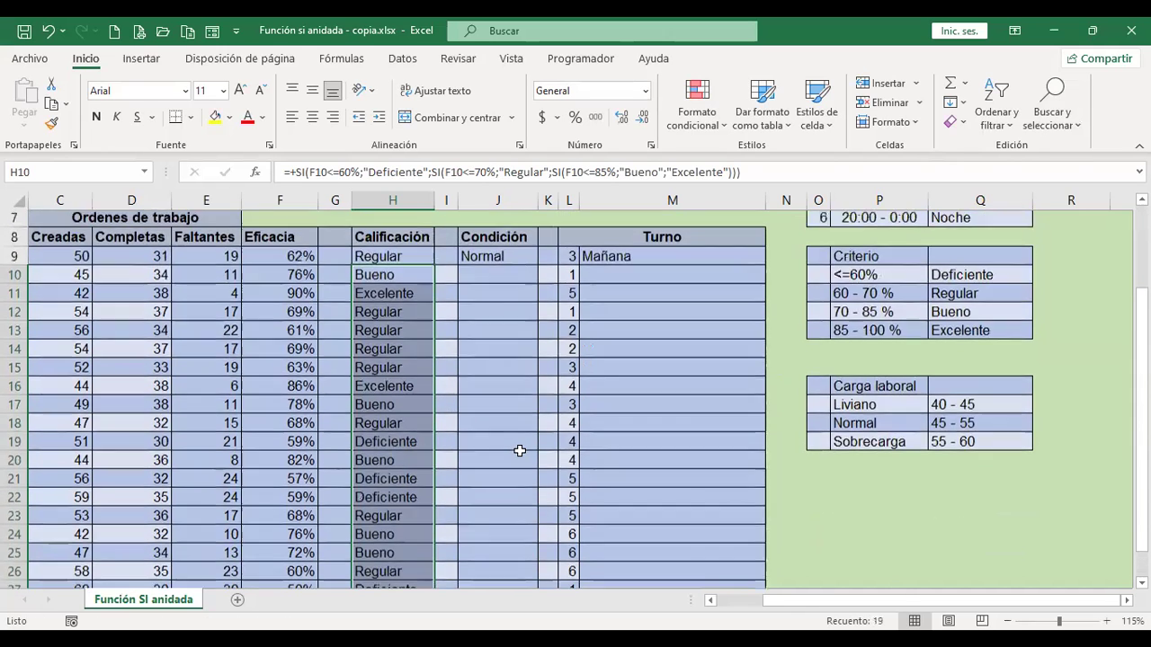
# Review the fourth SI in the H9 formula against the closing value-if-false argument in H10
pyautogui.click(401, 334)
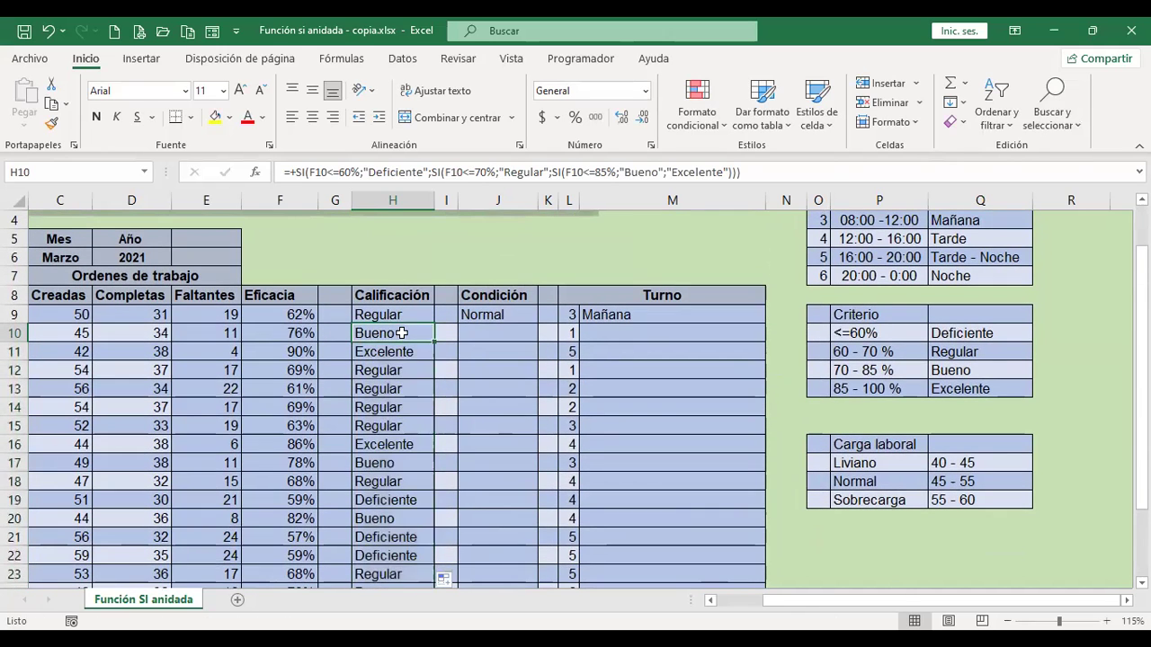
pyautogui.click(406, 313)
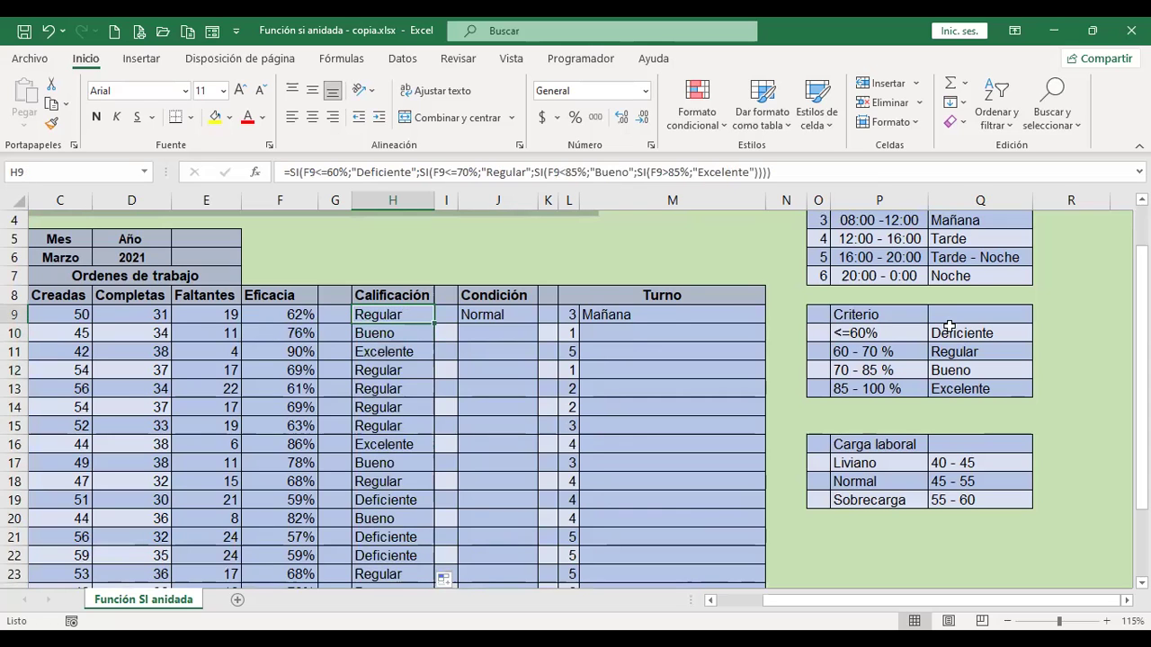
pyautogui.press('F2')
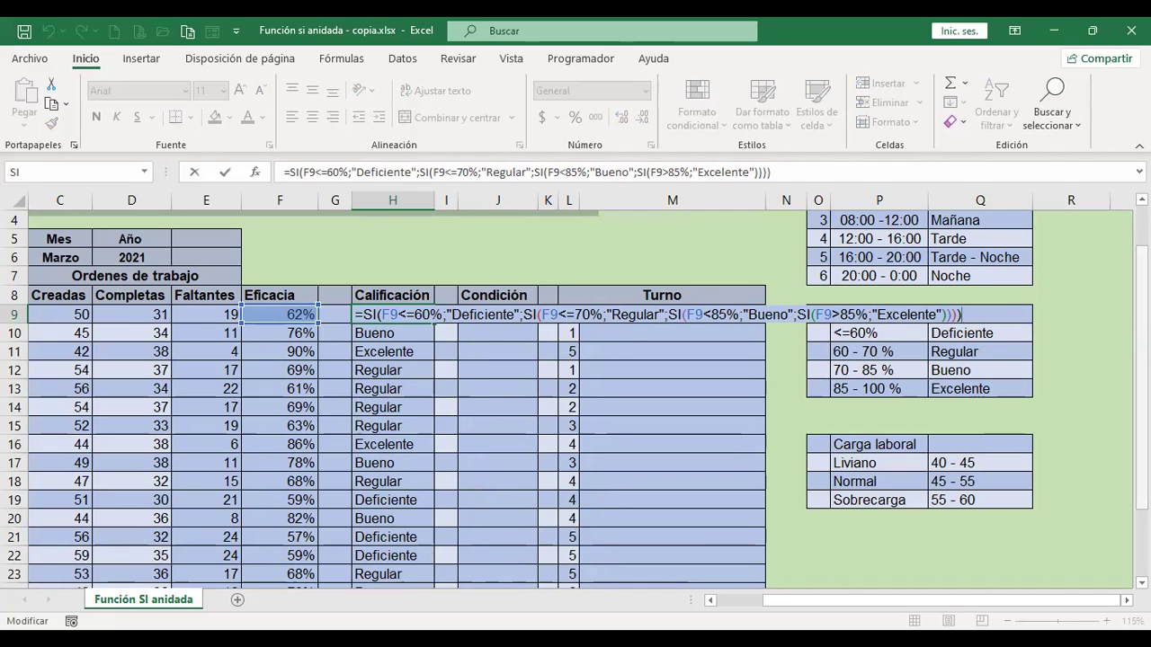
pyautogui.press('Return')
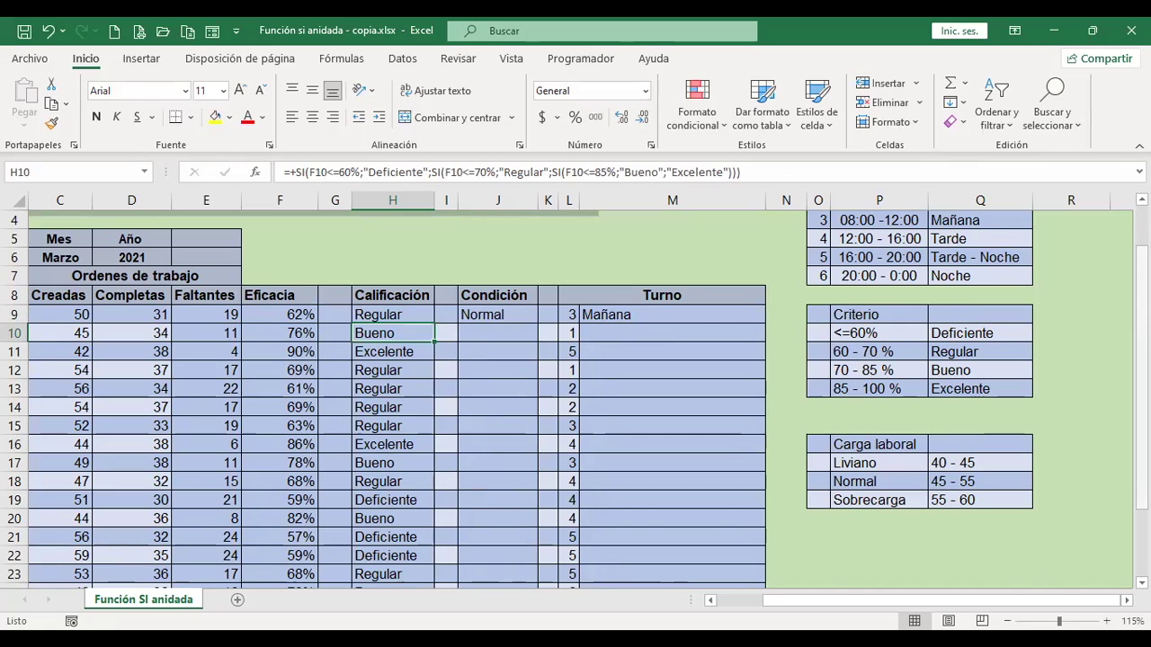
pyautogui.press('F2')
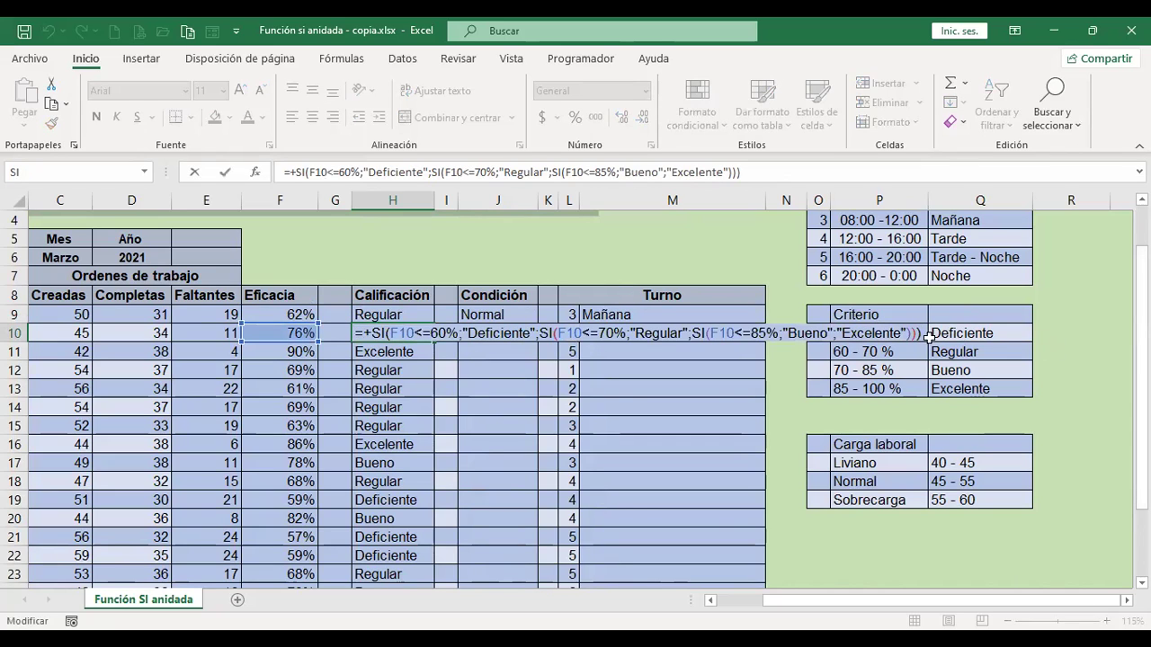
pyautogui.click(888, 338)
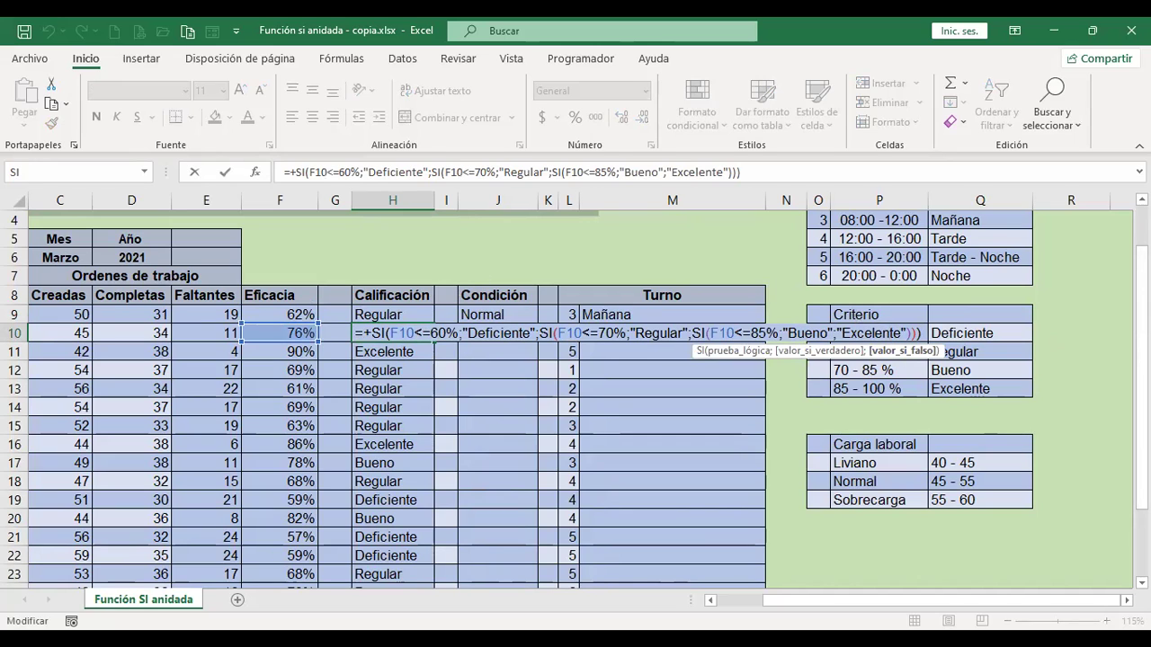
pyautogui.press('Return')
# Check the filled Calificación results down to the last row and the formula in H28
pyautogui.scroll(-2, 431, 430)
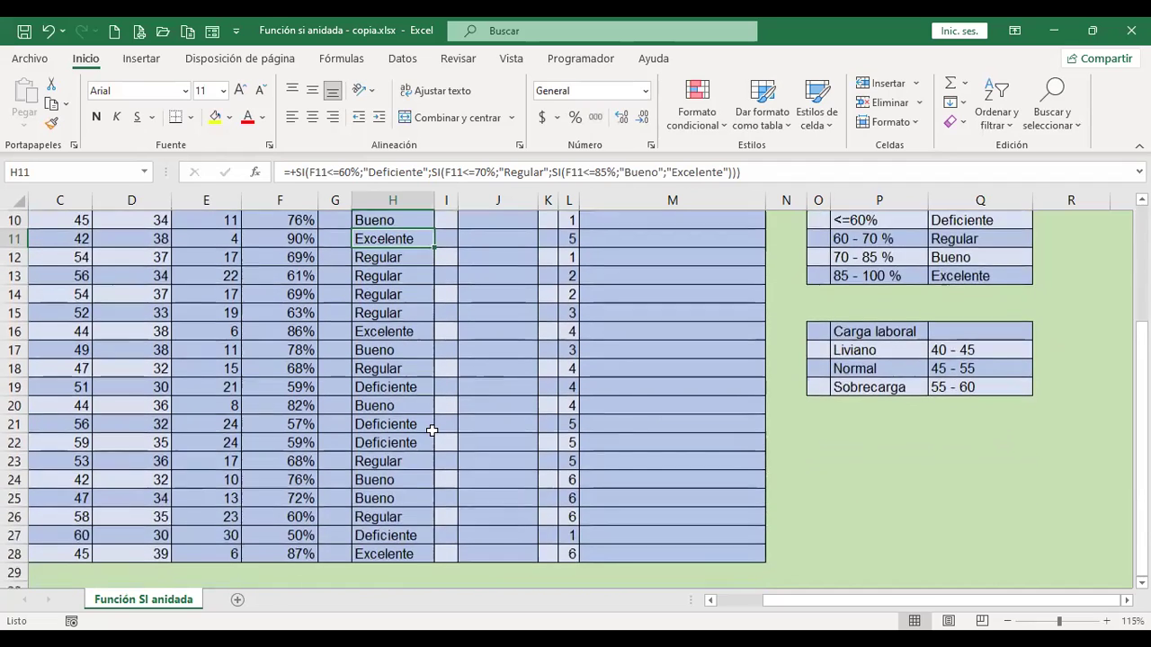
pyautogui.scroll(-2, 431, 431)
pyautogui.click(387, 442)
pyautogui.scroll(1, 442, 461)
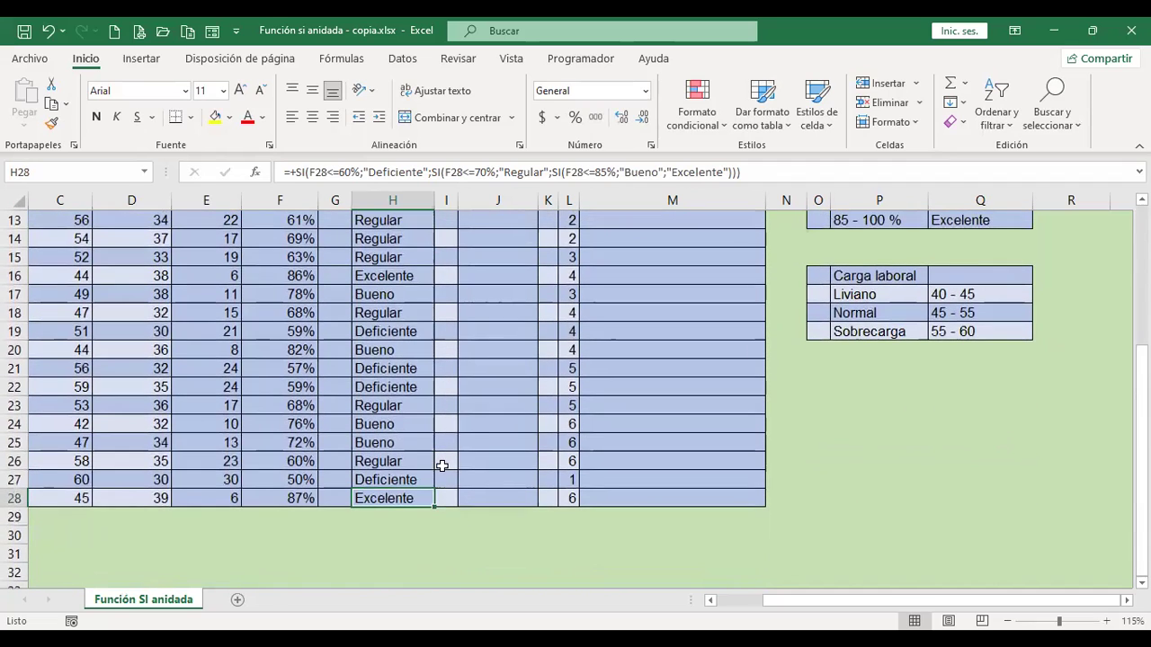
pyautogui.scroll(1, 442, 465)
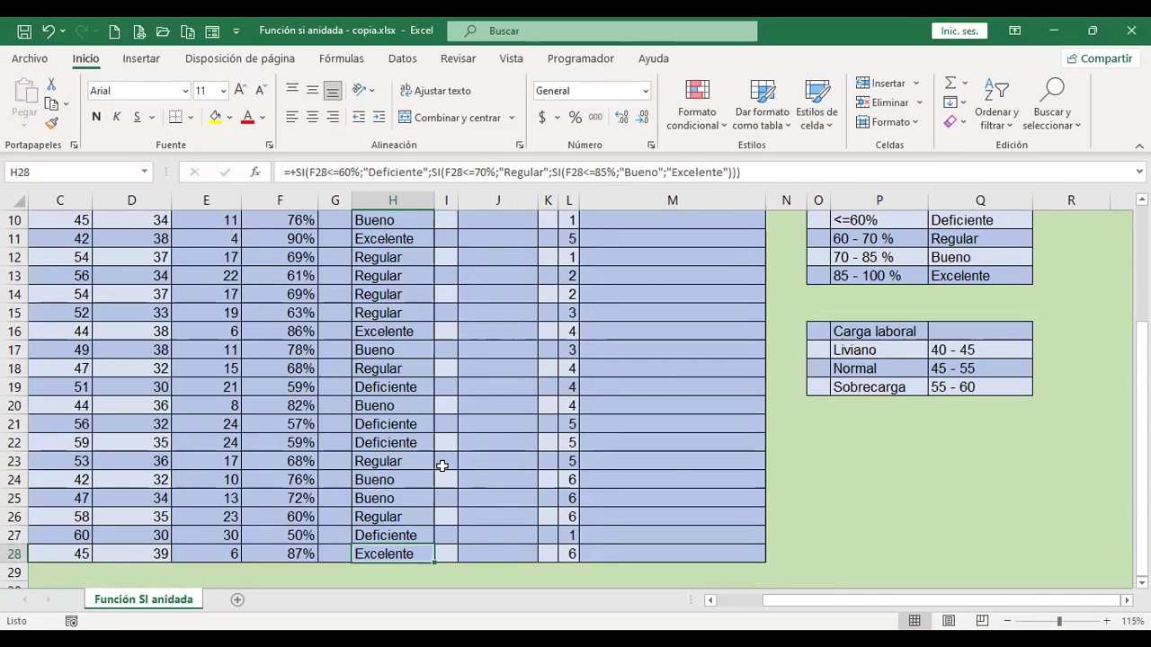
pyautogui.scroll(2, 410, 560)
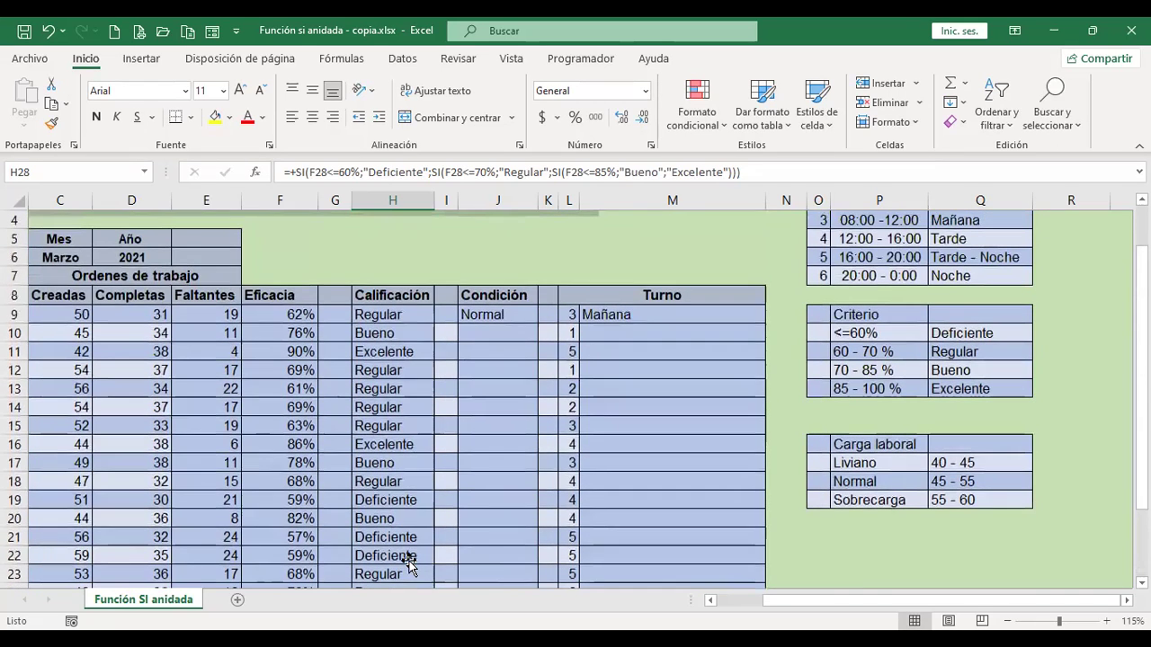
# Open the Condición formula in J9 and compare its conditions with the Carga laboral ranges
pyautogui.click(517, 313)
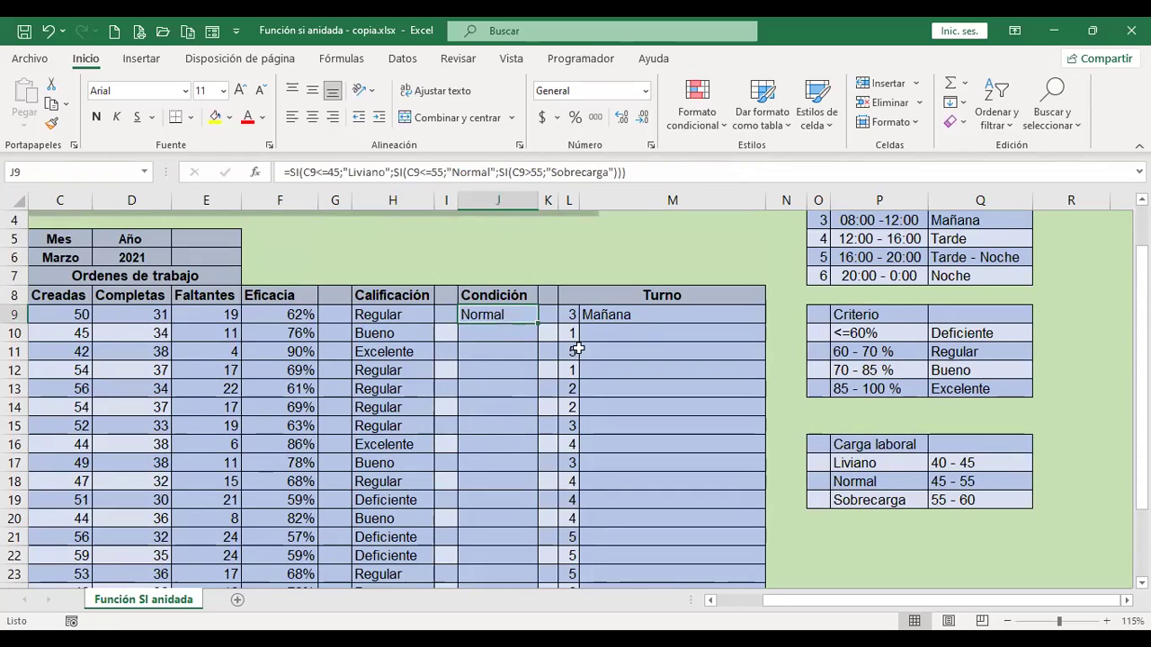
pyautogui.scroll(1, 577, 349)
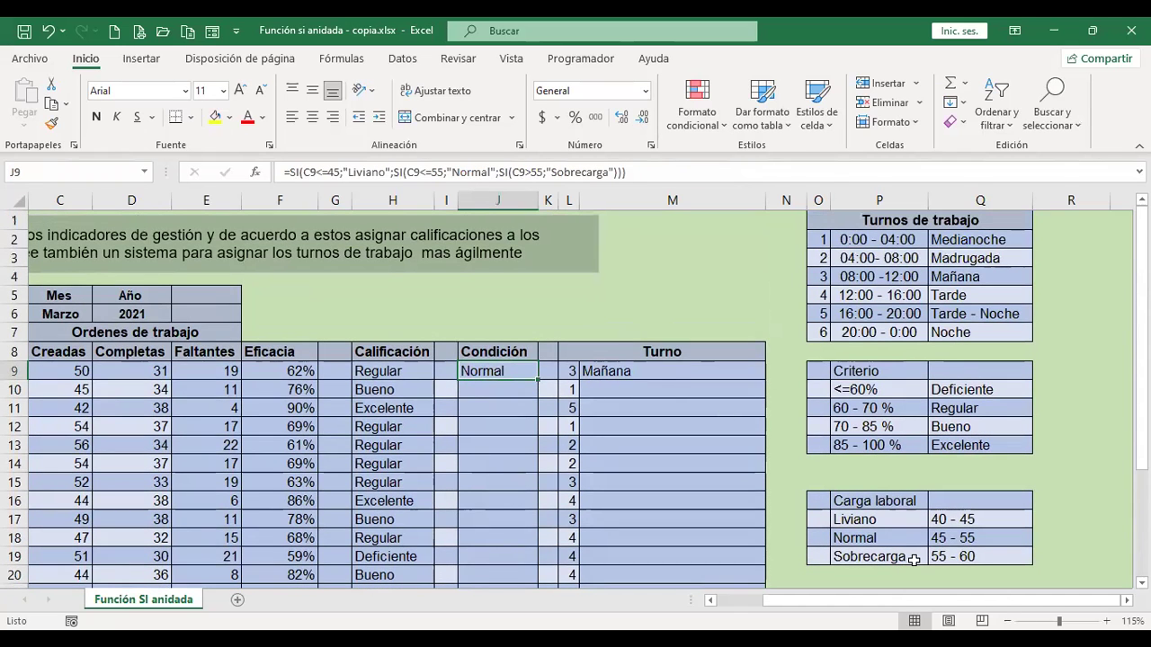
pyautogui.scroll(-1, 913, 559)
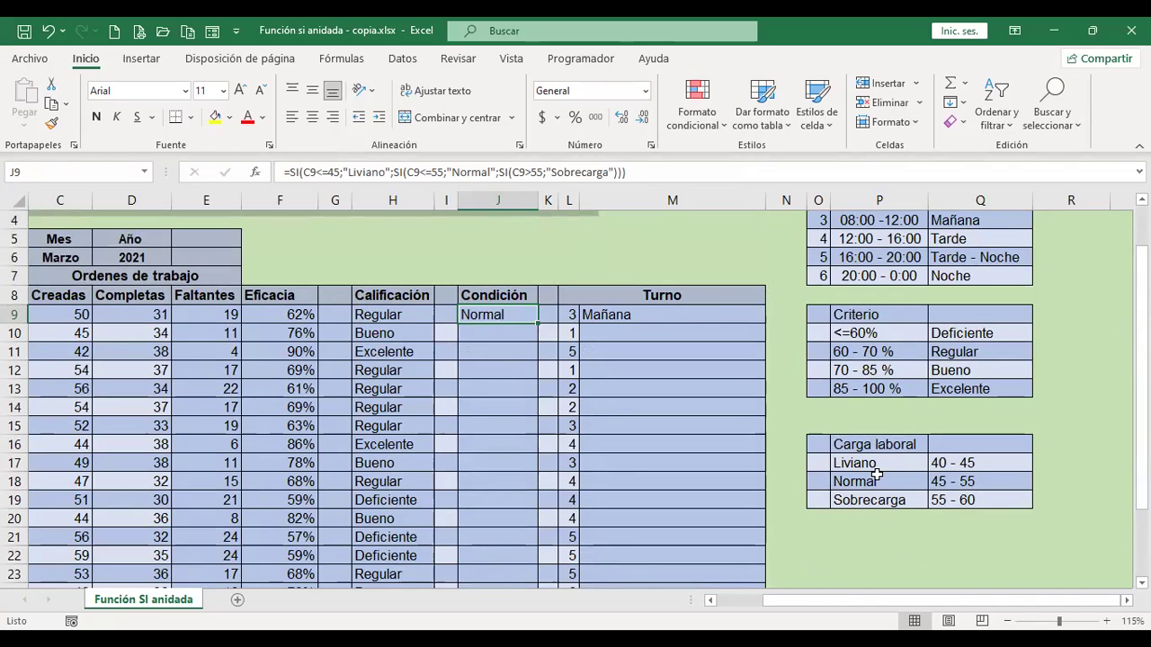
pyautogui.press('F2')
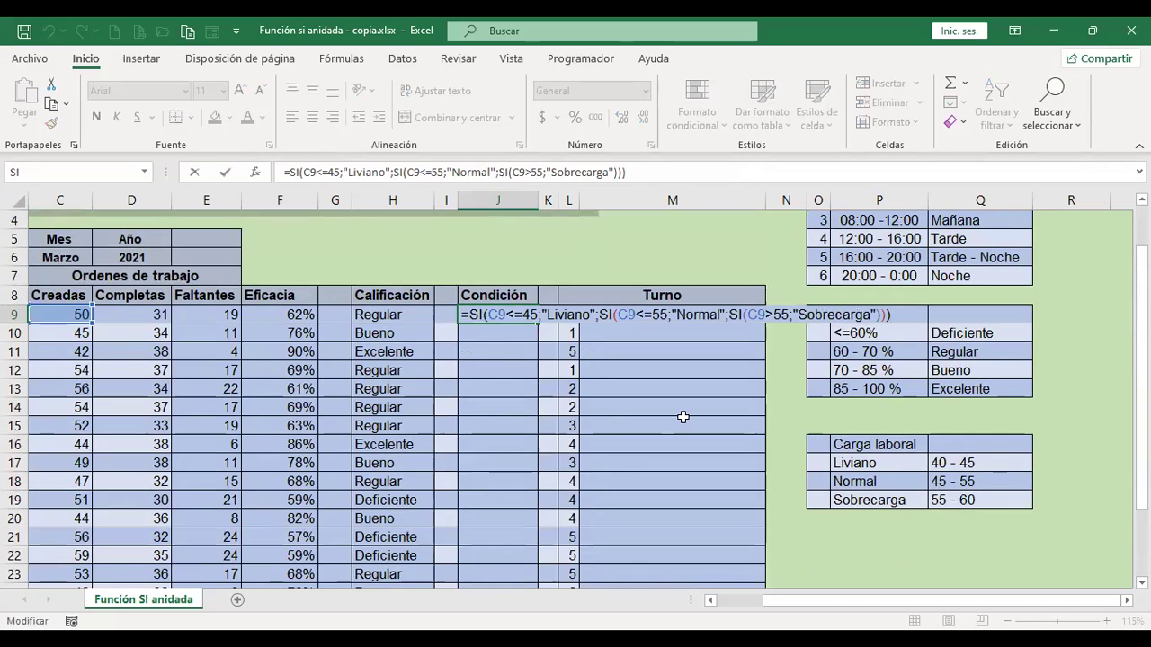
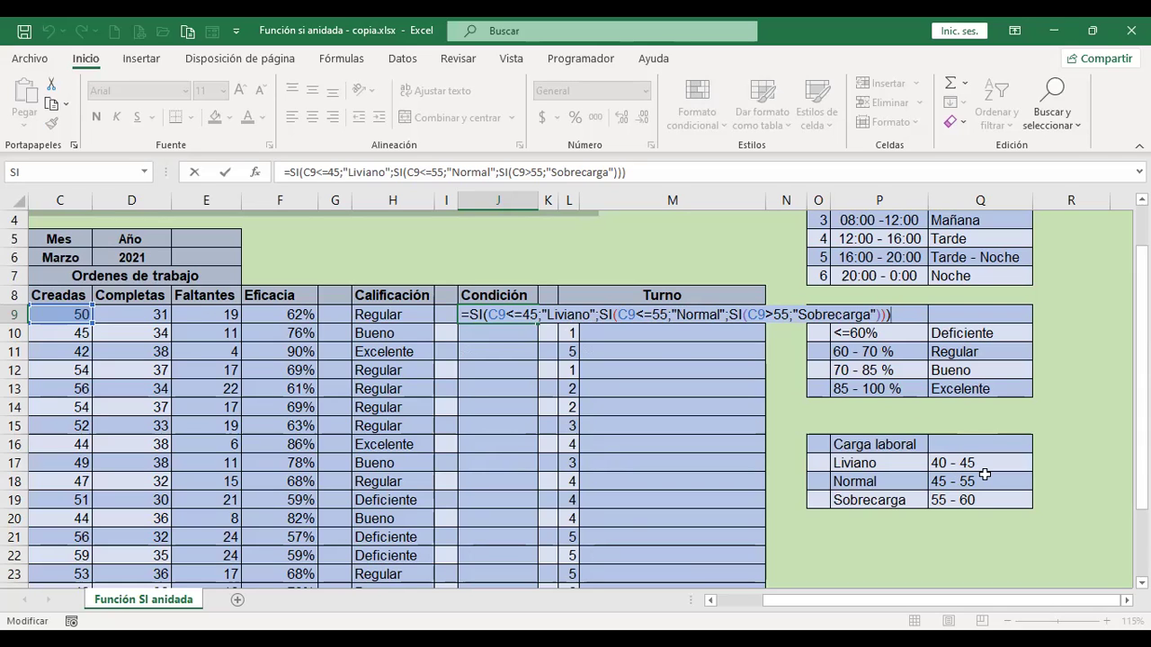
pyautogui.click(844, 314)
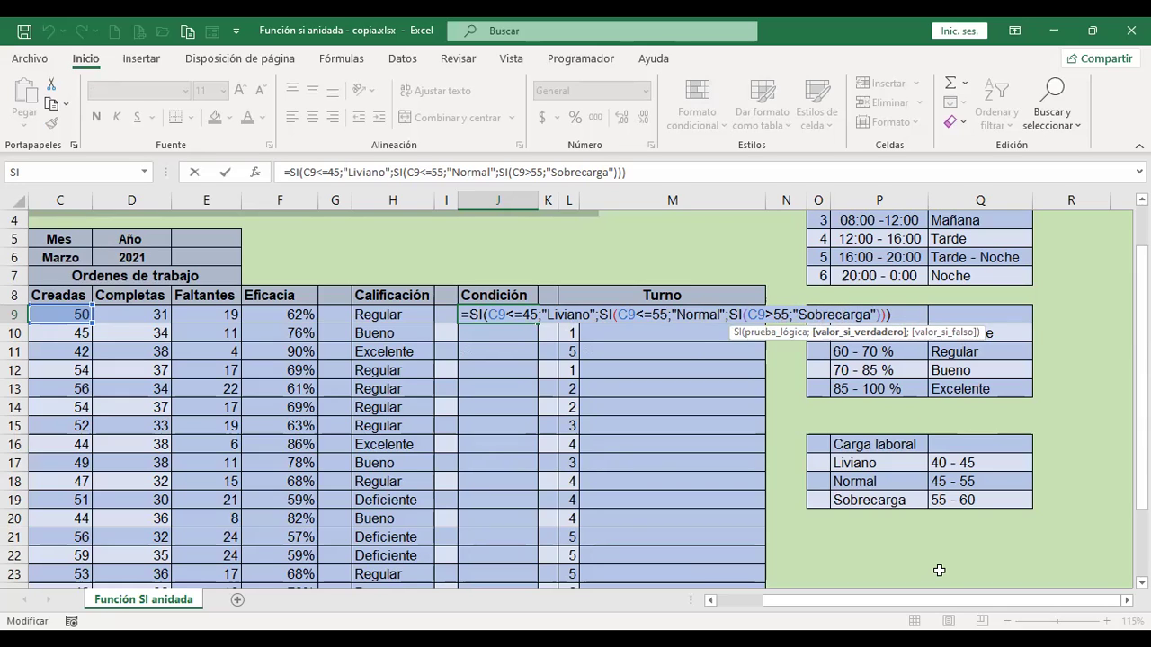
# Walk through the arguments of the first SI in J9, from the C9<=45 test to its value-if-false
pyautogui.click(505, 314)
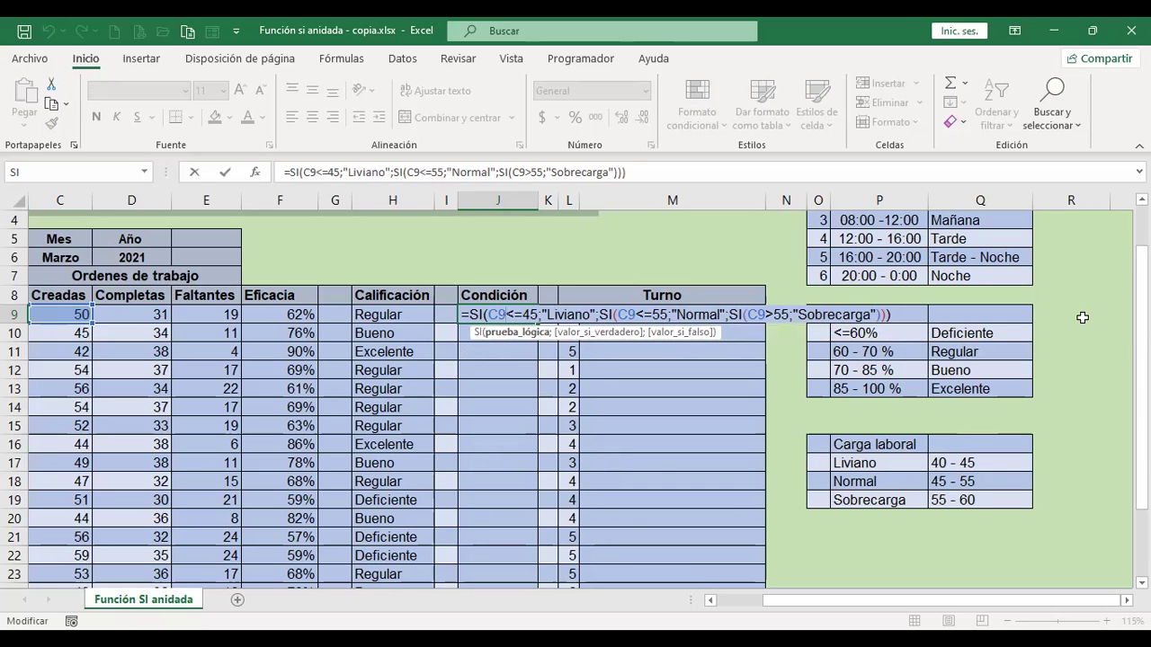
pyautogui.press('Right')
pyautogui.press('Right')
pyautogui.press('Right')
pyautogui.press('Right')
pyautogui.press('Right')
pyautogui.press('Right')
pyautogui.press('Right')
pyautogui.press('Right')
pyautogui.press('Right')
pyautogui.press('Right')
pyautogui.press('Right')
pyautogui.press('Right')
pyautogui.press('Right')
pyautogui.press('Right')
pyautogui.press('Right')
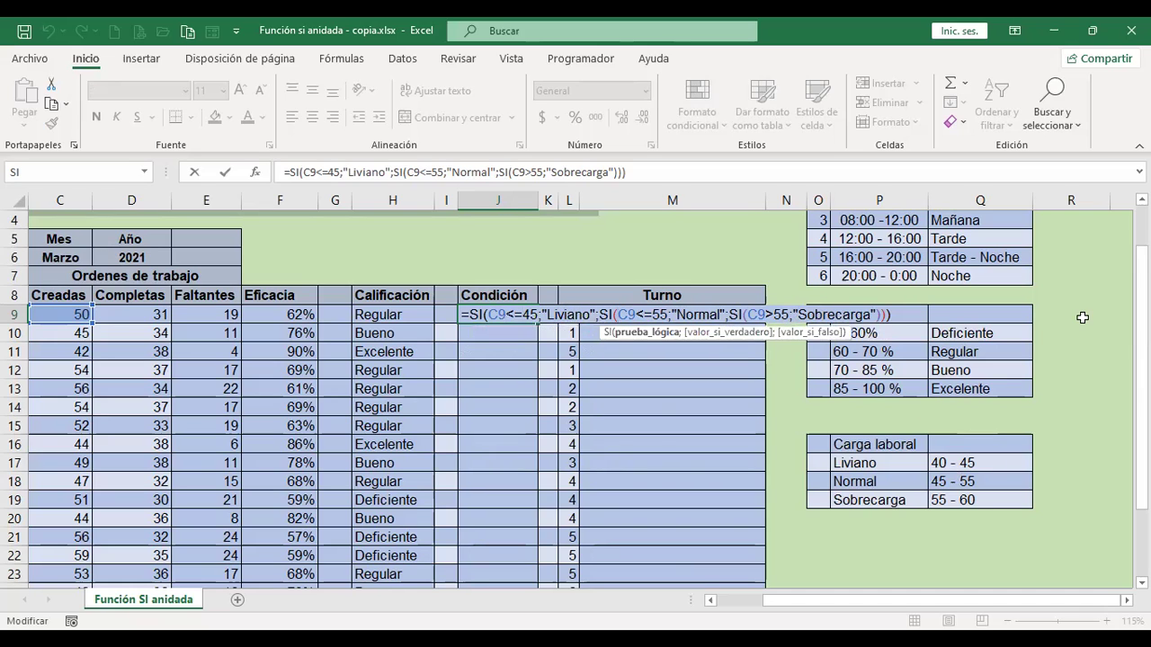
pyautogui.press('Left')
pyautogui.press('Left')
pyautogui.press('Left')
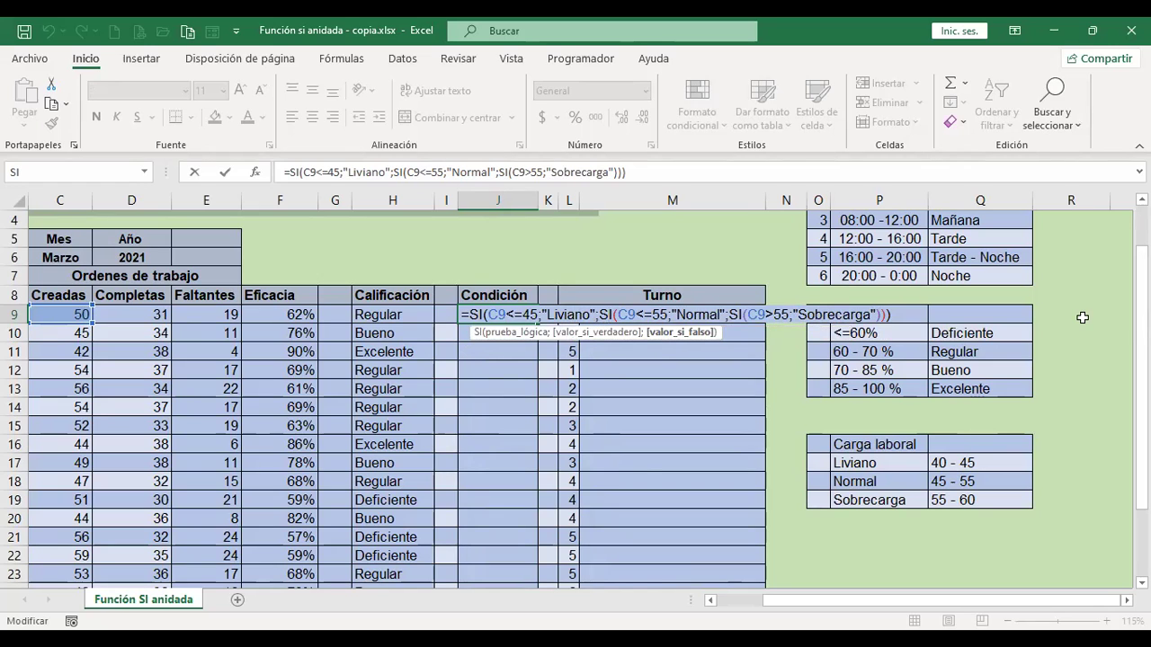
# Examine the second SI in J9, from the C9<=55 test through "Normal" to its value-if-false argument
pyautogui.press('Right')
pyautogui.press('Right')
pyautogui.press('Right')
pyautogui.press('Right')
pyautogui.press('Right')
pyautogui.press('Right')
pyautogui.press('Right')
pyautogui.press('Right')
pyautogui.press('Right')
pyautogui.press('Right')
pyautogui.press('Right')
pyautogui.press('Right')
pyautogui.press('Right')
pyautogui.press('Right')
pyautogui.press('Right')
pyautogui.press('Right')
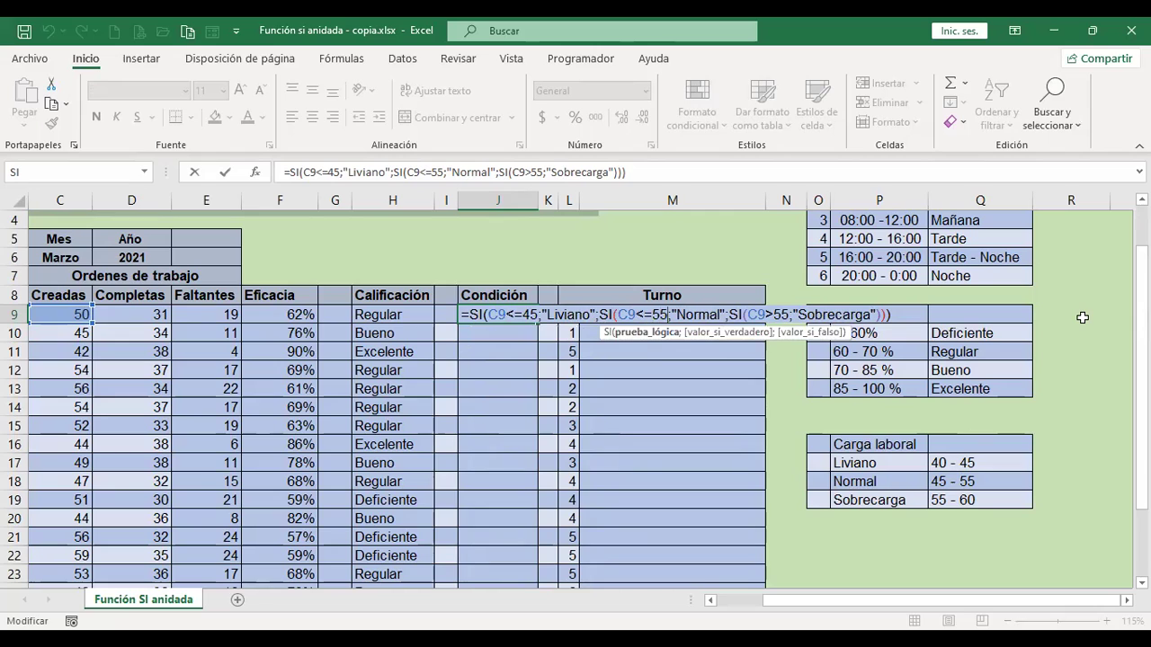
pyautogui.press('Right')
pyautogui.press('Right')
pyautogui.press('Right')
pyautogui.press('Right')
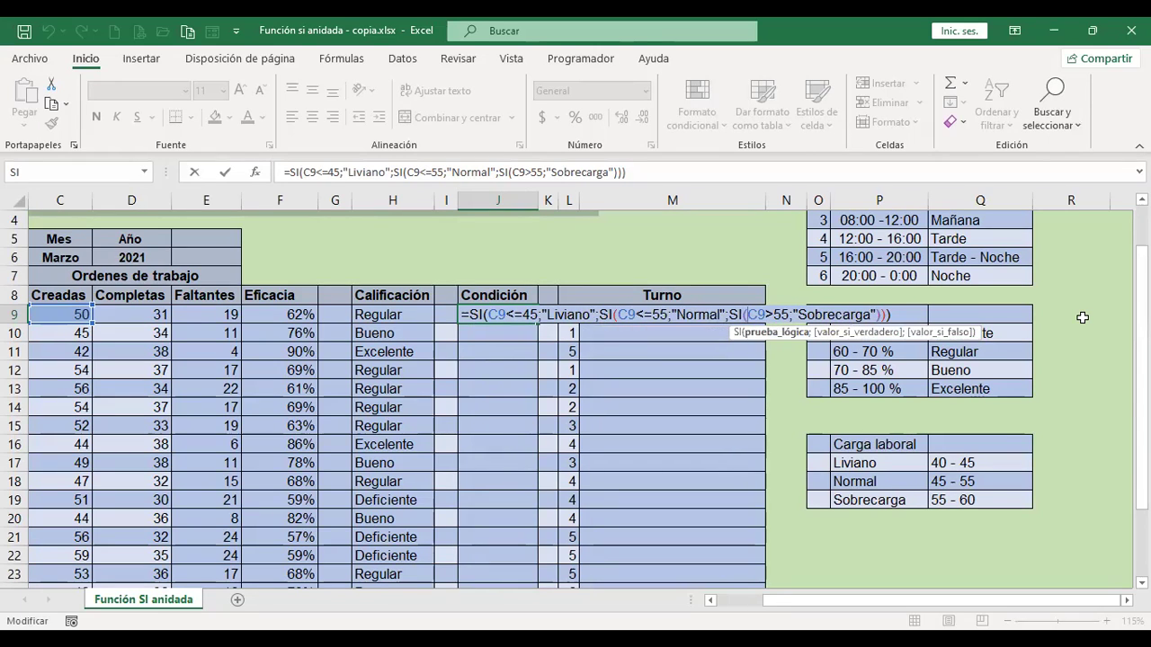
pyautogui.press('Left')
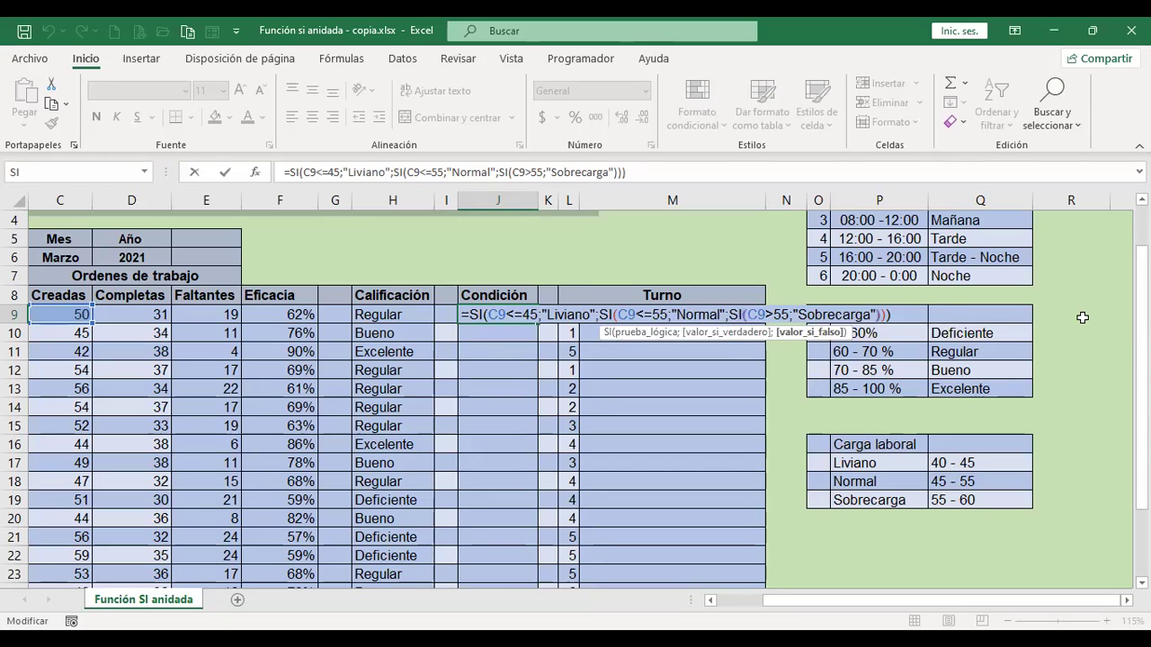
# Examine the third SI in J9, which tests C9>55 for "Sobrecarga"
pyautogui.press('Right')
pyautogui.press('Right')
pyautogui.press('Right')
pyautogui.press('Right')
pyautogui.press('Right')
pyautogui.press('Right')
pyautogui.press('Right')
pyautogui.press('Right')
pyautogui.press('Right')
pyautogui.press('Right')
pyautogui.press('Right')
pyautogui.press('Right')
pyautogui.press('Right')
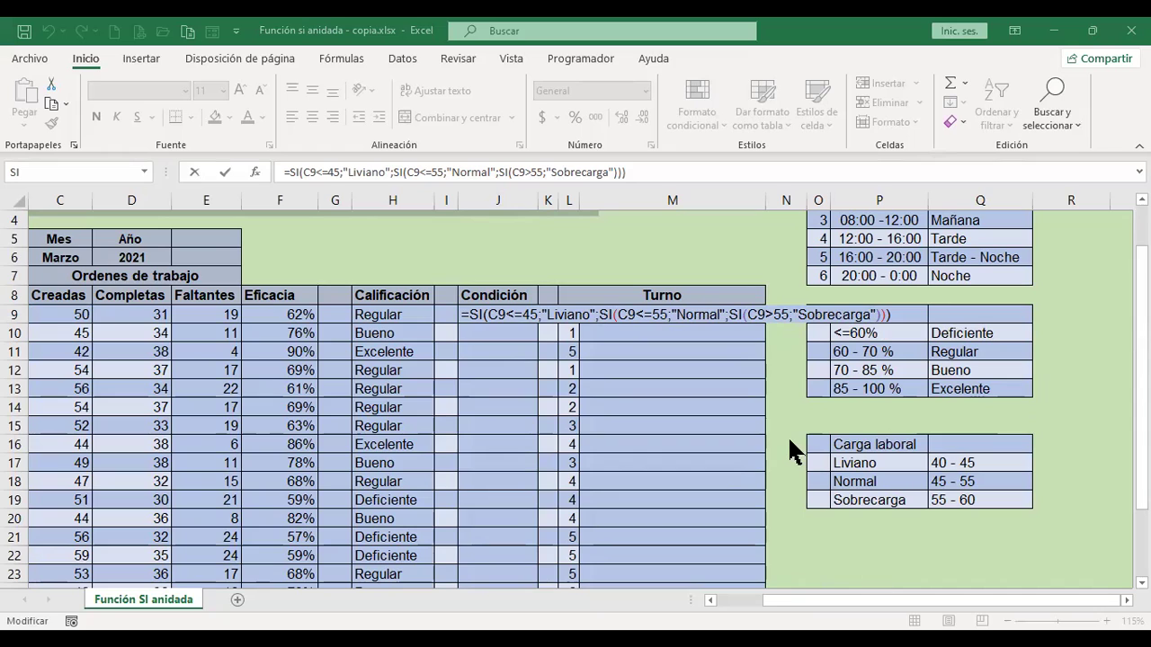
pyautogui.click(834, 410)
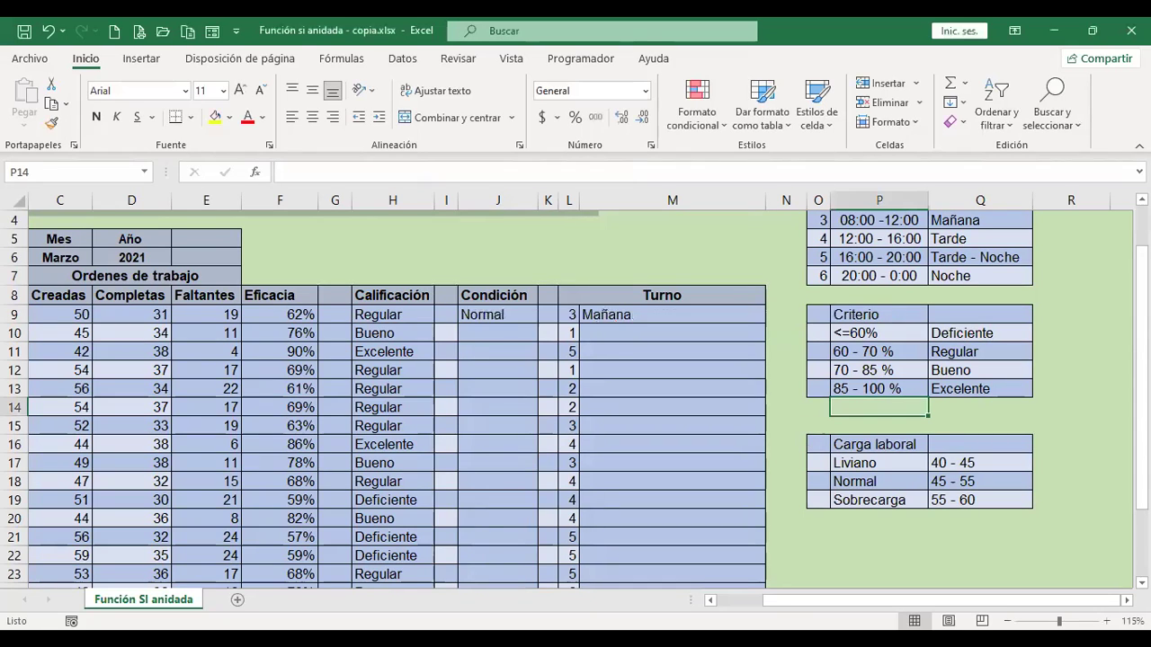
pyautogui.write('>')
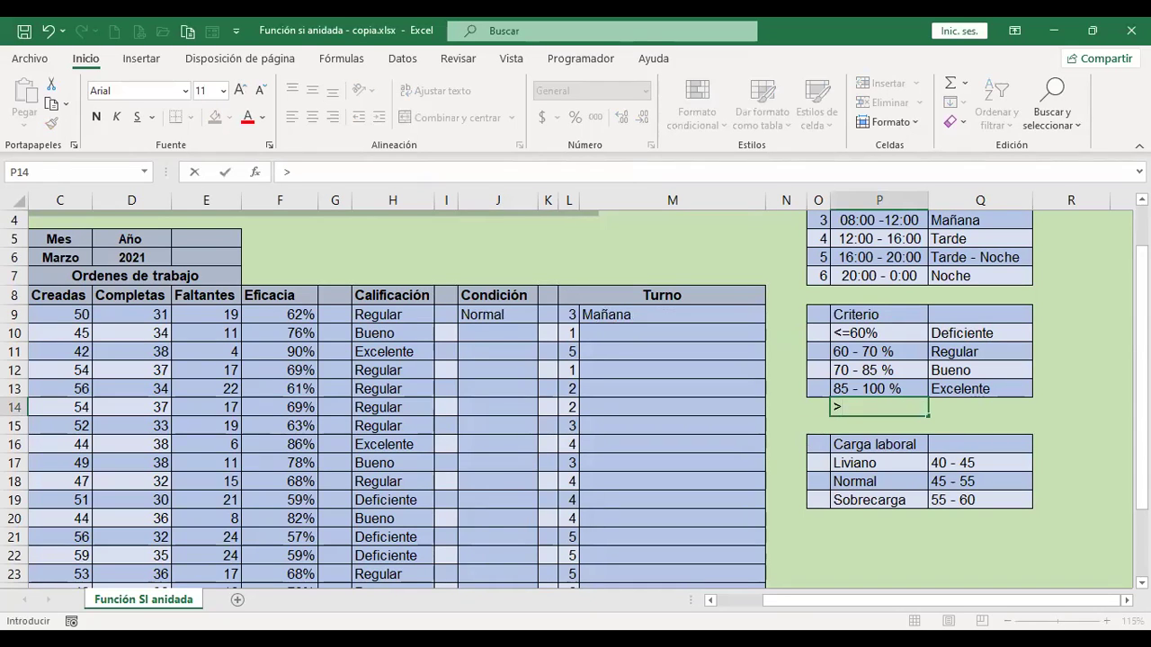
pyautogui.write('<')
pyautogui.press('BackSpace')
pyautogui.press('BackSpace')
pyautogui.press('Return')
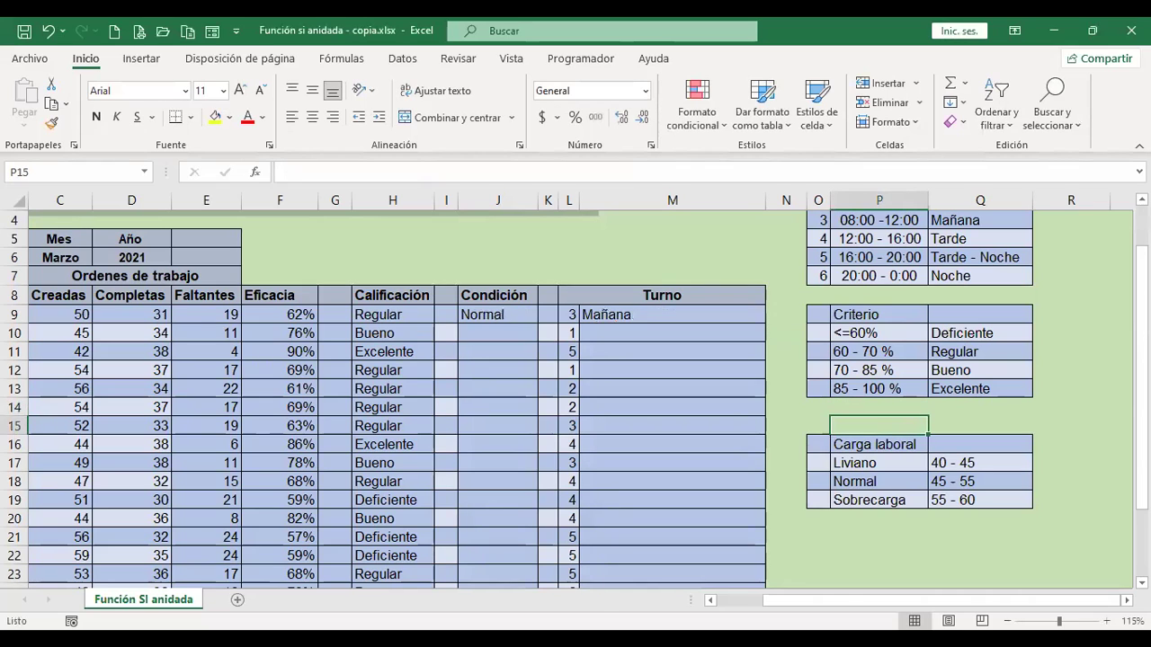
# Reopen the J9 formula and review whether its last SI for "Sobrecarga" is needed as the value-if-false of the second
pyautogui.click(512, 314)
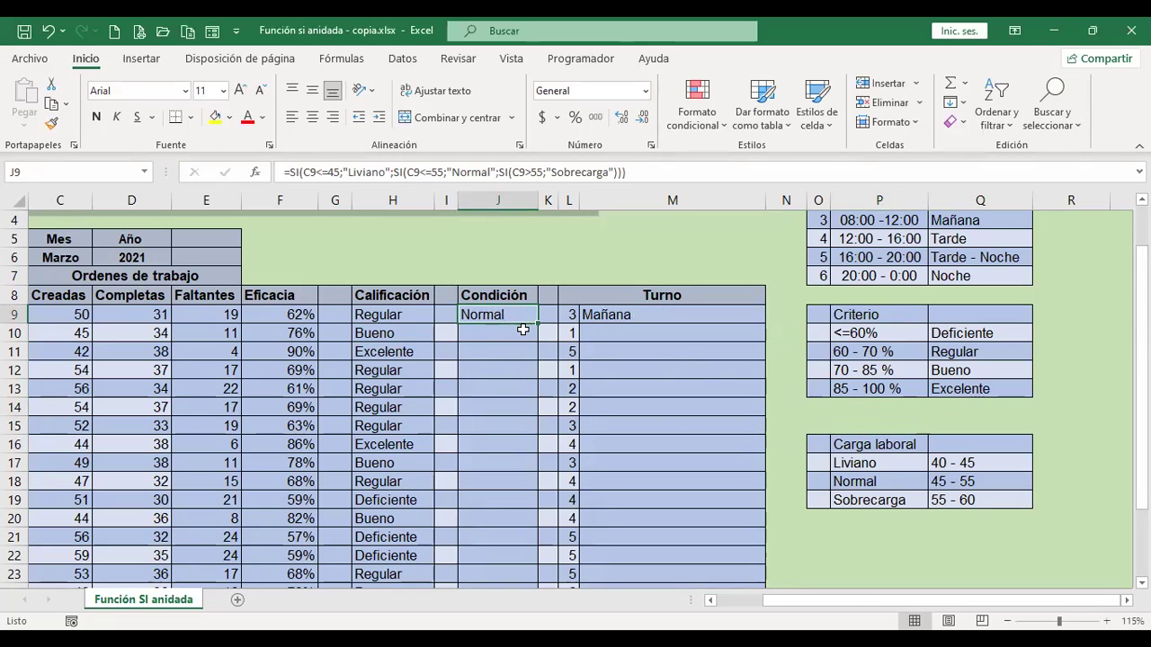
pyautogui.press('F2')
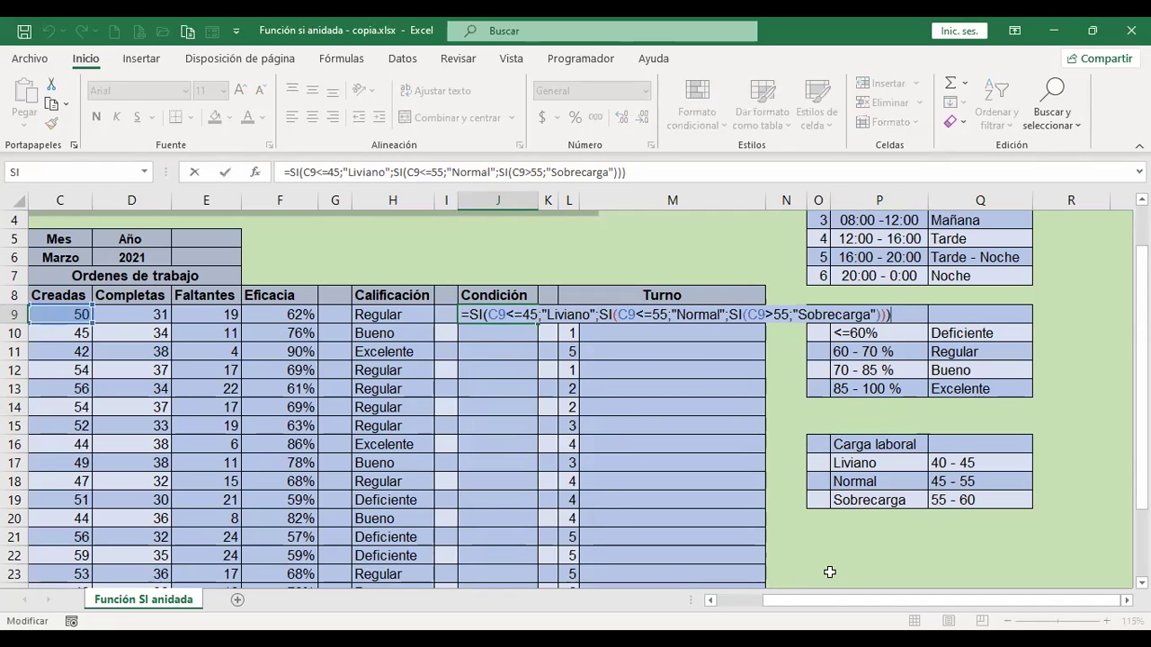
pyautogui.click(861, 319)
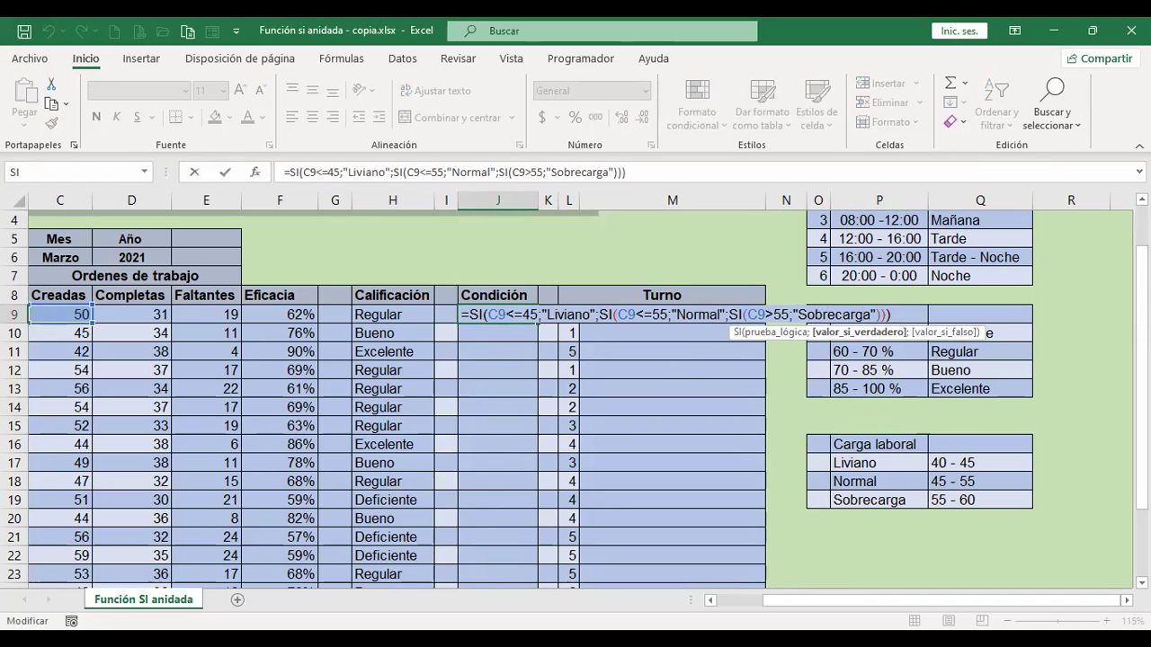
pyautogui.press('Left')
pyautogui.press('Left')
pyautogui.press('Left')
pyautogui.press('Left')
pyautogui.press('Left')
pyautogui.press('Left')
pyautogui.press('Left')
pyautogui.press('Left')
pyautogui.press('Left')
pyautogui.press('Left')
pyautogui.press('Right')
pyautogui.press('Right')
pyautogui.press('Right')
pyautogui.press('Right')
pyautogui.press('Return')
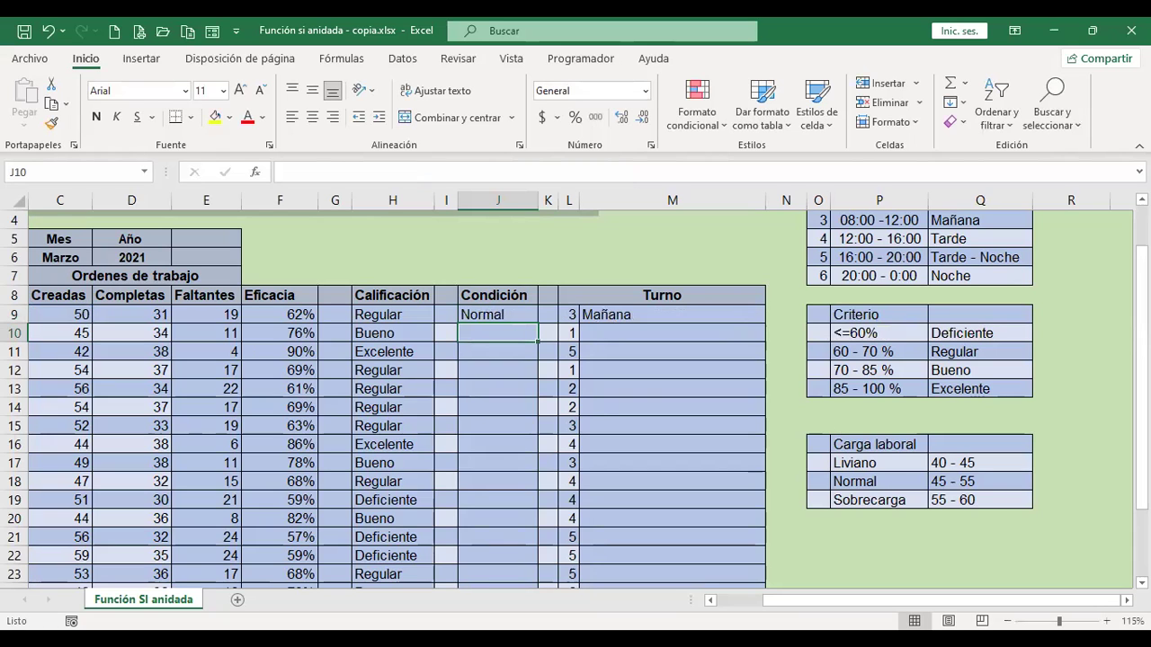
# Start the Condición formula in J10 with an SI that returns "Liviano" when C10<=45
pyautogui.click(497, 314)
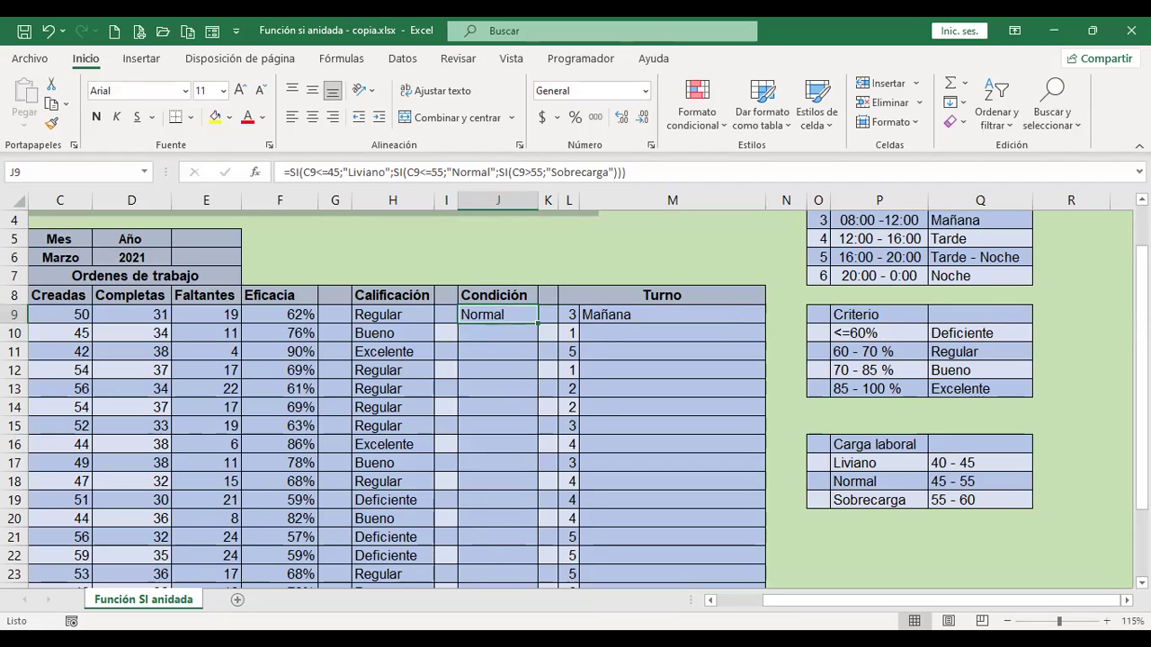
pyautogui.click(497, 332)
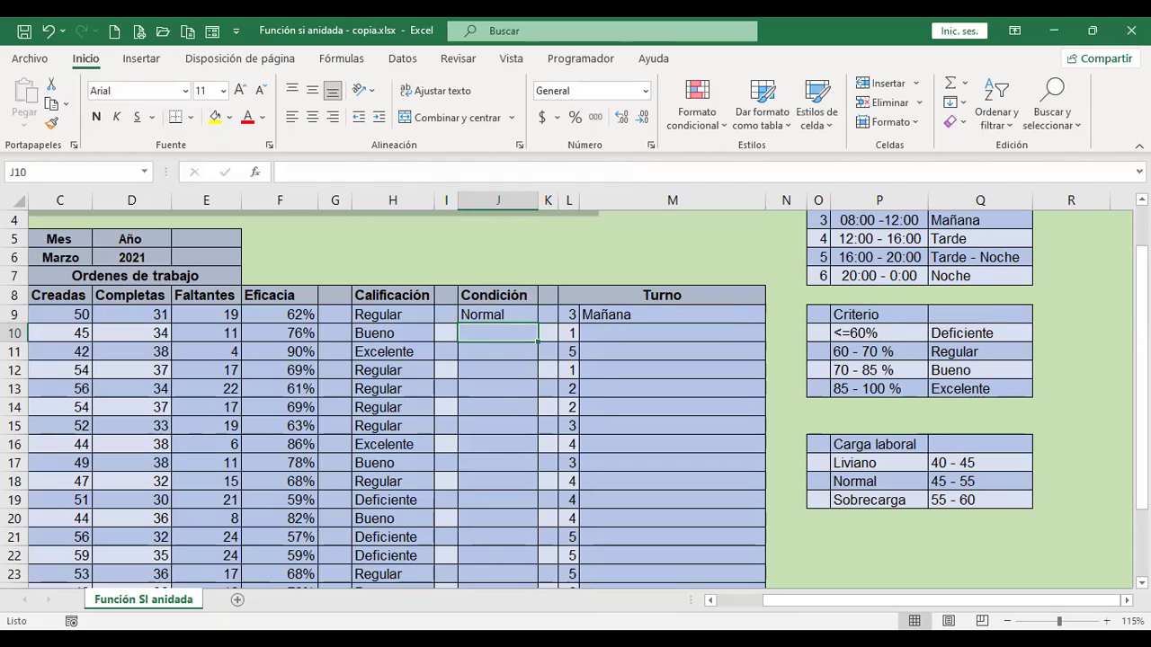
pyautogui.click(497, 313)
pyautogui.click(497, 332)
pyautogui.write('+')
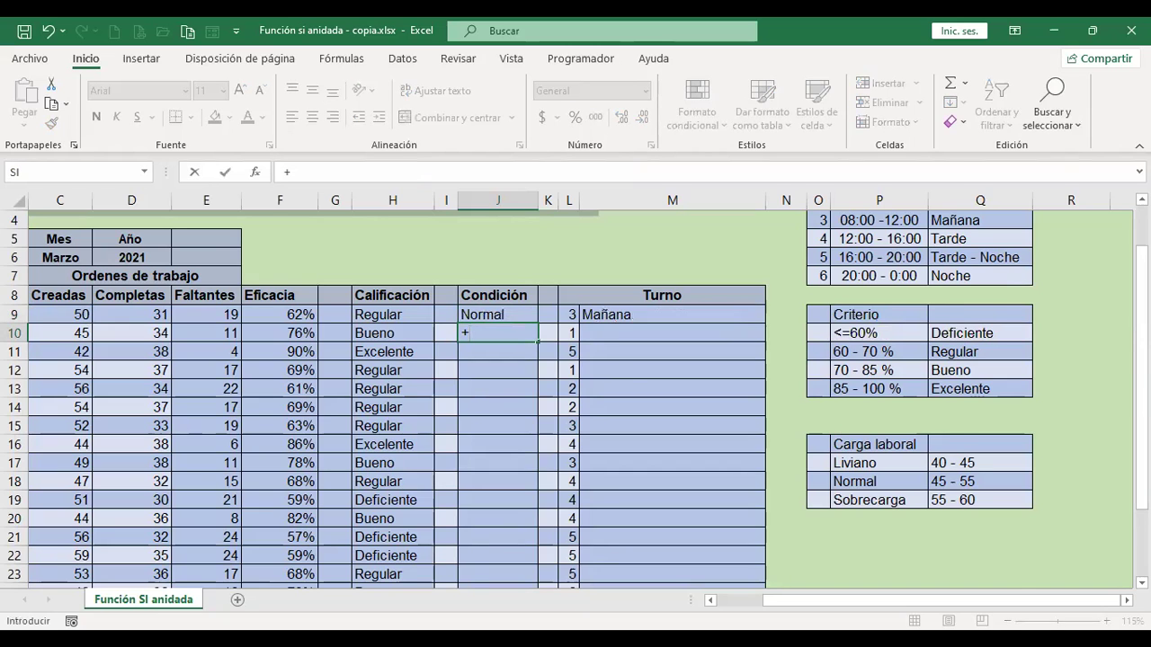
pyautogui.scroll(1, 494, 373)
pyautogui.write('si')
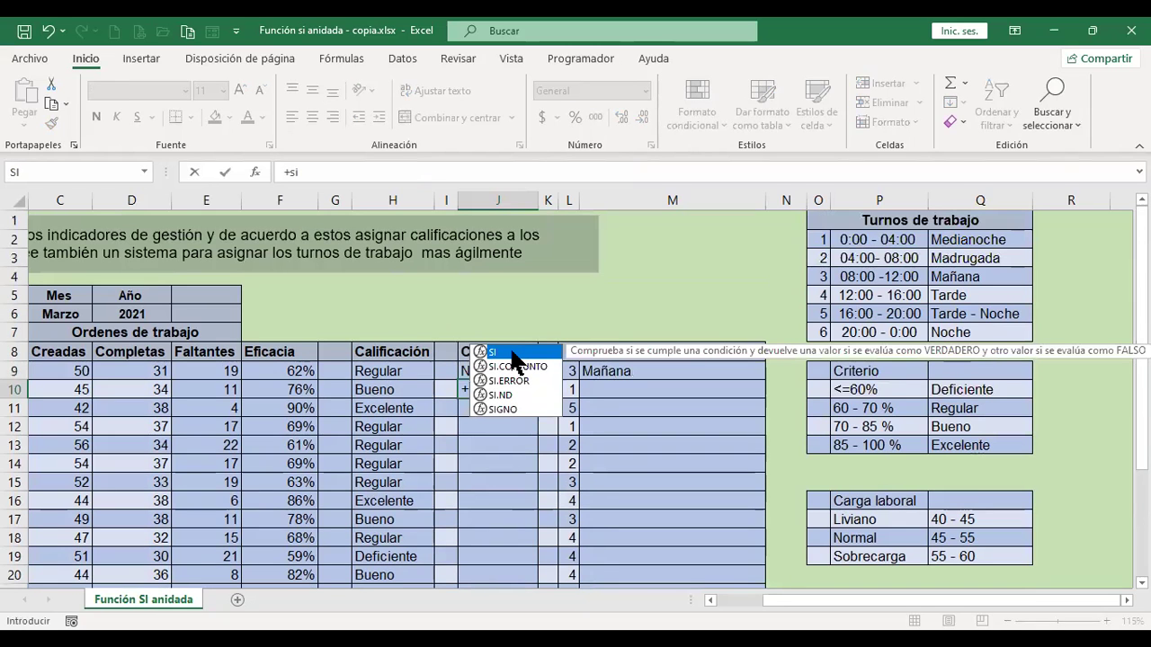
pyautogui.doubleClick(510, 350)
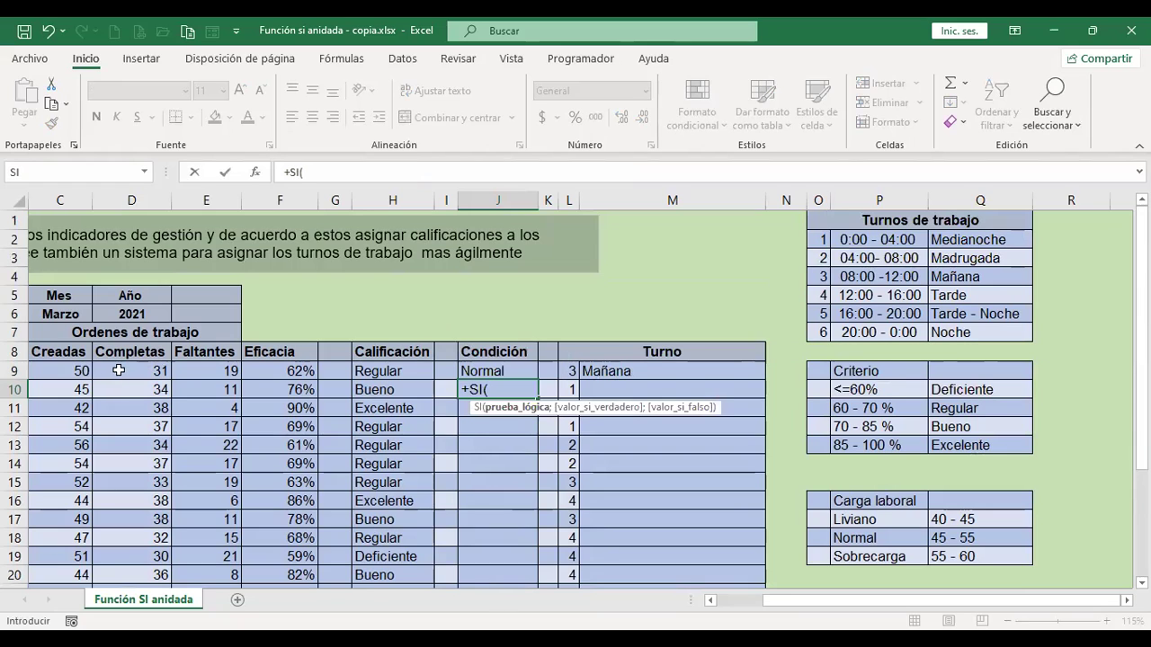
pyautogui.click(66, 389)
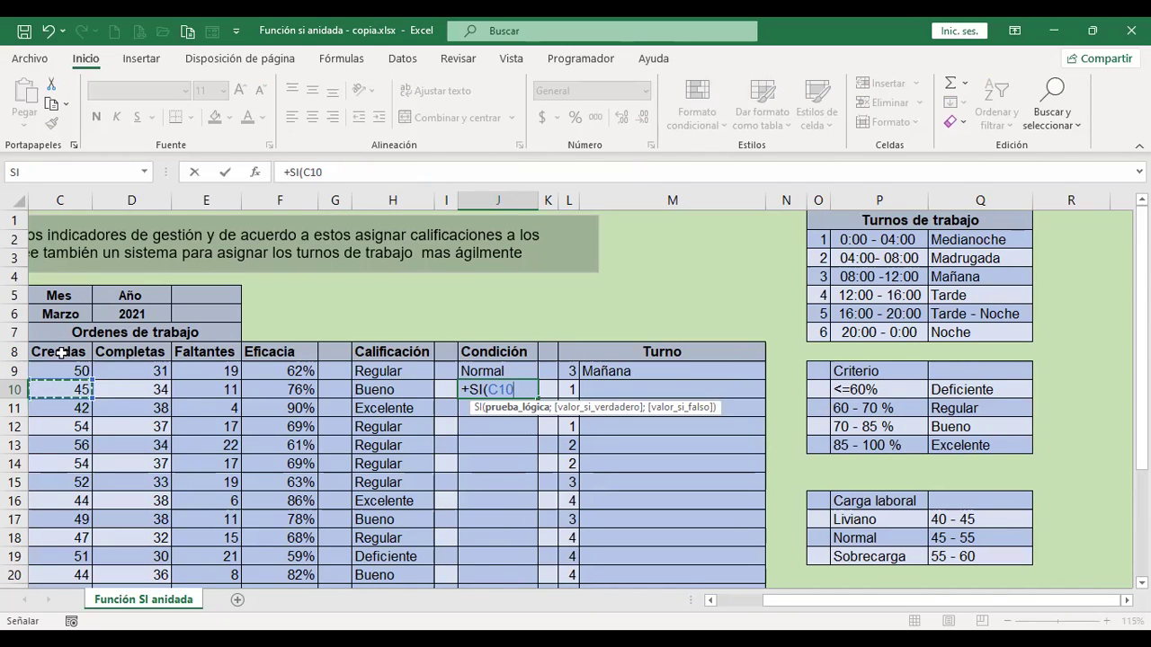
pyautogui.write('<=45')
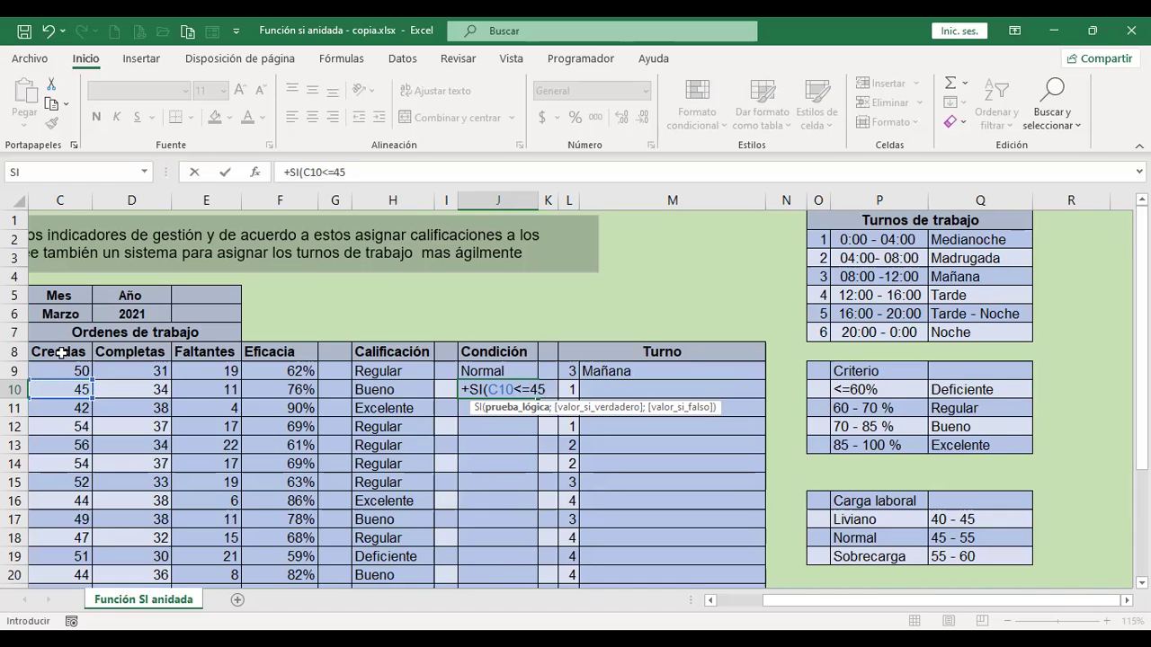
pyautogui.write(';"')
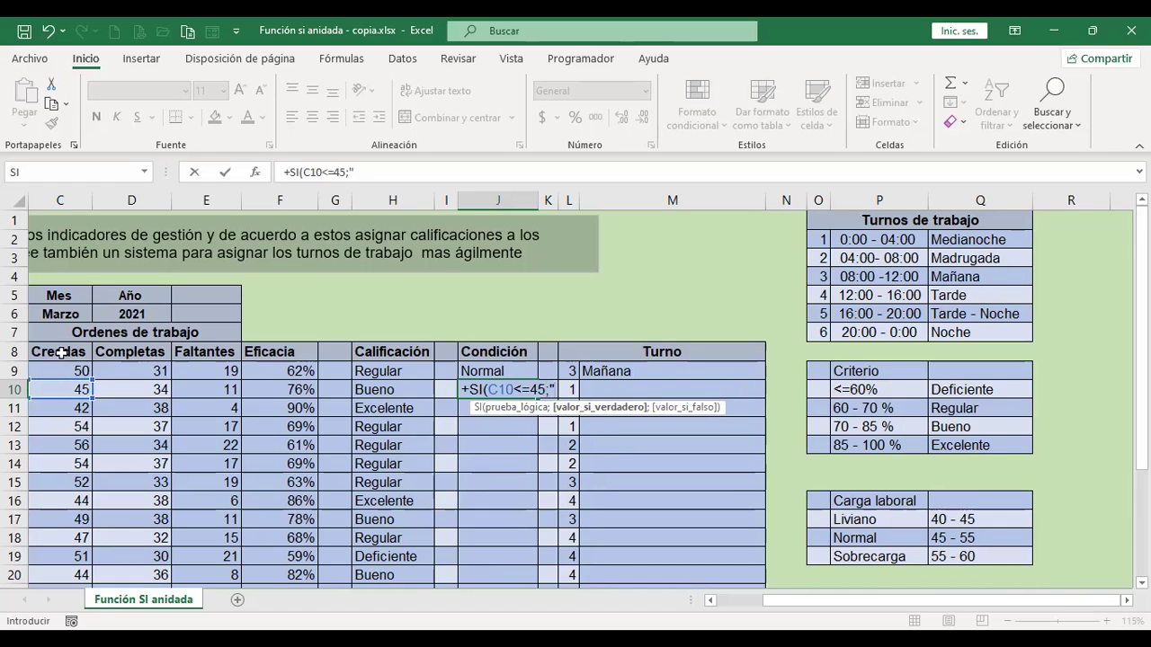
pyautogui.write('LiviNO')
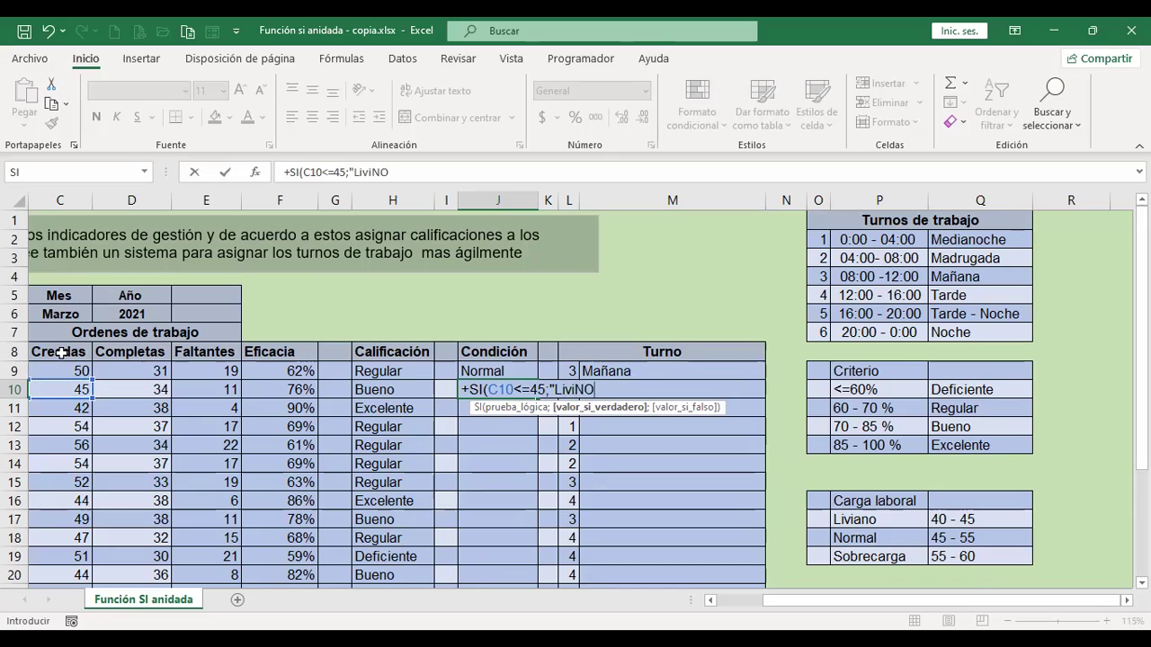
pyautogui.press('BackSpace')
pyautogui.press('BackSpace')
pyautogui.write('ano";')
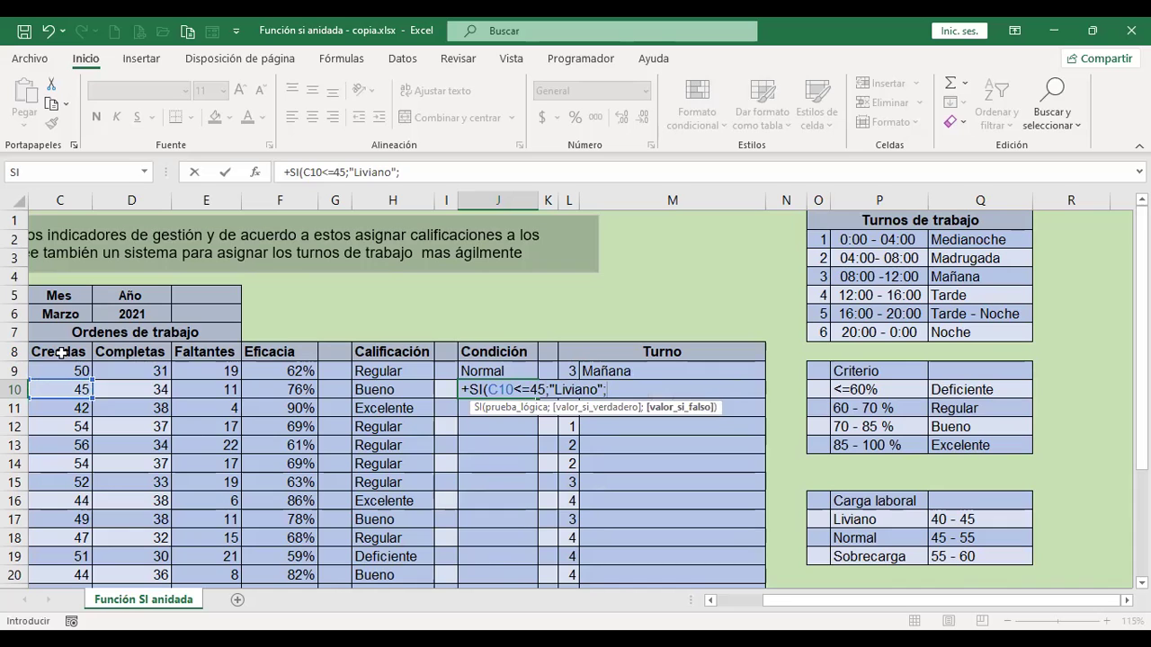
# Nest a second SI in the J10 formula that returns "Normal" when C10<=55
pyautogui.write('si(')
pyautogui.click(72, 392)
pyautogui.write('<=55')
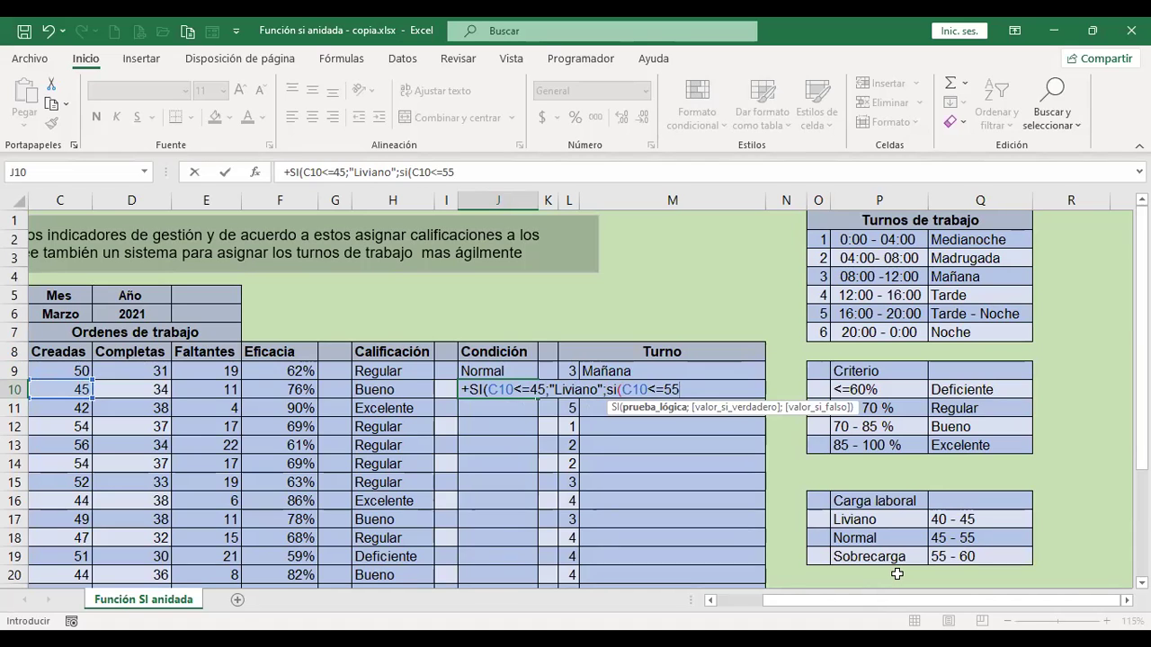
pyautogui.write(';')
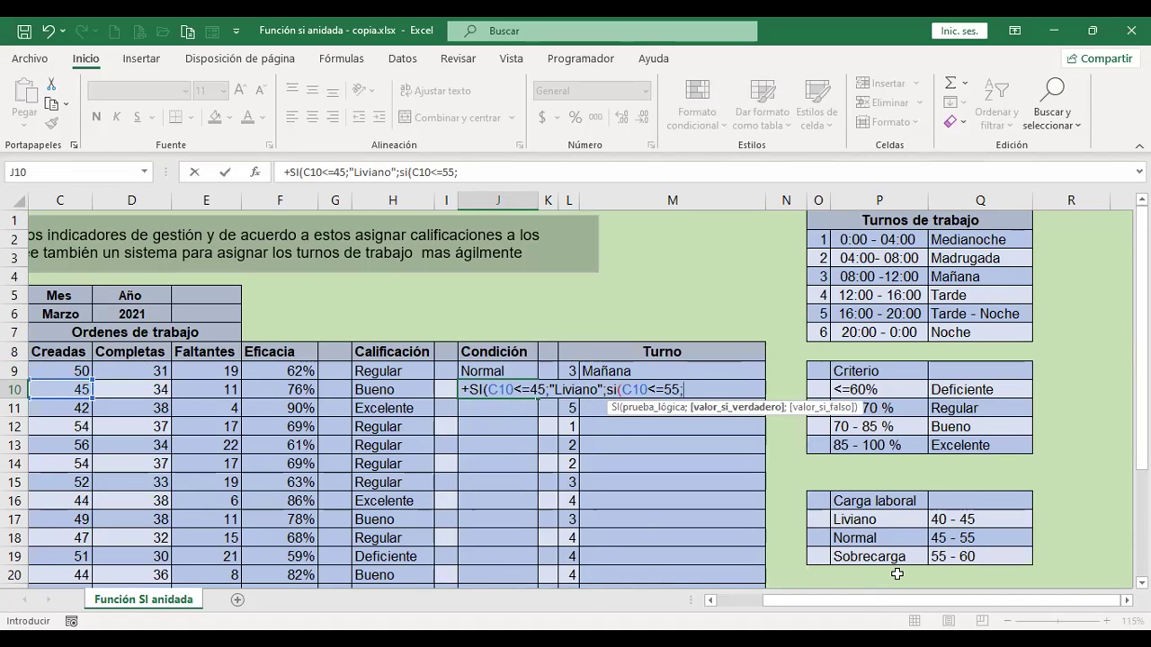
pyautogui.write('"Normal"')
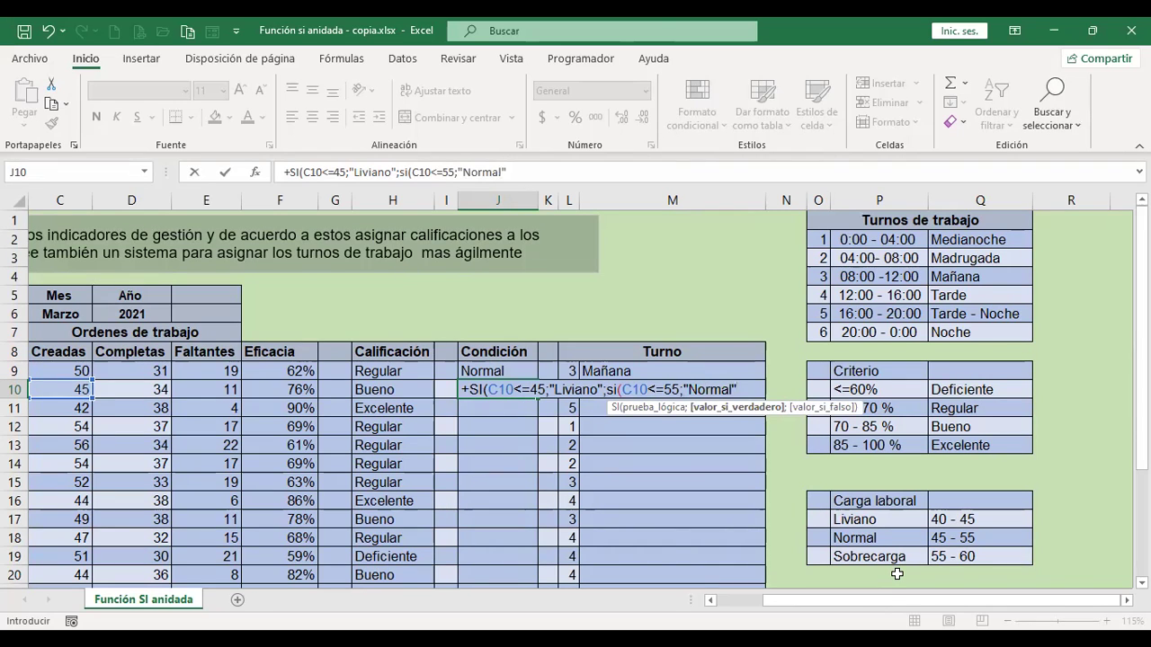
# Give the second SI in J10 "Sobrecarga" as its value-if-false, close both SI functions and enter the formula
pyautogui.write(';')
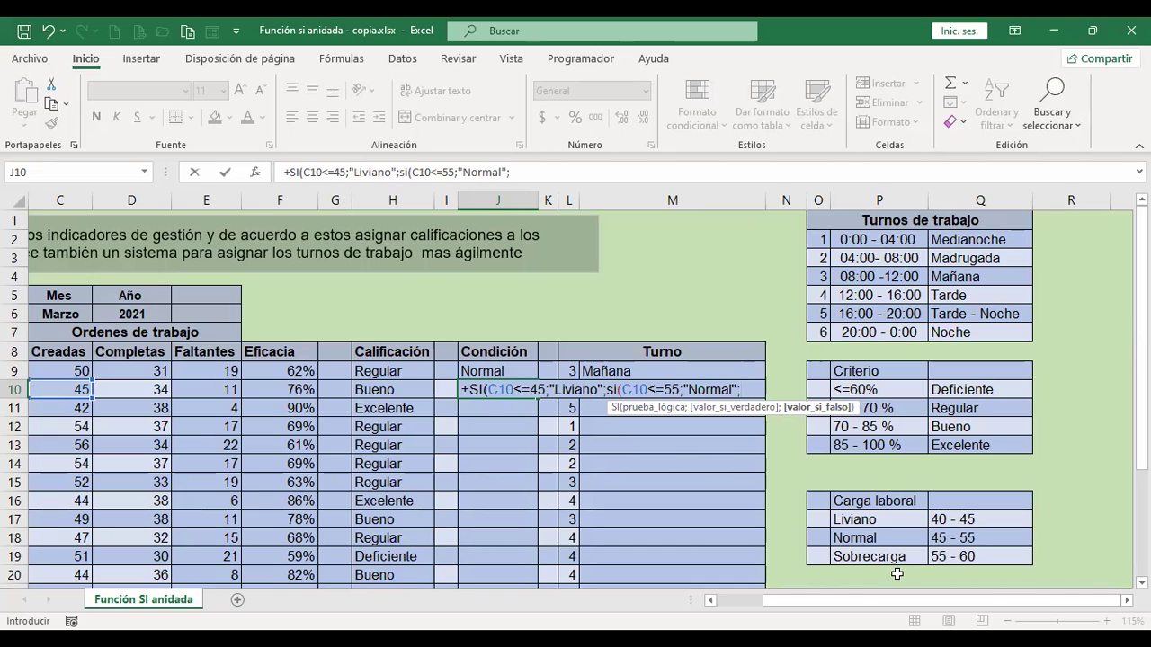
pyautogui.write('"Sobrecarga"')
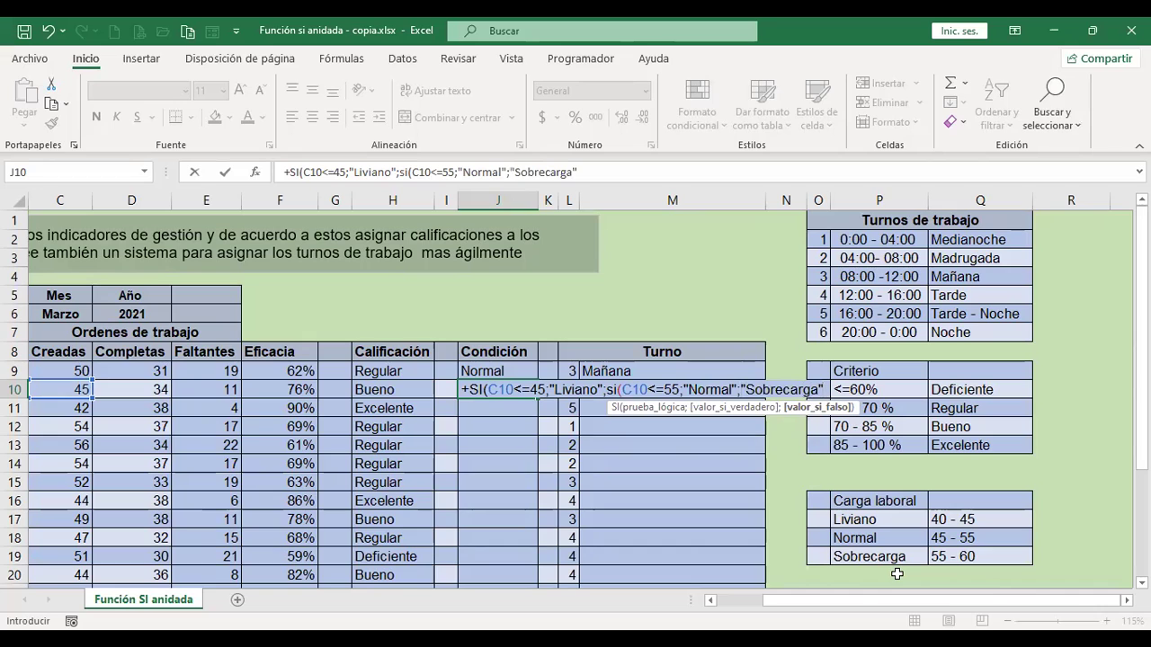
pyautogui.write(')')
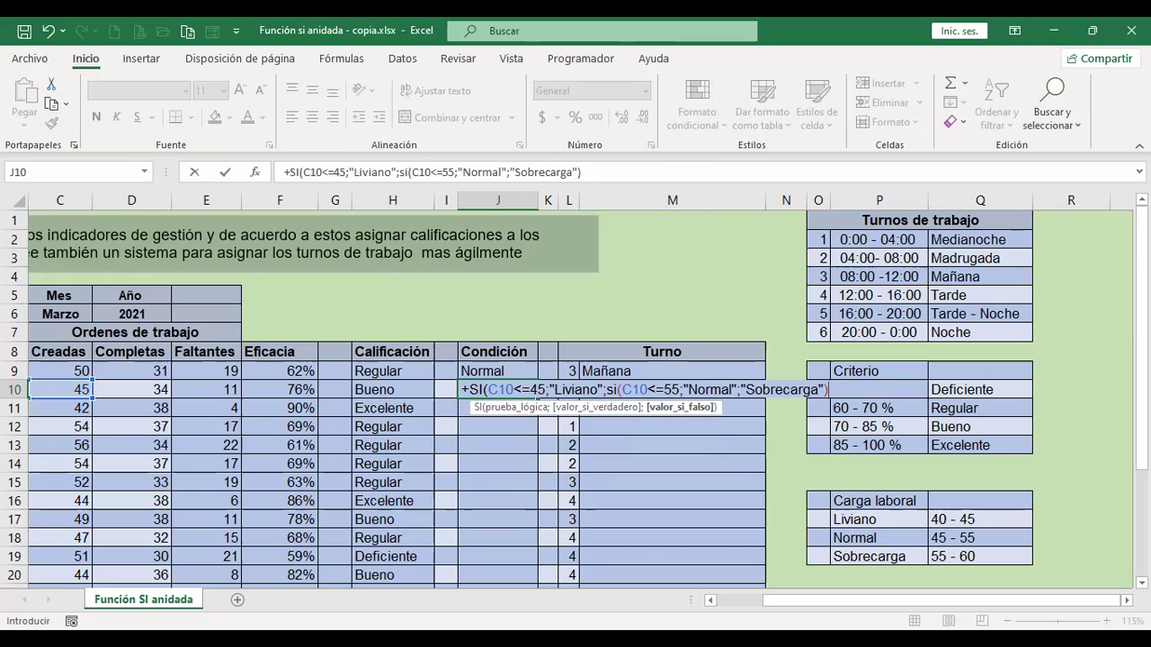
pyautogui.write(')')
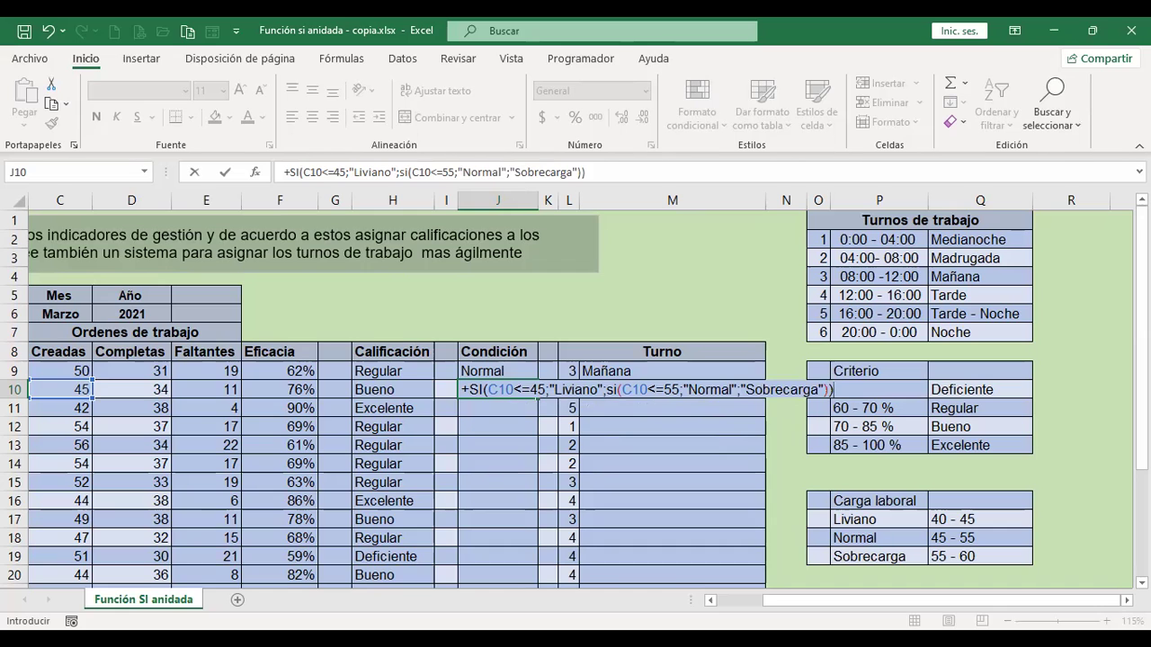
pyautogui.press('Return')
pyautogui.press('Up')
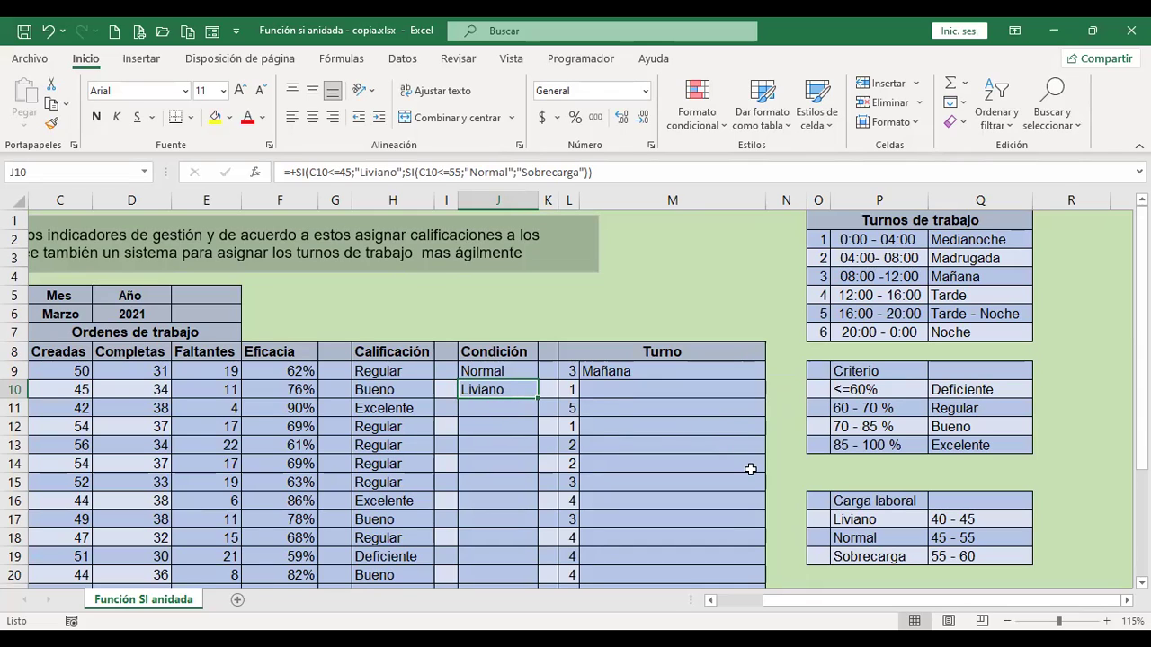
# Fill the J10 formula down the Condición column through J28
pyautogui.click(542, 406)
pyautogui.click(527, 392)
pyautogui.moveTo(537, 399); pyautogui.dragTo(544, 429)
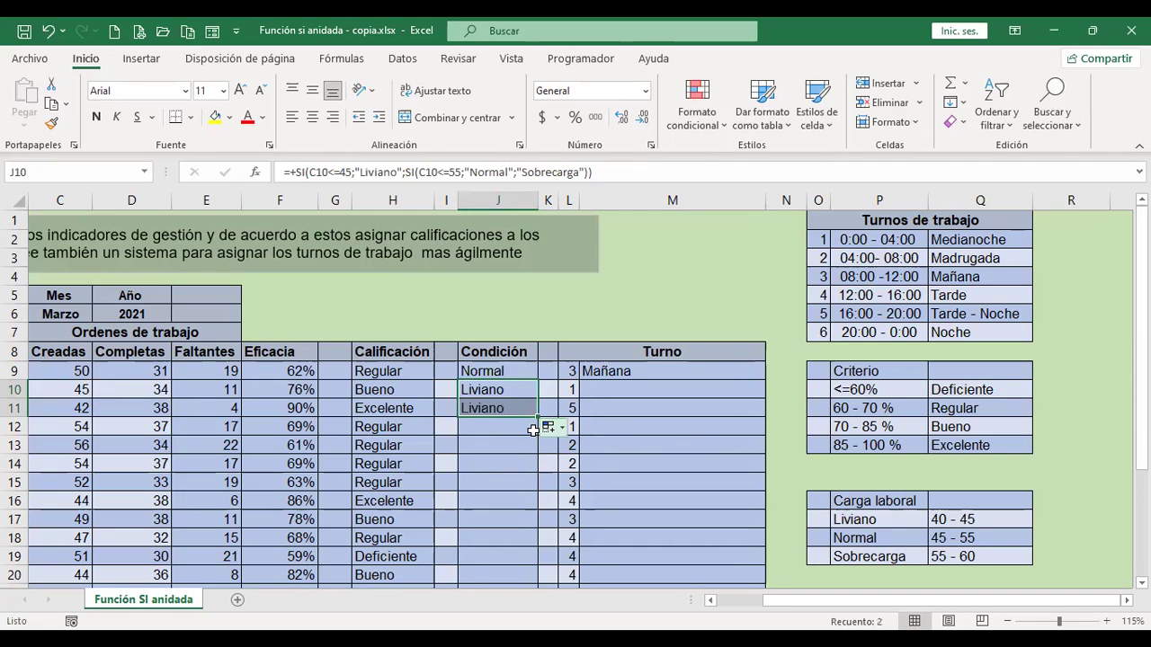
pyautogui.moveTo(535, 419); pyautogui.dragTo(540, 438)
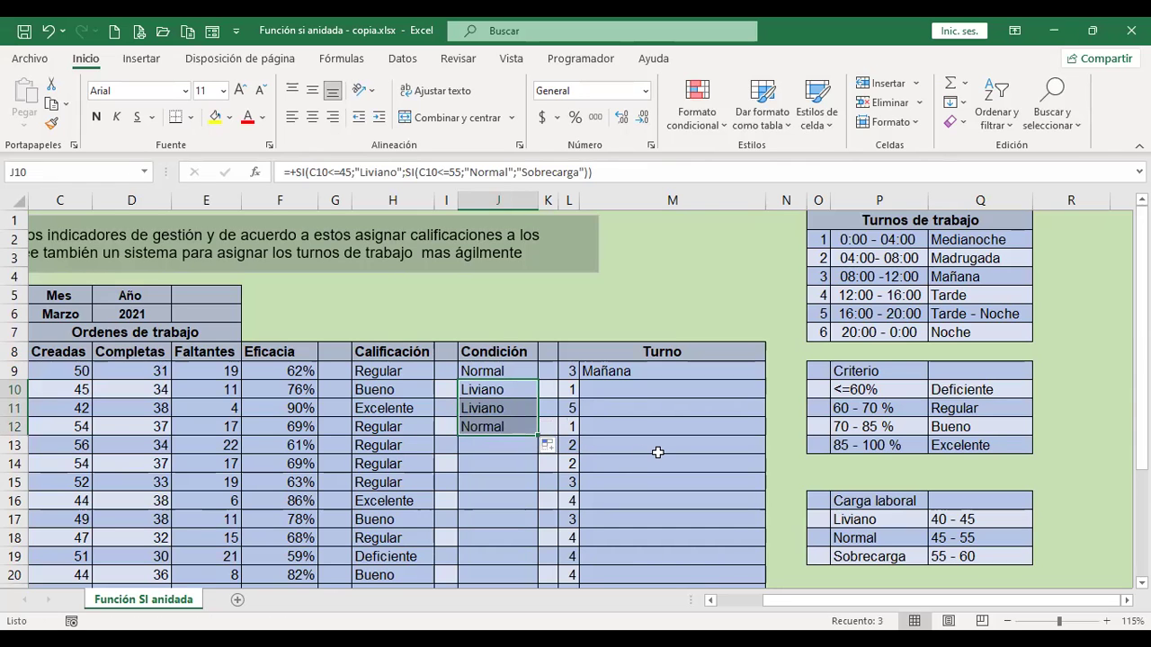
pyautogui.scroll(-1, 658, 453)
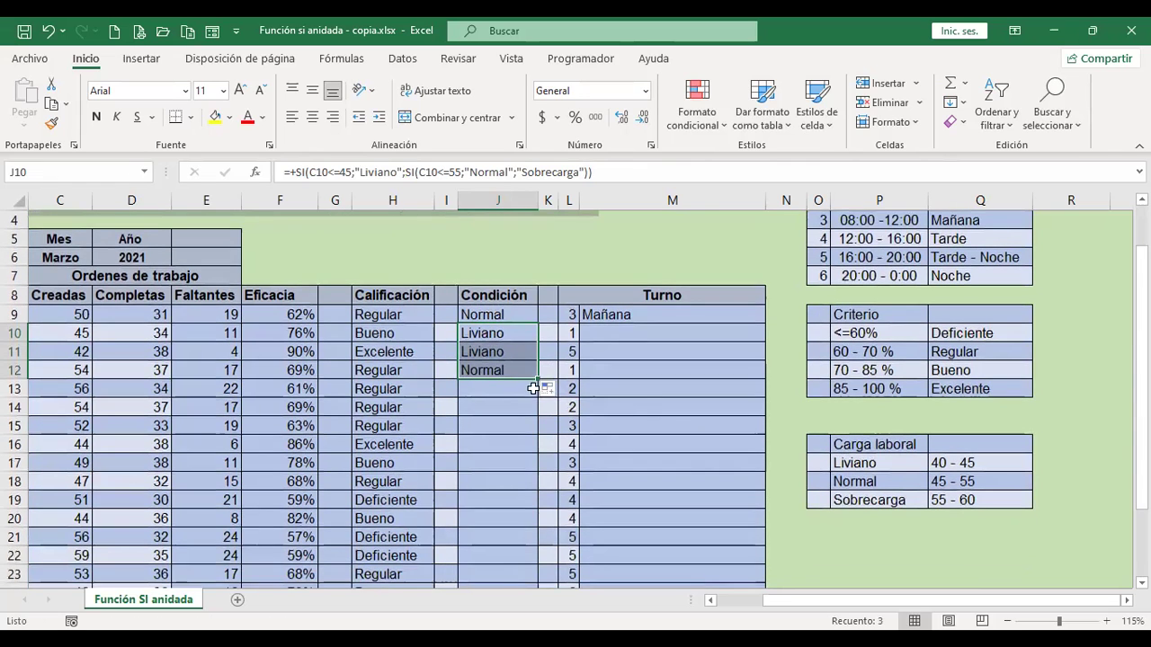
pyautogui.moveTo(540, 384); pyautogui.dragTo(539, 433)
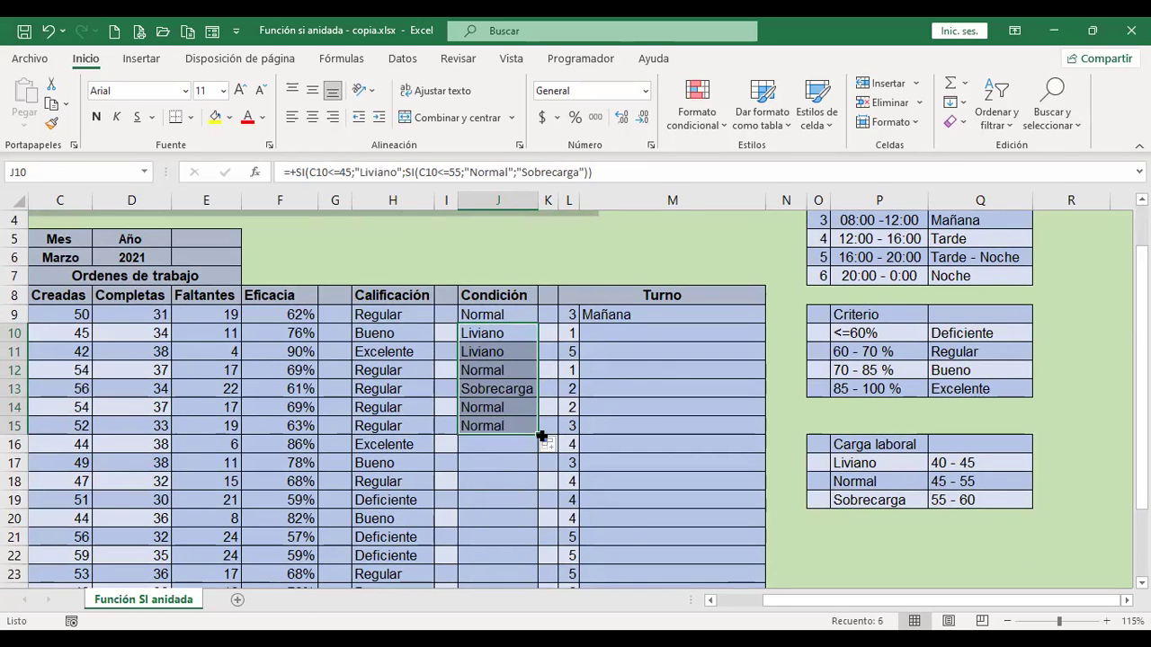
pyautogui.moveTo(539, 433); pyautogui.dragTo(537, 474)
pyautogui.scroll(-2, 537, 474)
pyautogui.scroll(-1, 531, 457)
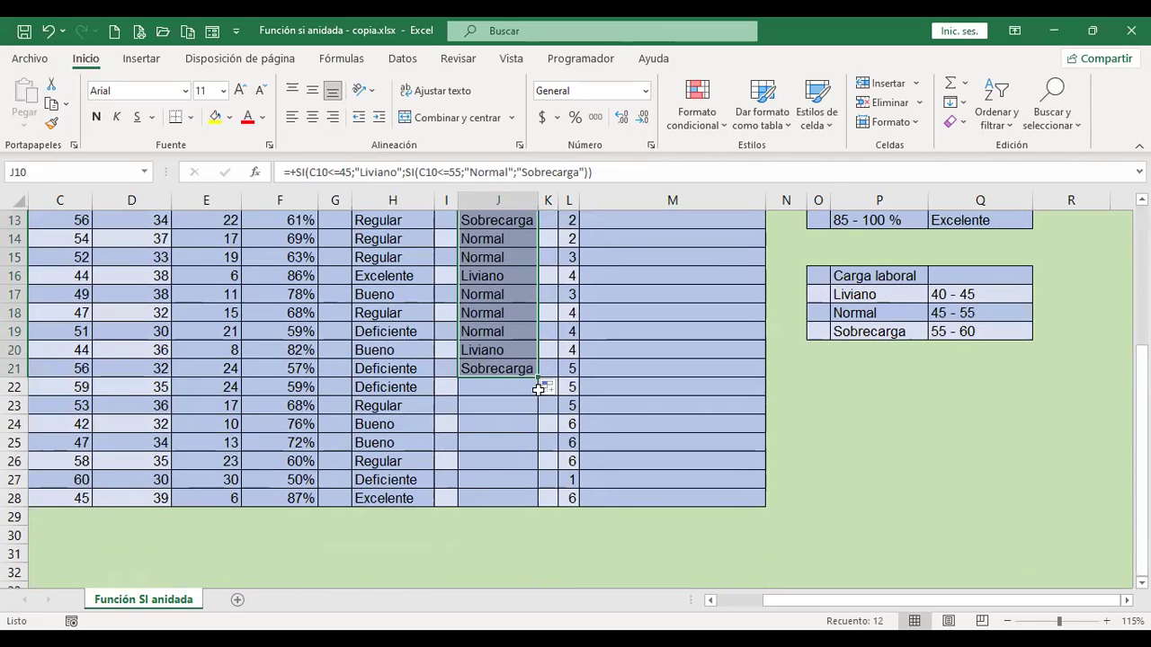
pyautogui.moveTo(538, 383); pyautogui.dragTo(538, 469)
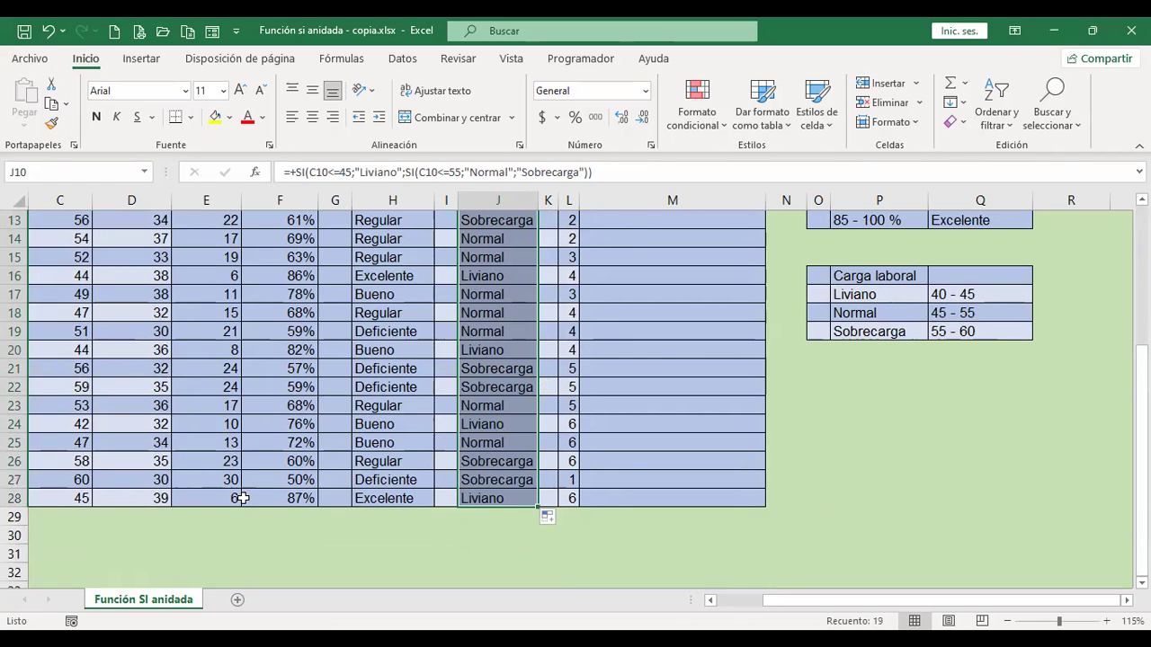
# Examine the existing nested SI formula in M9 that assigns the Turno from the shift number in L9
pyautogui.scroll(4, 848, 432)
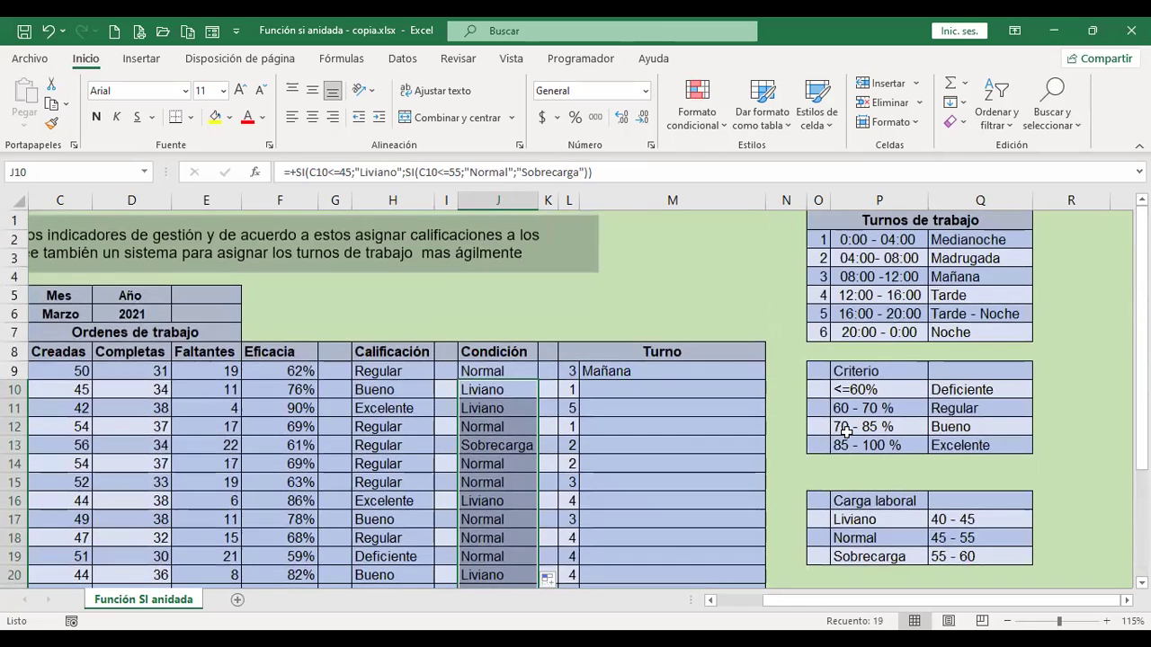
pyautogui.click(662, 370)
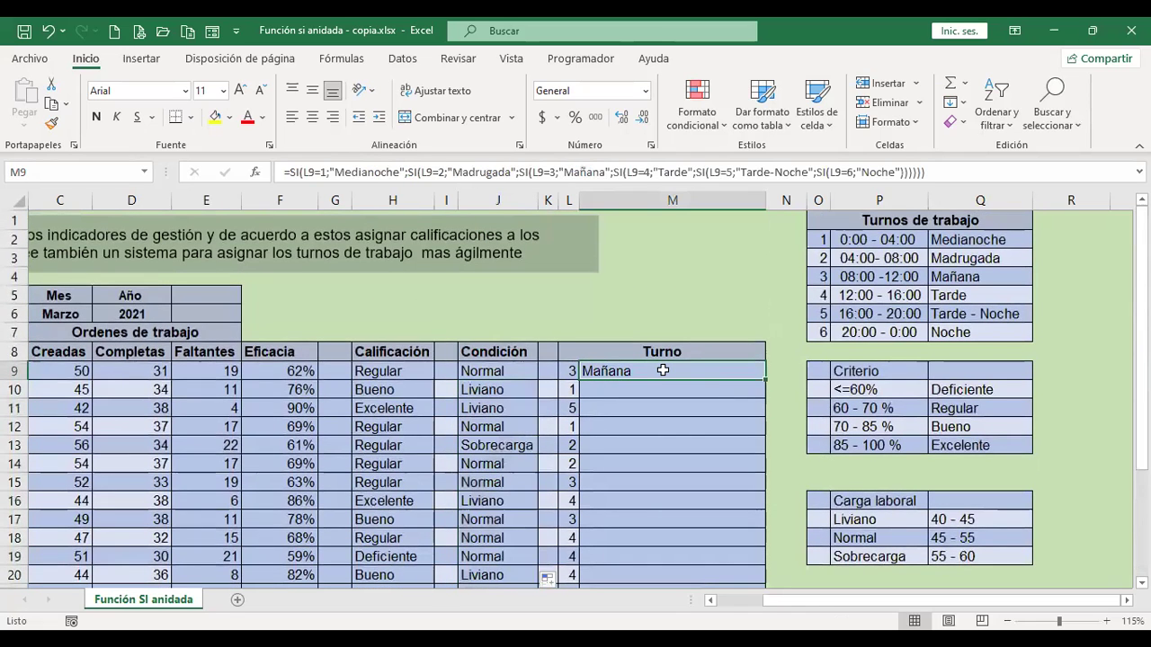
pyautogui.doubleClick(663, 370)
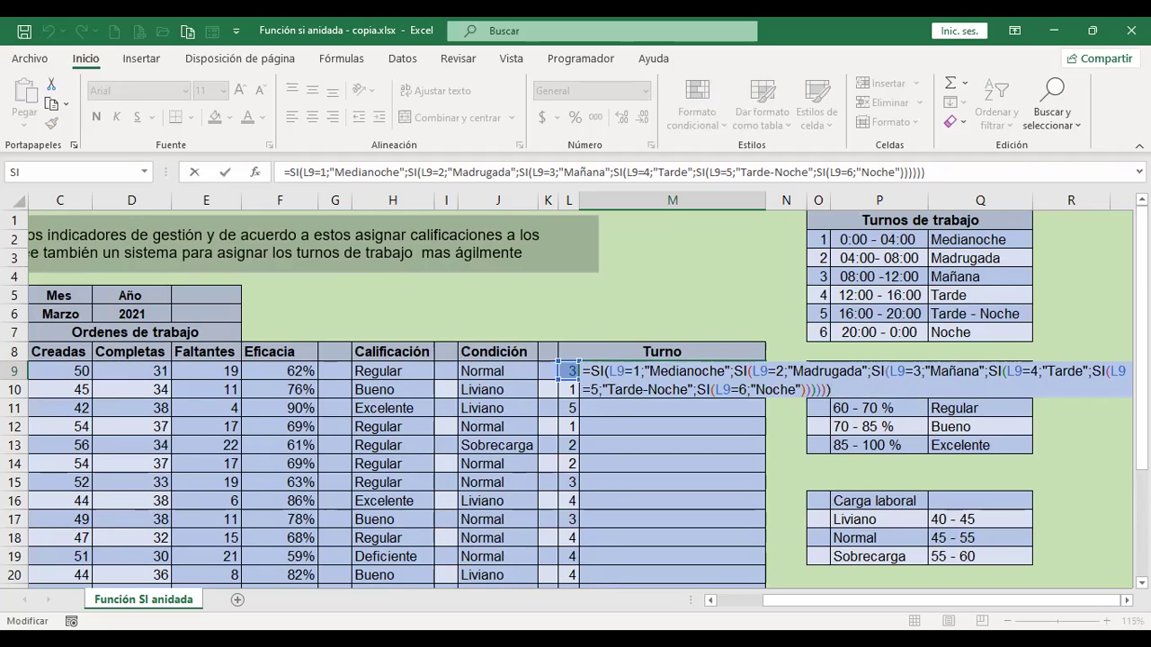
pyautogui.press('Return')
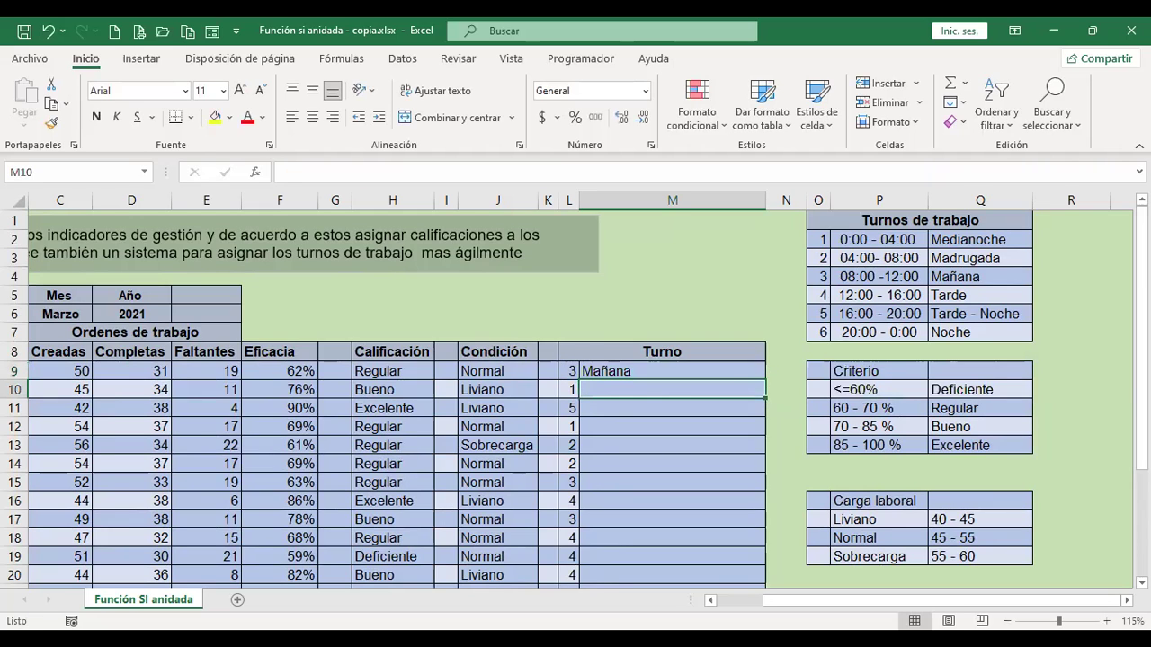
pyautogui.write('+')
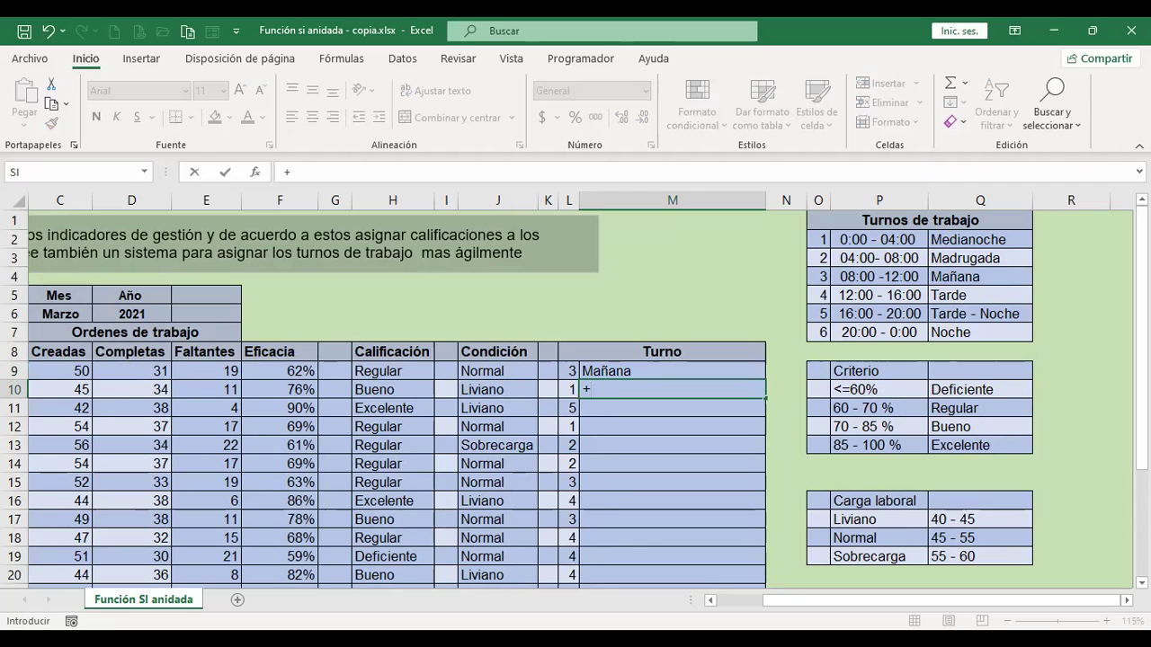
pyautogui.press('Escape')
pyautogui.press('Up')
pyautogui.press('F2')
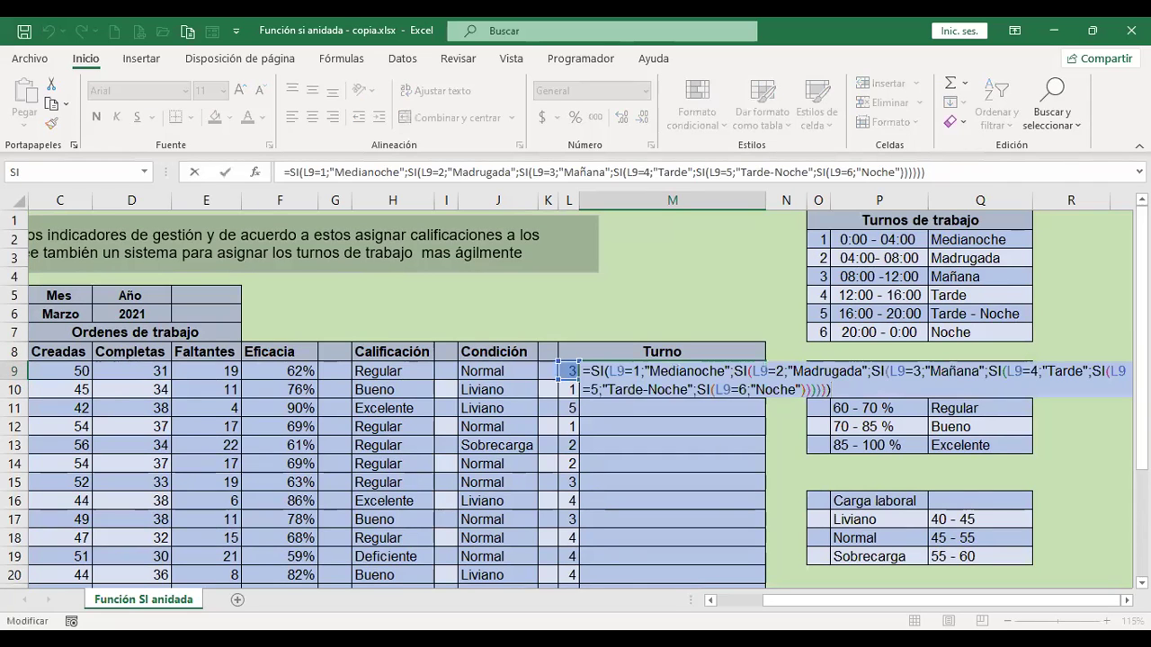
pyautogui.press('Return')
# Start the Turno formula in M10 with an SI that returns "Medianoche" when L10=1
pyautogui.write('+')
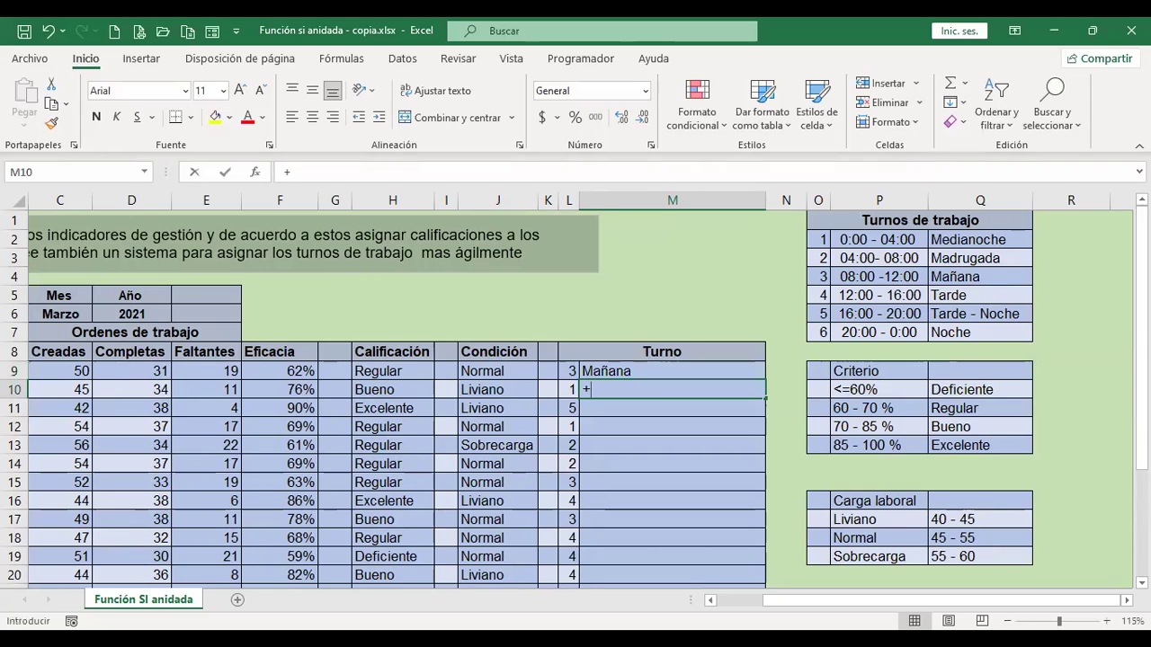
pyautogui.write('si')
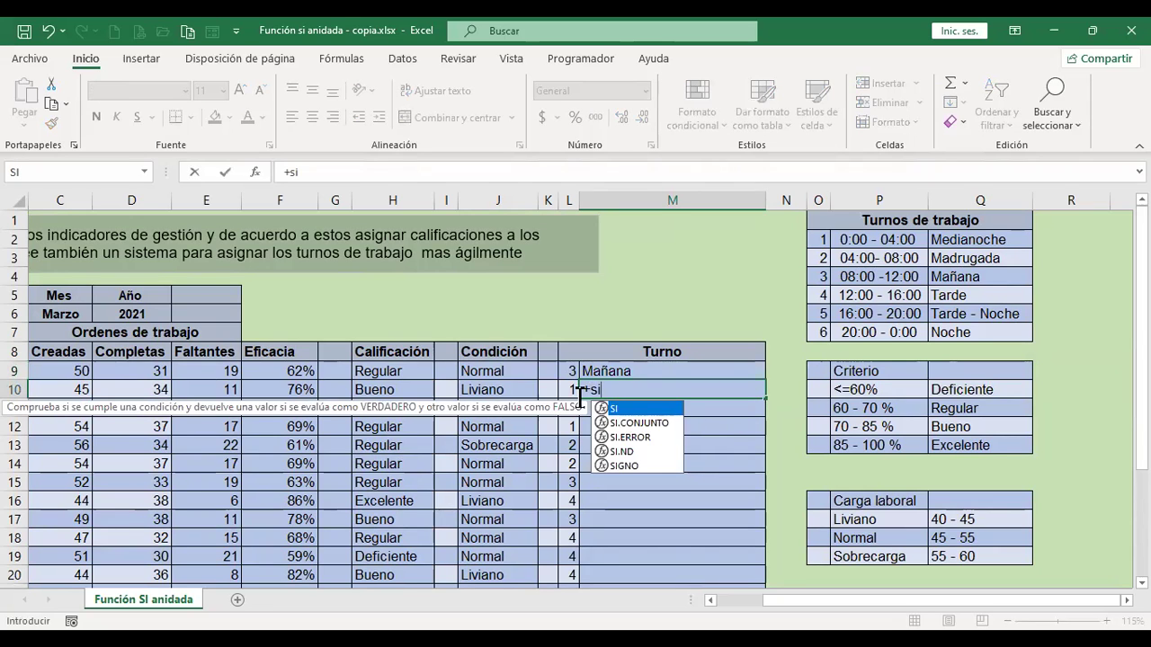
pyautogui.doubleClick(617, 409)
pyautogui.click(566, 389)
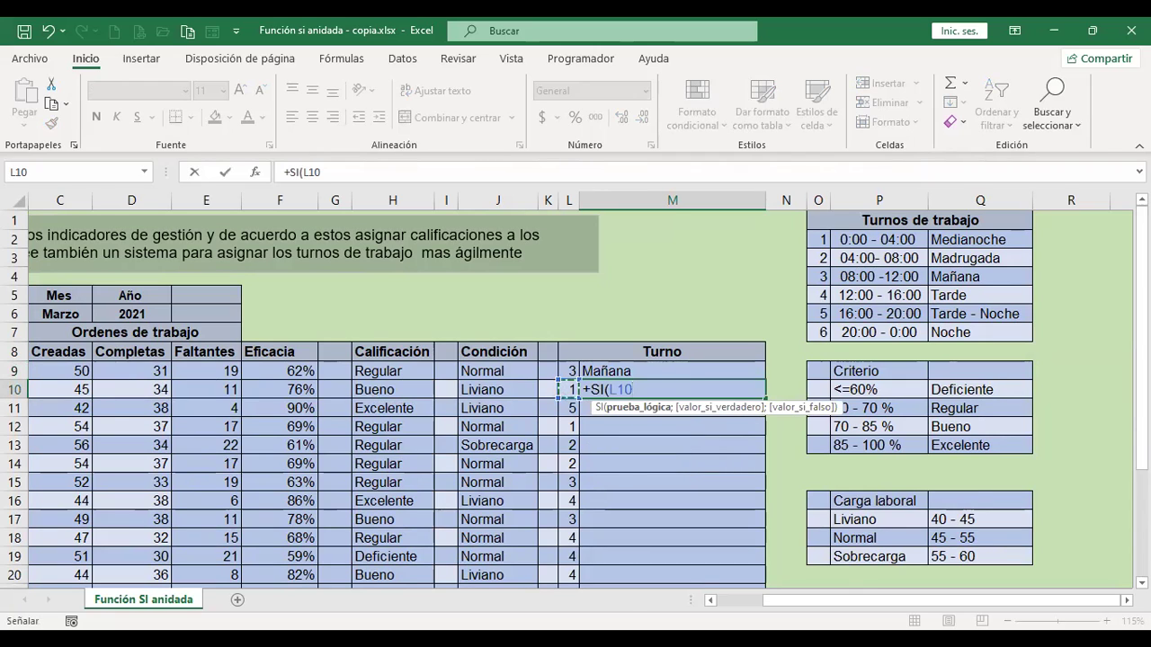
pyautogui.write('=1')
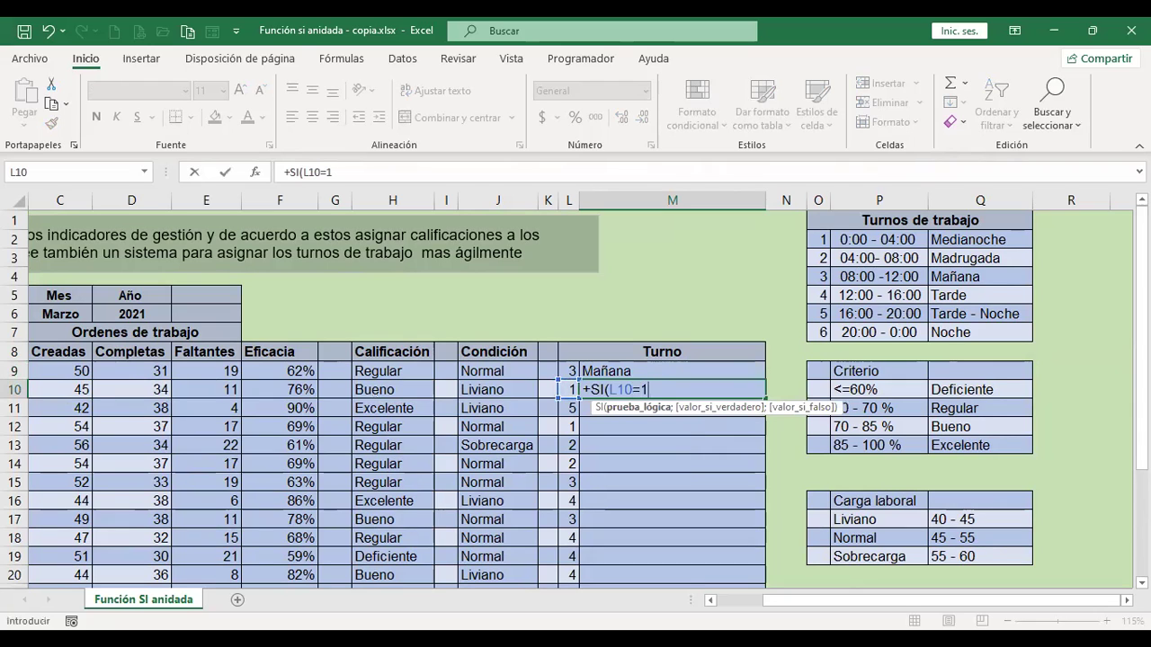
pyautogui.write(';"Me')
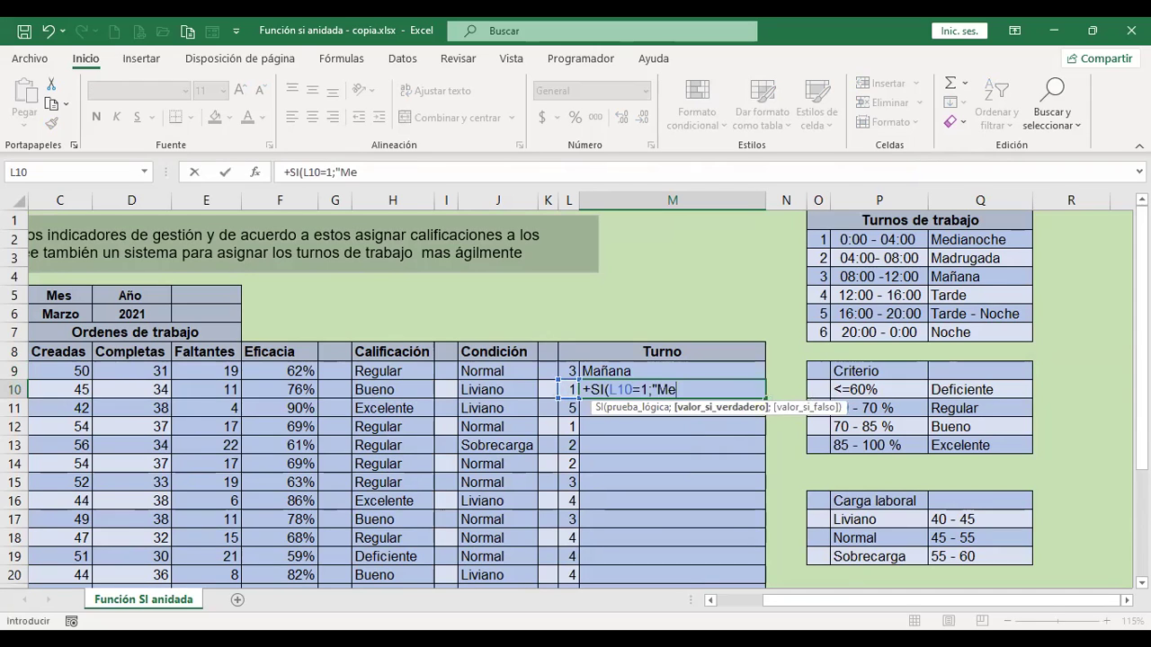
pyautogui.write('dianoch')
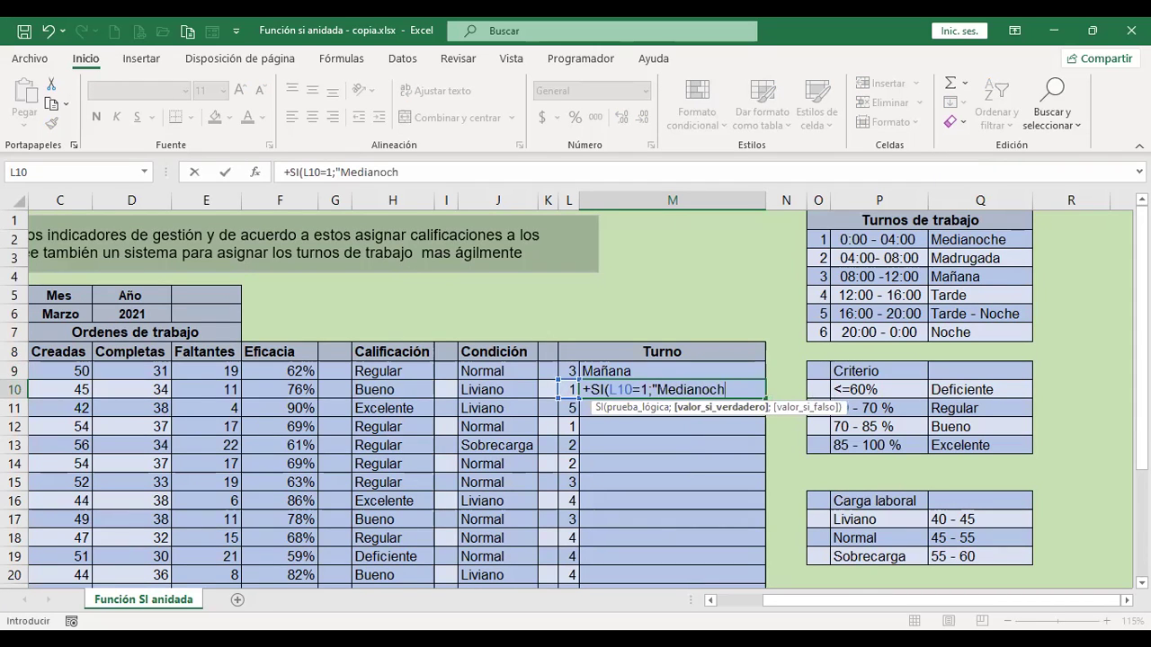
pyautogui.write('e";')
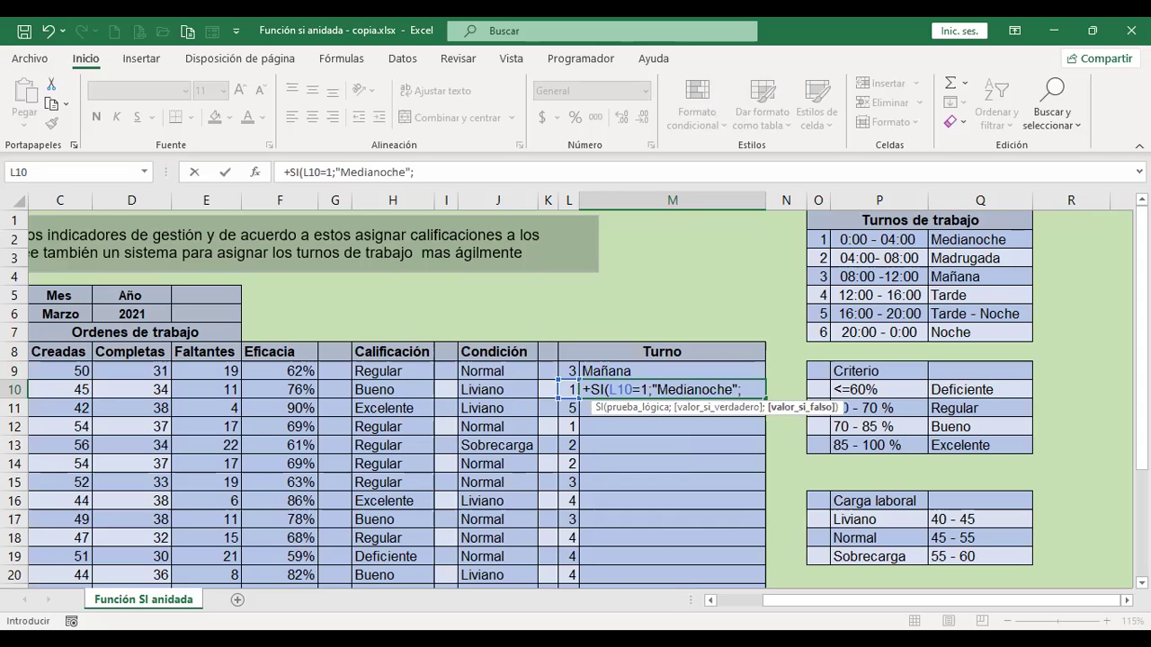
# Nest a second SI in the M10 formula that returns "Madrugada" when L10=2
pyautogui.write('si')
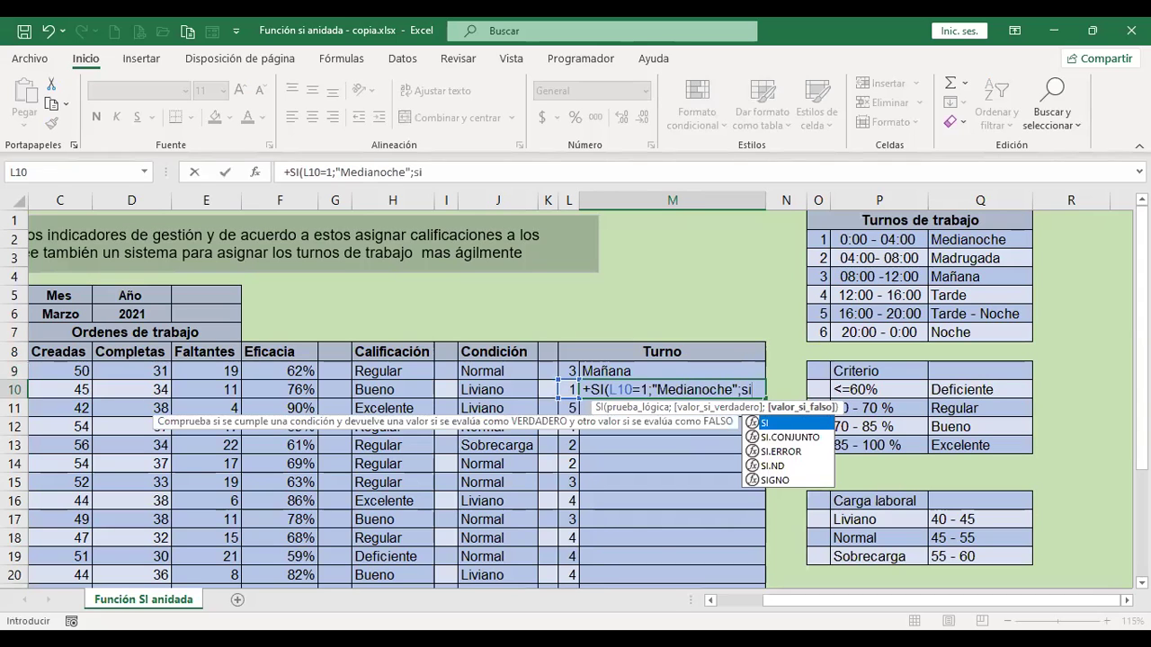
pyautogui.write('(')
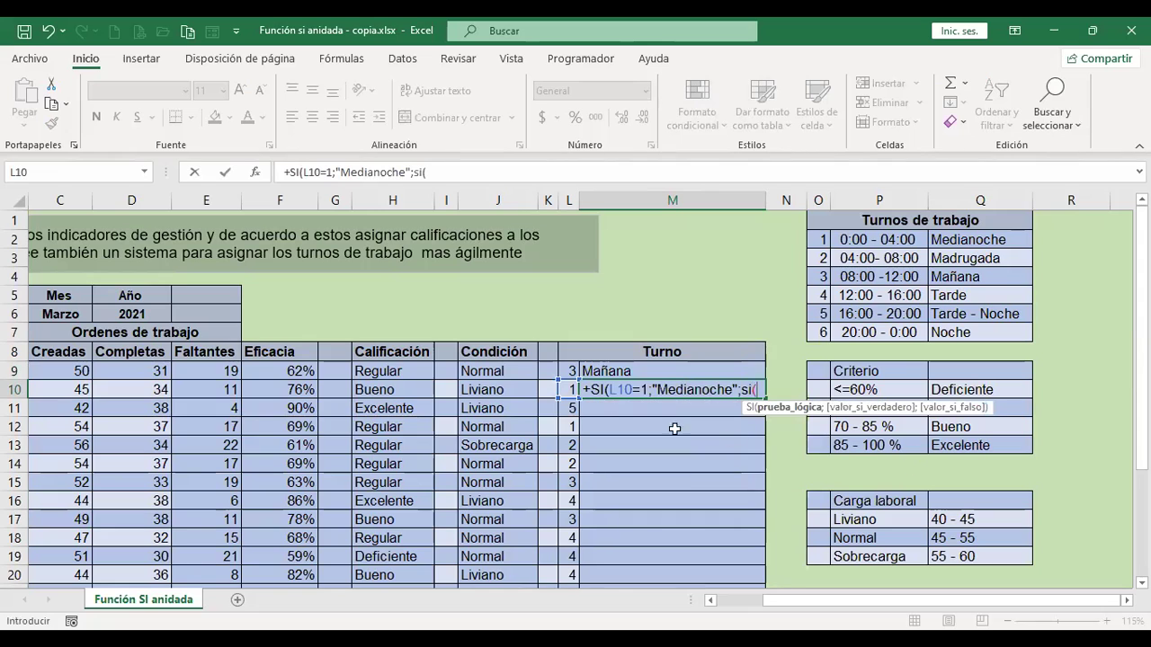
pyautogui.click(568, 389)
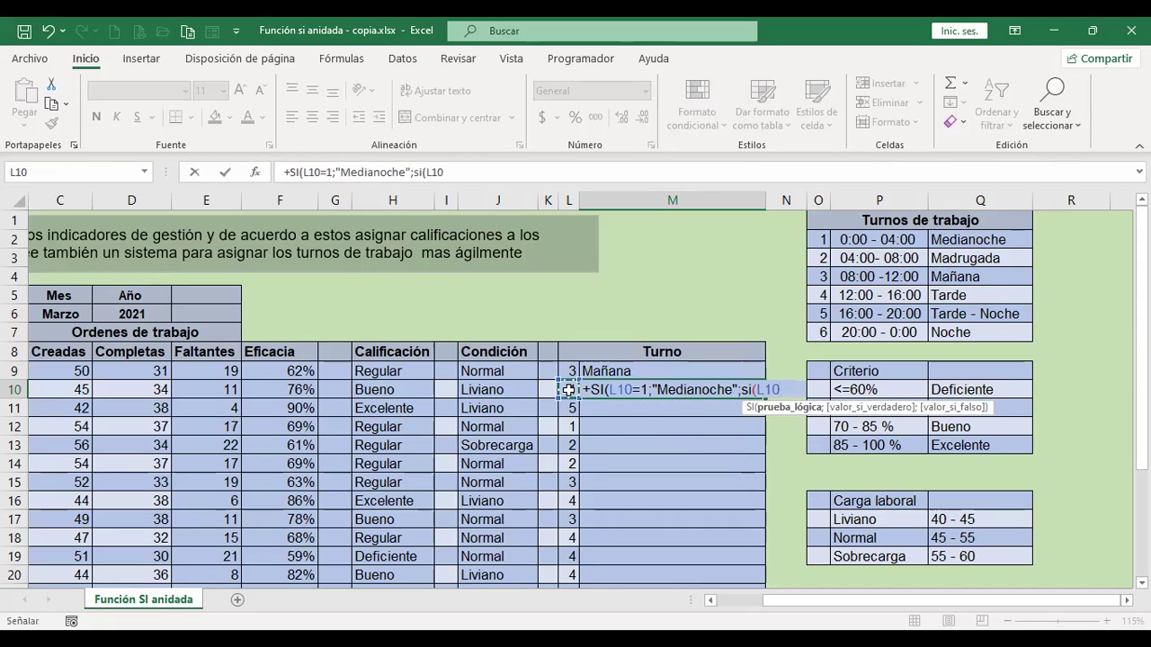
pyautogui.write('=2;"Madrugada')
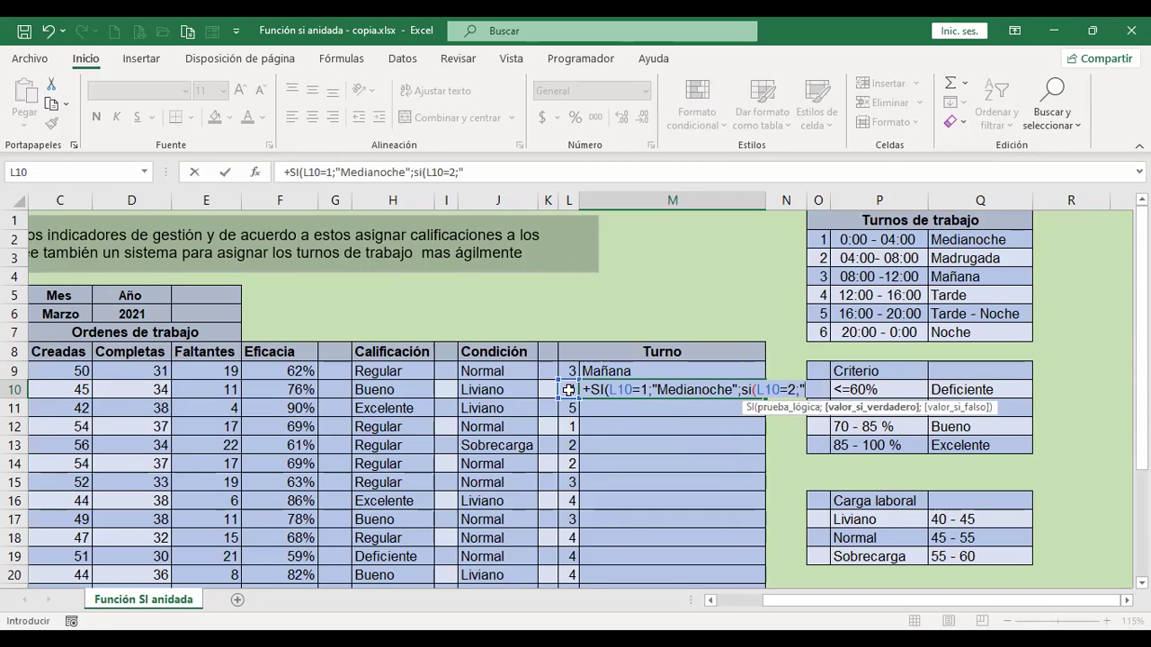
pyautogui.write('"')
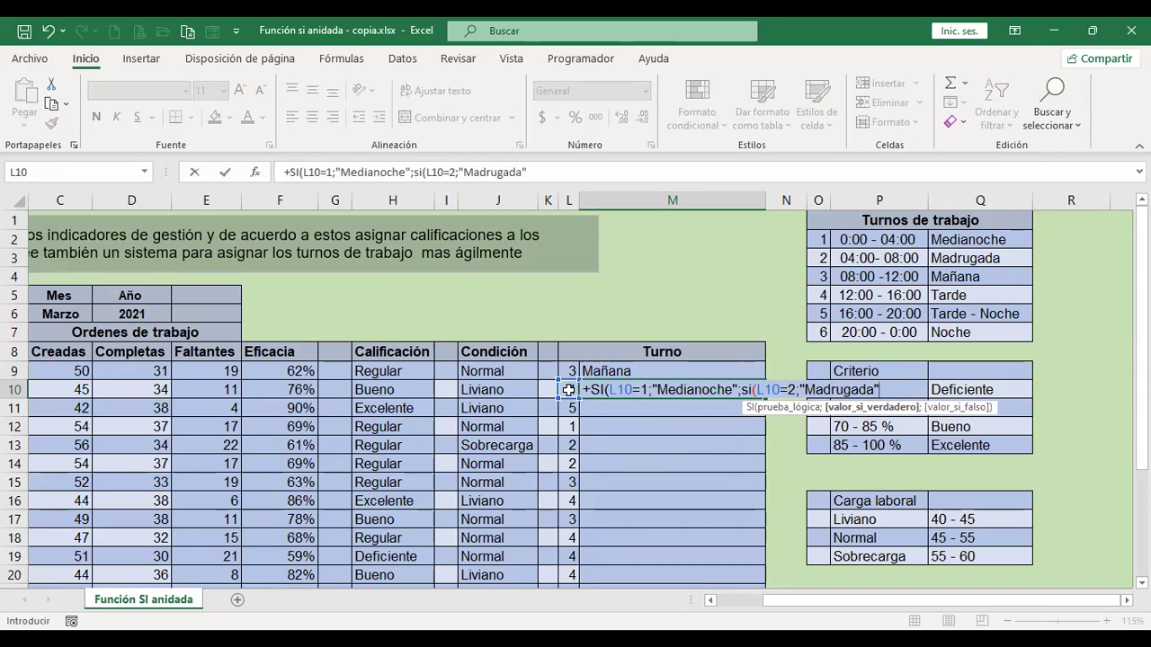
pyautogui.write(';')
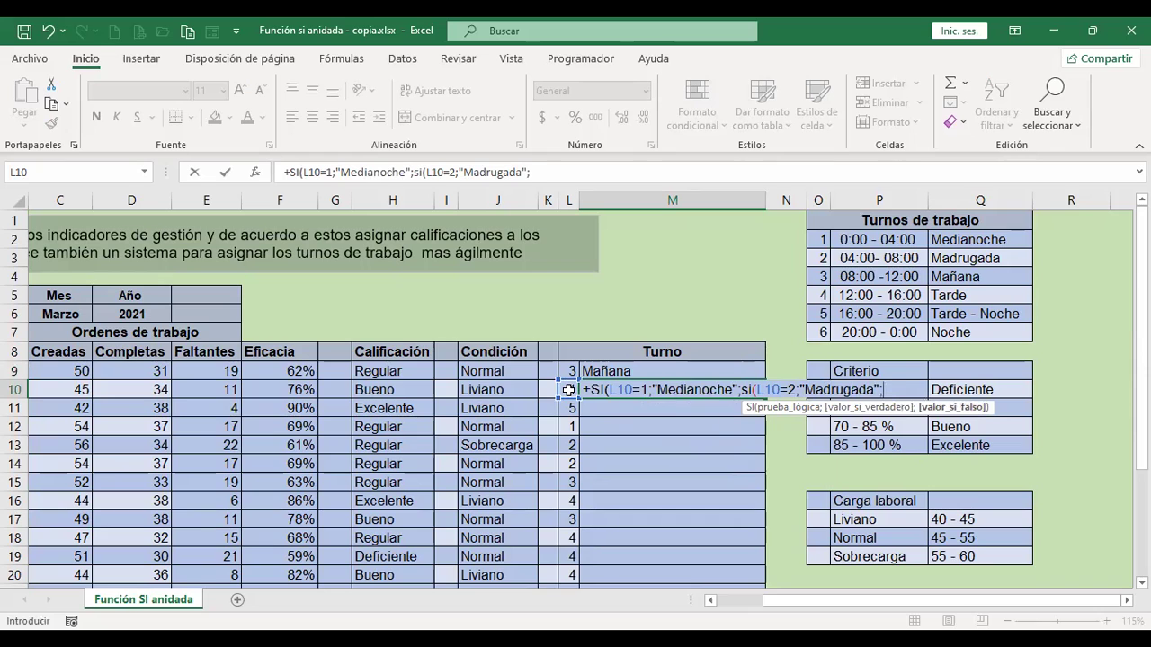
# Nest a third SI in the M10 formula that returns "Mañana" when L10=3
pyautogui.write('Si(')
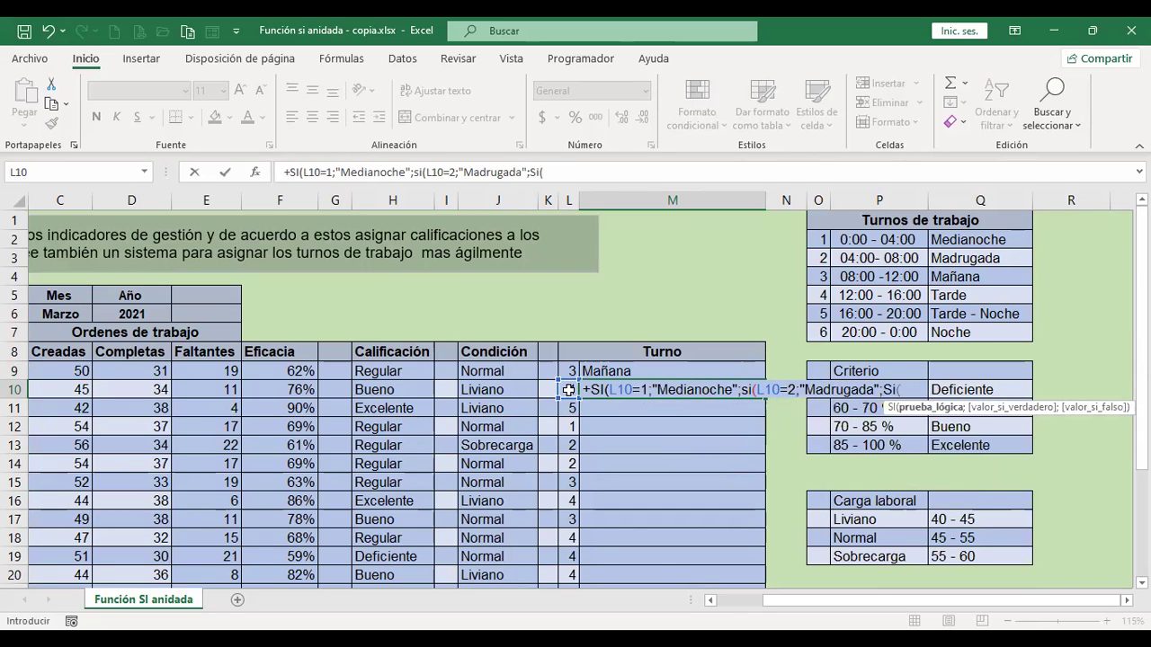
pyautogui.write('l10=3')
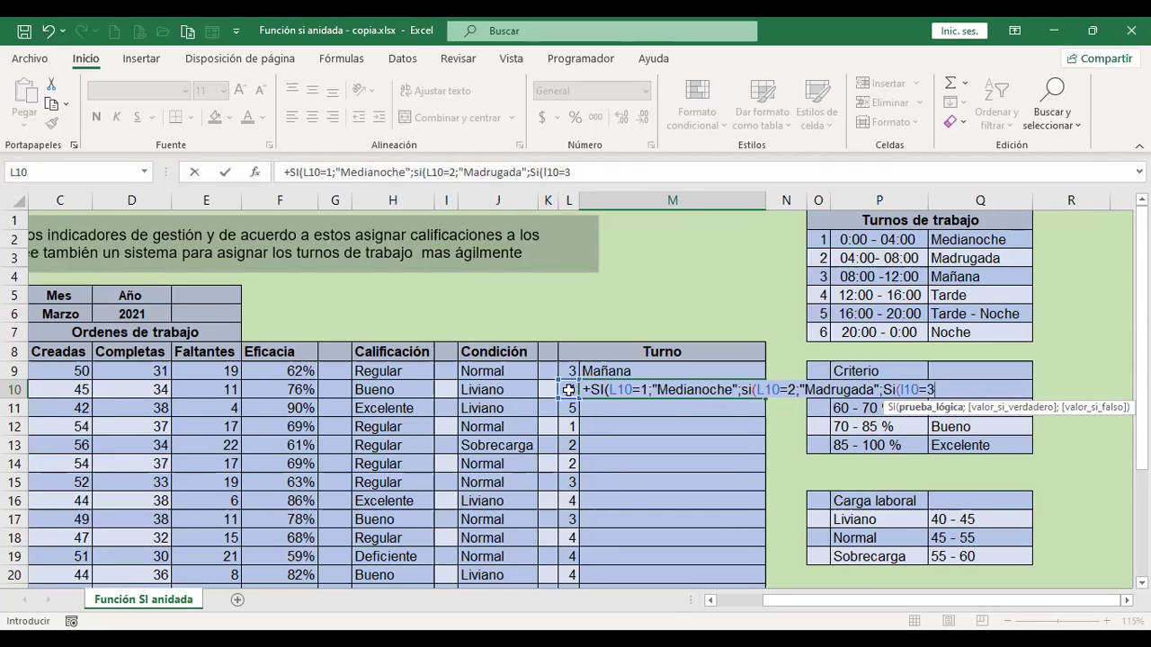
pyautogui.write(';"Ma')
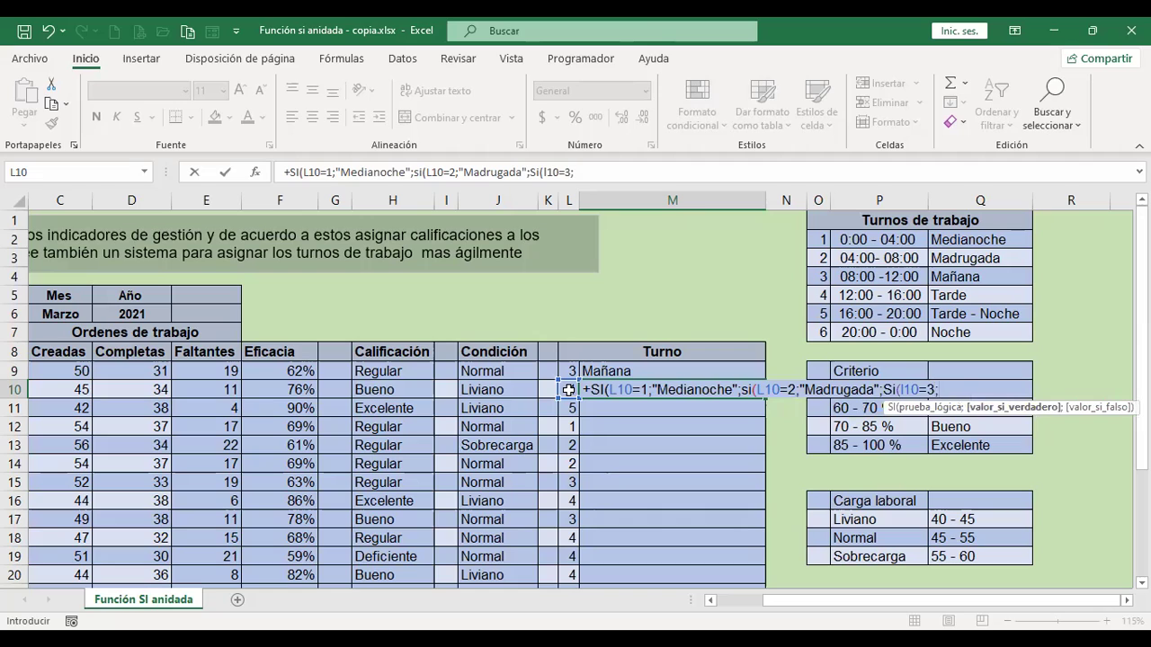
pyautogui.write('ñana"')
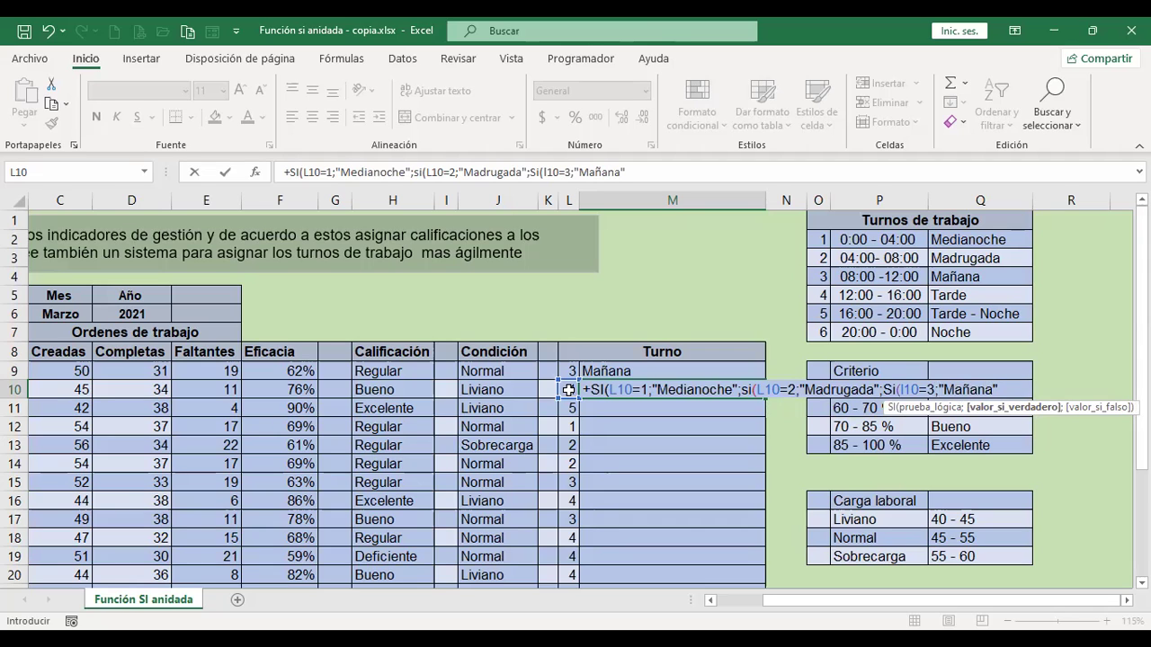
pyautogui.write(';')
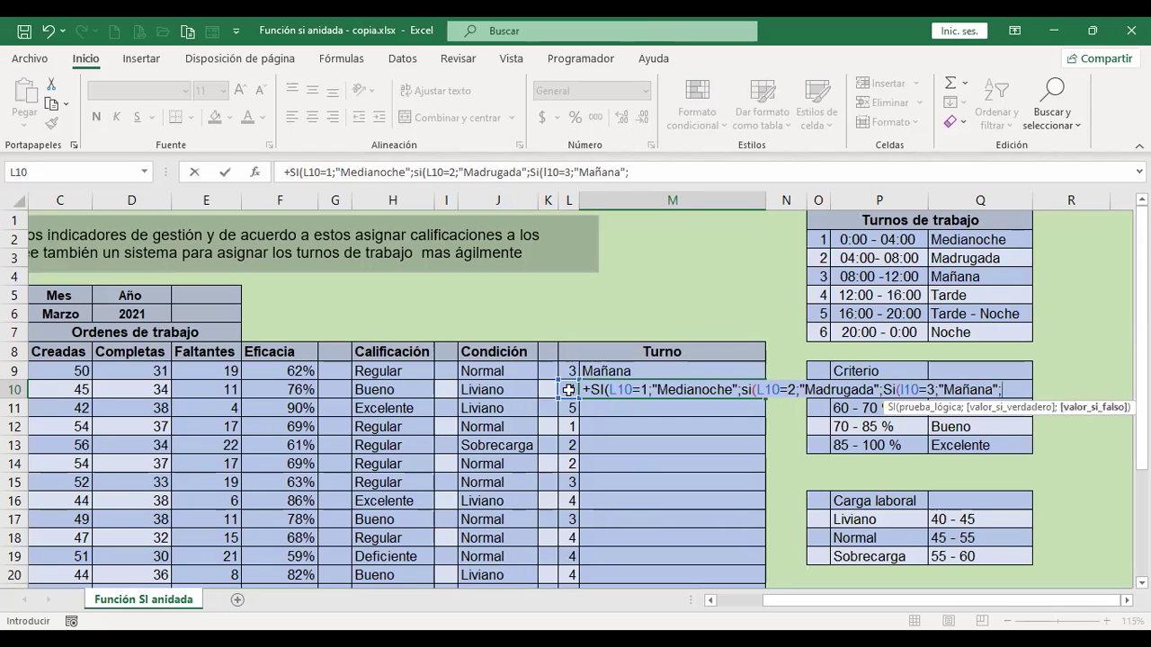
# Nest a fourth SI in the M10 formula that returns "Tarde" when L10=4
pyautogui.write('si(')
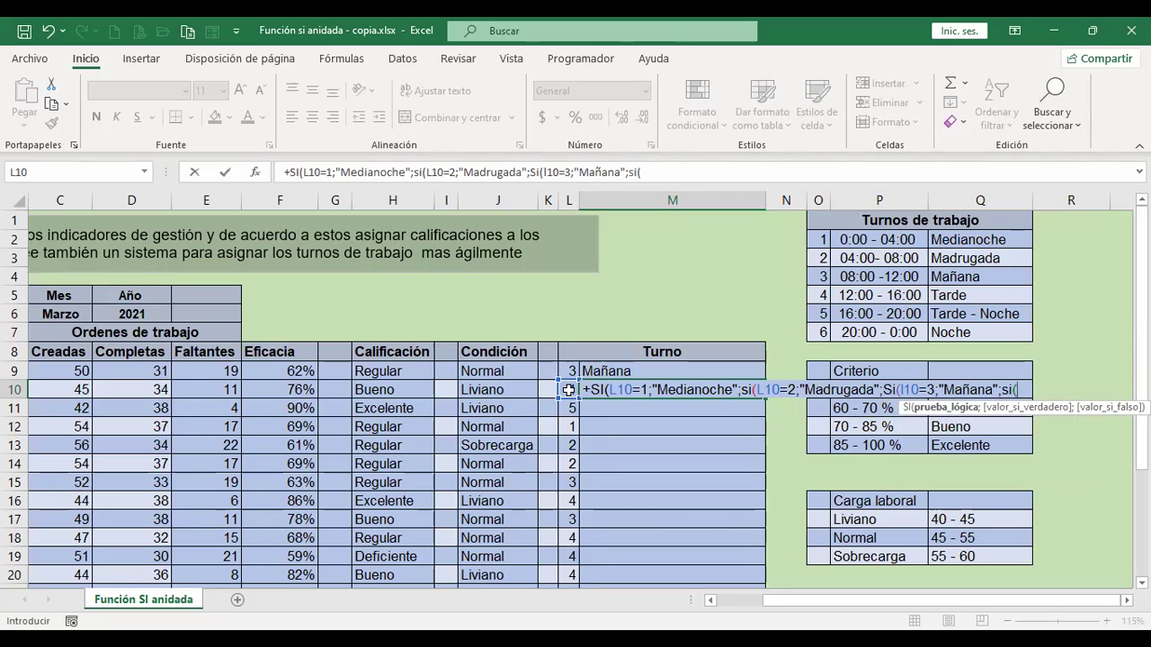
pyautogui.write('l10=')
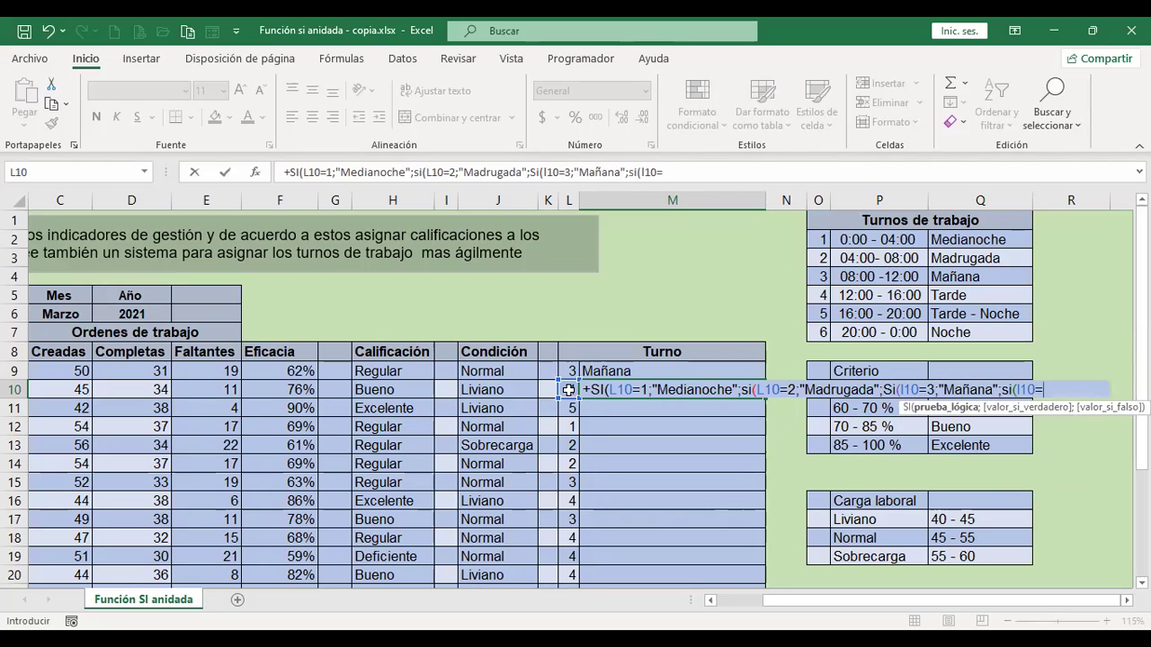
pyautogui.write('4;')
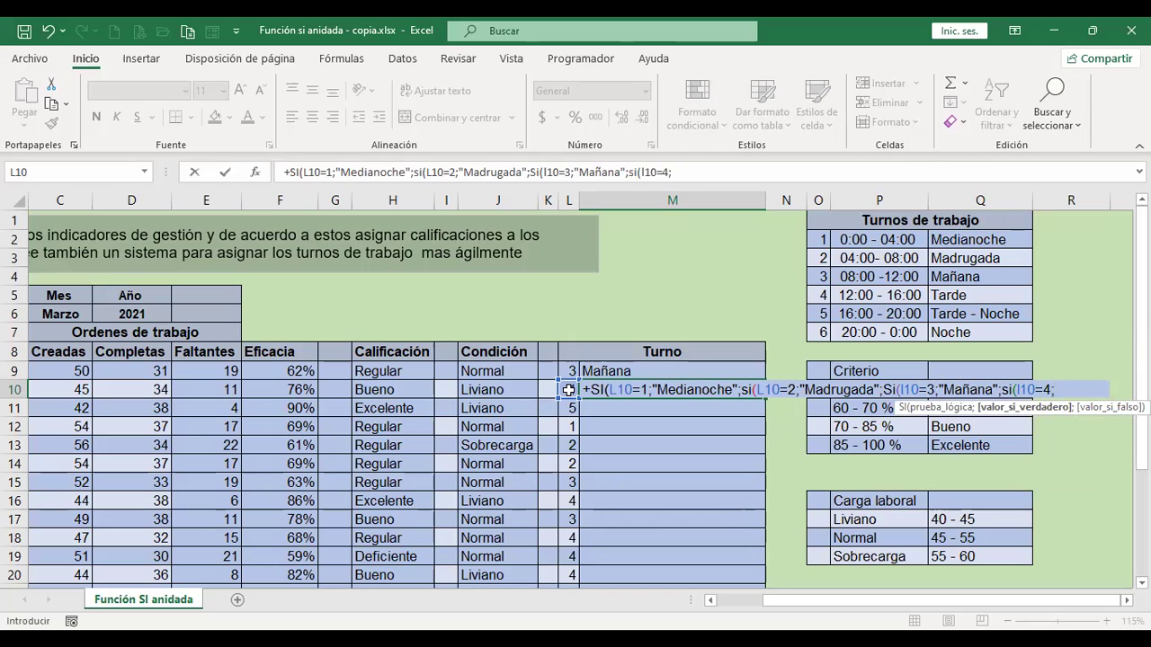
pyautogui.write('"Tarde";')
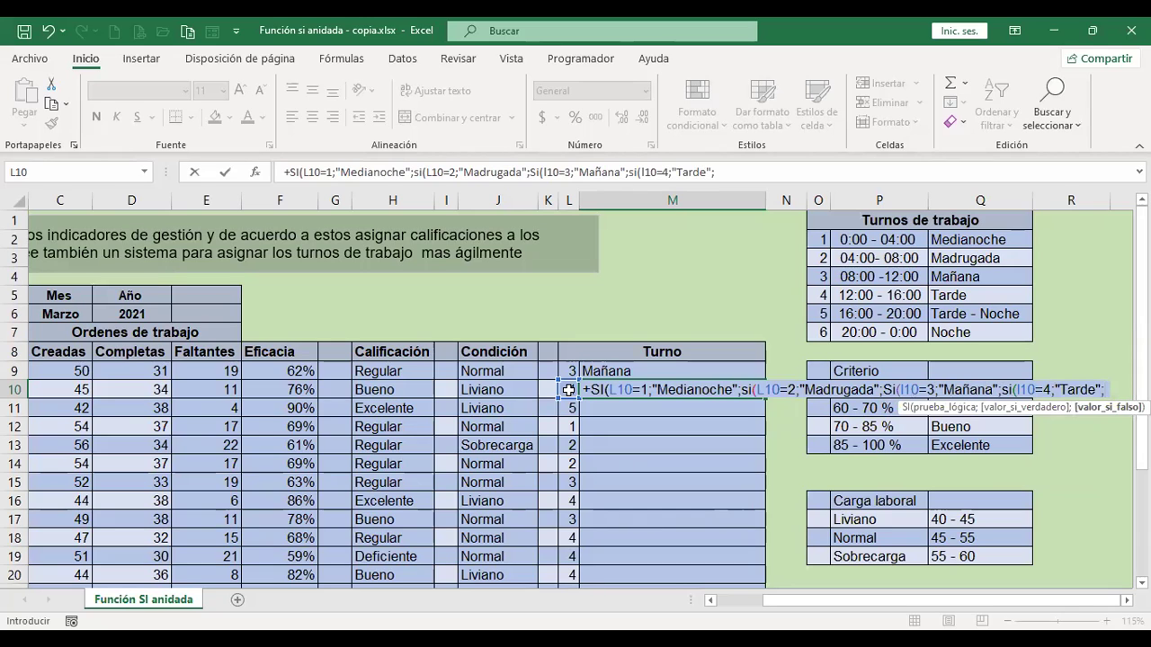
# Extend the nested SI formula in M10 with the condition L10=5 returning "Tarde - Noche"
pyautogui.write('si')
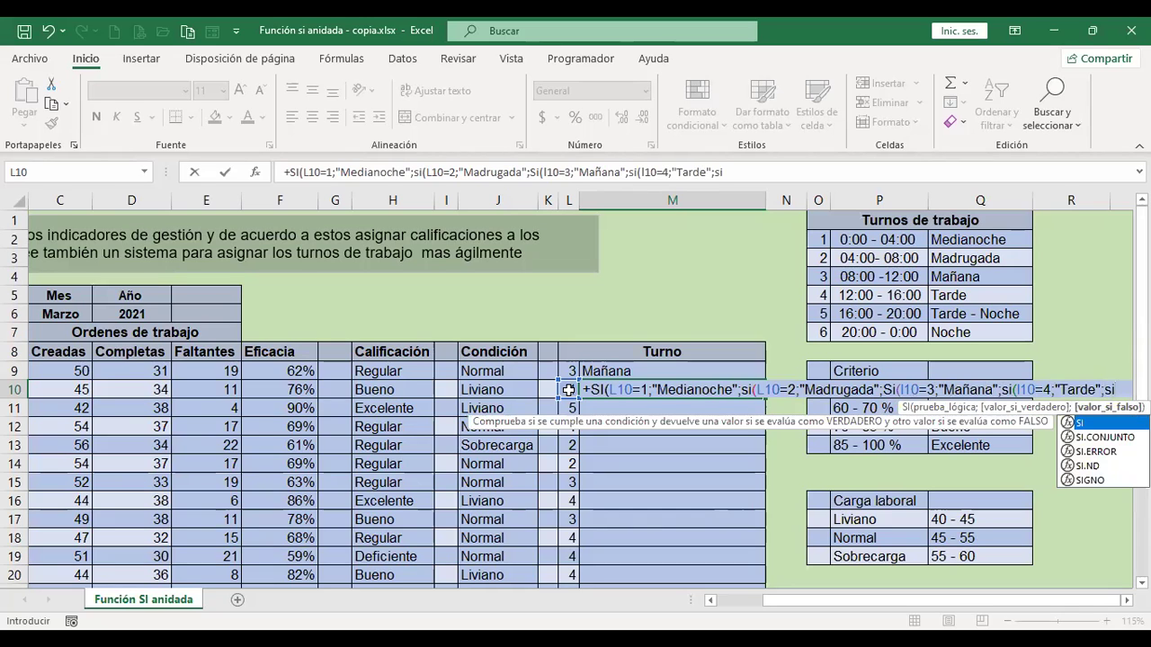
pyautogui.write('(')
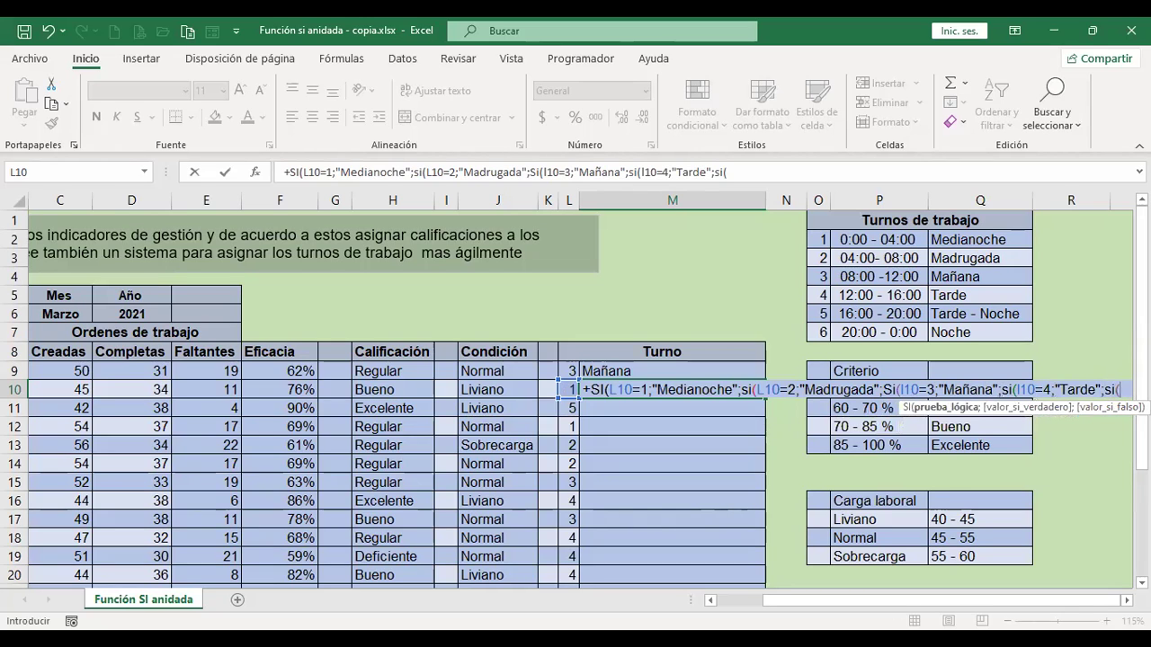
pyautogui.hscroll(3, 581, 399)
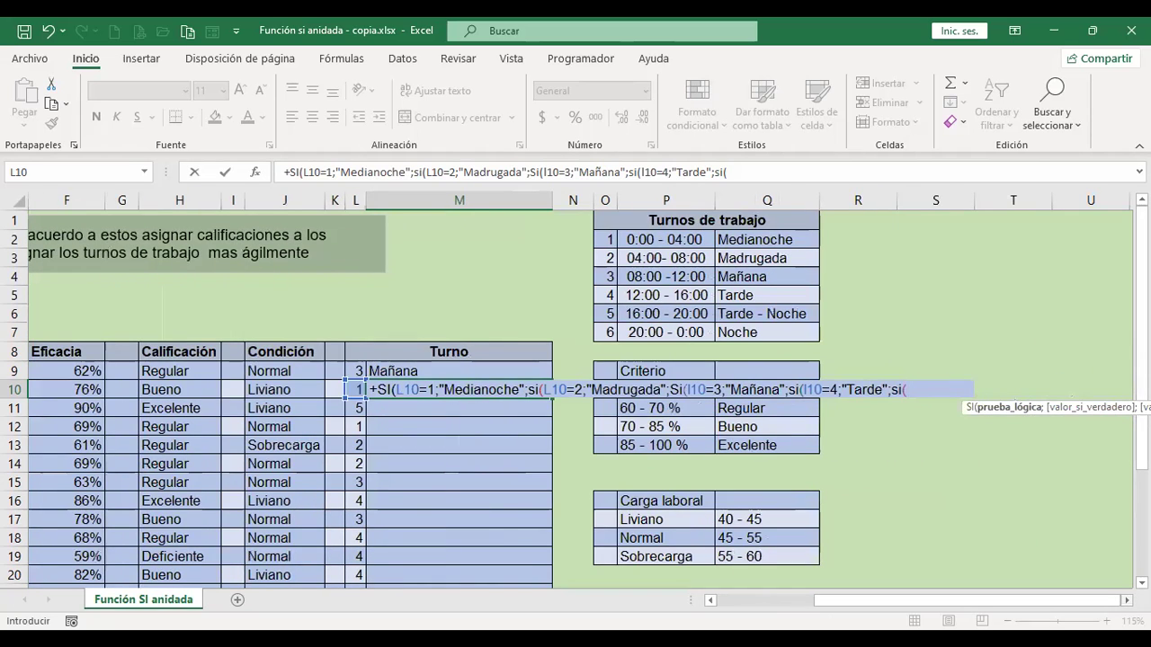
pyautogui.write('l10=')
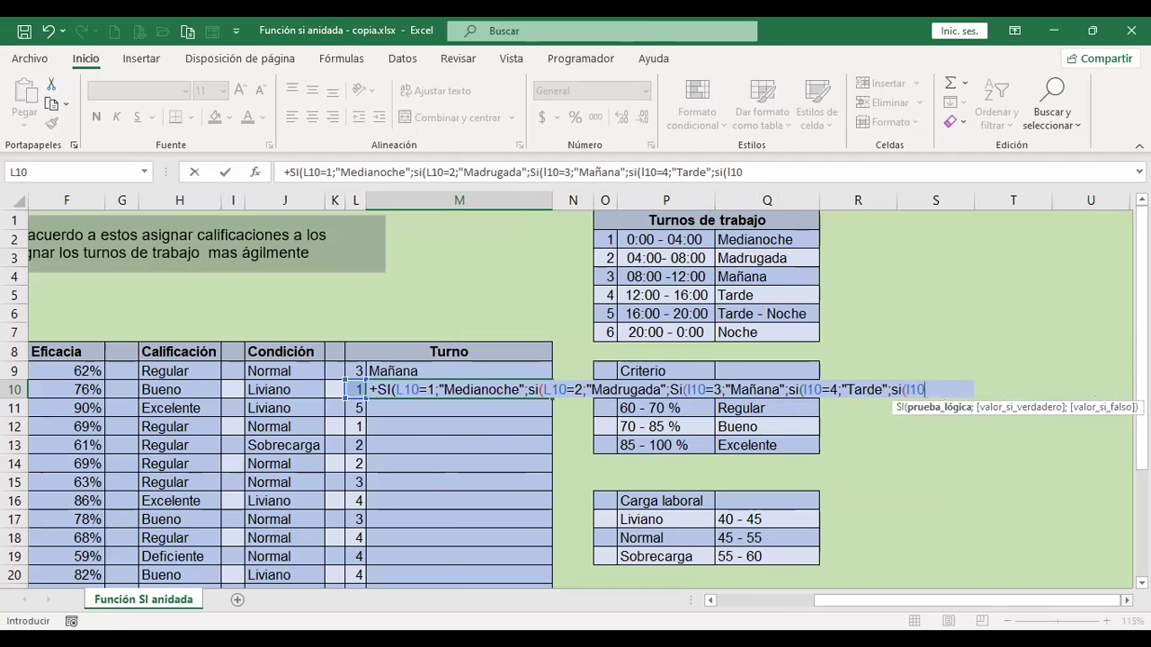
pyautogui.write('5;"Tarde')
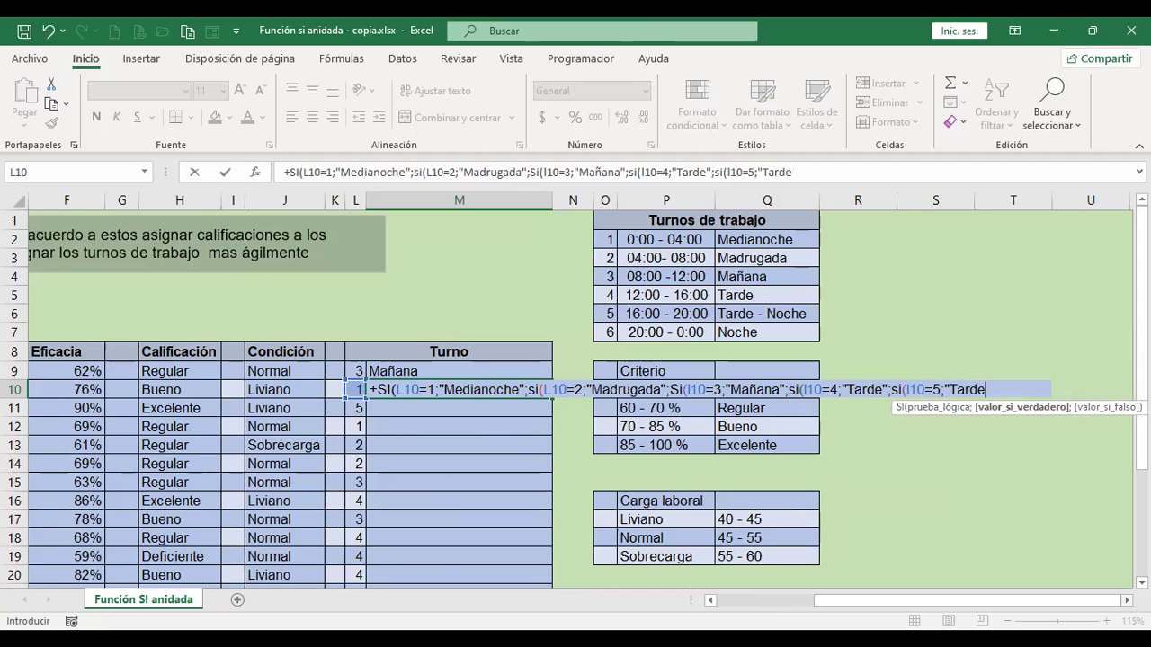
pyautogui.press('BackSpace')
pyautogui.write('e - Noche";')
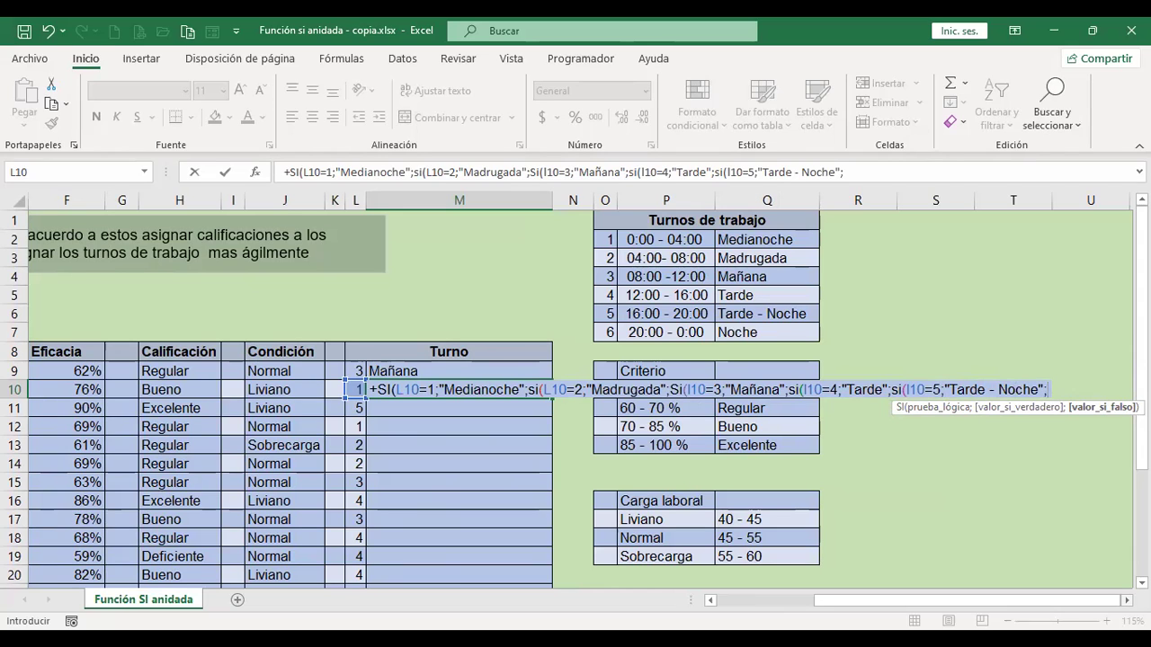
# Set "Noche" as the final false value of the M10 formula, close all five SI functions and enter it
pyautogui.write('"Noche"')
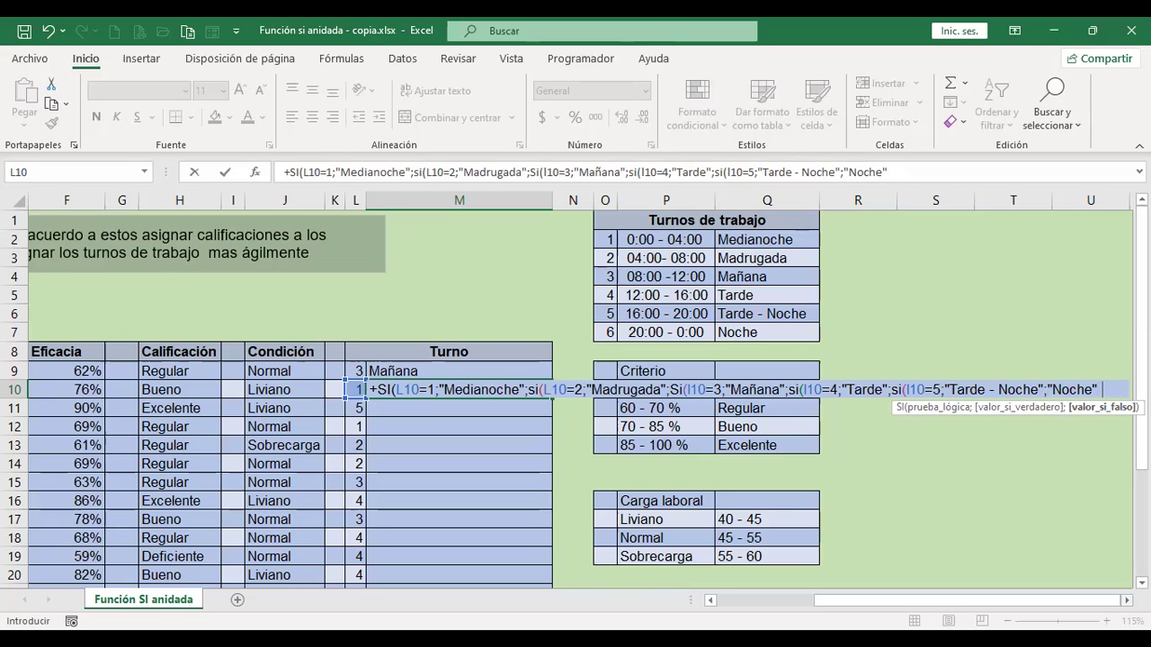
pyautogui.write(')')
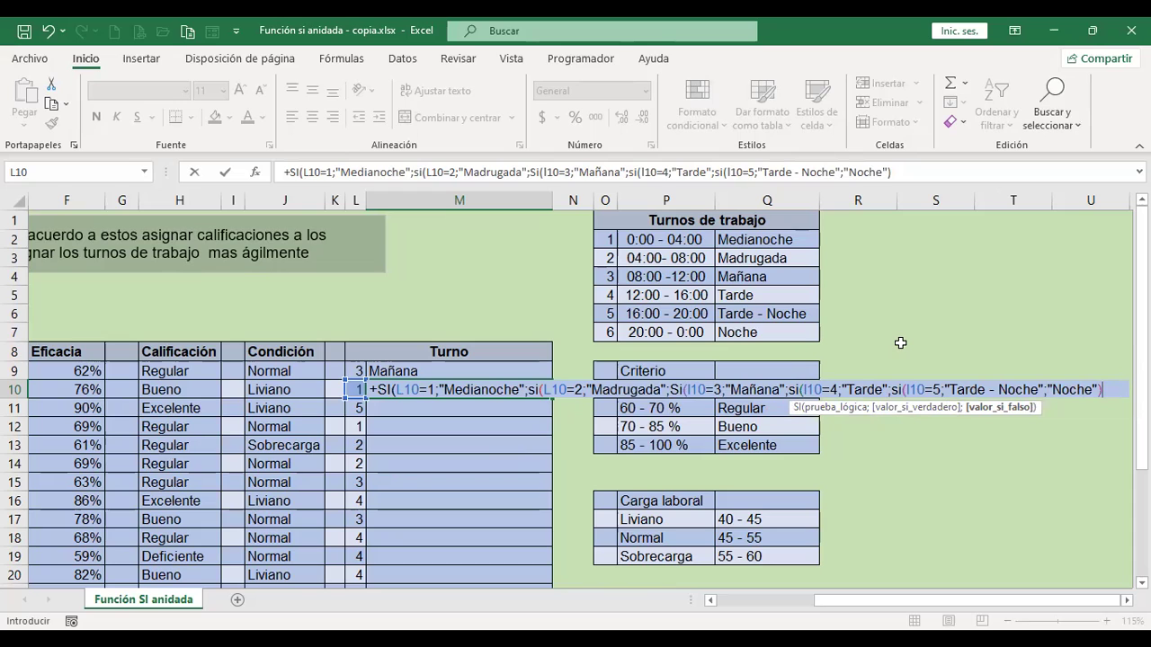
pyautogui.write(')))')
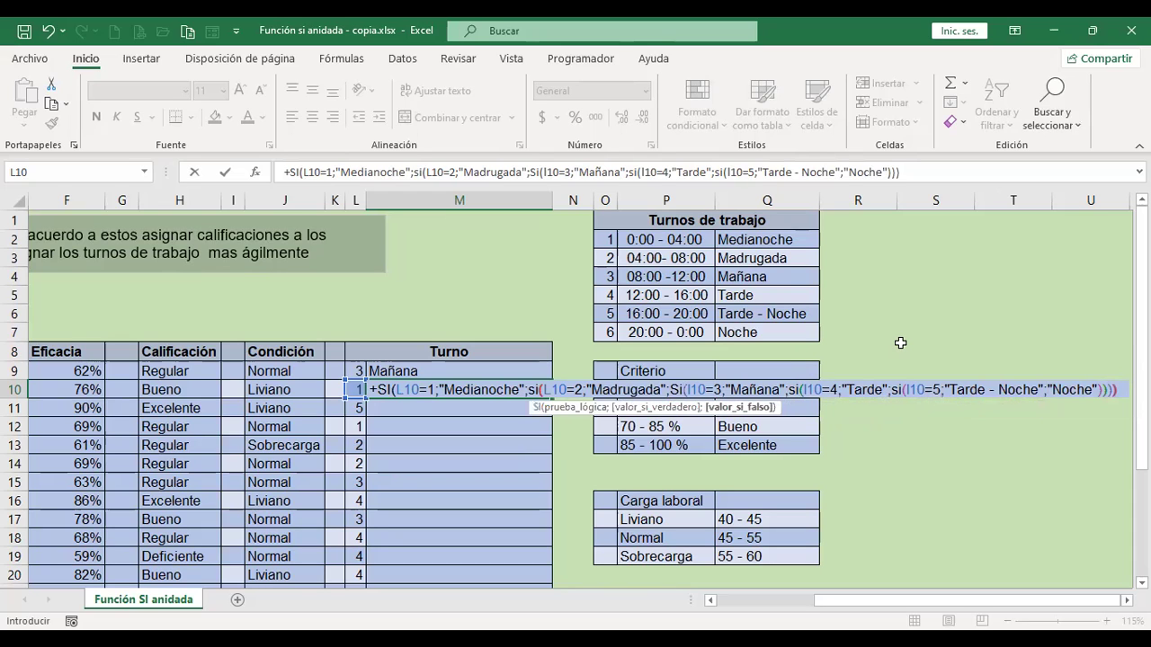
pyautogui.write(')')
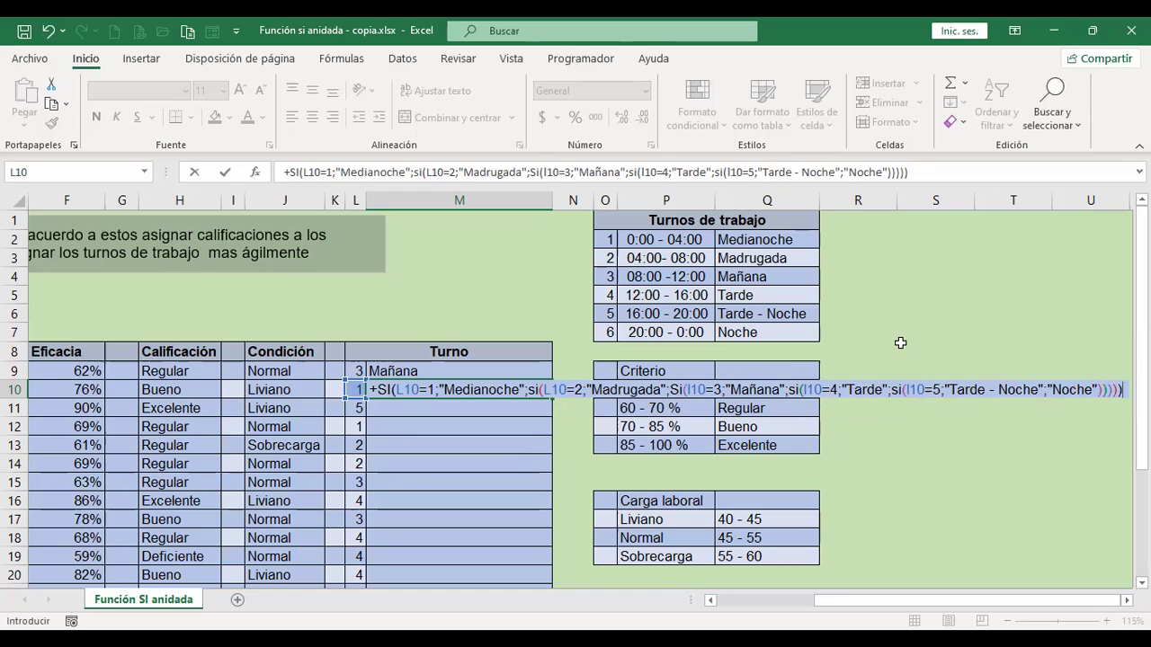
pyautogui.press('Return')
# Fill the nested SI formula from M10 down the Turno column to M28
pyautogui.press('Up')
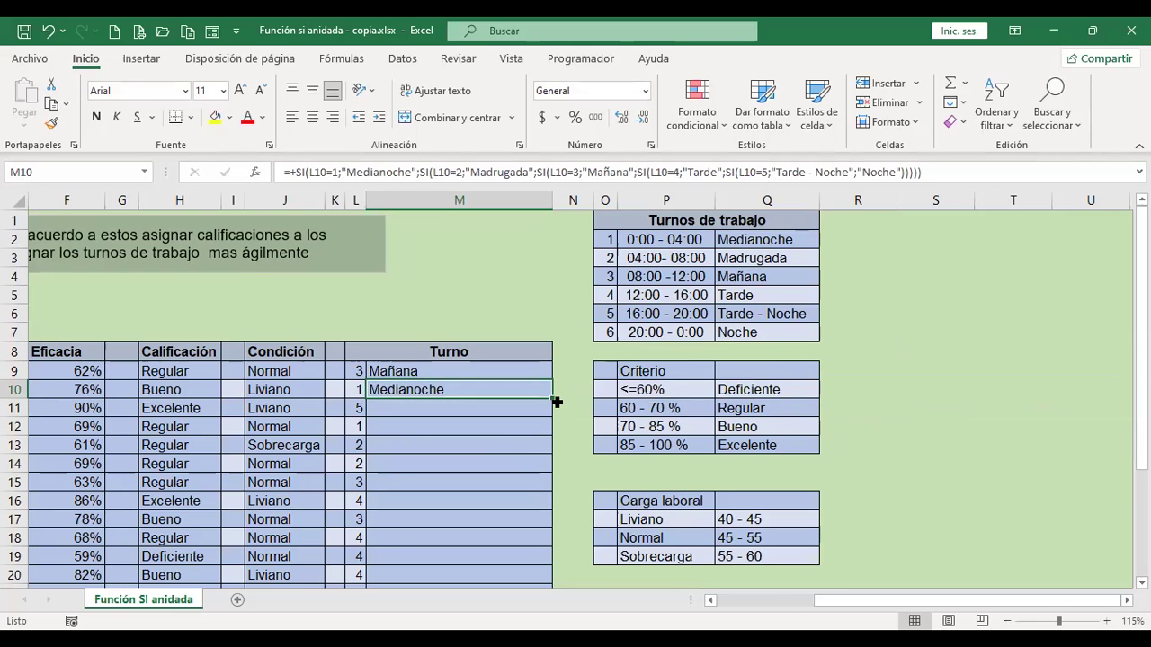
pyautogui.moveTo(557, 401); pyautogui.dragTo(555, 576)
# Examine the filled Turno column against the shift codes in column L and the Turnos de trabajo table
pyautogui.scroll(2, 642, 468)
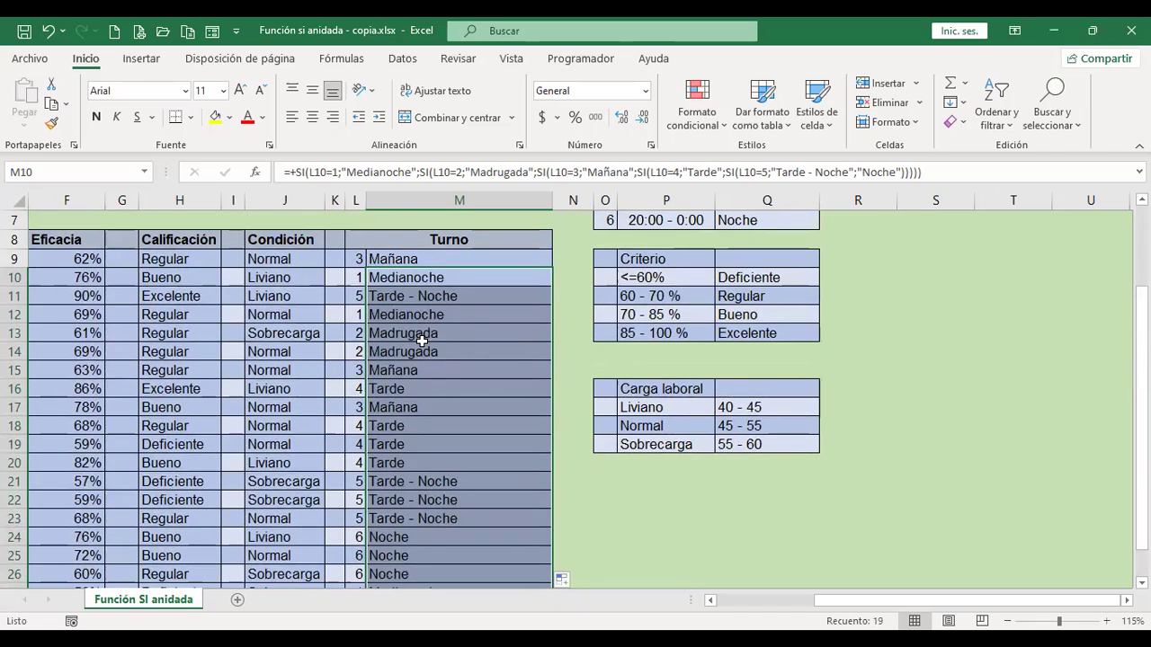
pyautogui.scroll(2, 421, 341)
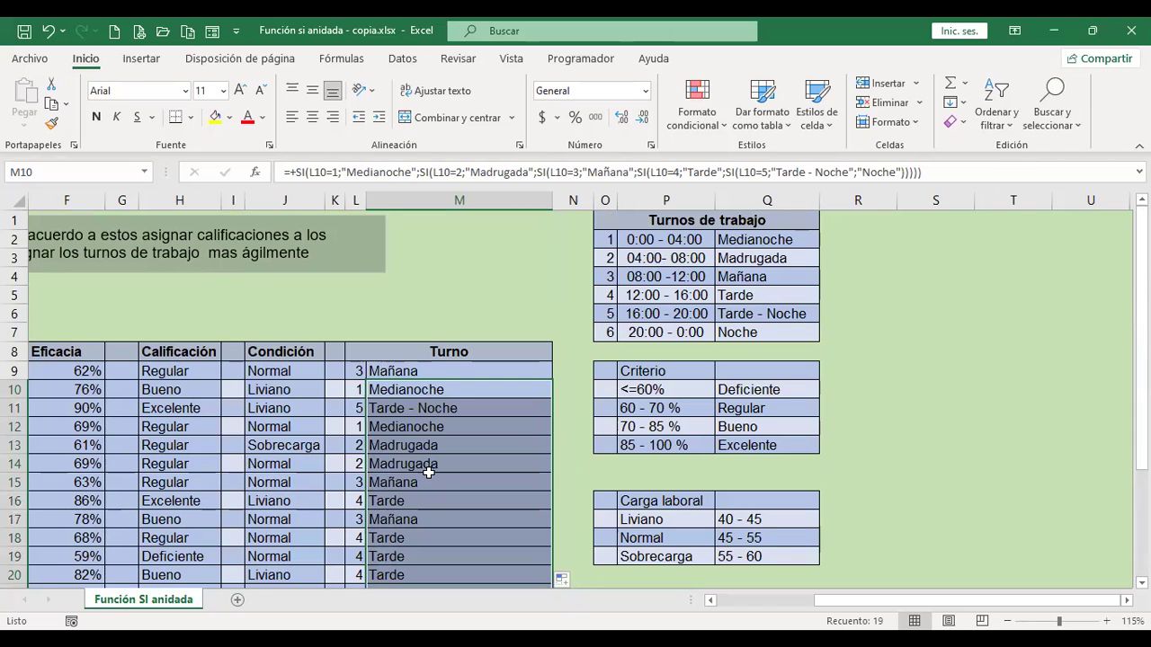
pyautogui.scroll(-2, 429, 472)
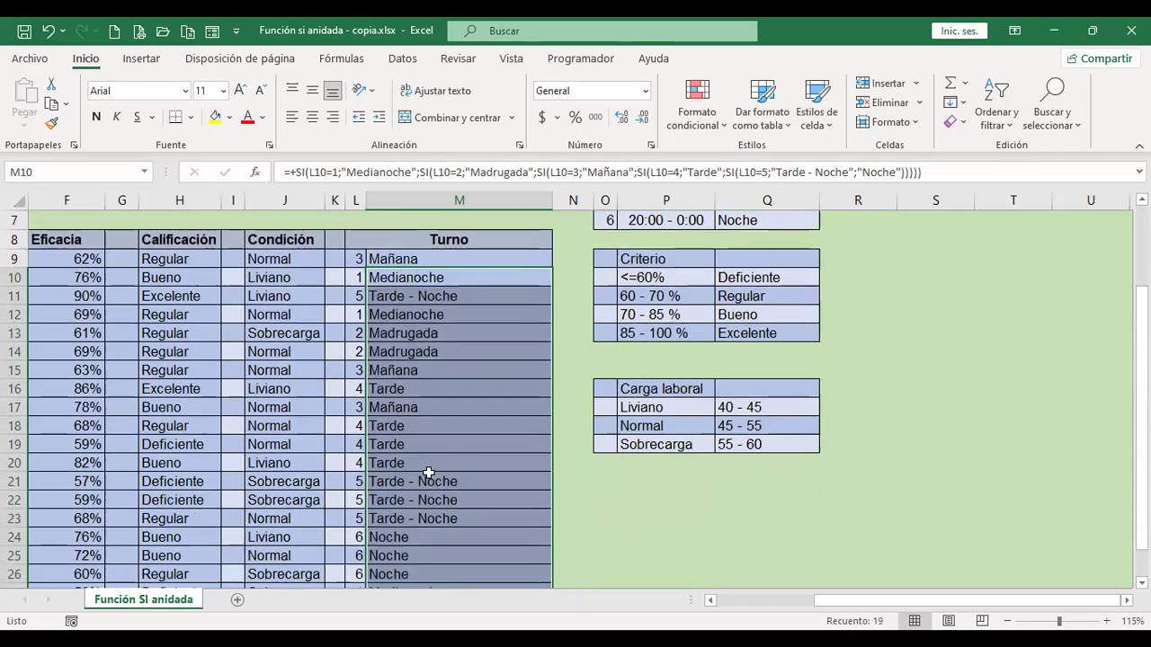
pyautogui.scroll(-1, 428, 472)
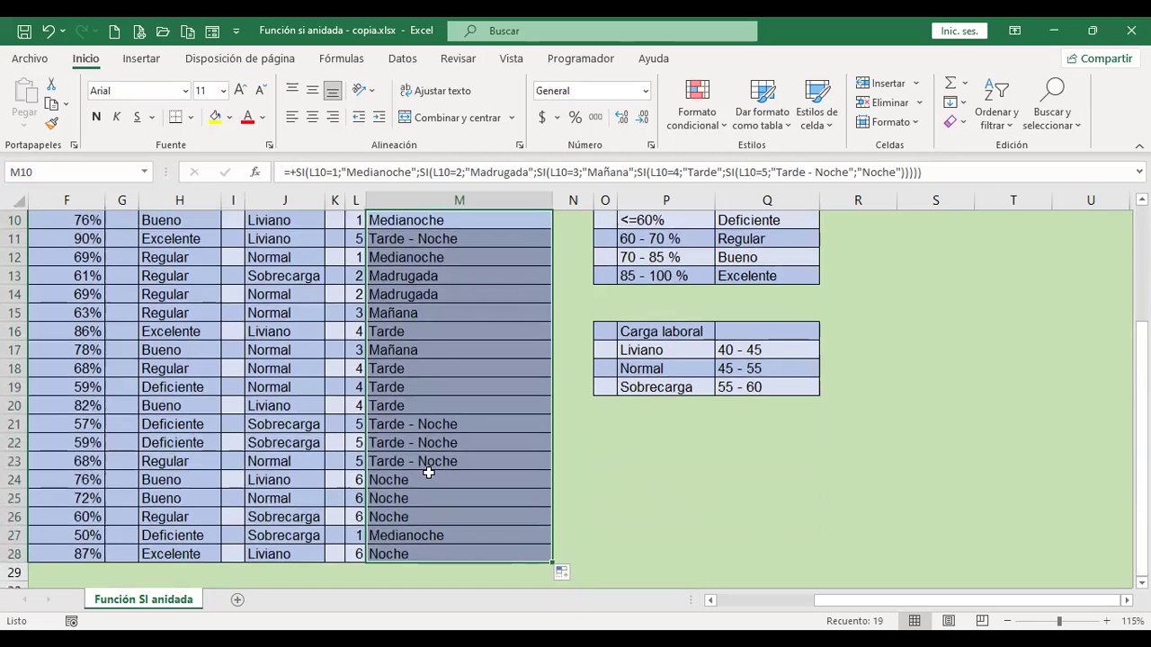
pyautogui.scroll(2, 479, 457)
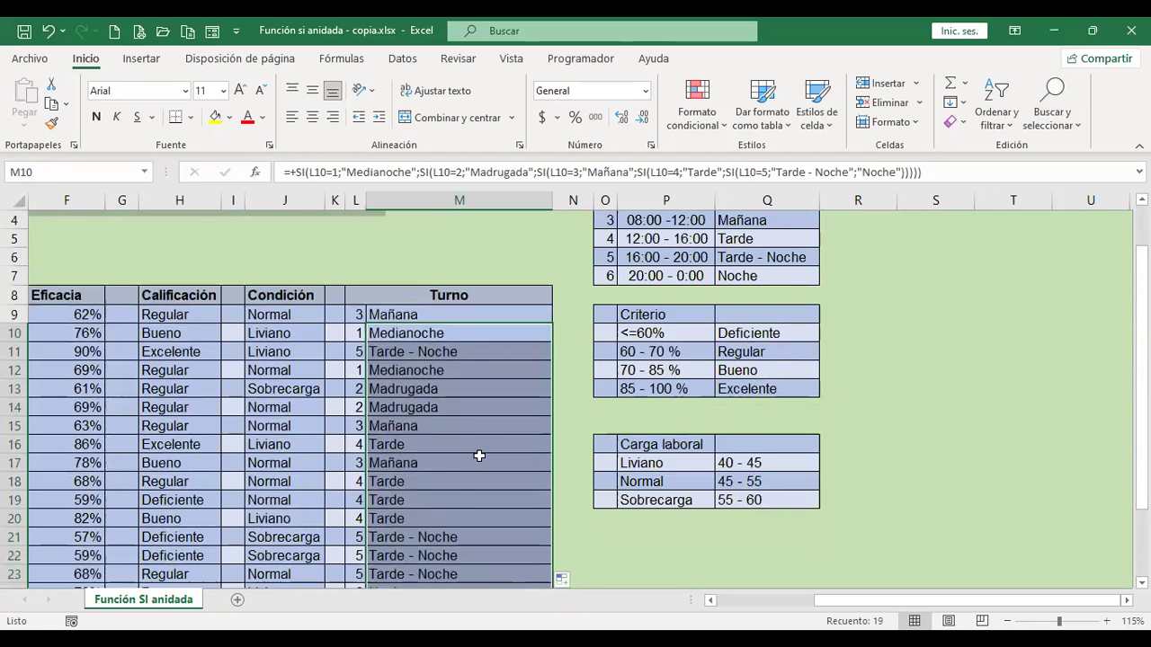
pyautogui.scroll(-2, 479, 458)
pyautogui.scroll(2, 479, 458)
pyautogui.scroll(-2, 548, 418)
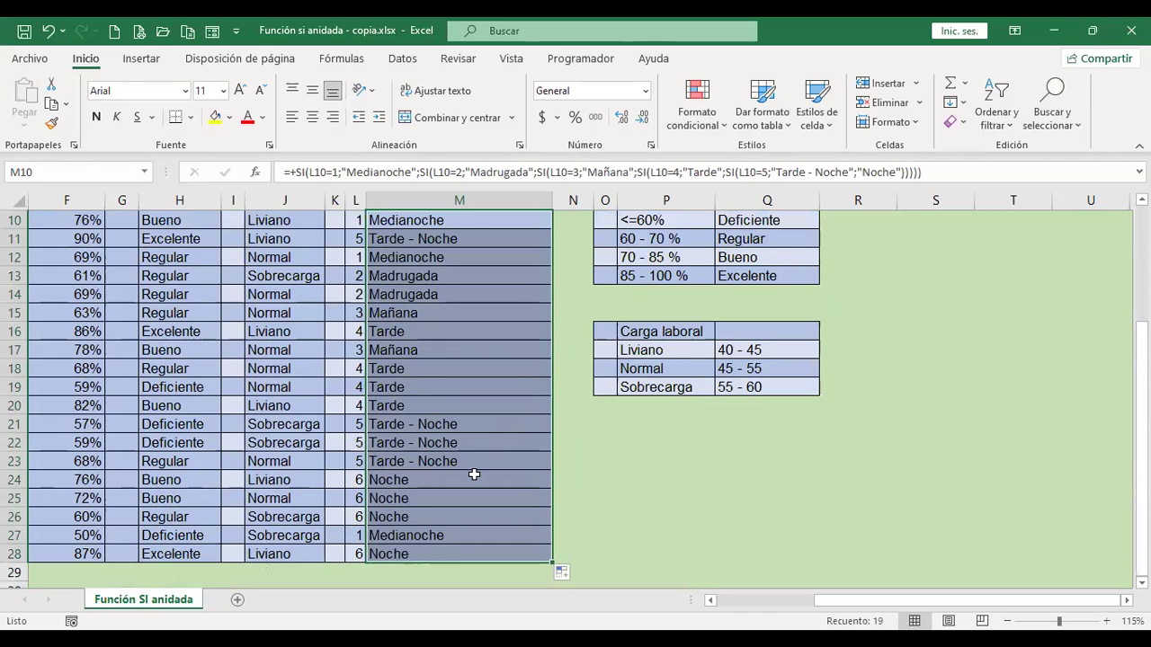
pyautogui.scroll(1, 474, 475)
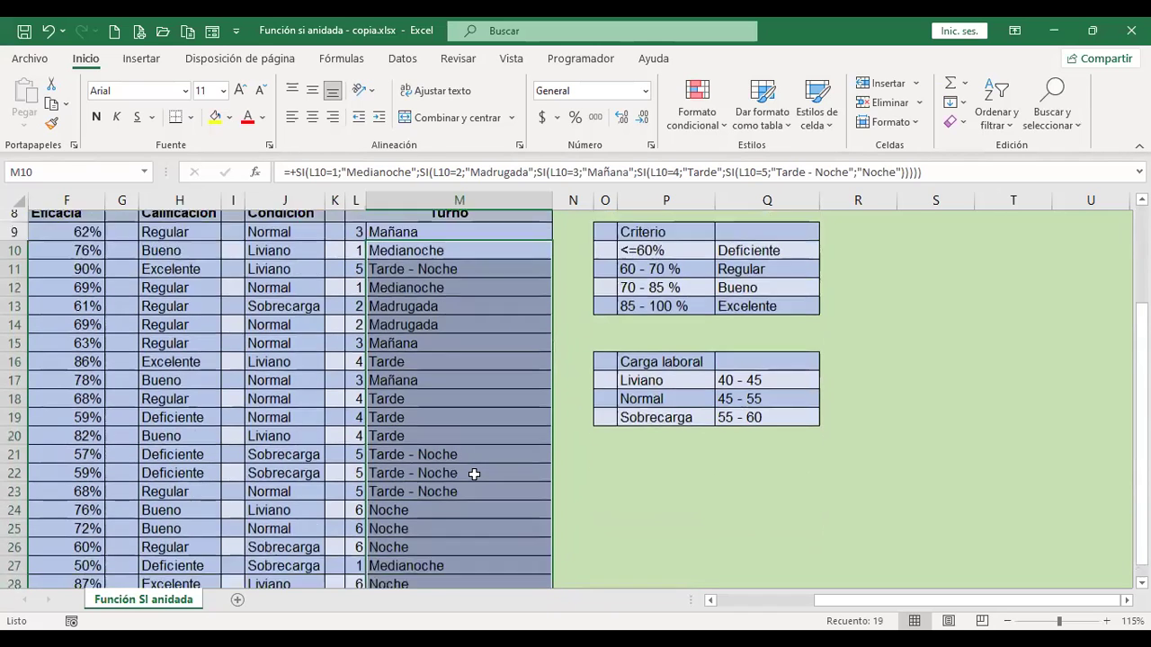
pyautogui.scroll(-2, 474, 474)
pyautogui.scroll(4, 473, 475)
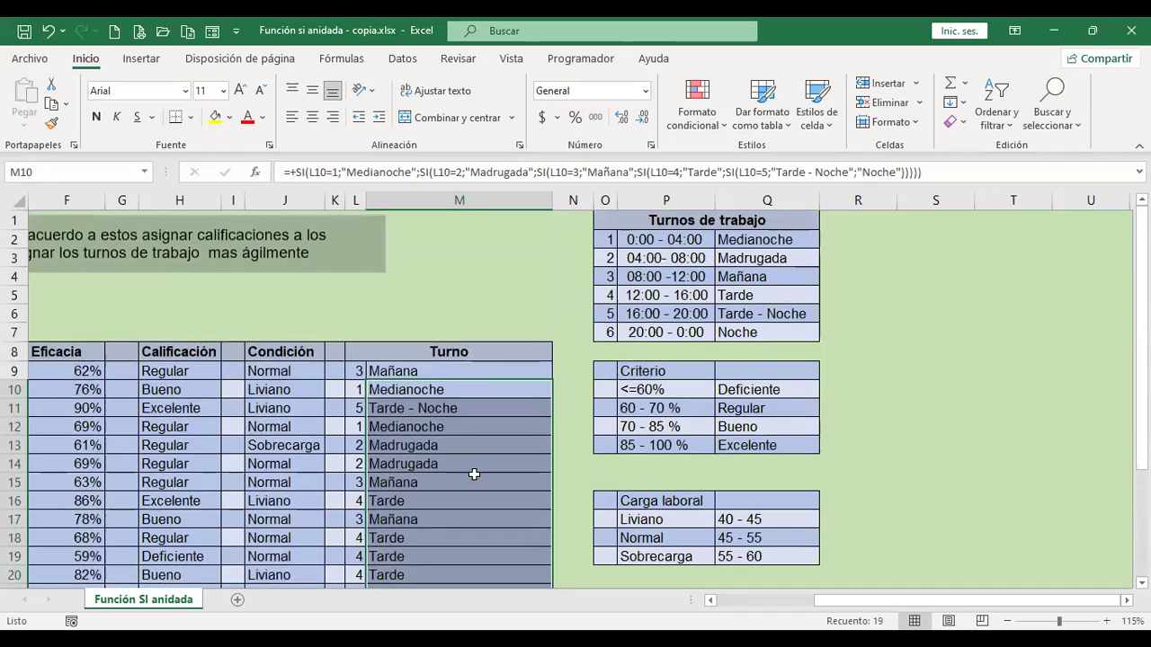
pyautogui.click(477, 387)
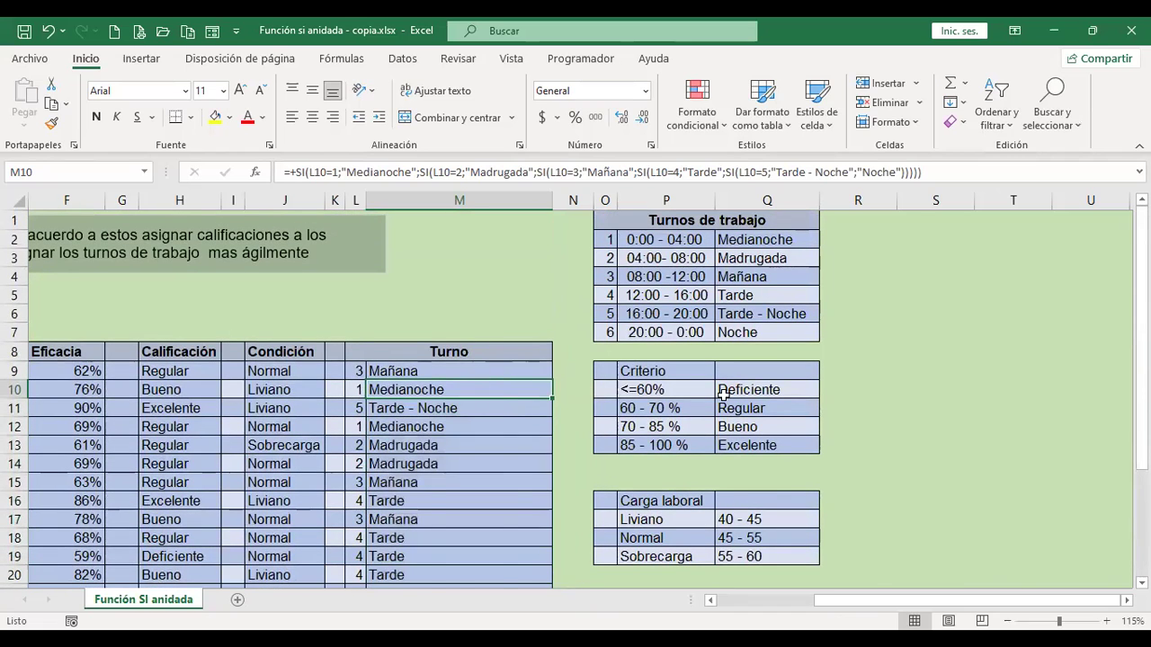
pyautogui.hotkey('ctrl', 'Home')
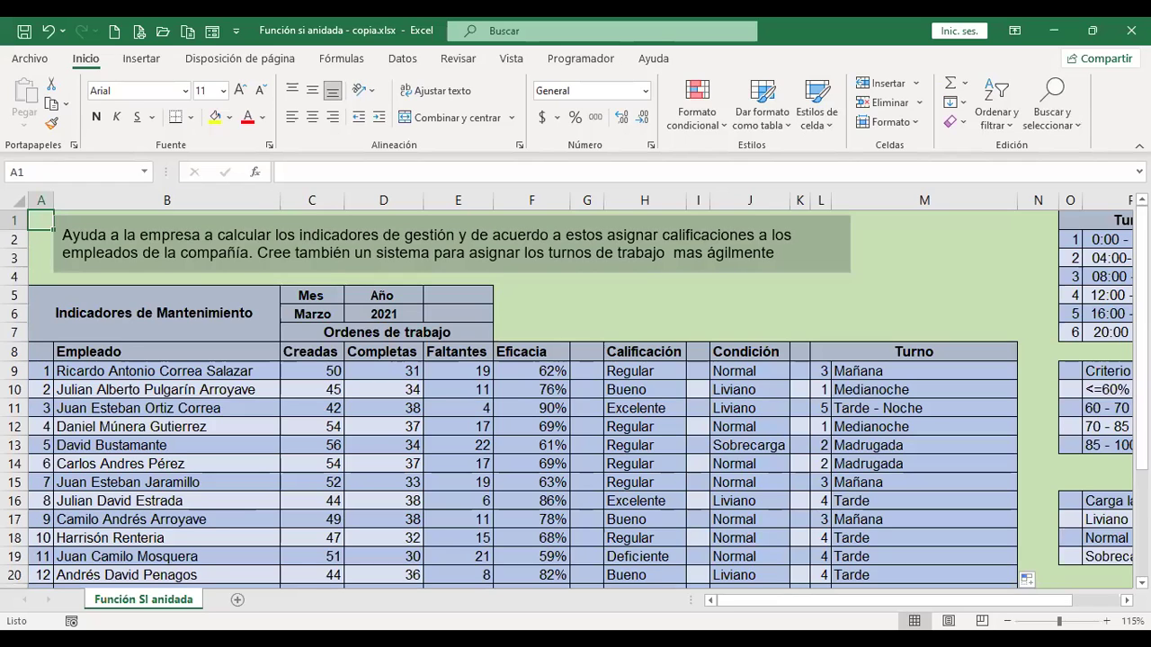
pyautogui.moveTo(503, 295); pyautogui.dragTo(1011, 334)
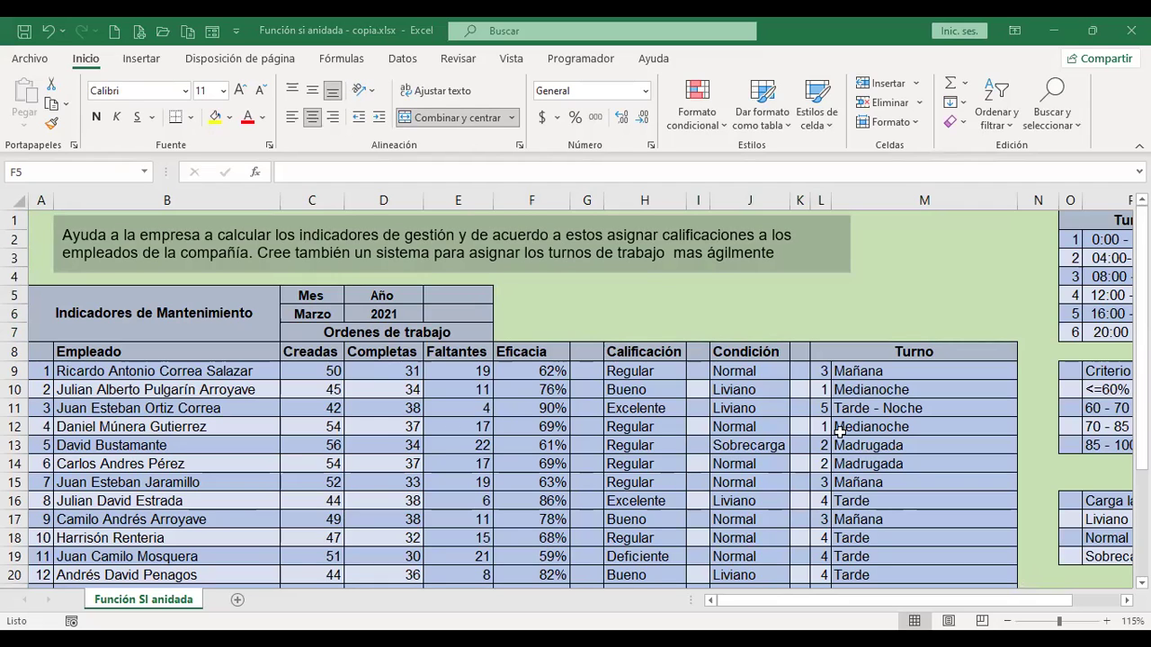
# Add a new blank worksheet and set the font size of all its cells to 14
pyautogui.click(239, 599)
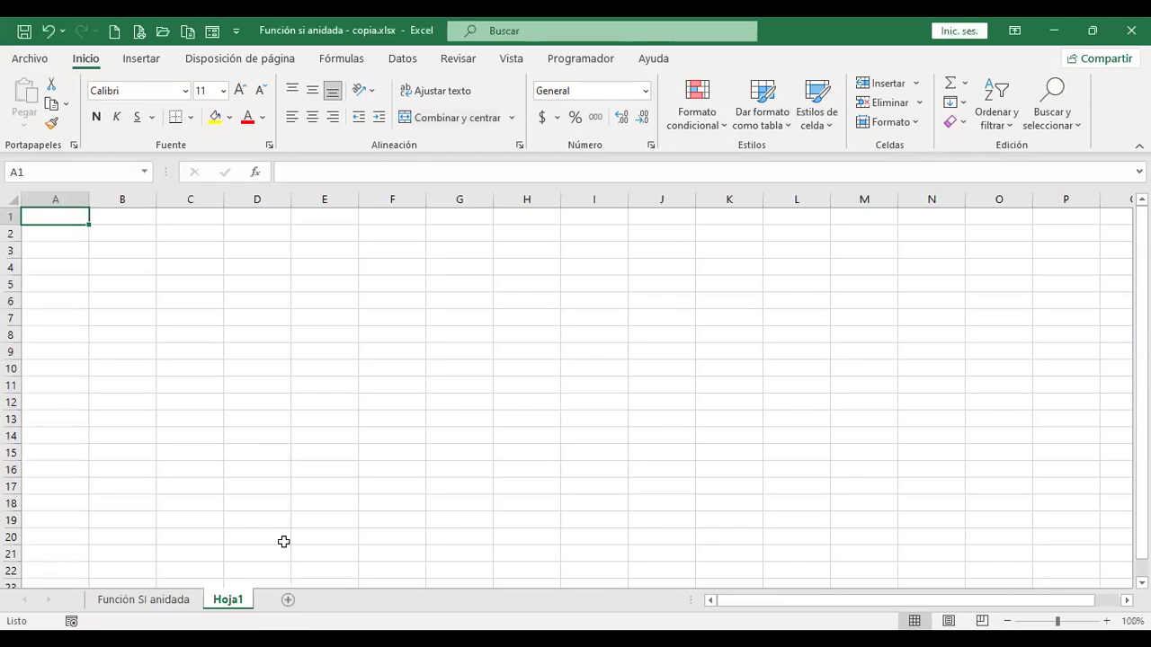
pyautogui.click(12, 197)
pyautogui.scroll(1, 381, 368)
pyautogui.scroll(3, 382, 368)
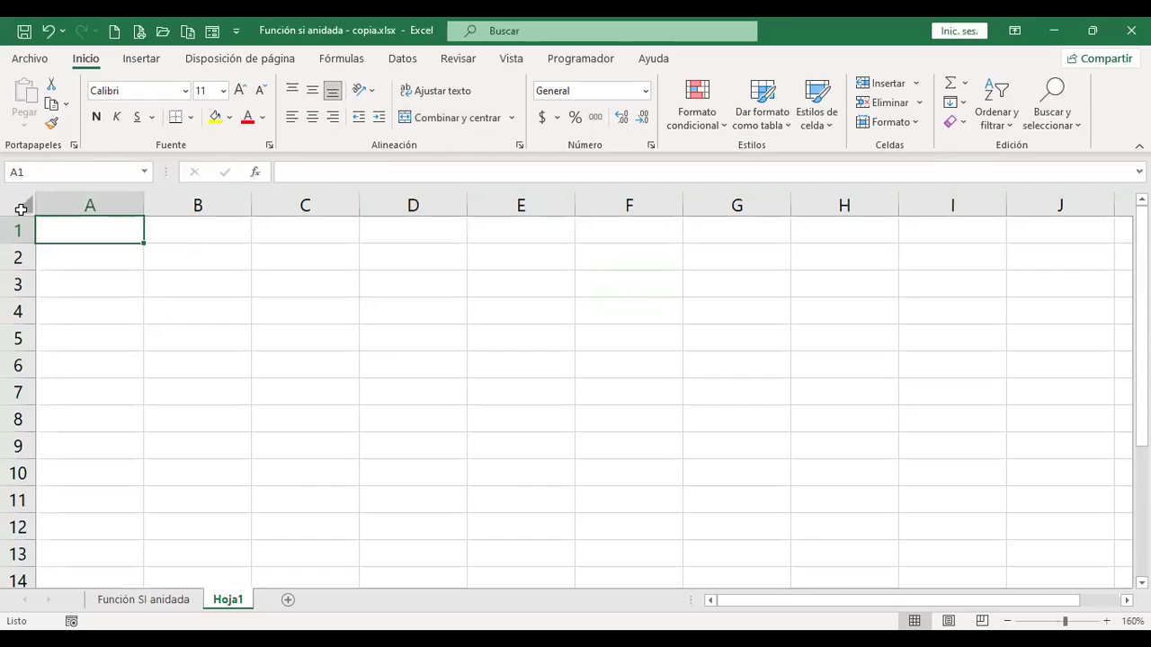
pyautogui.click(22, 205)
pyautogui.click(239, 91)
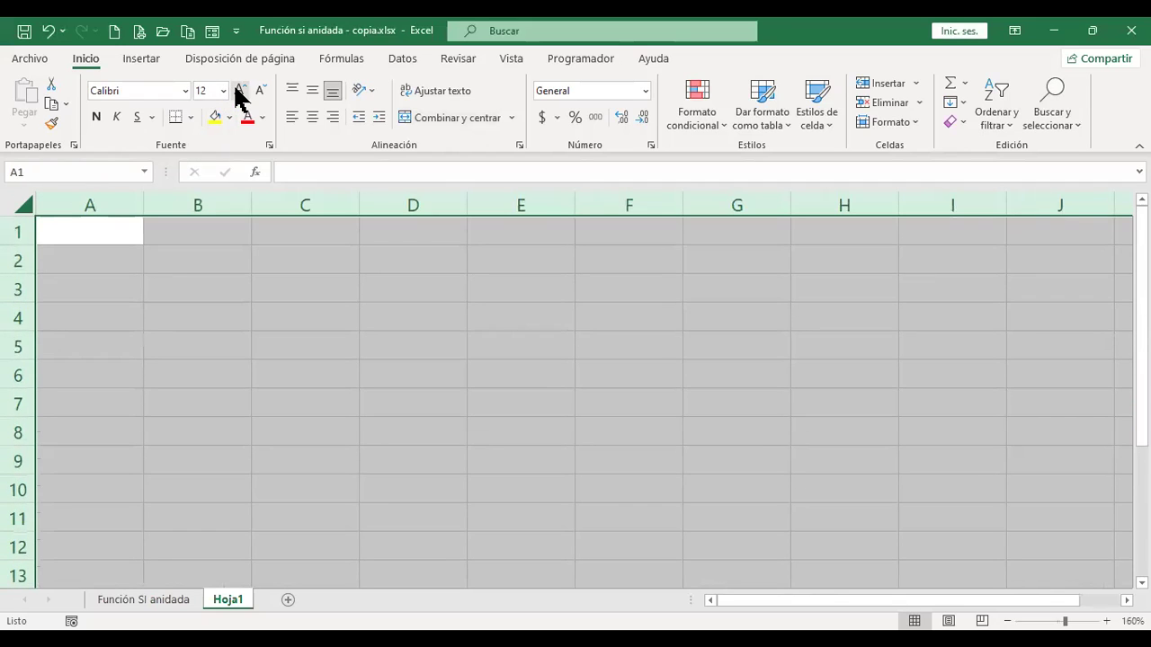
pyautogui.click(240, 91)
pyautogui.hotkey('ctrl', 'Home')
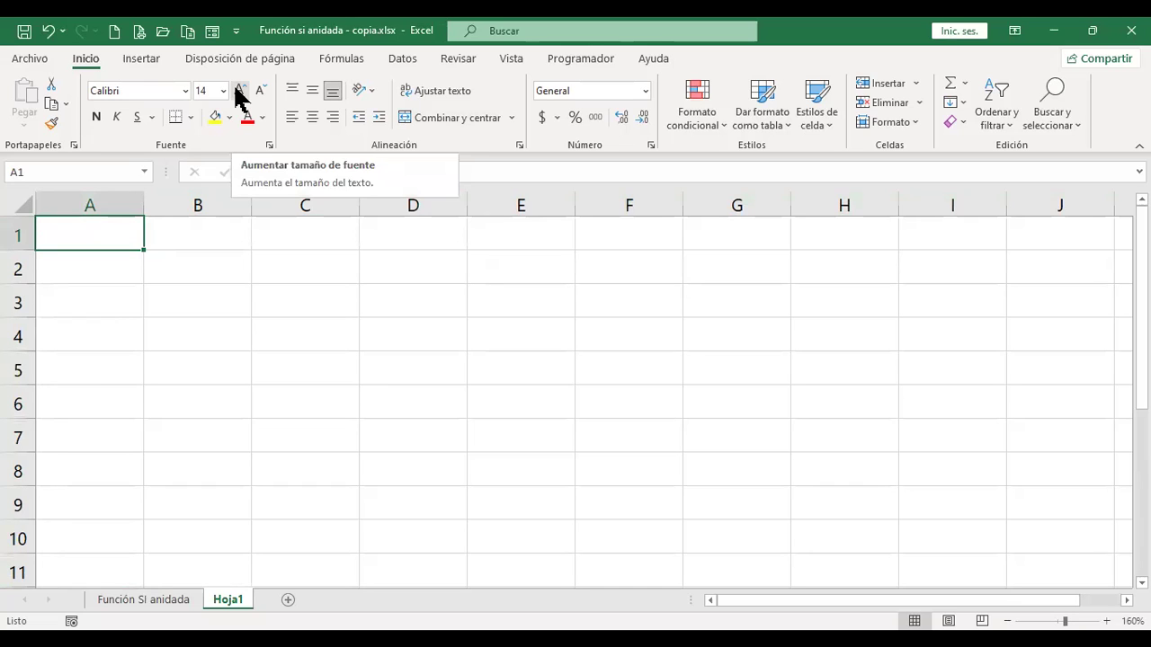
# Enter the header "Mes" in cell A1 of the new sheet
pyautogui.write('mes')
pyautogui.write('Mes')
pyautogui.press('Return')
pyautogui.press('Up')
pyautogui.press('Right')
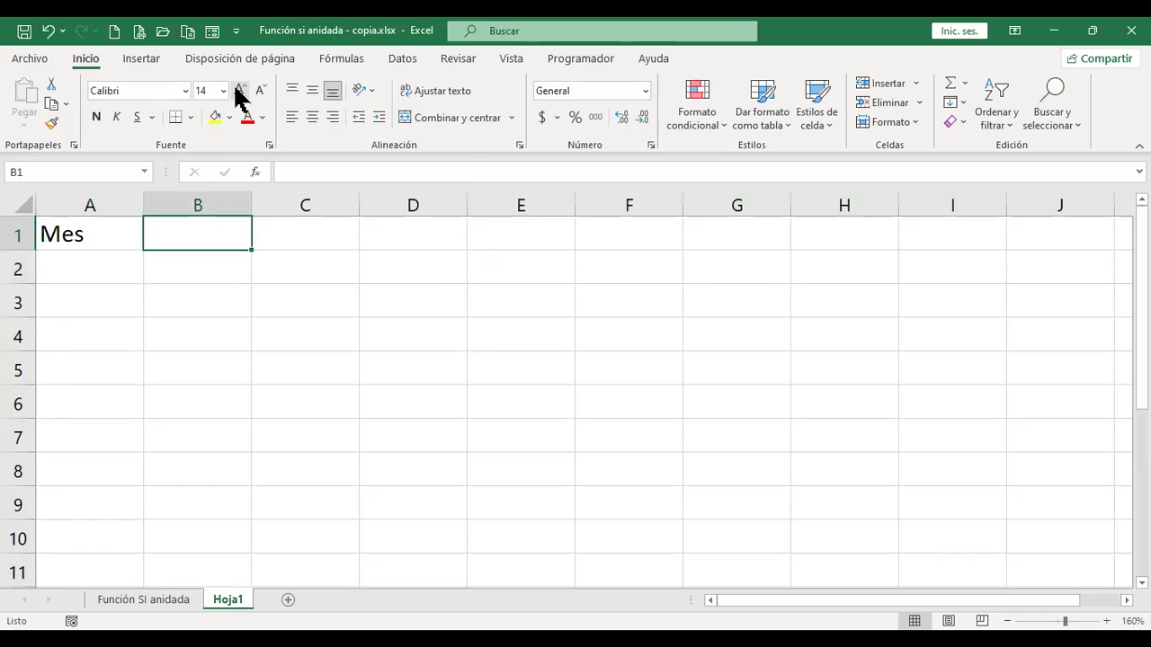
pyautogui.press('Down')
pyautogui.write('N')
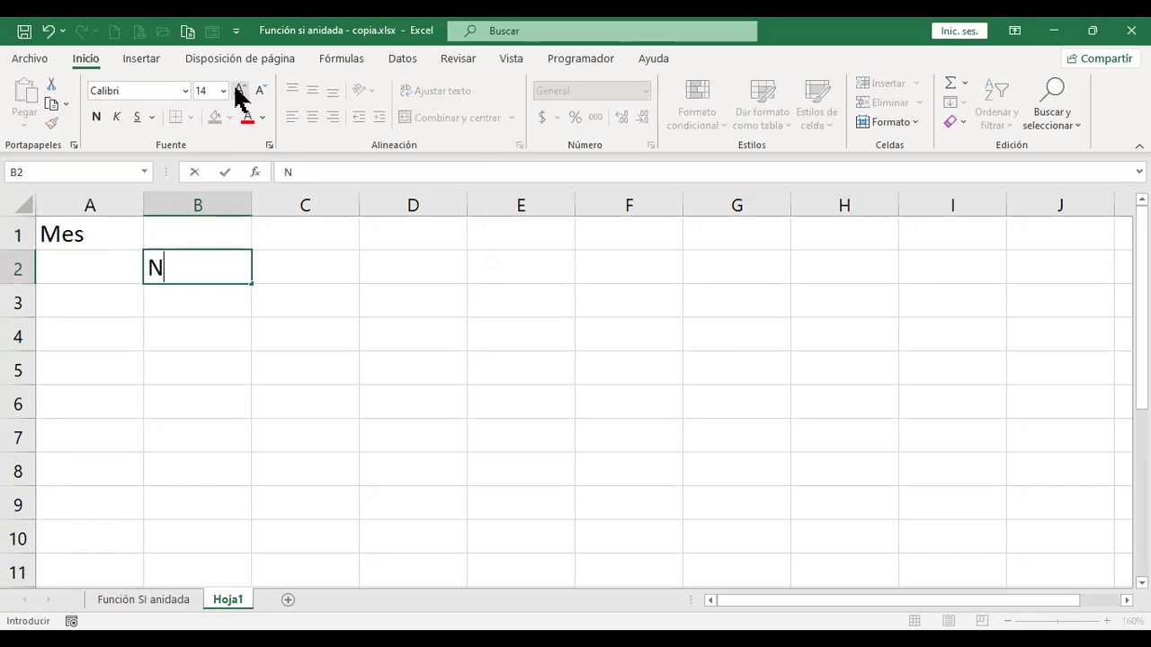
pyautogui.press('Escape')
pyautogui.press('Up')
# Enter the header "Número de venta" in cell B1
pyautogui.write('N')
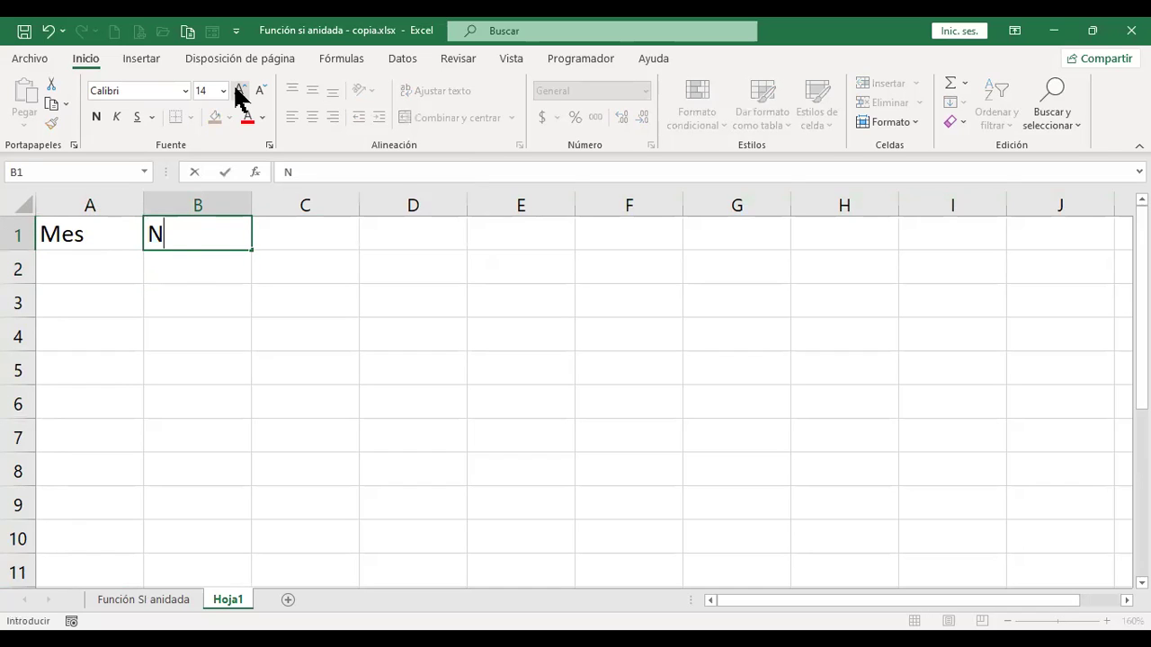
pyautogui.write('úmero de venta')
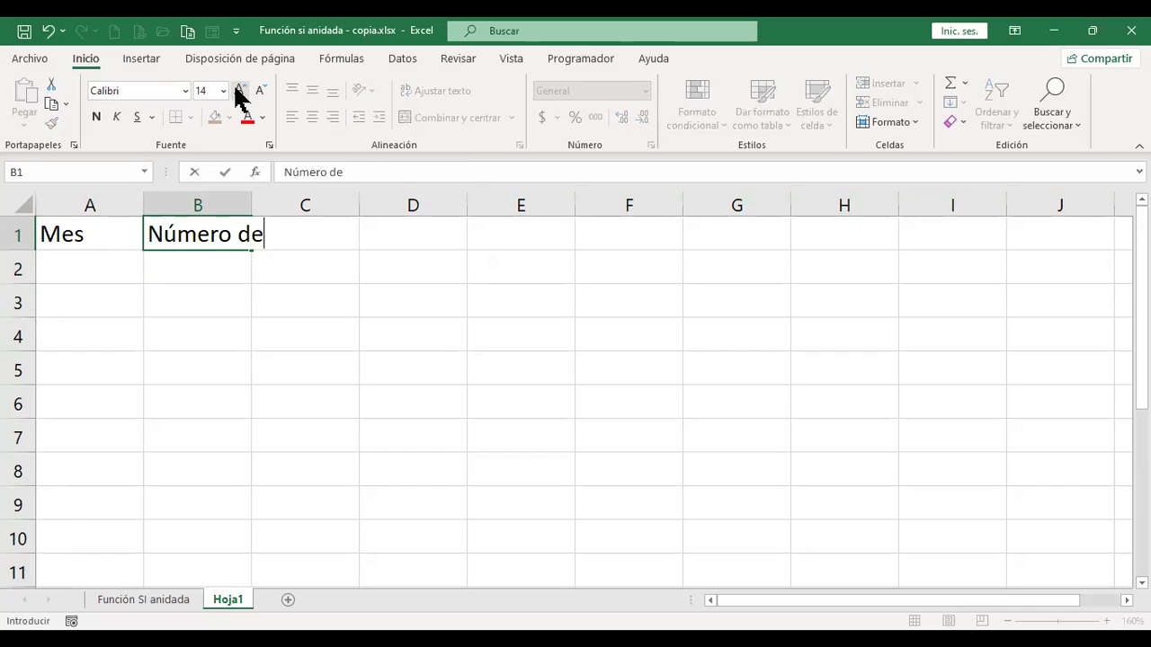
pyautogui.press('Return')
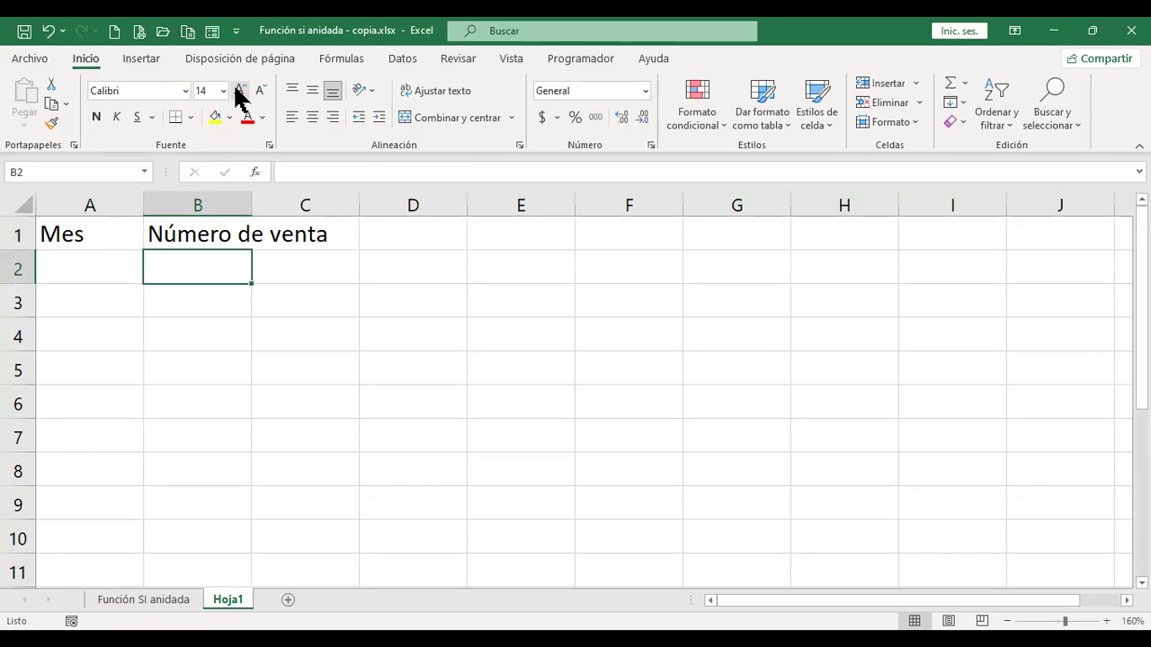
# Enter the headers "Vendedor" in C1 and "Clasificación" in D1
pyautogui.press('Up')
pyautogui.press('Right')
pyautogui.write('Vendedor')
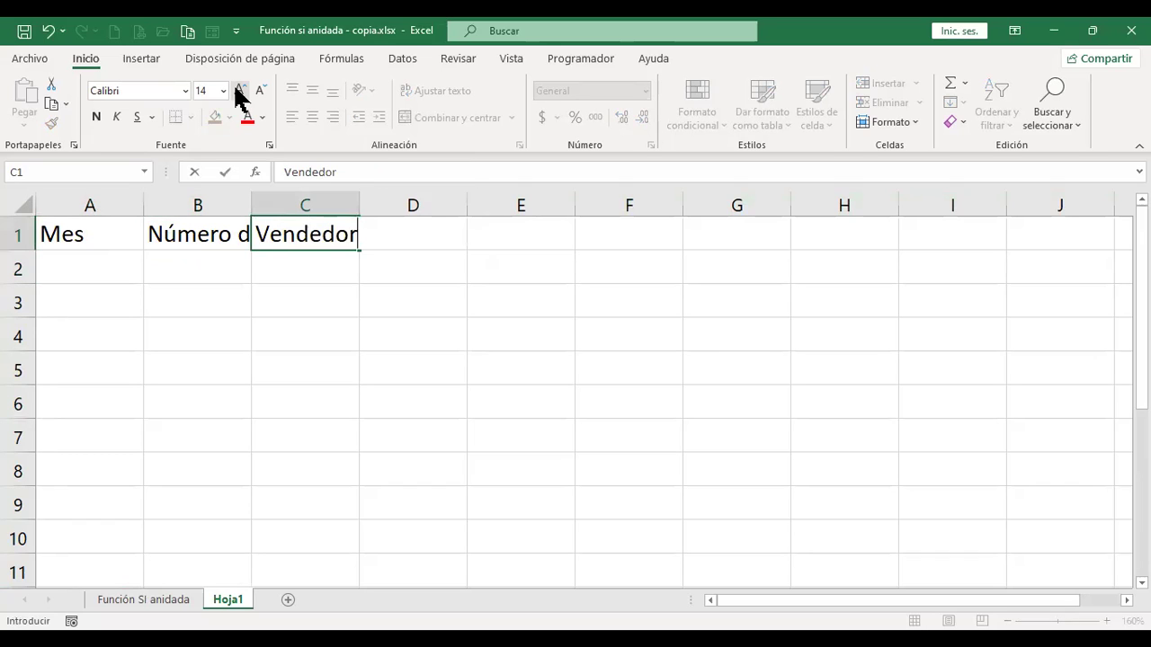
pyautogui.press('Tab')
pyautogui.write('Clasificación')
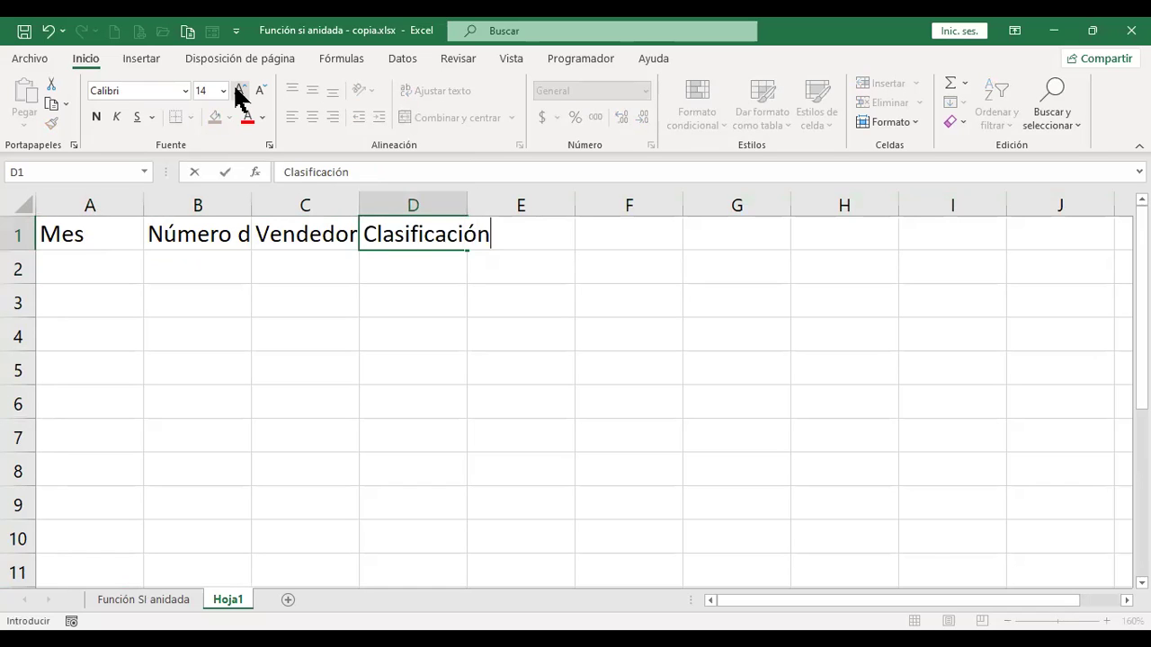
pyautogui.press('Return')
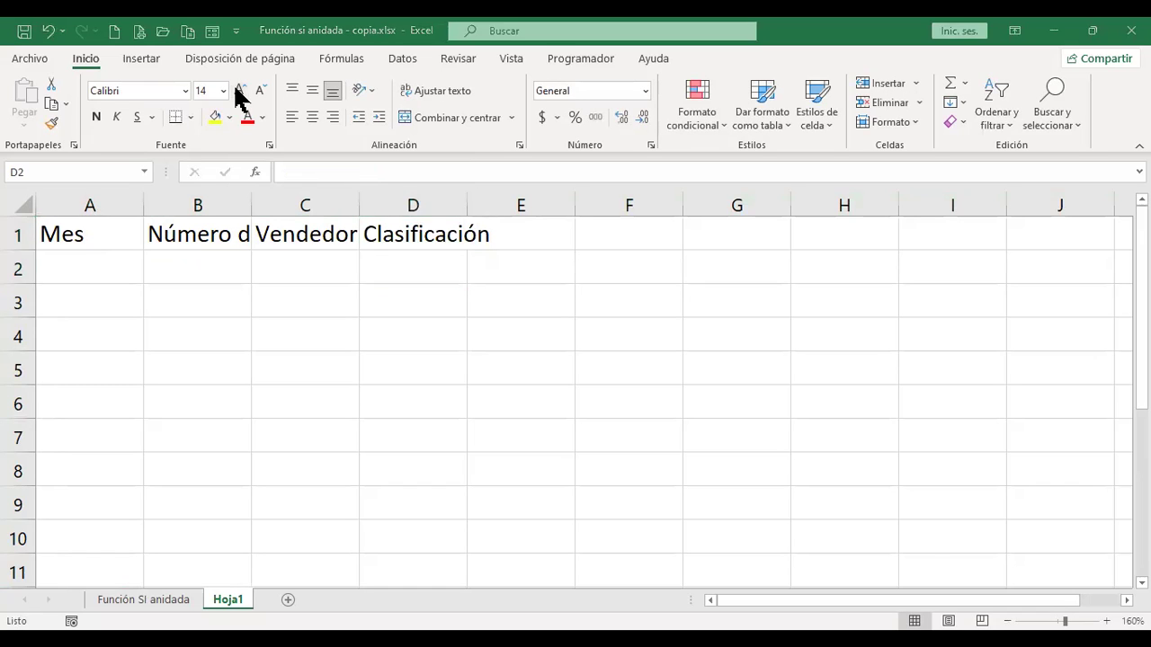
pyautogui.press('Up')
pyautogui.press('Right')
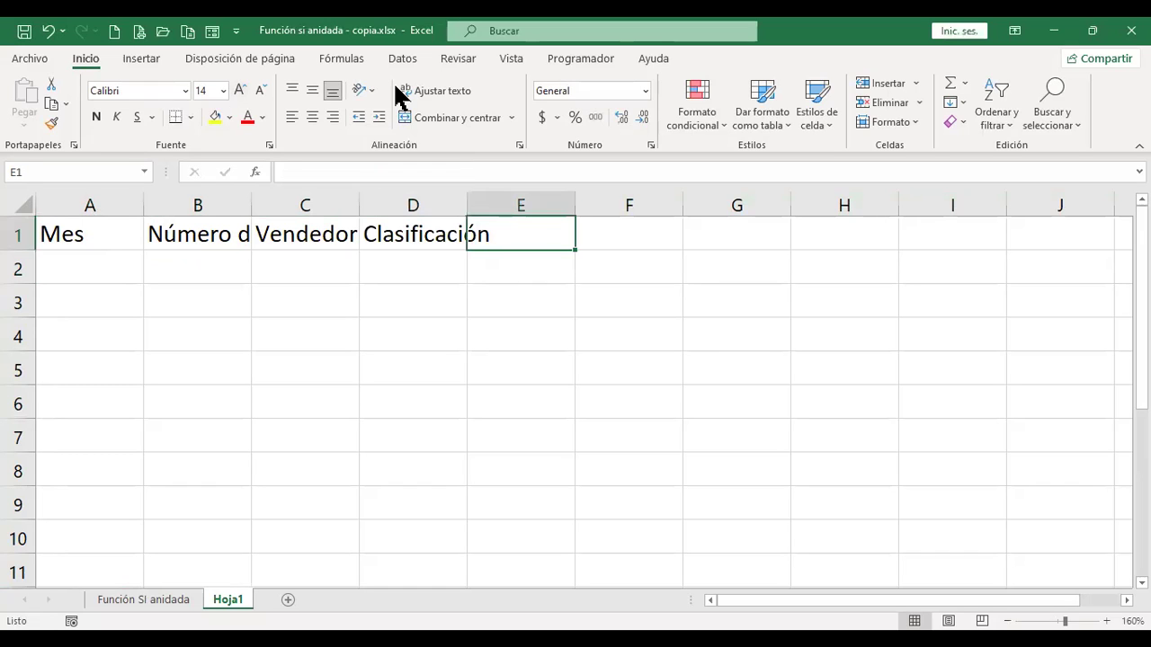
# Enter the header "Ganancia" in E1 and fit the widths of columns B to E to their headers
pyautogui.write('Ganancia')
pyautogui.press('Return')
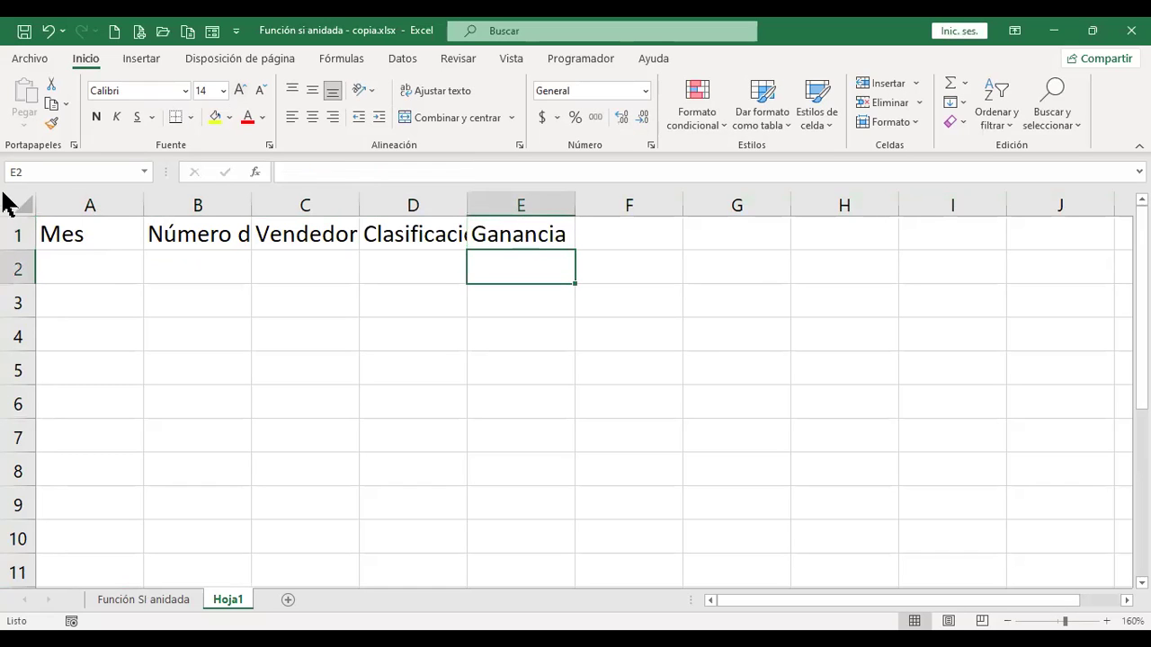
pyautogui.doubleClick(251, 205)
pyautogui.doubleClick(546, 214)
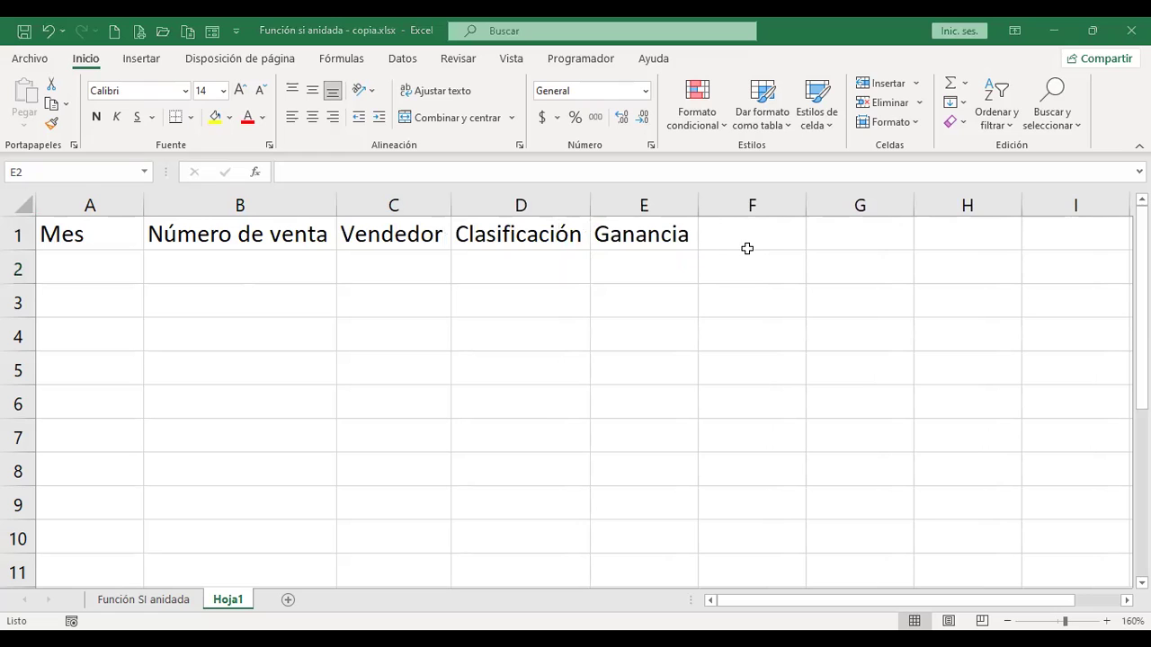
# Enter the headers "Estado de venta" in F1 and "Tipo de operación" in G1
pyautogui.click(755, 236)
pyautogui.write('Estado ')
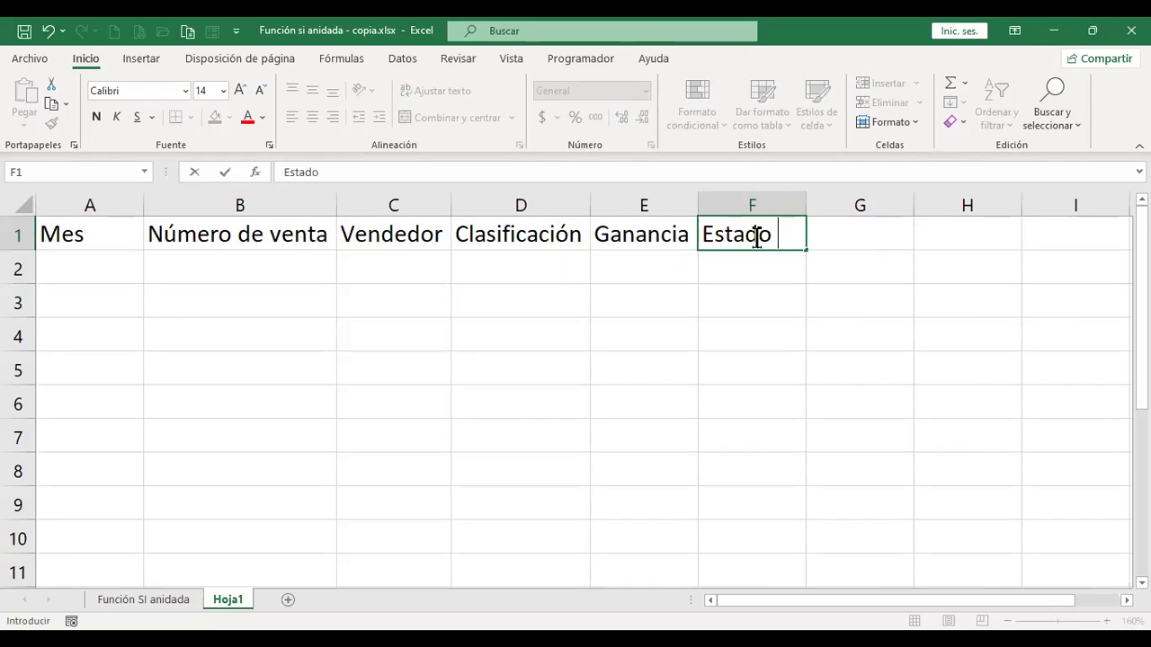
pyautogui.write('de venta')
pyautogui.press('Tab')
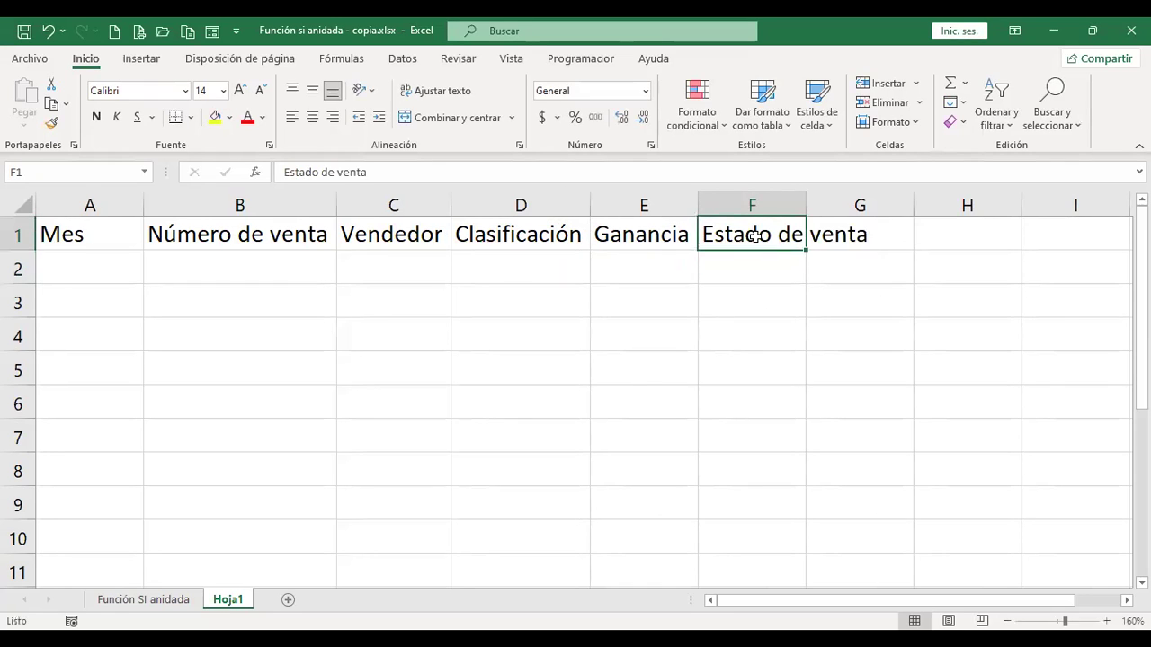
pyautogui.write('Tipo de')
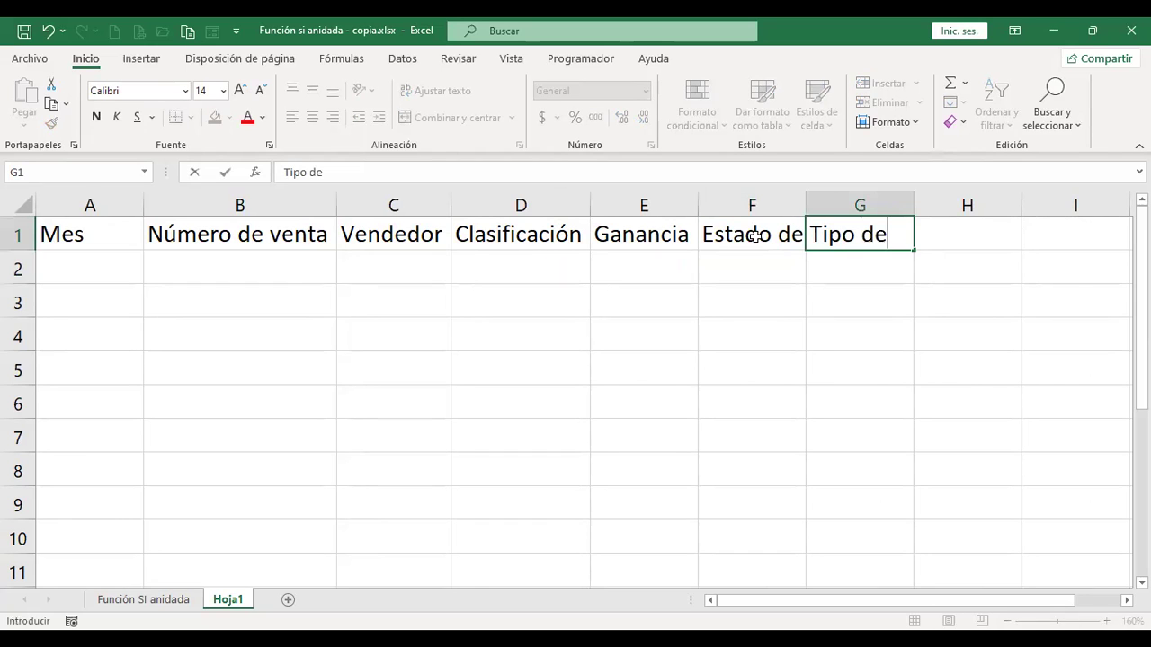
pyautogui.write(' operación')
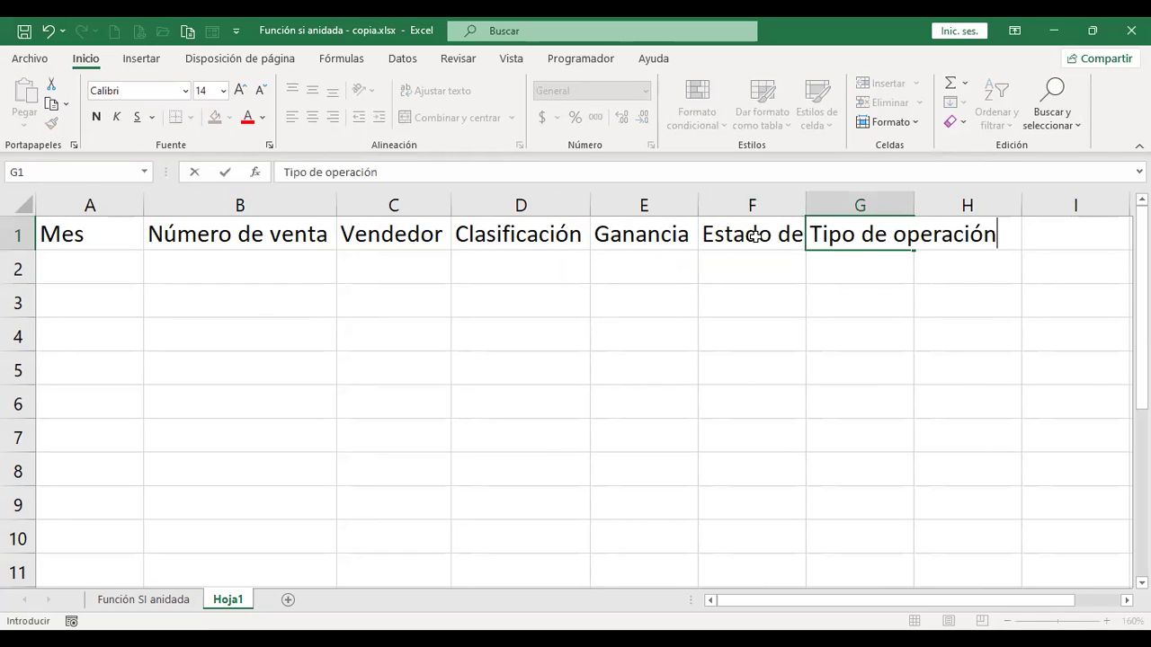
pyautogui.press('Tab')
# Enter the header "Análisis" in cell H1
pyautogui.write('Anáis')
pyautogui.press('BackSpace')
pyautogui.press('BackSpace')
pyautogui.write('lisis')
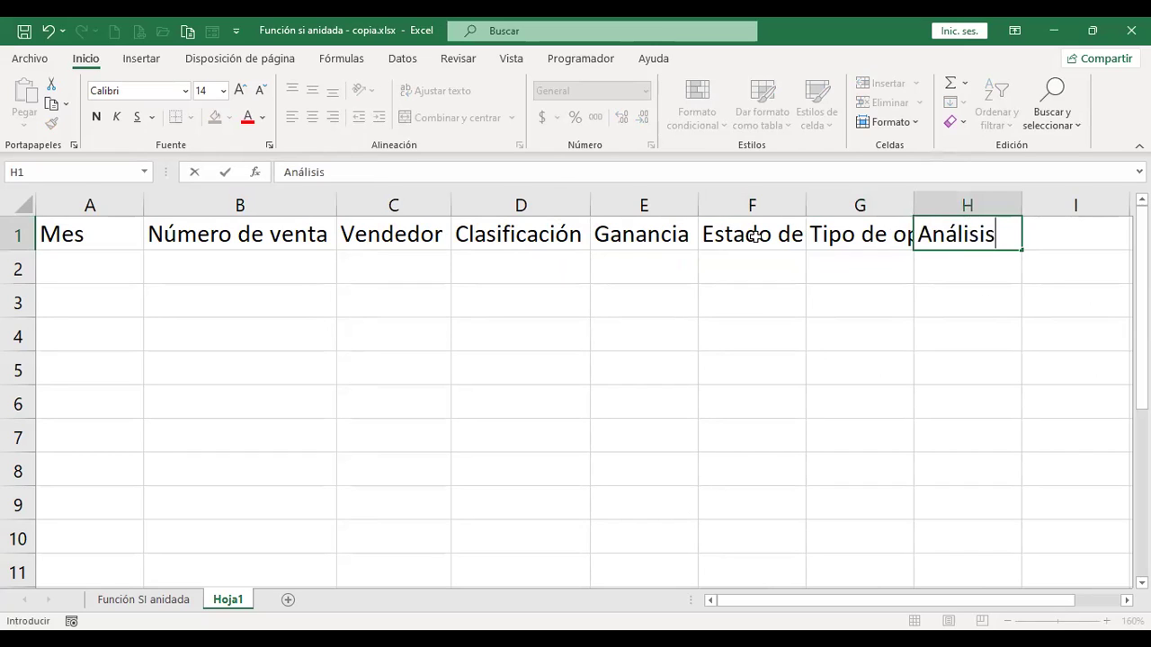
pyautogui.press('Return')
# Fit the widths of columns F and G to their header text
pyautogui.click(753, 237)
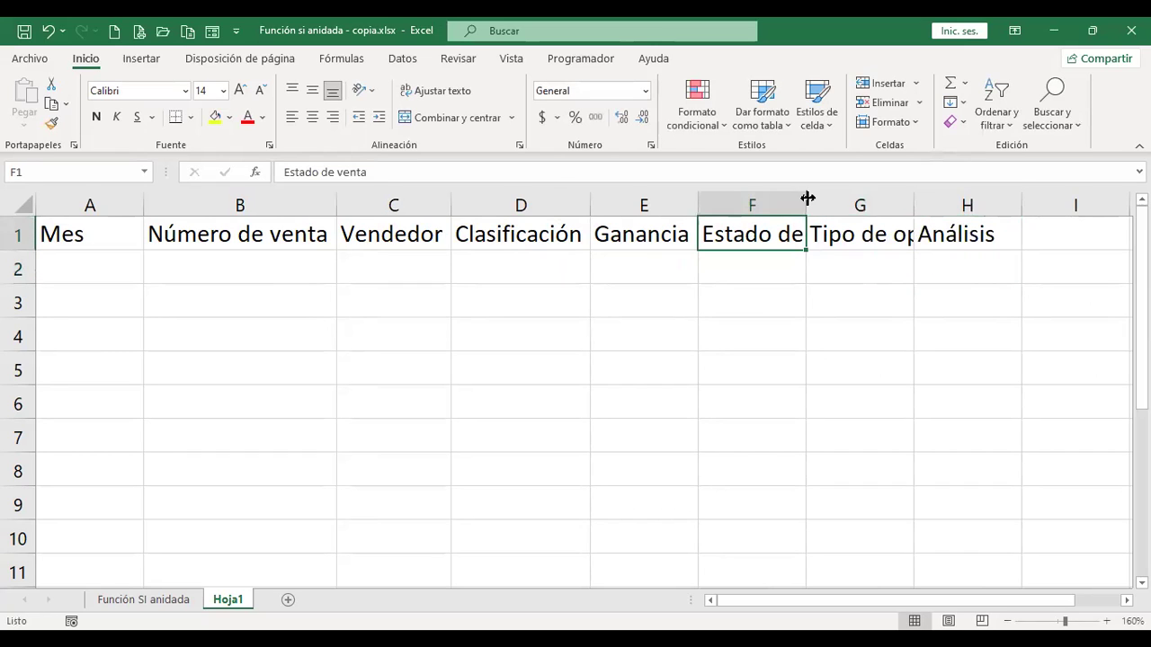
pyautogui.doubleClick(805, 206)
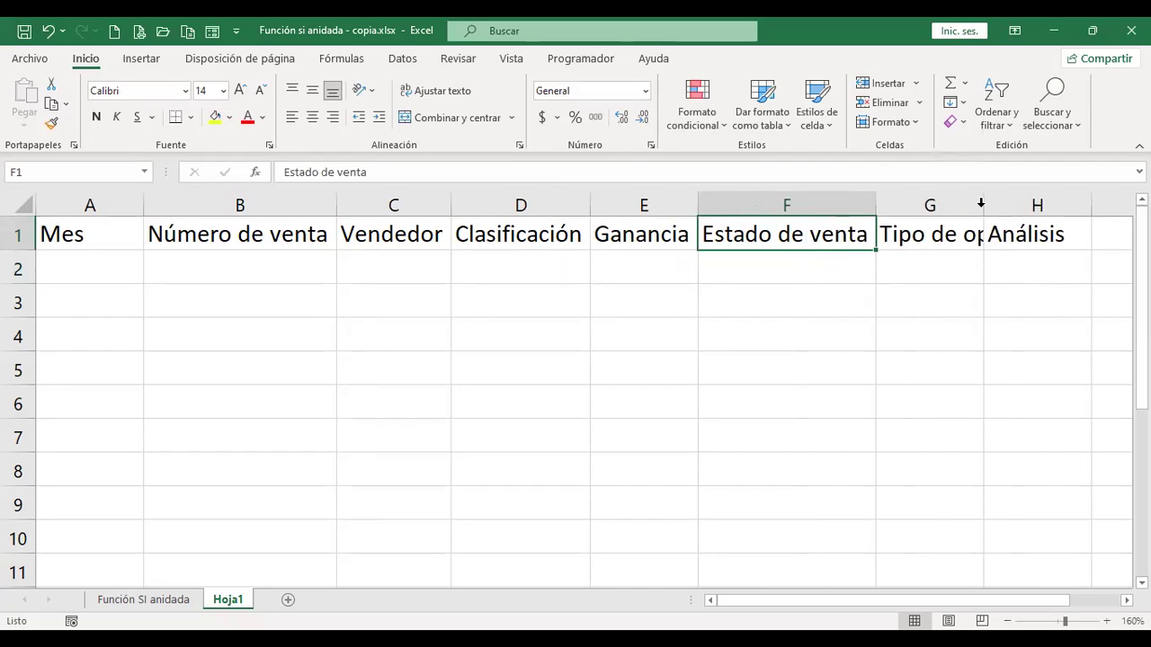
pyautogui.doubleClick(980, 206)
# Enter the date 1/2/2021 in A2 and extend it as a daily series down to A9
pyautogui.click(974, 267)
pyautogui.click(80, 249)
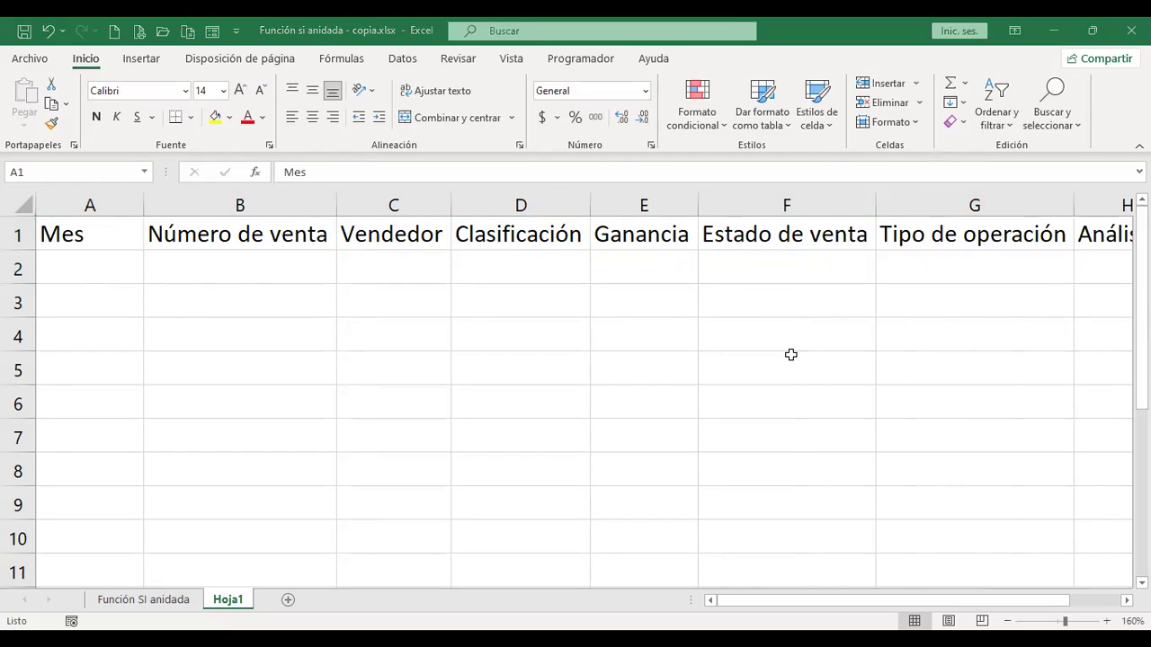
pyautogui.press('Down')
pyautogui.press('F2')
pyautogui.write('2/2021')
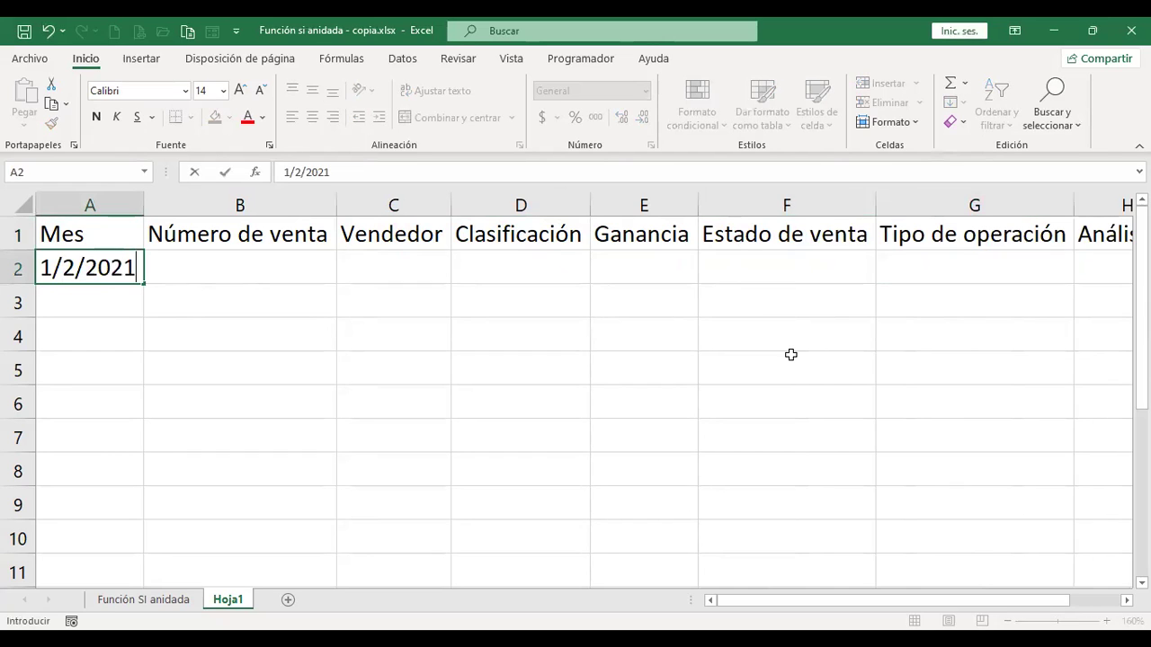
pyautogui.press('Return')
pyautogui.press('Up')
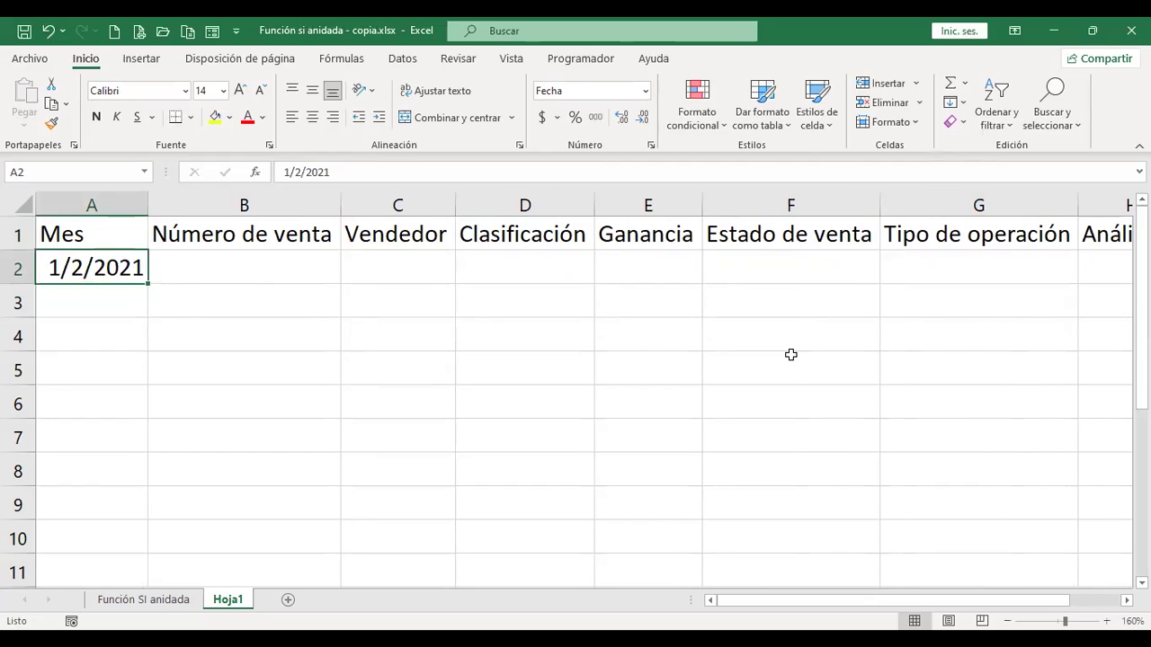
pyautogui.hotkey('ctrl', '1')
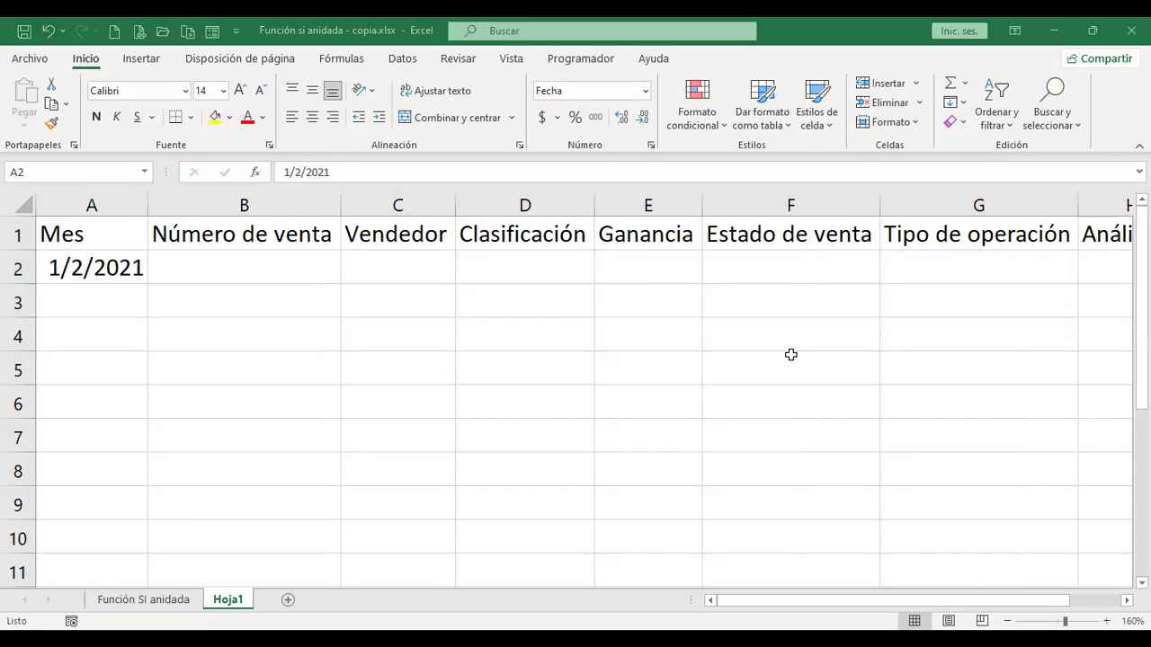
pyautogui.press('Escape')
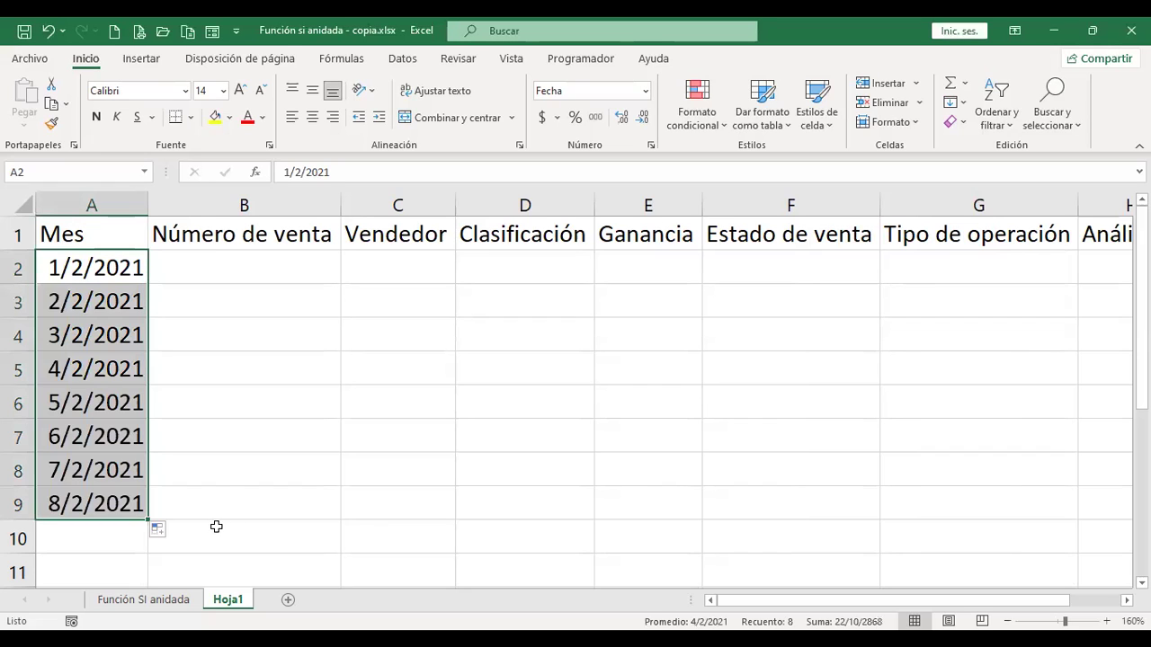
# Enter the sales numbers 29, 34, 50 and 21 in cells B2 to B5
pyautogui.click(267, 265)
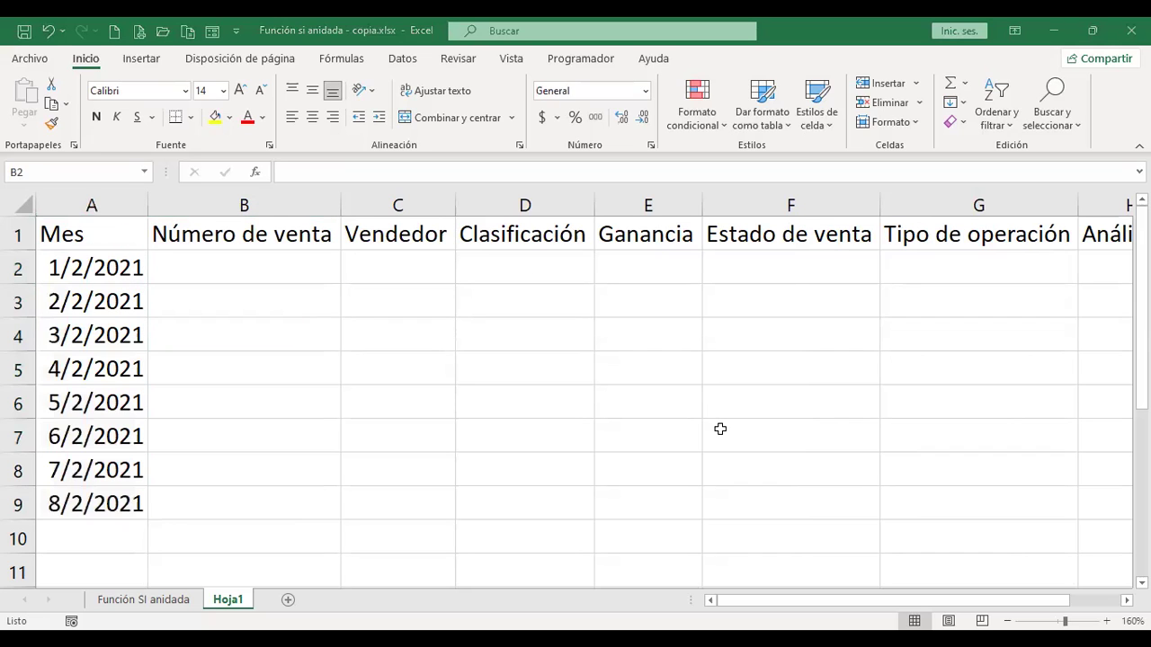
pyautogui.write('29')
pyautogui.press('Return')
pyautogui.write('34')
pyautogui.press('Return')
pyautogui.write('50')
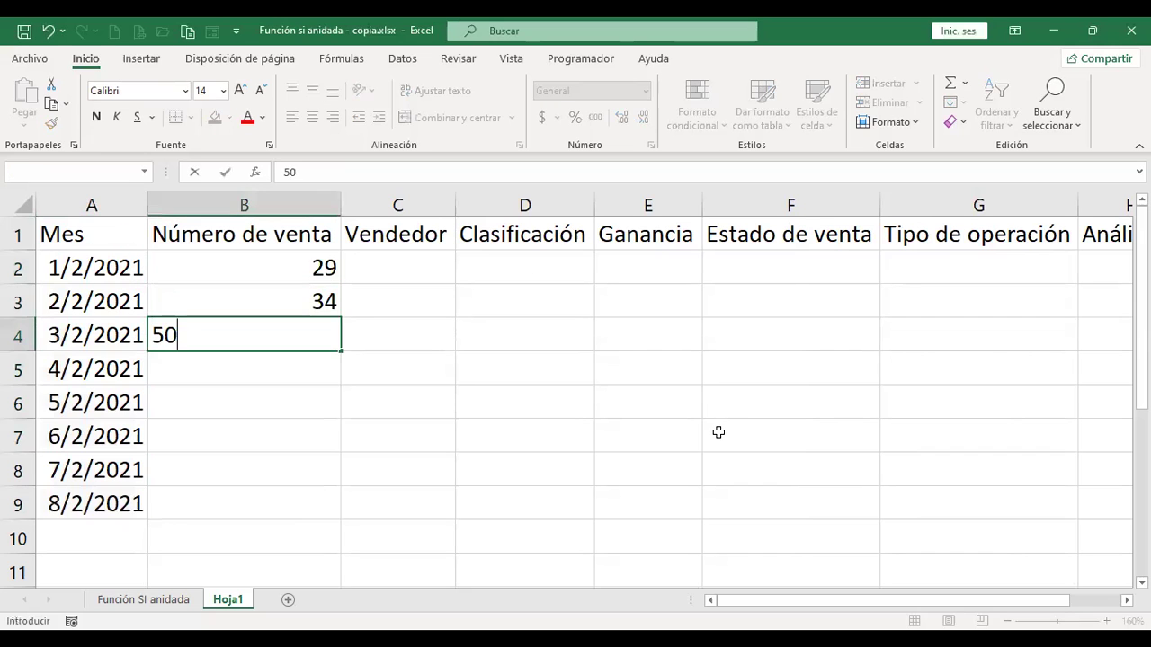
pyautogui.press('Return')
pyautogui.write('21')
pyautogui.press('Return')
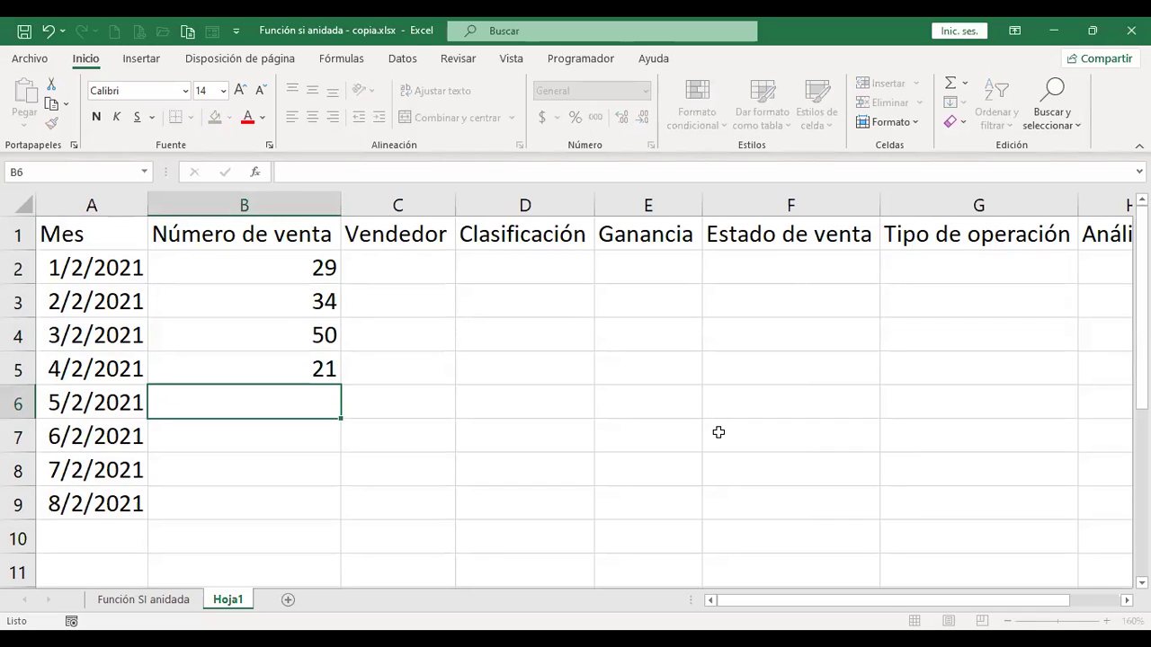
# Enter the sales numbers 15, 50, 11 and 46 in cells B6 to B9
pyautogui.write('15')
pyautogui.press('Return')
pyautogui.write('50')
pyautogui.press('Return')
pyautogui.write('11')
pyautogui.press('Return')
pyautogui.write('46')
pyautogui.press('Return')
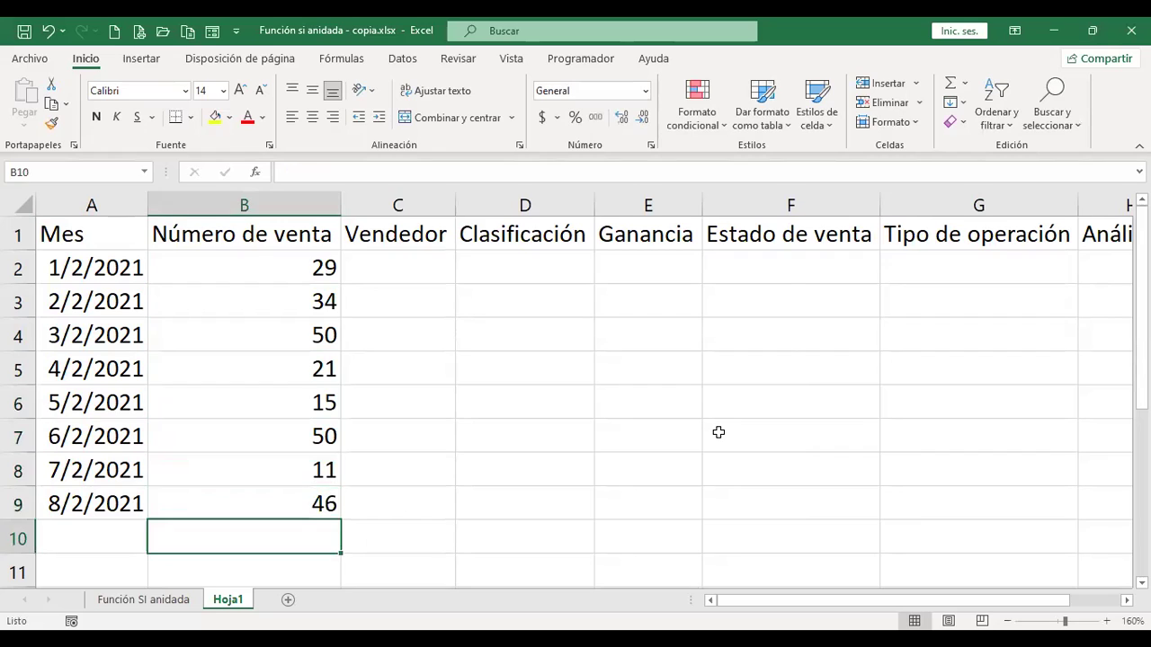
# Enter the first names of four different salespeople in the Vendedor column, cells C2 to C5
pyautogui.press('Up')
pyautogui.press('Right')
pyautogui.press('Up')
pyautogui.press('Up')
pyautogui.press('Up')
pyautogui.press('Up')
pyautogui.press('Up')
pyautogui.press('Up')
pyautogui.press('Up')
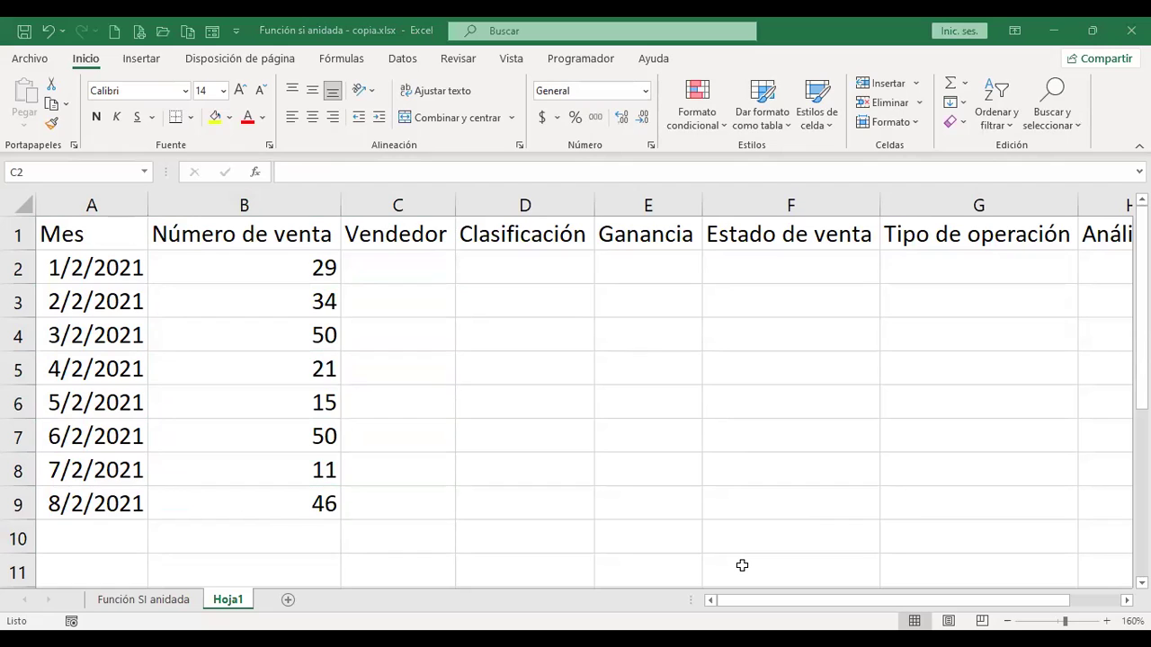
pyautogui.click(441, 263)
pyautogui.write('Alejandra')
pyautogui.press('Return')
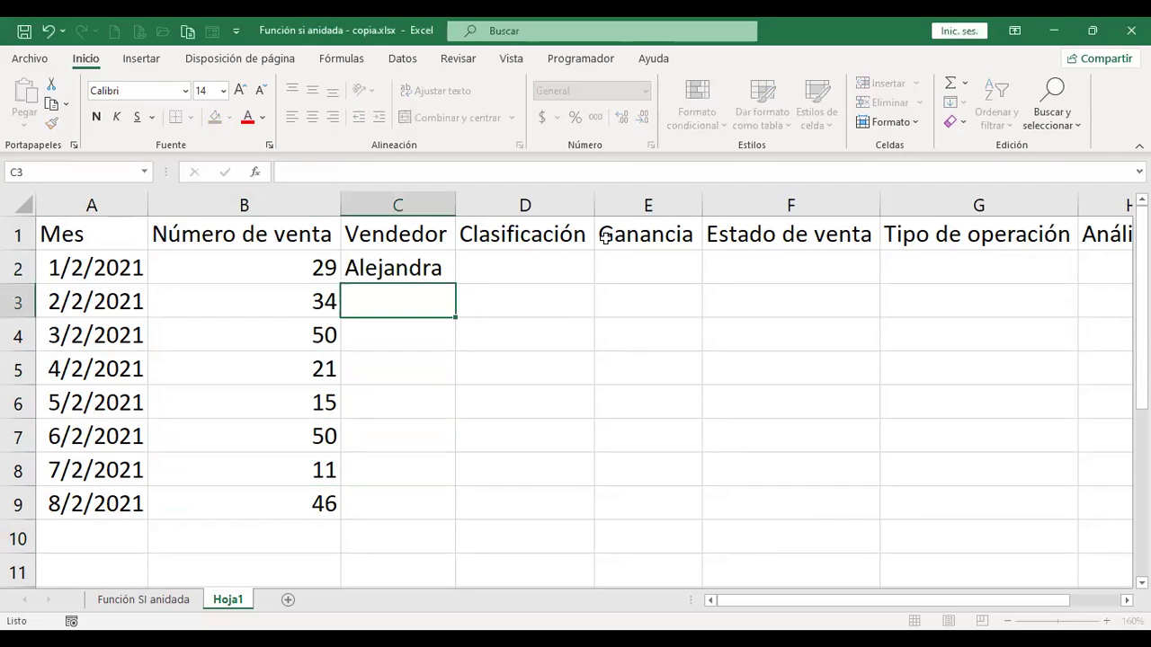
pyautogui.write('Anderson')
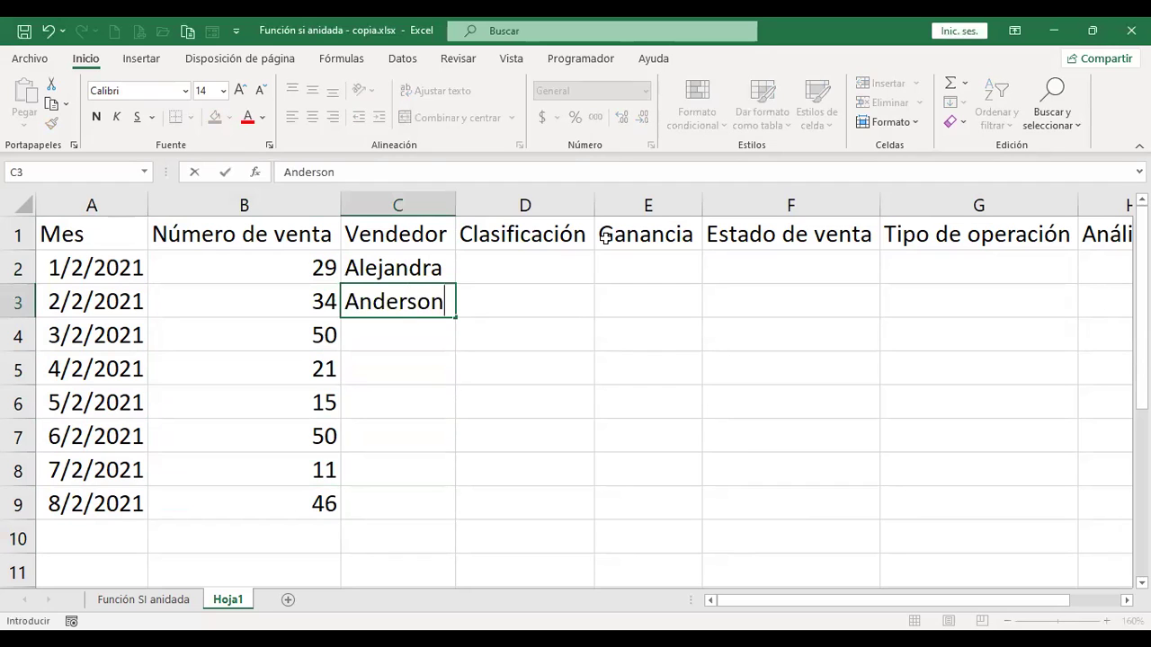
pyautogui.press('Return')
pyautogui.write('Conchy')
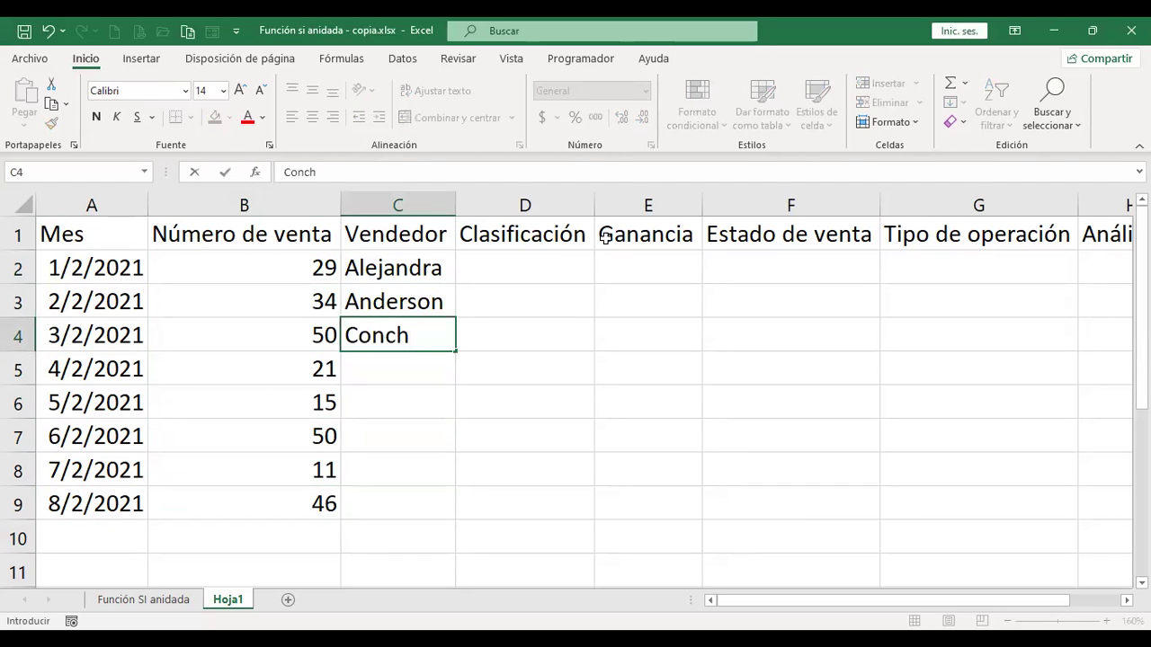
pyautogui.press('Return')
pyautogui.write('Fredis')
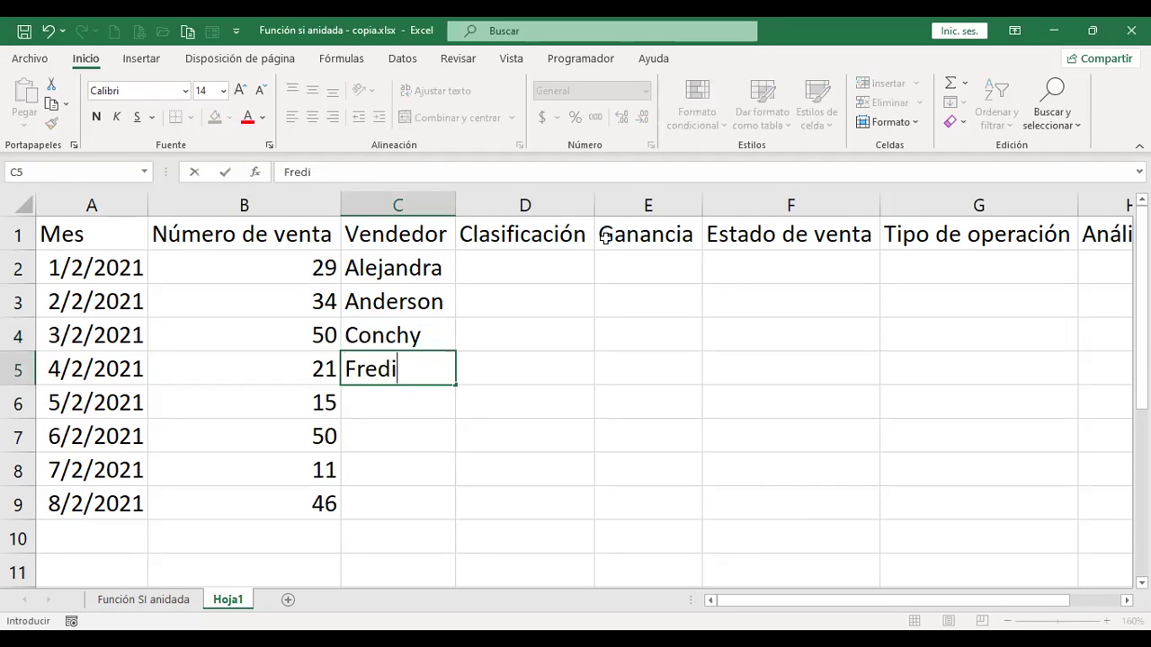
pyautogui.press('Return')
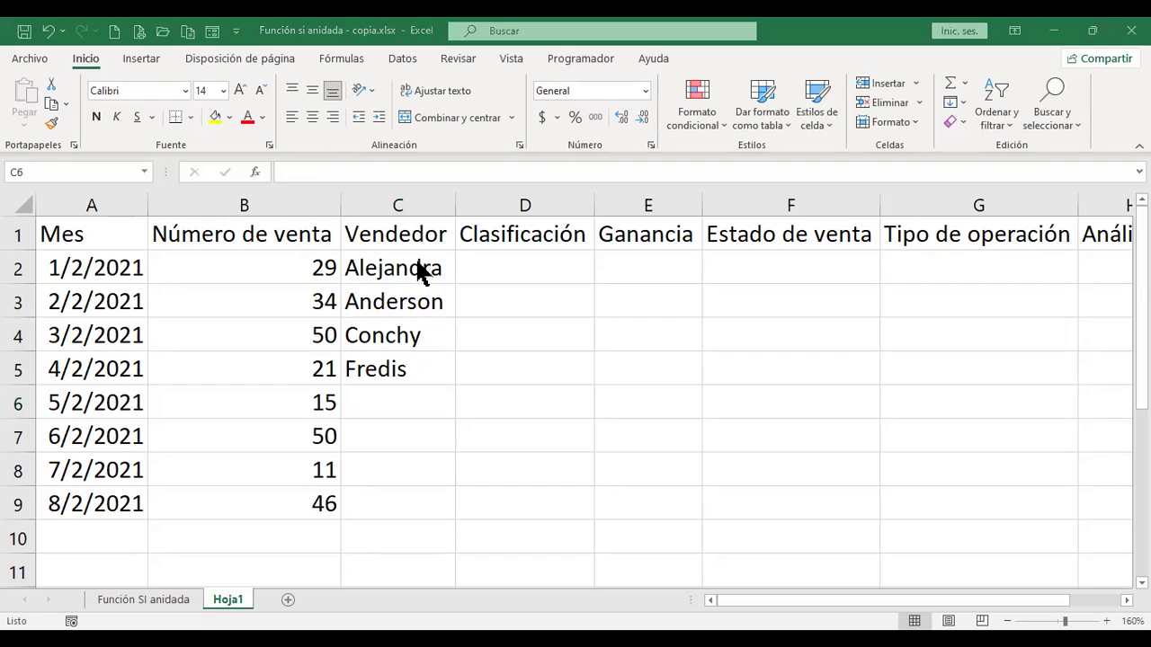
# Repeat the four salespeople's names from C2:C5 in the same order down to C9
pyautogui.moveTo(409, 270); pyautogui.dragTo(450, 503)
pyautogui.moveTo(519, 309); pyautogui.dragTo(521, 265)
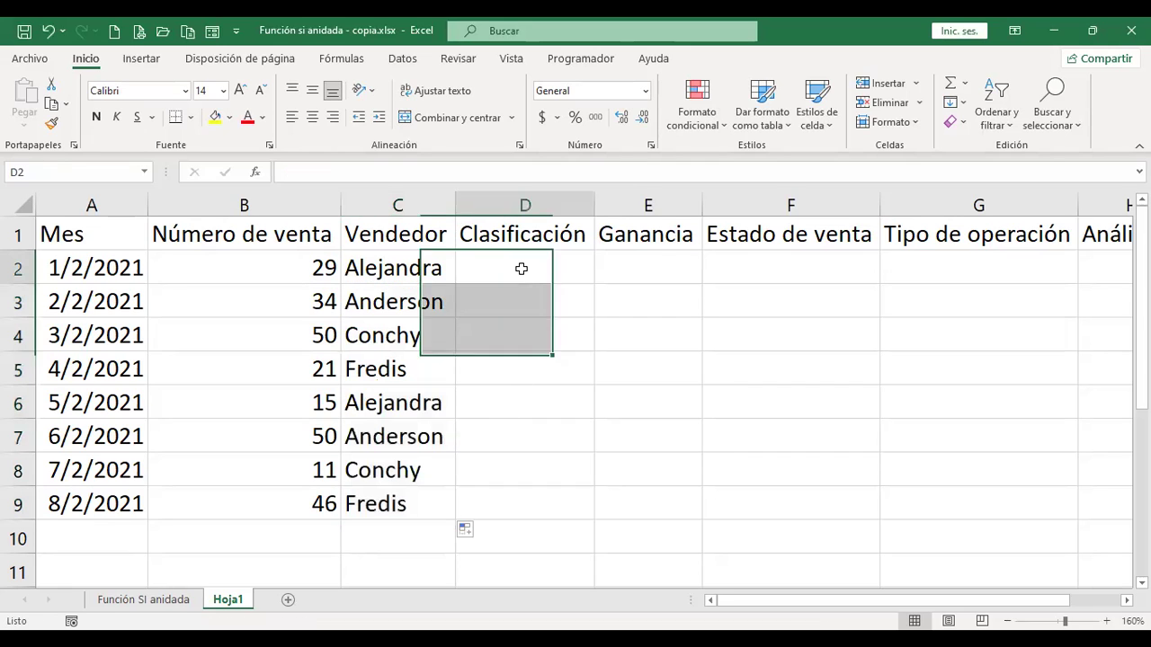
# Enter the classifications B, A, B and B in cells D2 to D5
pyautogui.click(534, 278)
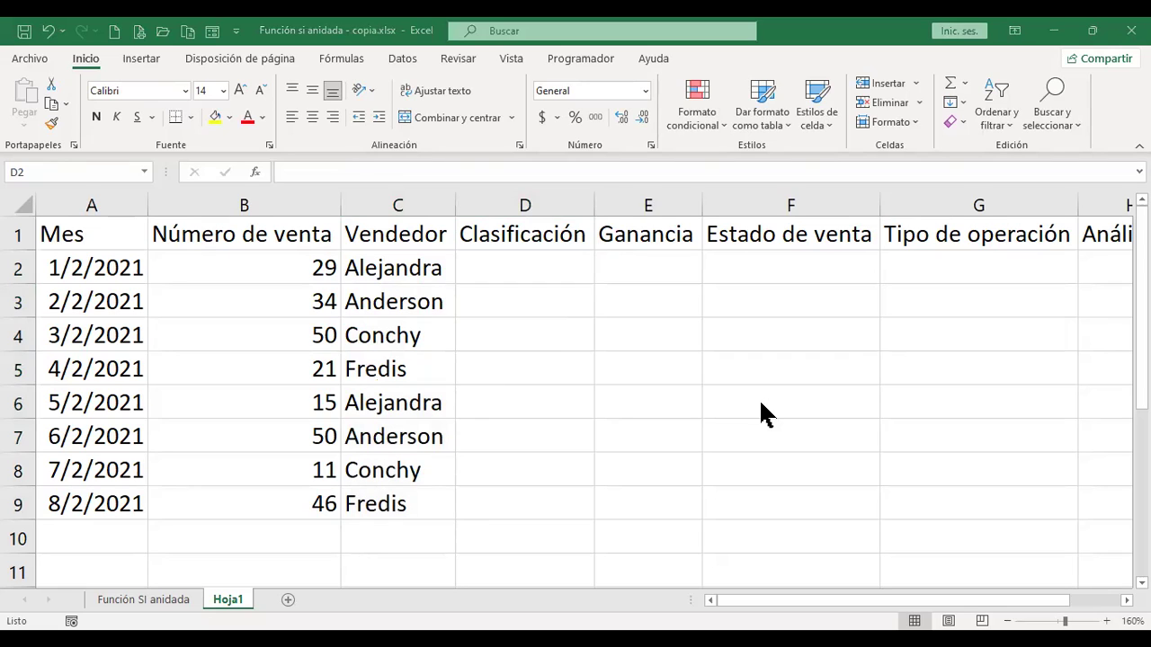
pyautogui.write('B')
pyautogui.press('Return')
pyautogui.write('A')
pyautogui.press('Return')
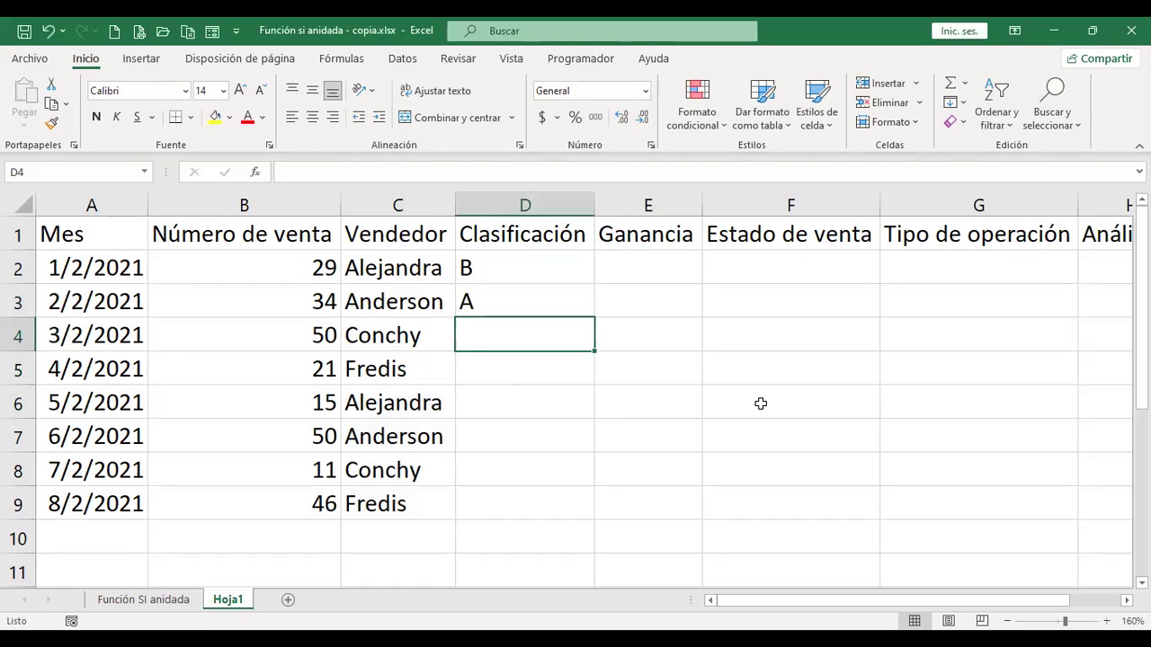
pyautogui.write('B')
pyautogui.press('Return')
pyautogui.write('B')
pyautogui.press('Return')
# Enter the classifications A, A, A and B in cells D6 to D9
pyautogui.write('A A')
pyautogui.press('Return')
pyautogui.write('A')
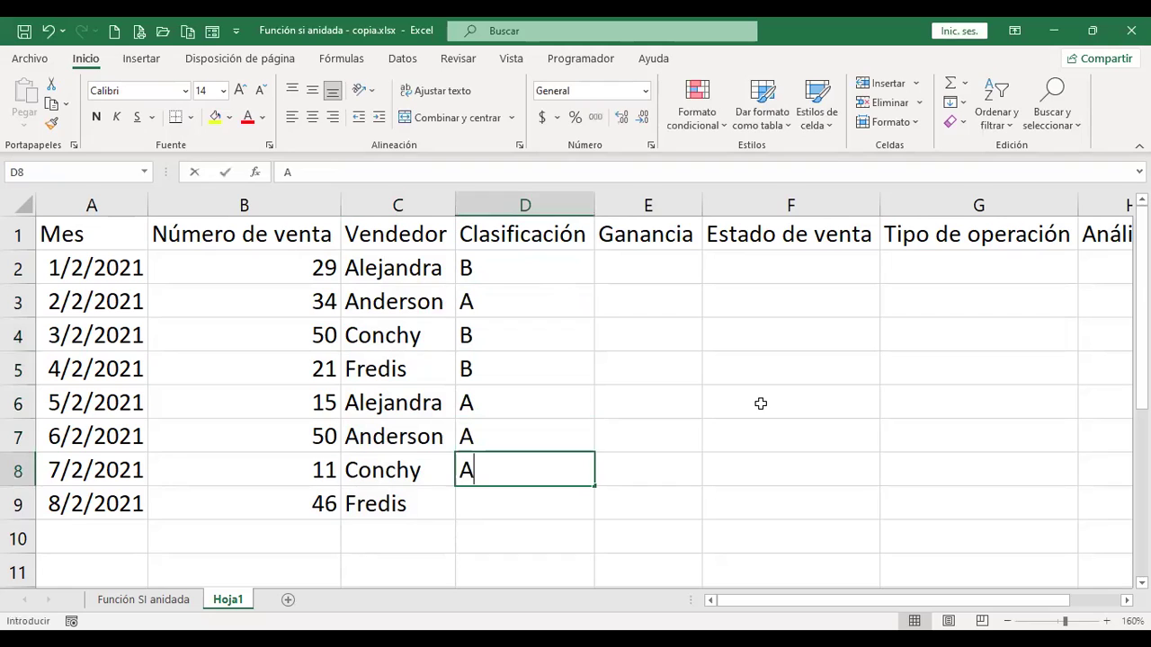
pyautogui.press('Return')
pyautogui.write('B')
pyautogui.press('Up')
# Enter the Ganancia values 108, 91, 133 and 88 in cells E2 to E5
pyautogui.press('Right')
pyautogui.press('Up')
pyautogui.press('Up')
pyautogui.press('Up')
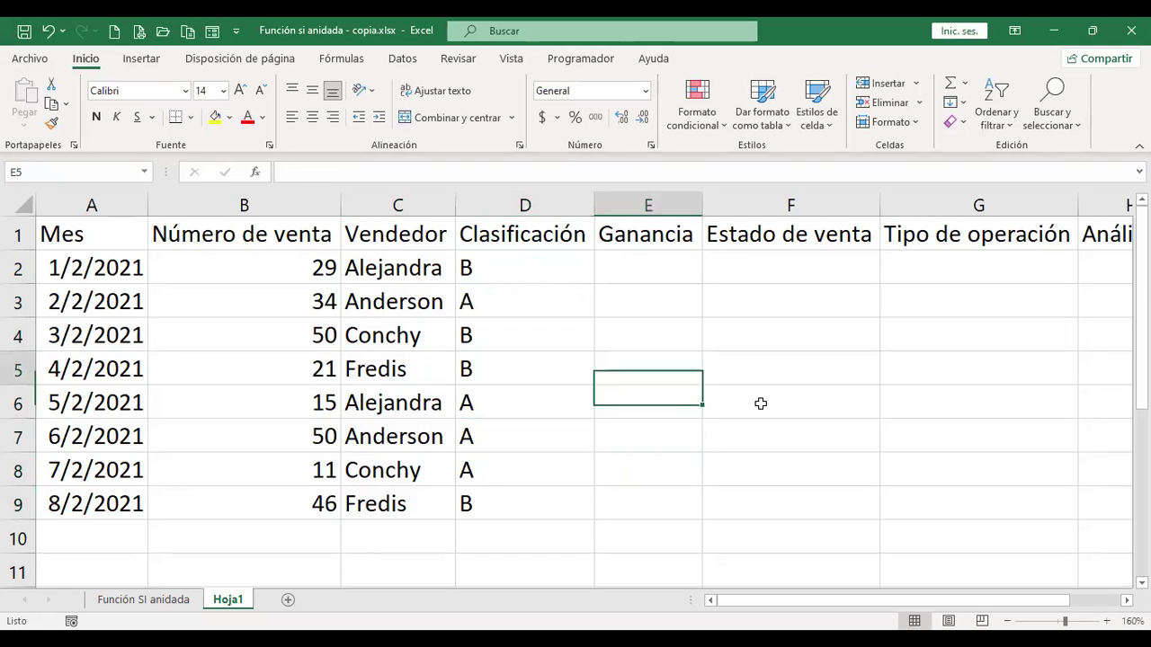
pyautogui.press('Up')
pyautogui.press('Up')
pyautogui.press('Up')
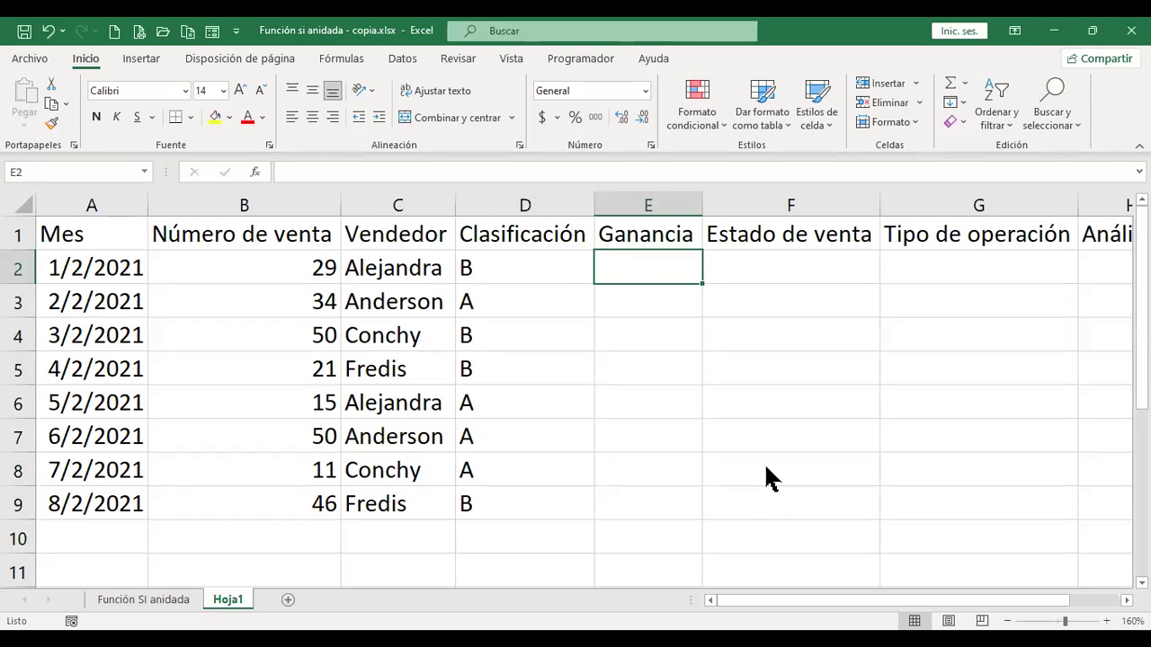
pyautogui.write('108')
pyautogui.press('Return')
pyautogui.write('91')
pyautogui.press('Return')
pyautogui.write('3')
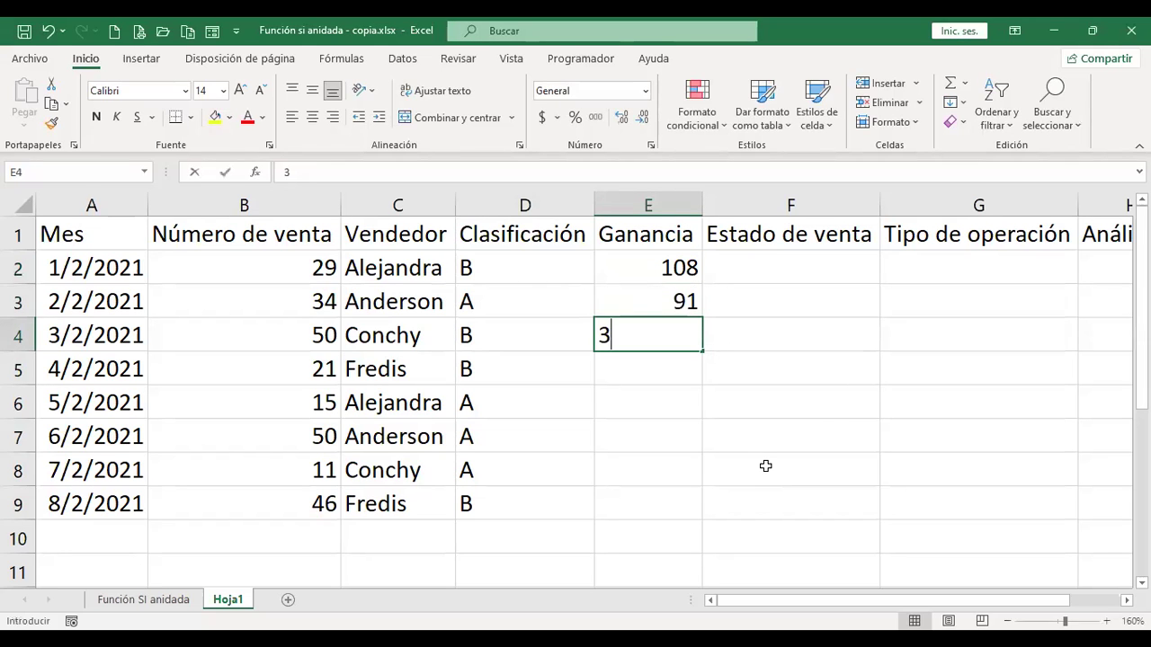
pyautogui.press('BackSpace')
pyautogui.write('133')
pyautogui.press('Return')
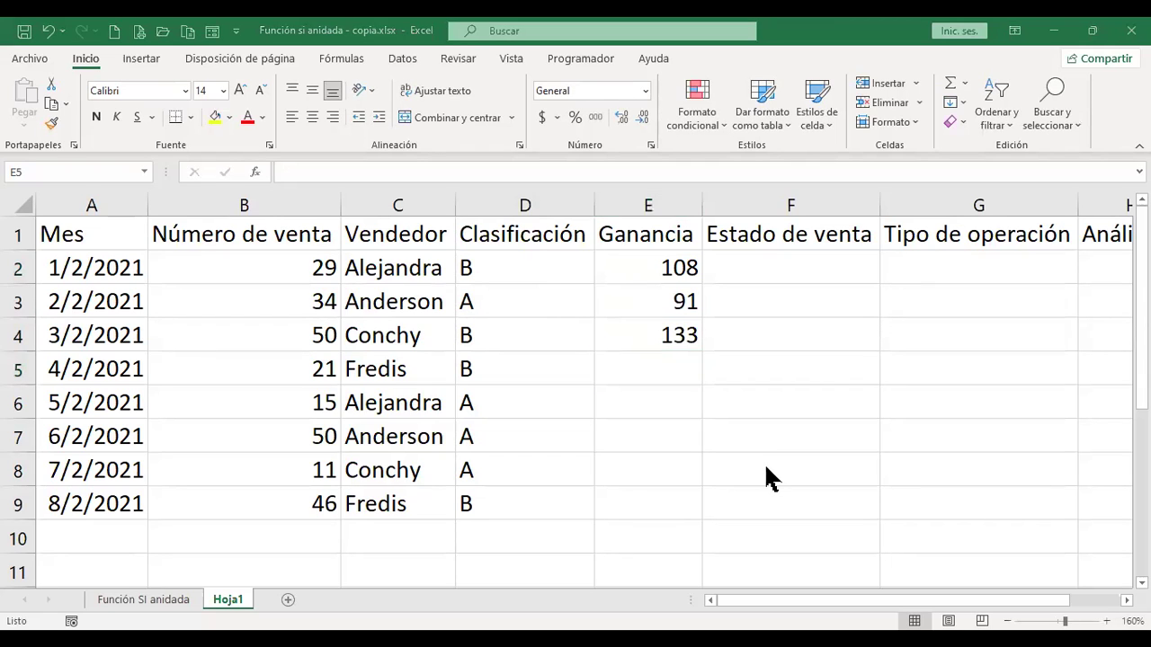
pyautogui.write('88')
pyautogui.press('Return')
# Enter the Ganancia values 149, 148, 130 and 112 in cells E6 to E9
pyautogui.write('149')
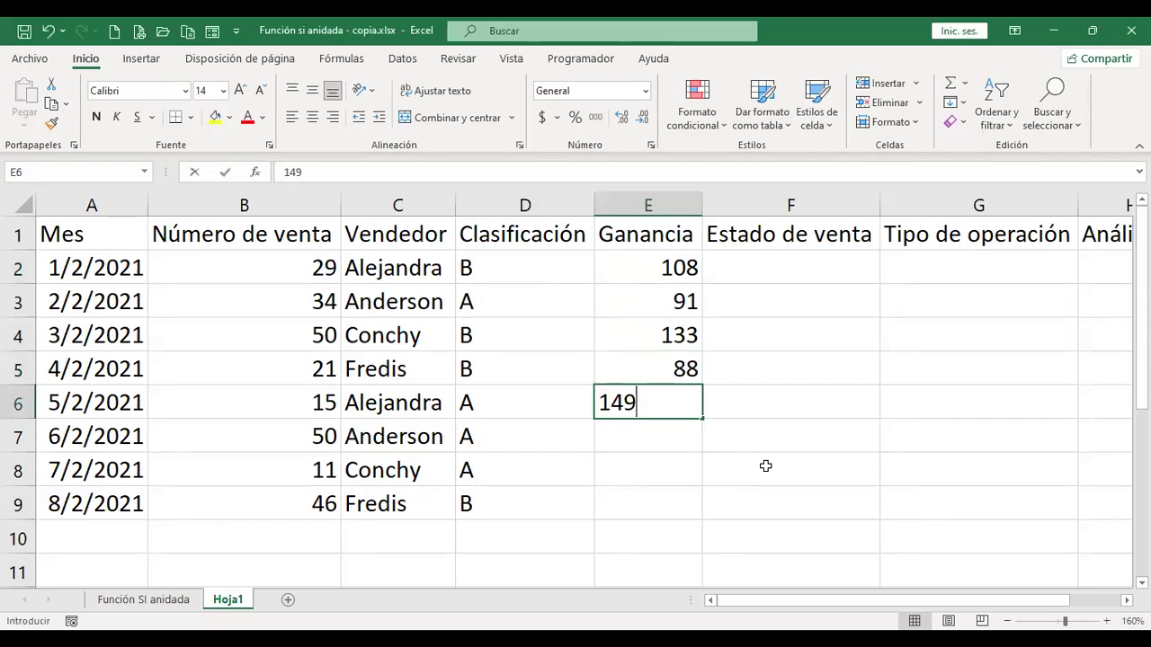
pyautogui.press('Return')
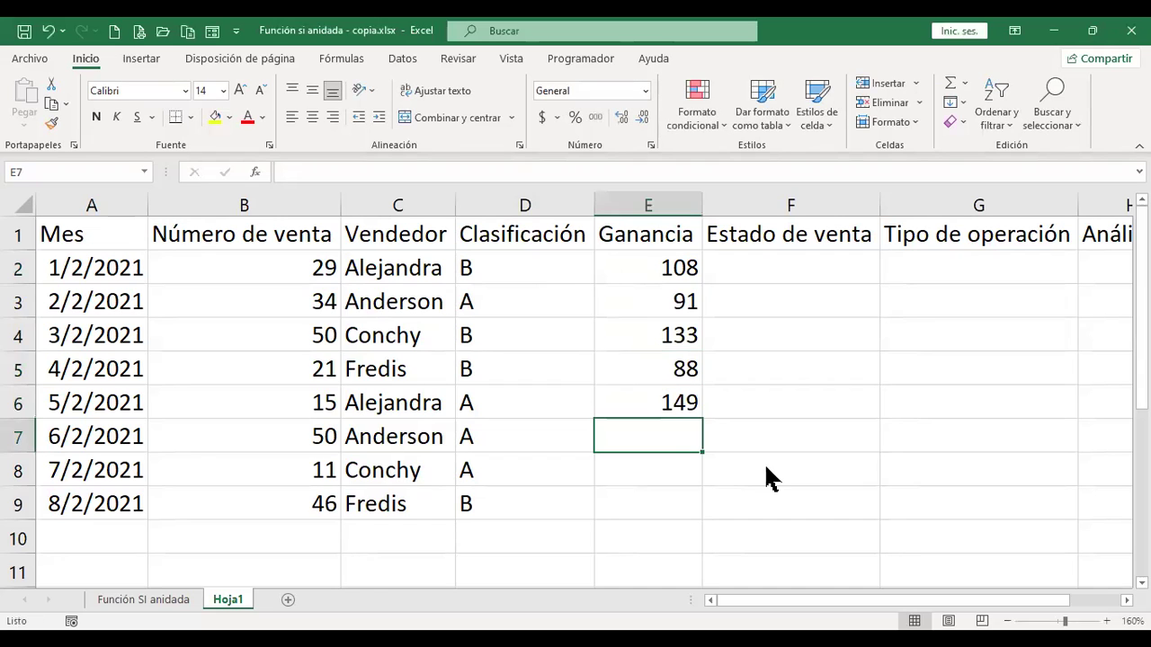
pyautogui.write('148')
pyautogui.press('Return')
pyautogui.write('130')
pyautogui.press('Return')
pyautogui.write('112')
pyautogui.press('Return')
# Select the "Estado de venta" header cell, F1
pyautogui.press('Up')
pyautogui.press('Up')
pyautogui.press('Up')
pyautogui.press('Up')
pyautogui.press('Right')
pyautogui.press('Up')
pyautogui.press('Up')
pyautogui.press('Up')
pyautogui.press('Up')
pyautogui.press('Up')
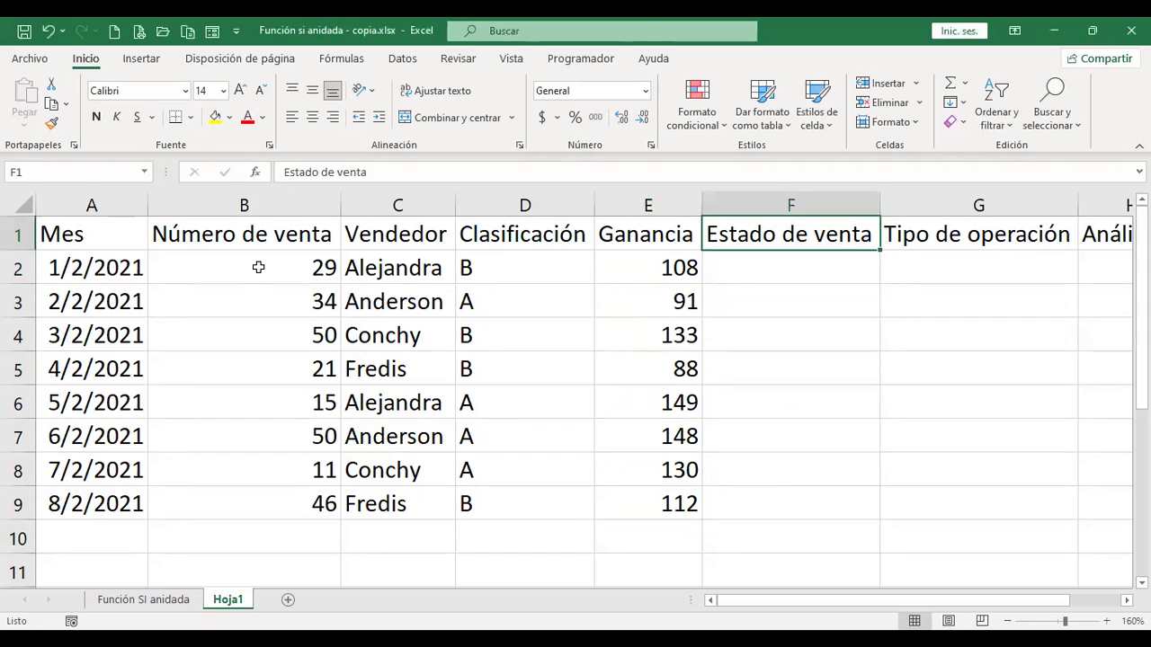
pyautogui.moveTo(258, 267); pyautogui.dragTo(259, 502)
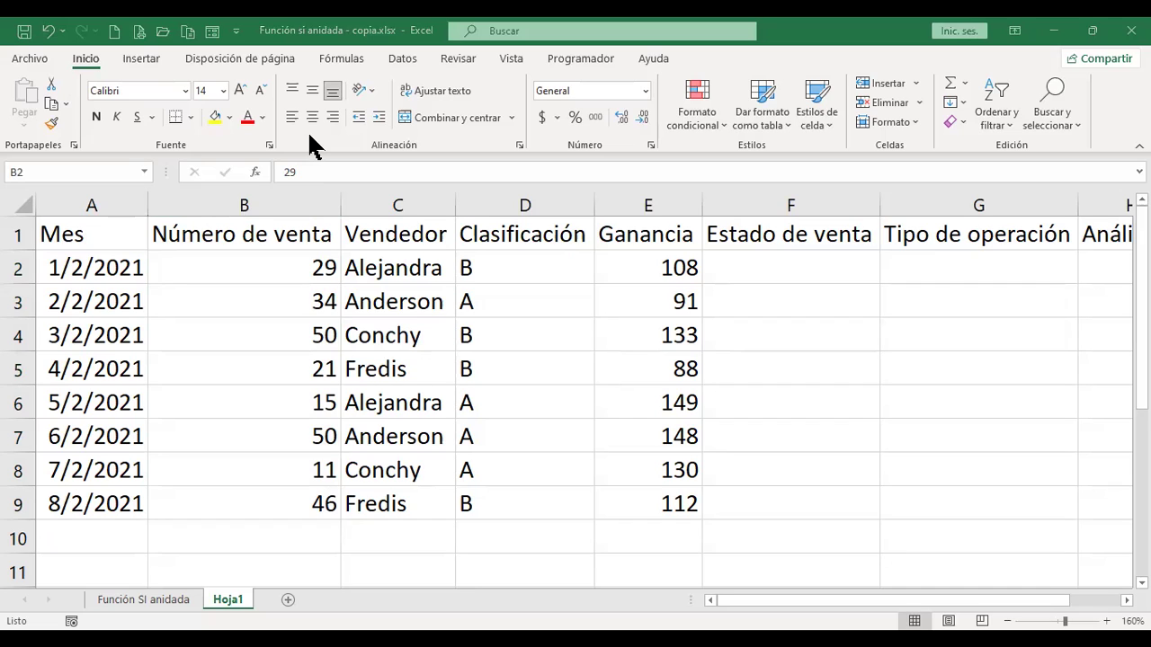
pyautogui.click(755, 264)
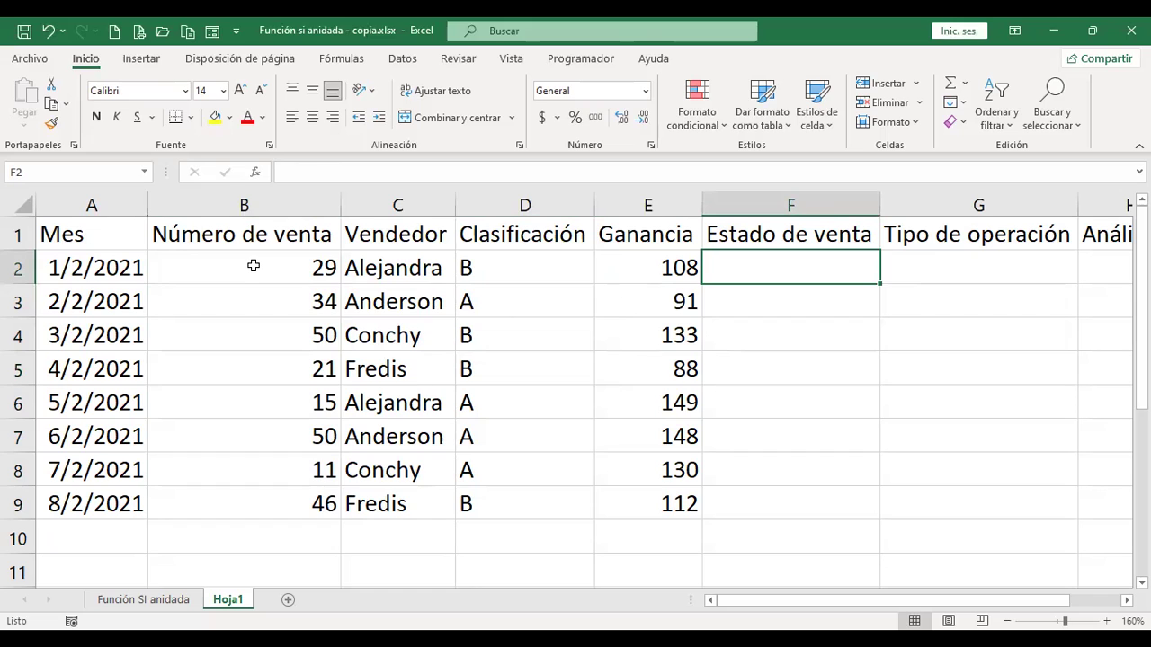
pyautogui.moveTo(253, 266); pyautogui.dragTo(267, 487)
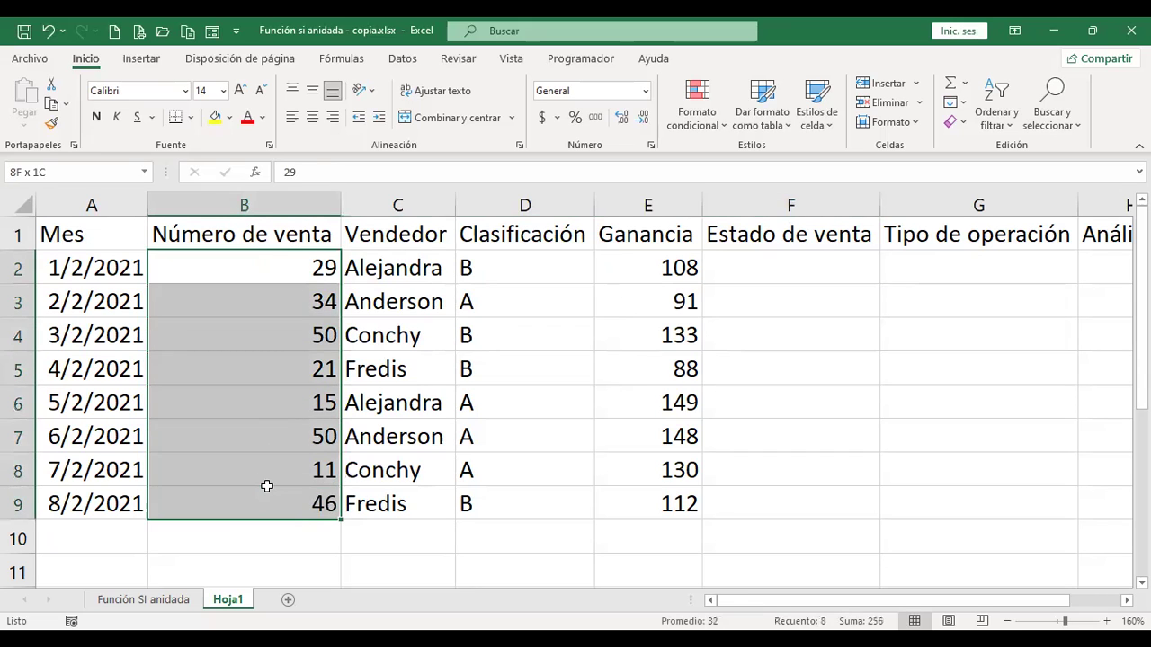
# Start an SI formula in F2 that tests whether the sale number in B2 is greater than 40
pyautogui.click(809, 267)
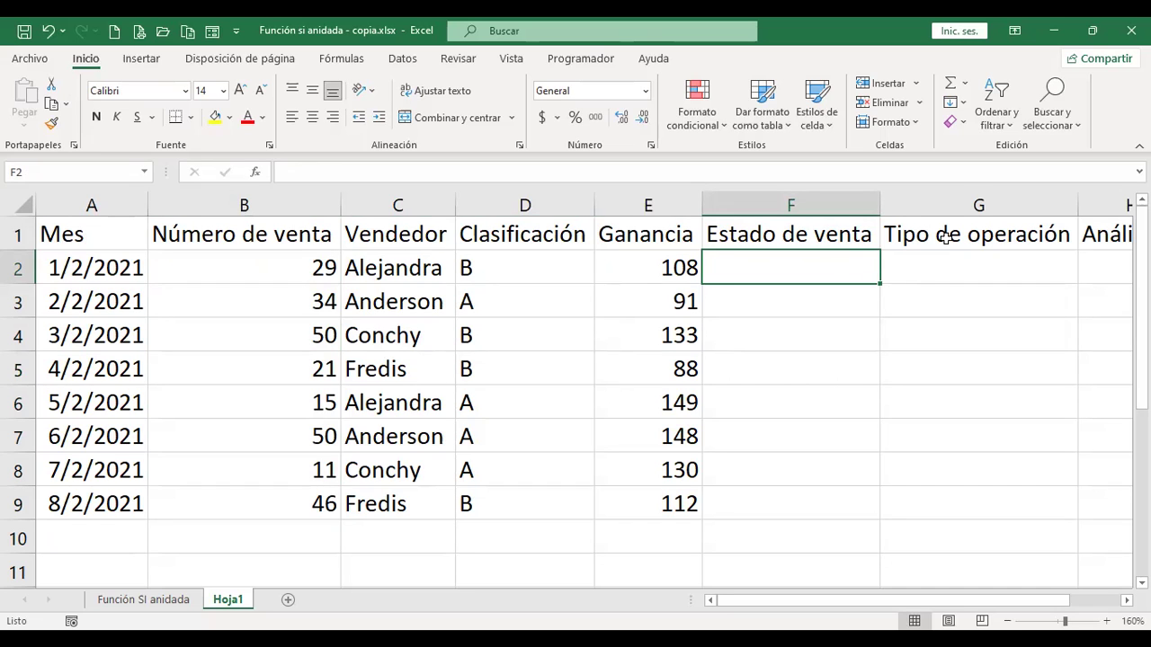
pyautogui.write('+')
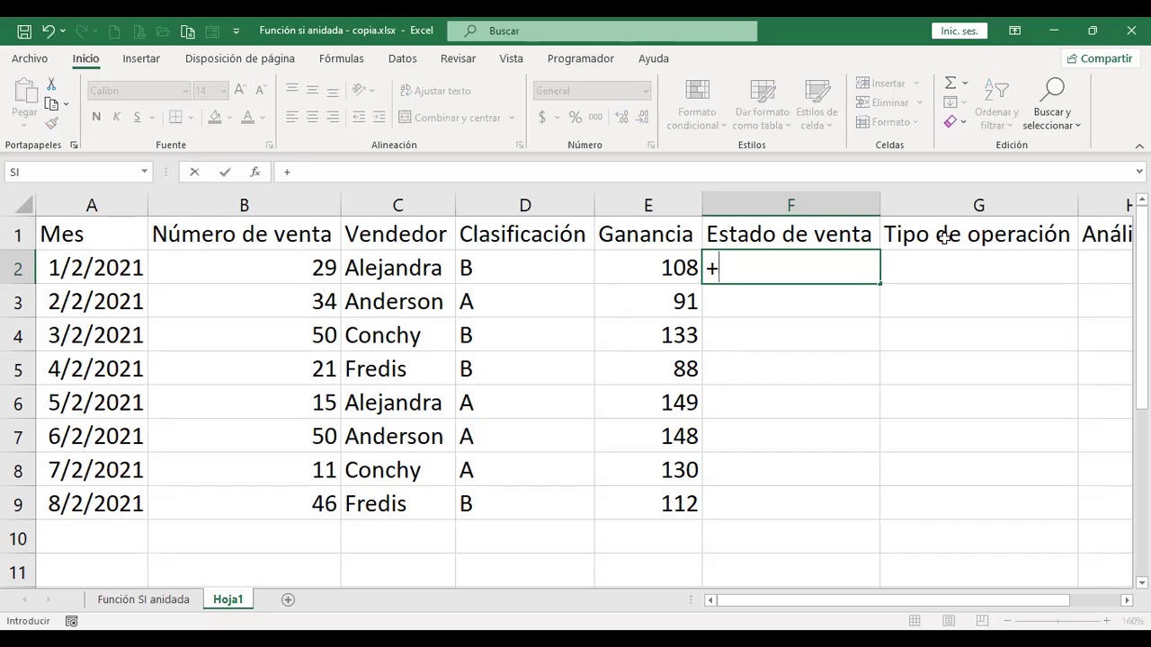
pyautogui.write('SI')
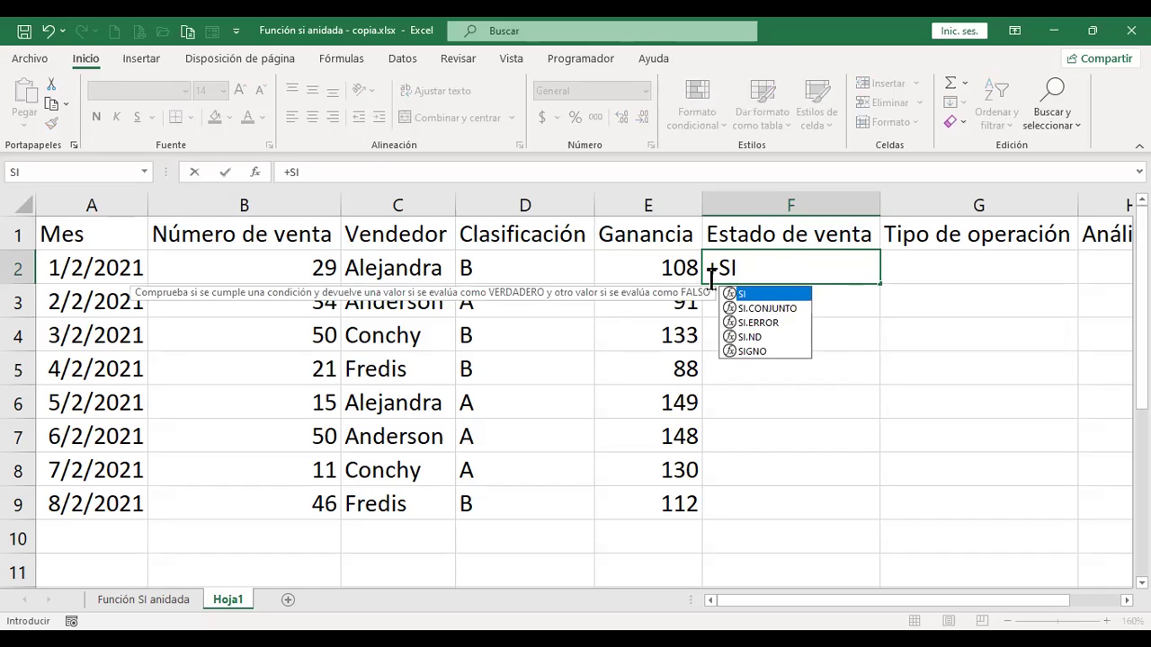
pyautogui.write('(')
pyautogui.click(306, 266)
pyautogui.write('<')
pyautogui.press('BackSpace')
pyautogui.write('>4')
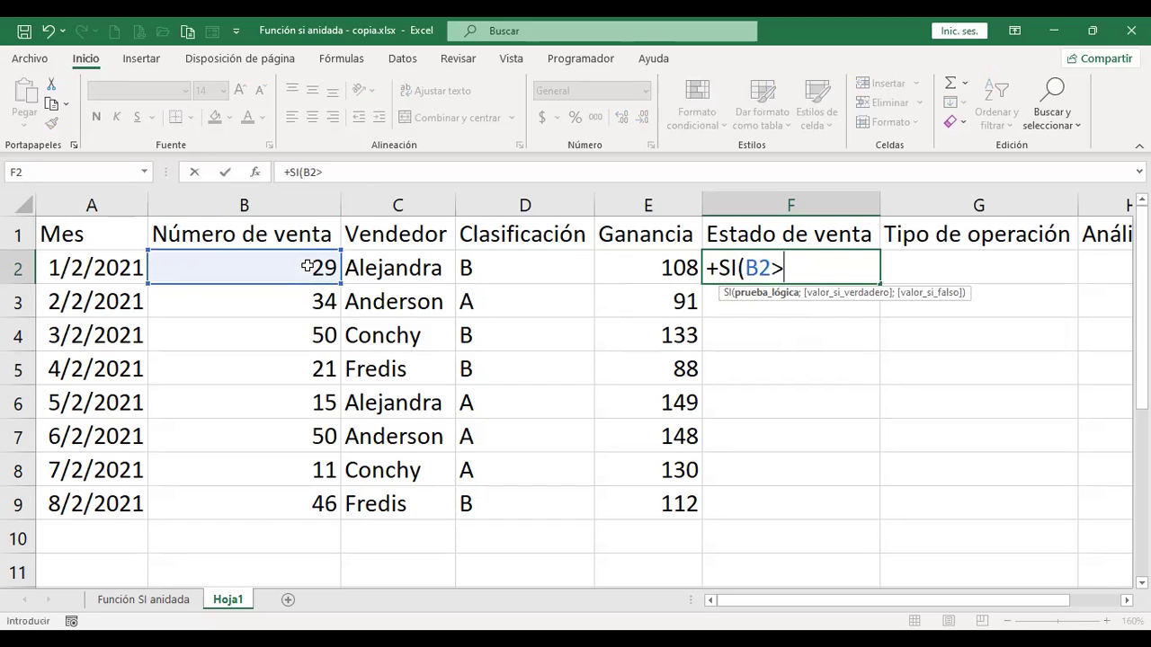
pyautogui.write('0;"sOBRES')
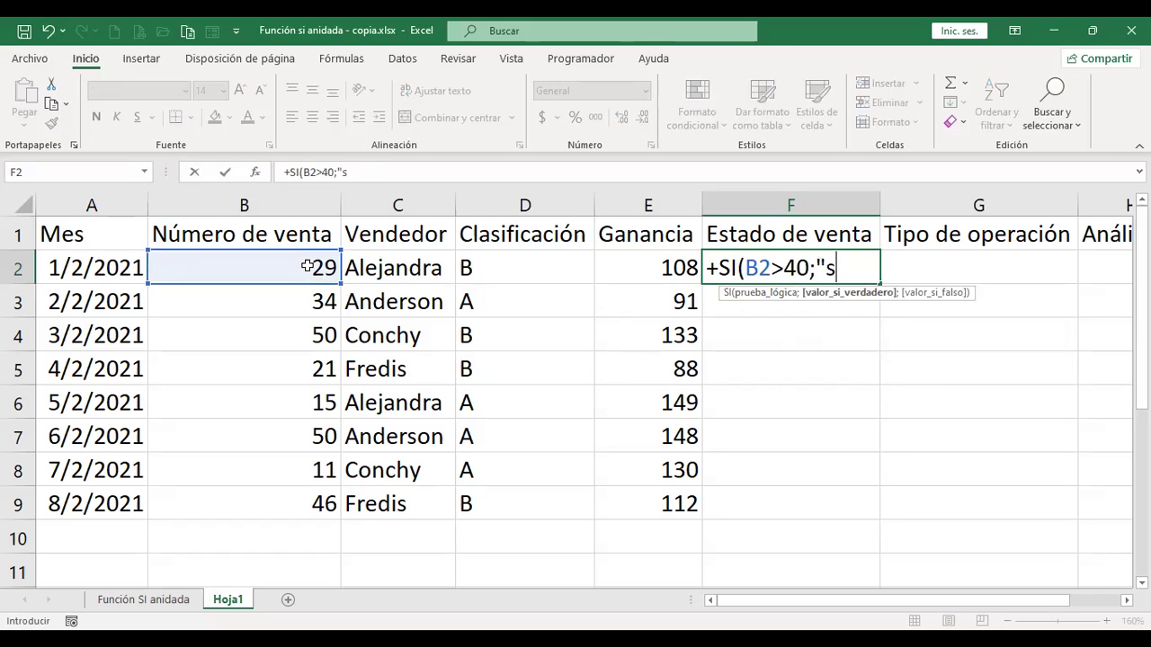
# Complete the F2 formula to return "Sobresaliente" if true and "Promedio" if false, and fill it down to F9
pyautogui.press('BackSpace')
pyautogui.press('BackSpace')
pyautogui.press('BackSpace')
pyautogui.press('BackSpace')
pyautogui.press('BackSpace')
pyautogui.press('BackSpace')
pyautogui.write('Sobresali')
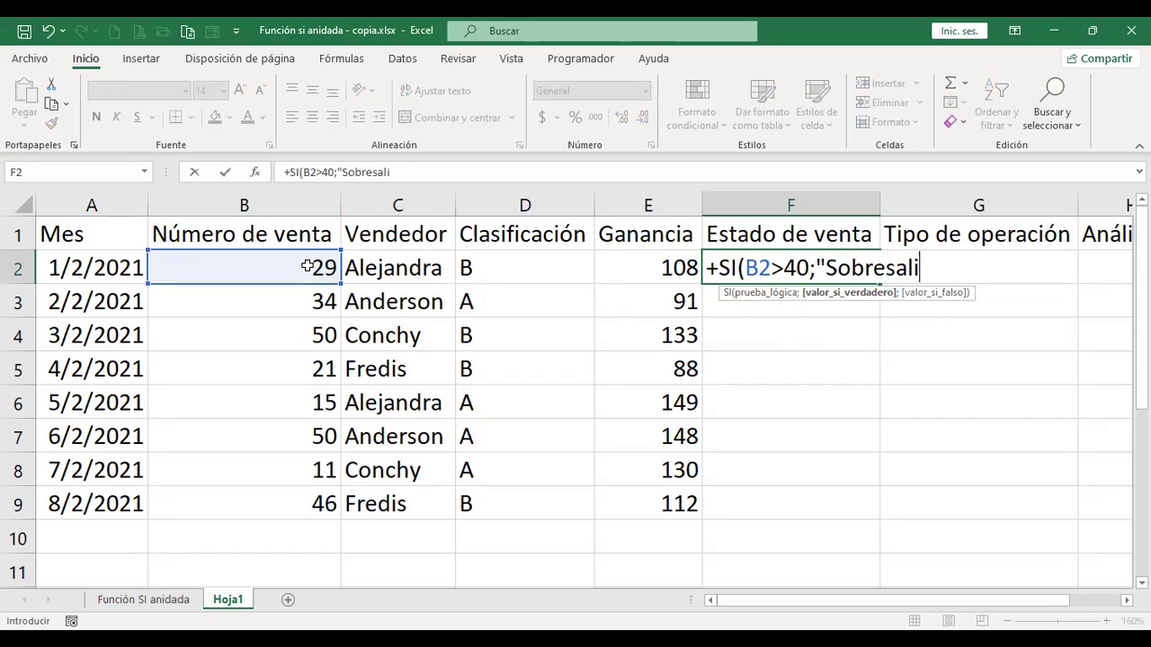
pyautogui.write('ente";')
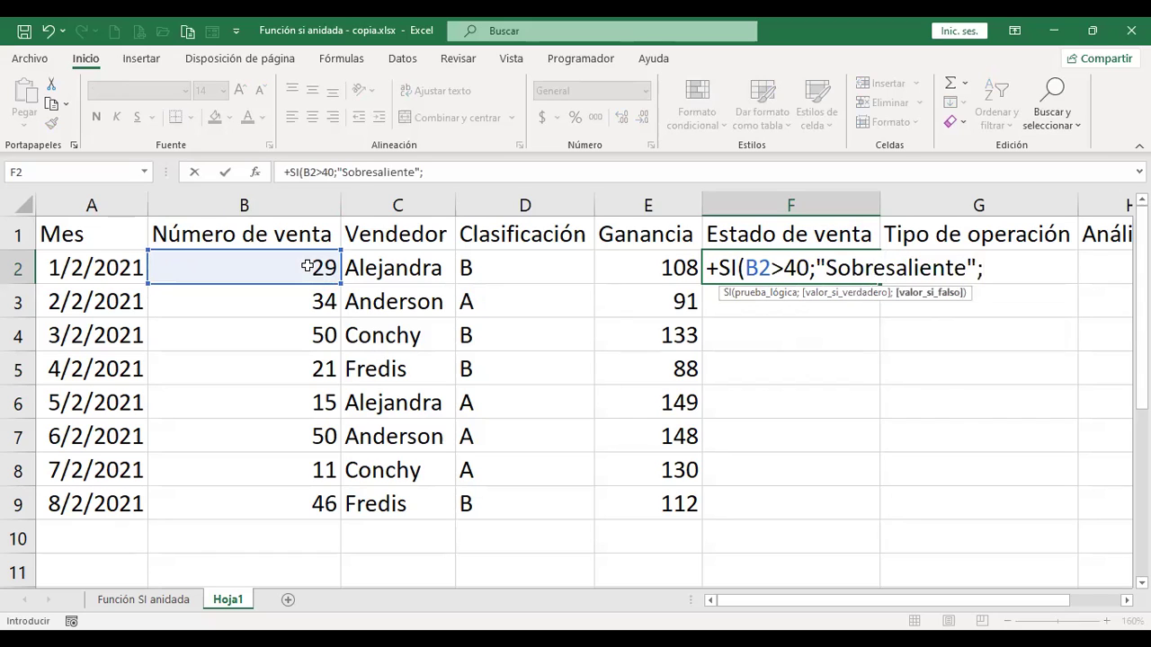
pyautogui.write('"Promedio"')
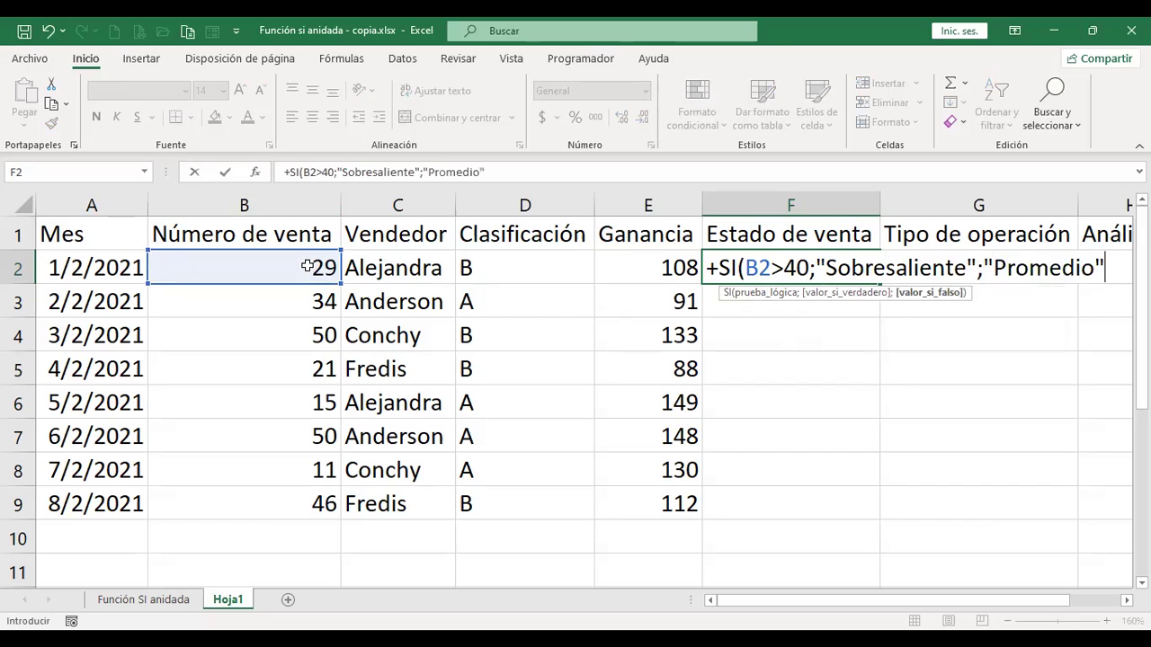
pyautogui.press('Return')
pyautogui.click(835, 263)
pyautogui.moveTo(879, 285); pyautogui.dragTo(876, 493)
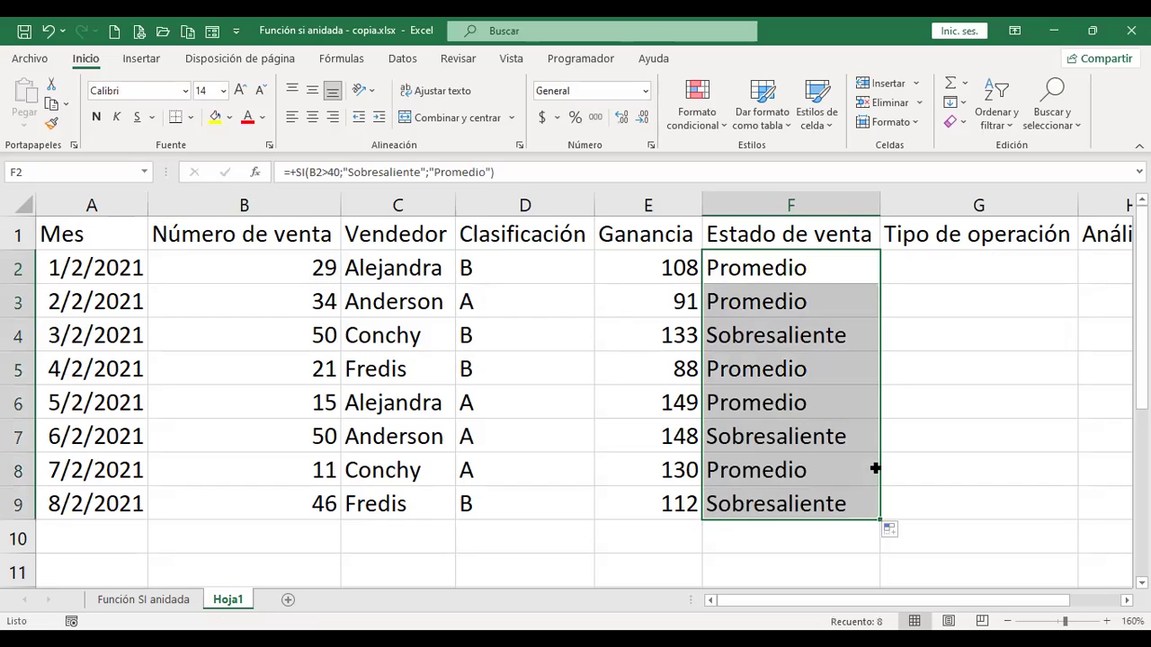
# Test the Estado de venta formula by setting the sale number in B2 to 31 and after that to 50
pyautogui.click(290, 265)
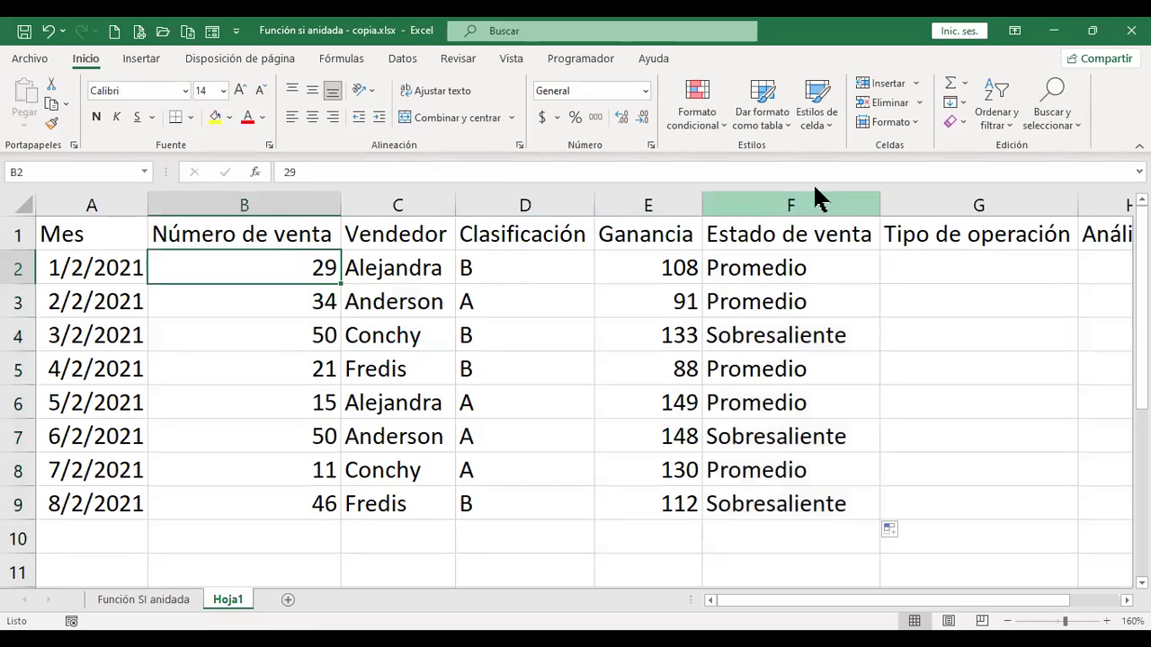
pyautogui.write('31')
pyautogui.press('Return')
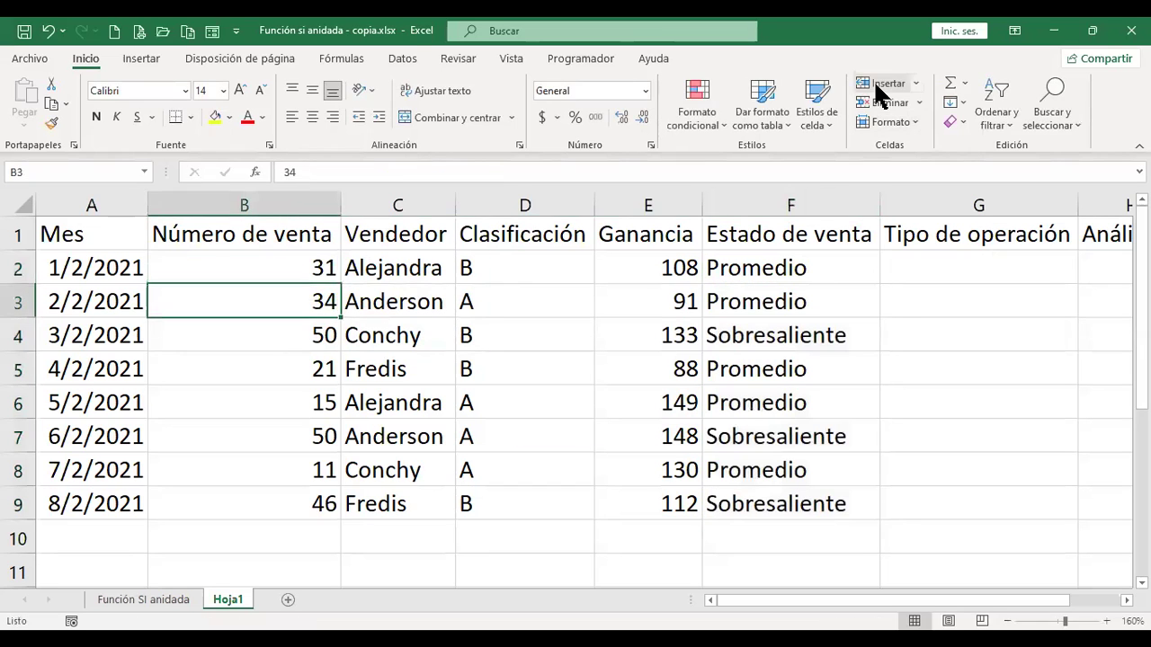
pyautogui.press('Up')
pyautogui.write('50')
pyautogui.press('Return')
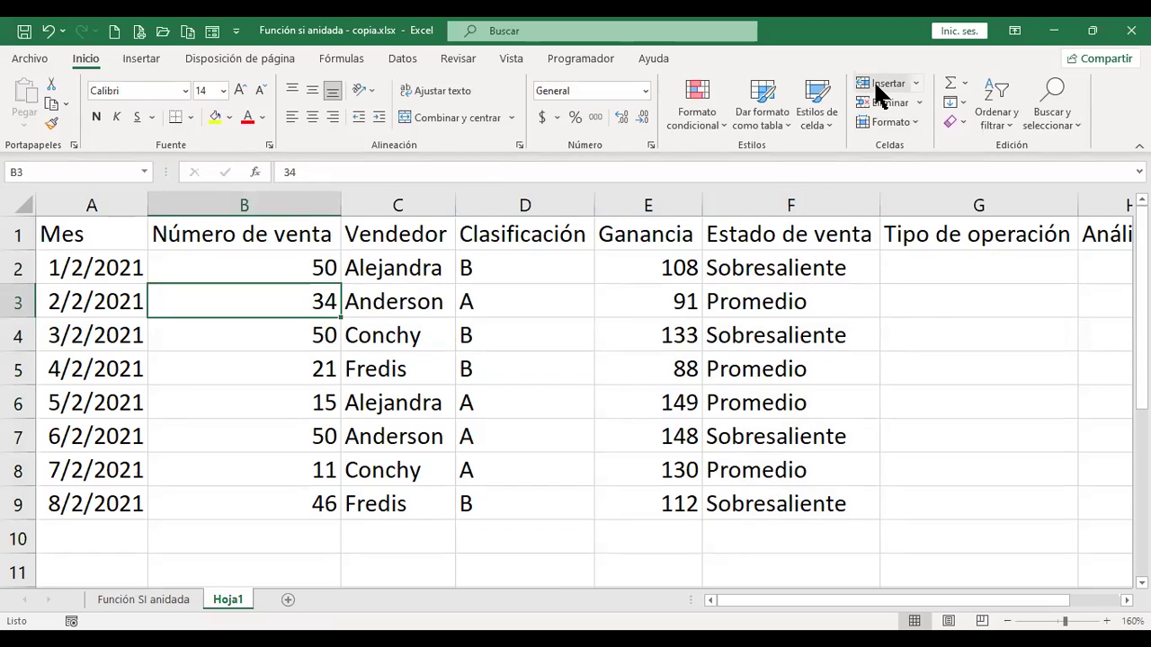
pyautogui.click(836, 259)
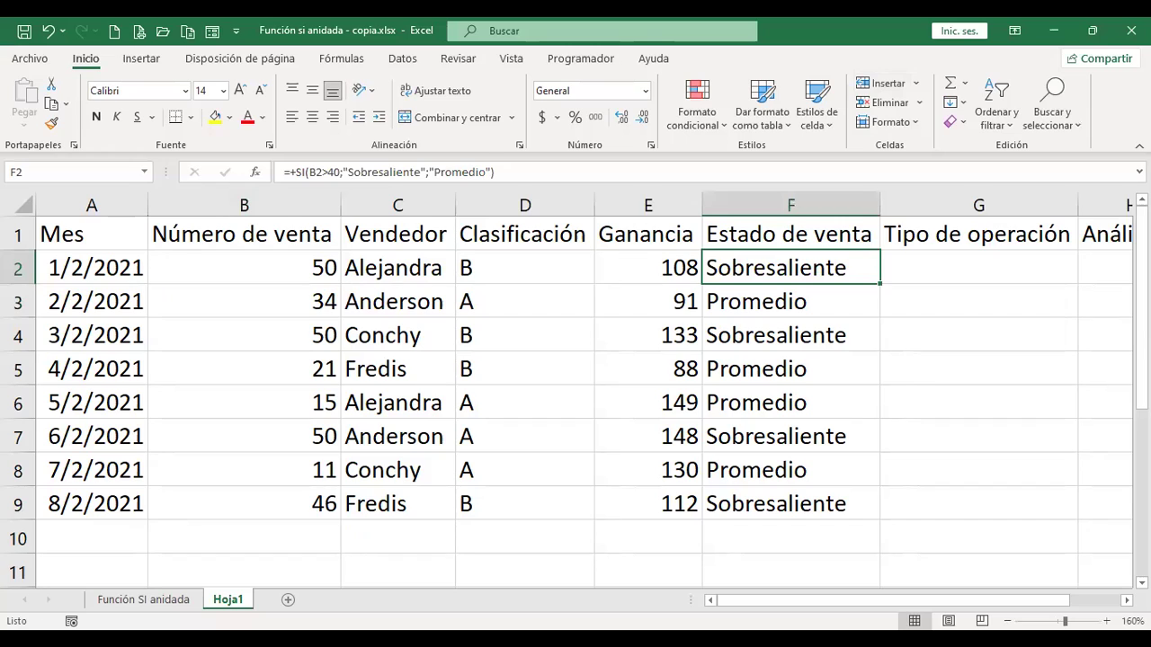
pyautogui.click(978, 267)
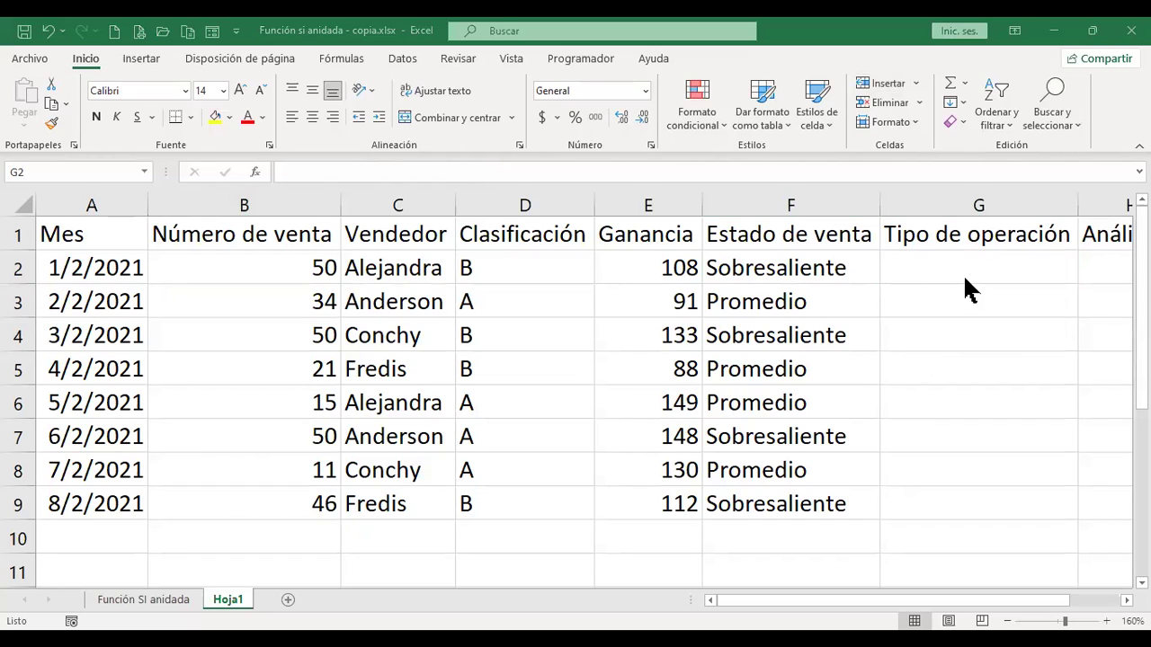
pyautogui.click(903, 270)
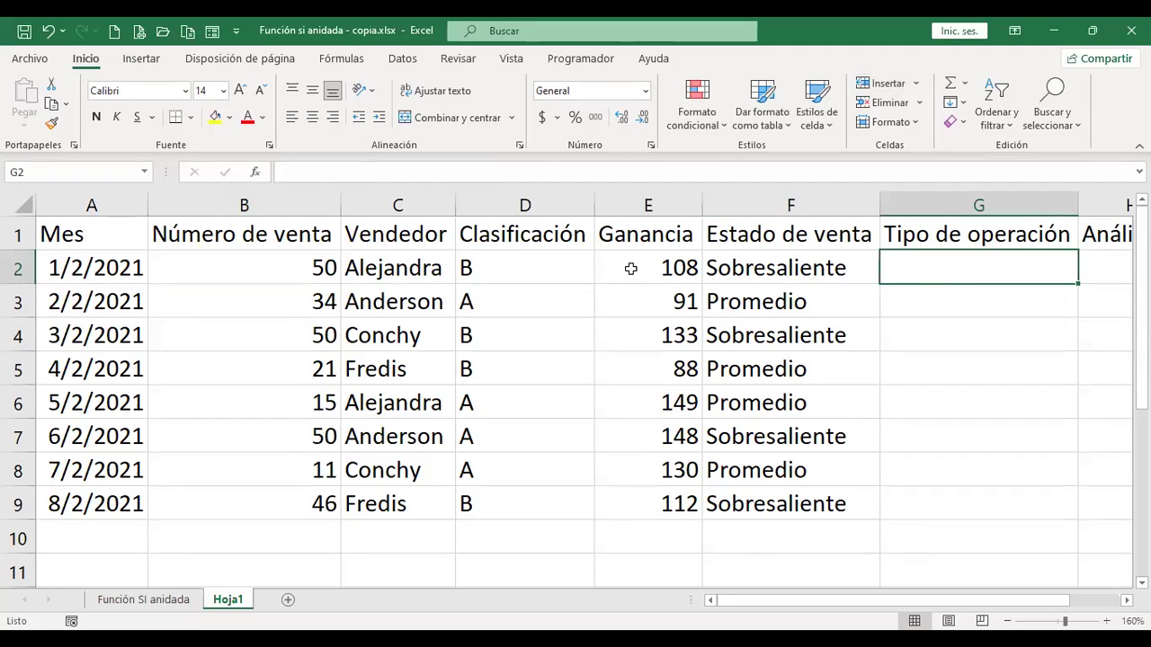
pyautogui.moveTo(631, 268); pyautogui.dragTo(618, 471)
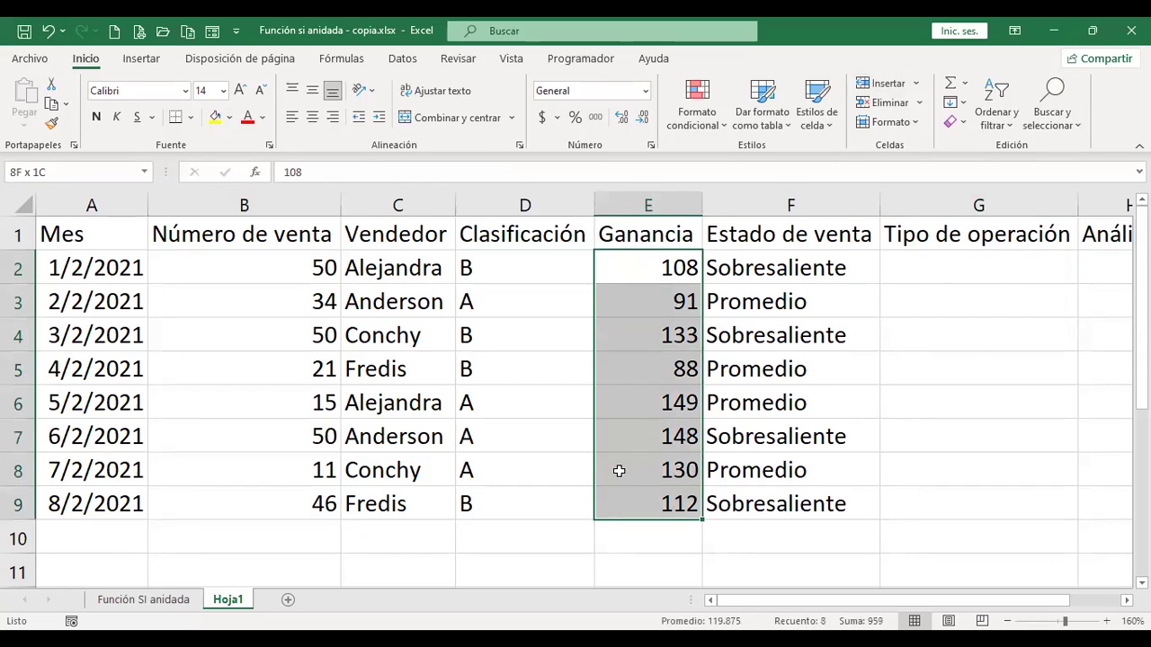
pyautogui.moveTo(994, 269); pyautogui.dragTo(999, 286)
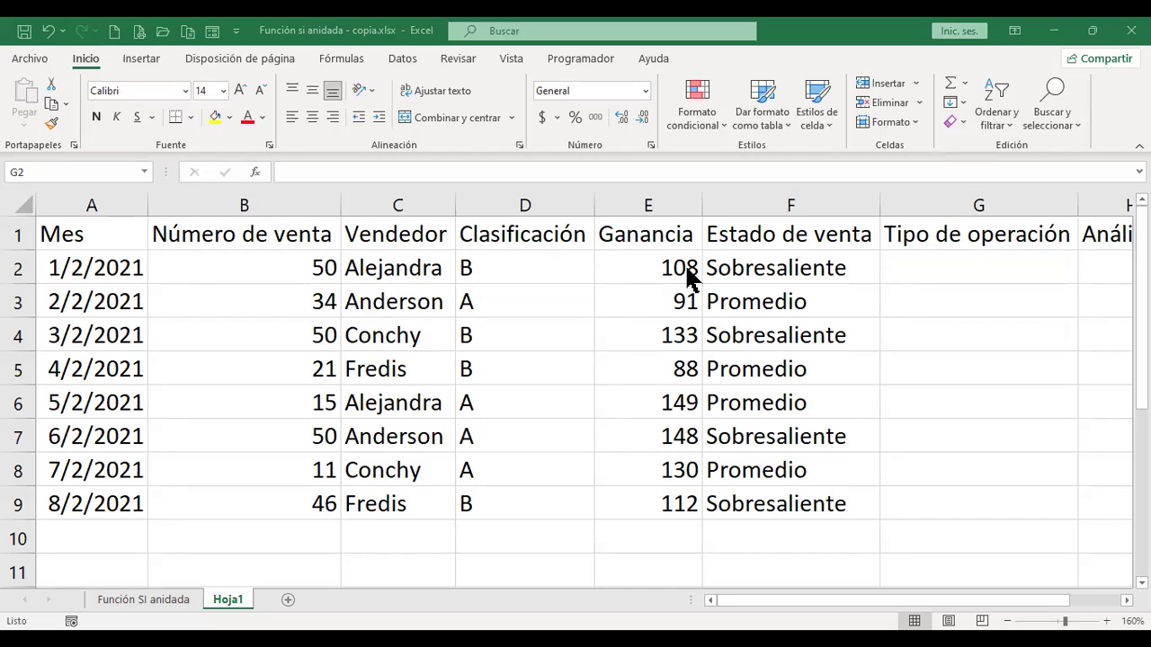
# Start a criteria list below the table with <60 in B11 and Bajo in C11
pyautogui.scroll(-2, 123, 401)
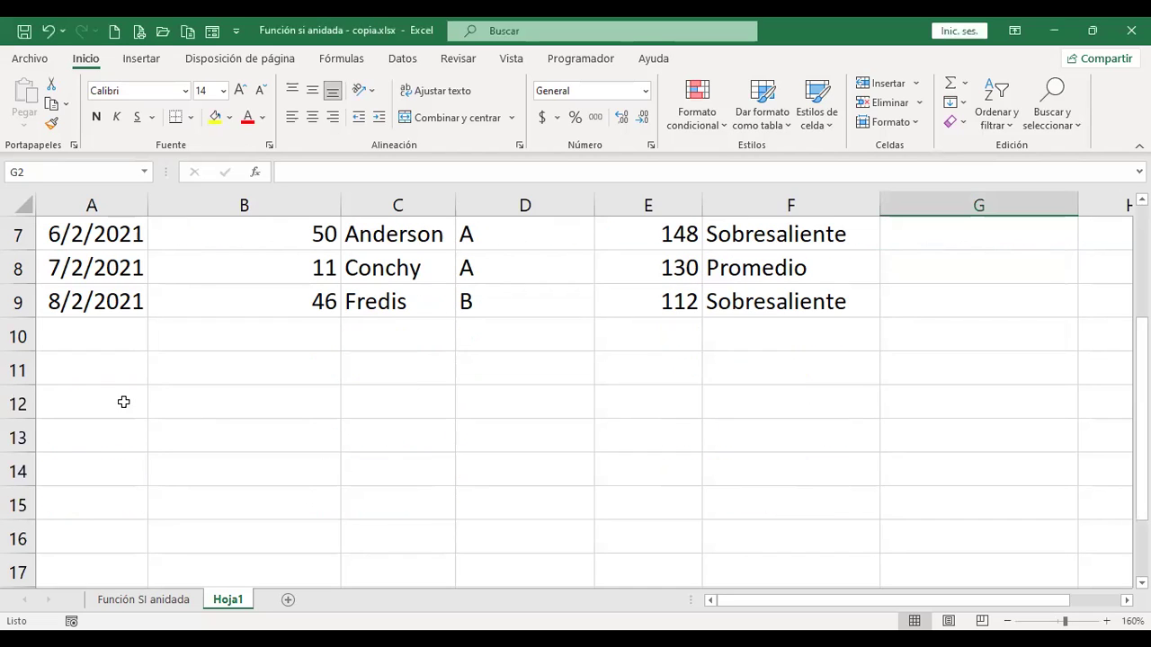
pyautogui.click(225, 378)
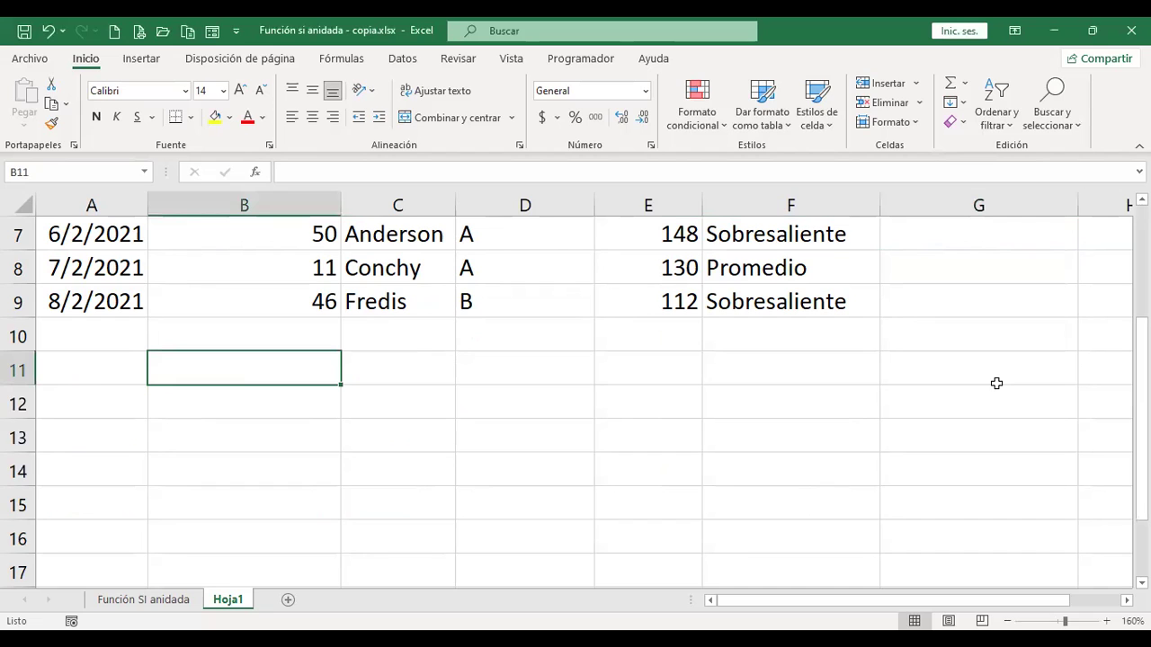
pyautogui.write('<60')
pyautogui.press('Tab')
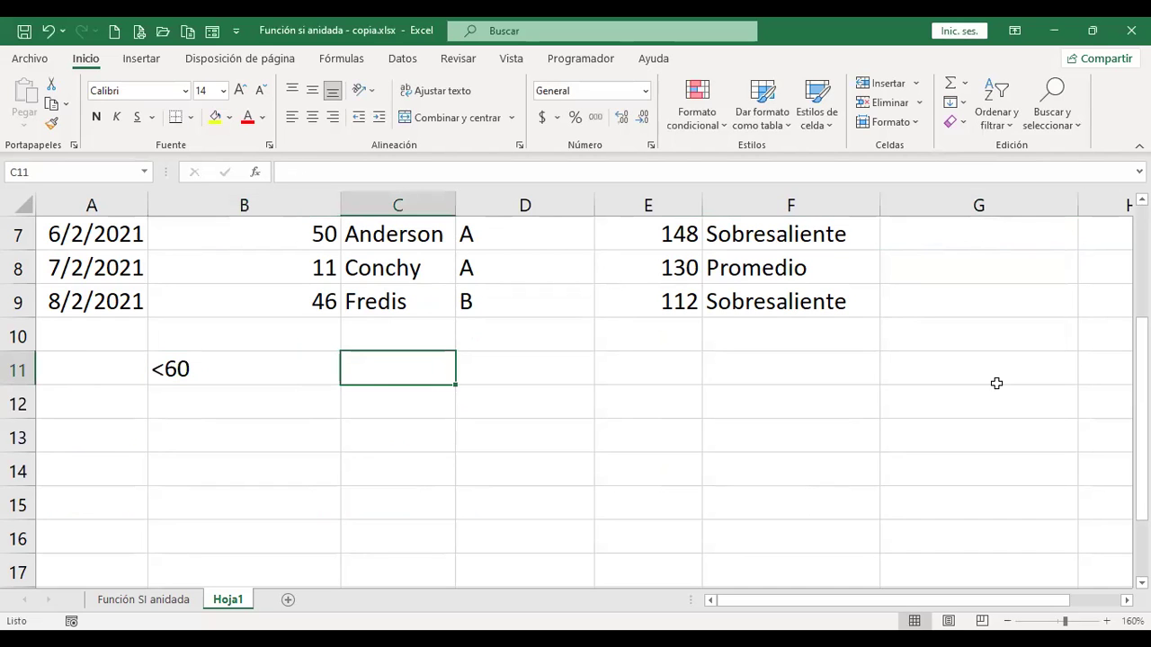
pyautogui.write('Bajo')
pyautogui.press('Return')
# Add the second criterion with <100 in B12 and Intermedio in C12
pyautogui.press('Left')
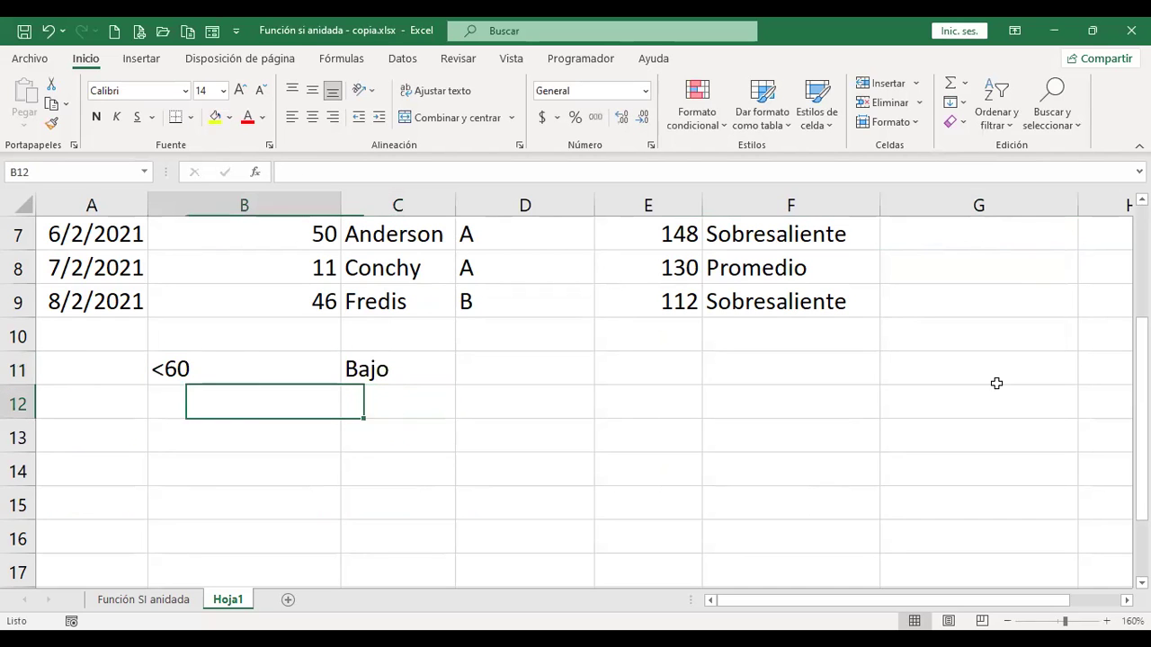
pyautogui.write('<100')
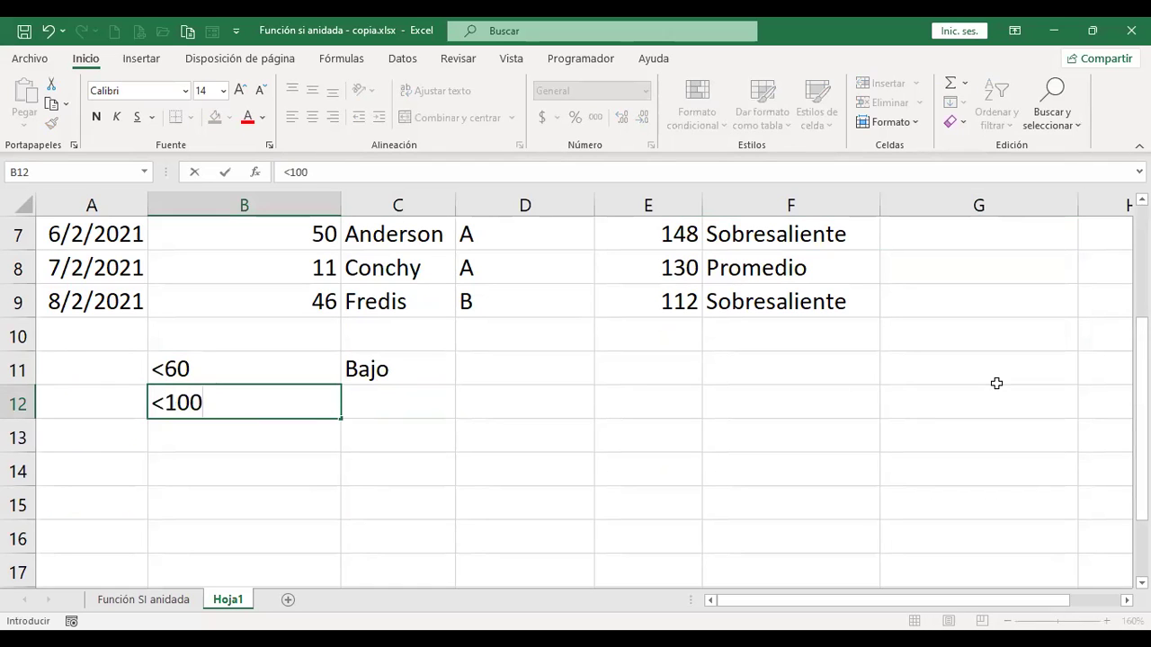
pyautogui.press('Tab')
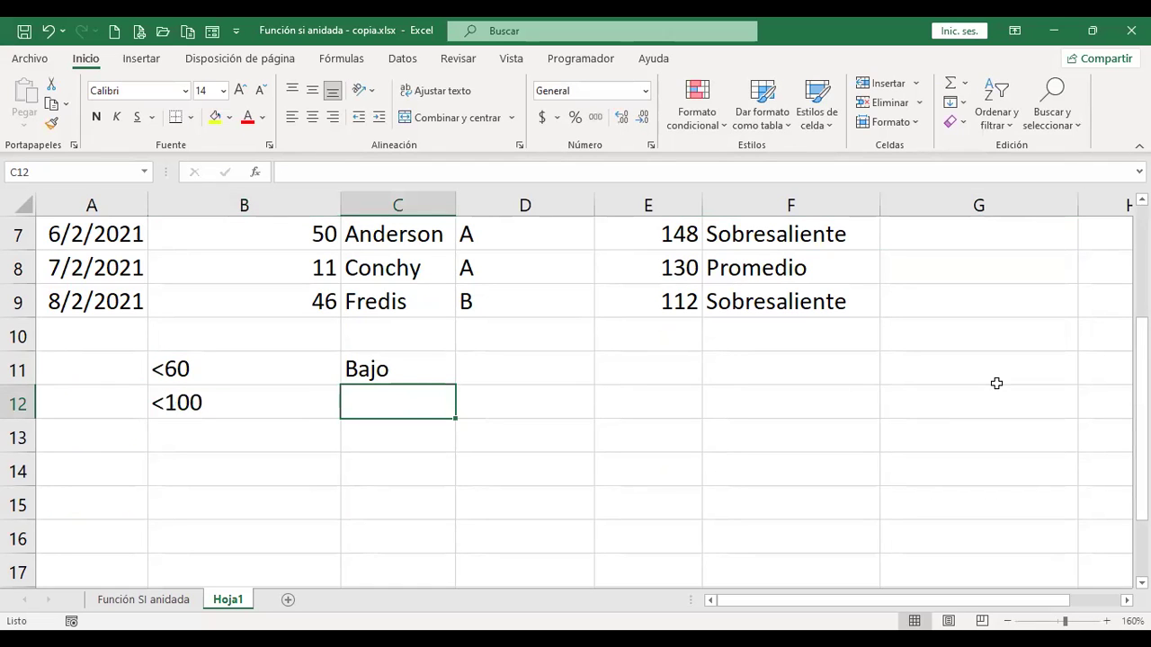
pyautogui.write('Intermedio')
pyautogui.press('Return')
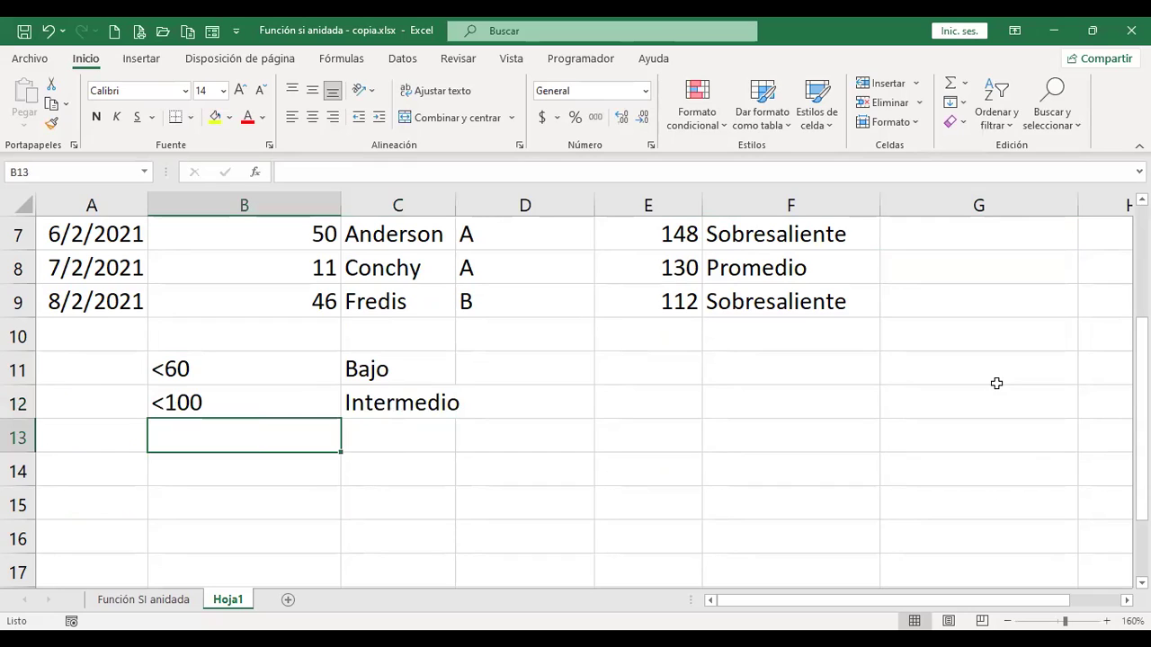
# Add the third criterion with >100 in B13 and Alto in C13
pyautogui.write('<')
pyautogui.press('BackSpace')
pyautogui.write('>100')
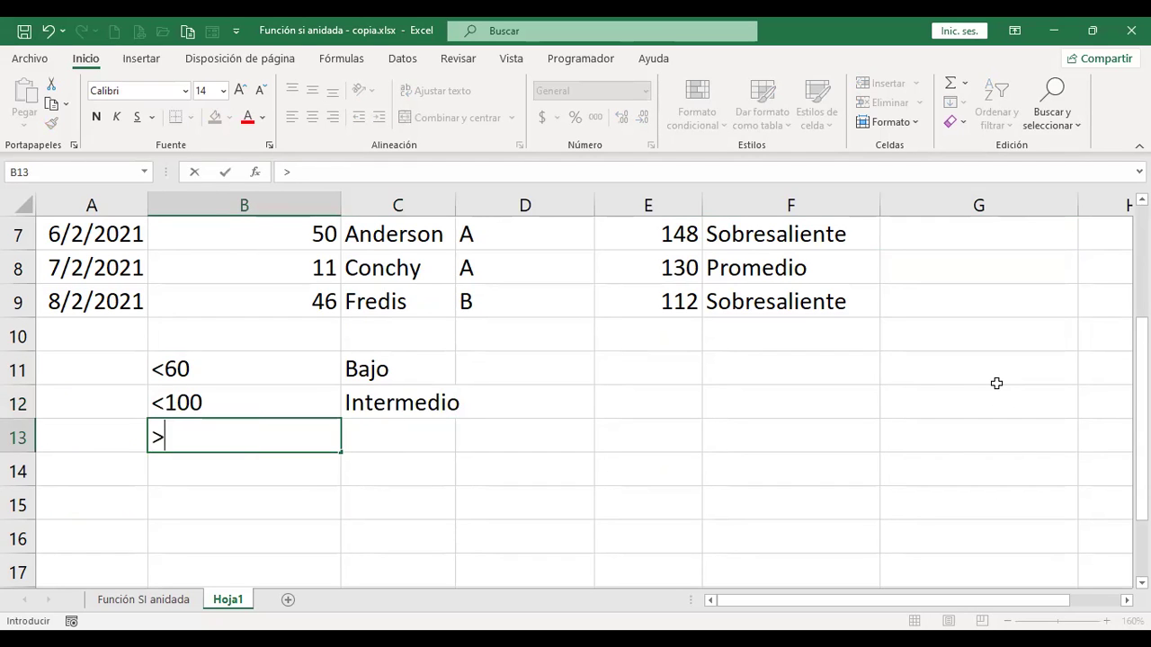
pyautogui.press('Tab')
pyautogui.write('Alto')
pyautogui.press('Return')
pyautogui.press('Up')
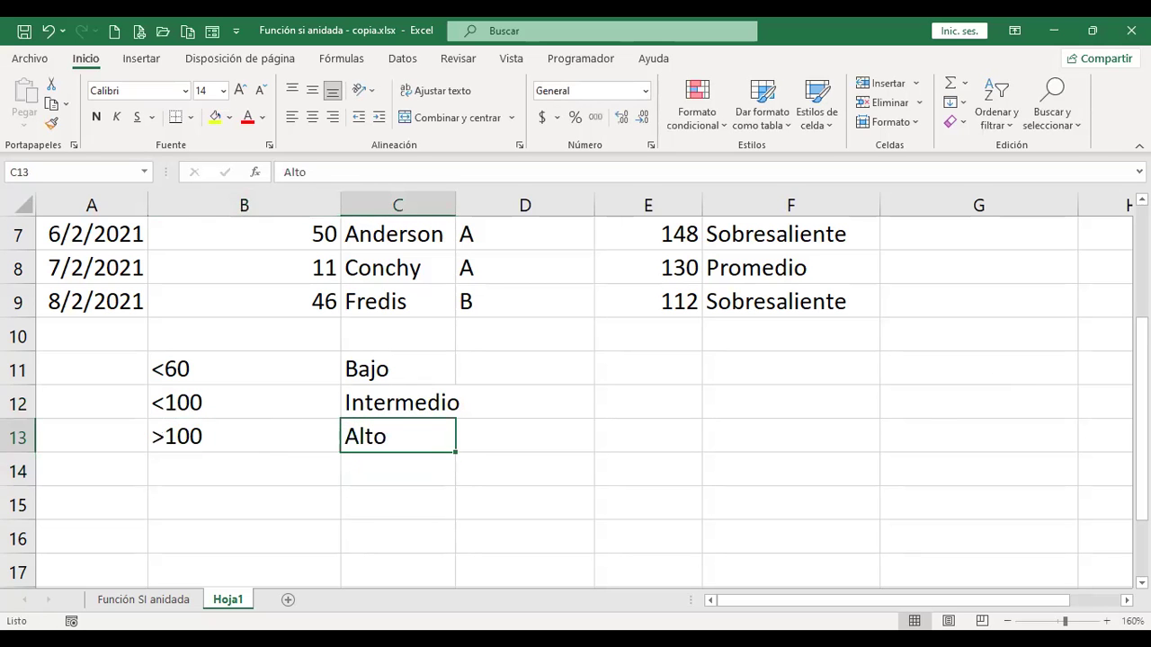
# Start the Tipo de operación formula in G2 with an SI that returns "Bajo" when the profit in E2 is <=60
pyautogui.scroll(2, 819, 440)
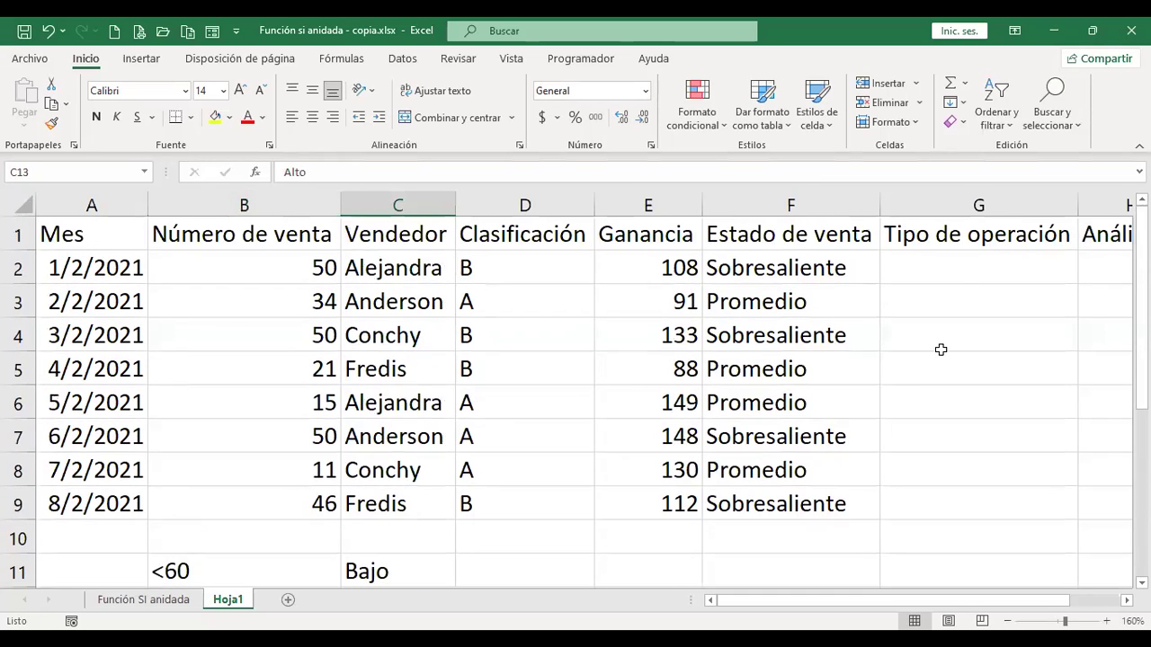
pyautogui.click(972, 263)
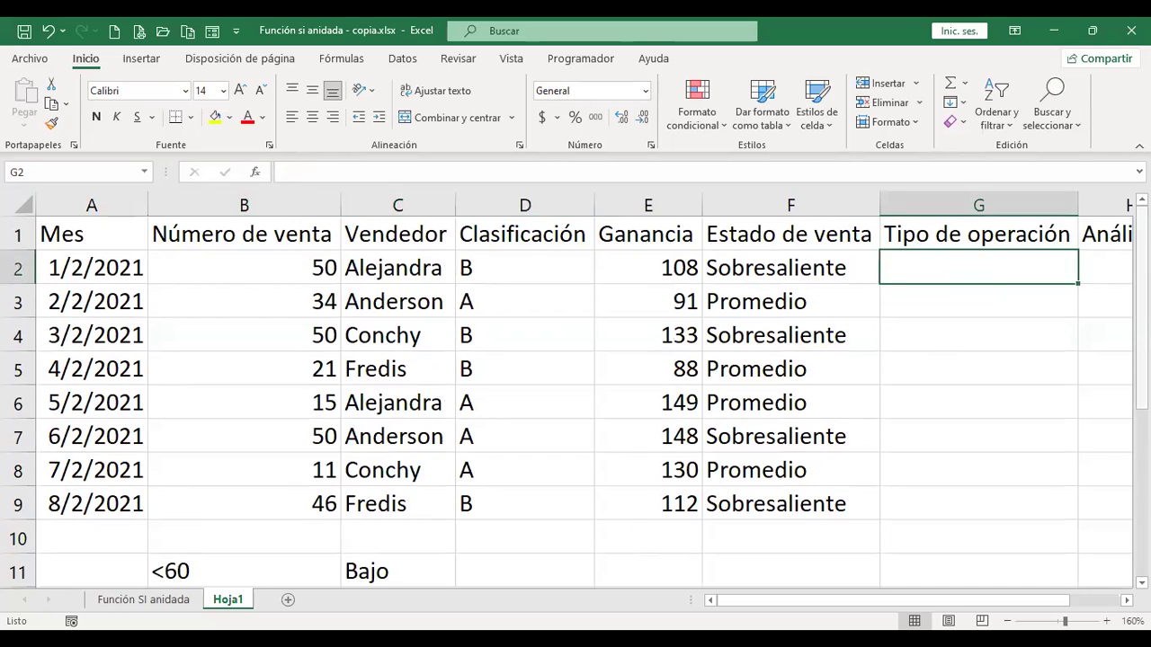
pyautogui.write('+si')
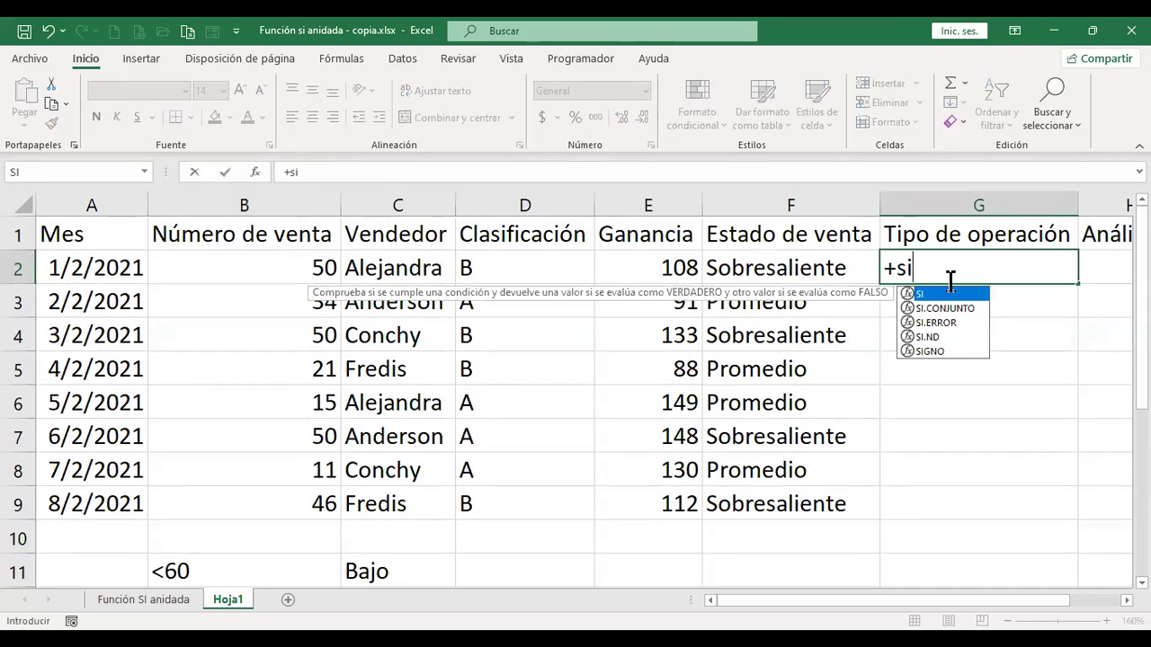
pyautogui.press('Tab')
pyautogui.click(668, 267)
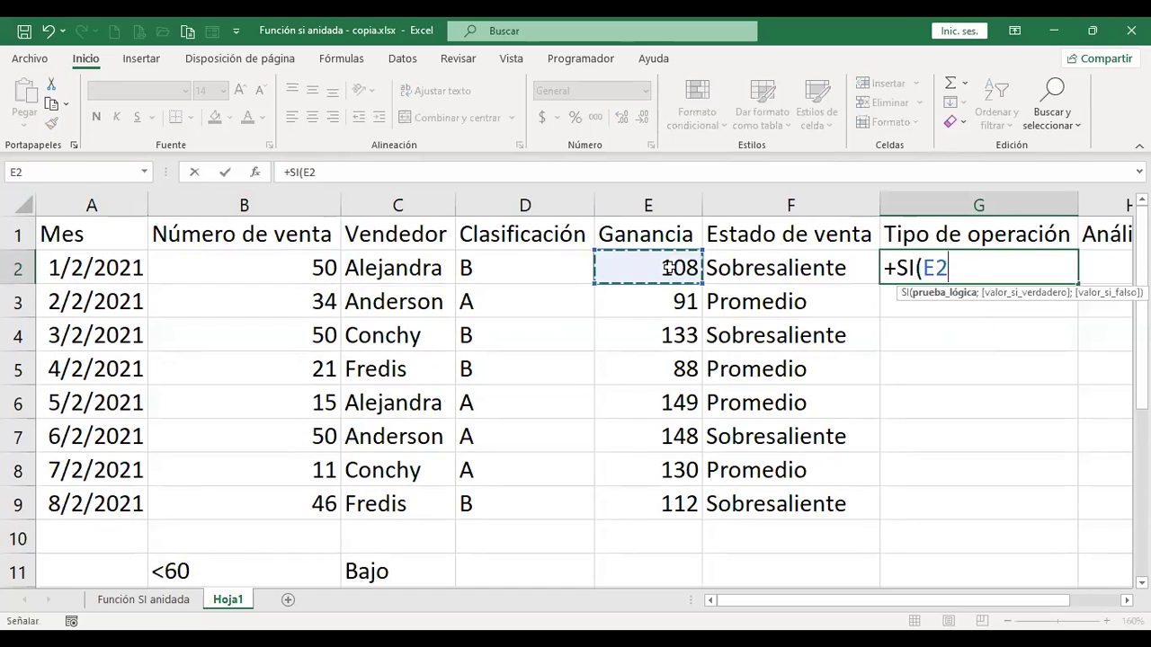
pyautogui.write('<')
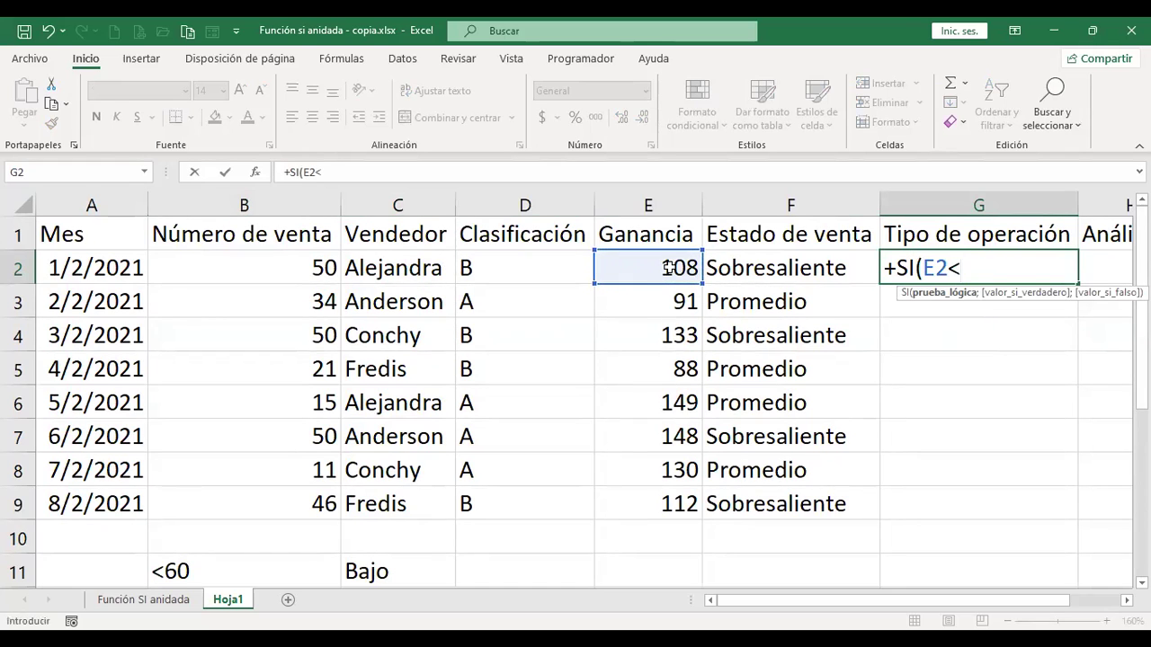
pyautogui.write('60;')
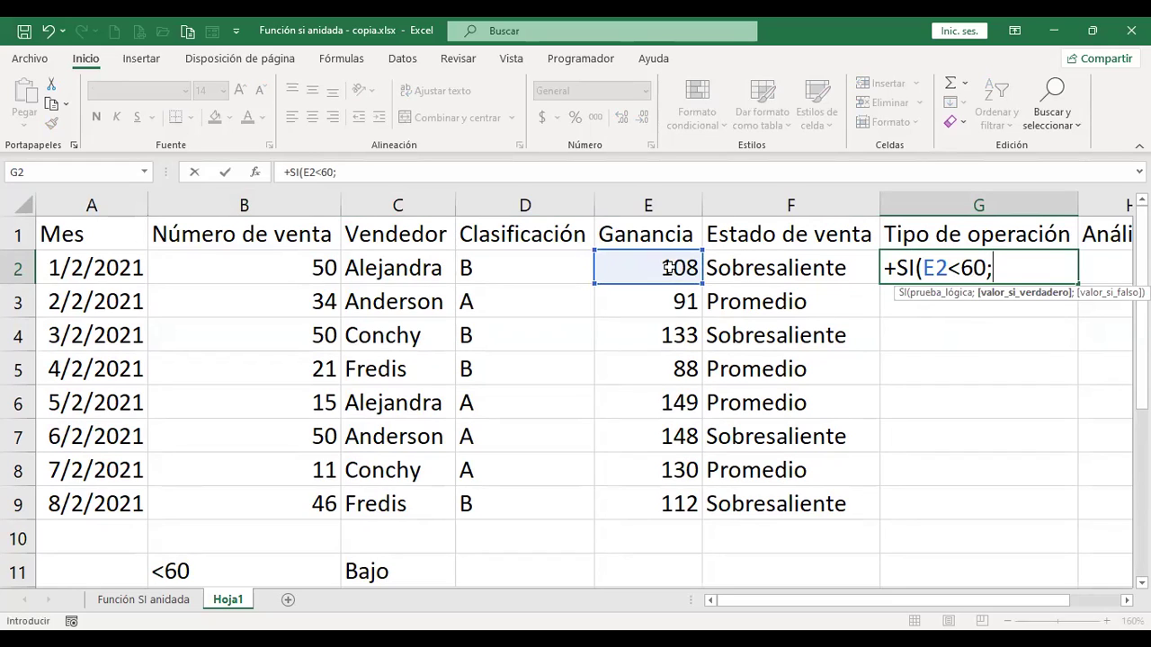
pyautogui.write('"Bajo')
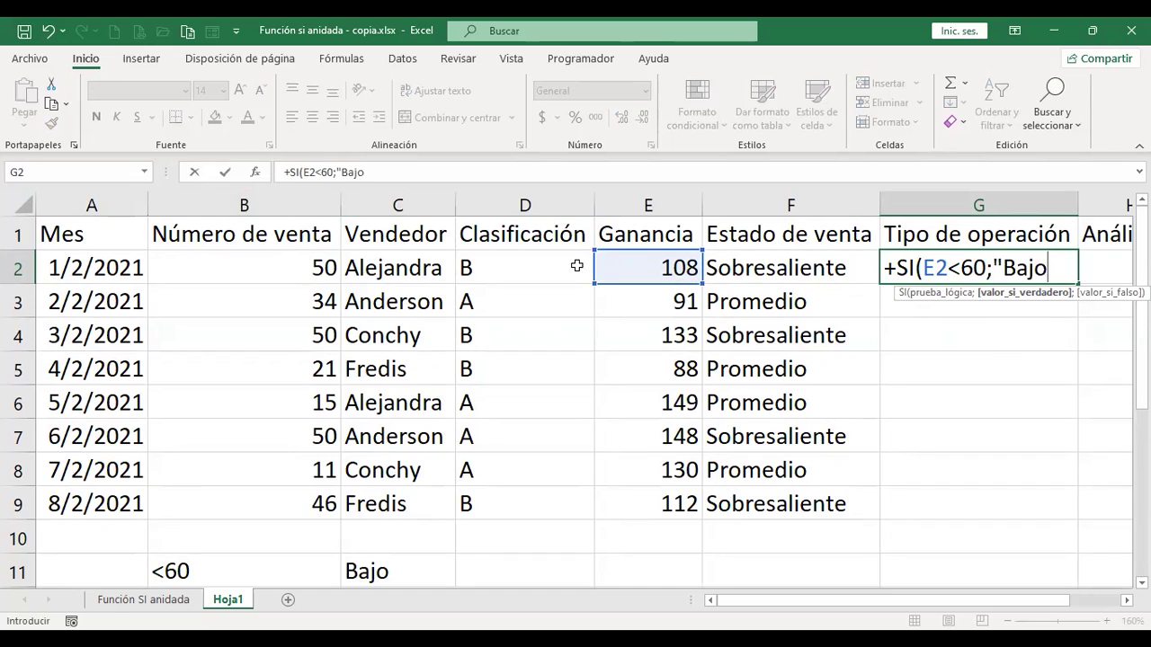
pyautogui.click(961, 270)
pyautogui.write('=')
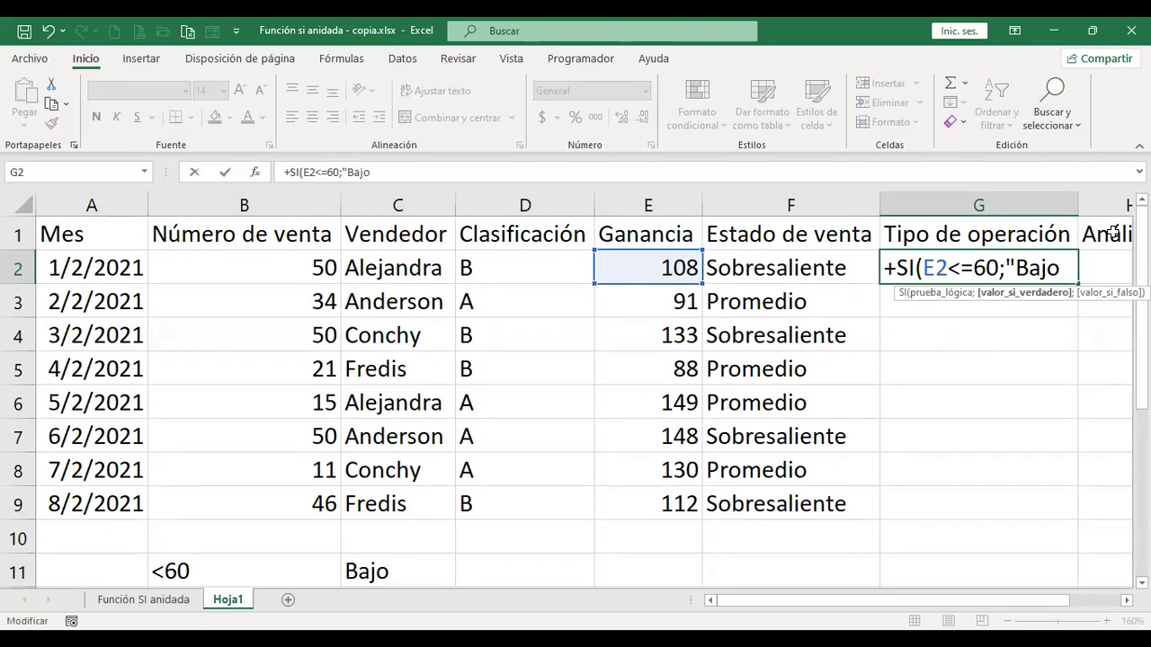
pyautogui.write('";')
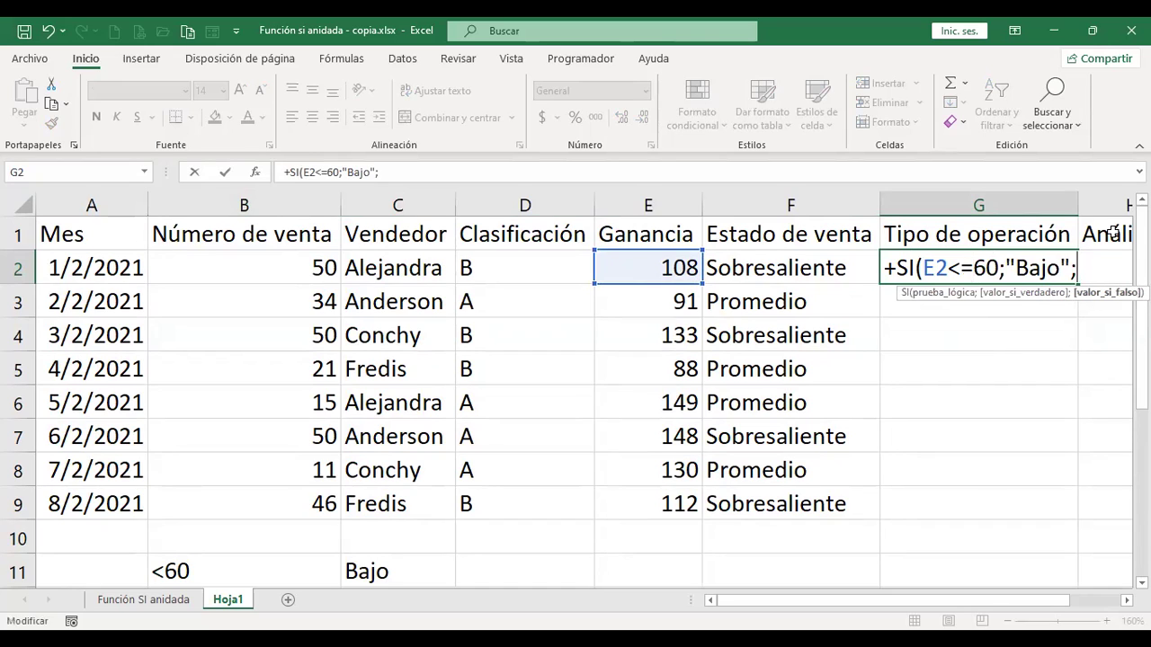
# Nest a second SI returning "Intermedio" when E2<=100 and otherwise "Alto", and fill the completed formula from G2 down to G9
pyautogui.write('si(')
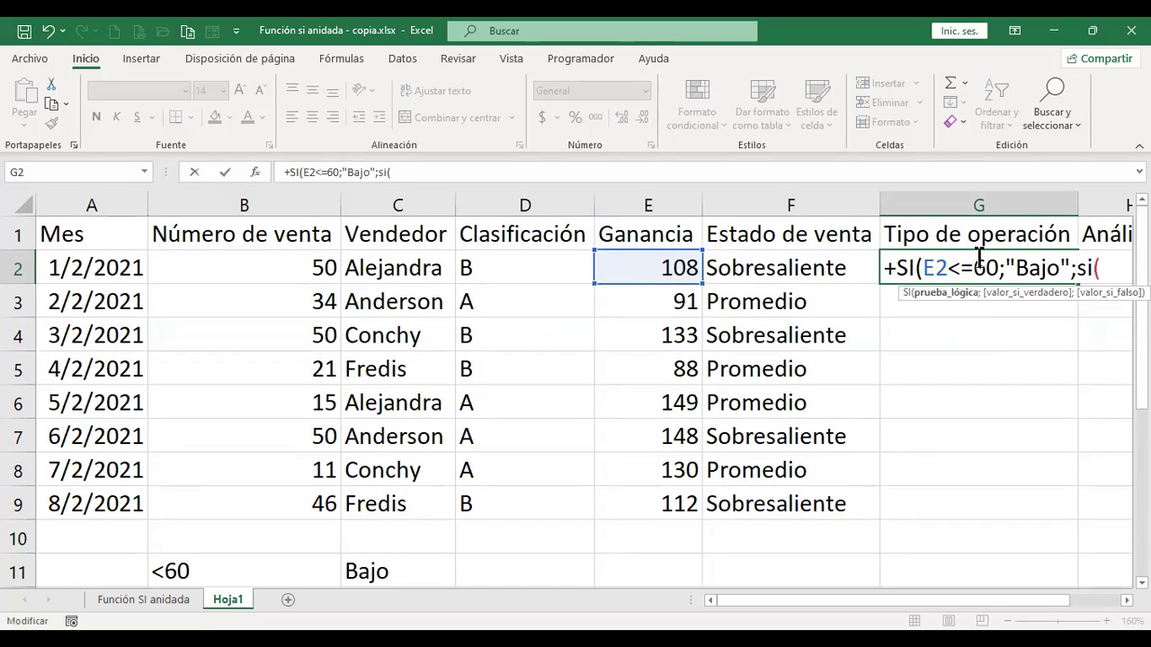
pyautogui.click(671, 263)
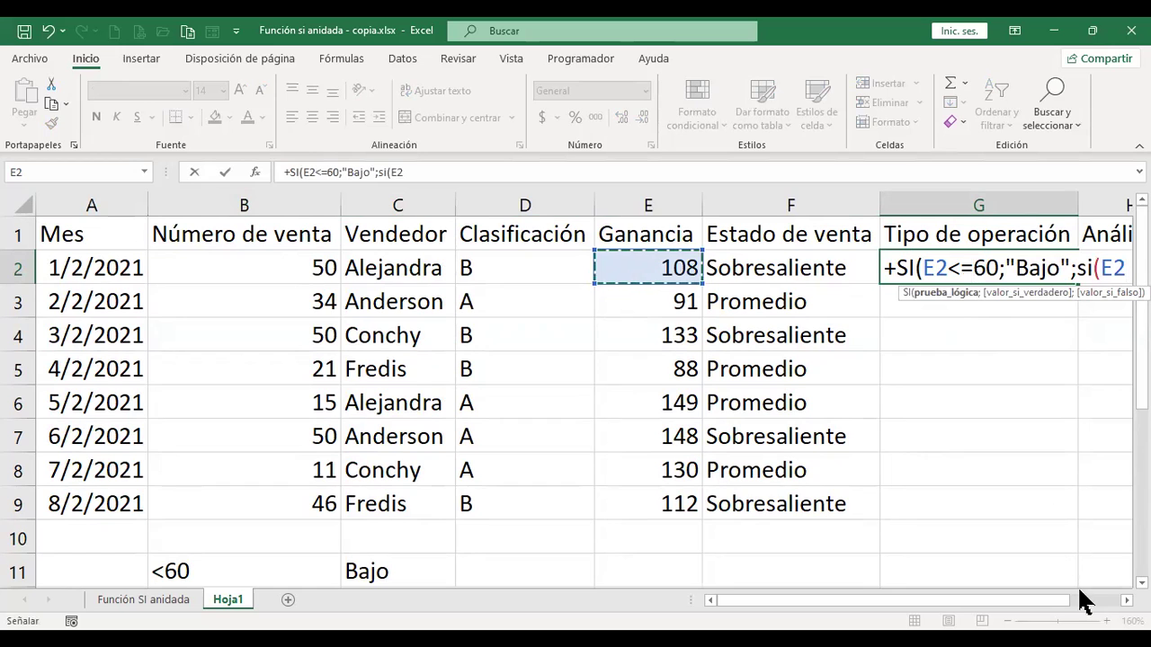
pyautogui.hscroll(5, 1114, 606)
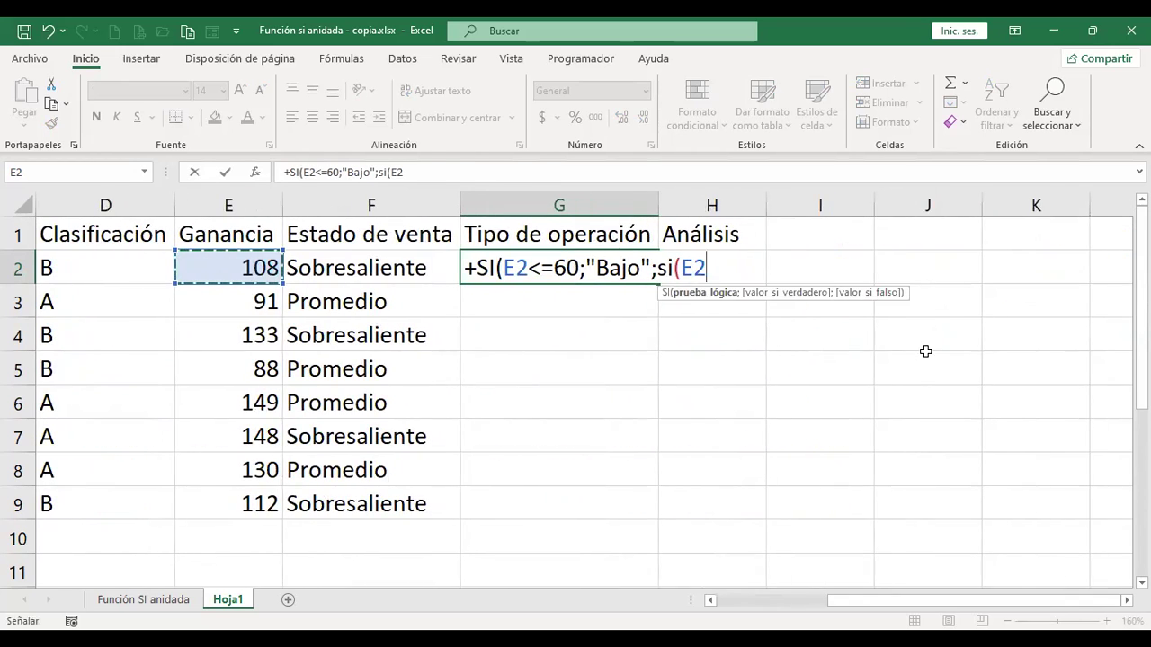
pyautogui.write('<')
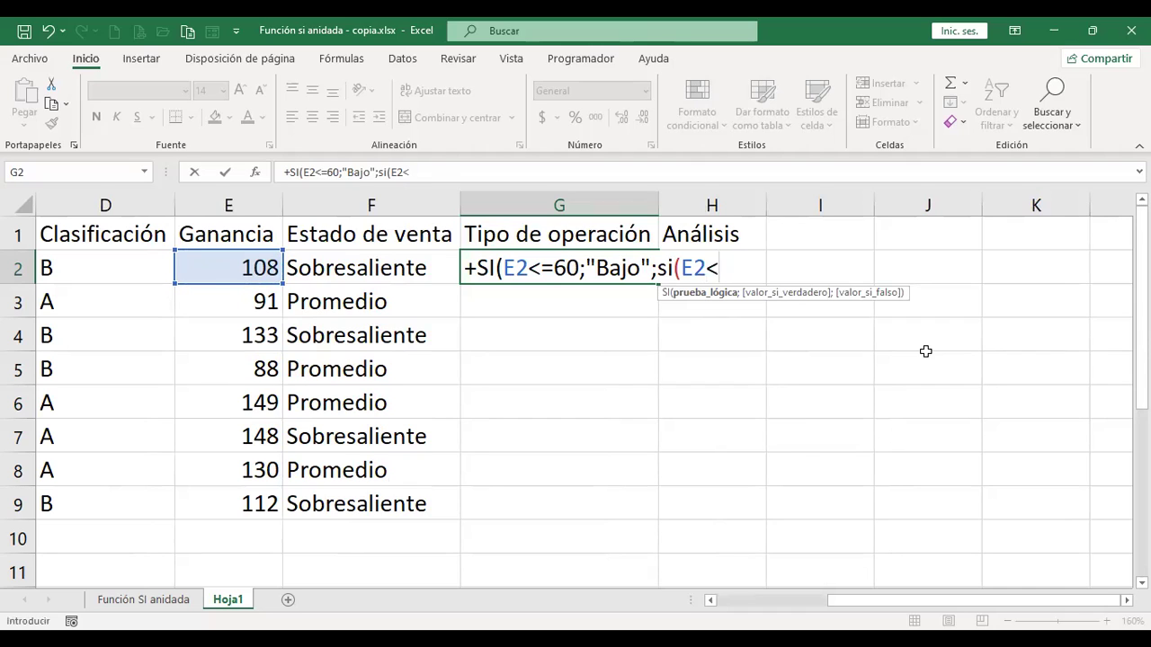
pyautogui.write('=100;"')
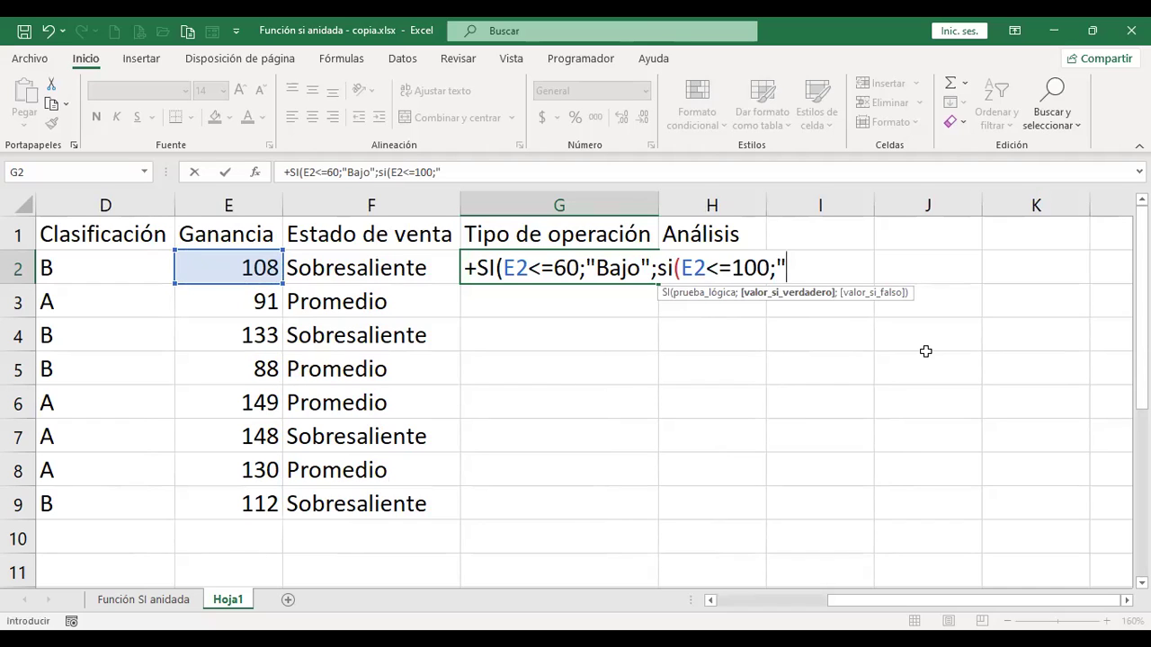
pyautogui.write('Intermedio"')
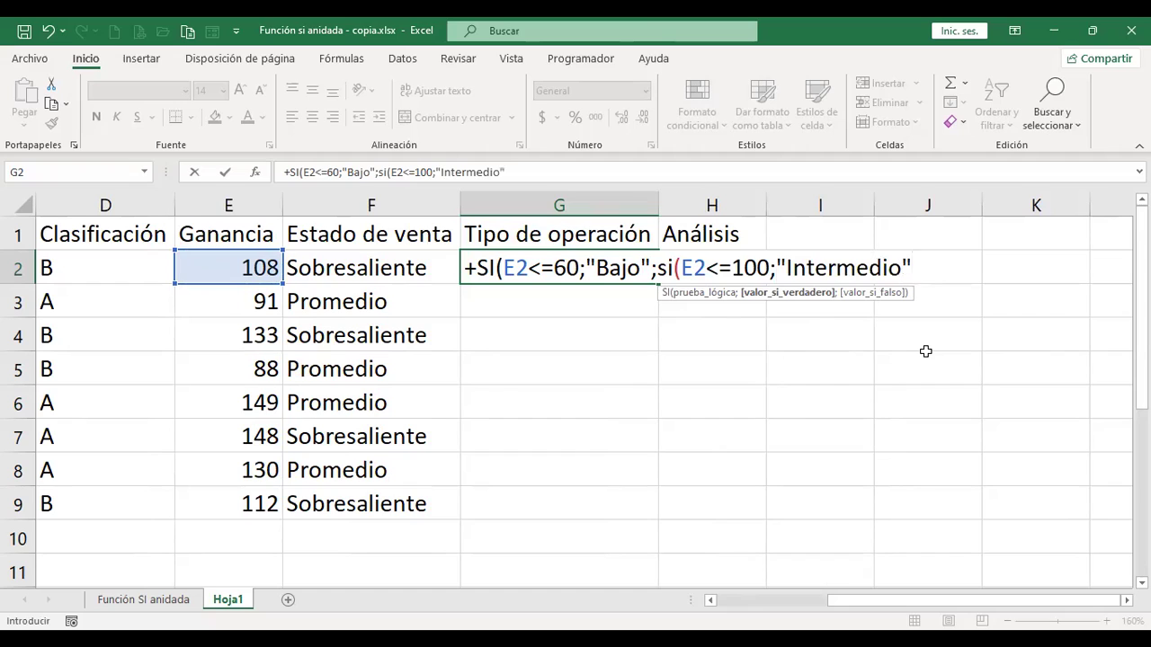
pyautogui.write(';"A')
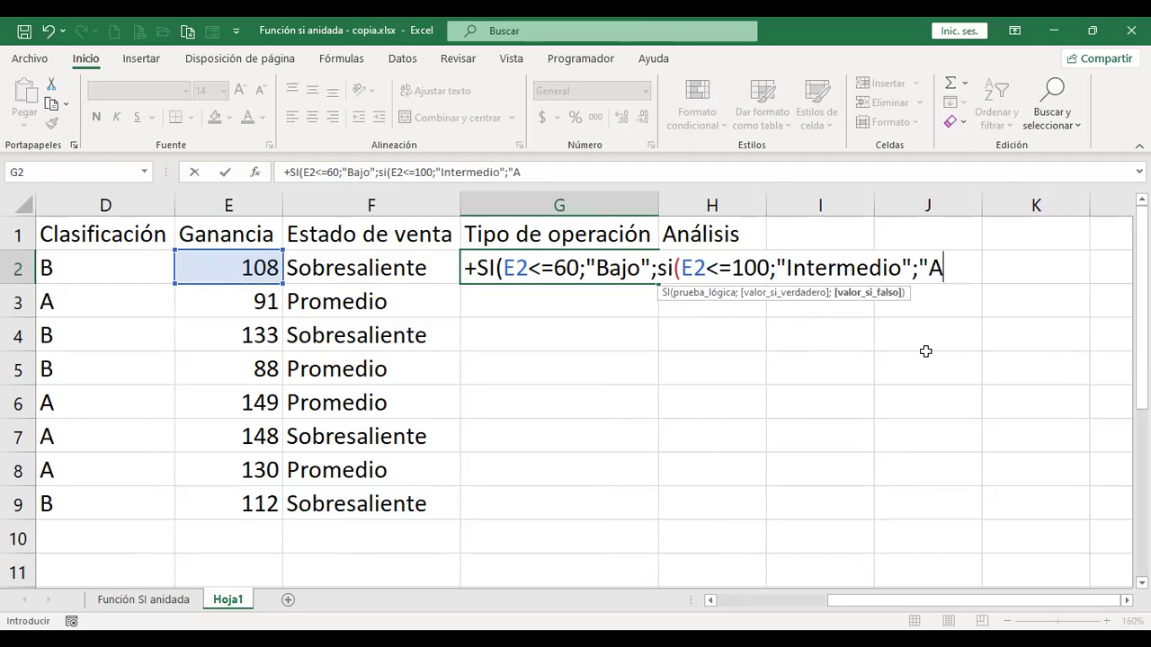
pyautogui.write('lto"))')
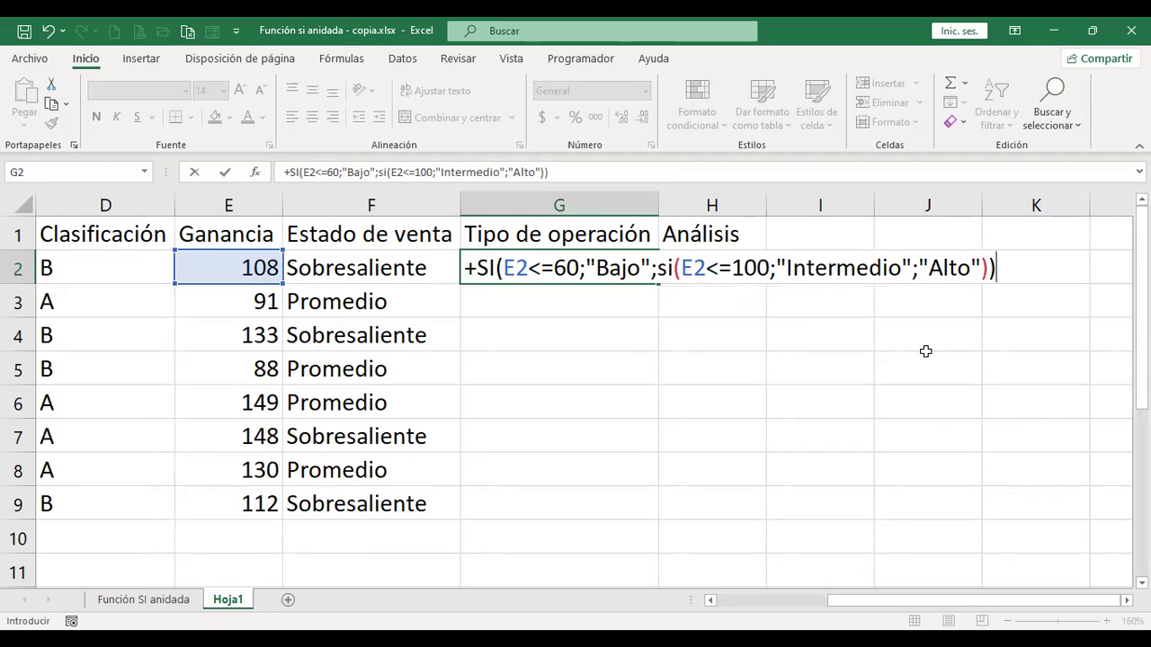
pyautogui.press('Return')
pyautogui.press('Up')
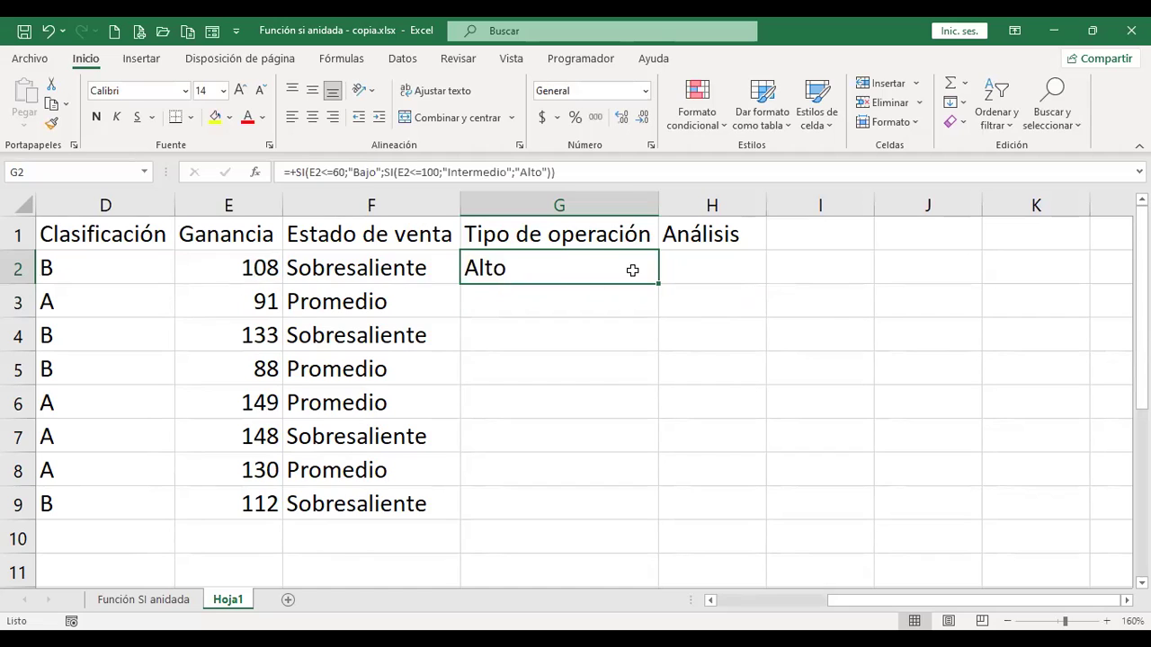
pyautogui.moveTo(659, 282); pyautogui.dragTo(658, 474)
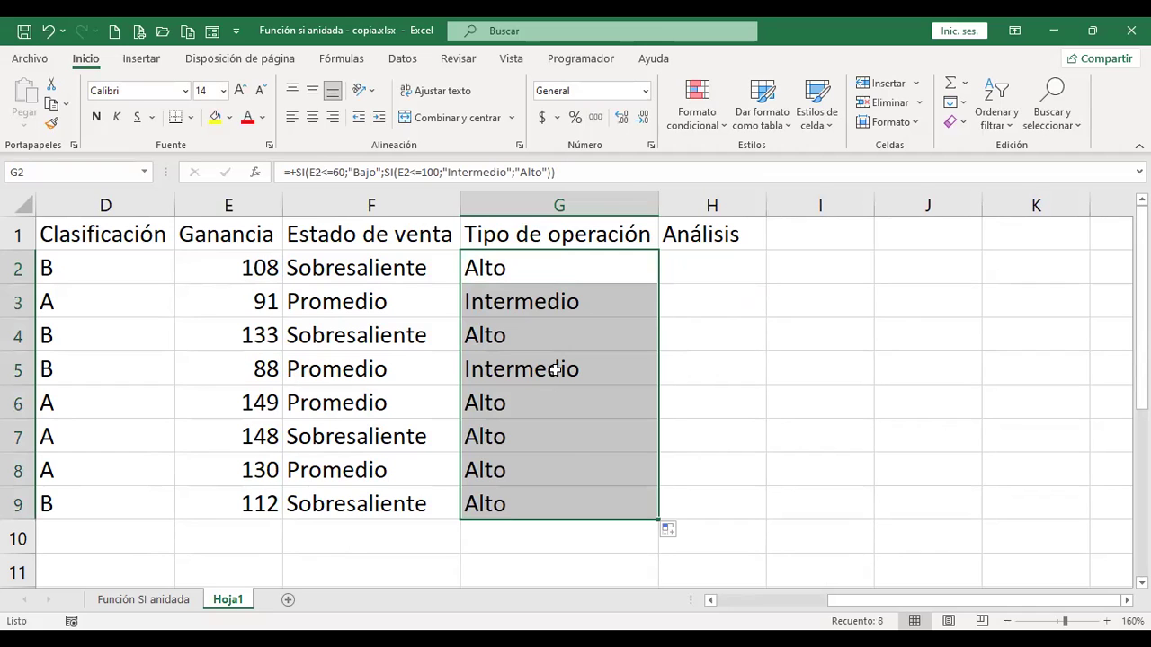
# Test the Tipo de operación formula by setting the profit in E6 to 50 and checking G6
pyautogui.click(256, 398)
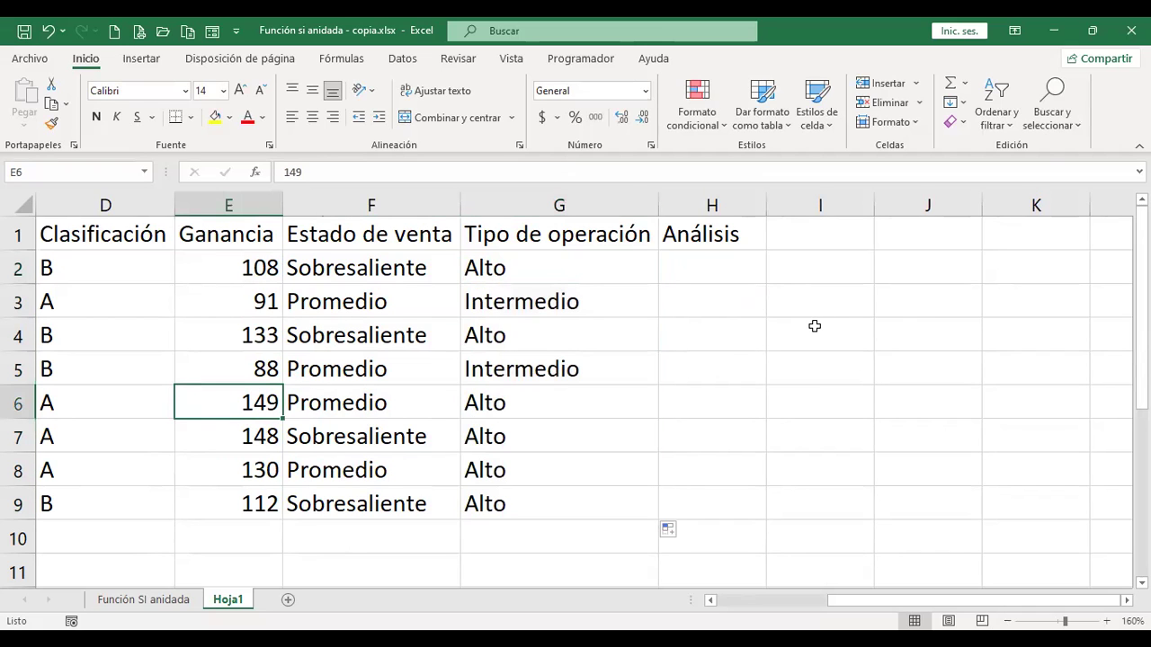
pyautogui.write('50')
pyautogui.press('Return')
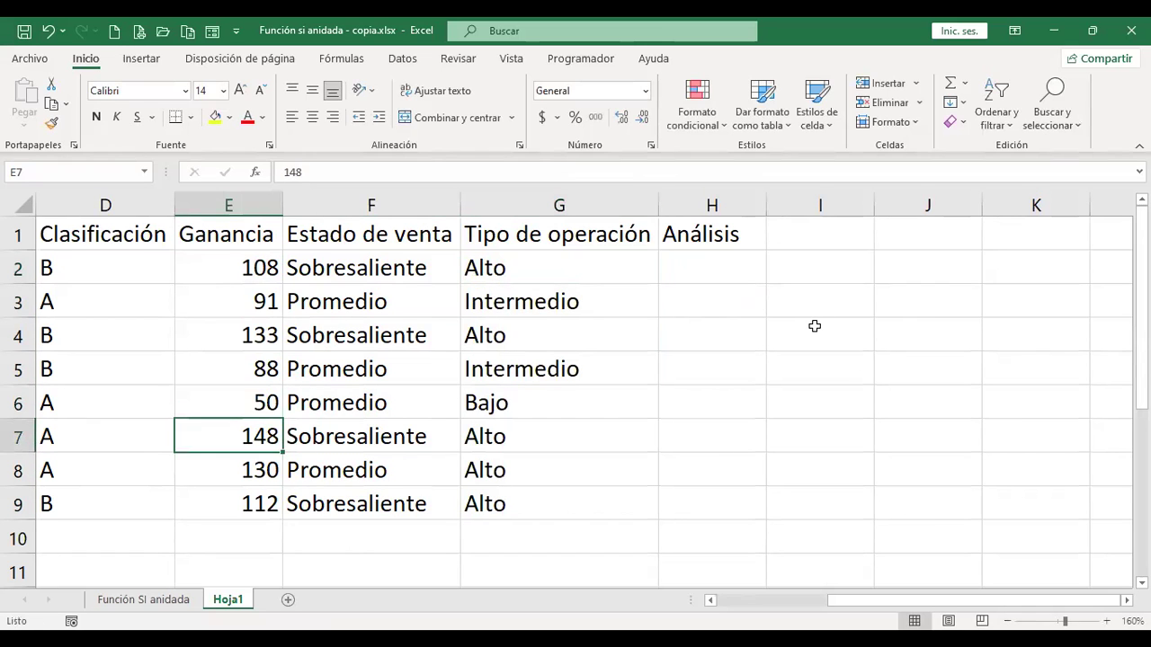
pyautogui.press('Up')
pyautogui.press('Right')
pyautogui.press('Right')
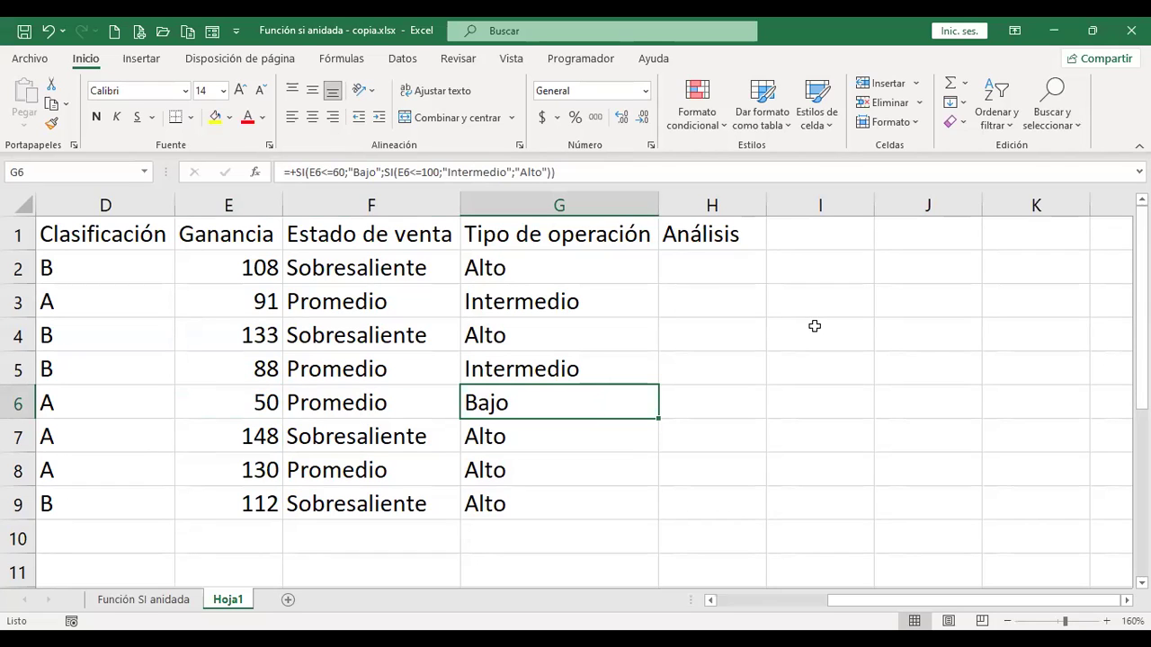
pyautogui.press('Left')
pyautogui.press('Left')
pyautogui.press('Right')
pyautogui.press('Right')
pyautogui.press('Right')
pyautogui.press('Right')
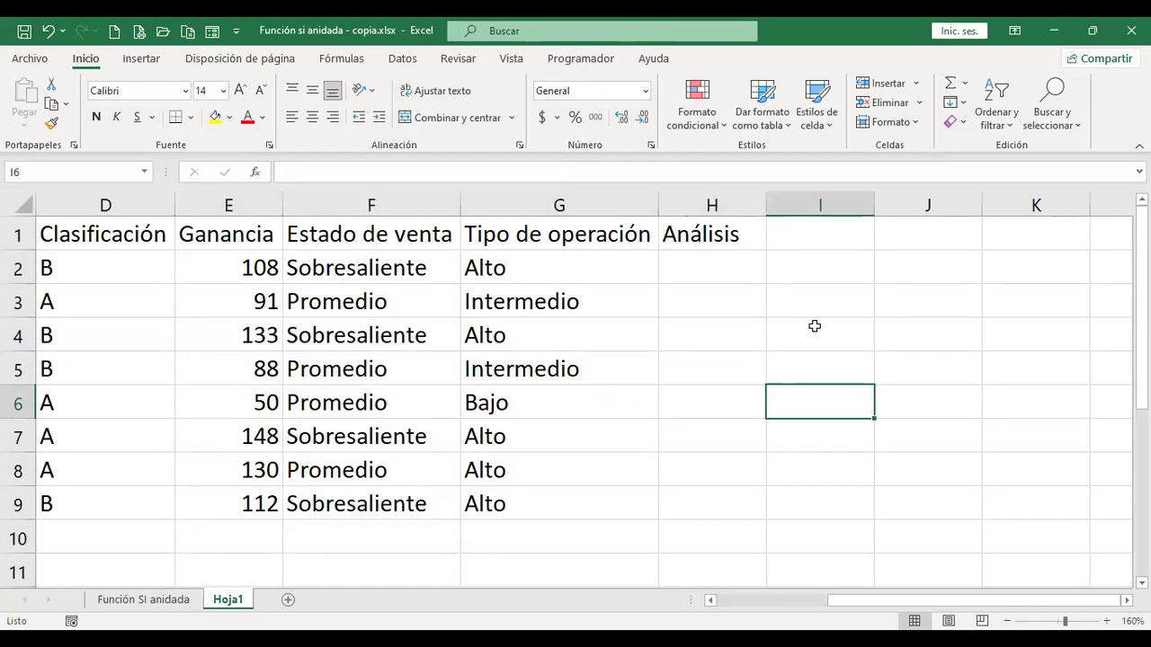
pyautogui.press('Left')
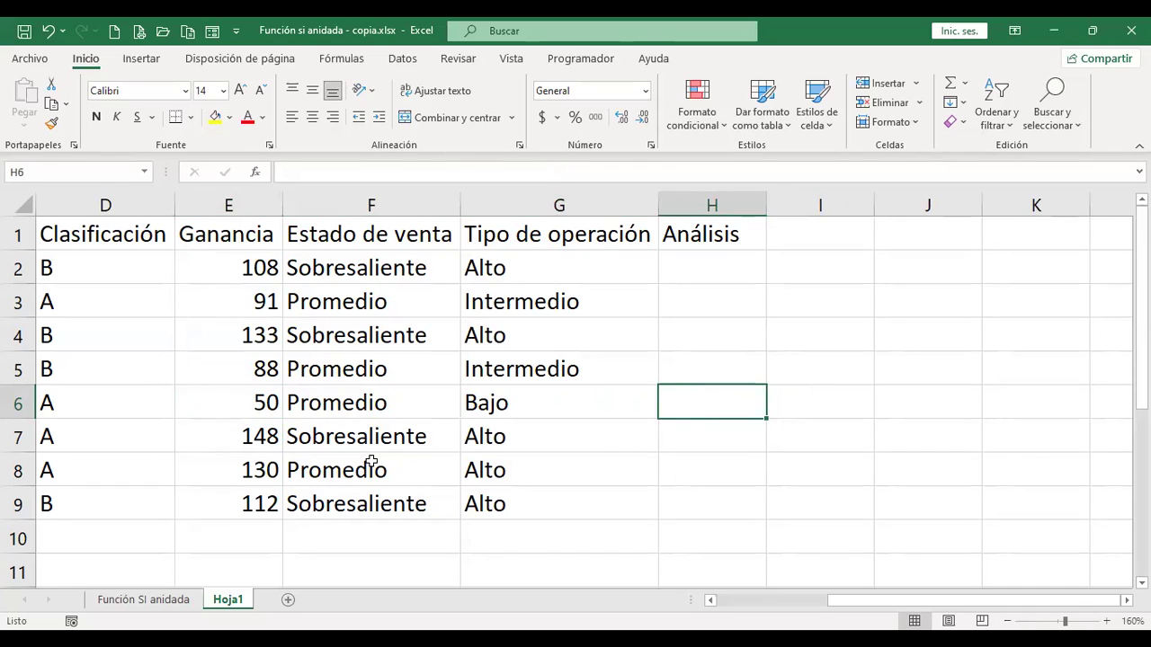
pyautogui.click(148, 605)
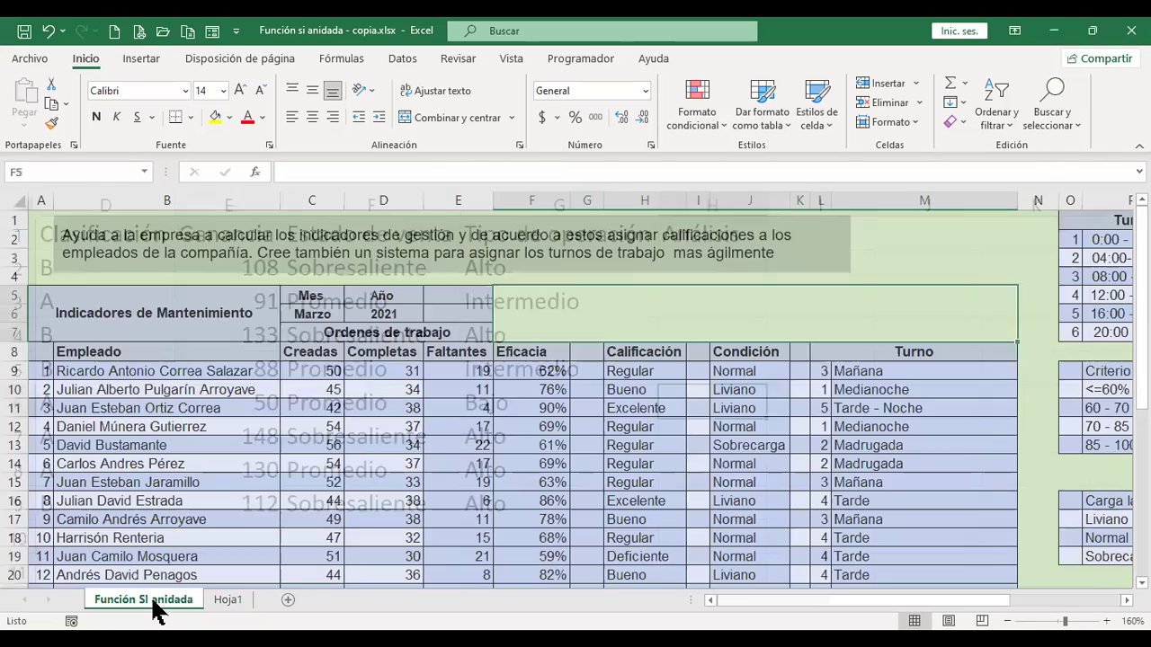
pyautogui.click(235, 604)
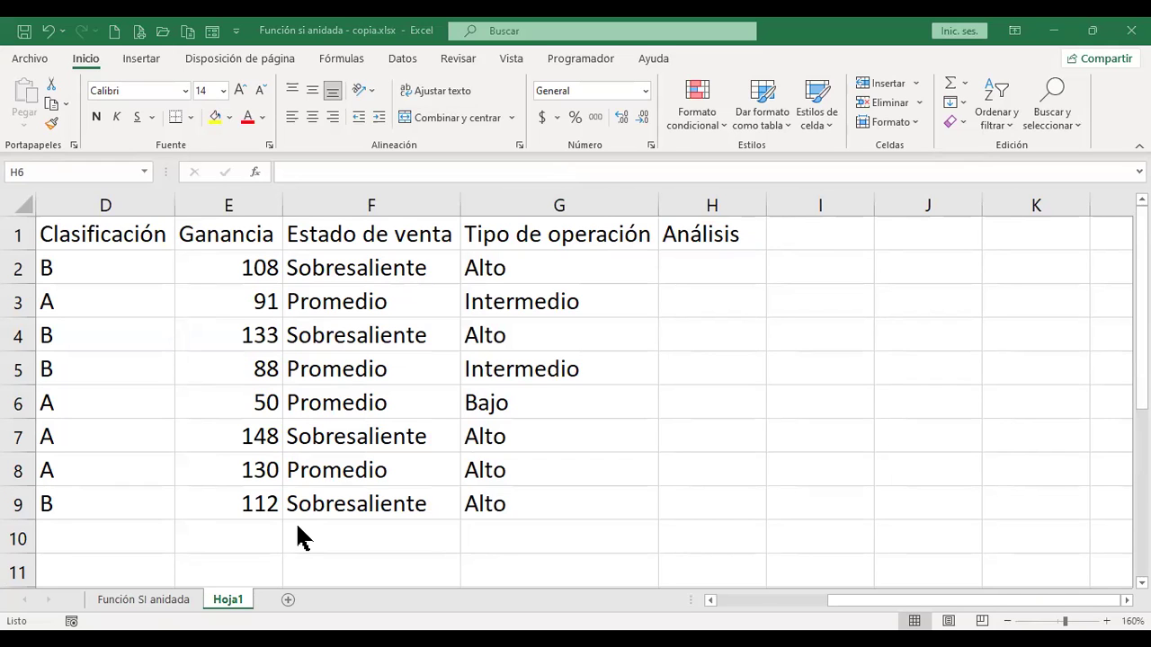
pyautogui.press('Up')
pyautogui.press('Up')
pyautogui.press('Up')
pyautogui.press('Up')
pyautogui.hotkey('ctrl', 'Home')
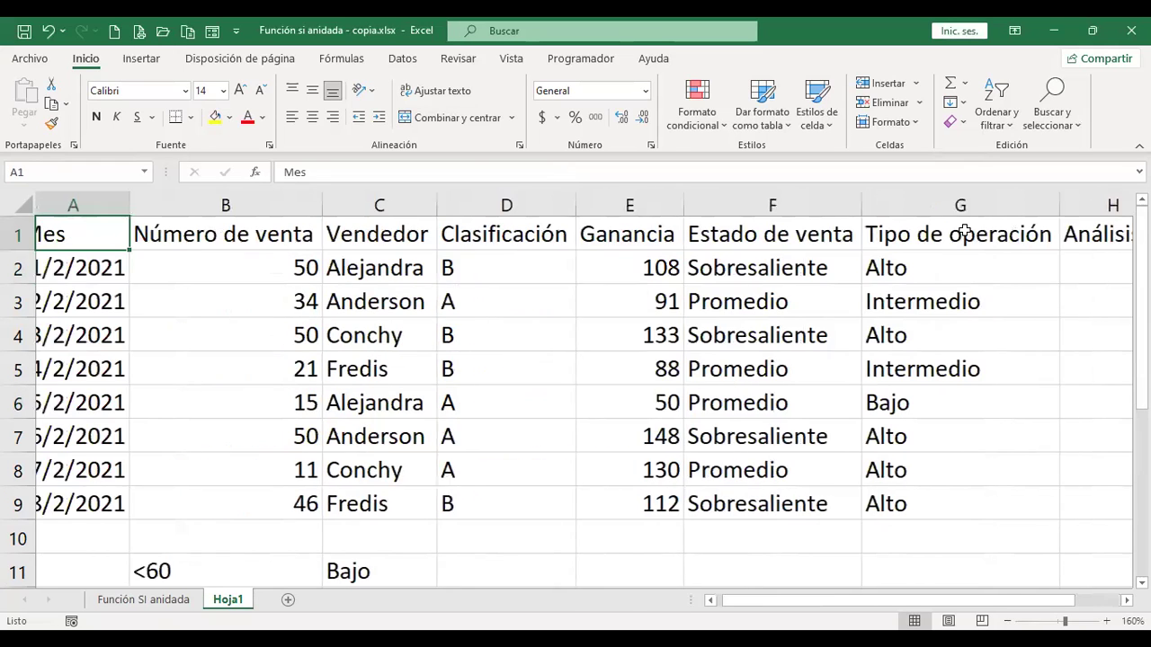
# Review the row 2 entries from Clasificación to Tipo de operación as possible criteria for the Análisis column
pyautogui.click(1115, 265)
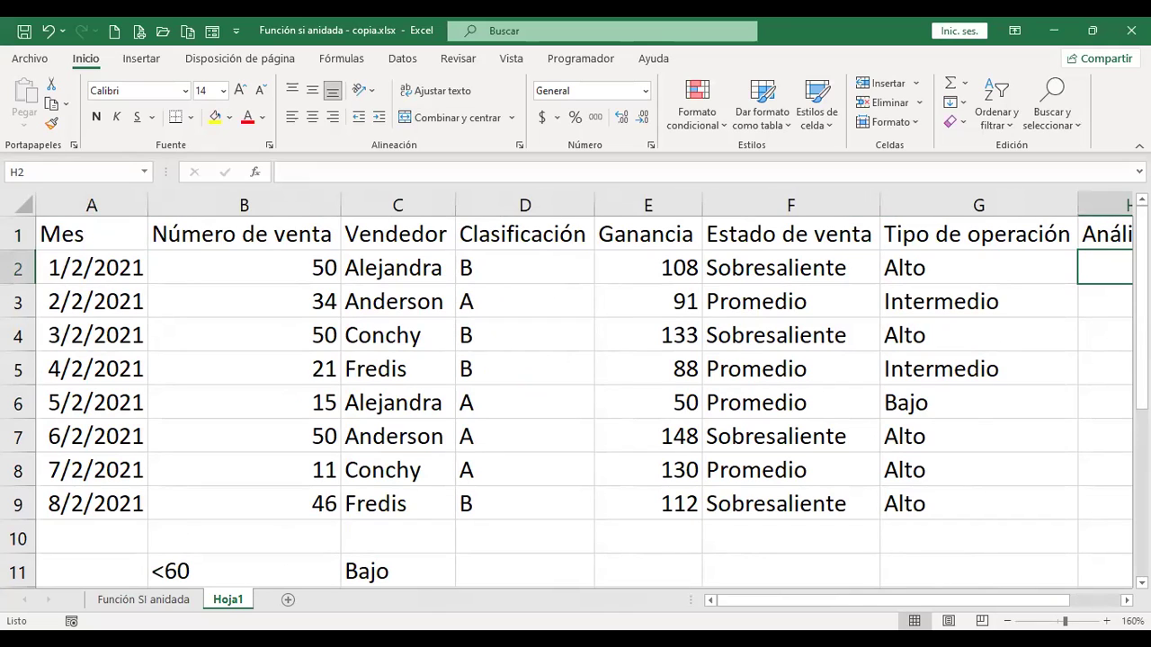
pyautogui.press('Left')
pyautogui.press('Left')
pyautogui.press('Left')
pyautogui.press('Left')
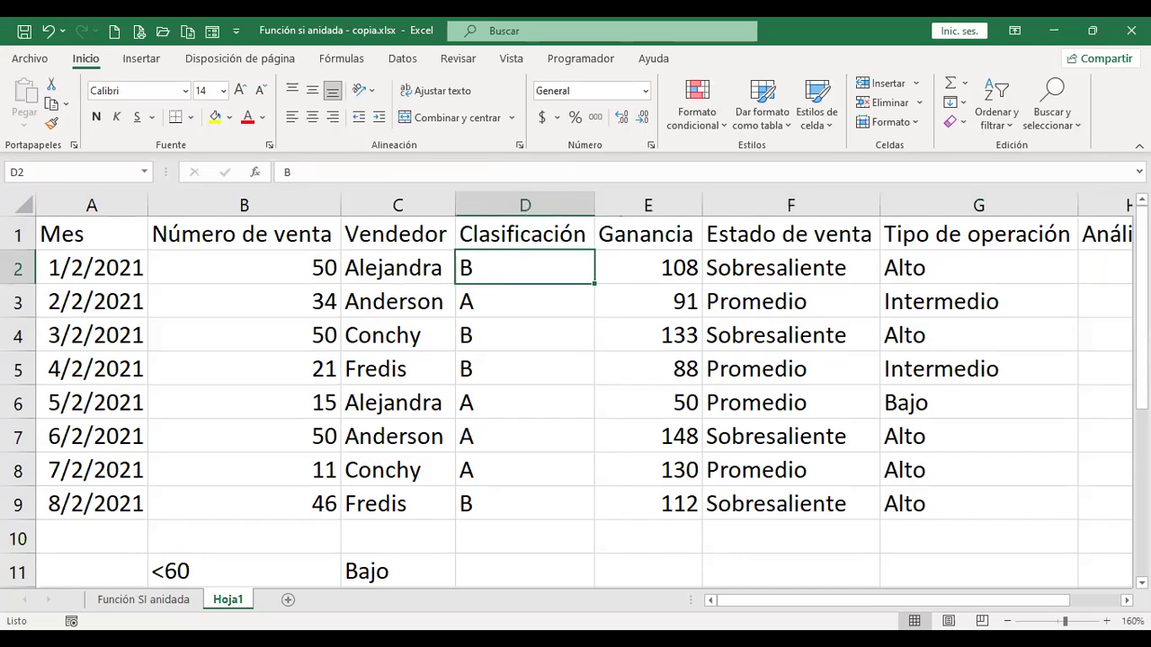
pyautogui.press('Right')
pyautogui.press('Right')
pyautogui.press('Right')
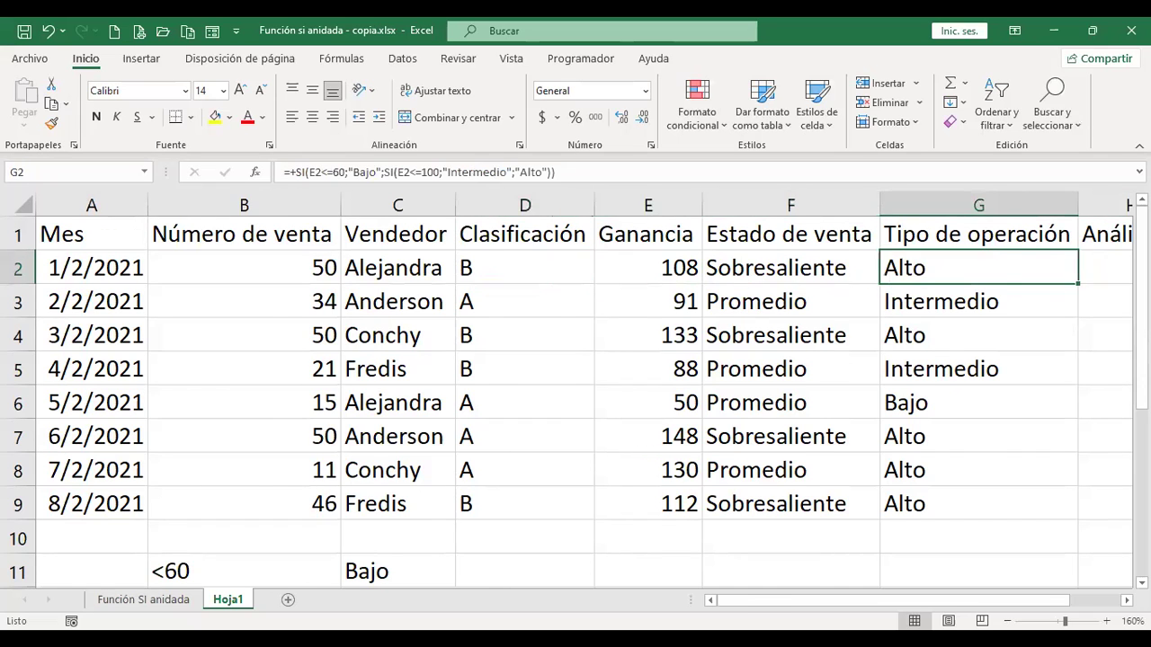
pyautogui.press('Right')
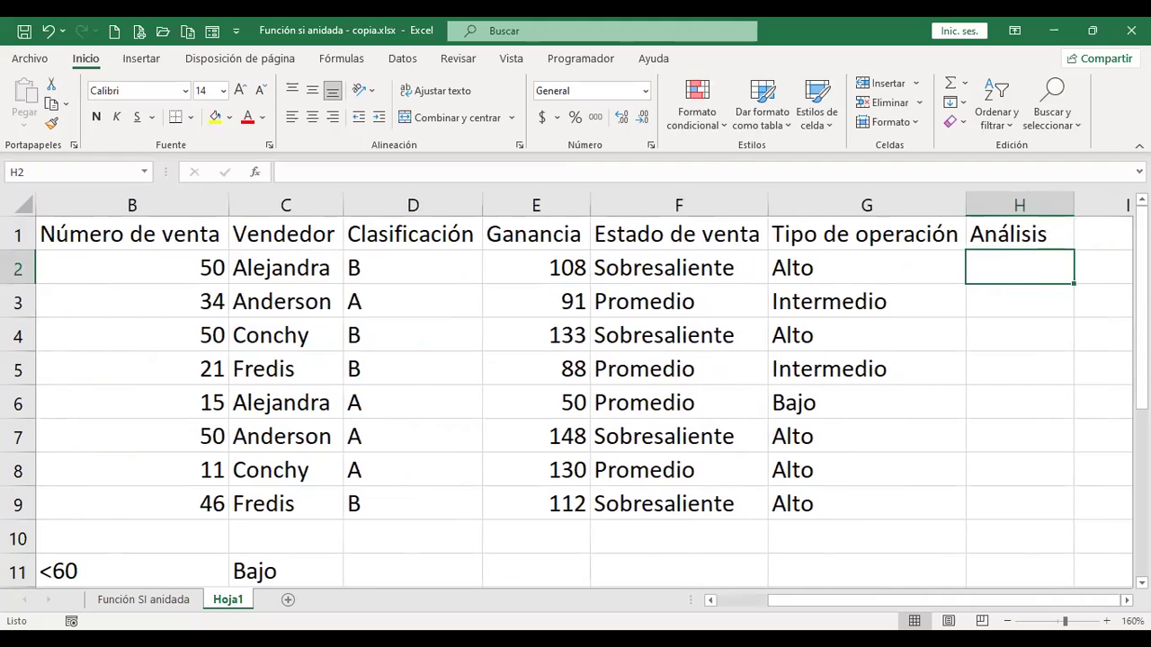
pyautogui.press('Left')
pyautogui.press('Left')
pyautogui.press('Left')
pyautogui.press('Left')
pyautogui.press('Right')
pyautogui.press('Right')
pyautogui.press('Right')
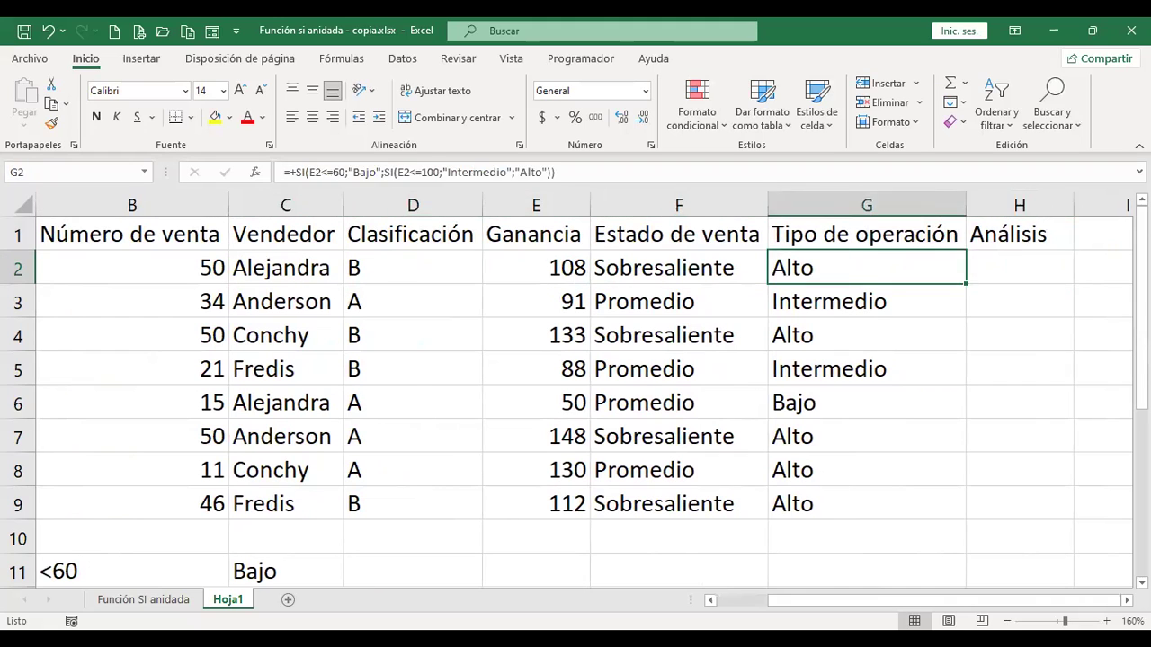
# Start the Análisis formula in H2 with an SI that tests whether the Clasificación in D2 equals "A"
pyautogui.press('Right')
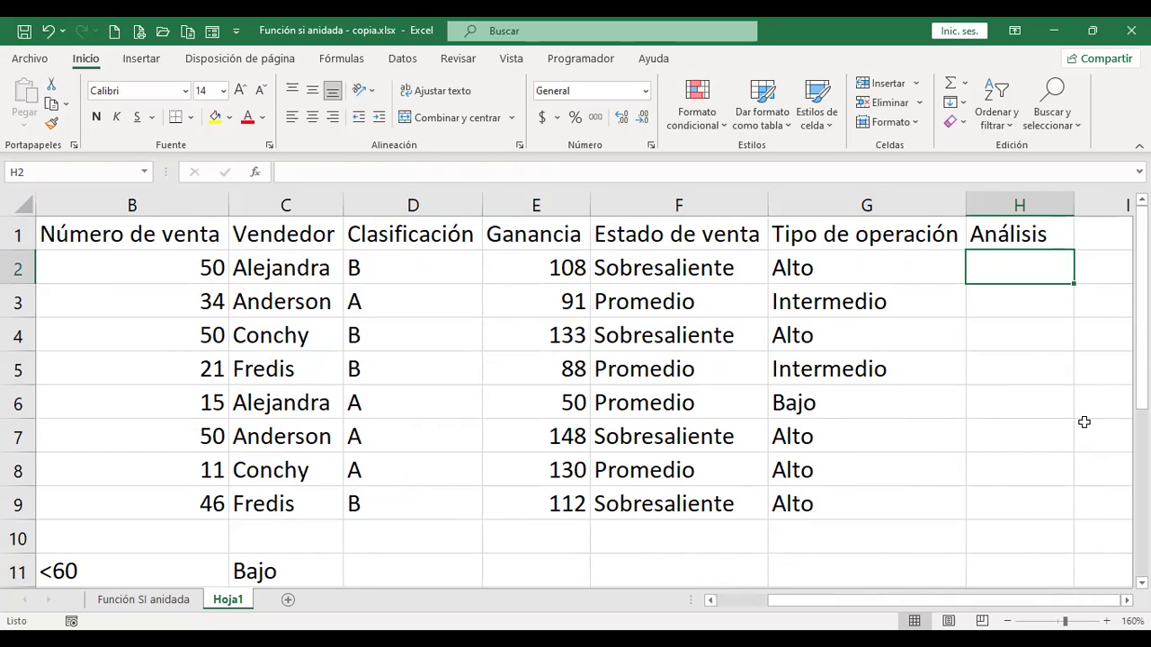
pyautogui.write('+')
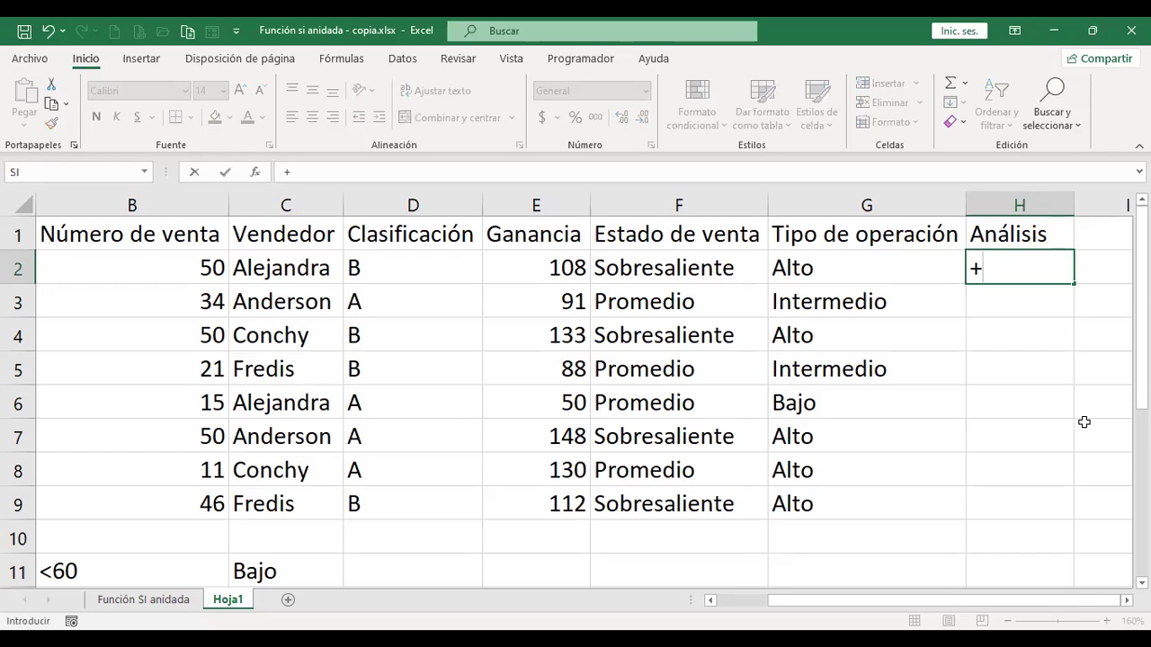
pyautogui.write('si')
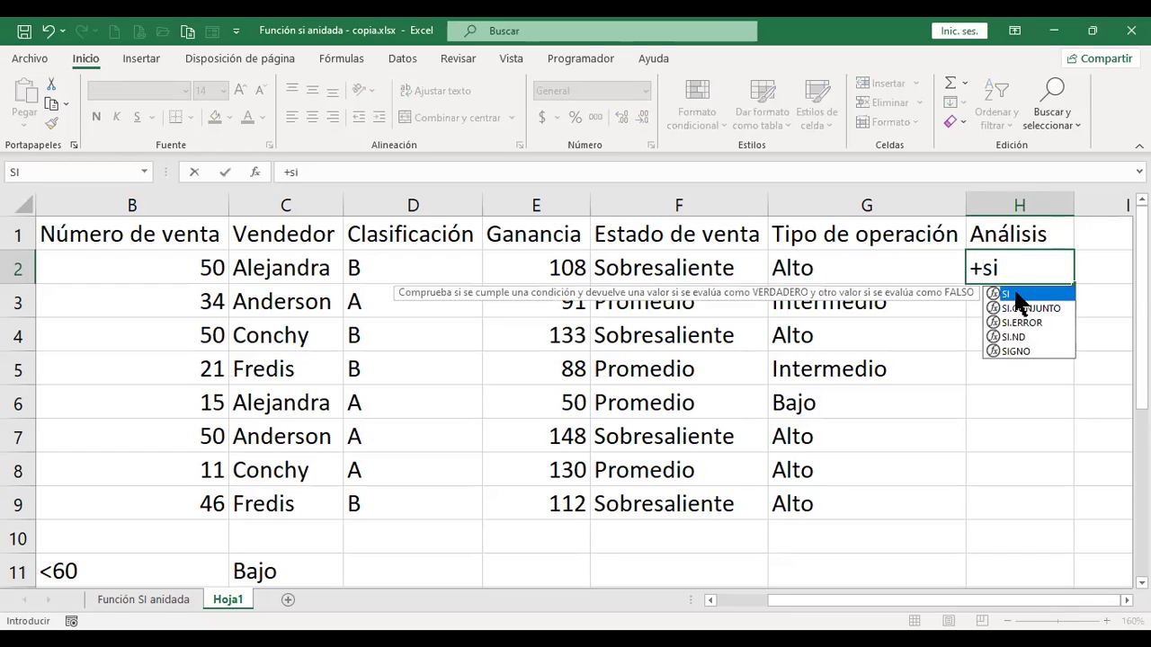
pyautogui.doubleClick(1014, 294)
pyautogui.click(410, 261)
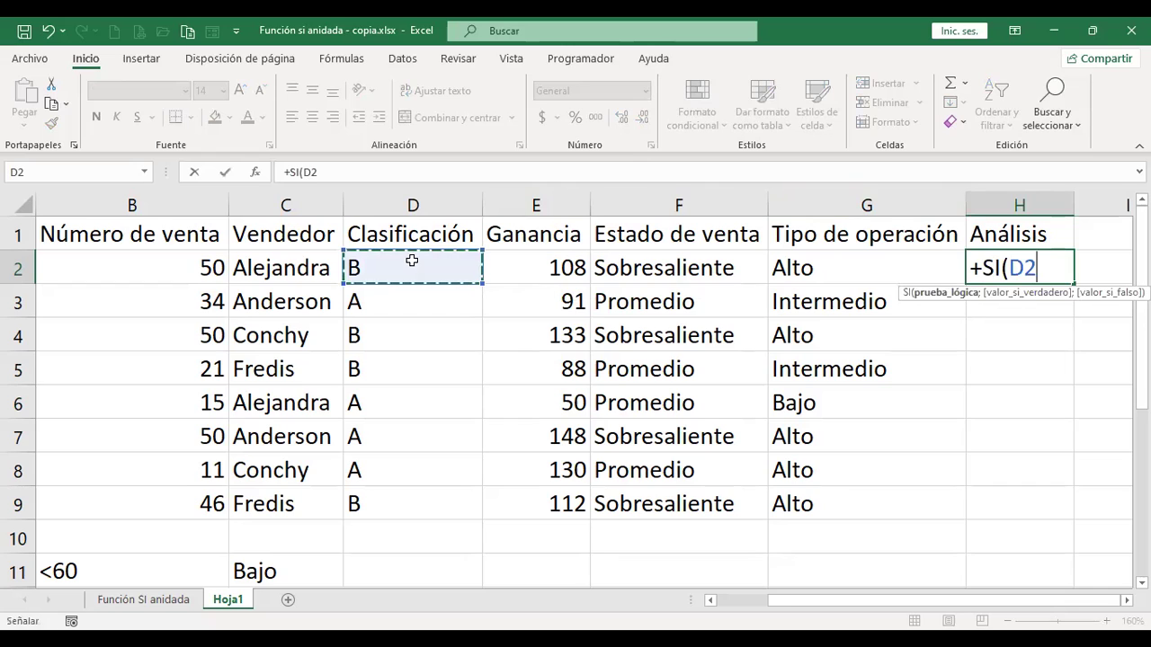
pyautogui.write('=')
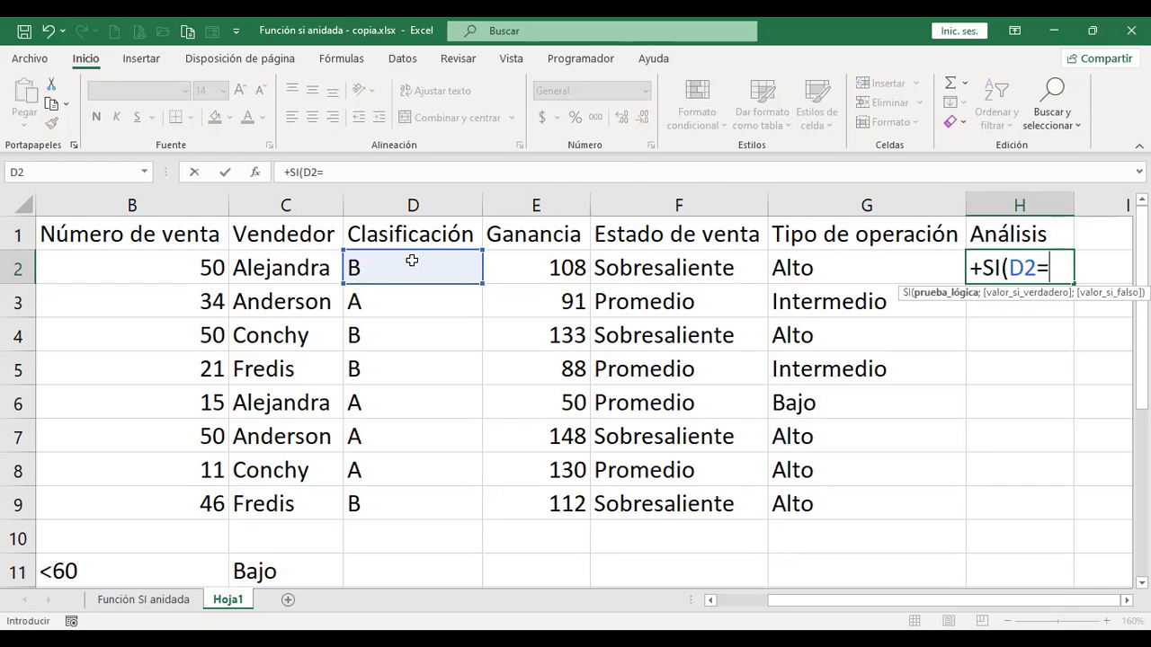
pyautogui.write('A')
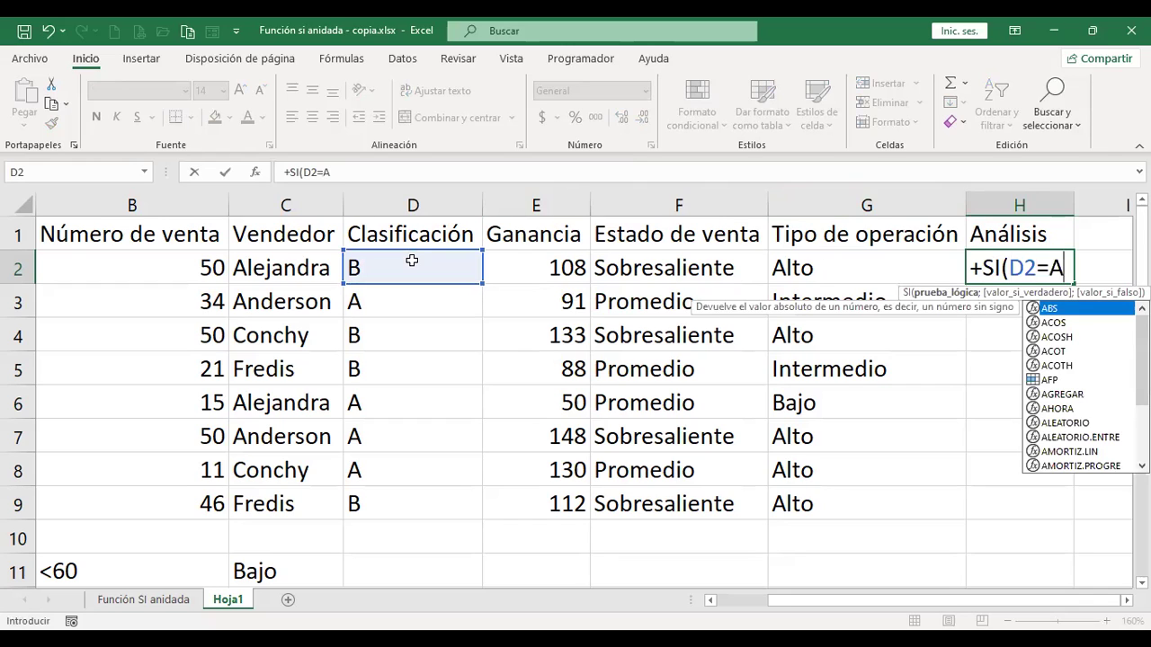
pyautogui.press('BackSpace')
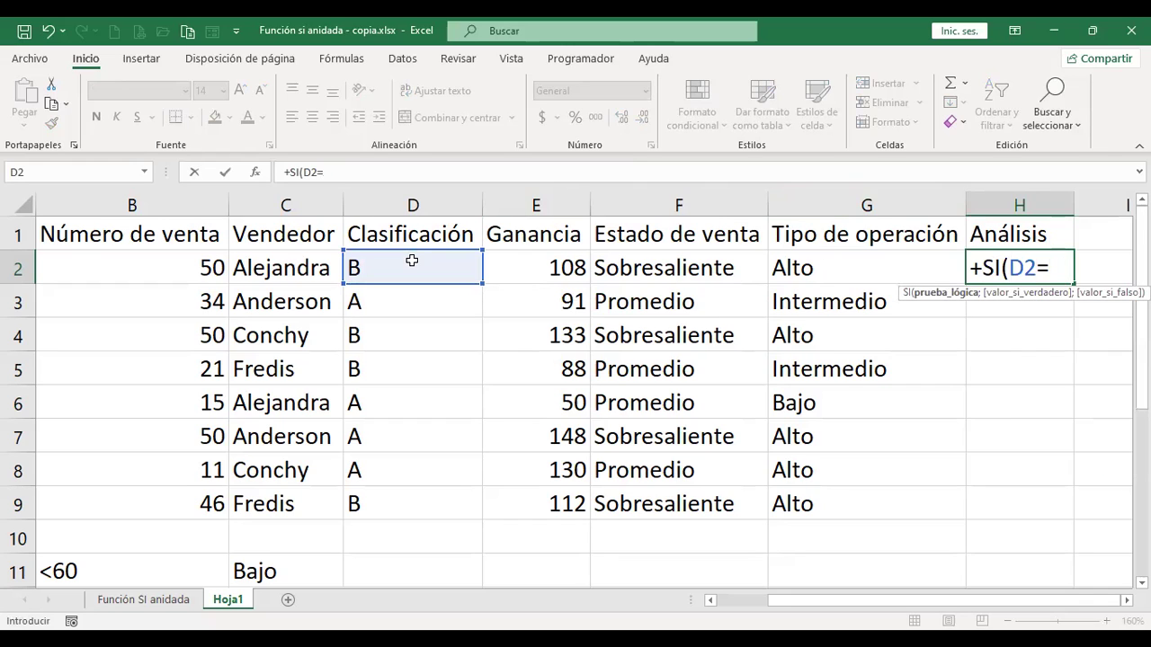
pyautogui.write('"')
pyautogui.write('A"')
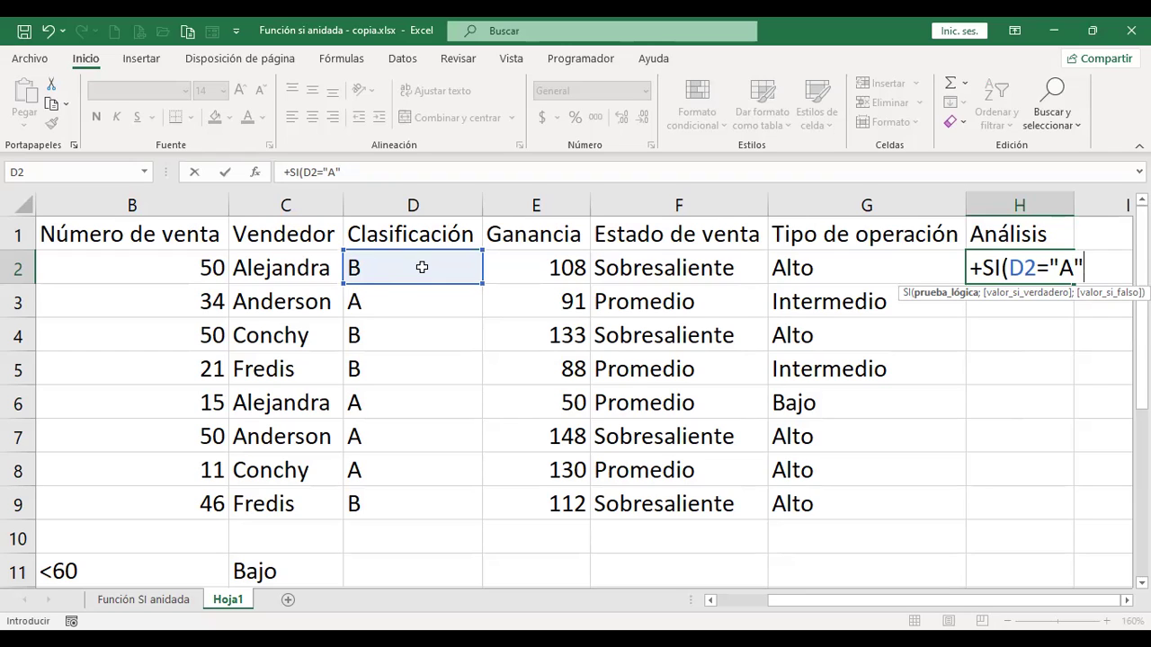
# Make the SI in H2 return E2*3% when the condition is true, and enter the formula
pyautogui.write(';')
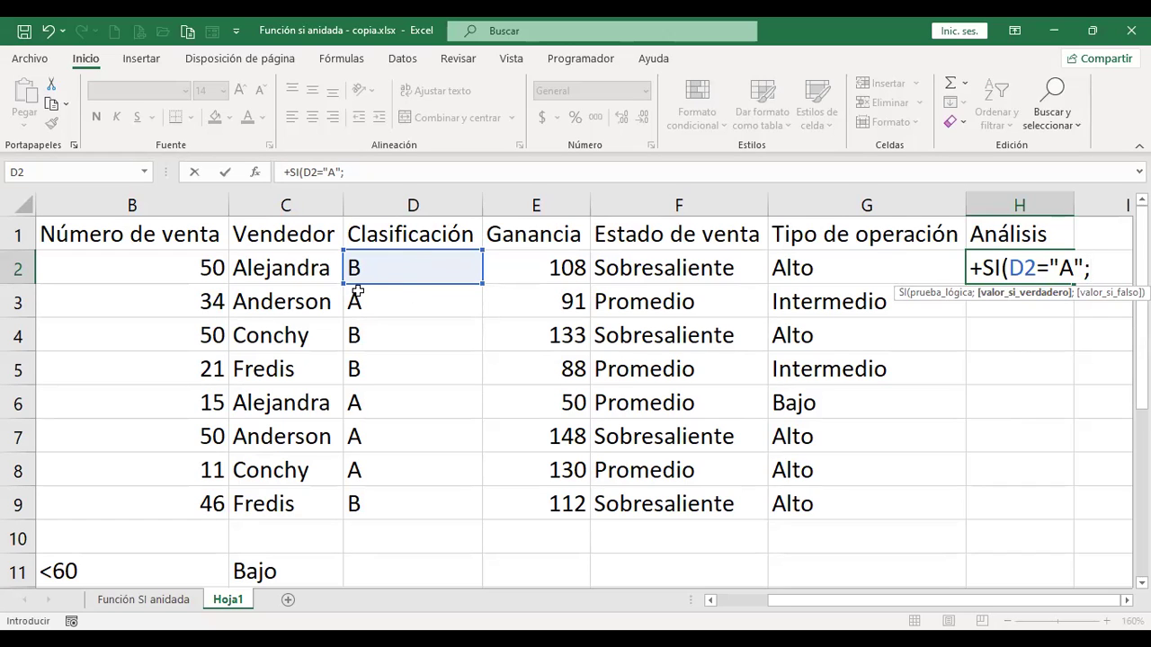
pyautogui.click(540, 266)
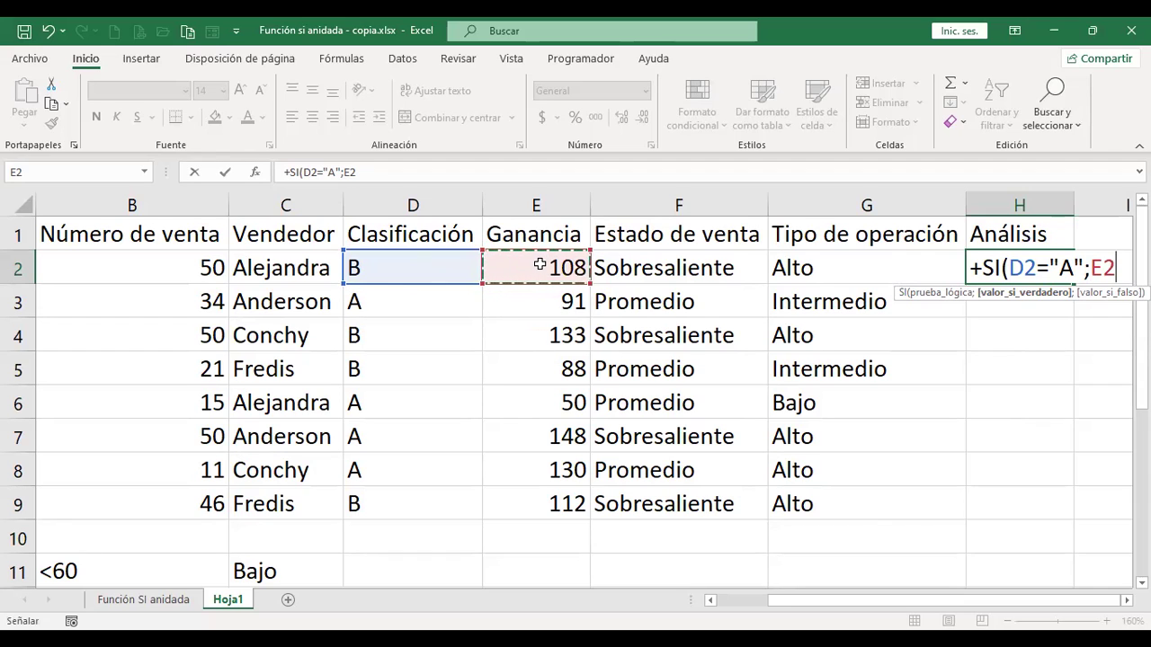
pyautogui.write('*')
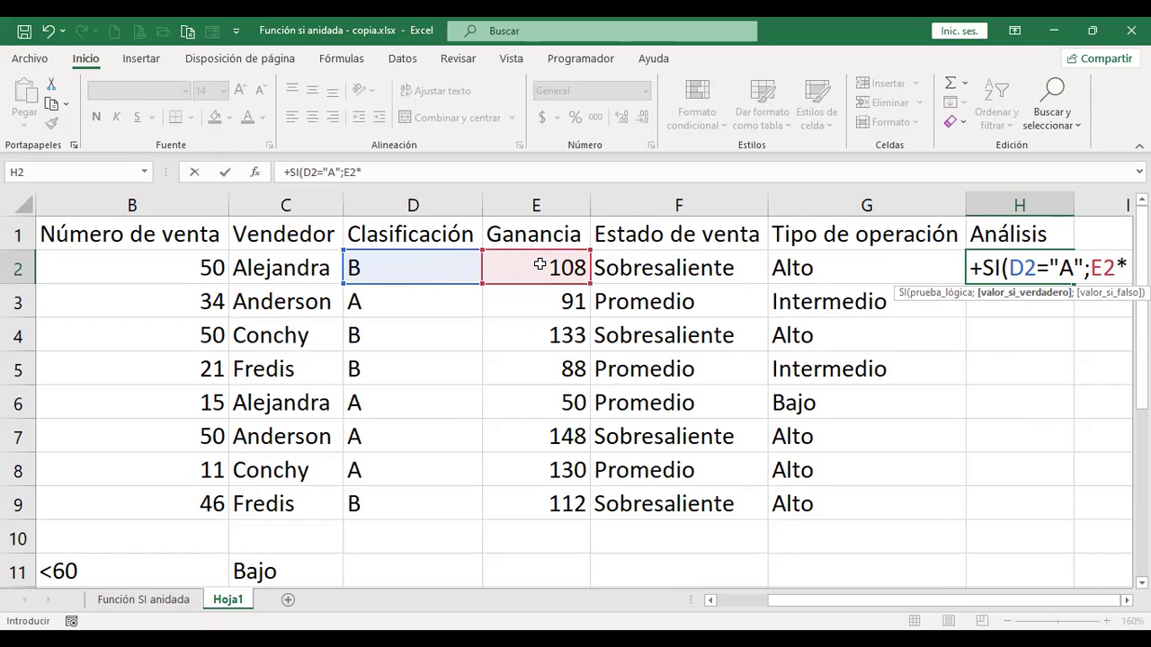
pyautogui.write('3')
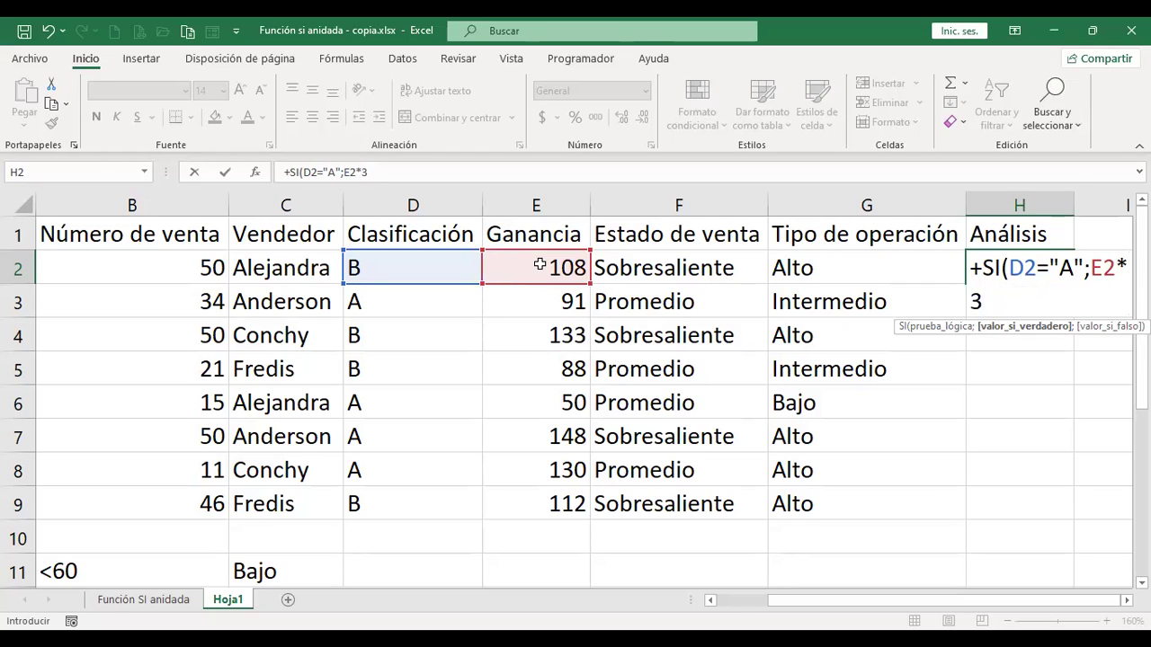
pyautogui.write('%')
pyautogui.hotkey('ctrl', 'Return')
pyautogui.hscroll(1, 539, 266)
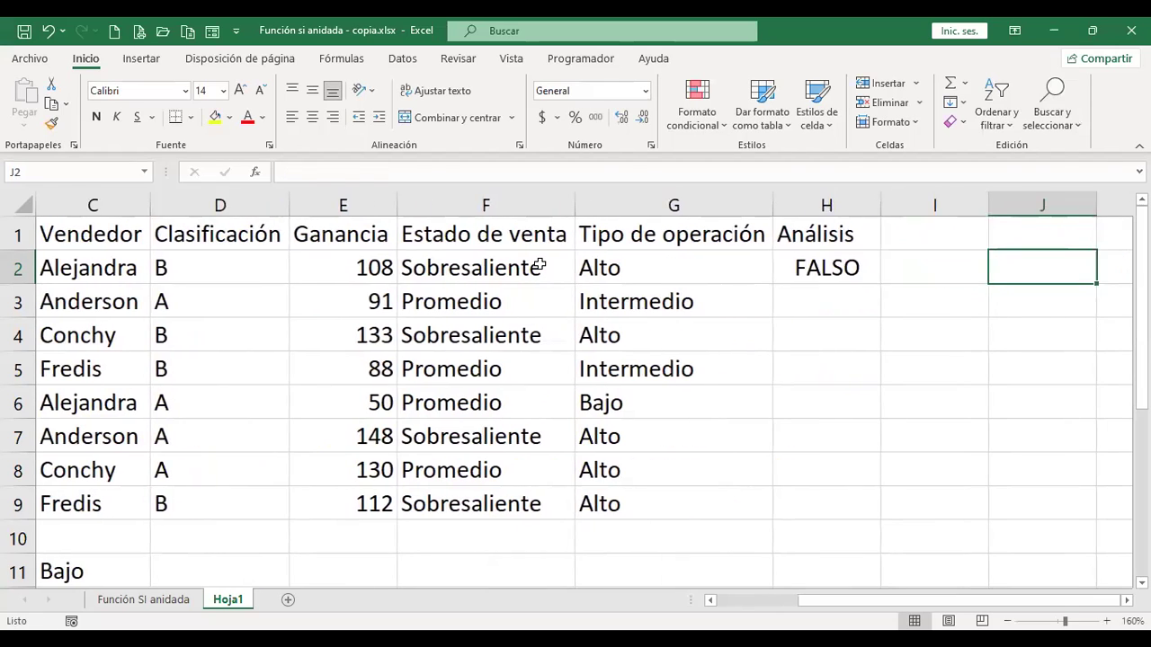
# Examine the condition and true-value argument of the SI formula in H2
pyautogui.press('F2')
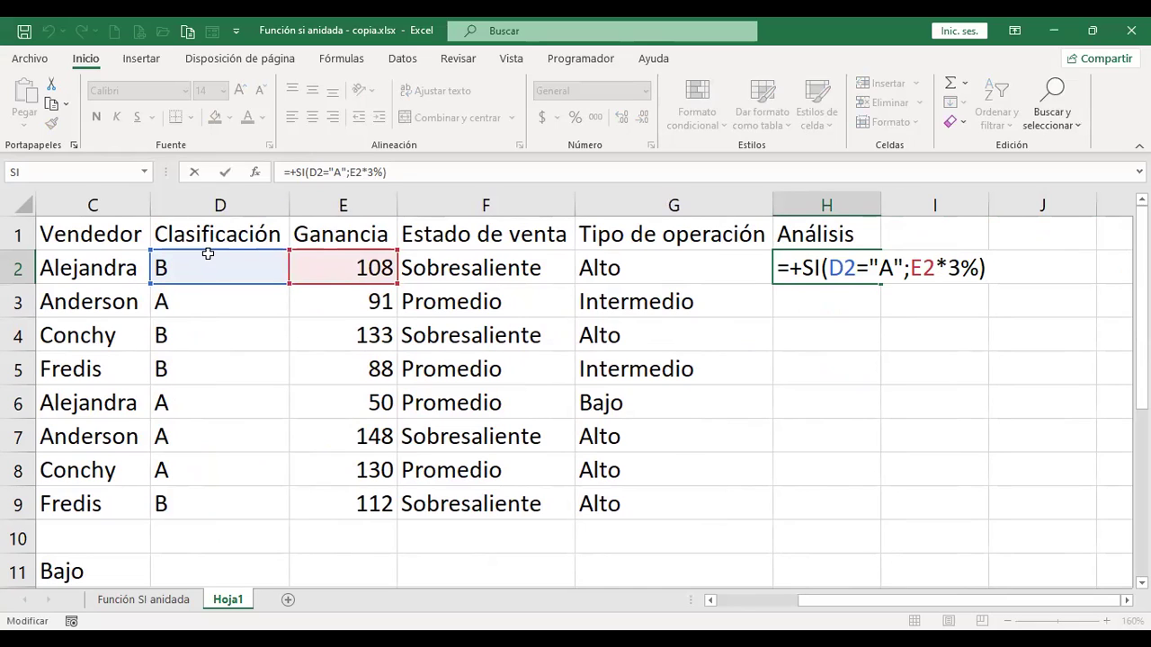
pyautogui.click(977, 270)
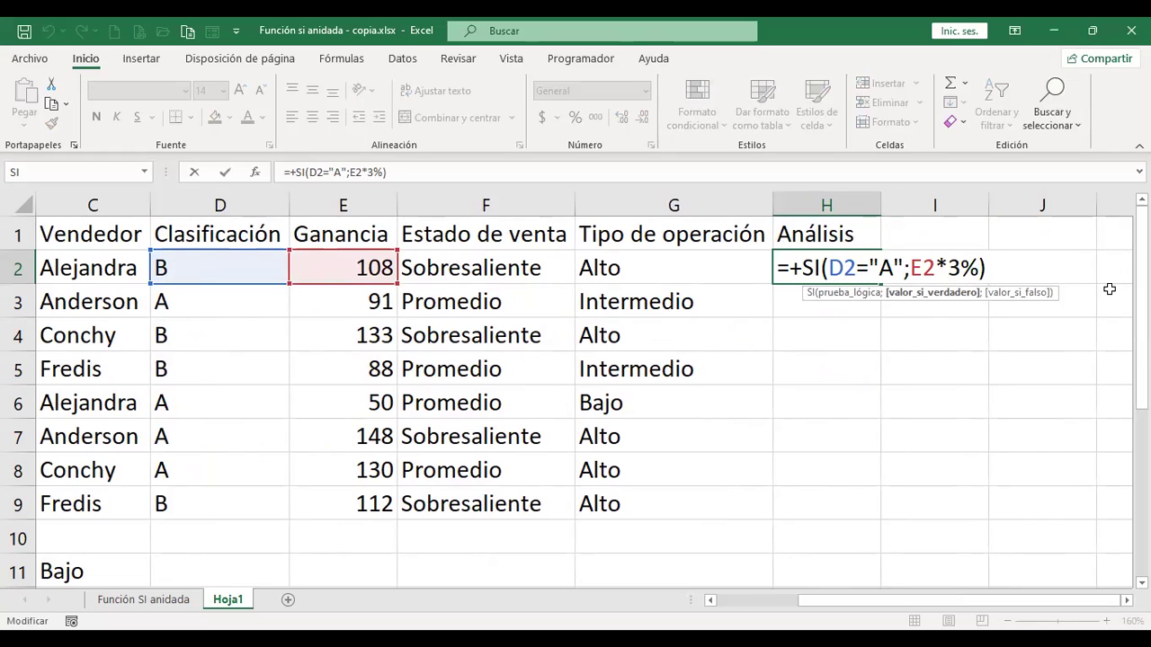
pyautogui.hotkey('ctrl', 'Return')
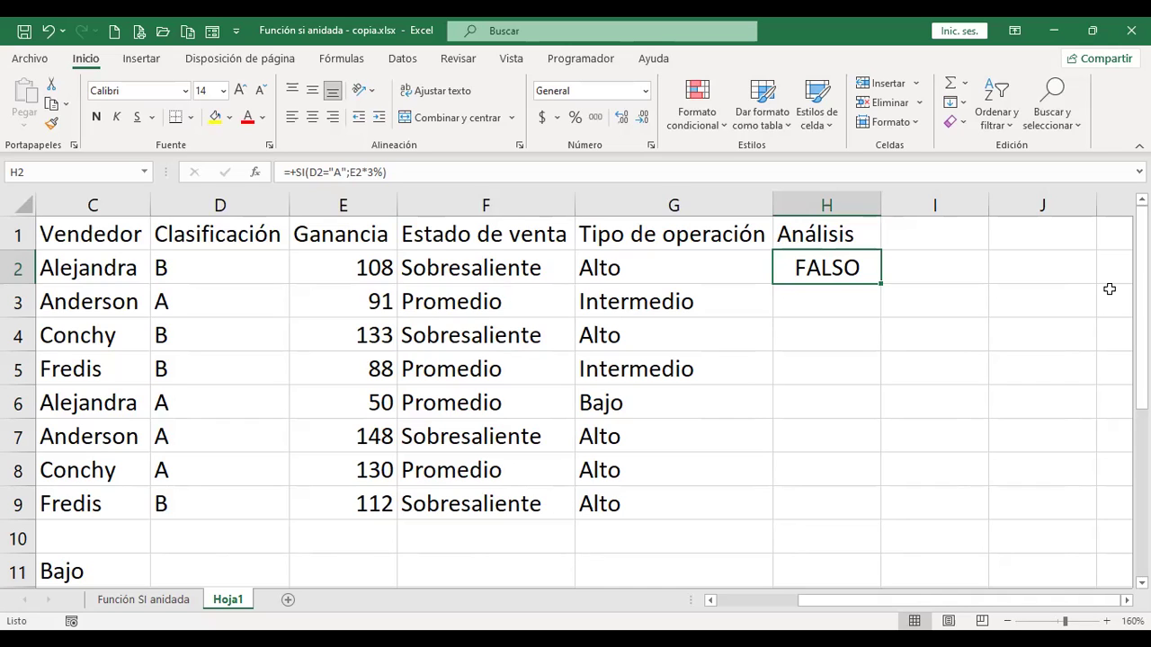
# Add a nested SI as the false argument of the H2 formula, testing whether D2 equals "B"
pyautogui.press('F2')
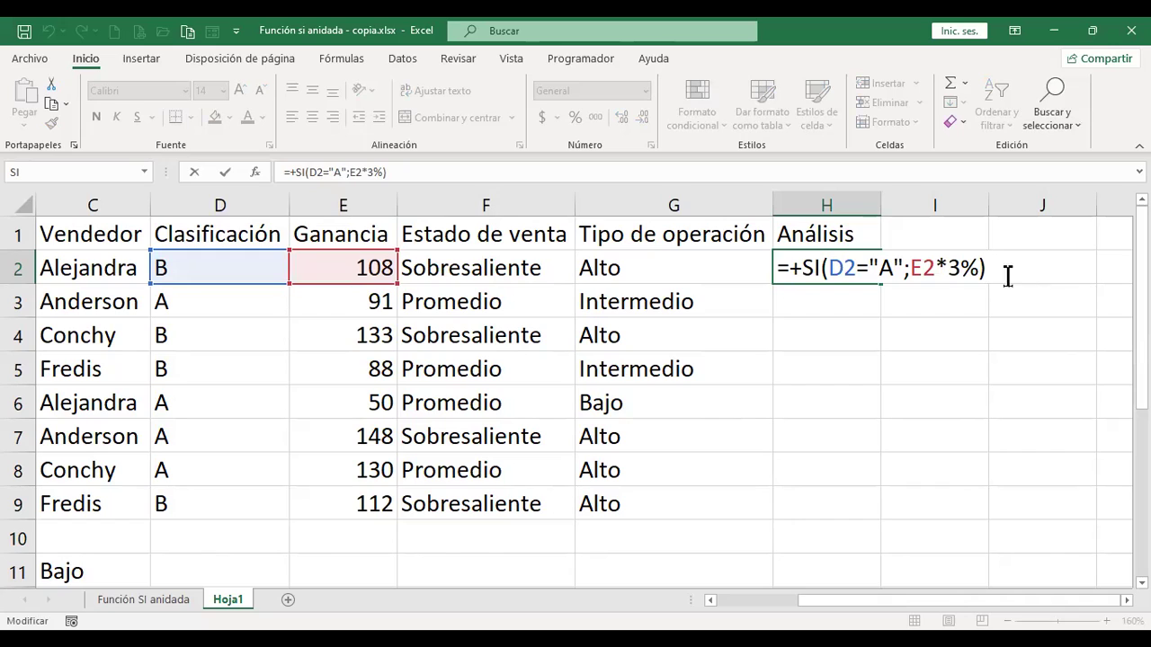
pyautogui.press('Left')
pyautogui.press('Left')
pyautogui.press('Left')
pyautogui.press('Left')
pyautogui.press('Right')
pyautogui.press('Right')
pyautogui.press('Right')
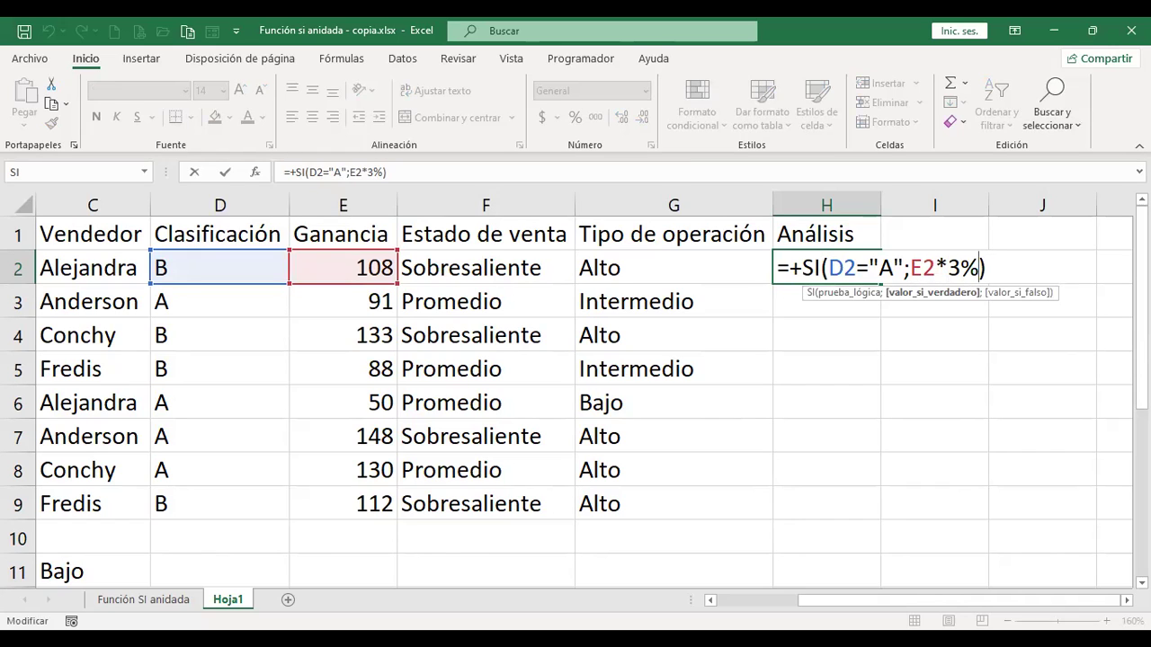
pyautogui.write(';')
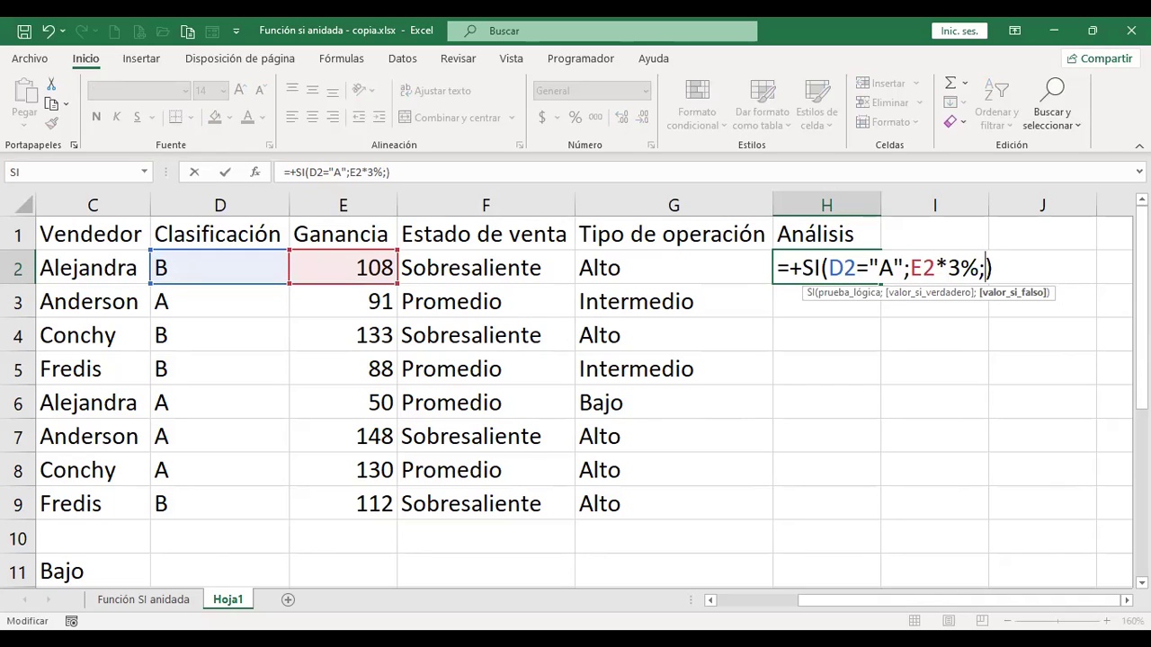
pyautogui.write('si')
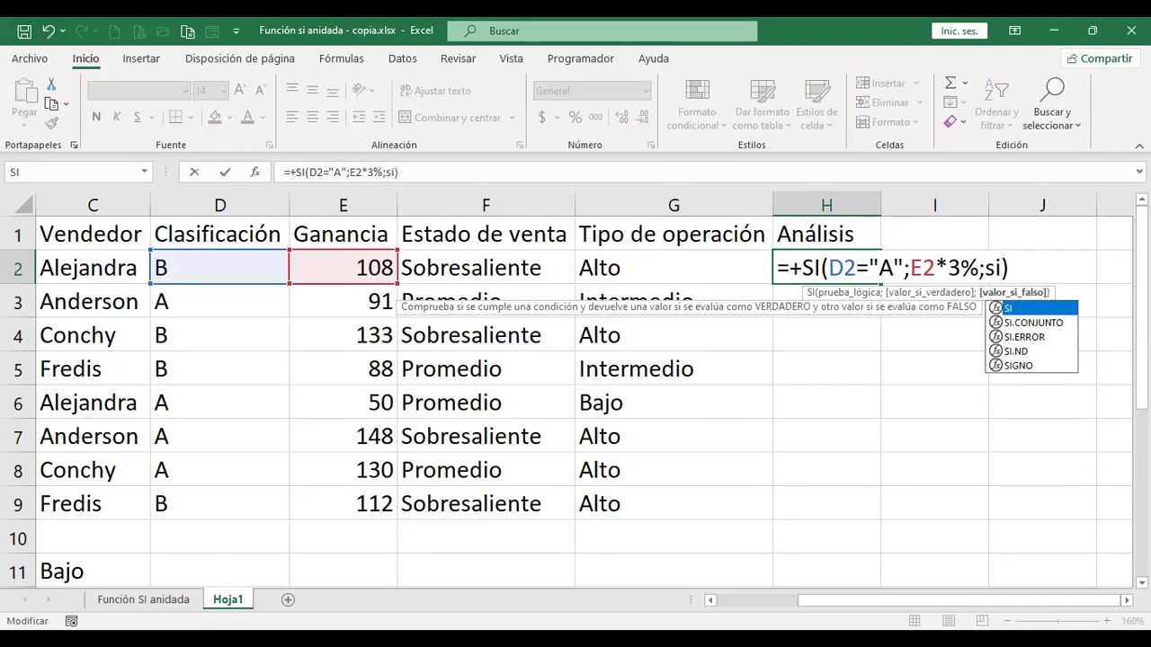
pyautogui.write('(')
pyautogui.click(245, 268)
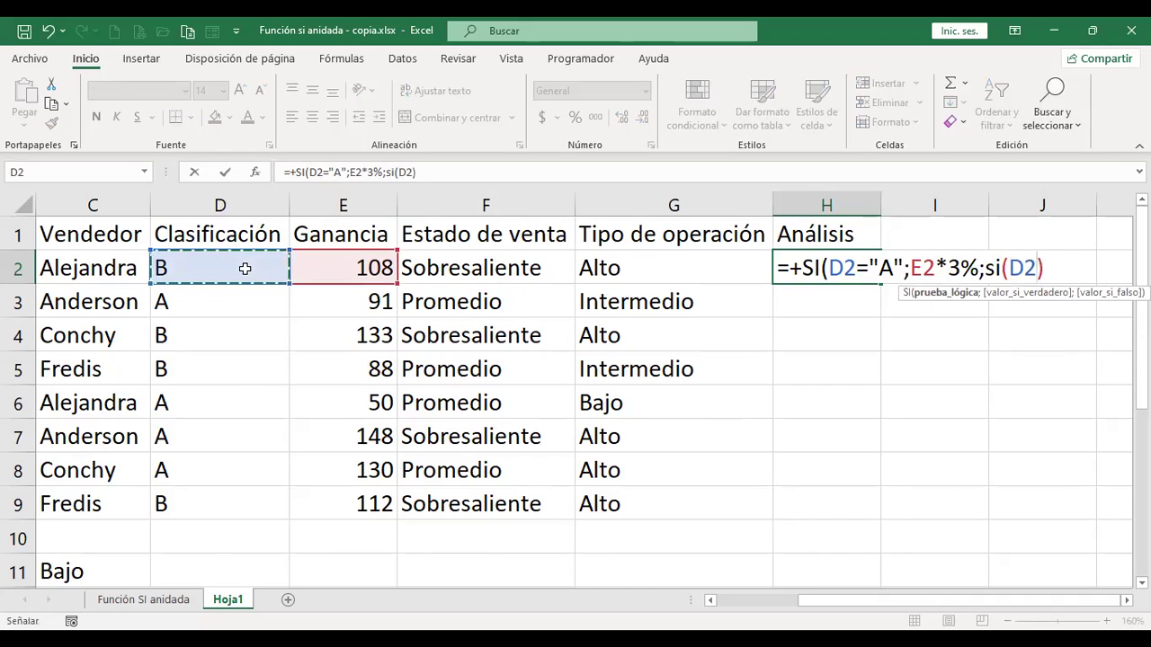
pyautogui.write('=')
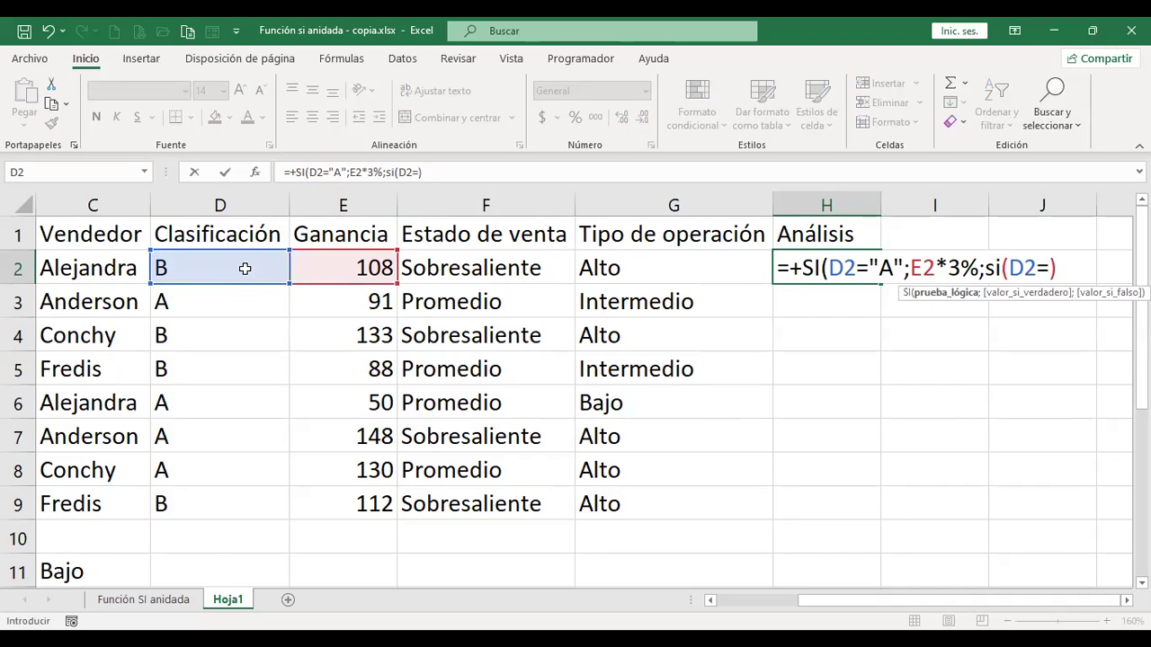
pyautogui.write('"B";')
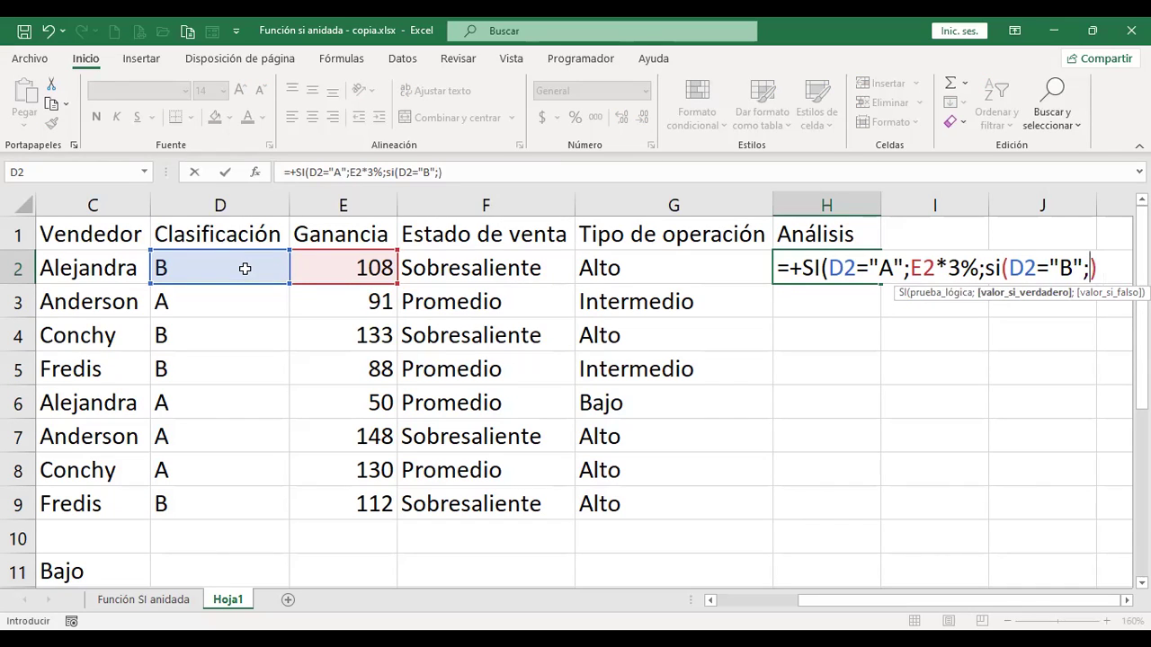
# Make the nested SI return E2*1% and enter the H2 formula, accepting the proposed correction of its closing parentheses
pyautogui.click(353, 267)
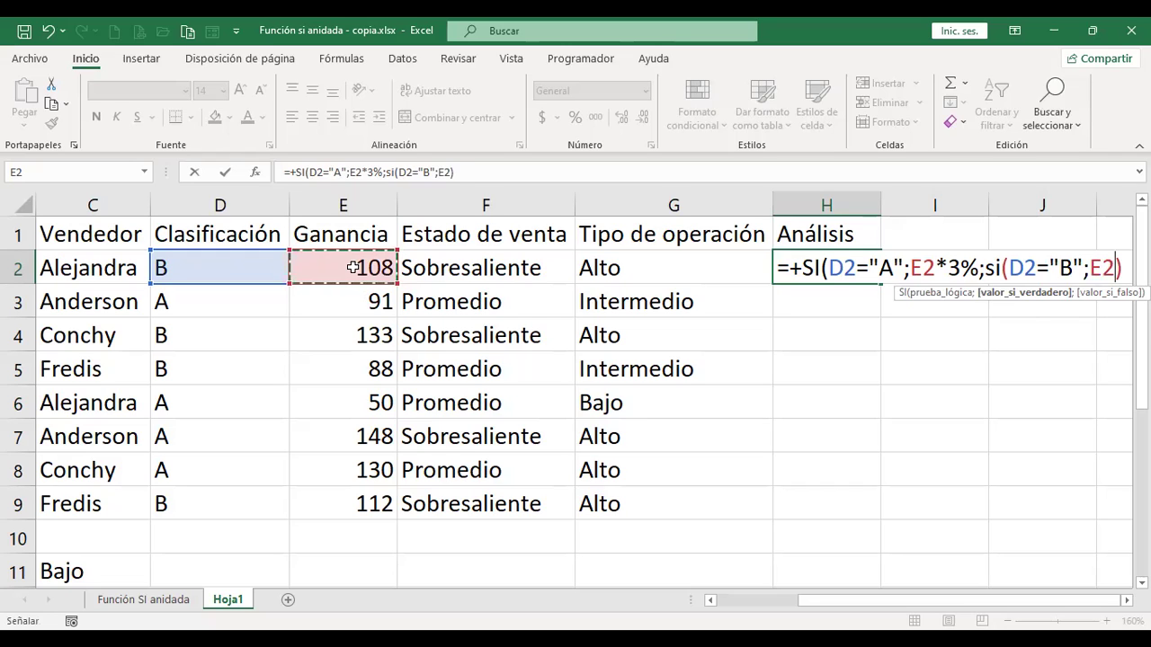
pyautogui.write('*11')
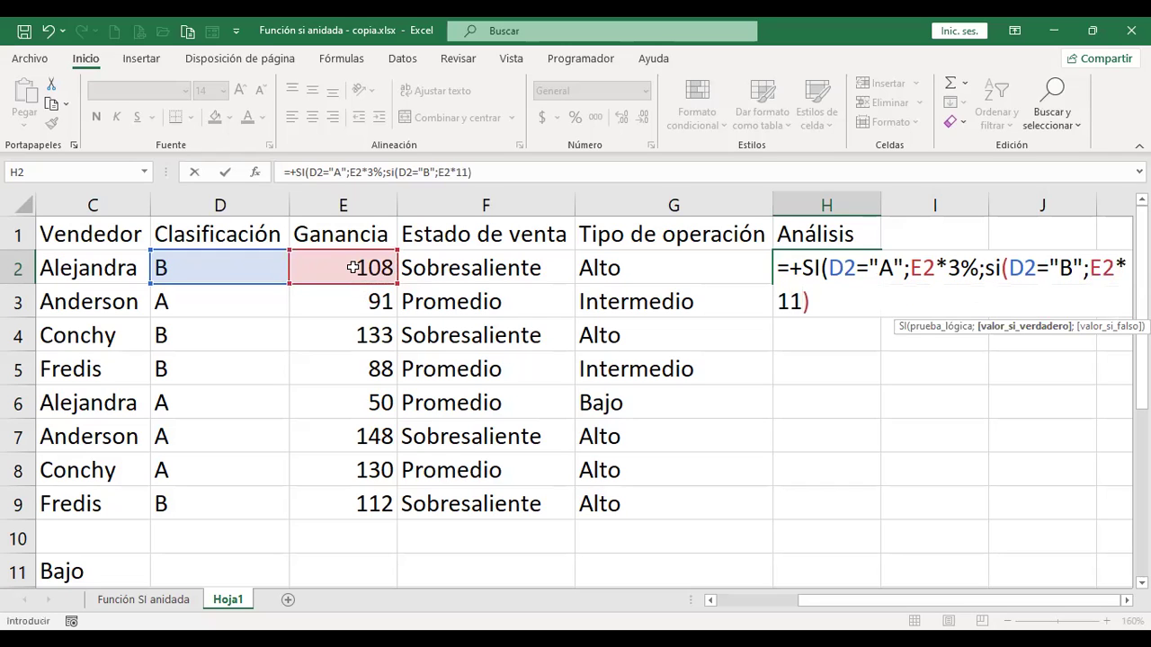
pyautogui.write('%')
pyautogui.press('BackSpace')
pyautogui.press('BackSpace')
pyautogui.write('%')
pyautogui.press('Return')
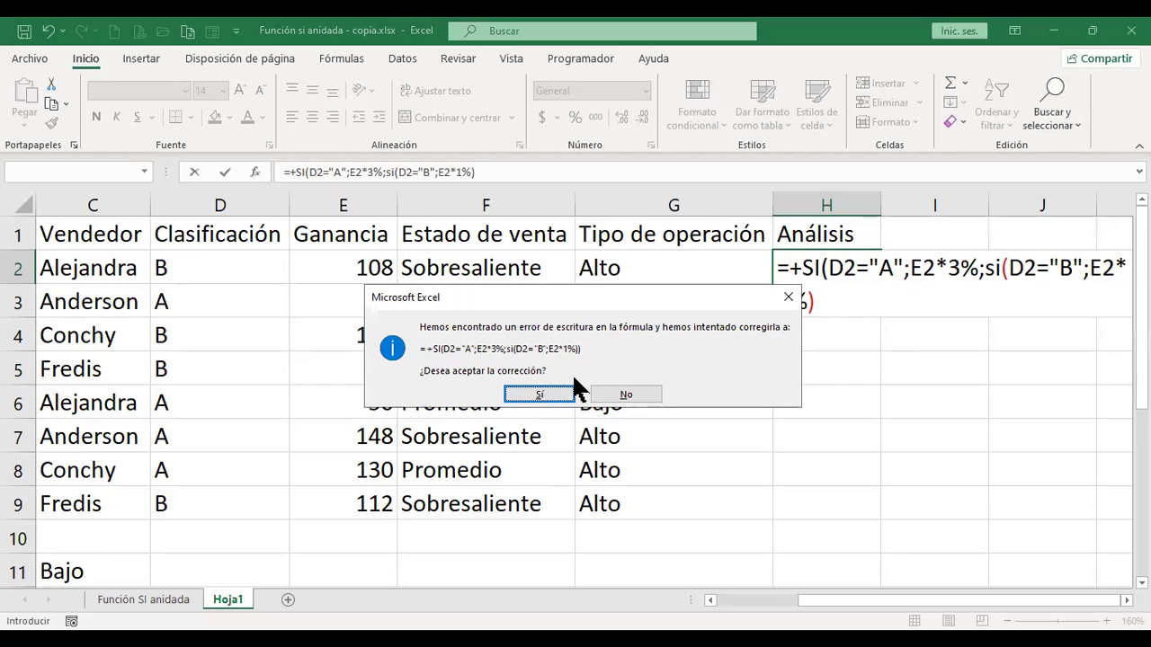
pyautogui.click(567, 396)
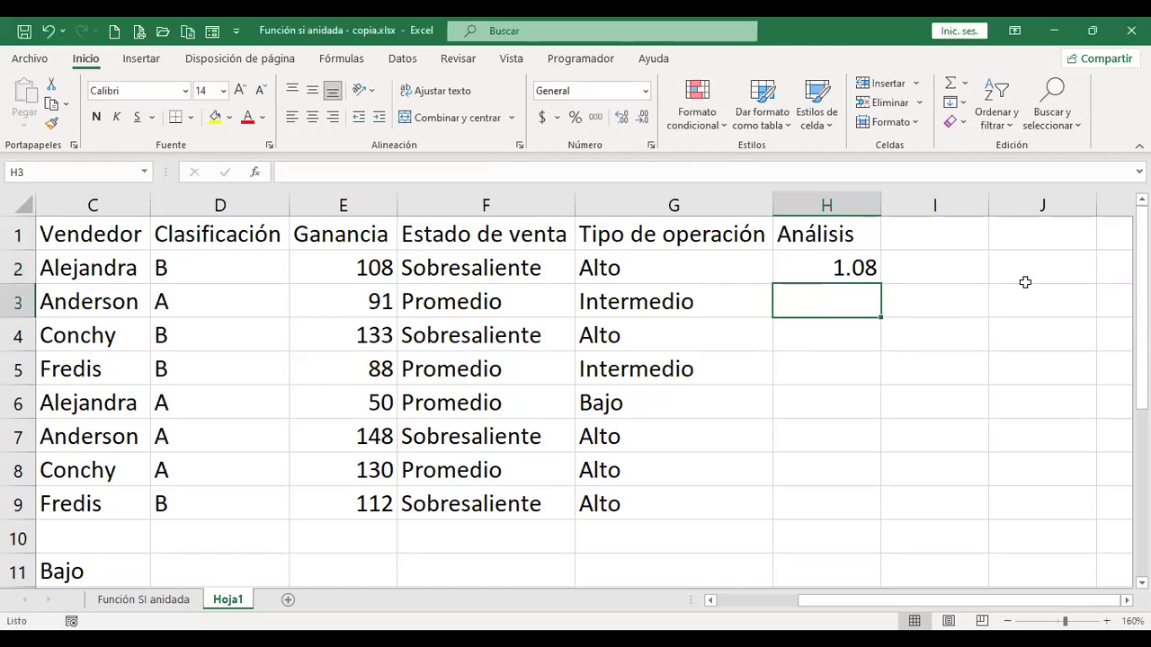
# Examine the complete nested SI formula in H2, including the arguments of its inner SI
pyautogui.click(846, 261)
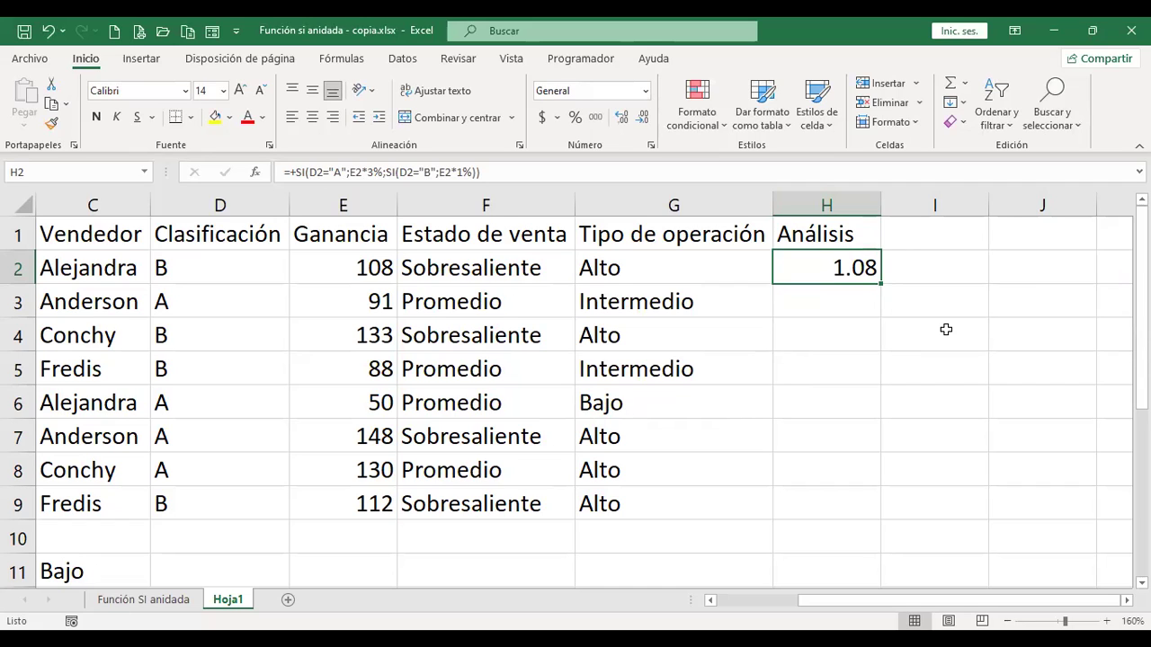
pyautogui.press('F2')
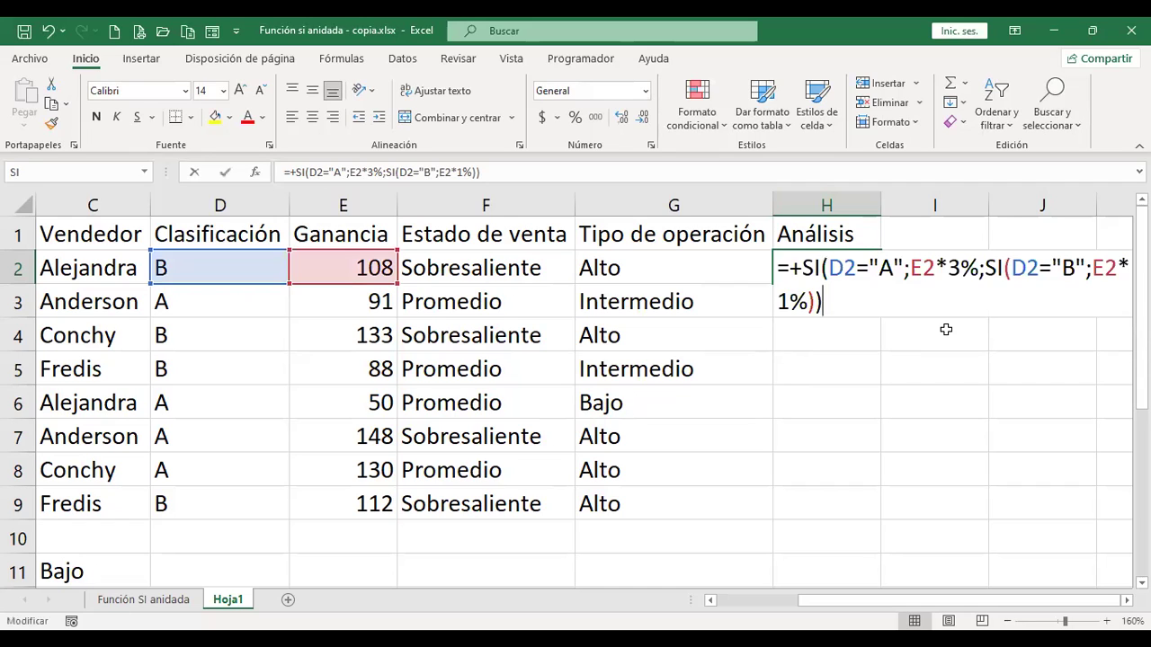
pyautogui.press('Return')
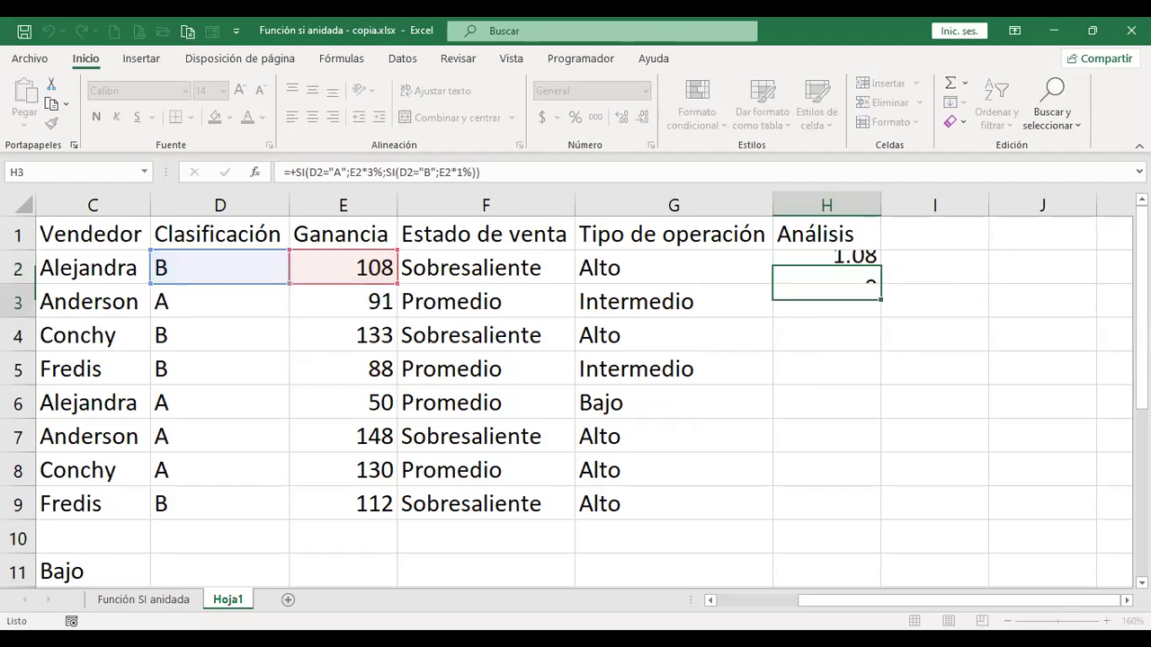
pyautogui.press('Up')
pyautogui.press('Right')
pyautogui.press('Right')
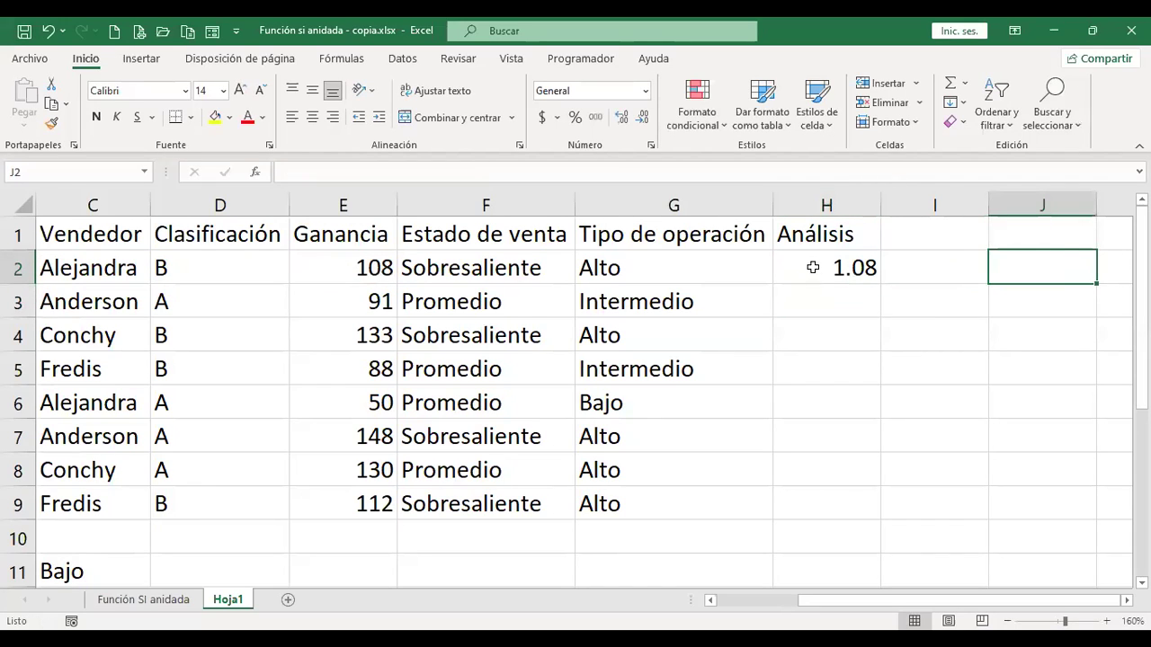
pyautogui.click(826, 298)
pyautogui.click(834, 268)
pyautogui.press('F2')
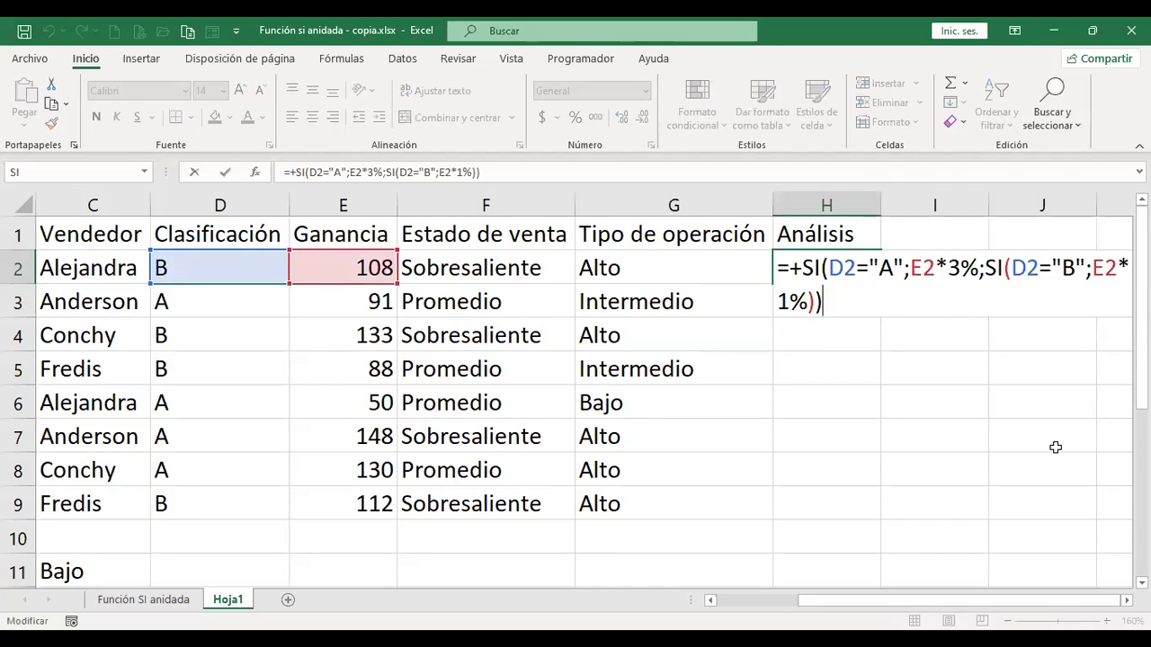
pyautogui.click(1126, 599)
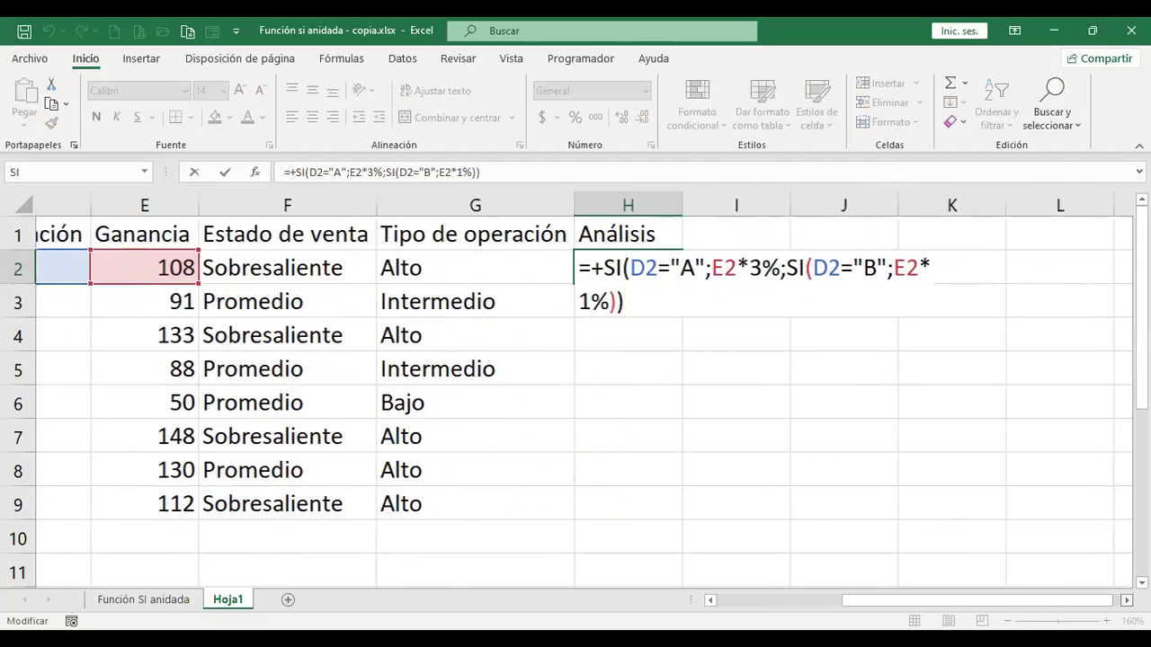
pyautogui.click(1126, 600)
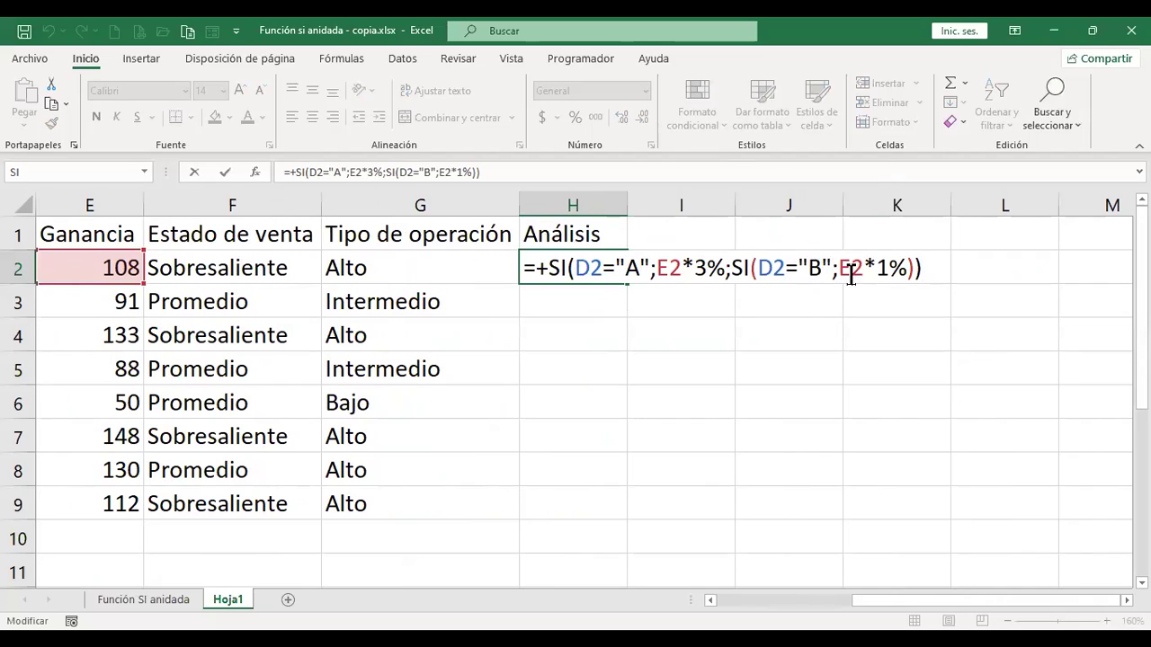
pyautogui.click(890, 268)
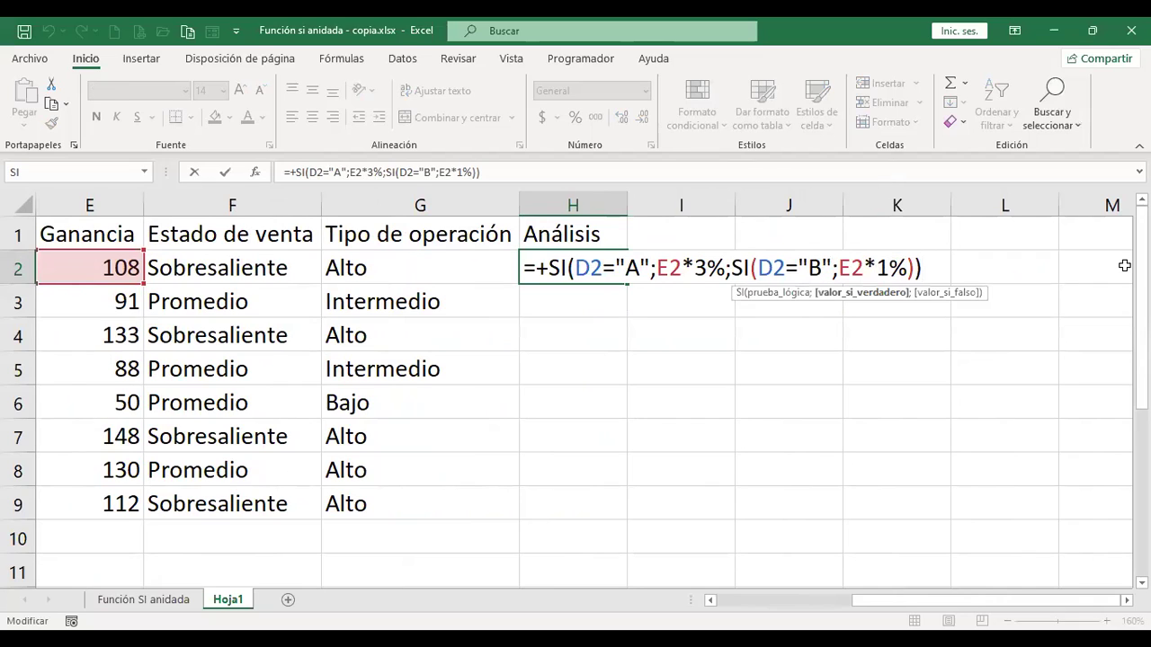
# Finish editing the H2 formula and copy it down to H3
pyautogui.hotkey('ctrl', 'Return')
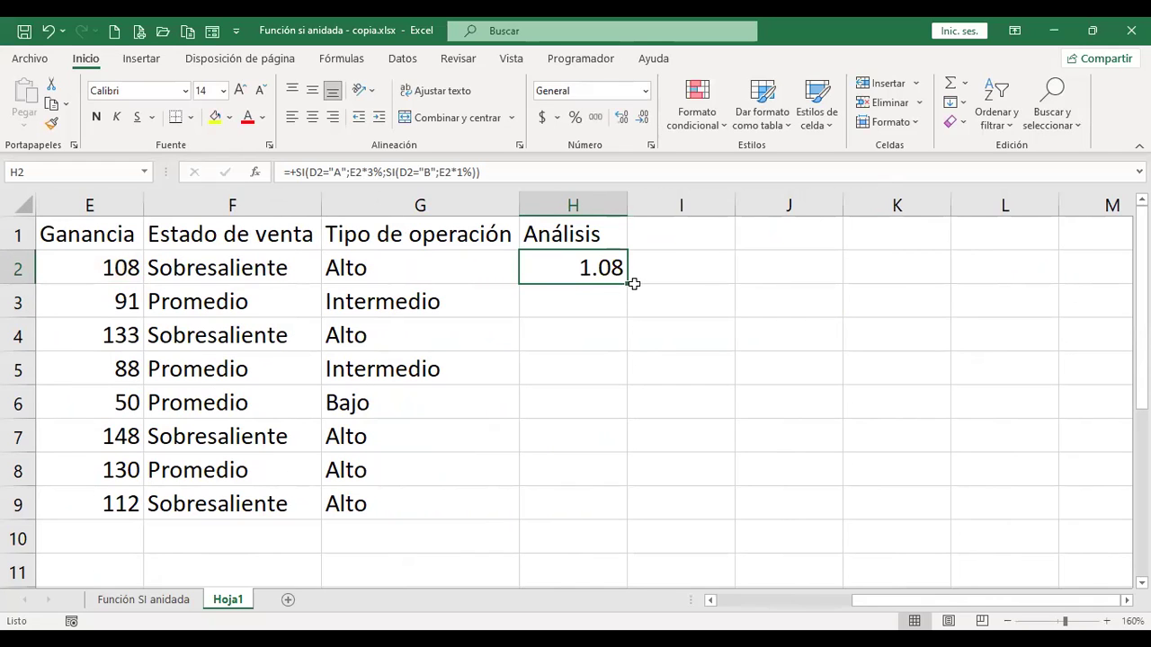
pyautogui.click(717, 600)
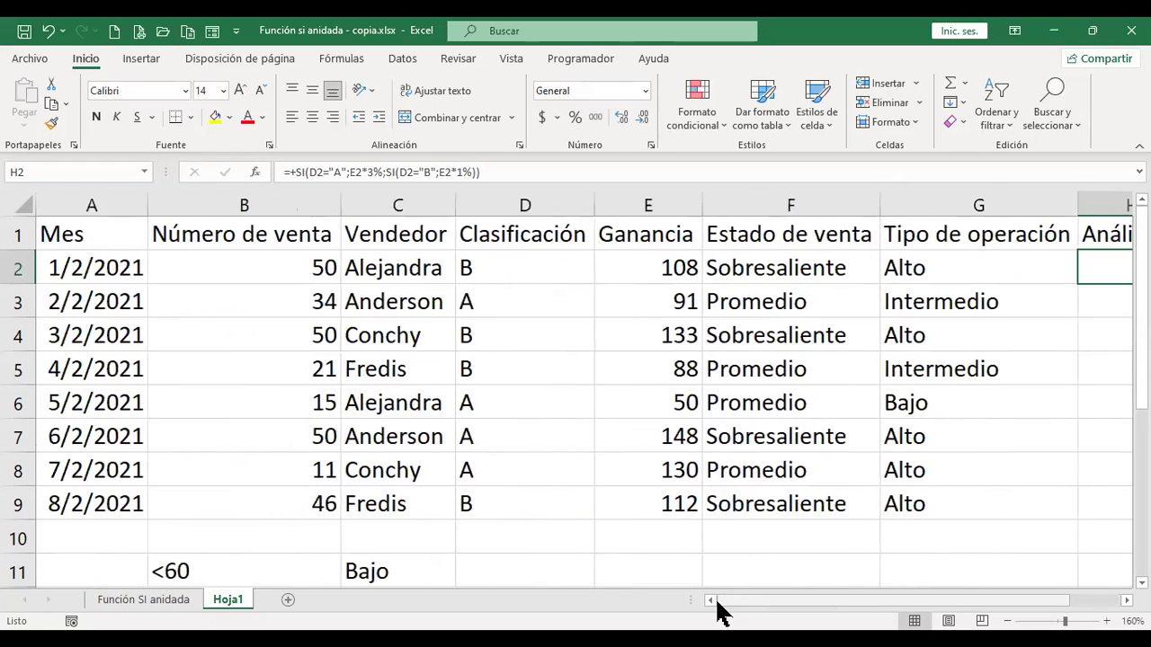
pyautogui.scroll(-1, 932, 428)
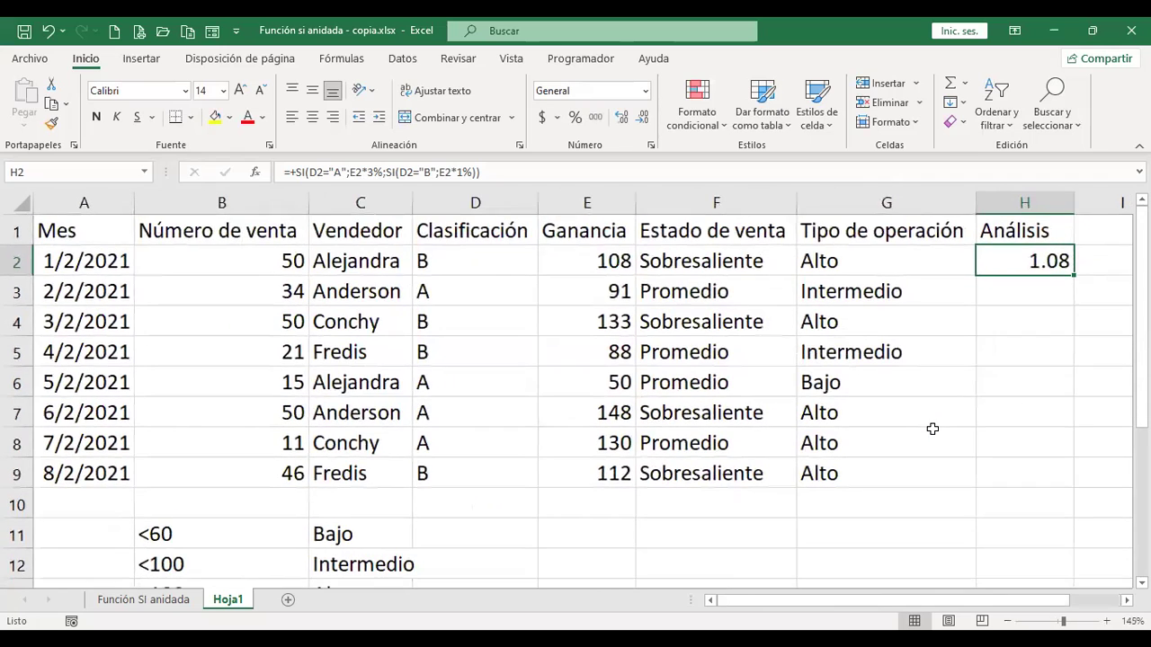
pyautogui.moveTo(1072, 276); pyautogui.dragTo(1072, 297)
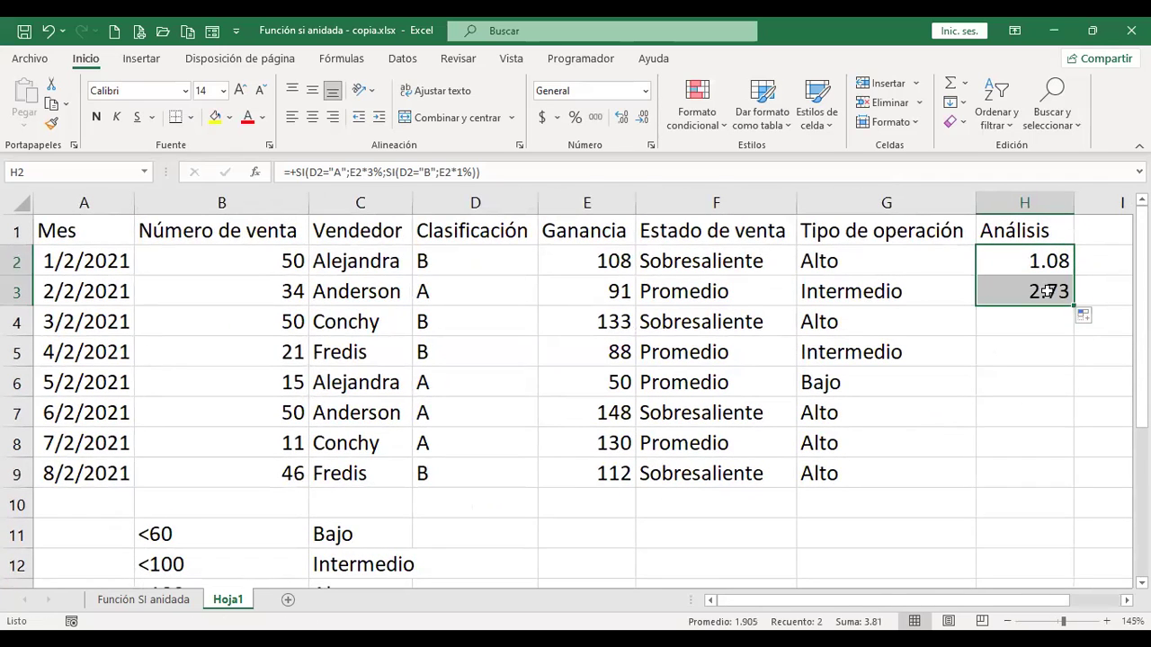
pyautogui.click(1033, 289)
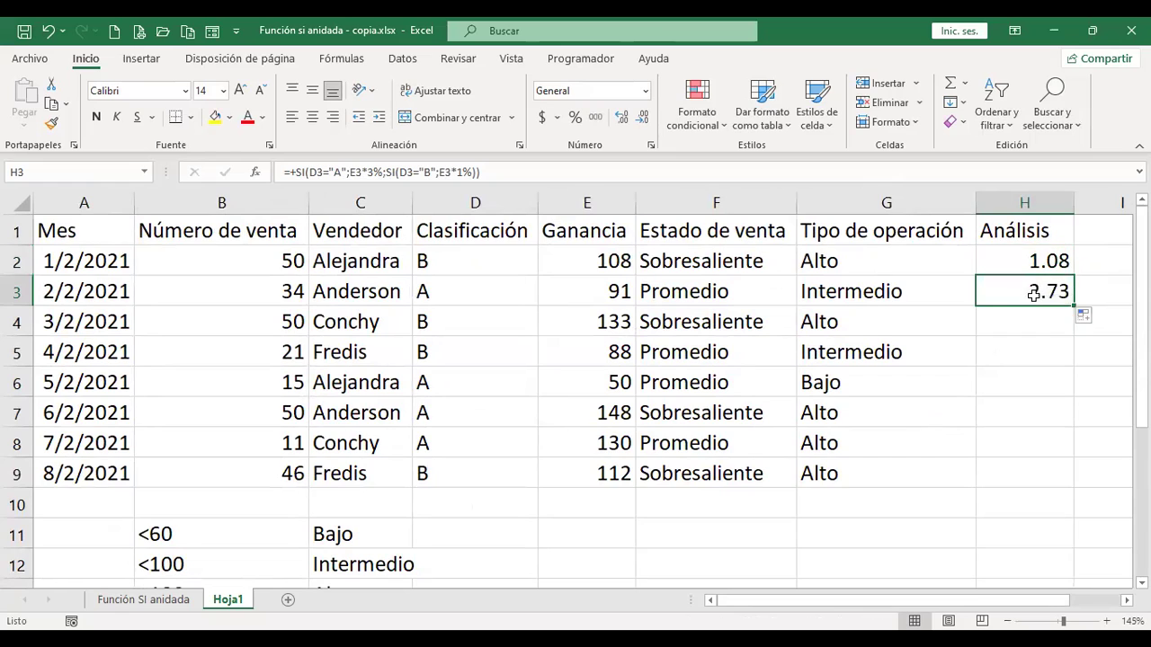
pyautogui.click(609, 291)
# Calculate +91*.03 in H4 to check the H3 result, and clear the cell
pyautogui.click(1031, 321)
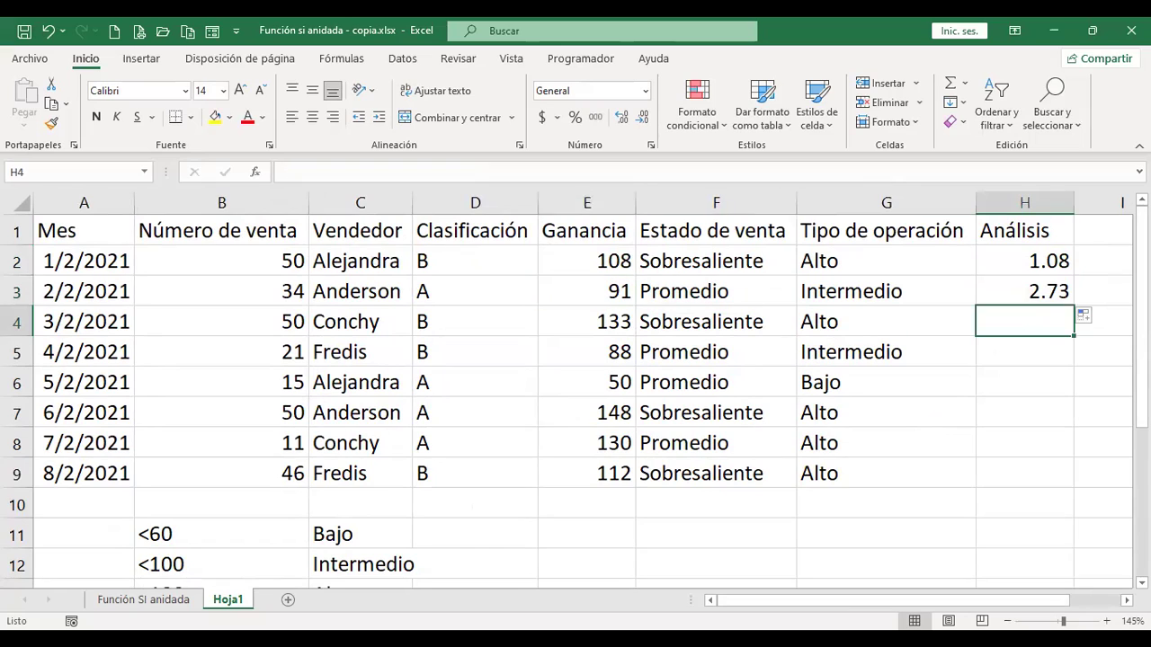
pyautogui.write('+91')
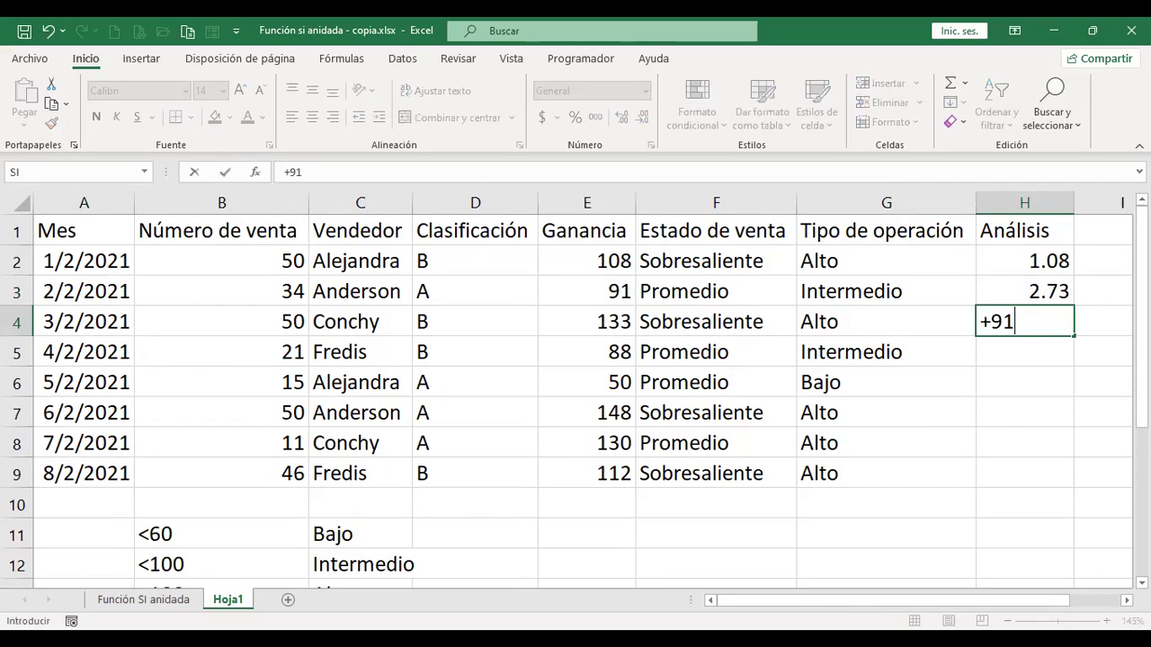
pyautogui.write('*.03')
pyautogui.press('Return')
pyautogui.press('Up')
pyautogui.press('Delete')
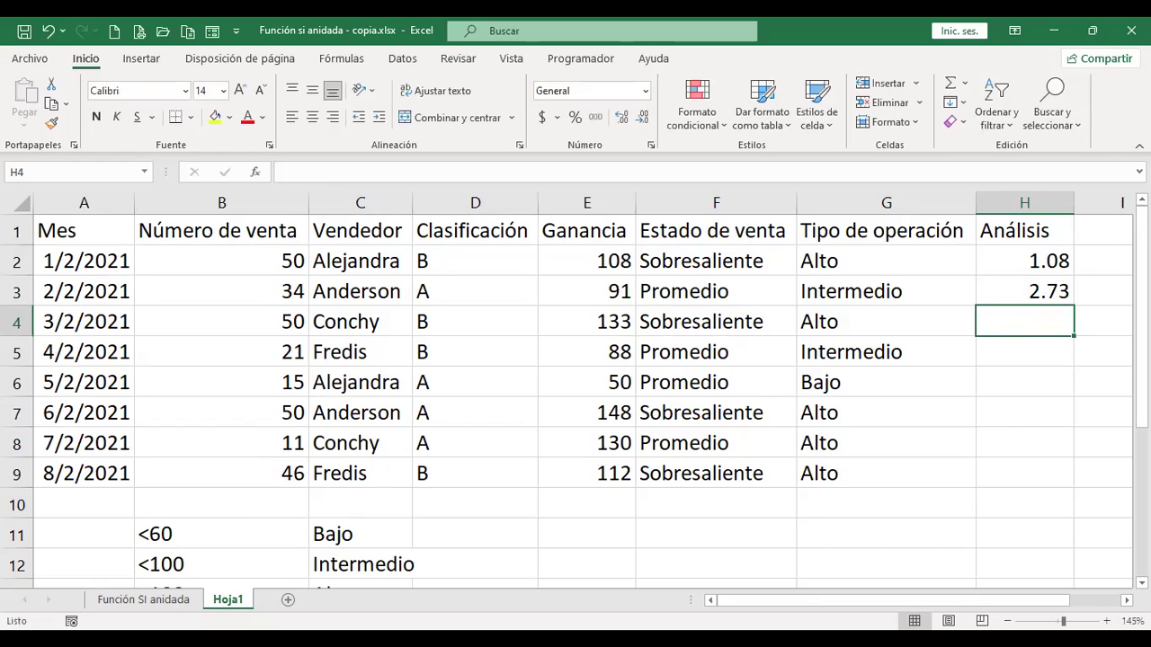
# Fill the H3 formula down through H9
pyautogui.click(1052, 297)
pyautogui.moveTo(1074, 307); pyautogui.dragTo(1073, 477)
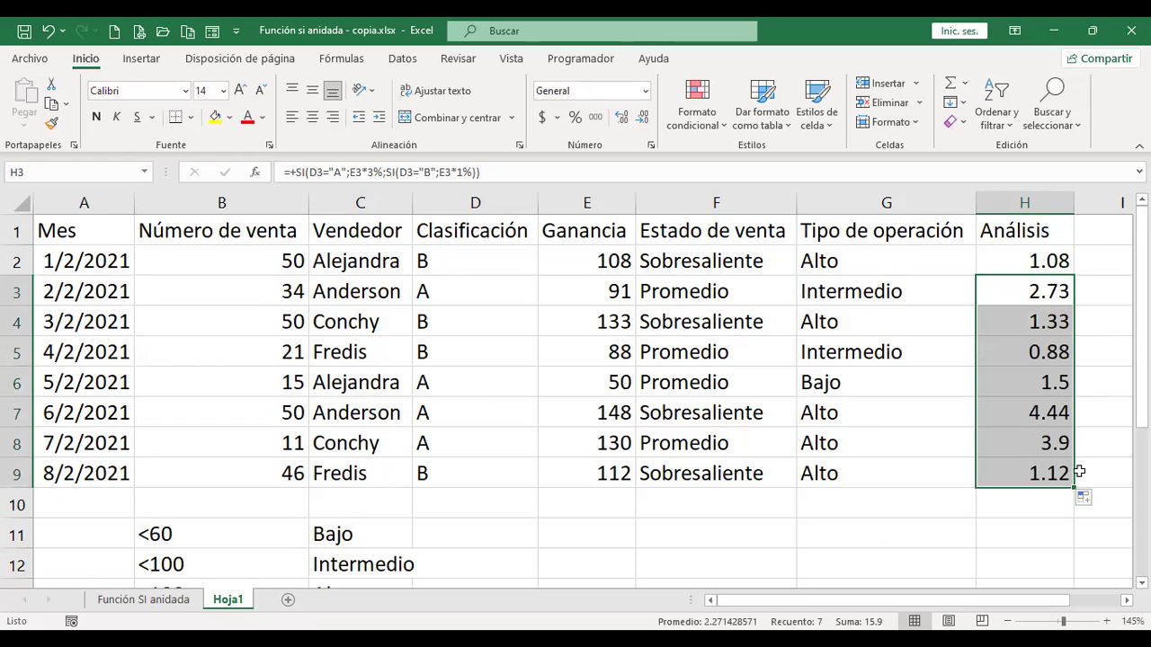
pyautogui.click(1028, 261)
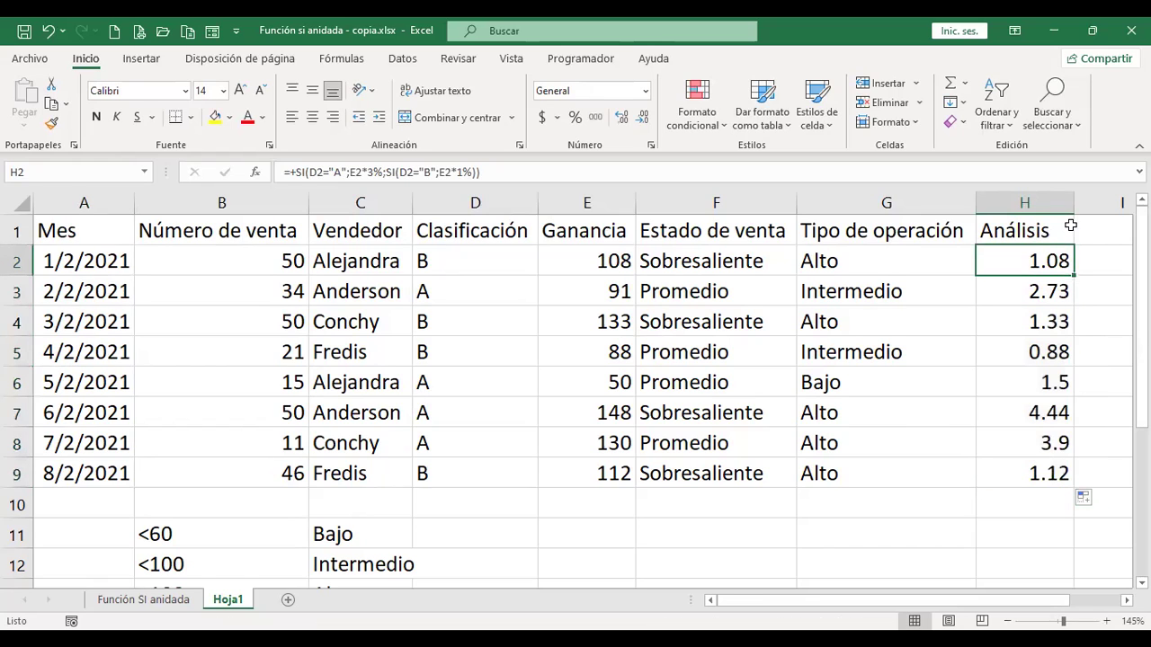
# Rename the H1 header as Comisión and review the nested SI formula in H2
pyautogui.click(1037, 233)
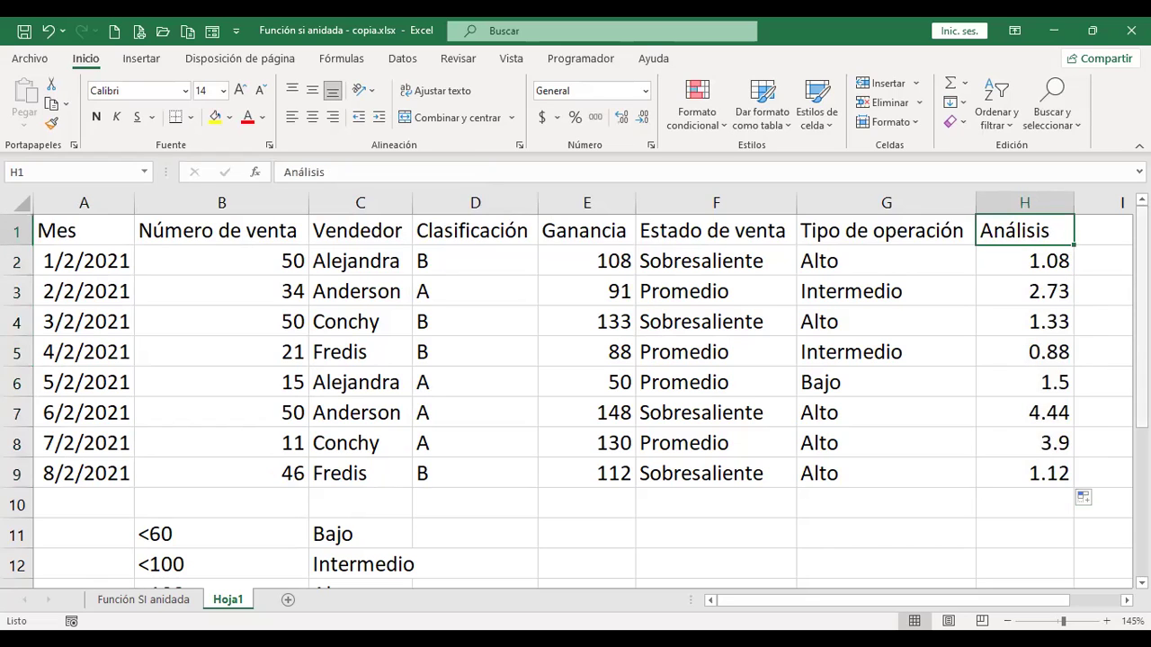
pyautogui.write('Comisión')
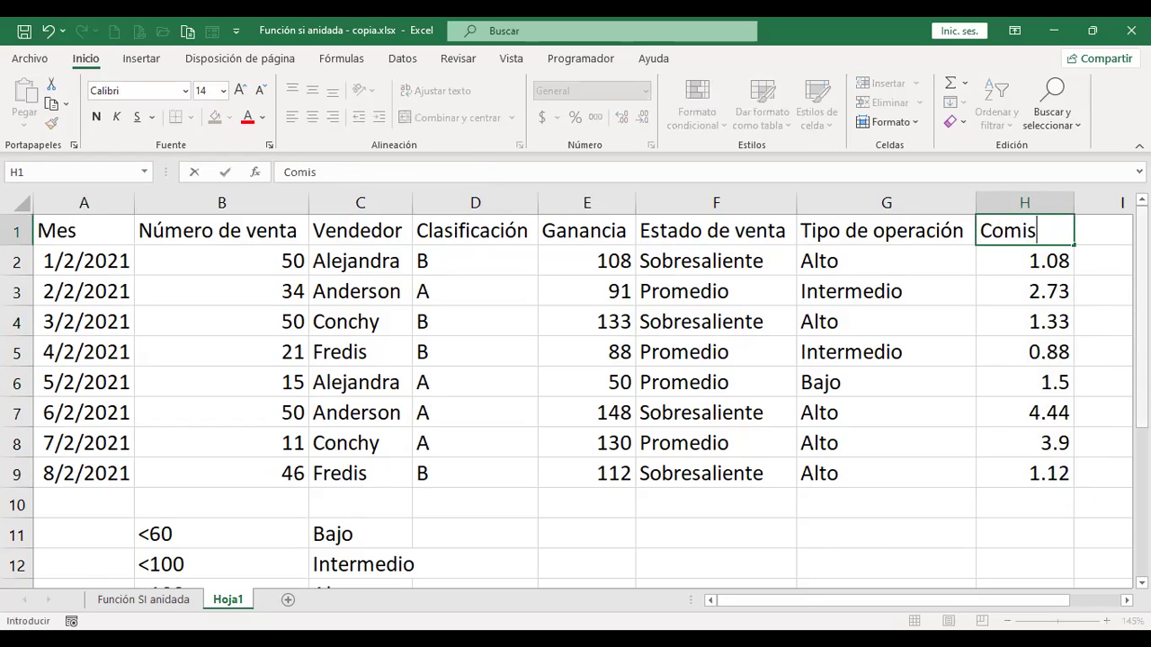
pyautogui.press('Return')
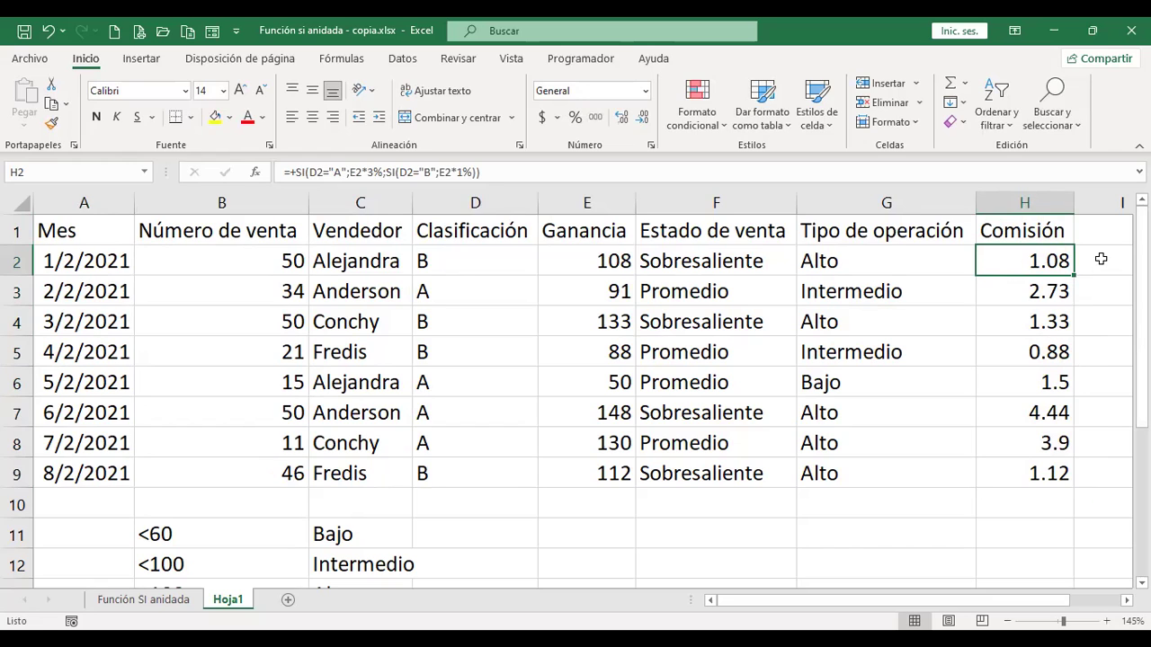
pyautogui.doubleClick(1066, 261)
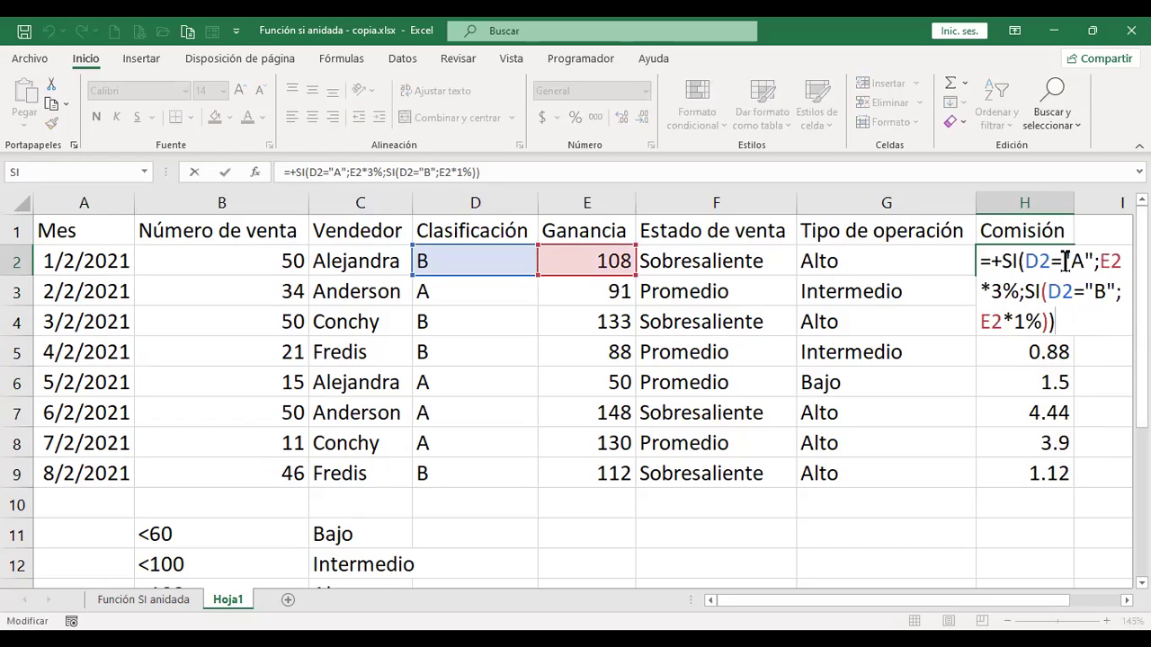
pyautogui.press('Return')
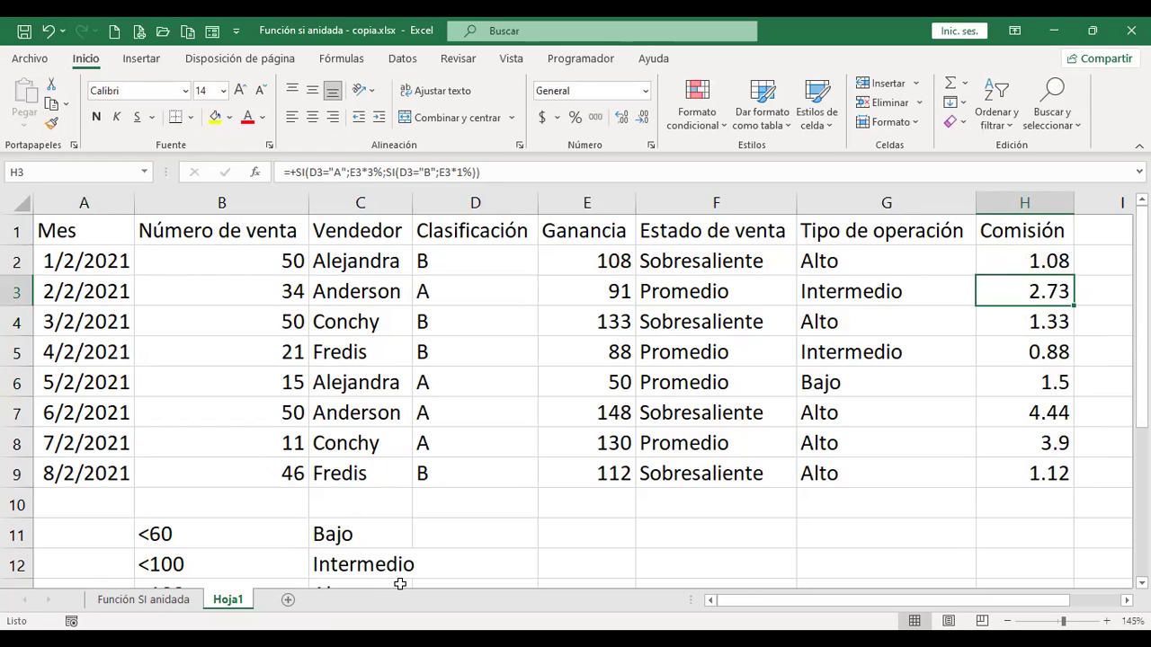
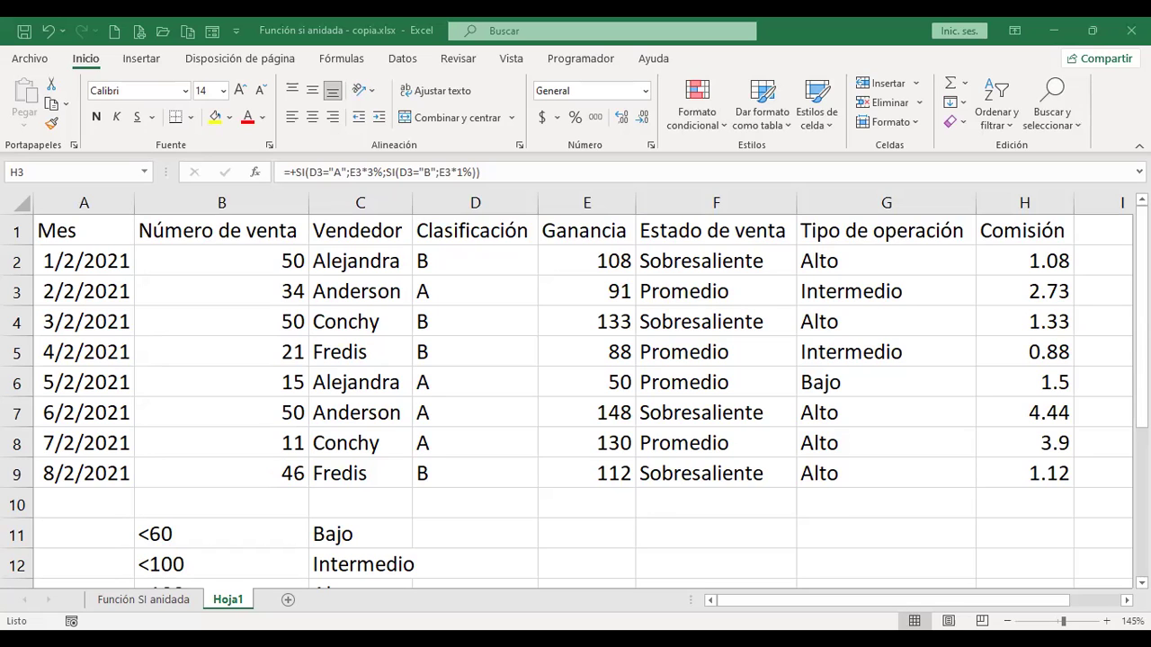
# Add a new worksheet and set the font size of all its cells to 12
pyautogui.hotkey('alt', 'Tab')
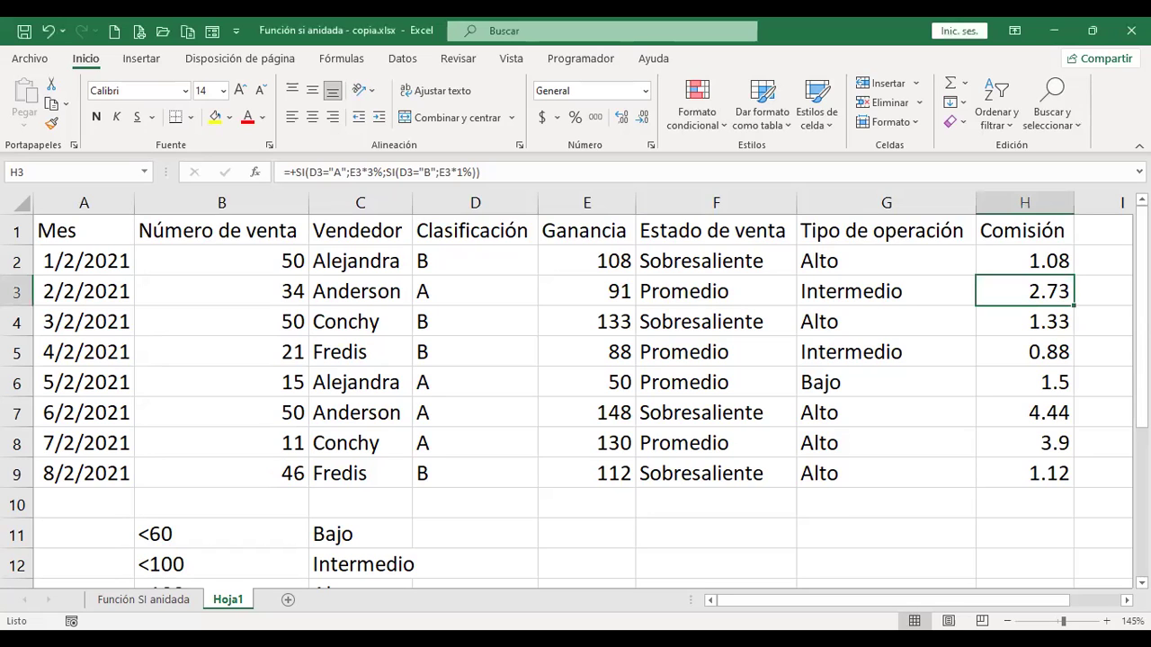
pyautogui.click(288, 599)
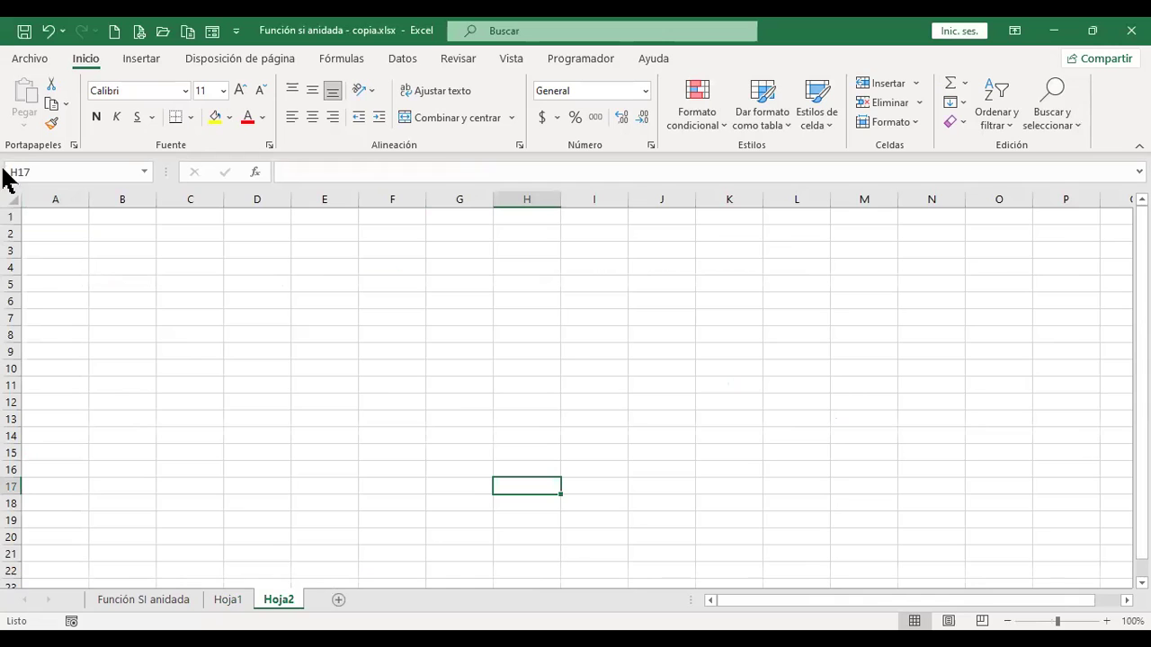
pyautogui.click(13, 196)
pyautogui.scroll(3, 273, 332)
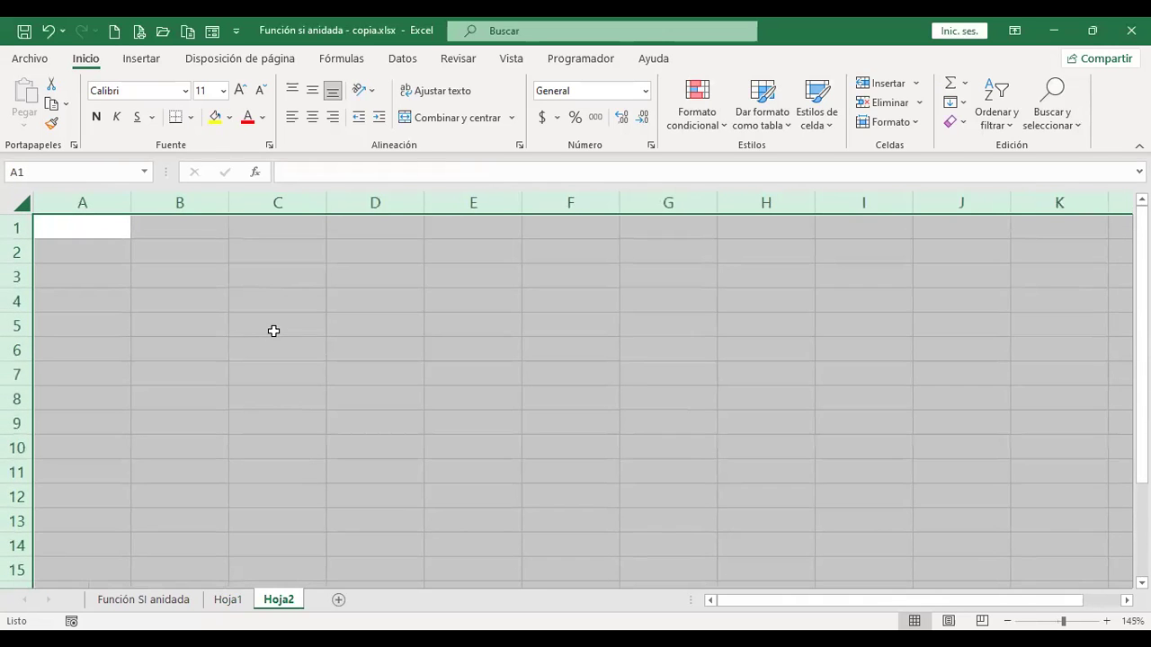
pyautogui.click(239, 90)
pyautogui.click(93, 231)
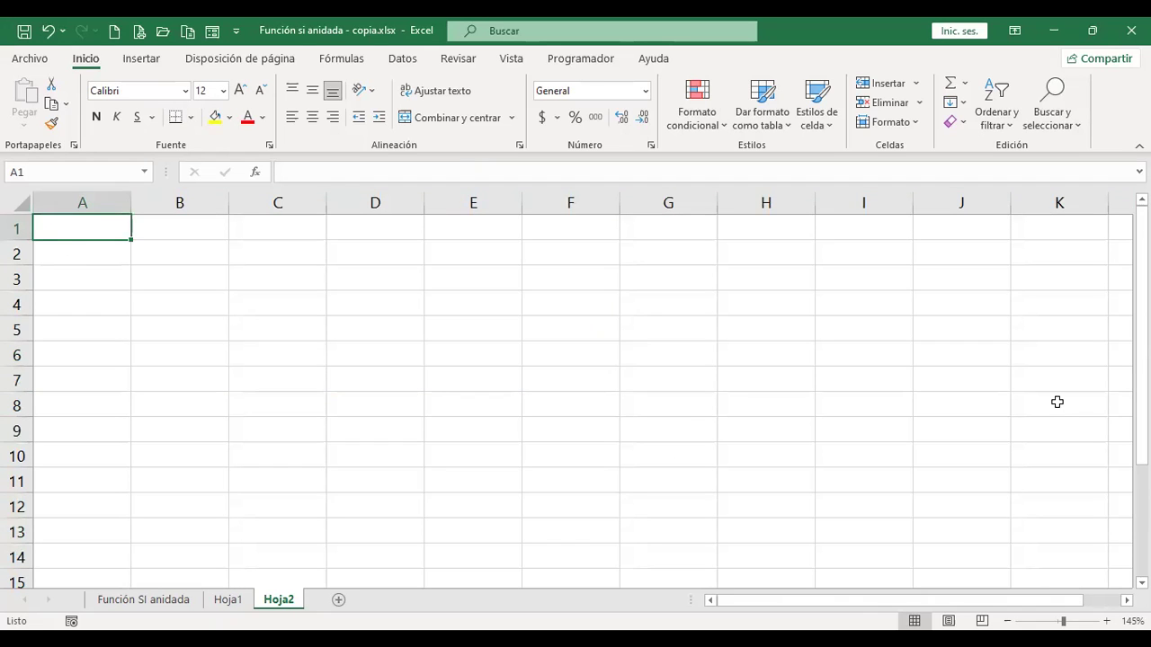
# Enter the headers Estudiantes in A1 and Notas in B1
pyautogui.write('Estudiantes')
pyautogui.press('Return')
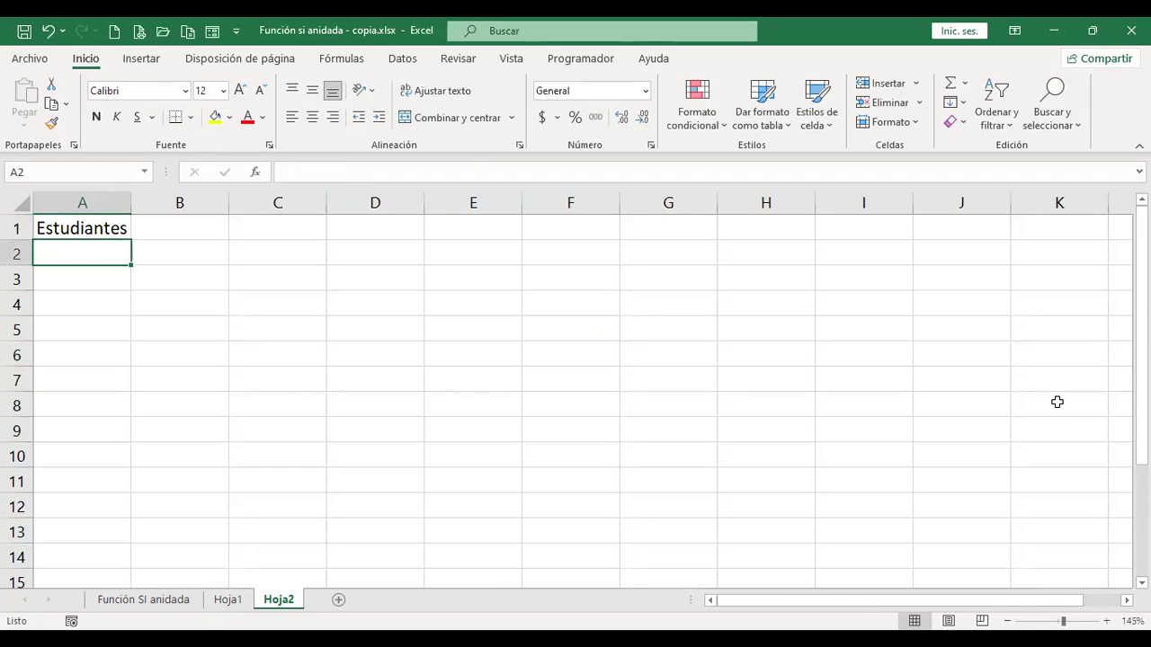
pyautogui.press('Return')
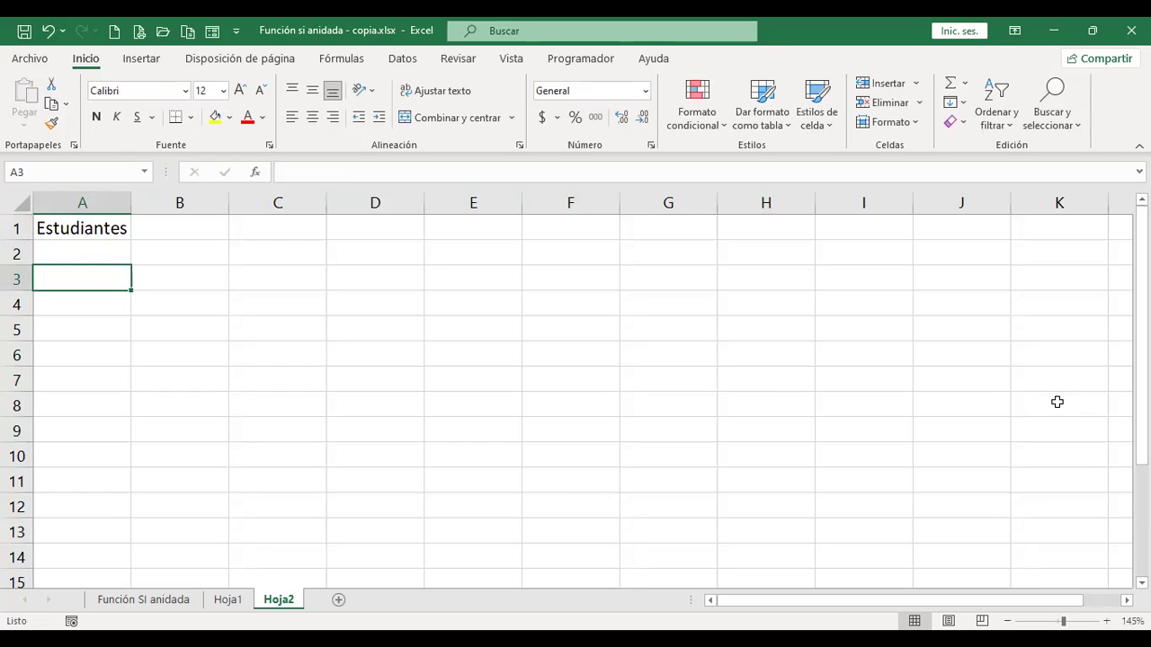
pyautogui.press('Up')
pyautogui.press('Up')
pyautogui.press('Right')
pyautogui.write('Nots')
pyautogui.press('Return')
pyautogui.press('Up')
pyautogui.press('F2')
pyautogui.press('BackSpace')
pyautogui.write('as')
pyautogui.press('Return')
pyautogui.press('Up')
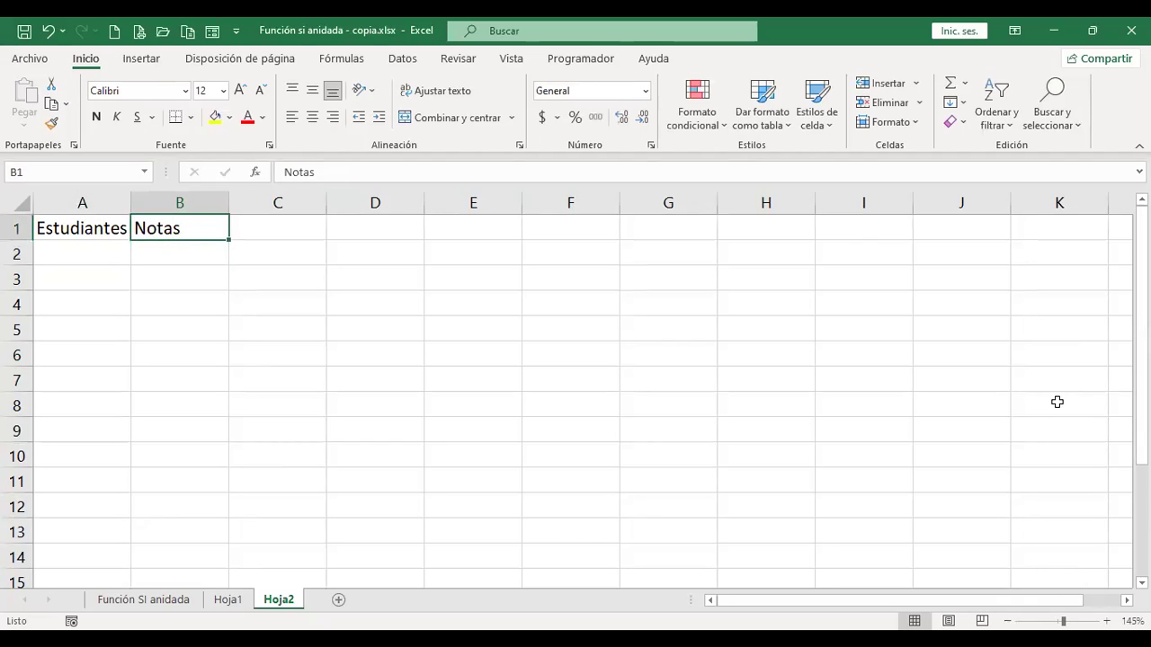
# Change the B1 header to Nota 1
pyautogui.press('Right')
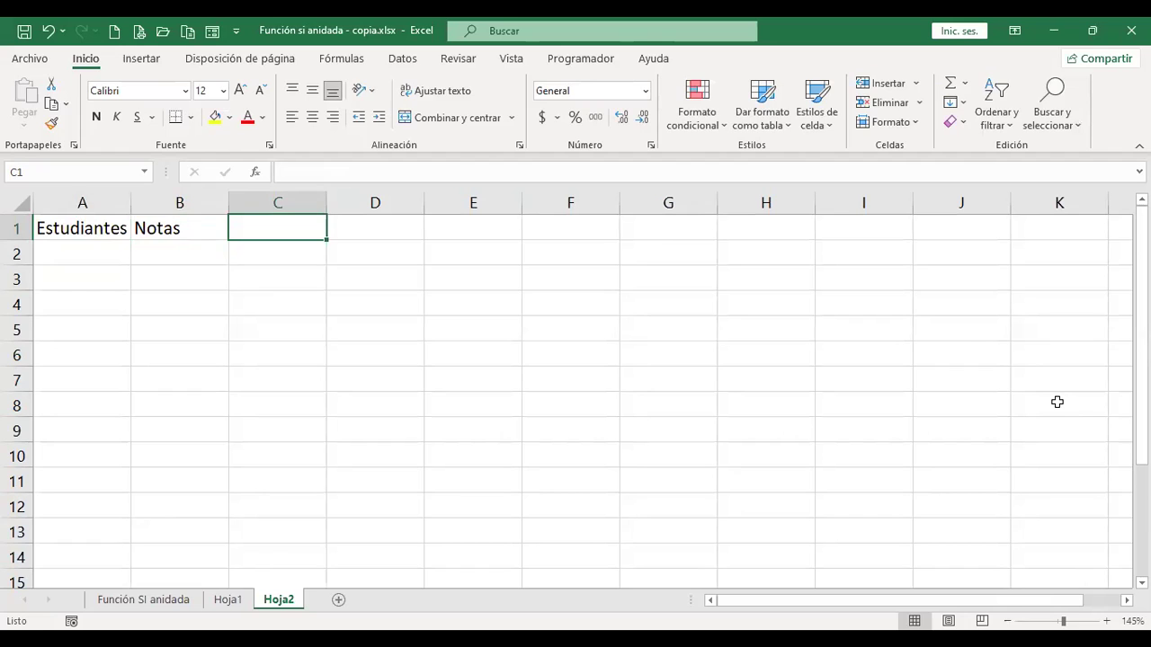
pyautogui.press('Left')
pyautogui.press('F2')
pyautogui.press('BackSpace')
pyautogui.write('1')
pyautogui.press('Return')
pyautogui.press('Up')
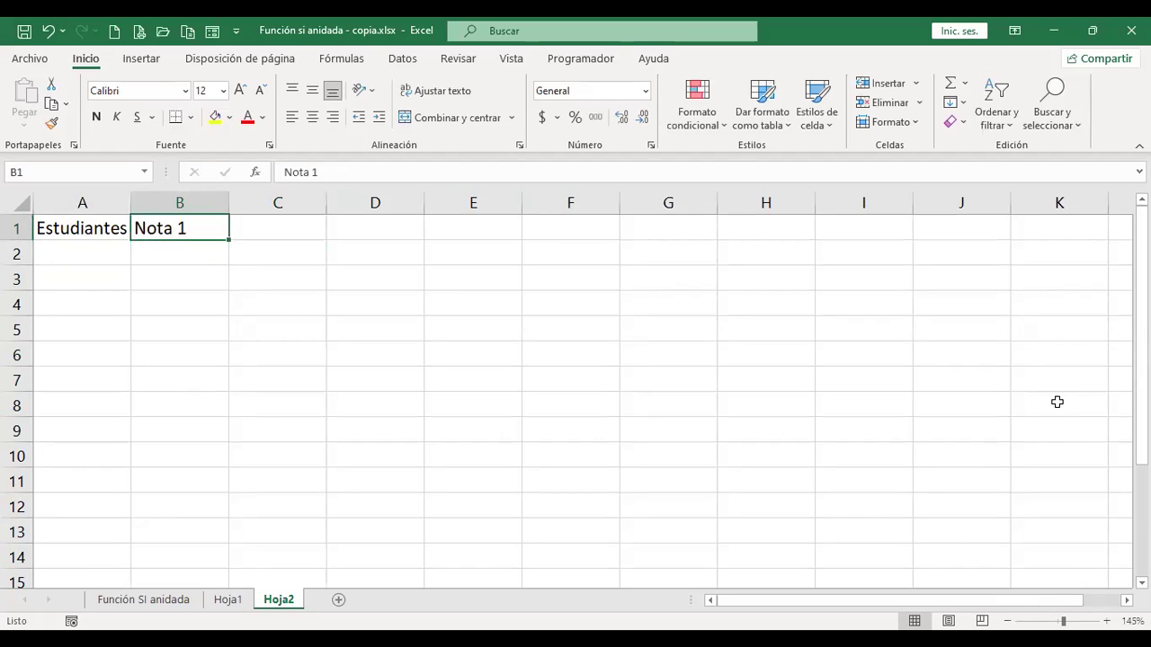
# Add the headers Nota 2 in C1, Nota 3 in D1 and Promedio in E1
pyautogui.press('Right')
pyautogui.write('Nota 2')
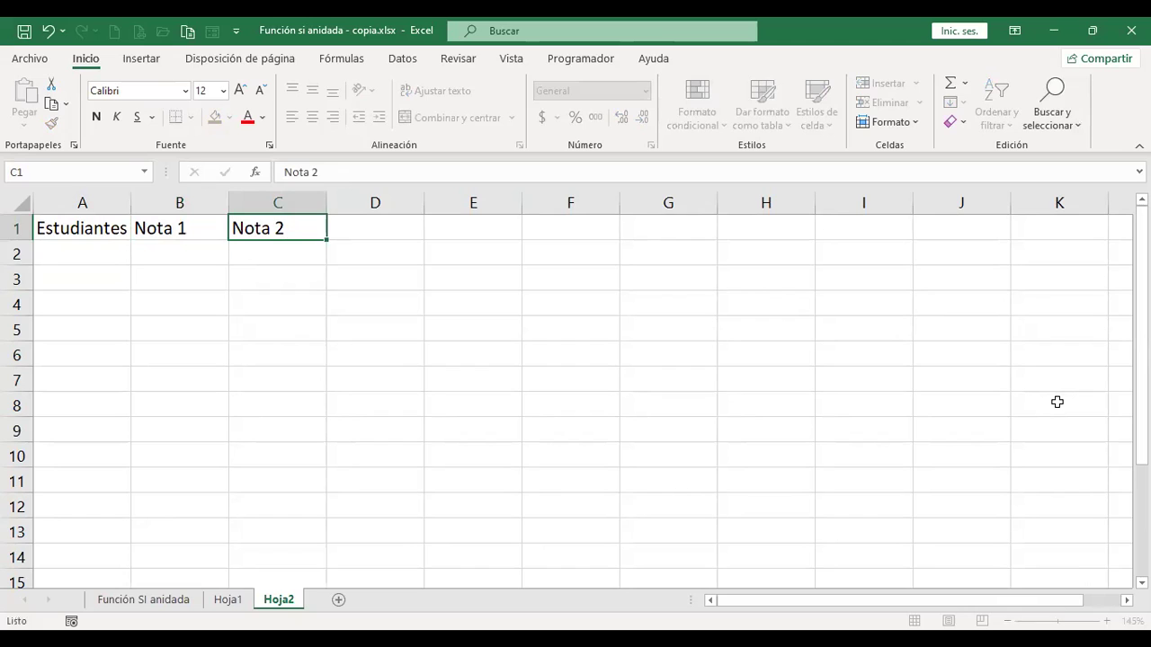
pyautogui.press('Tab')
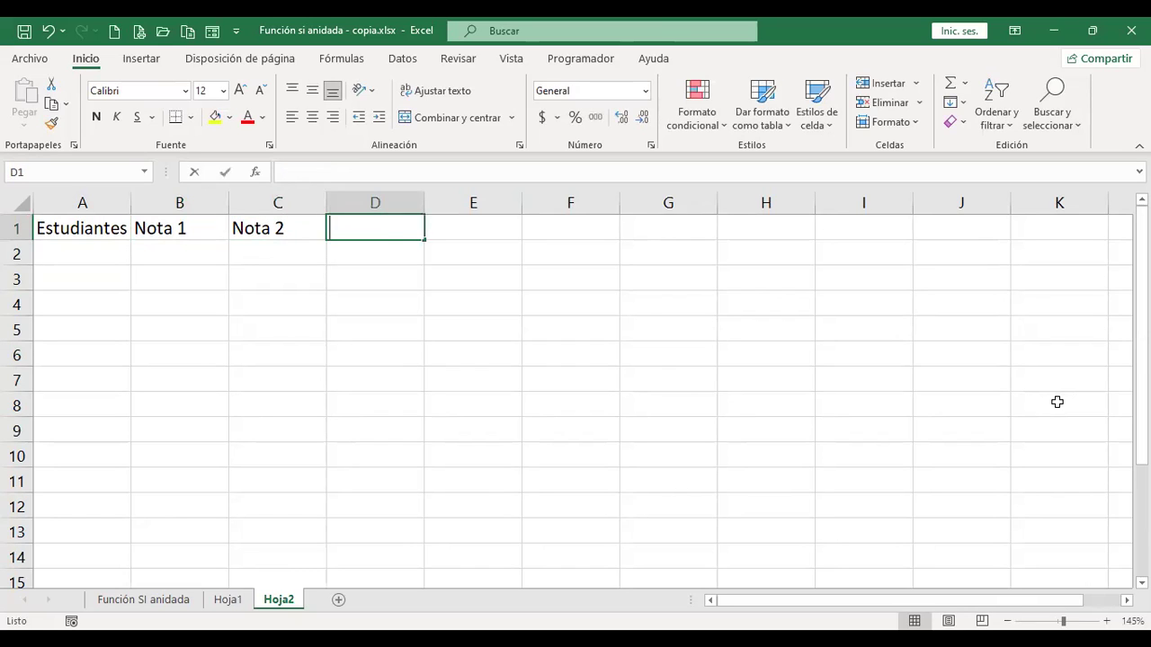
pyautogui.write('Nota 3')
pyautogui.press('Return')
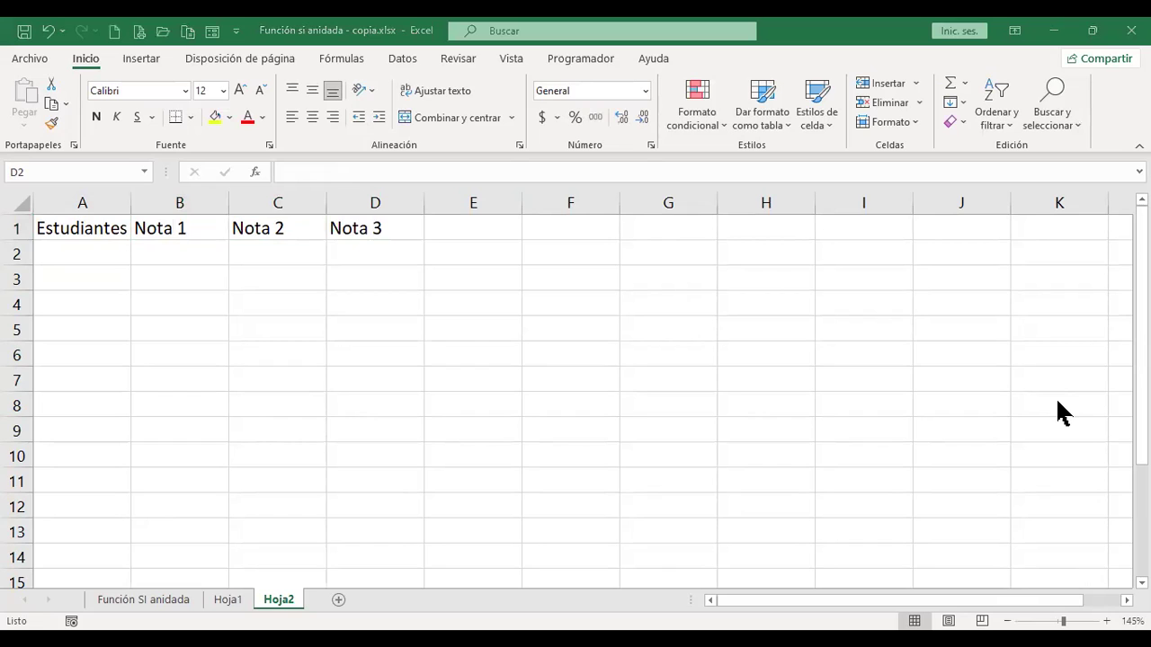
pyautogui.press('Up')
pyautogui.press('Right')
pyautogui.write('Promedio')
pyautogui.press('Return')
pyautogui.press('Left')
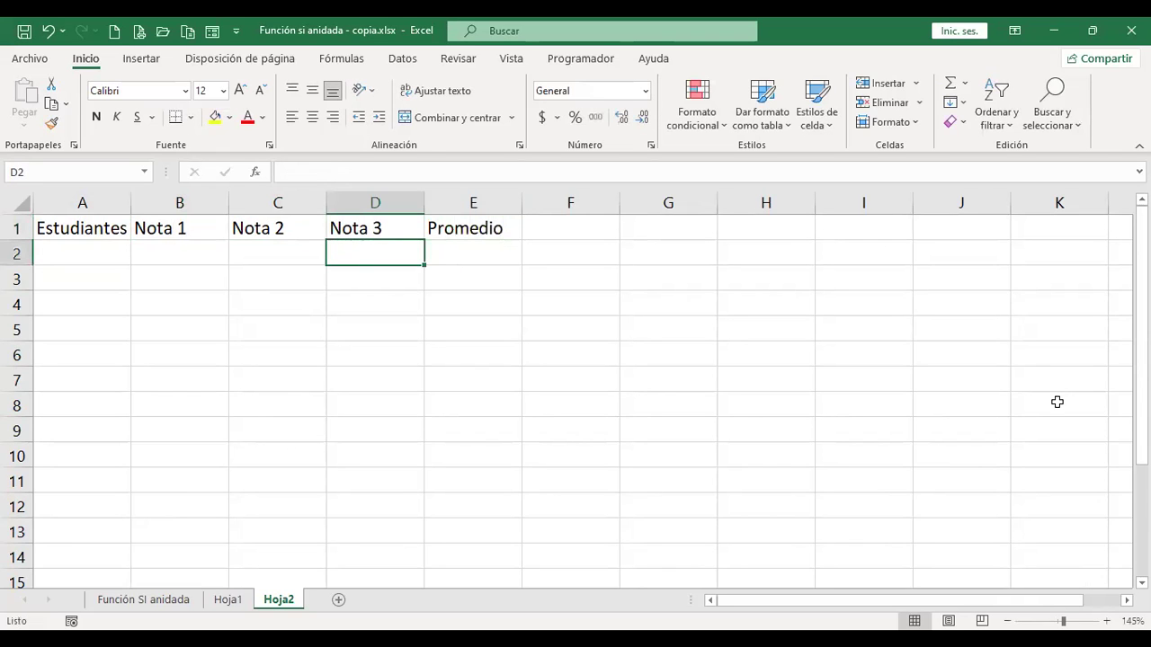
# List the five students' first names under Estudiantes in A2:A6
pyautogui.press('Left')
pyautogui.press('Left')
pyautogui.press('Left')
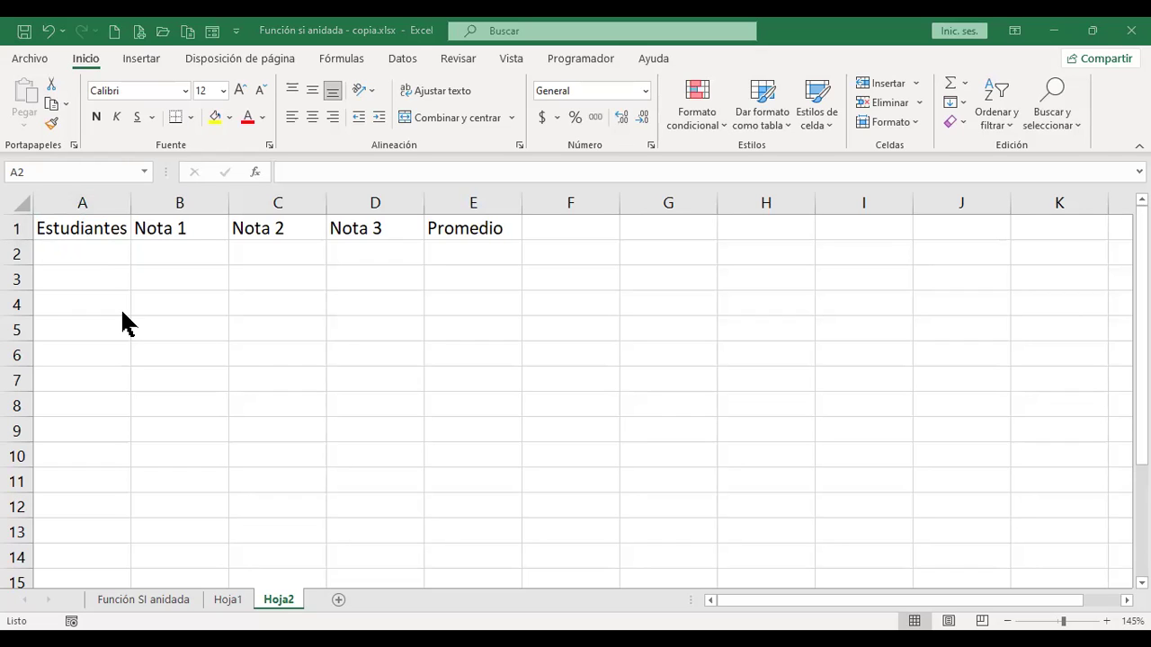
pyautogui.write('Héctor')
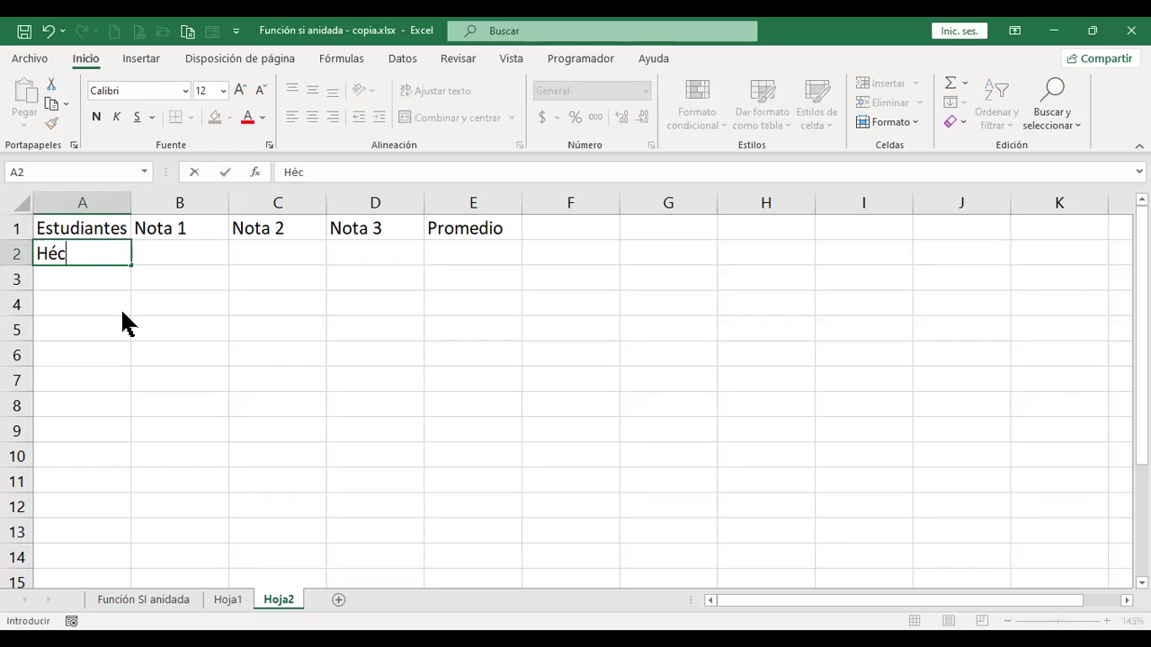
pyautogui.press('Return')
pyautogui.write('Lorena')
pyautogui.press('Return')
pyautogui.write('Marisol')
pyautogui.press('Return')
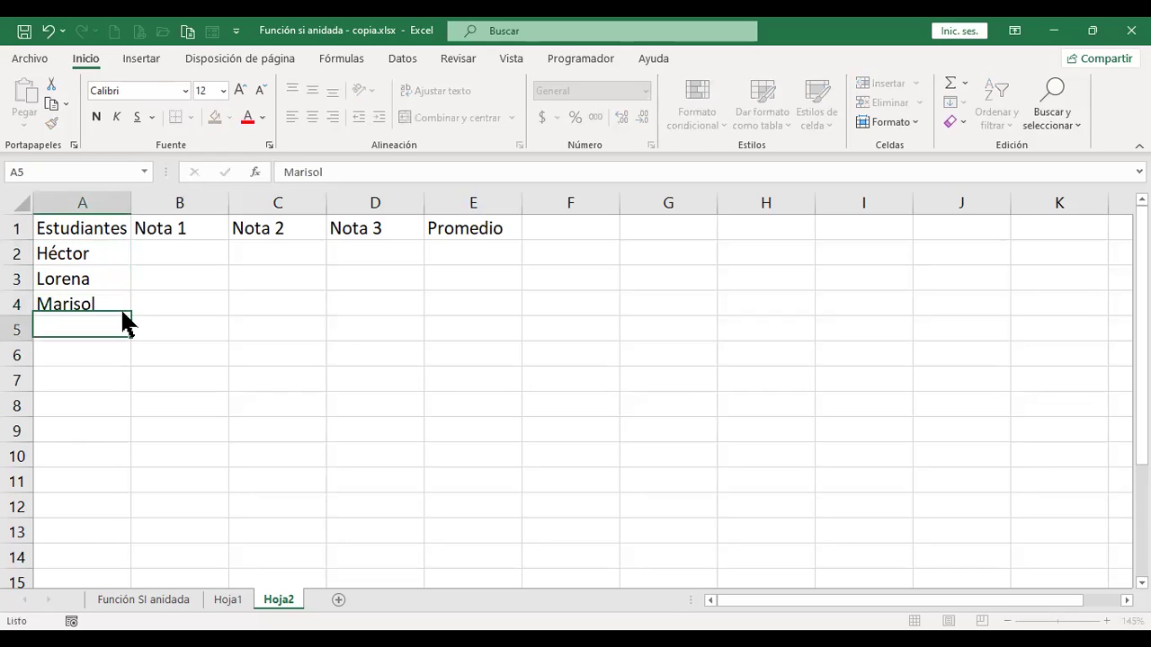
pyautogui.write('Miguel')
pyautogui.press('Return')
pyautogui.write('m´n')
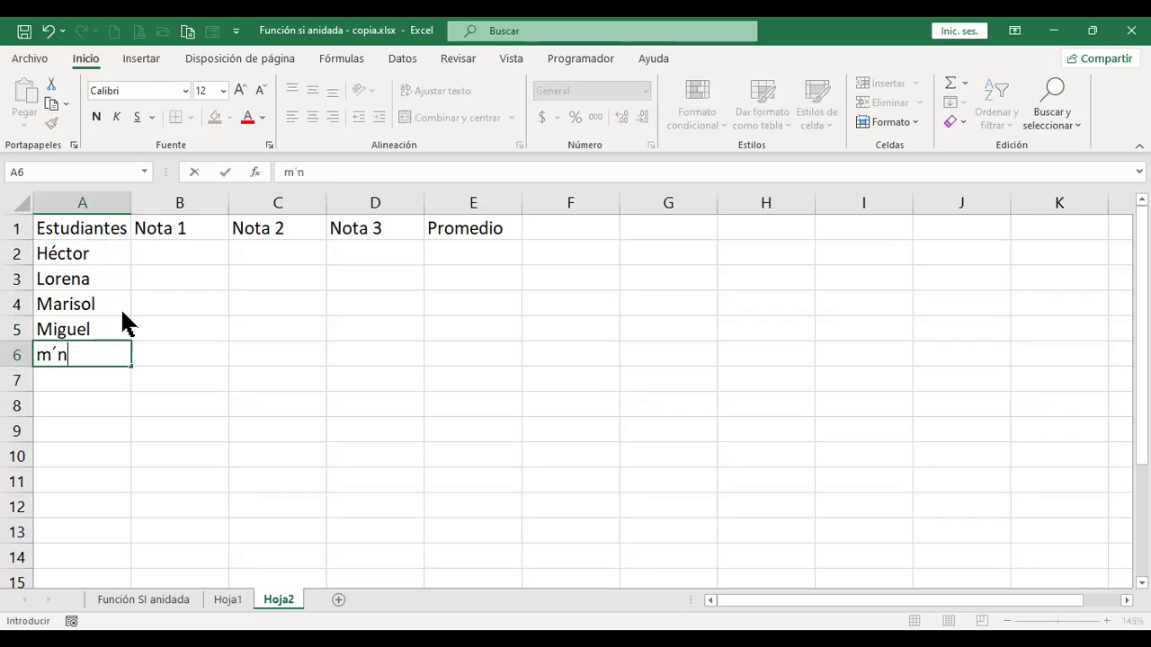
pyautogui.press('BackSpace')
pyautogui.press('BackSpace')
pyautogui.press('BackSpace')
pyautogui.write('Mónica')
pyautogui.press('Return')
pyautogui.press('Up')
pyautogui.press('Right')
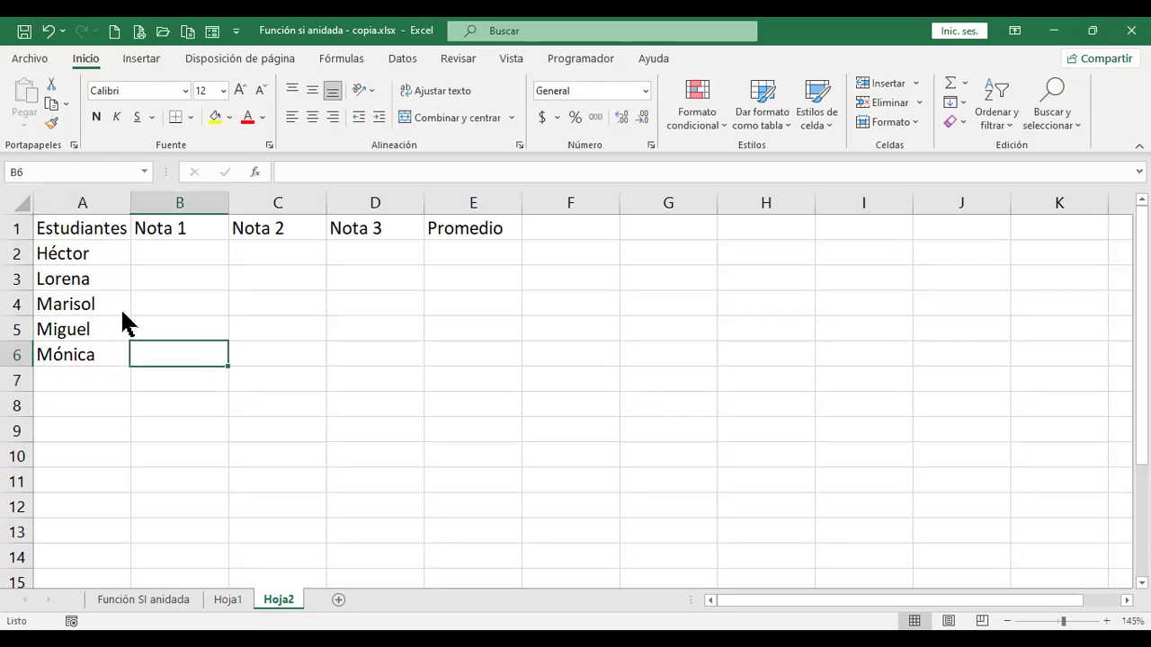
pyautogui.press('Up')
pyautogui.press('Up')
pyautogui.press('Up')
pyautogui.press('Up')
pyautogui.hotkey('shift', 'Right')
pyautogui.hotkey('shift', 'Right')
pyautogui.hotkey('shift', 'Down')
pyautogui.hotkey('shift', 'Down')
pyautogui.hotkey('shift', 'Down')
pyautogui.hotkey('shift', 'Down')
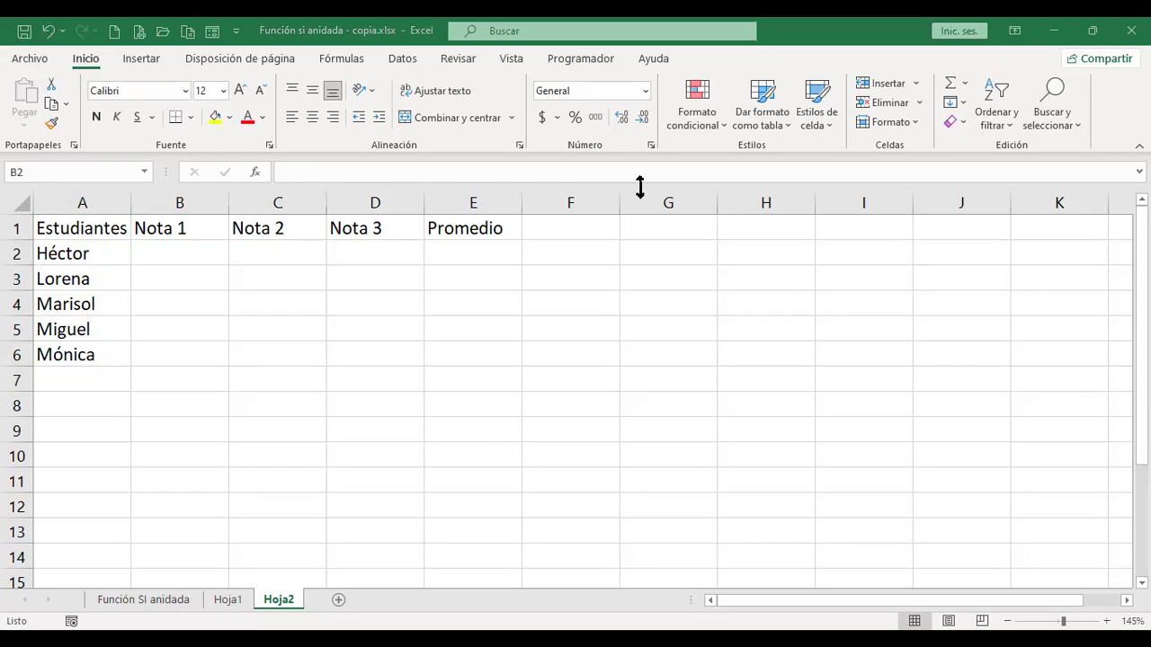
# Enter the formula +ALEATORIO.ENTRE(1;10) in B2 to generate the first student's Nota 1 grade
pyautogui.click(192, 250)
pyautogui.write('+')
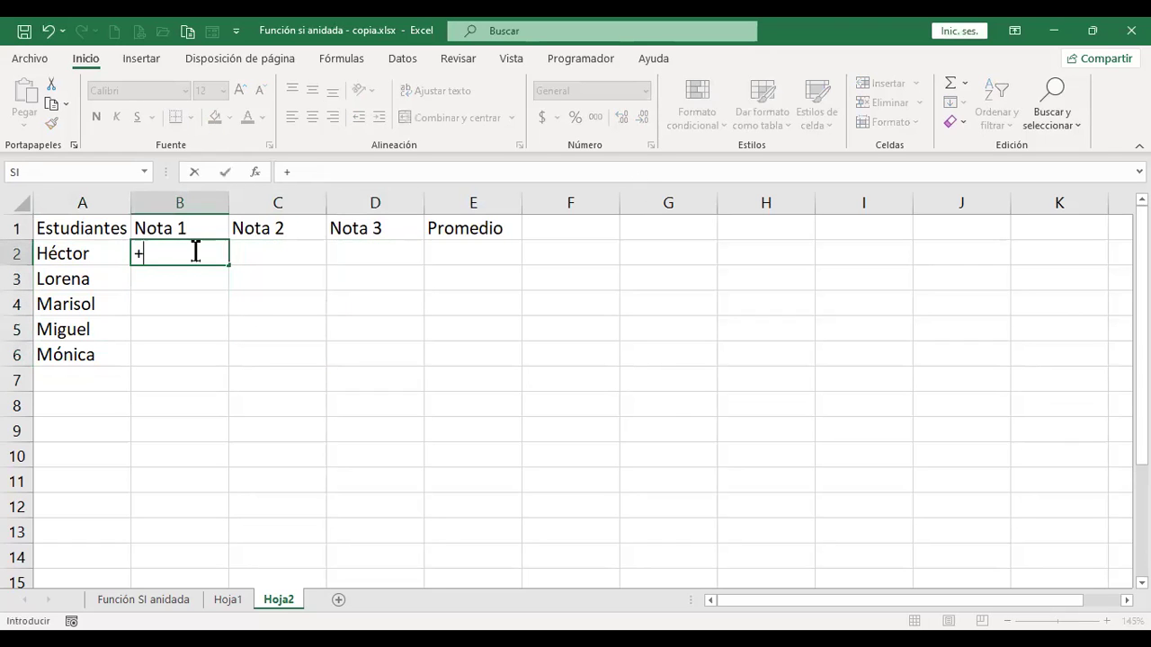
pyautogui.write('alea')
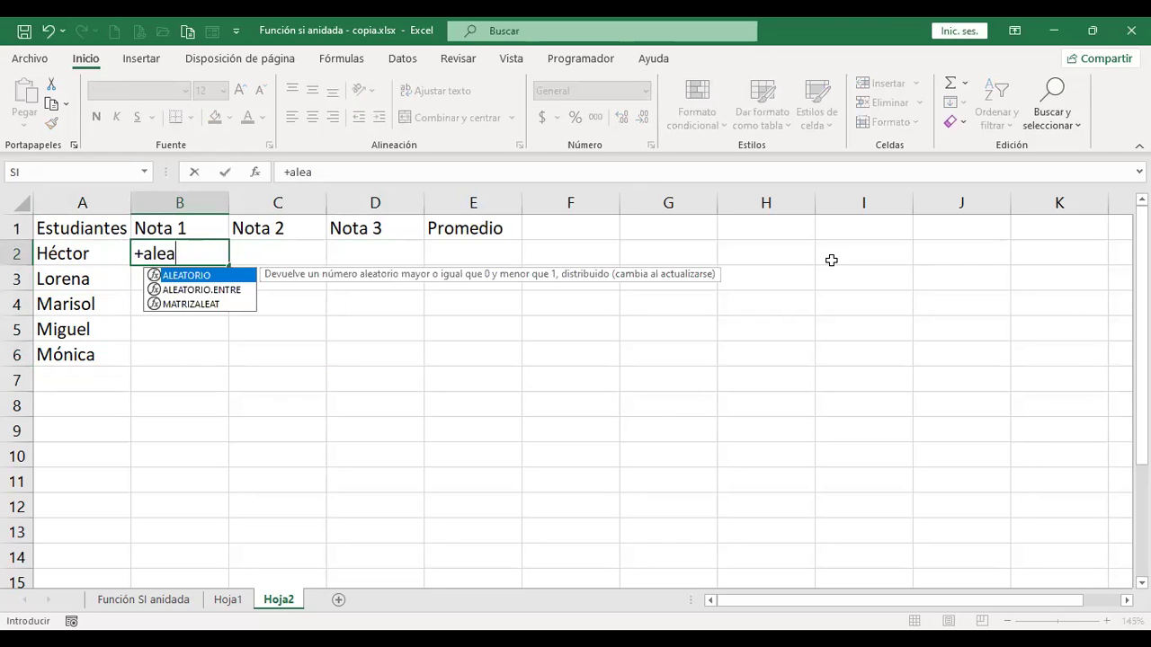
pyautogui.press('Down')
pyautogui.press('Tab')
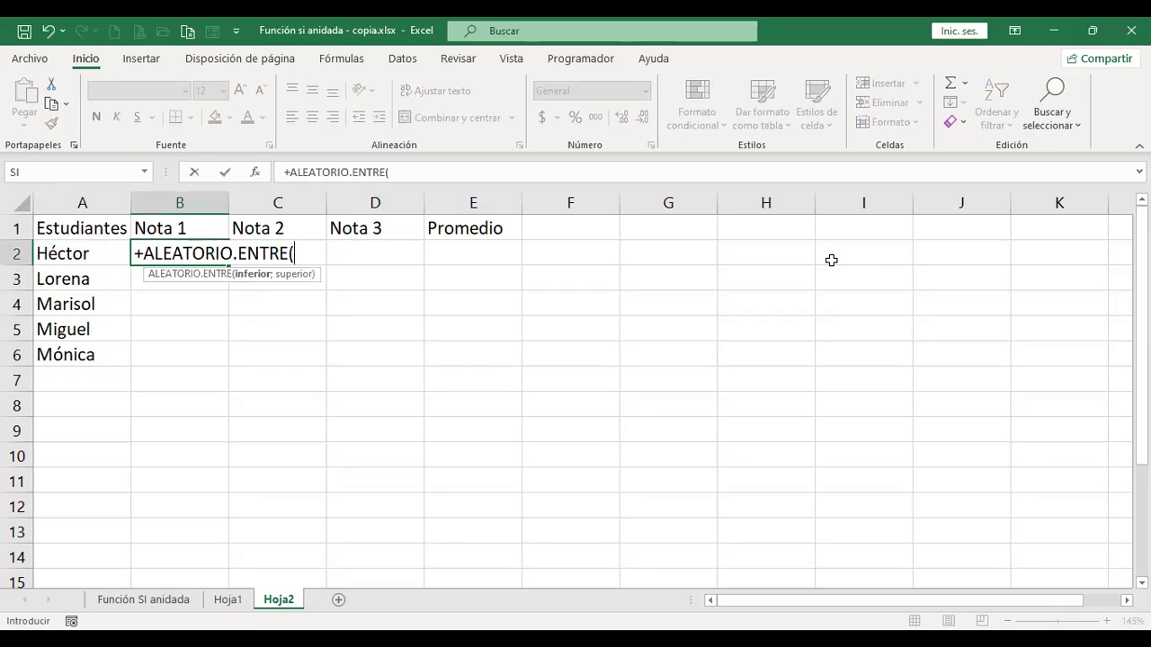
pyautogui.write('1')
pyautogui.write(';10)')
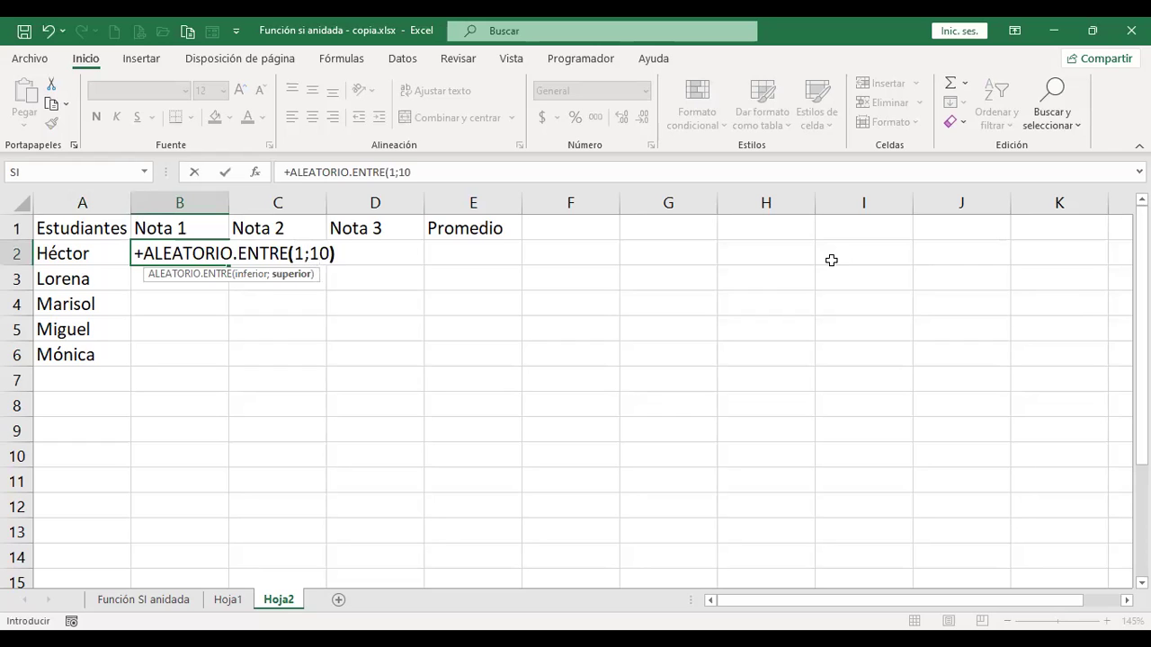
pyautogui.press('Return')
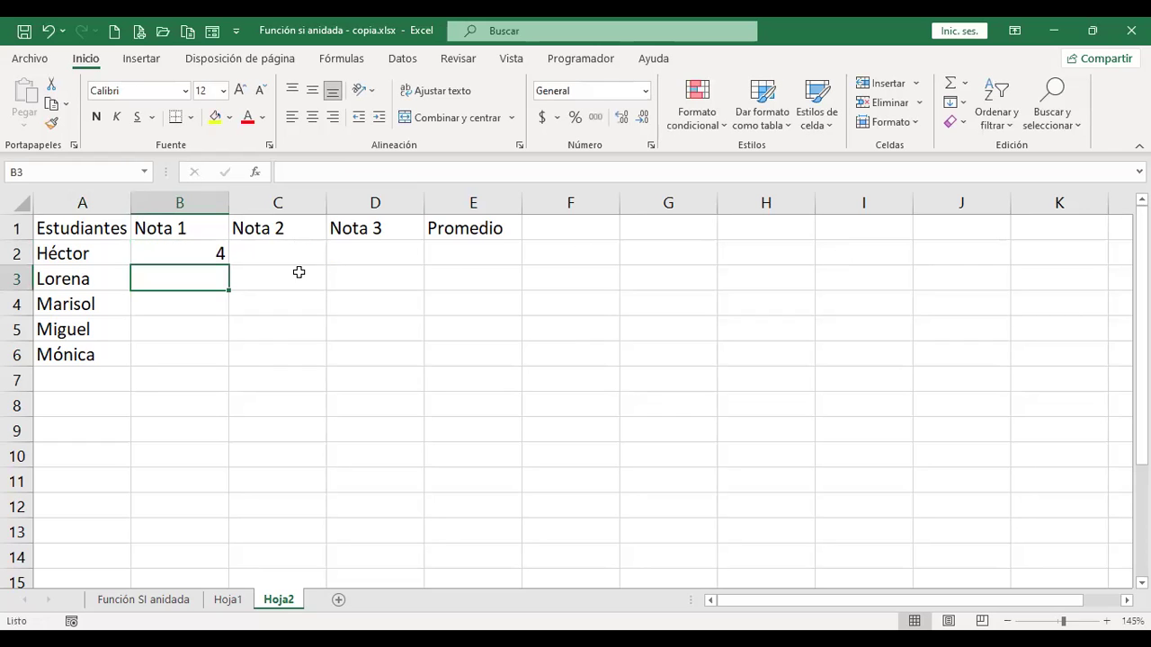
# Fill the random grade formula from B2 across the three grade columns for all students, B2:D6
pyautogui.click(232, 256)
pyautogui.click(218, 259)
pyautogui.moveTo(228, 266); pyautogui.dragTo(425, 360)
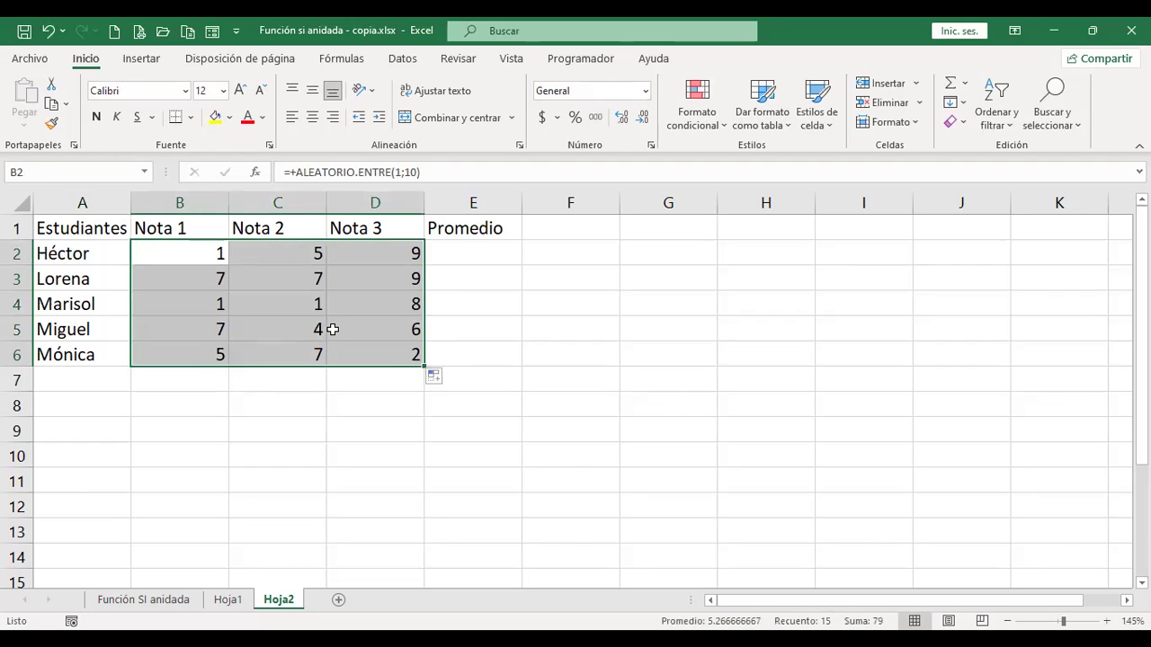
# Replace the random formulas in B2:D6 with fixed values by copying the range and pasting it in place as values
pyautogui.hotkey('ctrl', 'c')
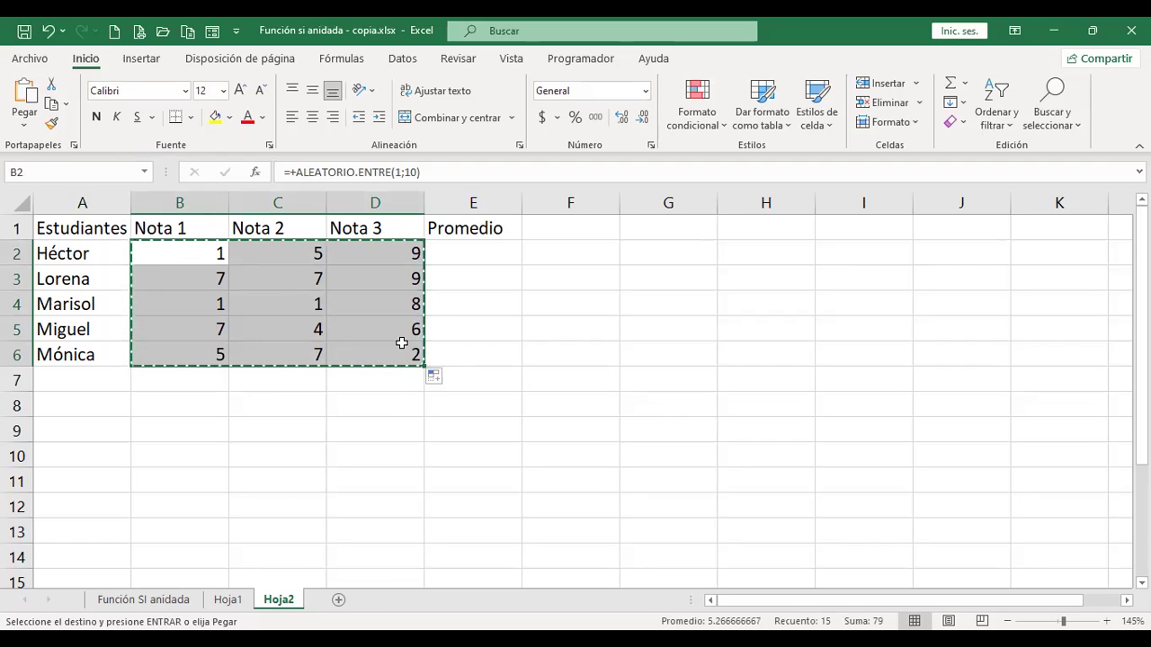
pyautogui.rightClick(428, 254)
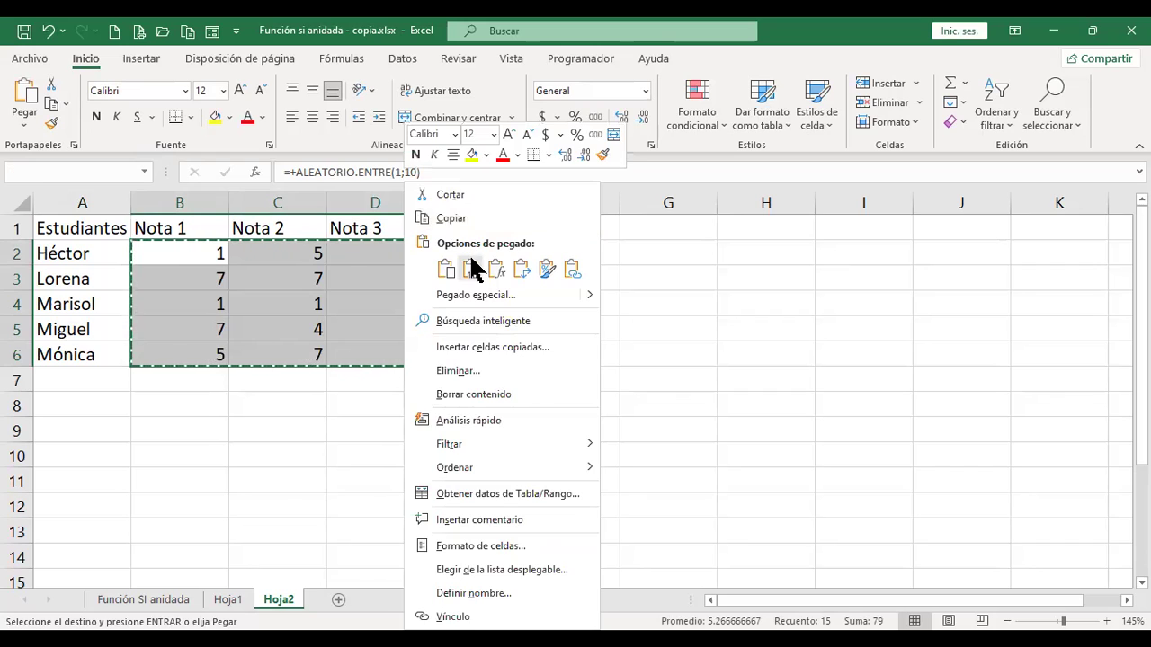
pyautogui.click(470, 270)
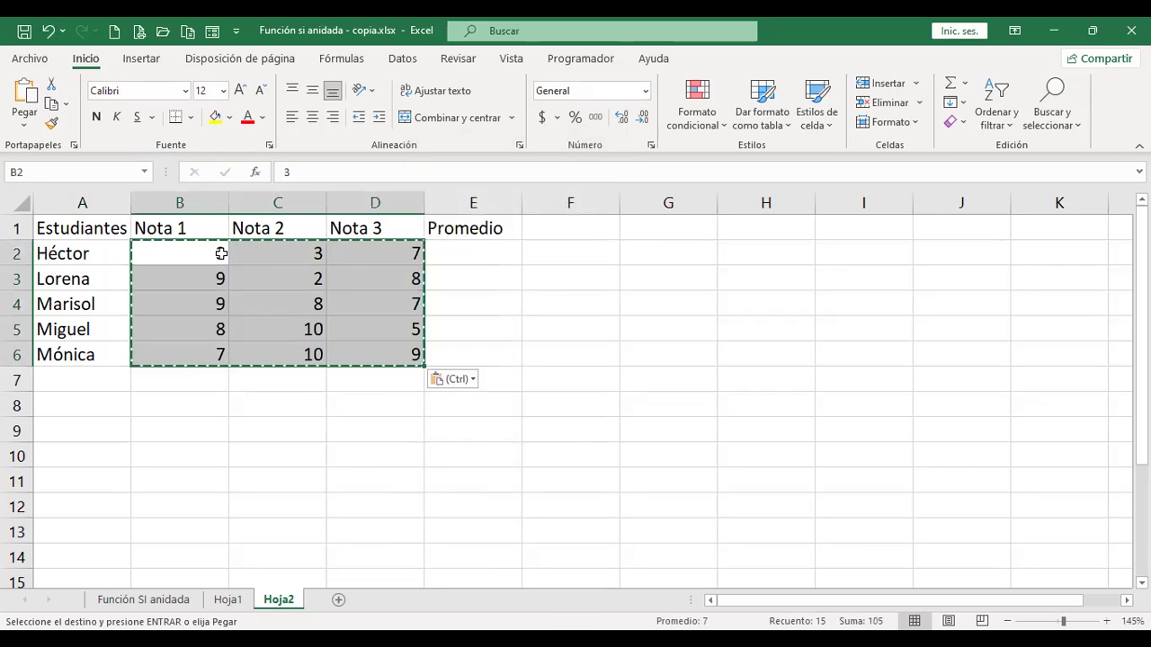
pyautogui.click(218, 254)
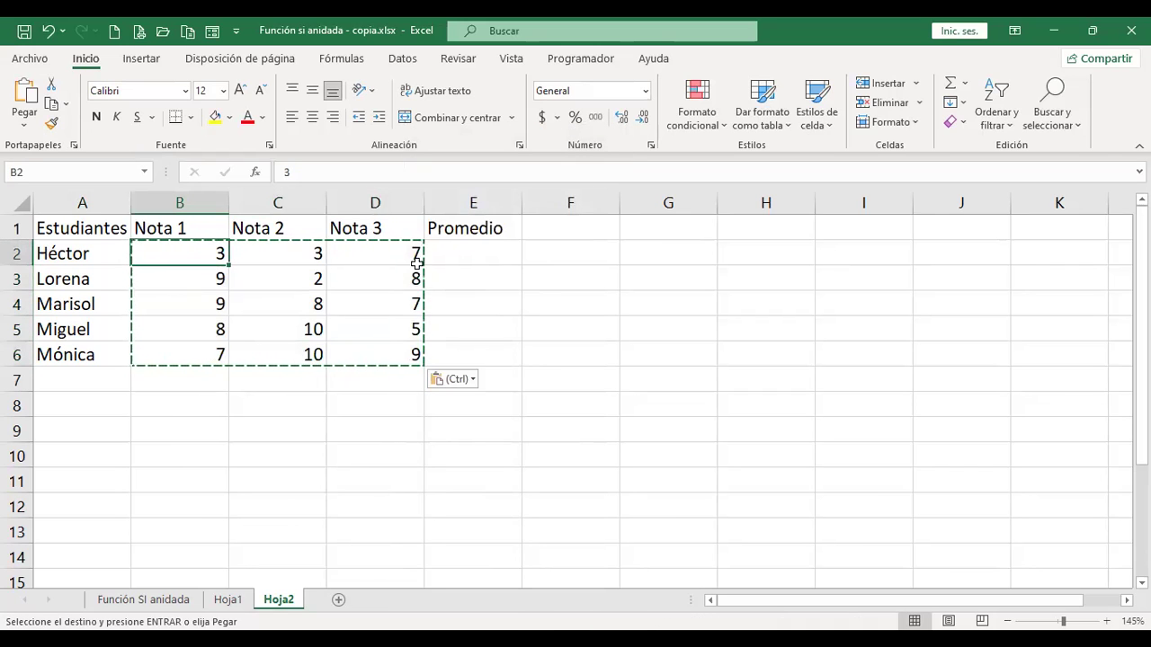
# Calculate the first student's average in E2 with the formula +PROMEDIO(B2:D2)
pyautogui.click(486, 256)
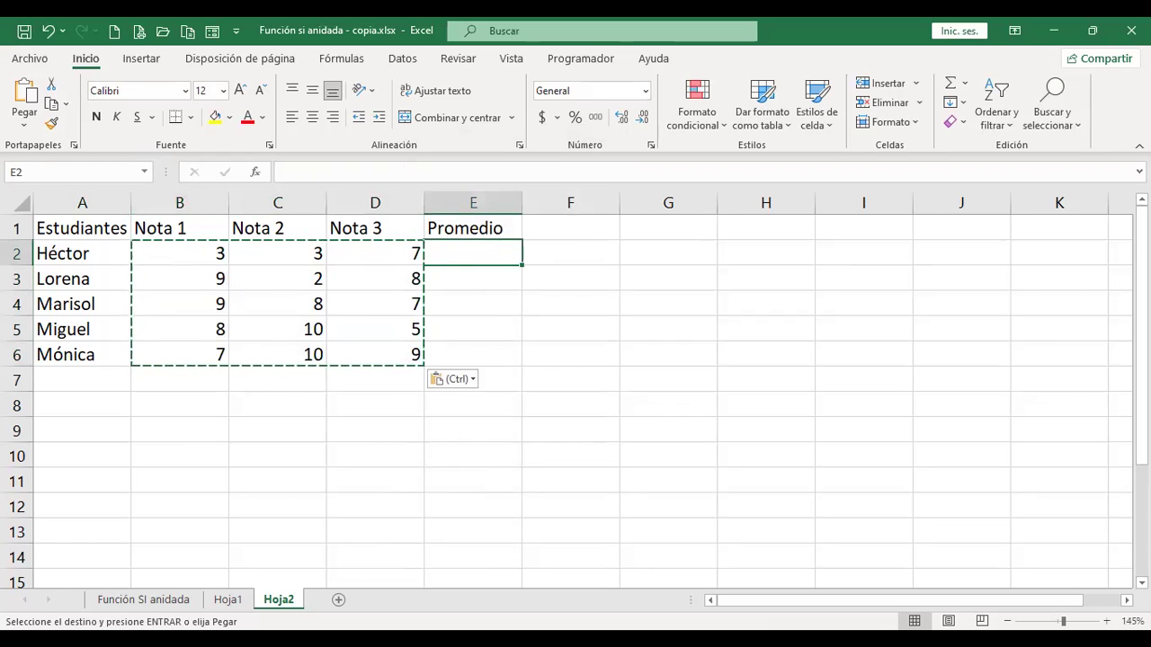
pyautogui.write('+')
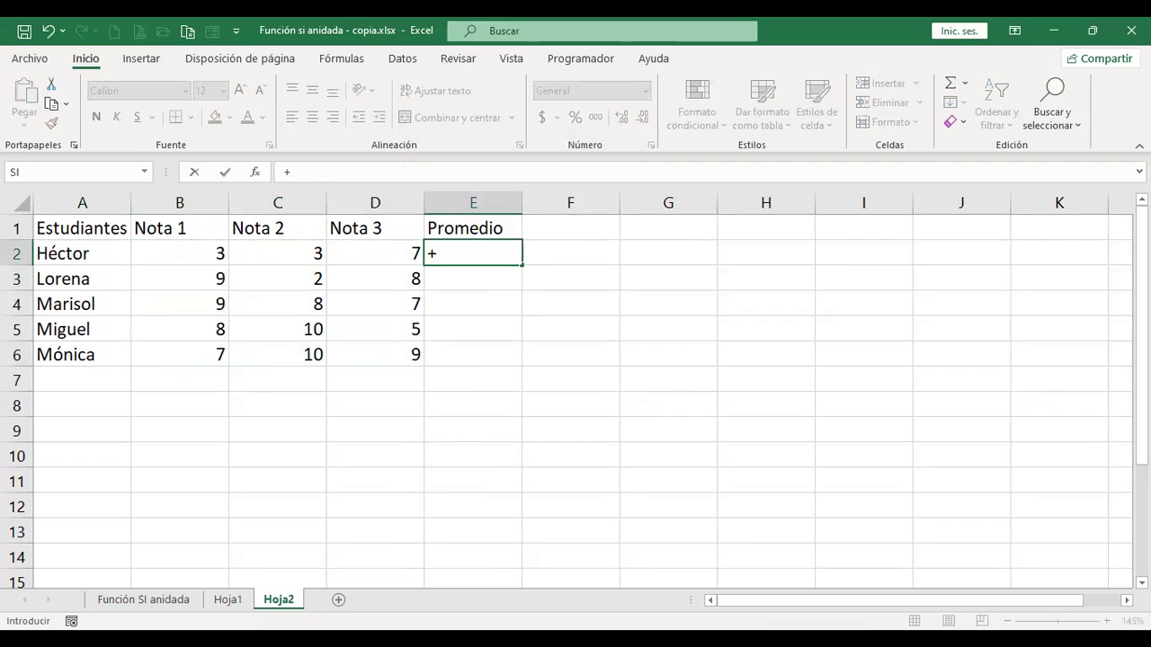
pyautogui.write('prome')
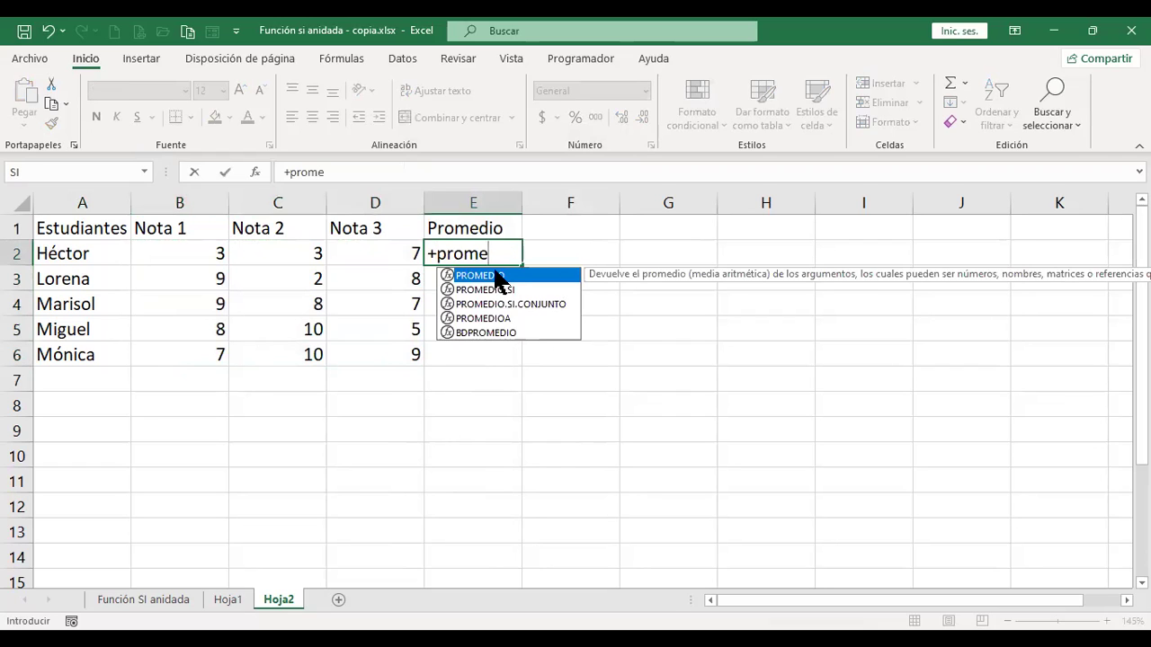
pyautogui.press('Tab')
pyautogui.moveTo(179, 255); pyautogui.dragTo(375, 254)
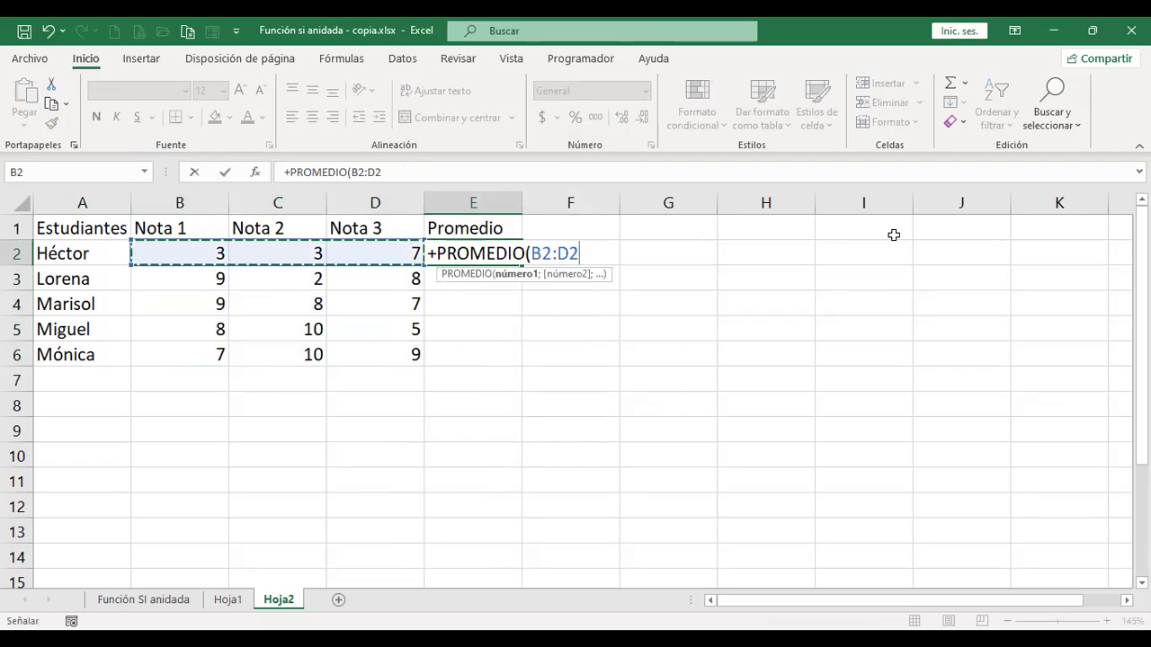
pyautogui.hotkey('ctrl', 'Return')
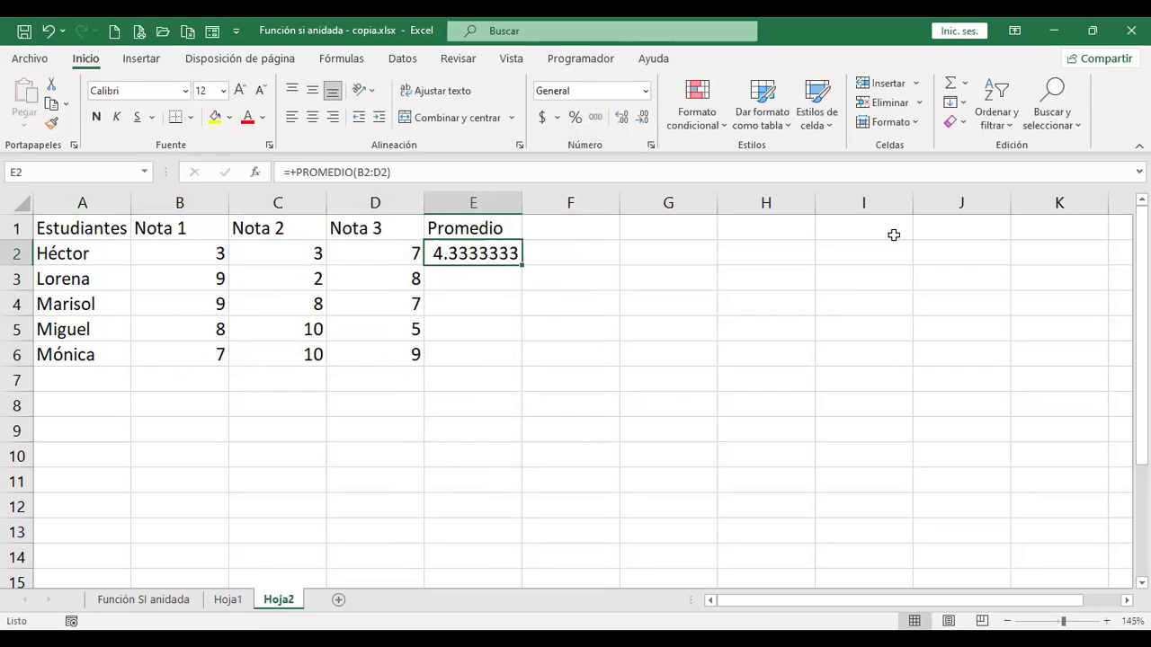
# Reduce the displayed decimals of the average in E2 to one
pyautogui.click(641, 115)
pyautogui.click(641, 115)
pyautogui.click(641, 115)
pyautogui.click(641, 115)
pyautogui.click(641, 115)
pyautogui.click(641, 115)
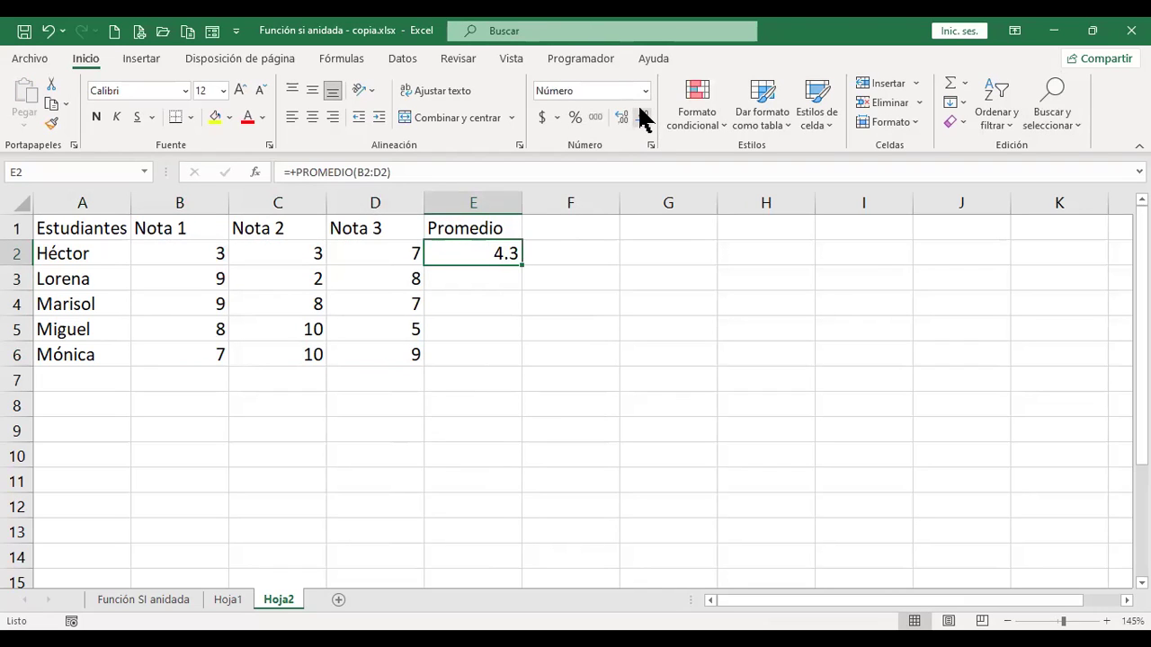
# Copy the average formula from E2 to the remaining students in E3:E6
pyautogui.hotkey('ctrl', 'c')
pyautogui.press('Down')
pyautogui.hotkey('shift', 'Down')
pyautogui.hotkey('shift', 'Down')
pyautogui.hotkey('shift', 'Down')
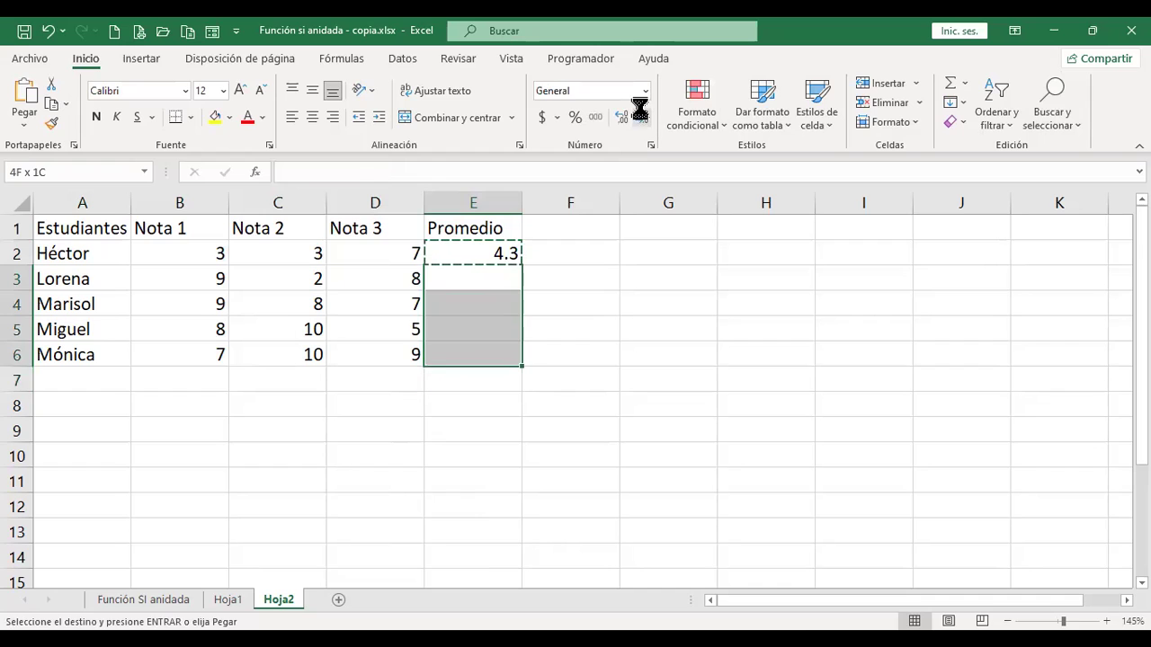
pyautogui.press('Return')
# Add the header Estado in F1, beside Promedio
pyautogui.press('Up')
pyautogui.press('Right')
pyautogui.press('Up')
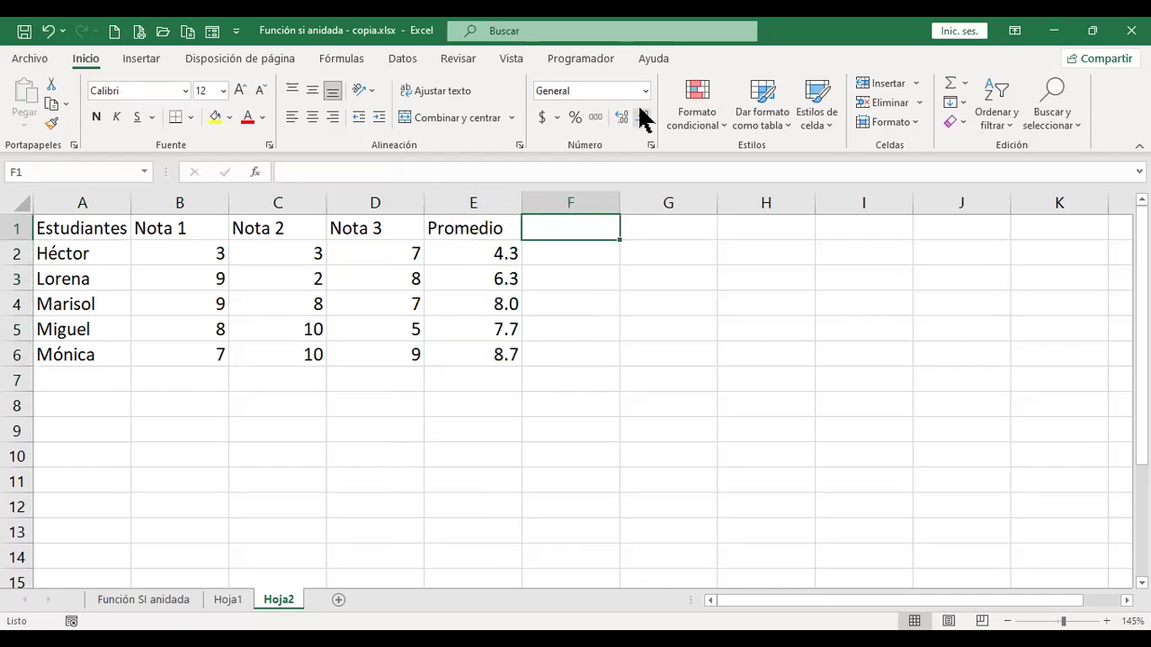
pyautogui.write('Estado')
pyautogui.press('Return')
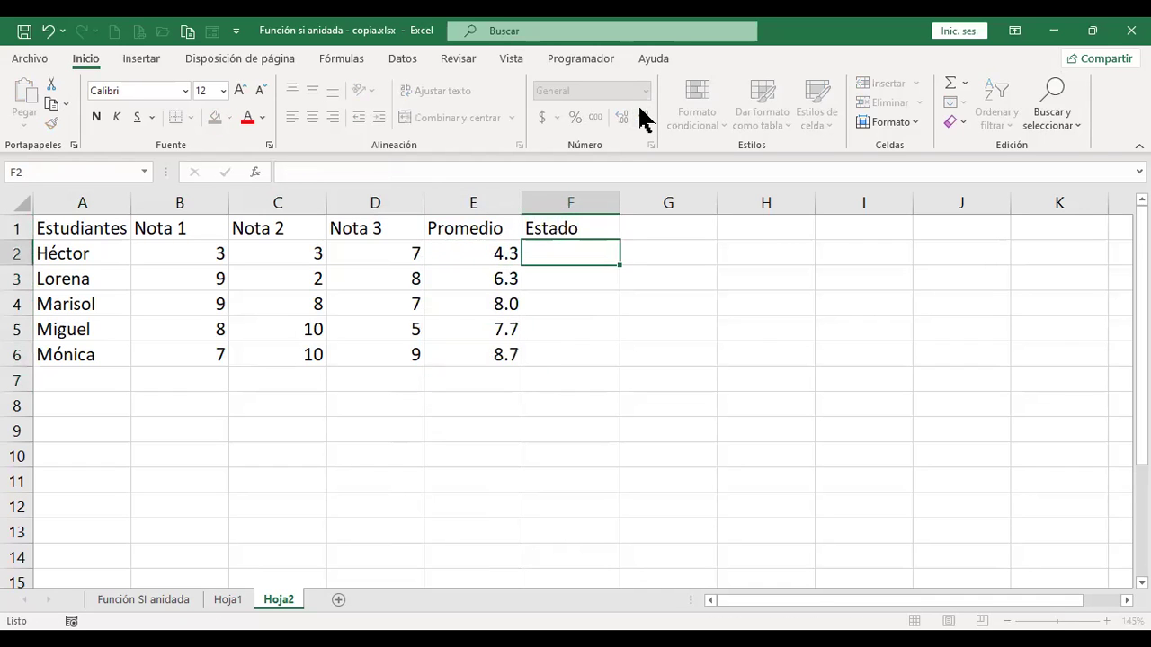
pyautogui.press('Up')
pyautogui.press('Down')
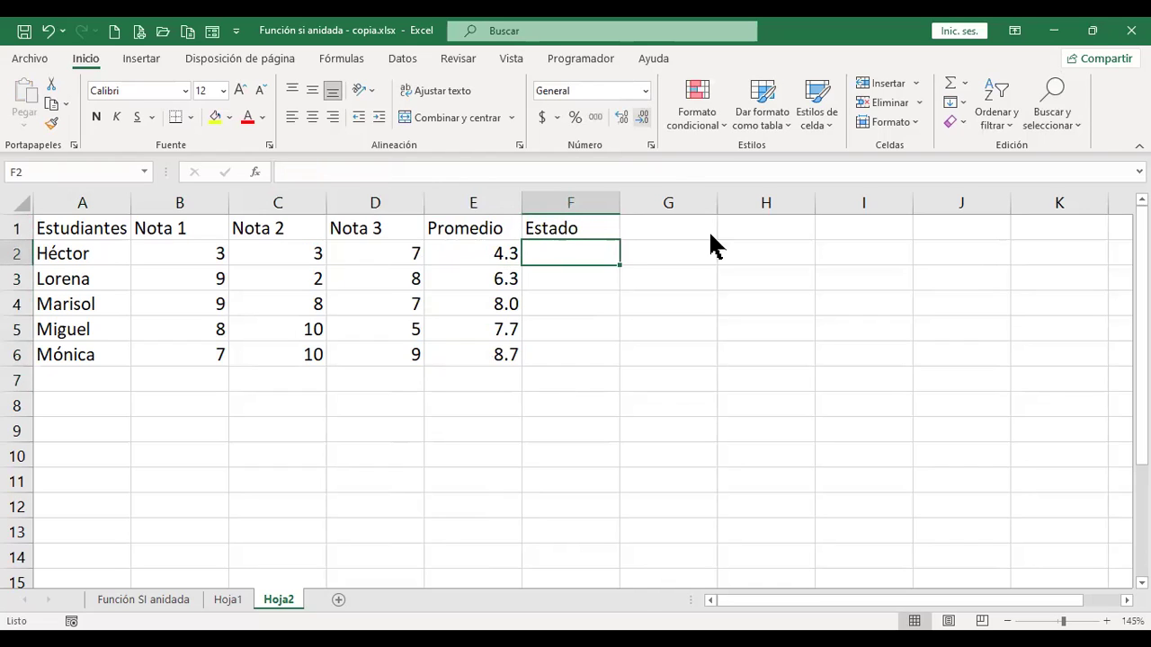
# List the letter grades A, B, C, D and F in B9:B13 below the students table
pyautogui.click(169, 427)
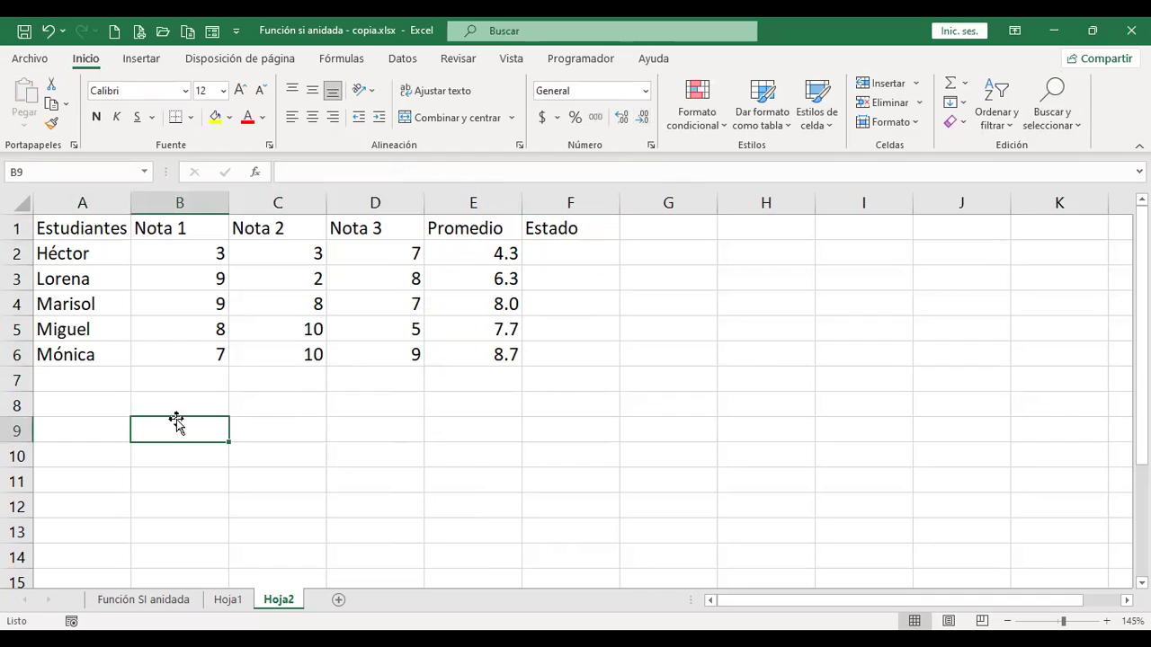
pyautogui.write('A')
pyautogui.press('Return')
pyautogui.write('B')
pyautogui.press('Return')
pyautogui.write('C')
pyautogui.press('Return')
pyautogui.write('D')
pyautogui.press('Return')
pyautogui.write('F')
pyautogui.press('Return')
pyautogui.press('Up')
pyautogui.press('Up')
pyautogui.press('Up')
pyautogui.press('Up')
pyautogui.press('Up')
pyautogui.press('Right')
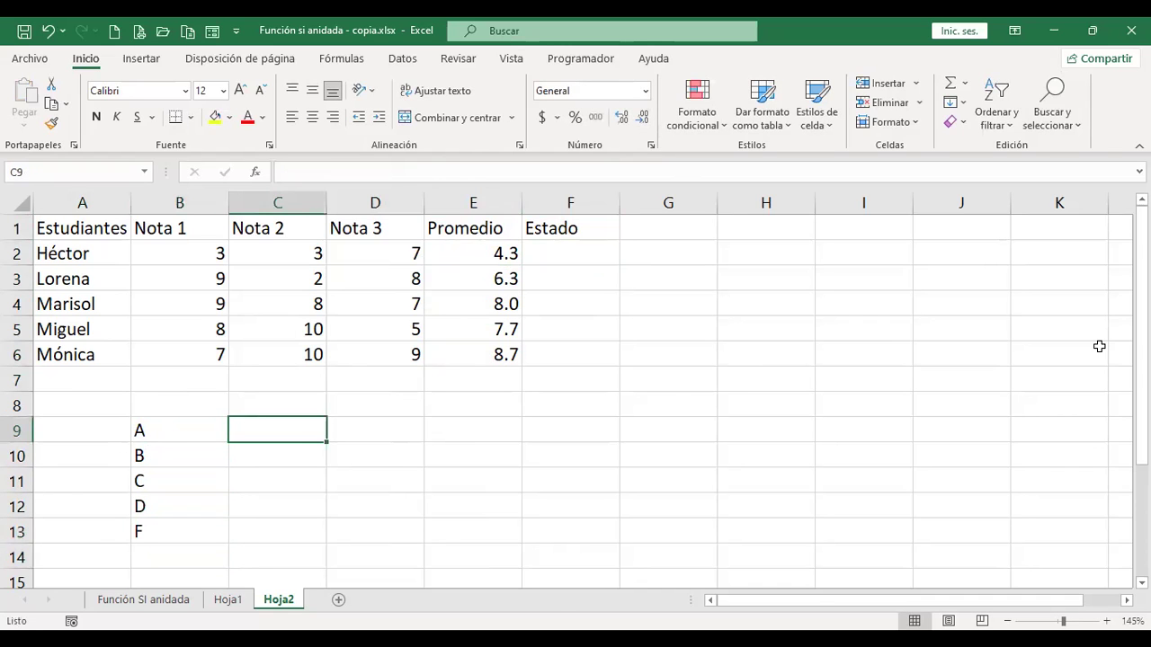
# Try to enter the range 9-10 directly in C9 and set the cell's number format to General
pyautogui.write('9-10')
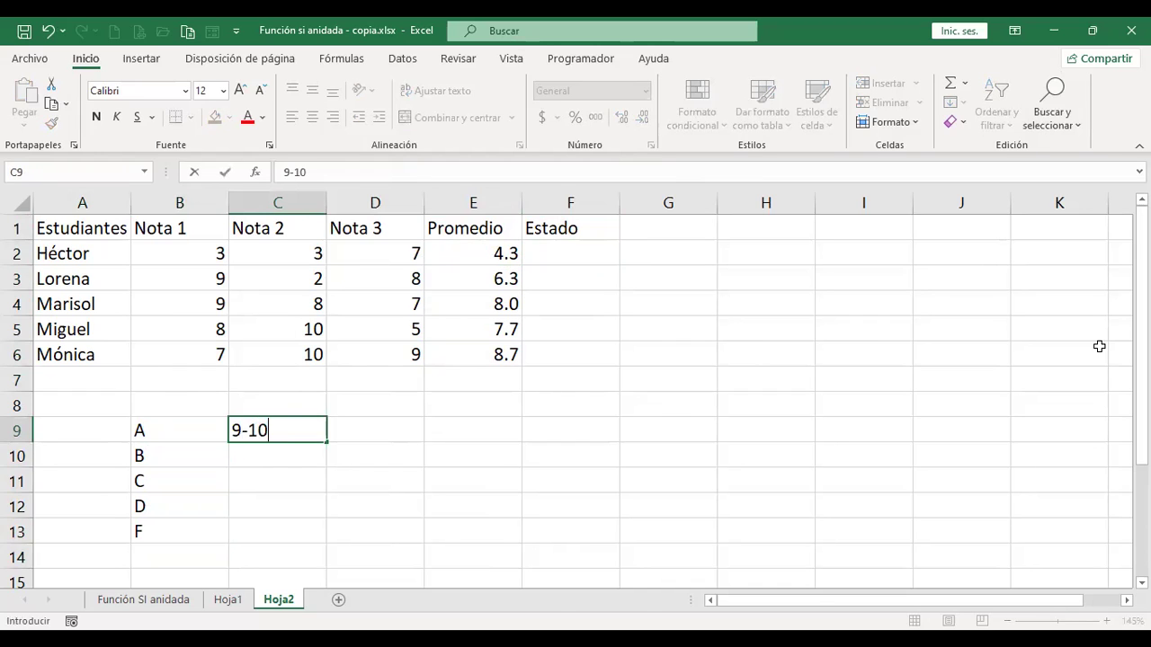
pyautogui.press('Return')
pyautogui.press('Up')
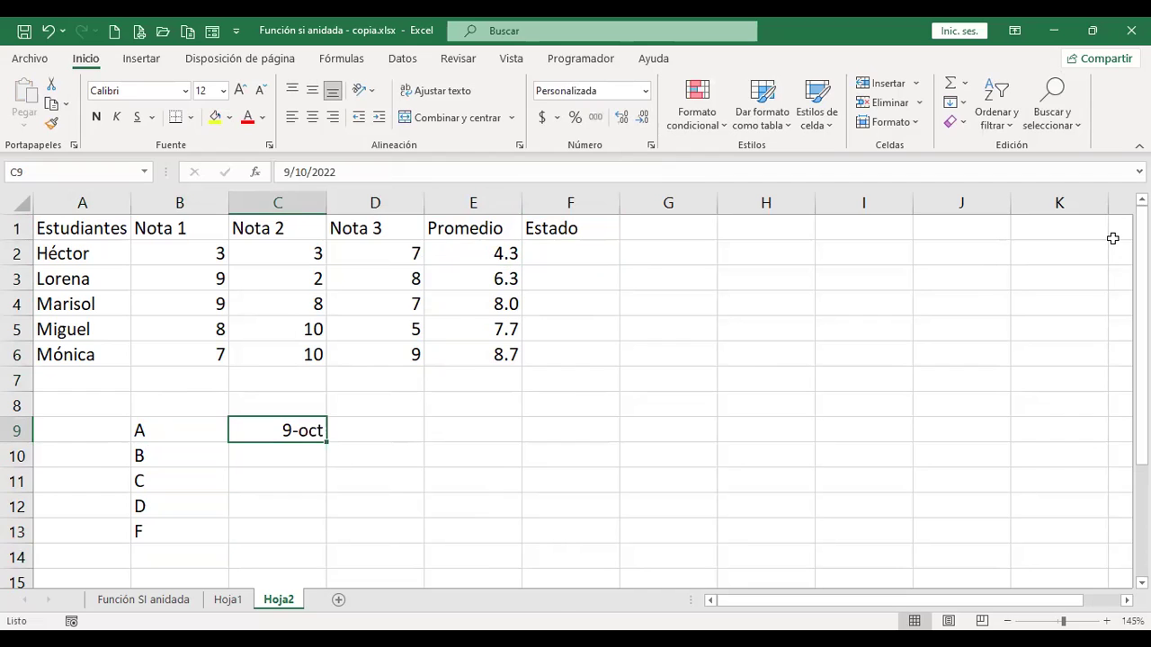
pyautogui.click(645, 91)
pyautogui.click(642, 125)
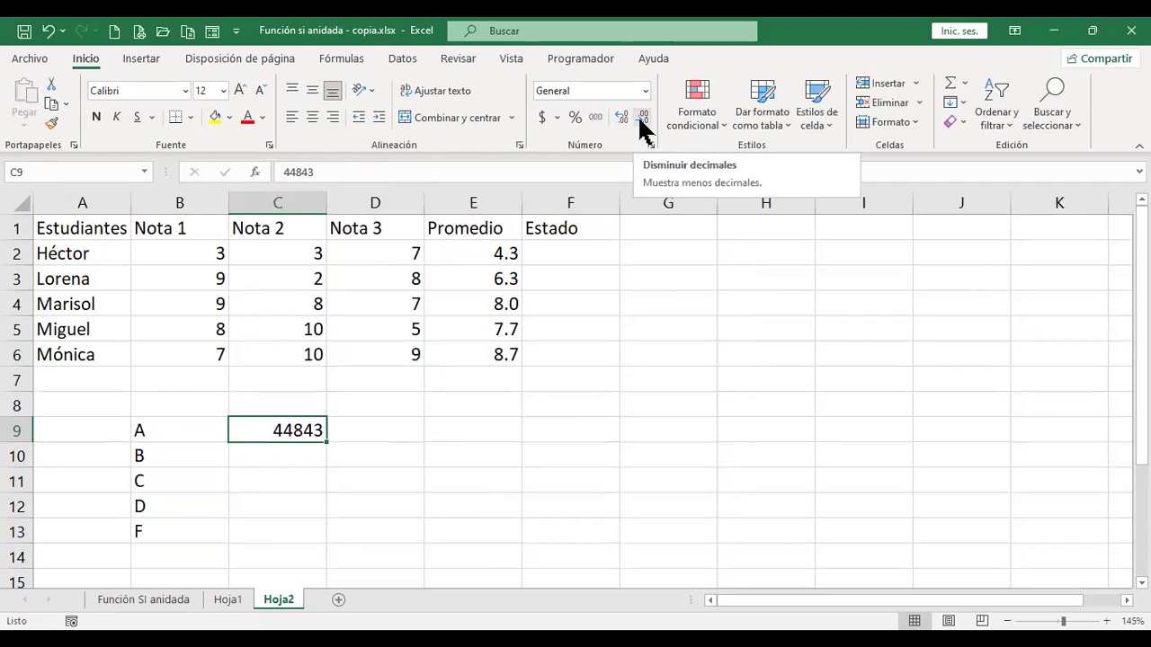
# Enter the range 9-10 as text in C9, beside letter grade A
pyautogui.write("'")
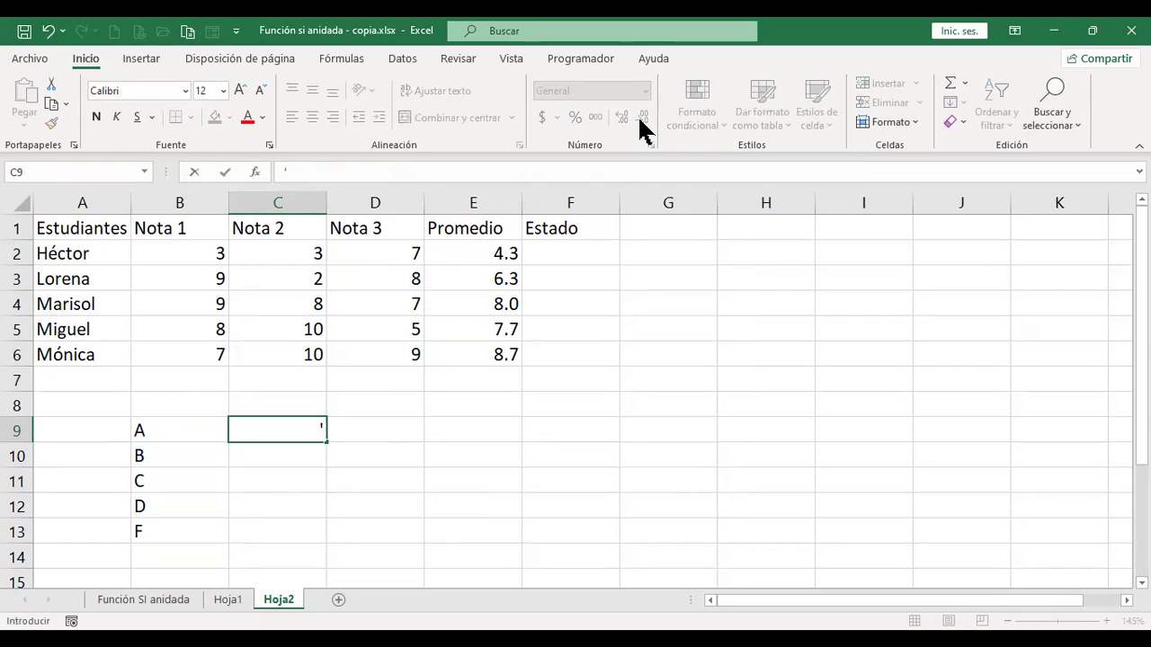
pyautogui.write('9-10')
pyautogui.press('Return')
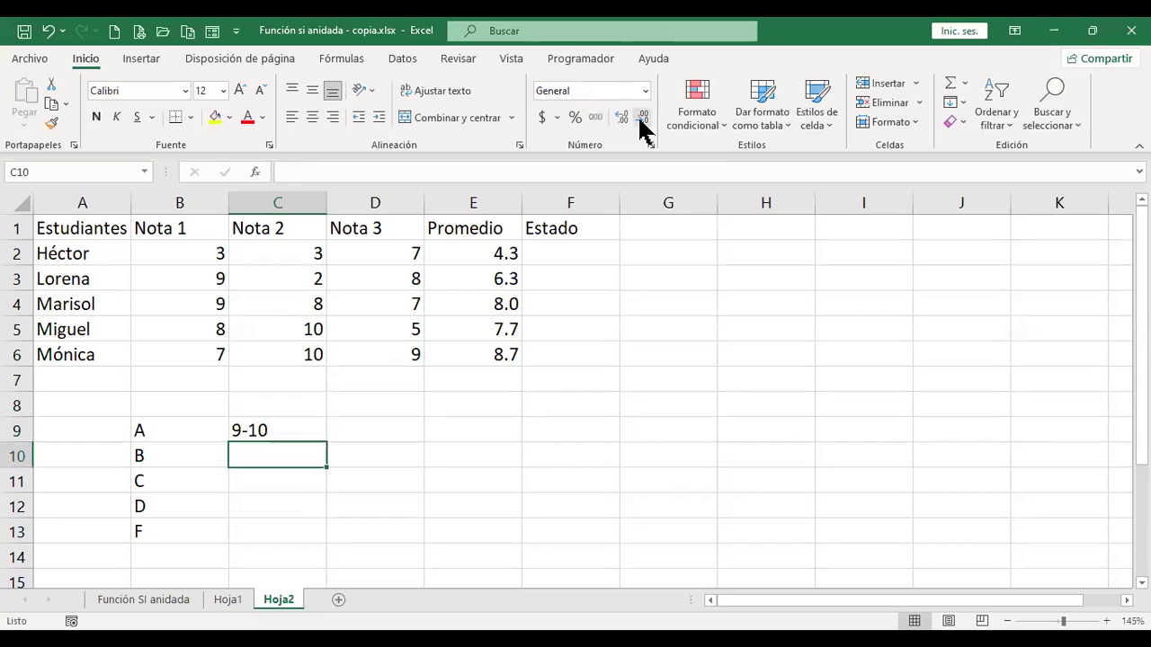
pyautogui.press('Up')
pyautogui.hotkey('ctrl', 'c')
pyautogui.hotkey('shift', 'Down')
pyautogui.hotkey('shift', 'Up')
pyautogui.press('Down')
pyautogui.press('Escape')
# Enter the ranges 7-8, 5-6 and 3-4 as text in C10:C12, beside grades B, C and D
pyautogui.write("'")
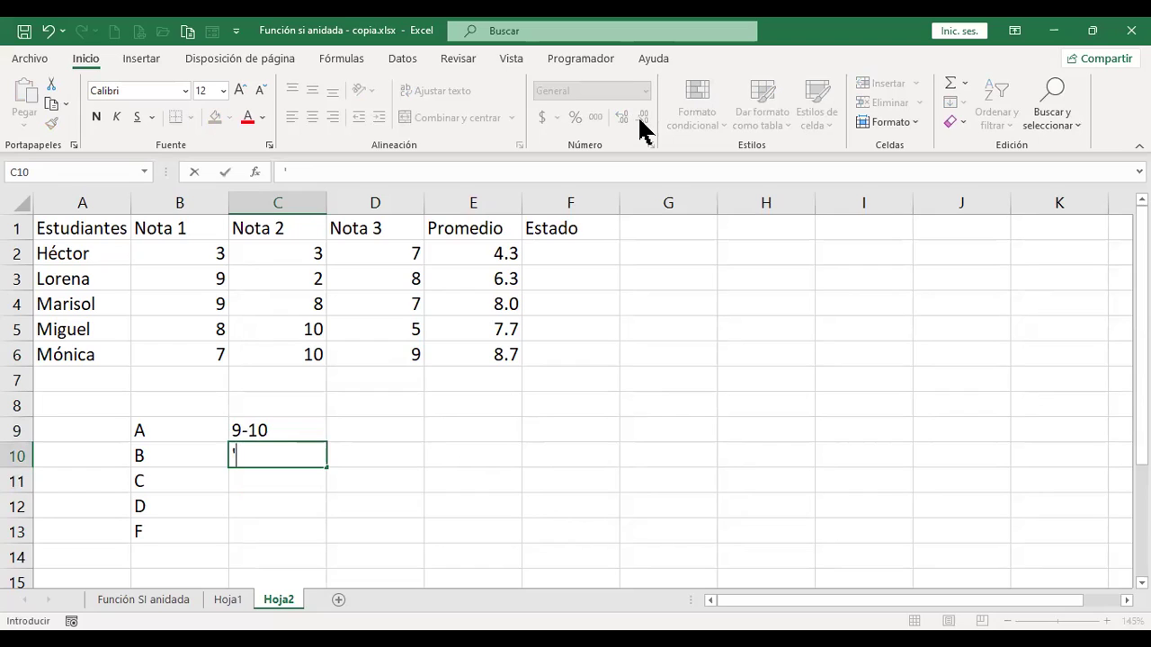
pyautogui.write('7-8')
pyautogui.press('Return')
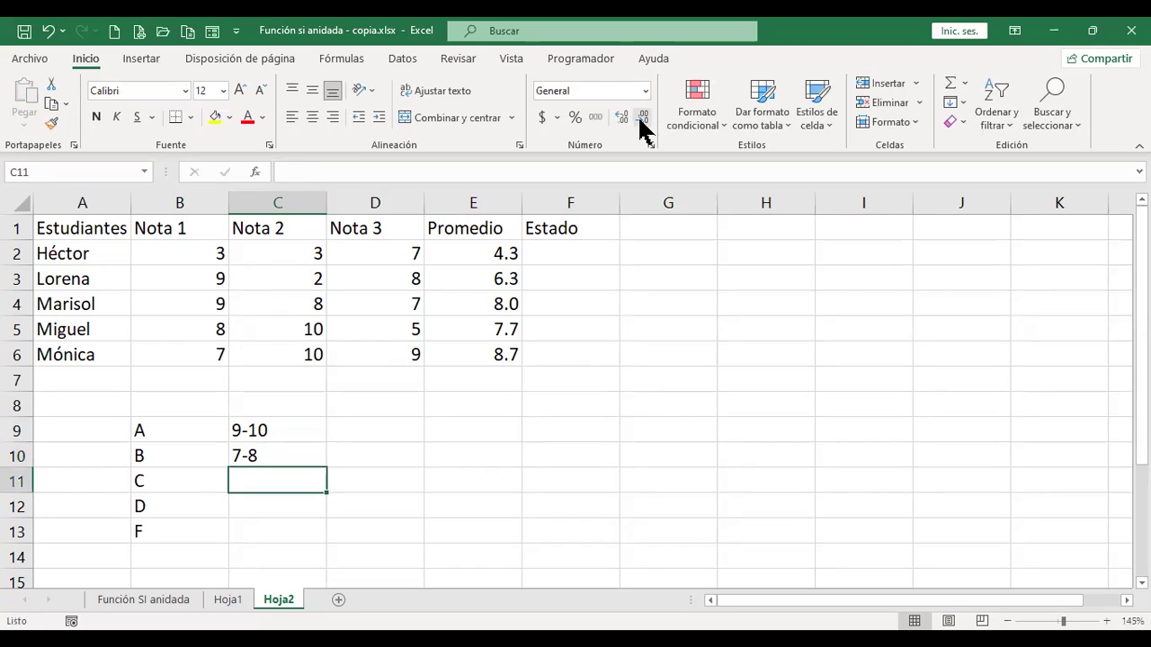
pyautogui.write("'")
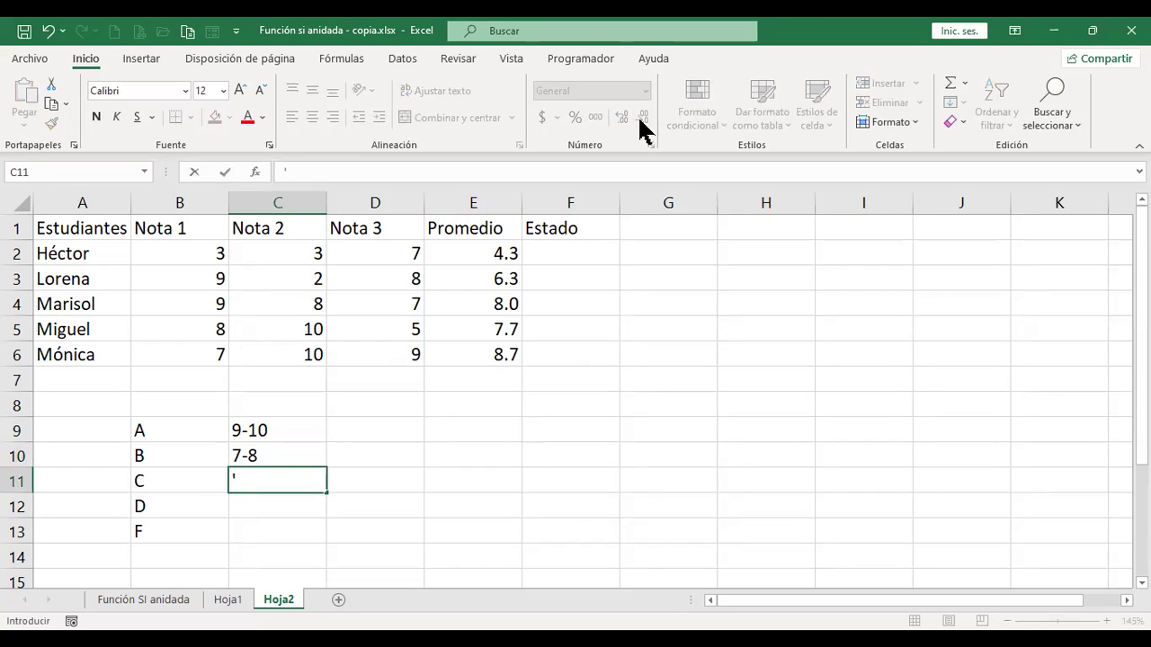
pyautogui.write('5-6')
pyautogui.press('Return')
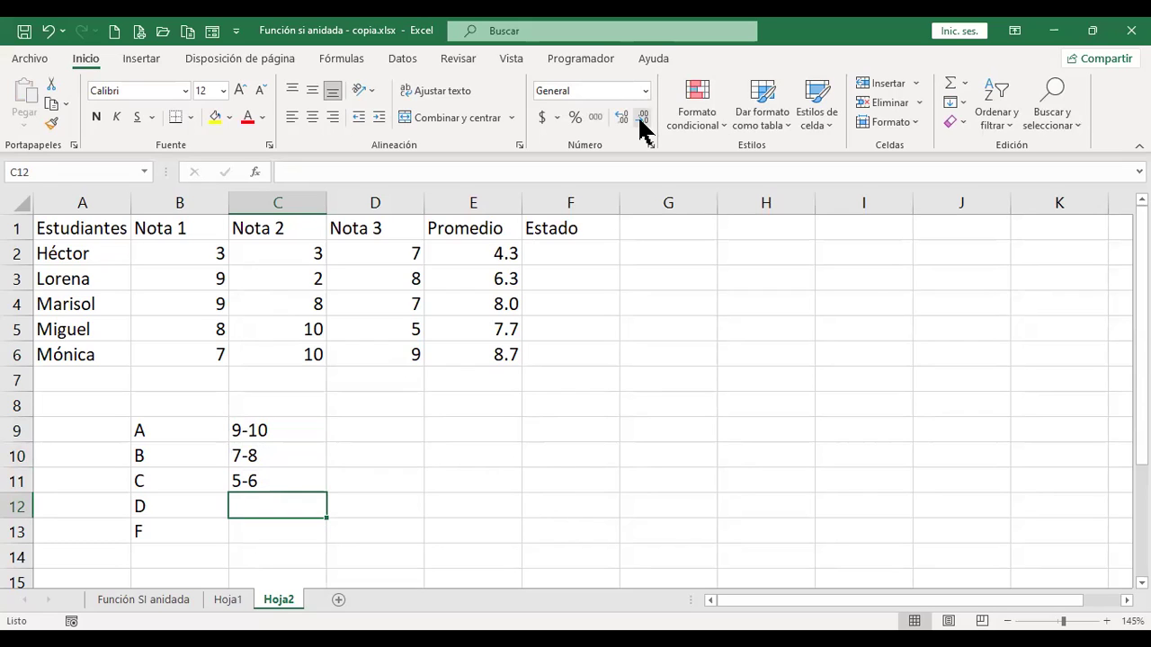
pyautogui.write("'")
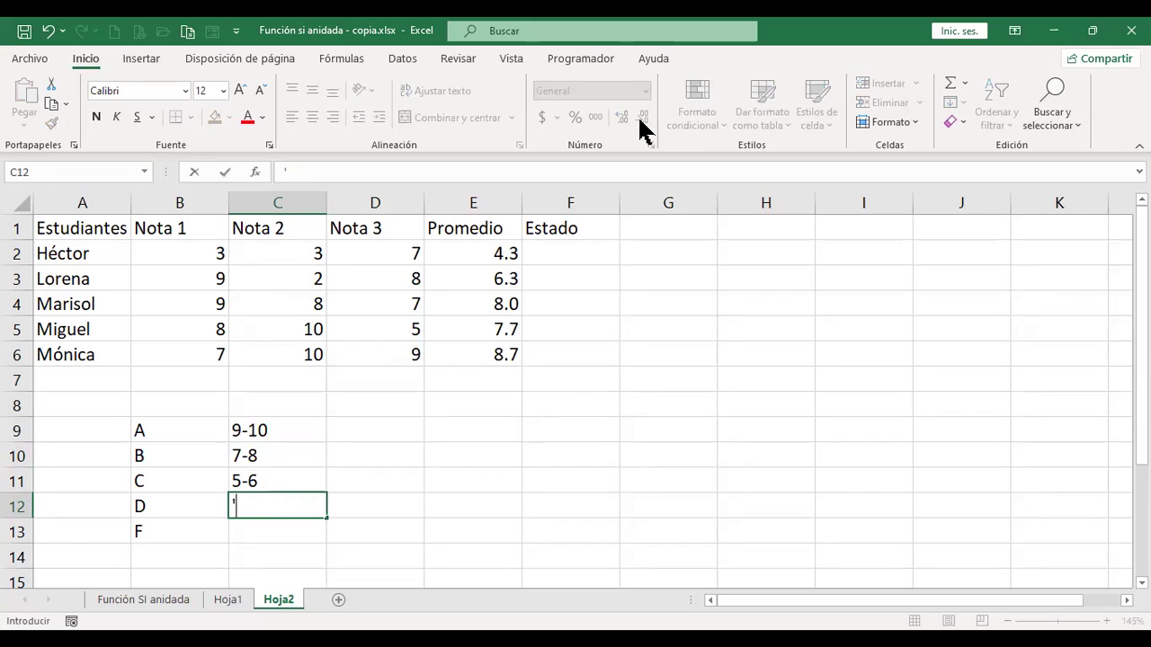
pyautogui.write('3-4')
pyautogui.press('Return')
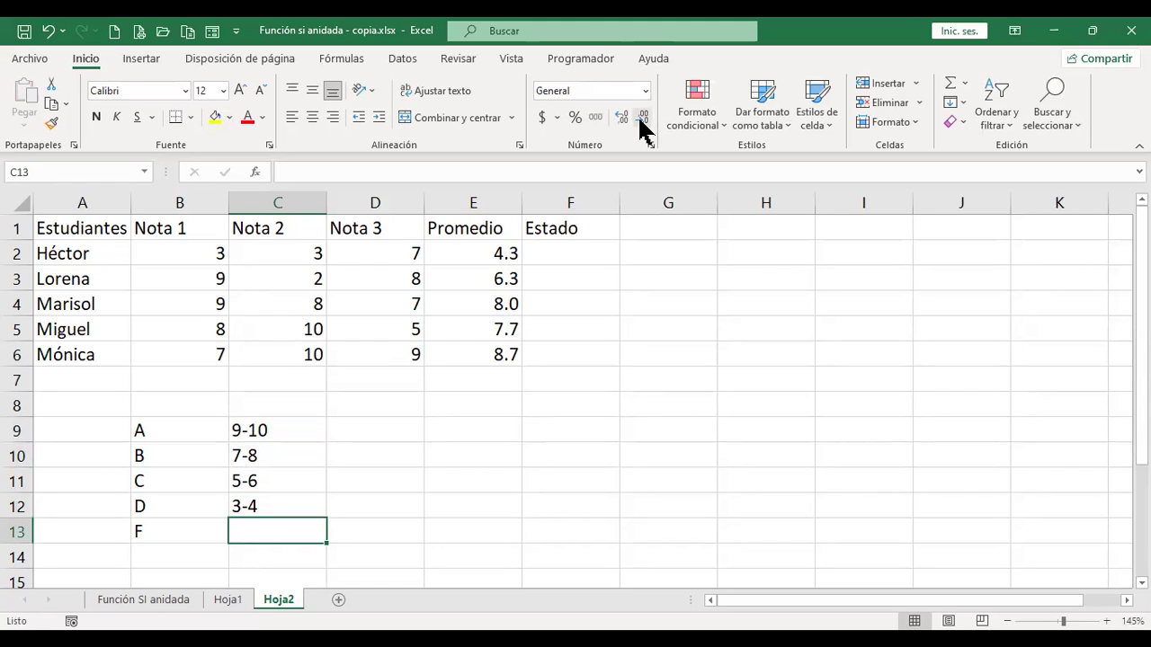
# Enter the range 1-2 as text in C13, beside letter grade F
pyautogui.write("'")
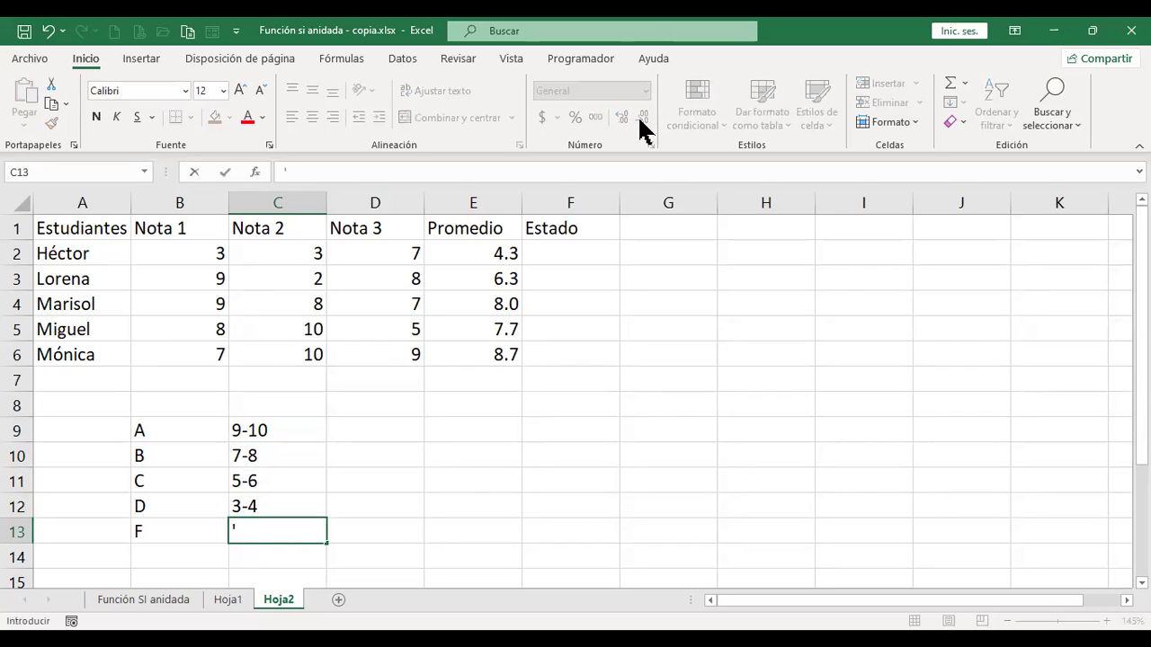
pyautogui.write('1-2')
pyautogui.press('Return')
pyautogui.press('Up')
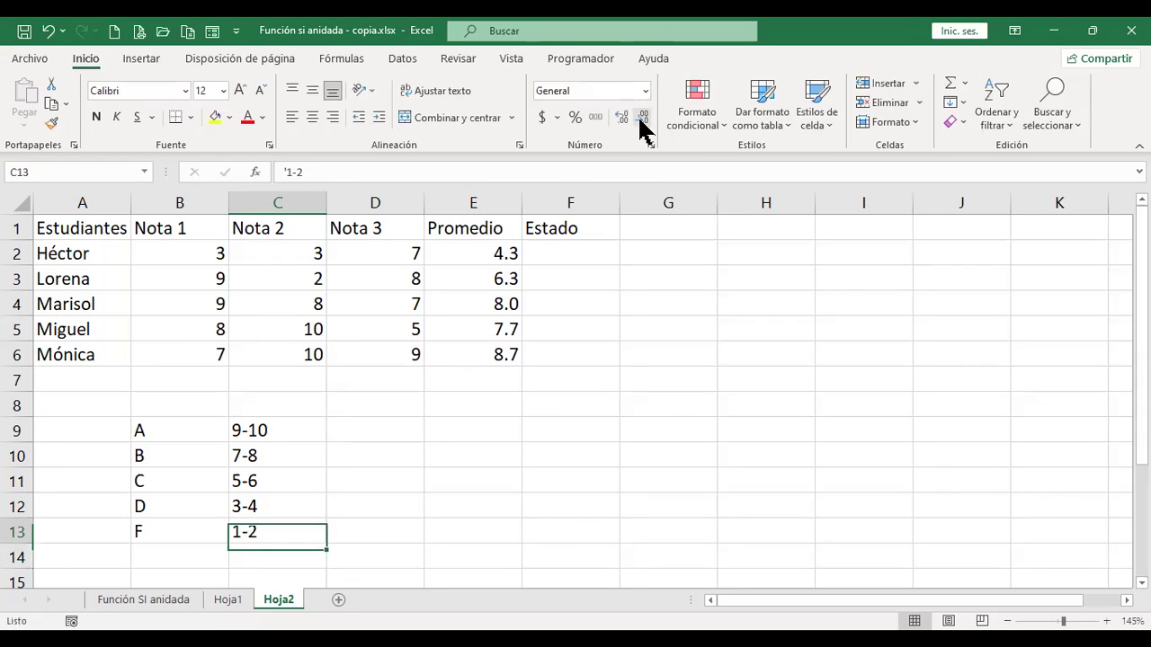
# Start an SI formula in F2 that tests whether E2>=9 and gives "A" when true
pyautogui.click(568, 252)
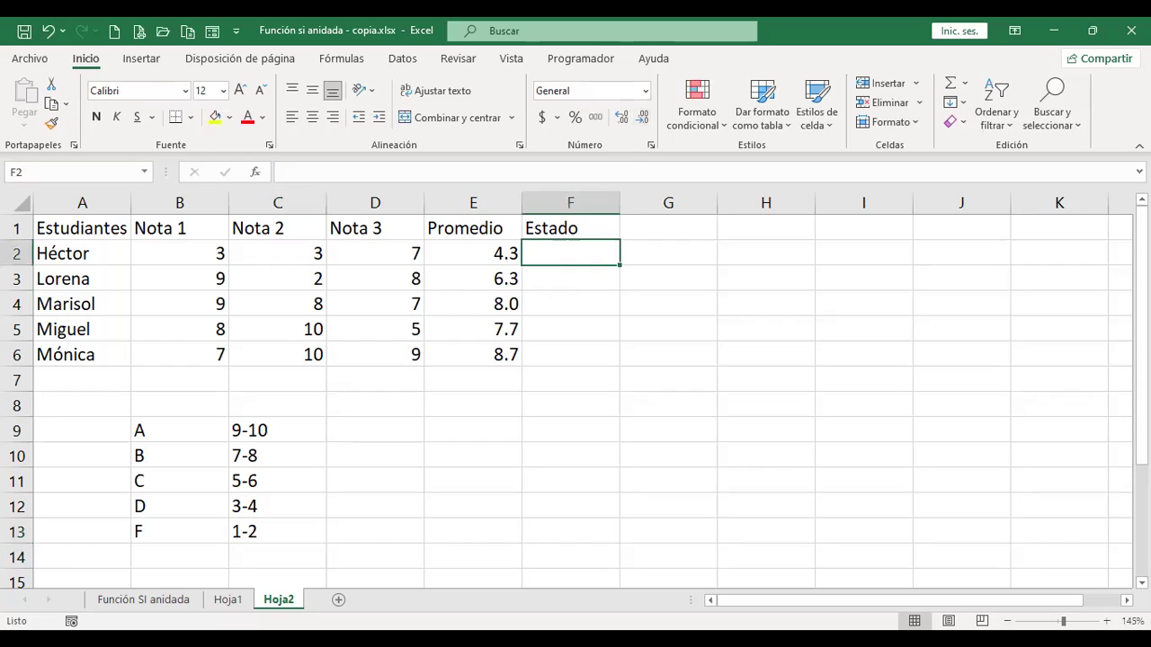
pyautogui.write('+')
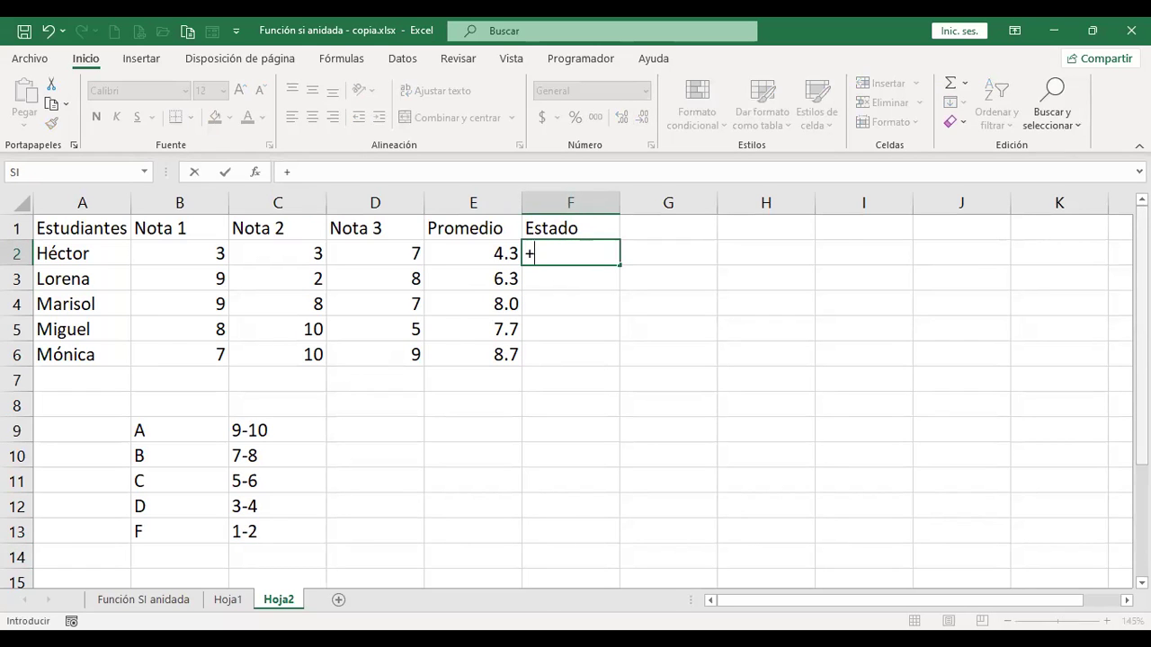
pyautogui.write('si')
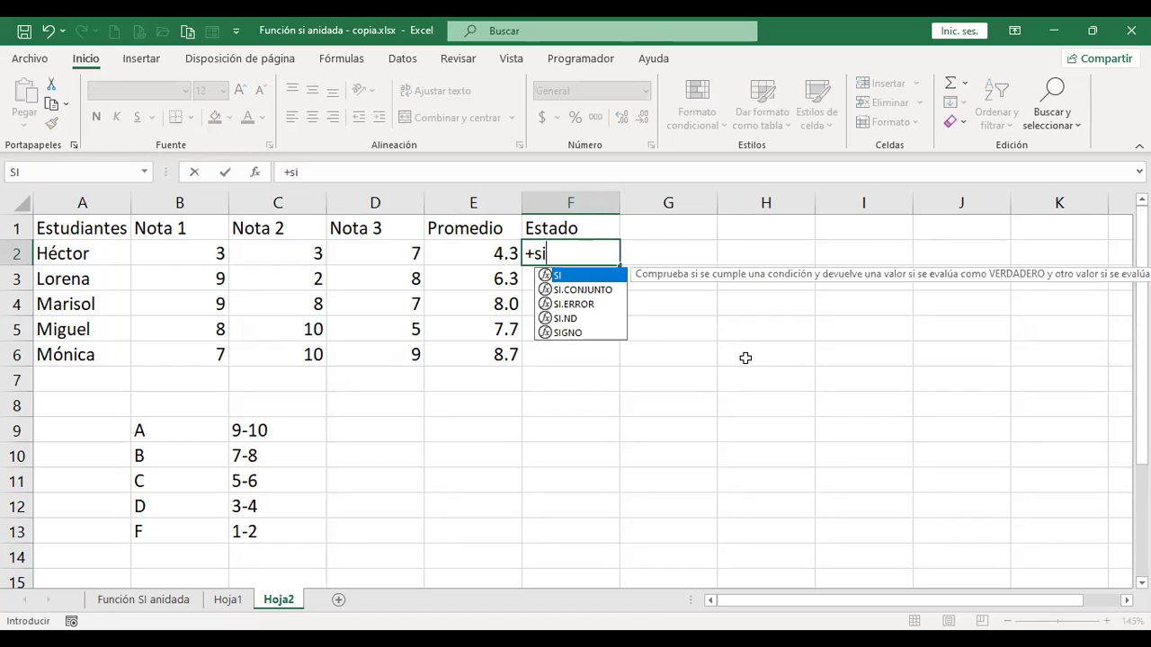
pyautogui.doubleClick(594, 276)
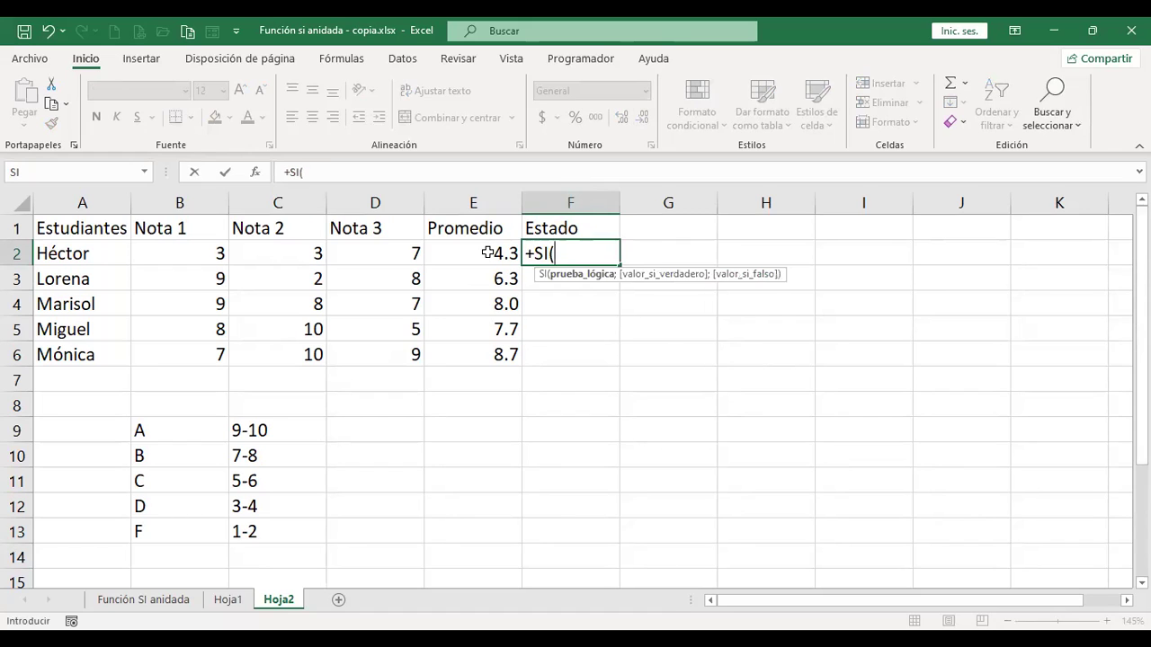
pyautogui.click(487, 254)
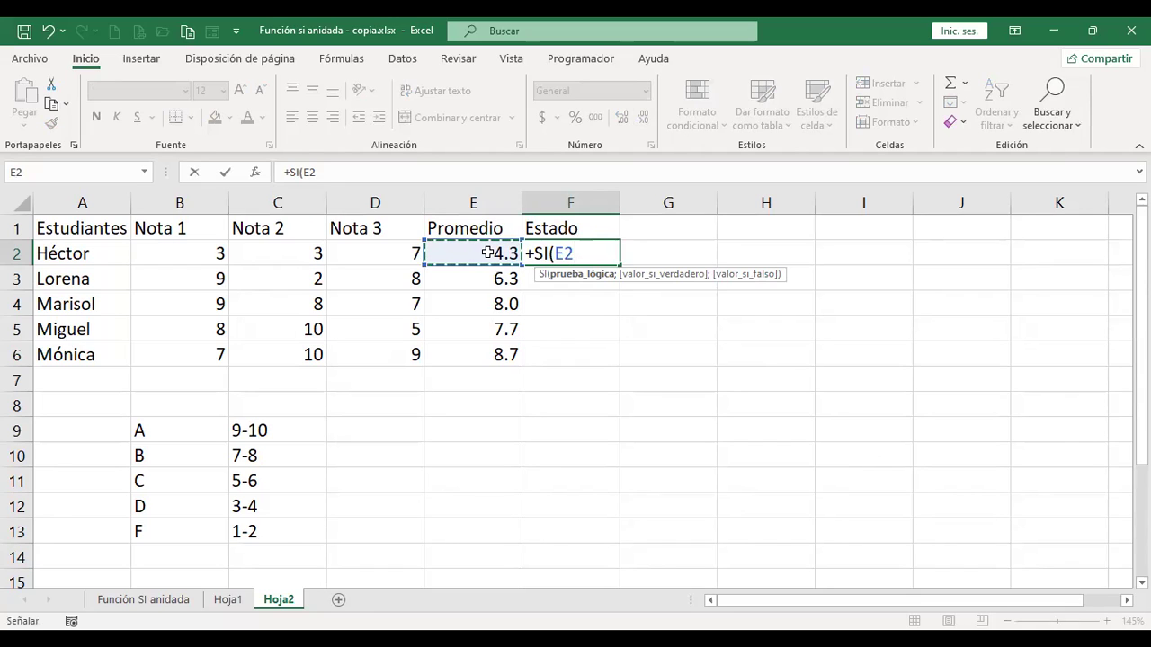
pyautogui.write('>=9')
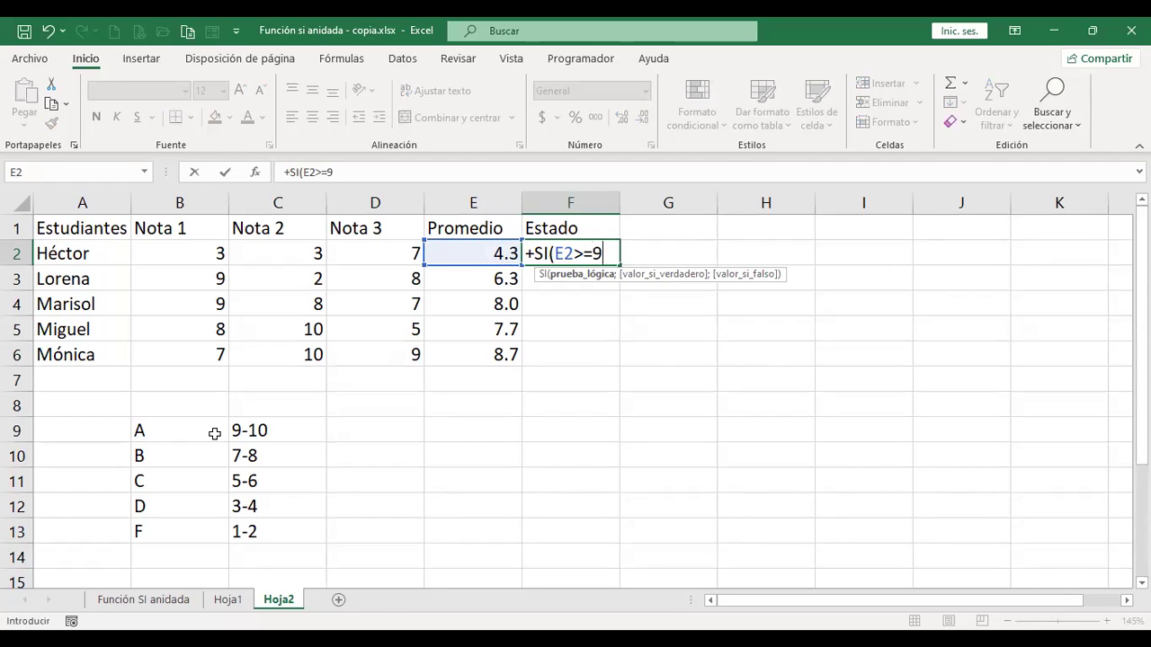
pyautogui.write(';')
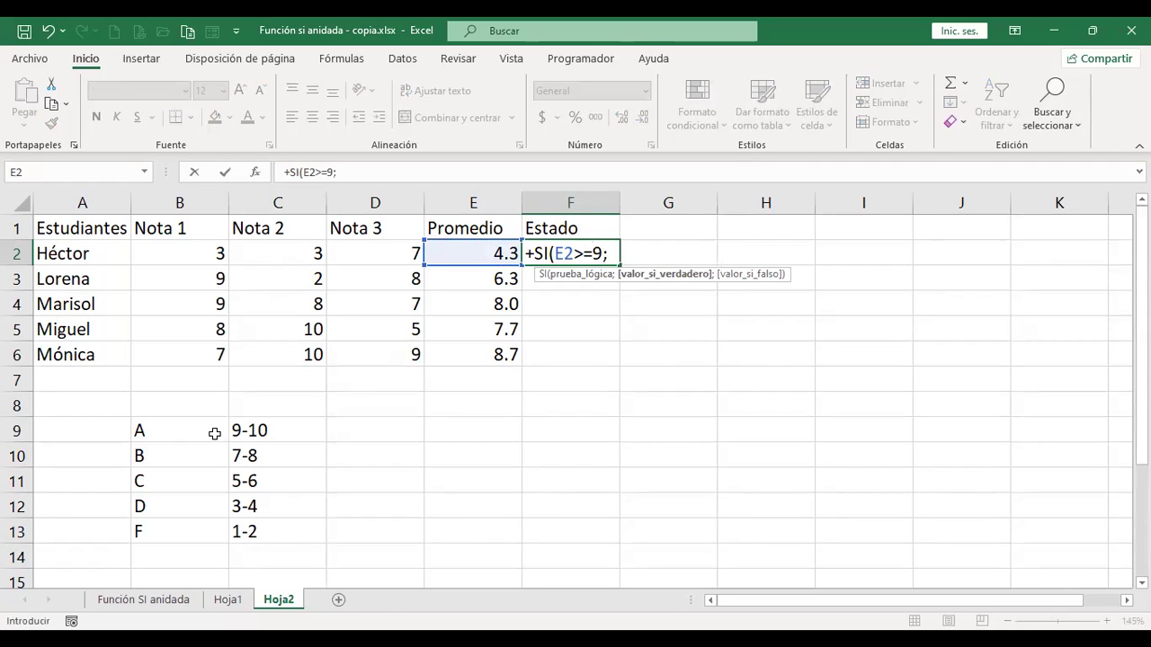
pyautogui.write('"A";')
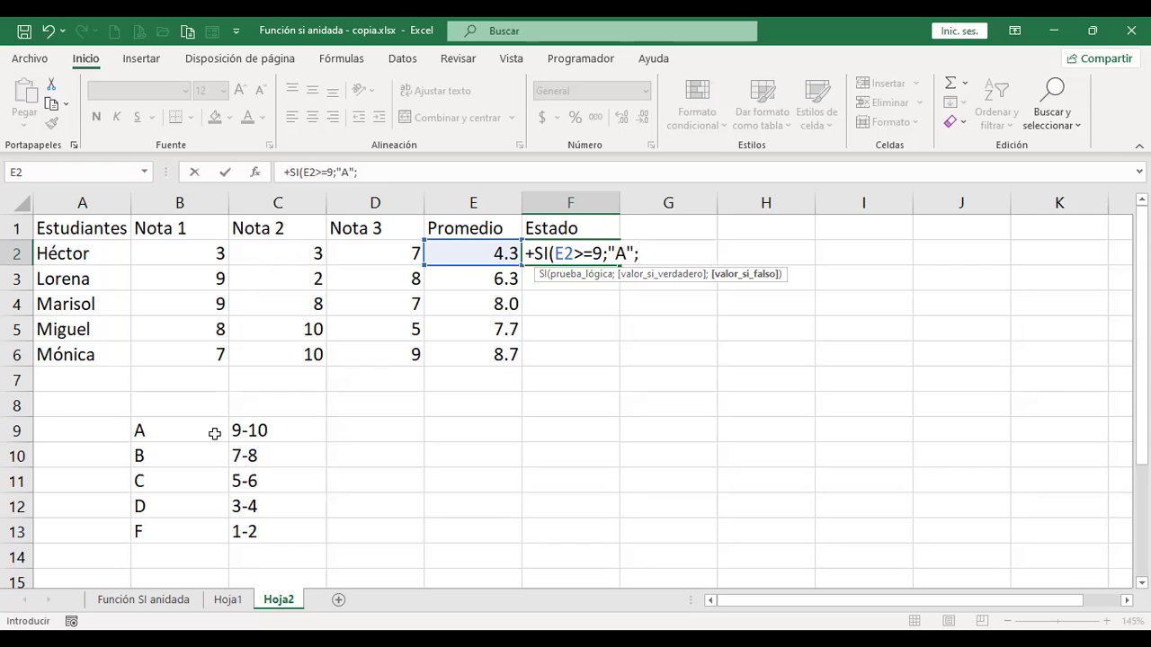
# Nest a second SI in the F2 formula that gives "B" when E2<=8
pyautogui.write('si(')
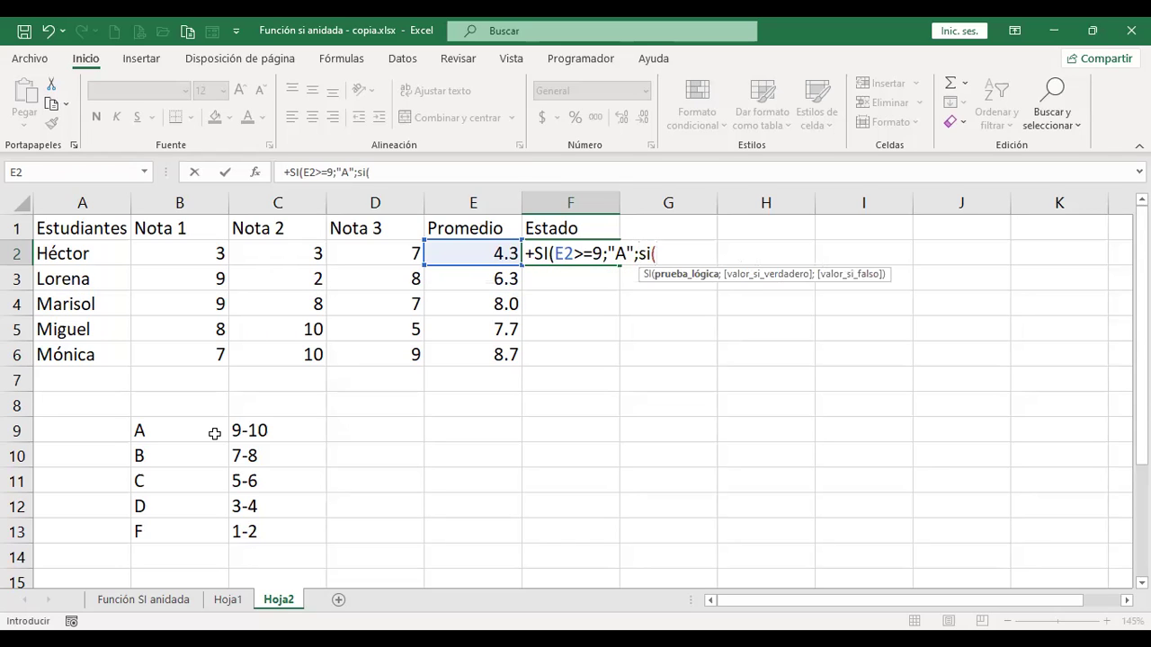
pyautogui.write('e2=')
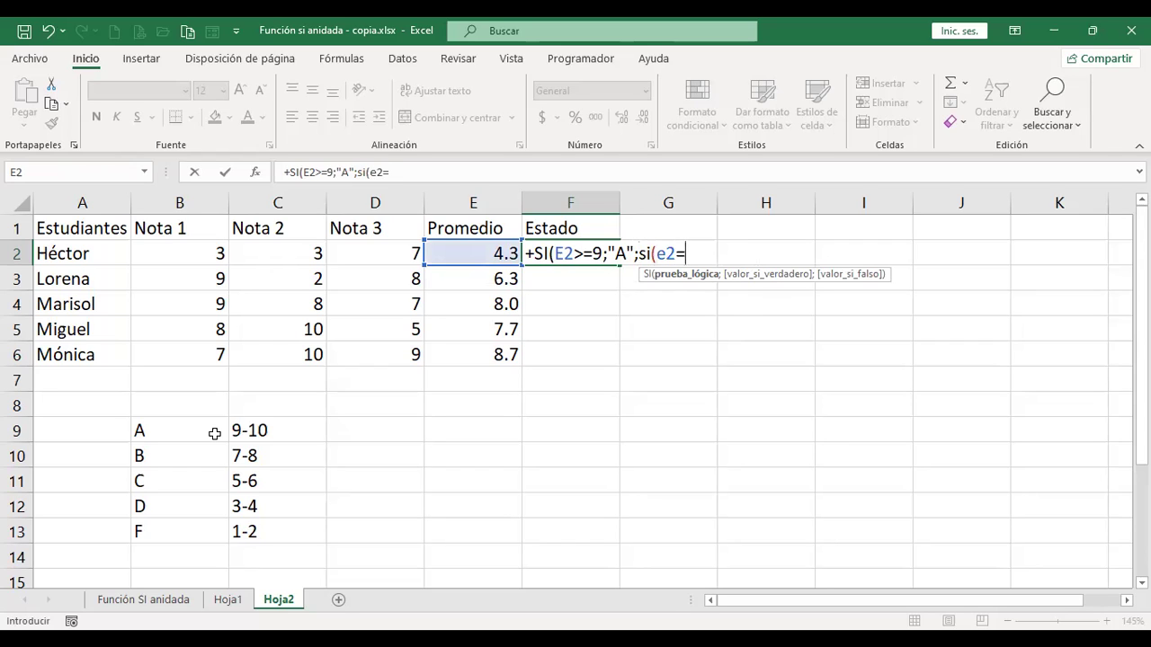
pyautogui.press('BackSpace')
pyautogui.press('BackSpace')
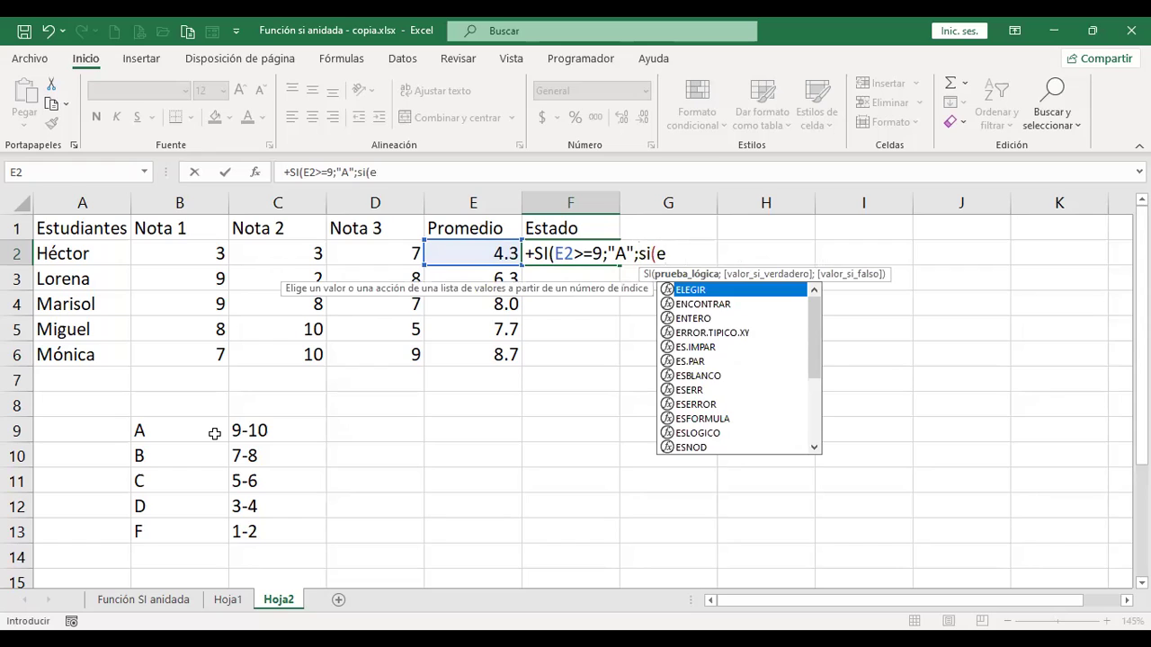
pyautogui.write('2')
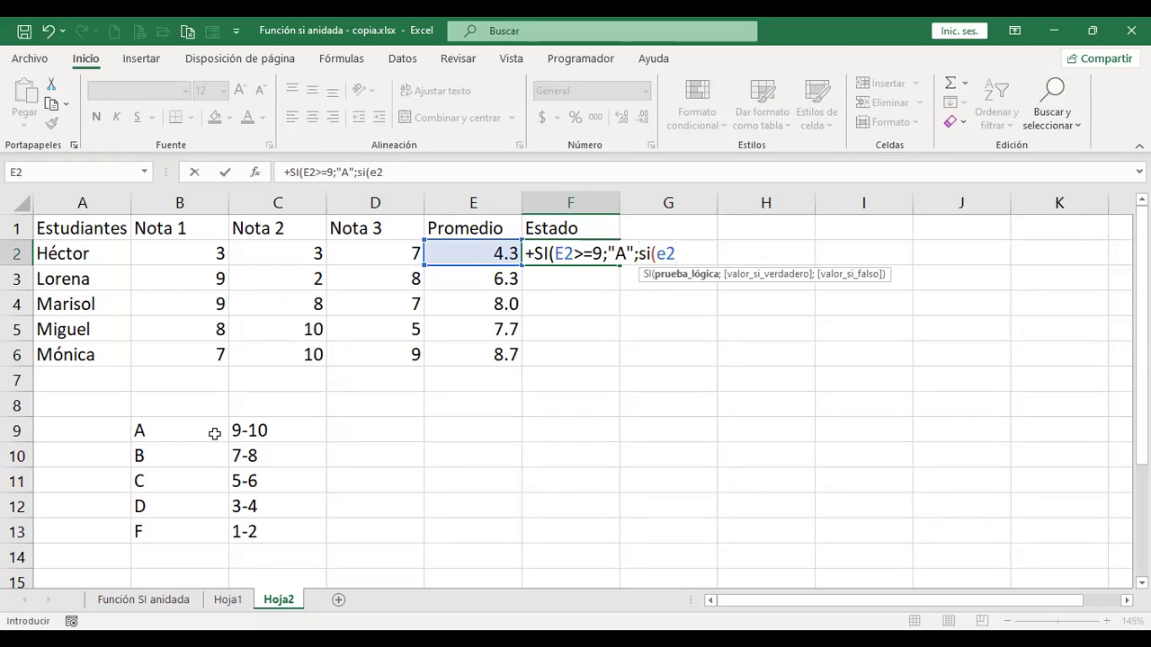
pyautogui.write('<=8')
pyautogui.write(';"B"')
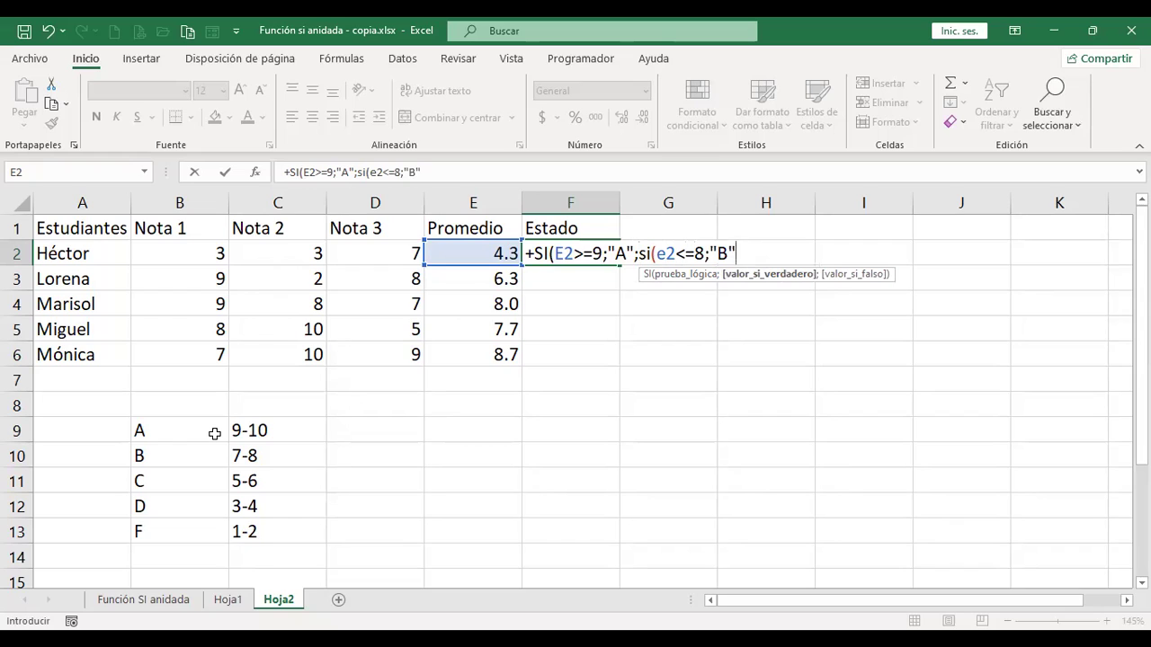
# Nest a third SI as the next false value, giving "C" when E2<=6
pyautogui.write(';')
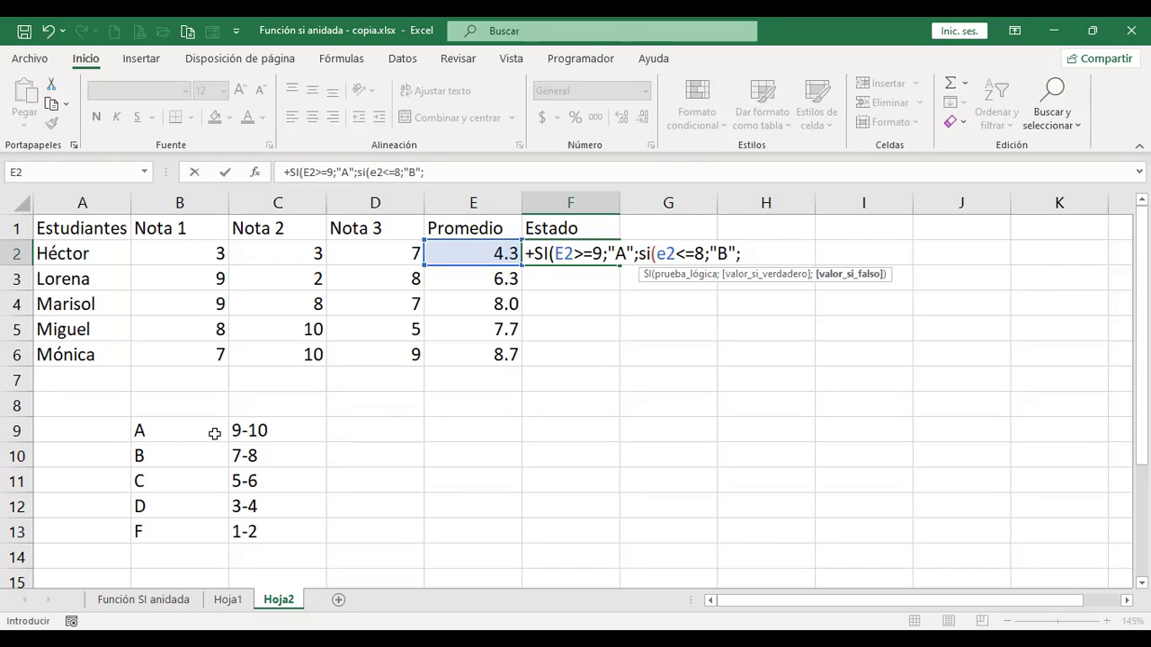
pyautogui.write('si(')
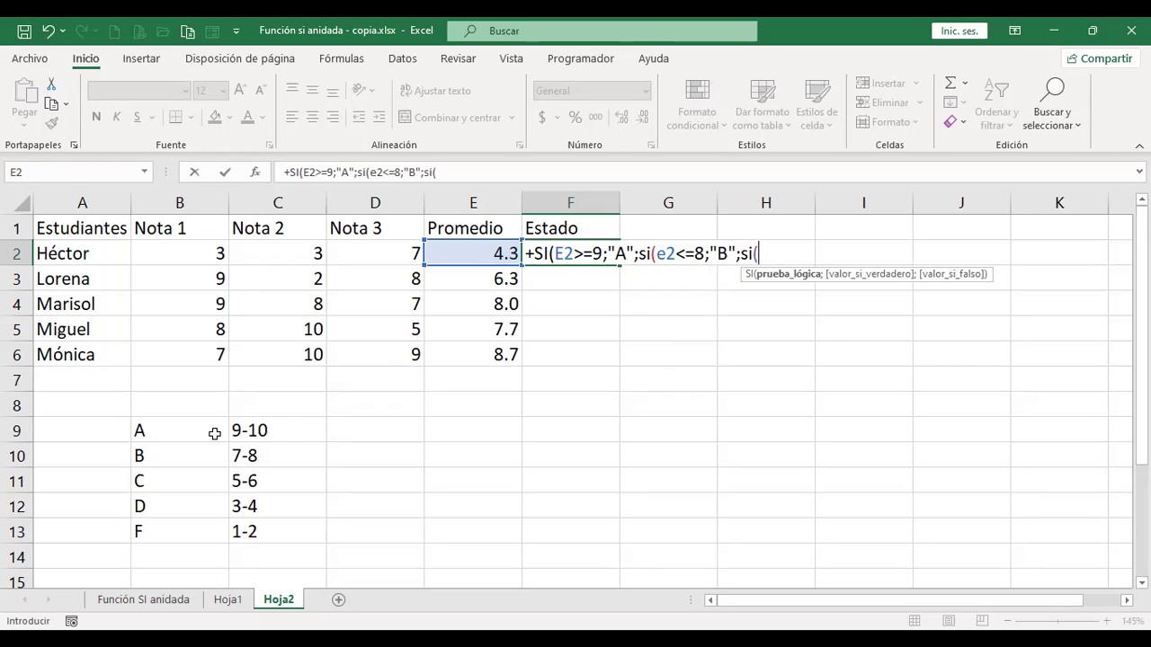
pyautogui.write('e2')
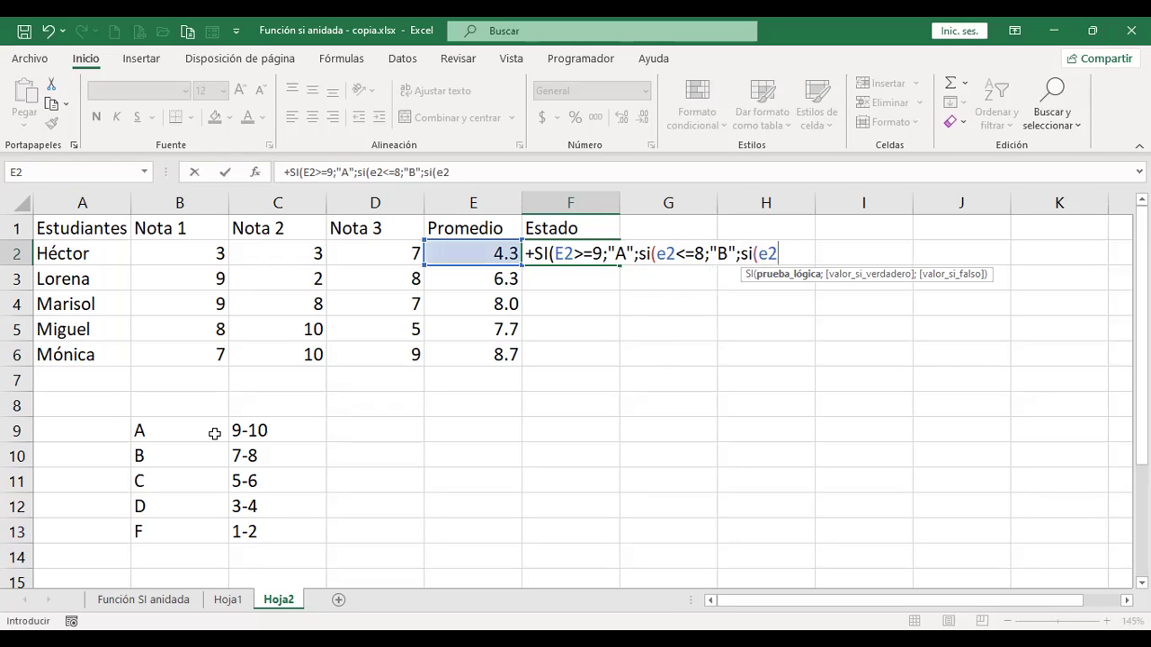
pyautogui.write('>')
pyautogui.press('BackSpace')
pyautogui.write('<=6;"C"')
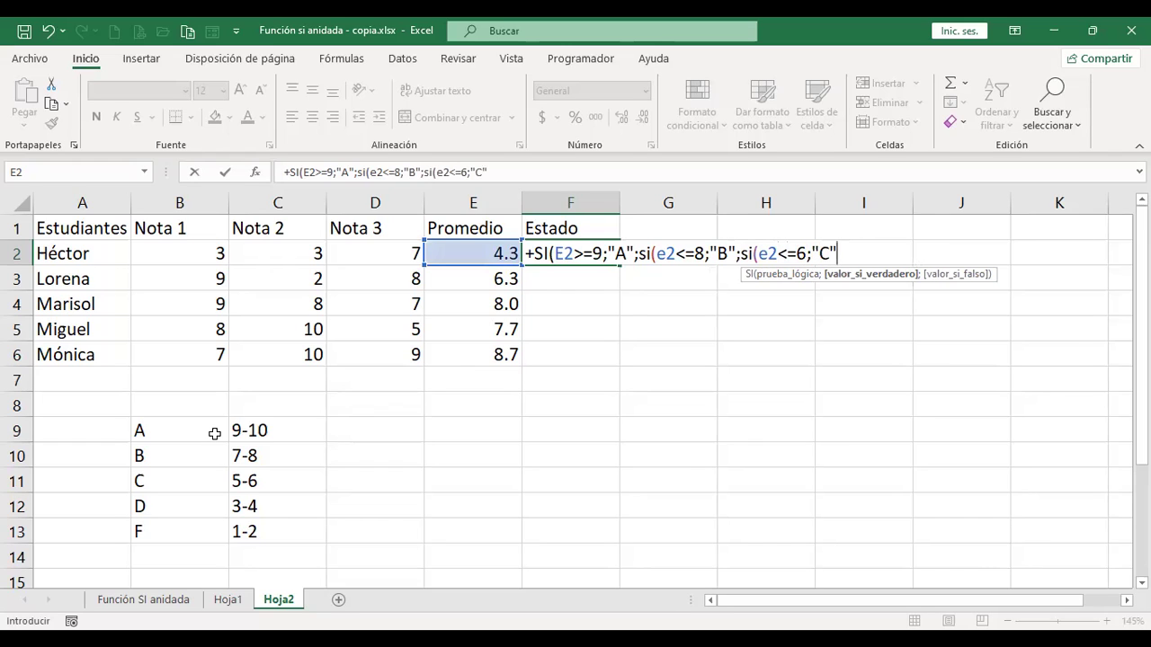
# Nest a fourth SI in the F2 formula, giving "D" when E2<=4
pyautogui.write(';si(')
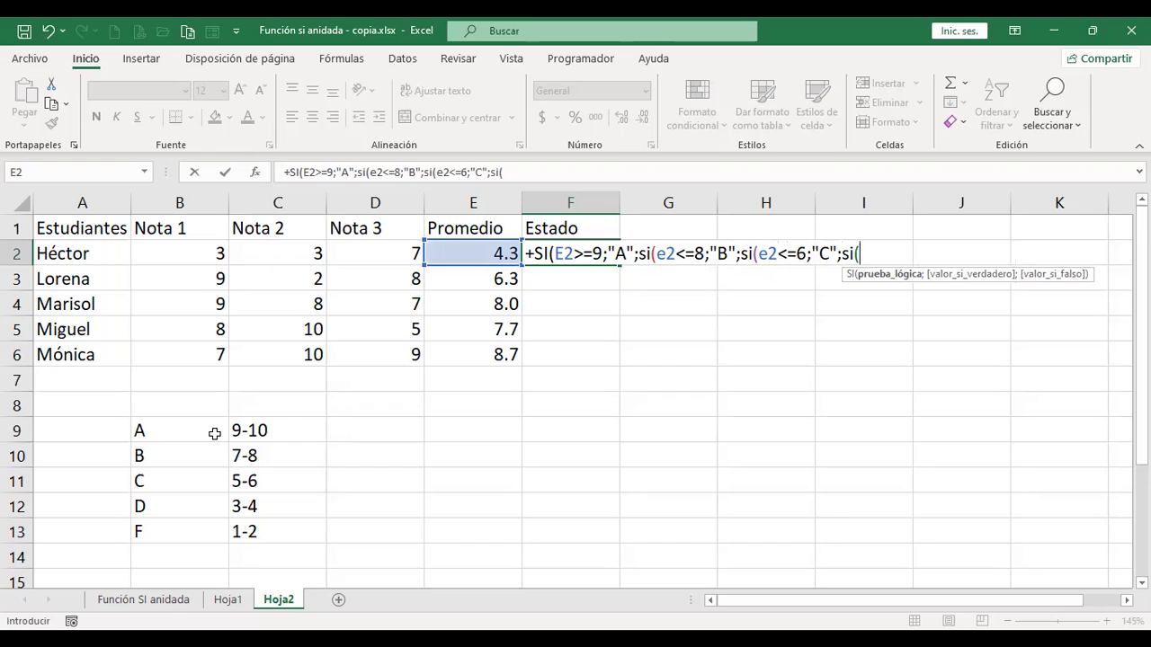
pyautogui.write('e2')
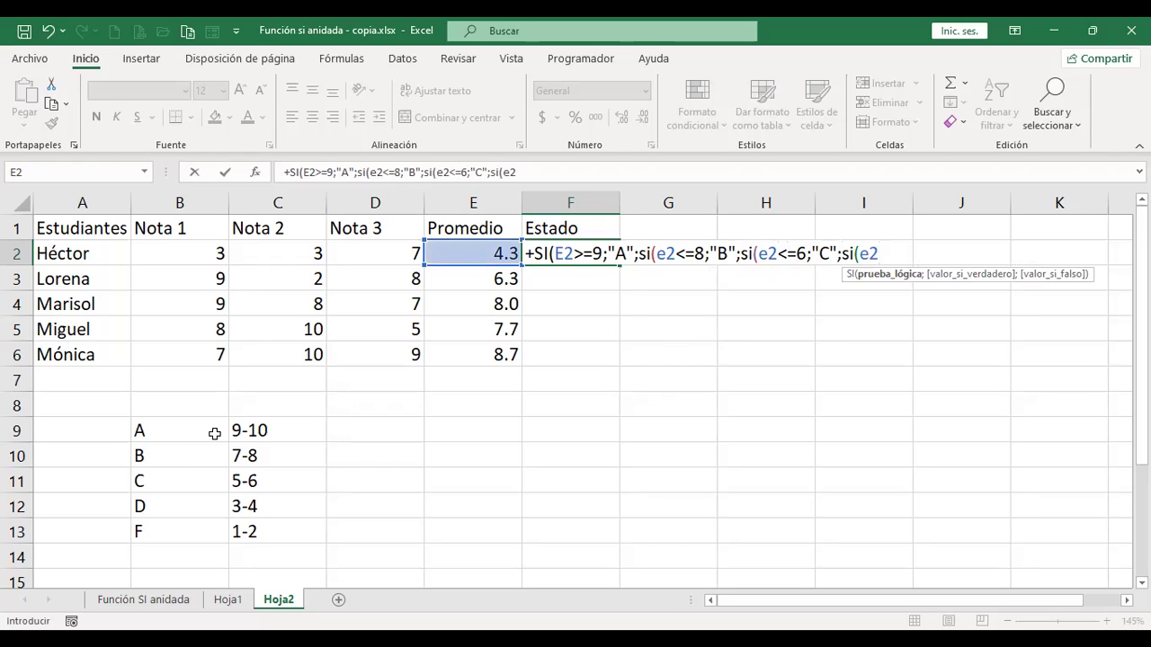
pyautogui.write('< ')
pyautogui.write('4;')
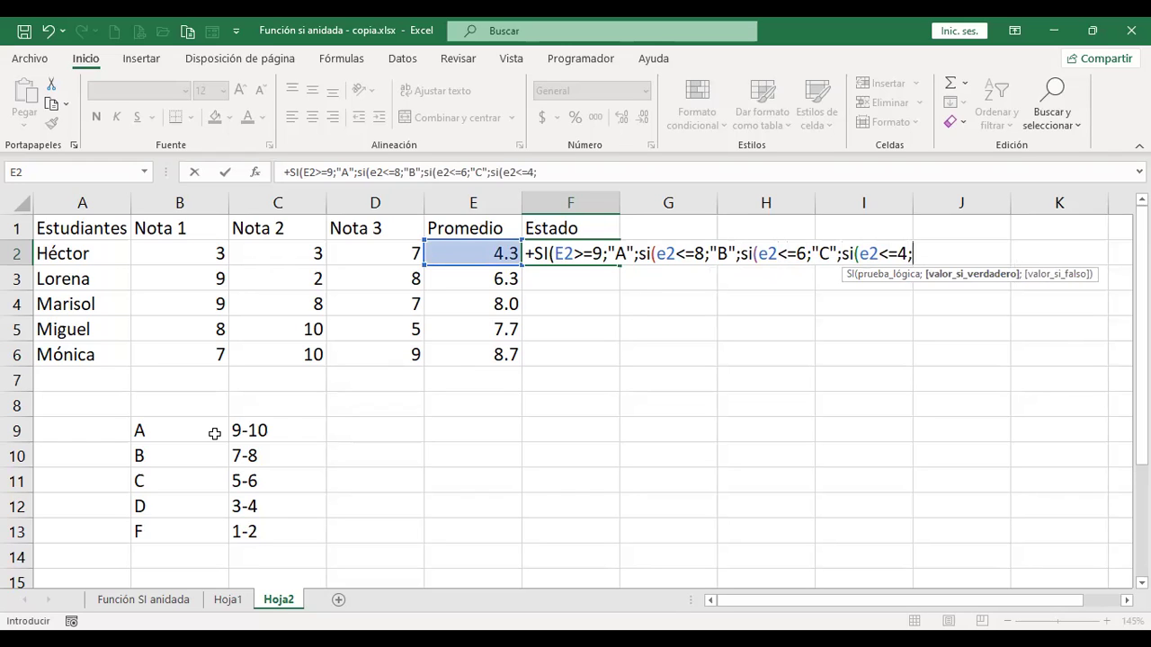
pyautogui.write('"D";')
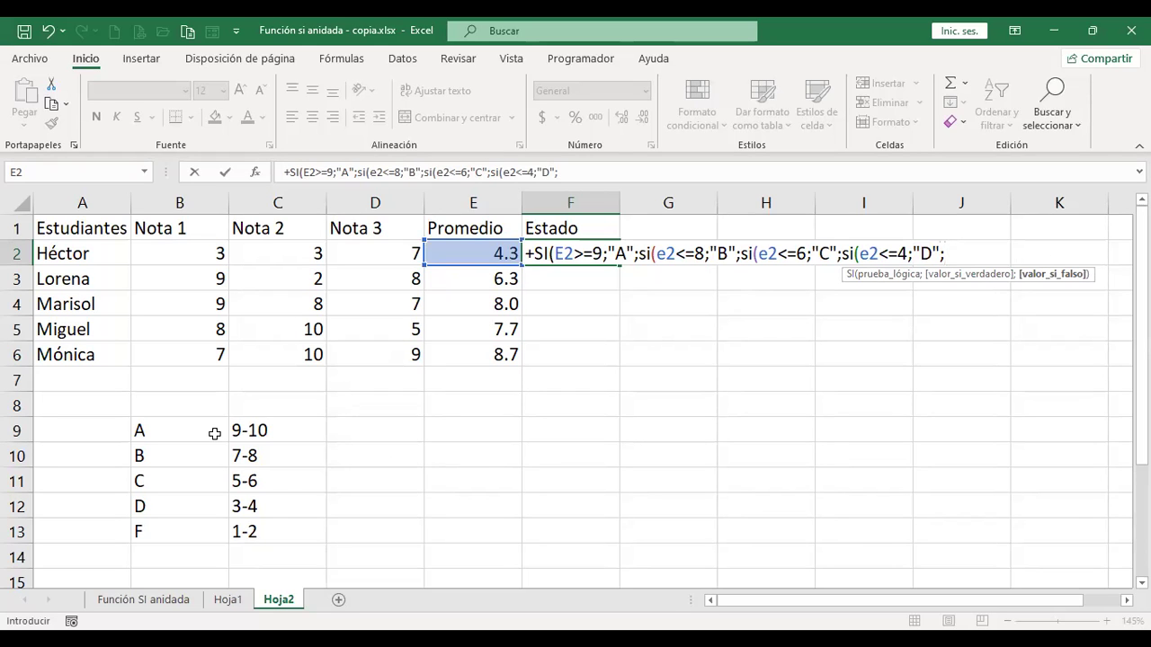
# Add "F" as the final false value, close all four SI functions and commit the formula in F2
pyautogui.write('"F")')
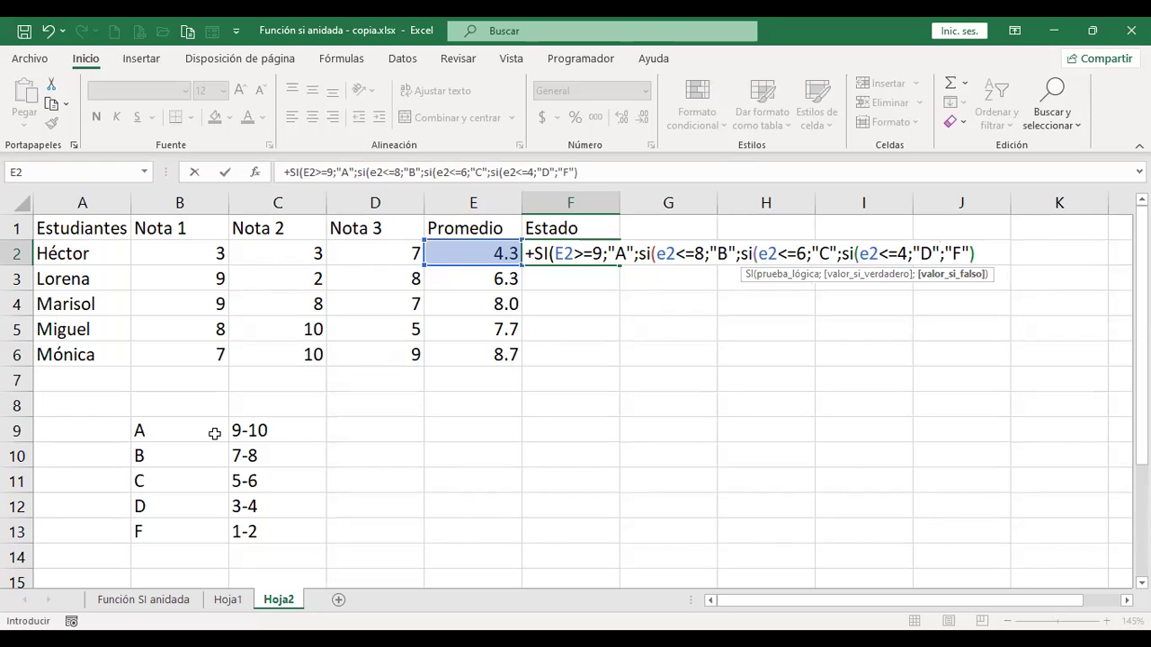
pyautogui.write(')')
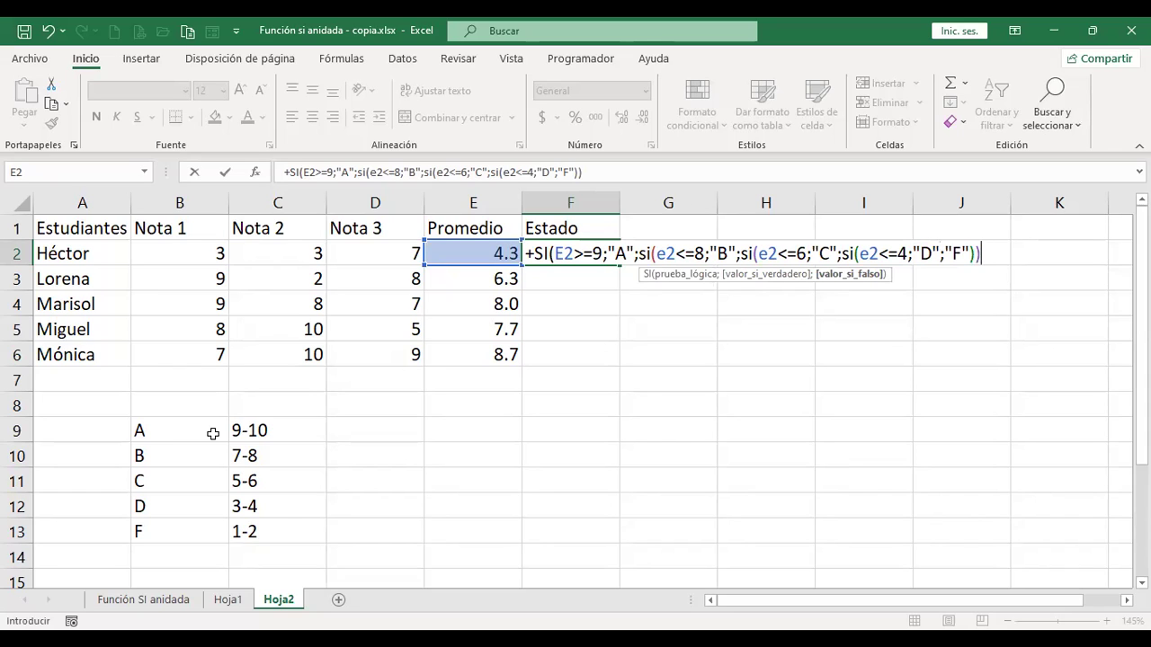
pyautogui.write(')')
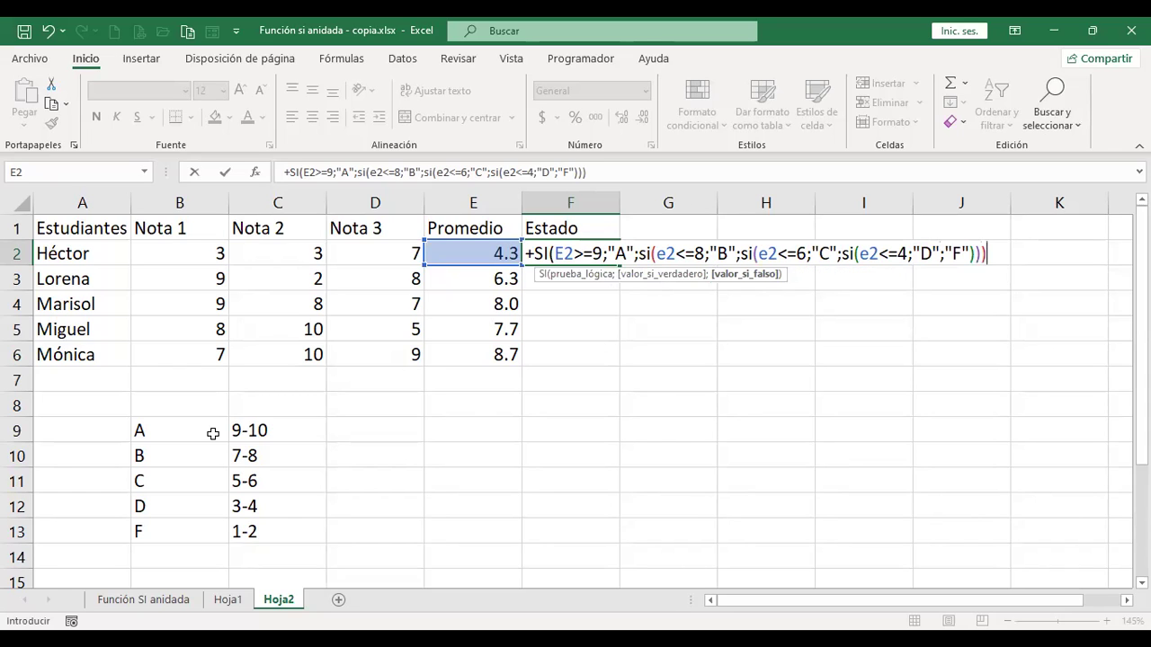
pyautogui.write(')')
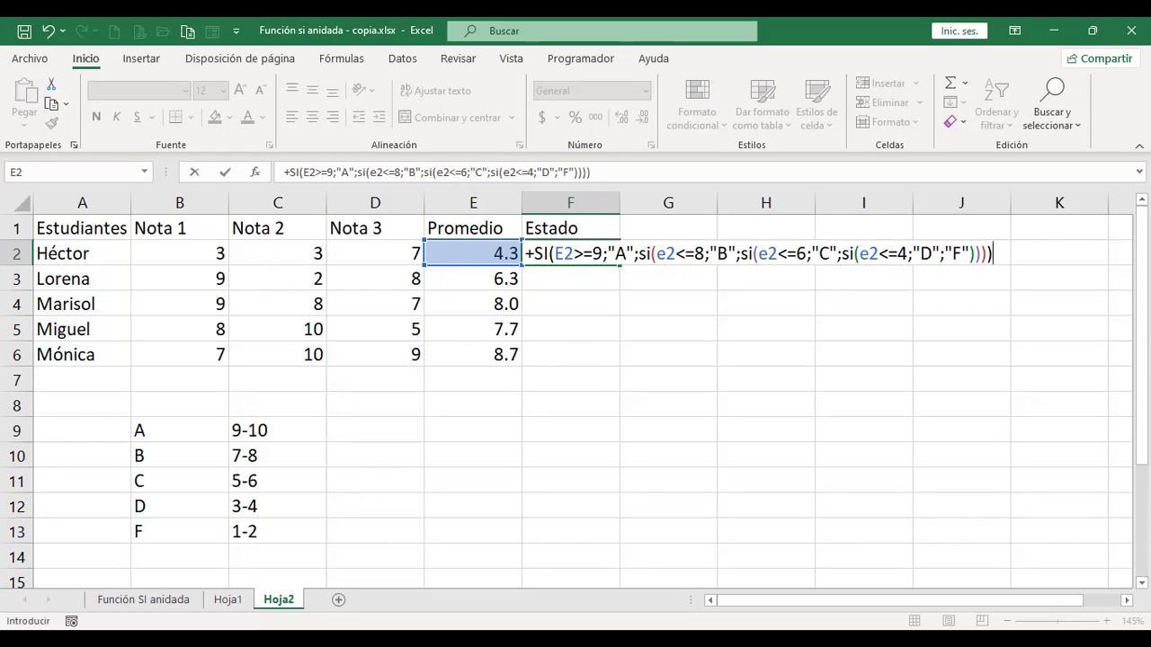
pyautogui.press('Return')
pyautogui.press('Up')
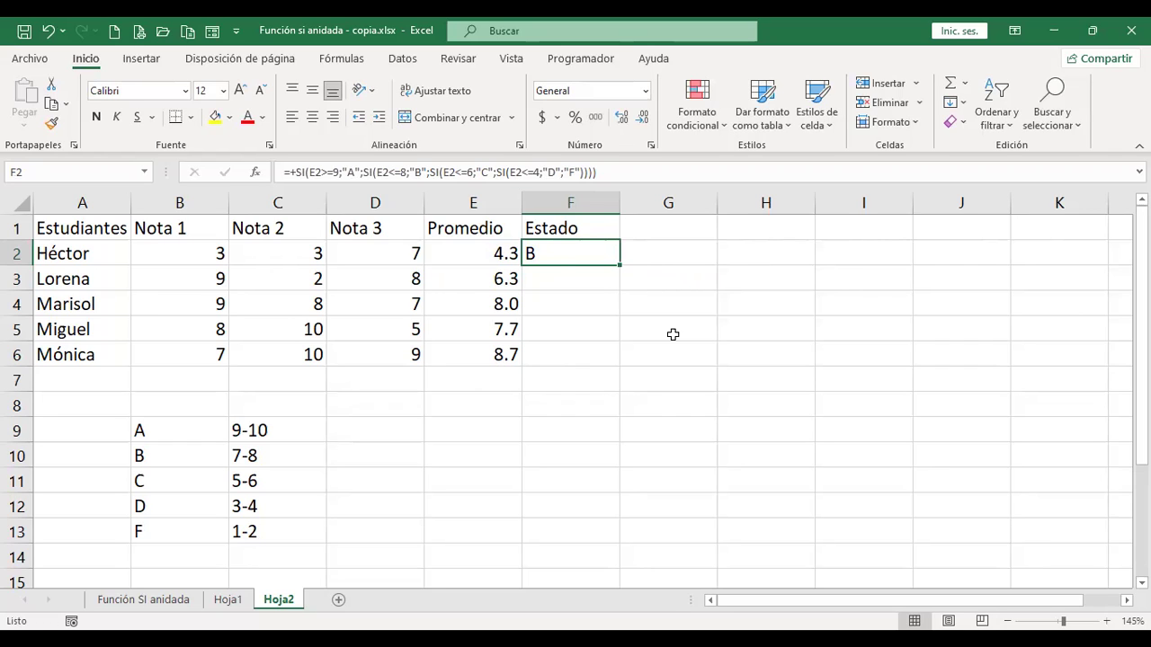
# Review the limits and letter results of the nested SI functions in the F2 formula
pyautogui.press('F2')
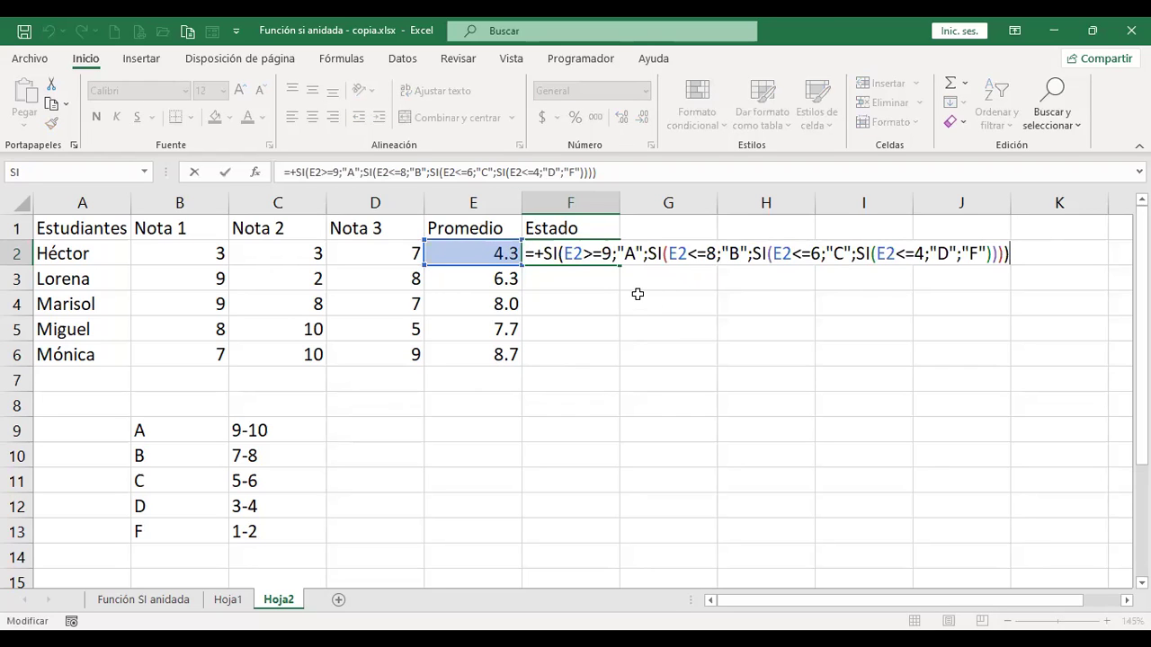
pyautogui.click(707, 254)
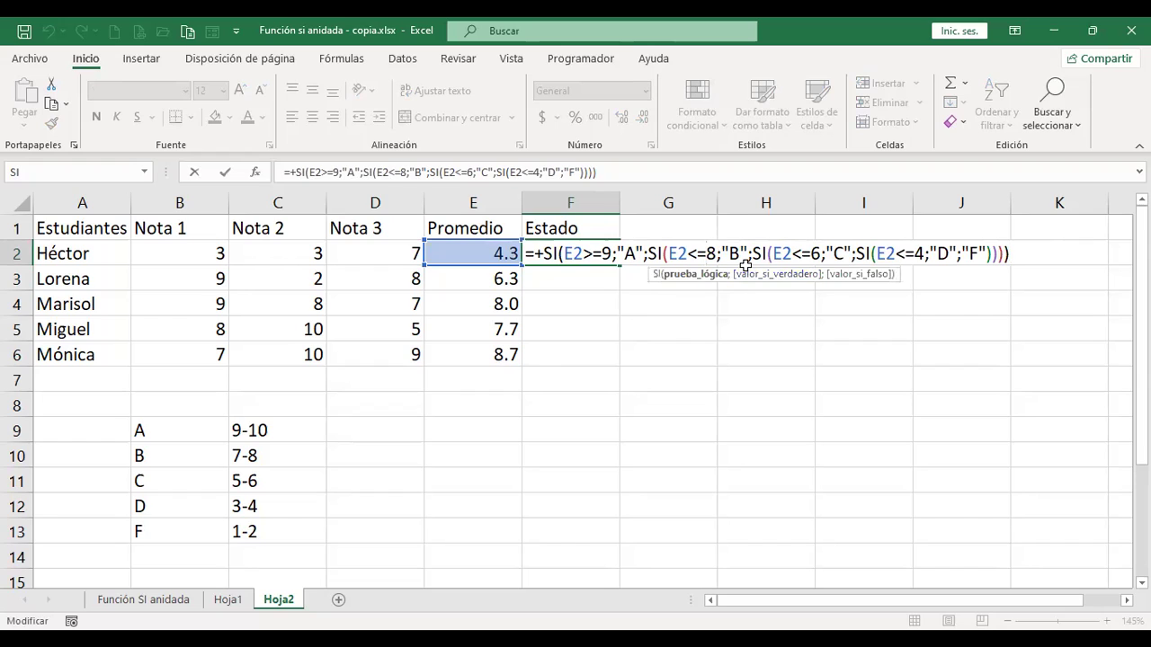
pyautogui.click(810, 254)
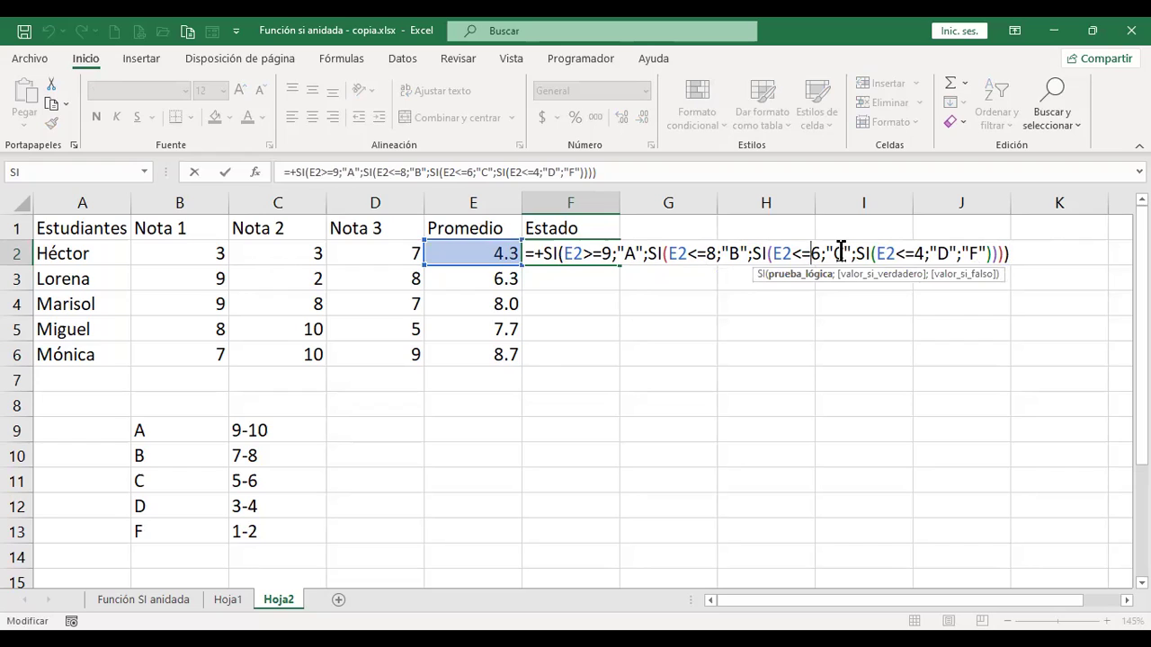
pyautogui.click(840, 253)
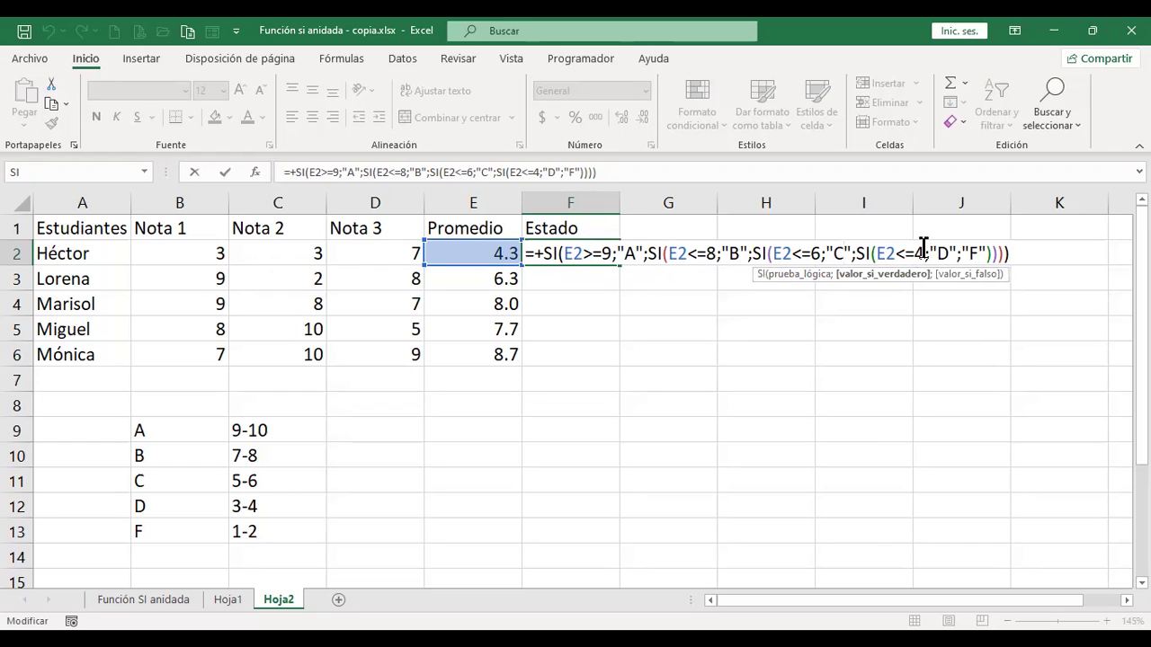
pyautogui.click(980, 255)
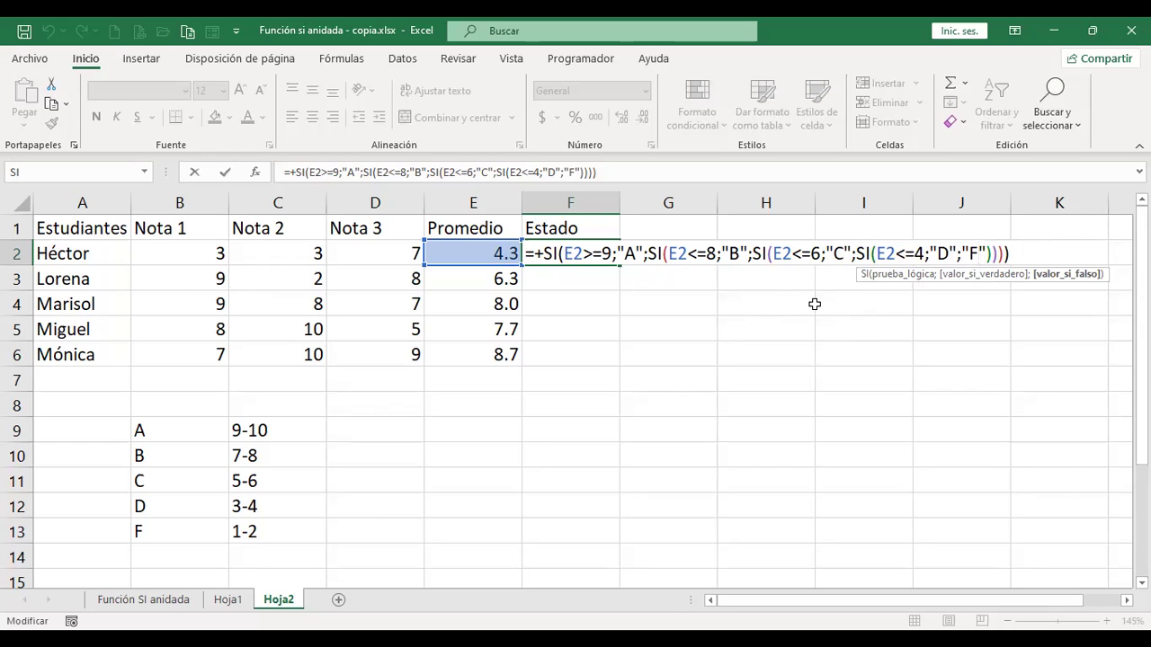
pyautogui.click(706, 253)
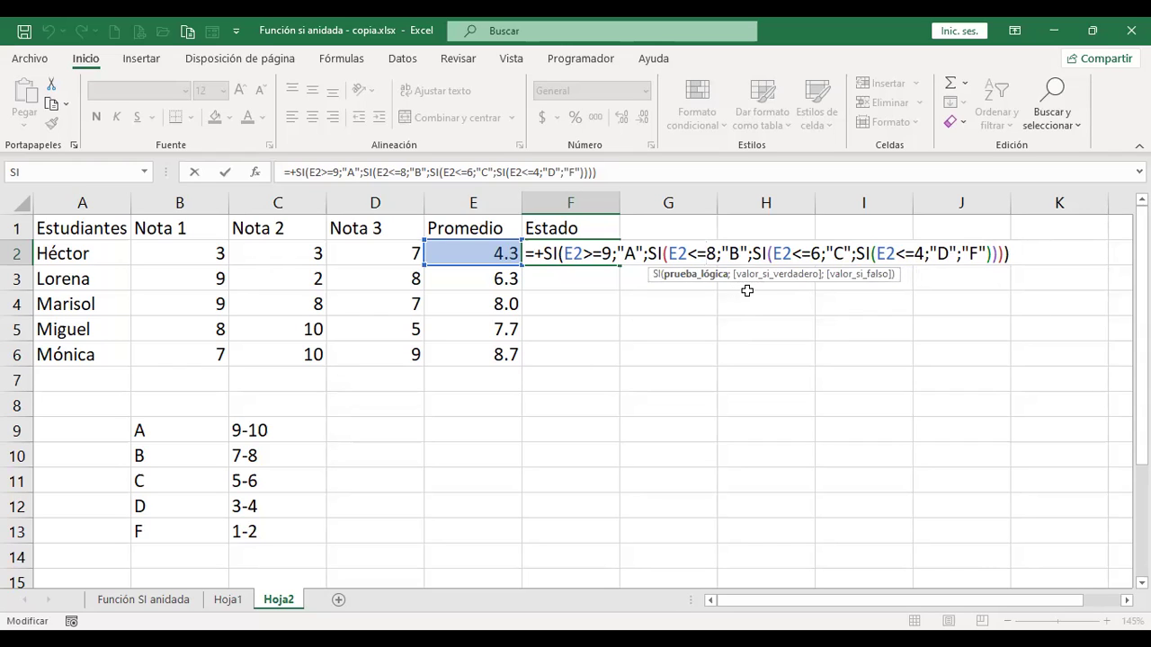
pyautogui.click(813, 253)
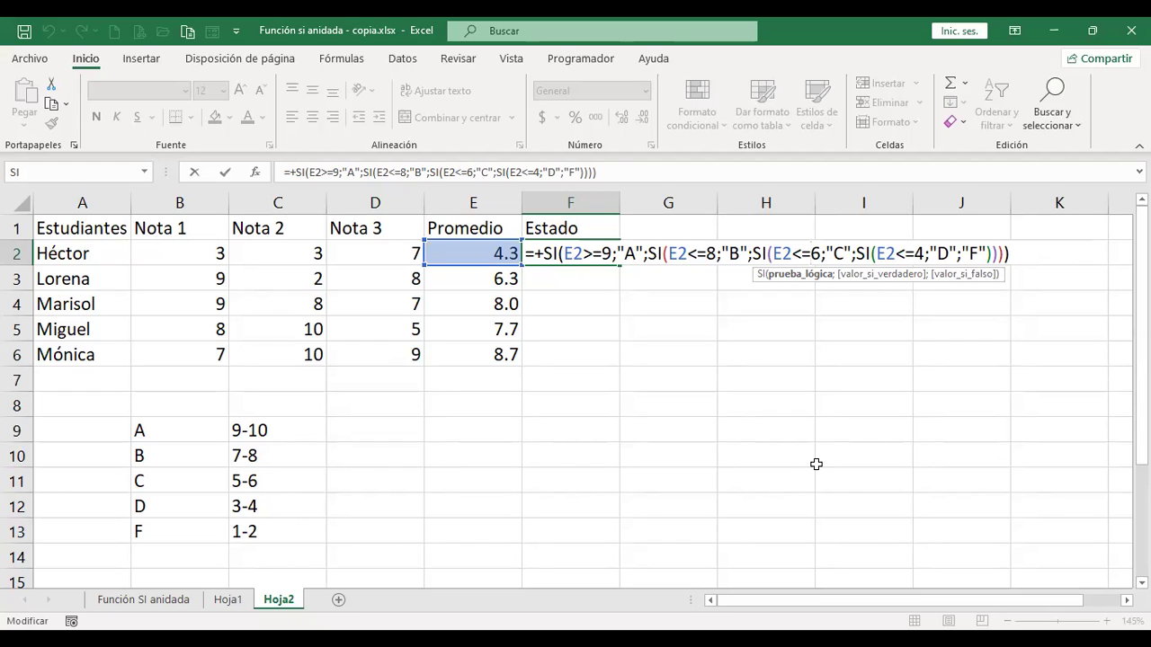
pyautogui.press('Return')
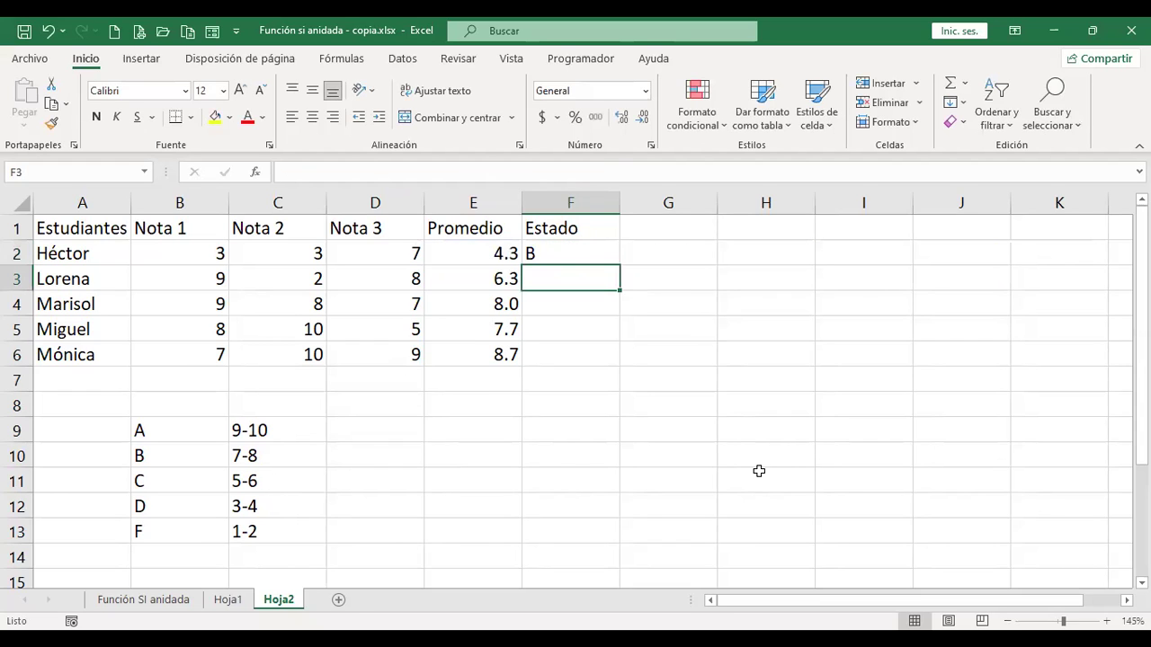
# Check the B grade range in C10 against the E2<=8 condition and its "B" result in the F2 formula
pyautogui.click(265, 449)
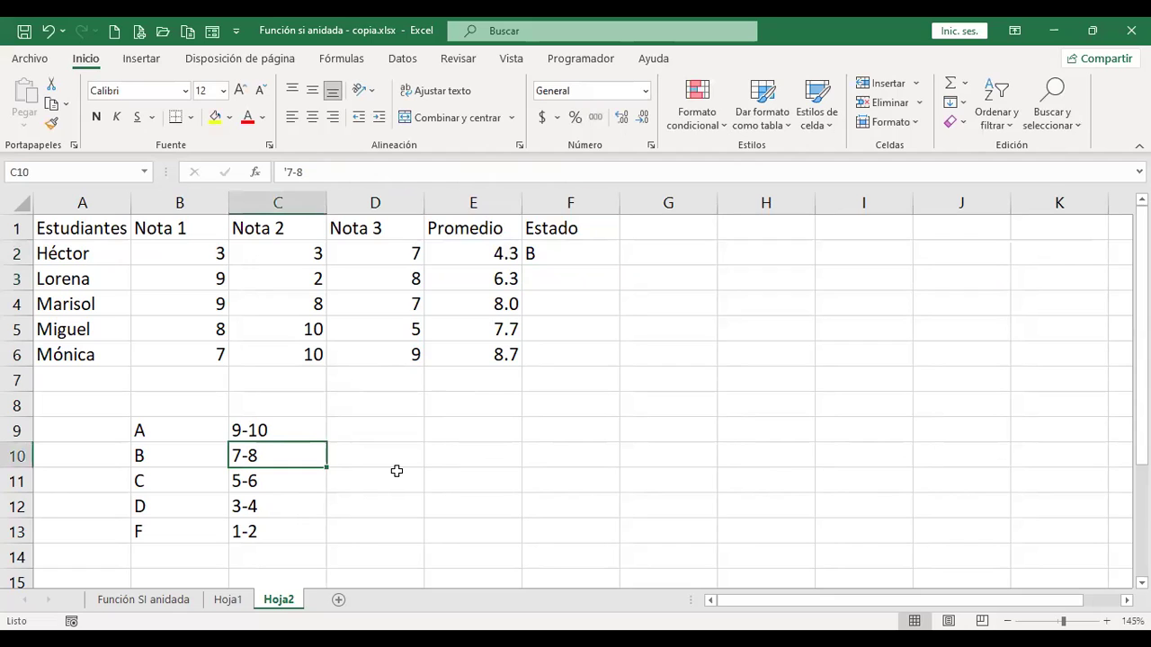
pyautogui.click(589, 252)
pyautogui.press('F2')
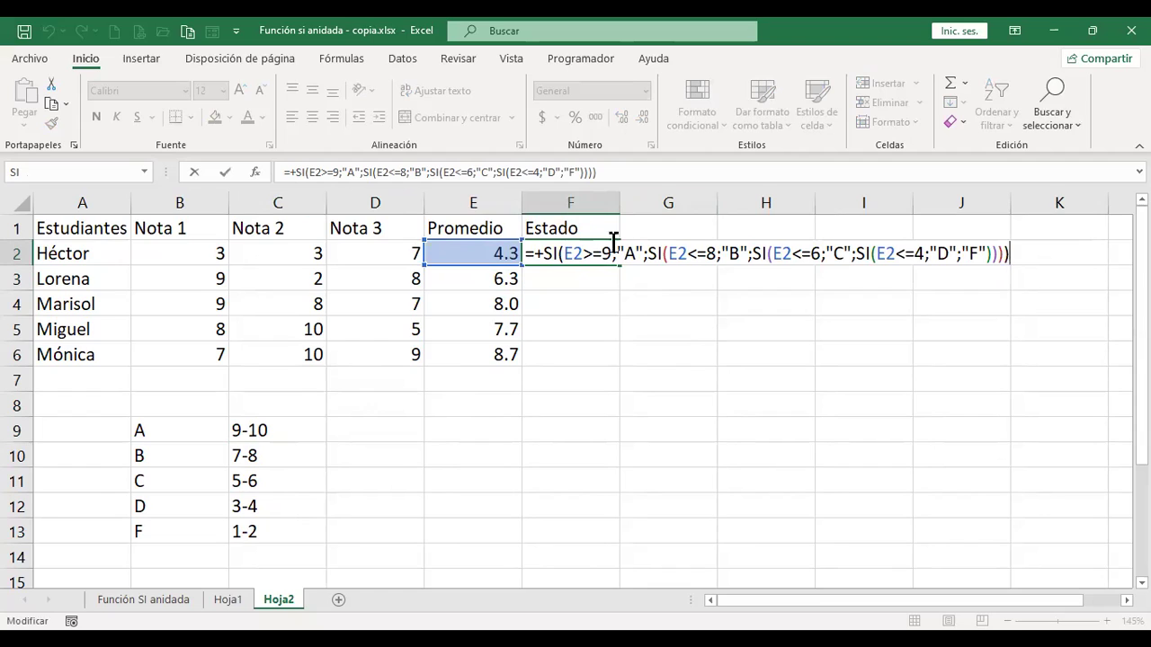
pyautogui.click(715, 253)
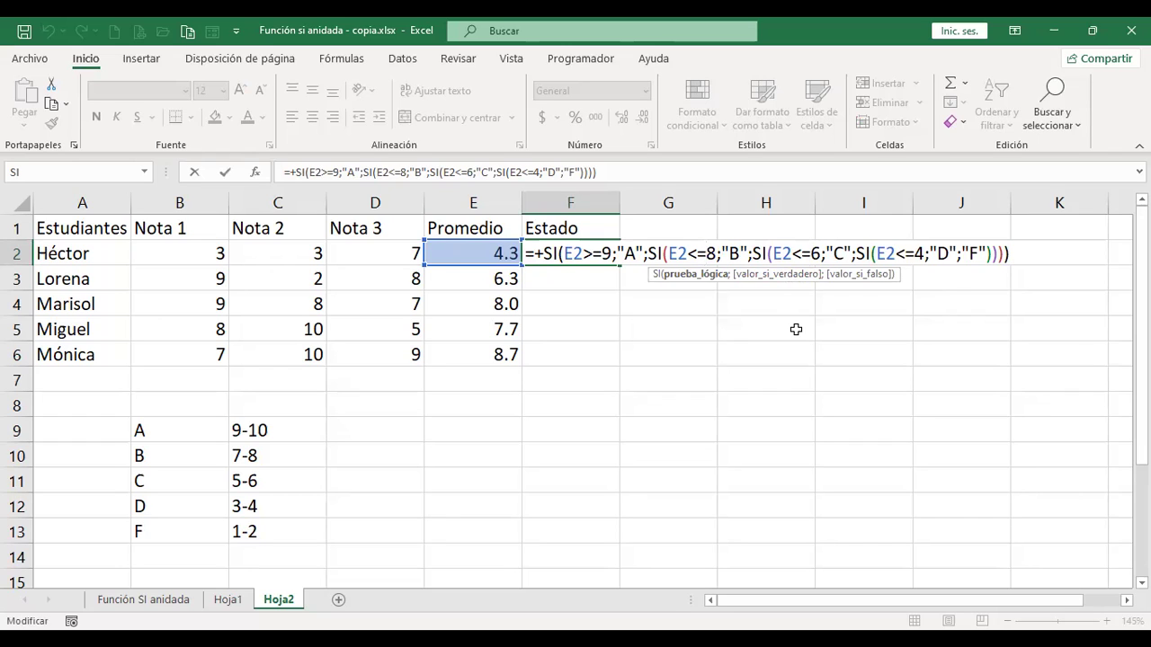
pyautogui.click(640, 253)
pyautogui.moveTo(689, 253); pyautogui.dragTo(715, 252)
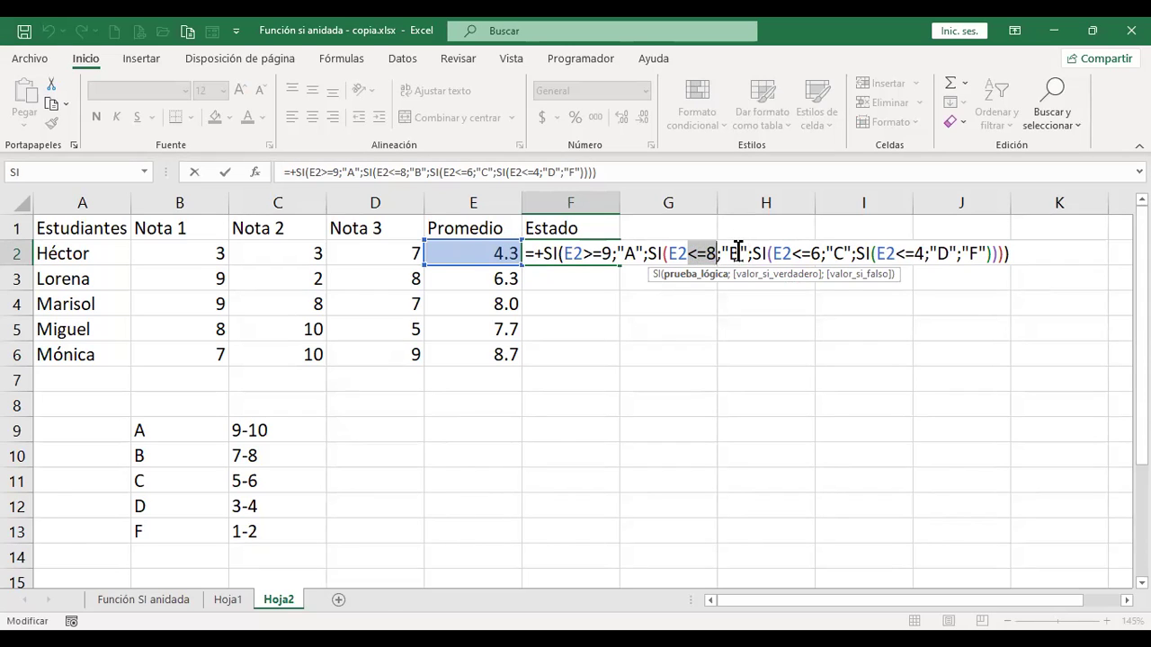
pyautogui.doubleClick(734, 252)
pyautogui.write('B')
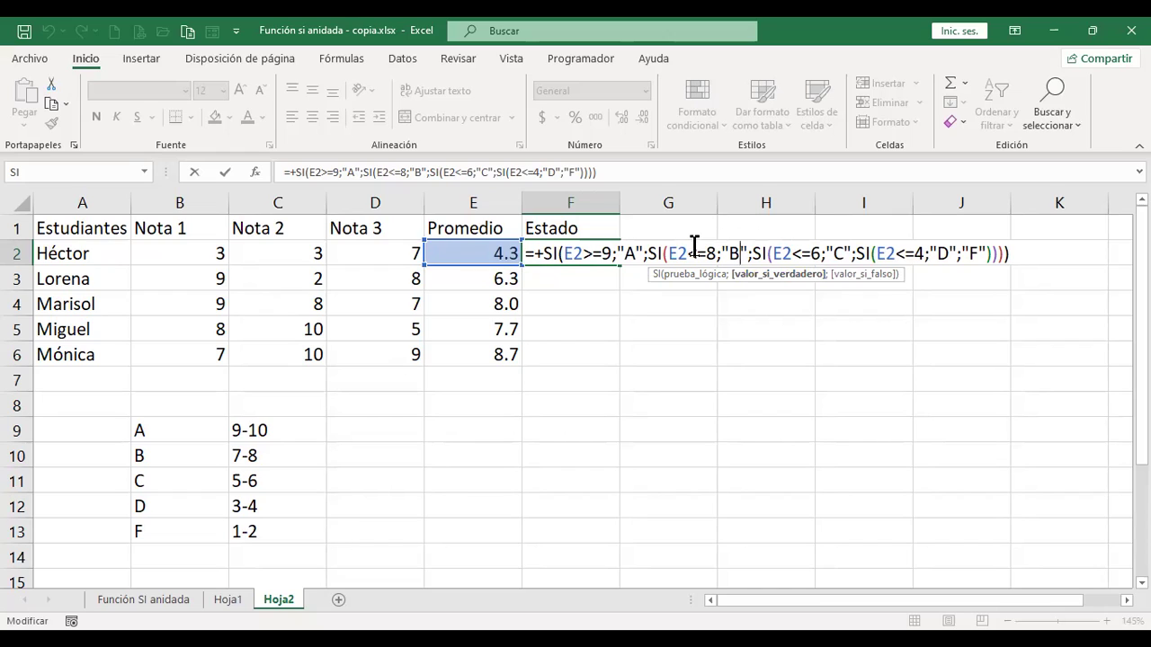
pyautogui.moveTo(689, 245); pyautogui.dragTo(708, 245)
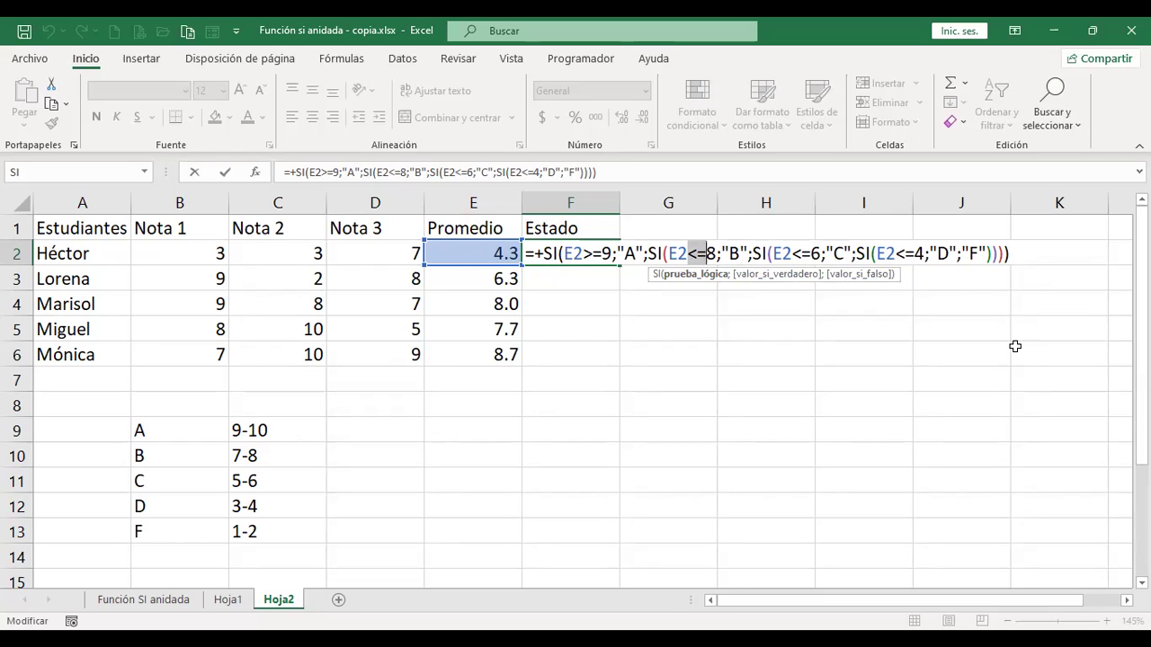
pyautogui.press('Return')
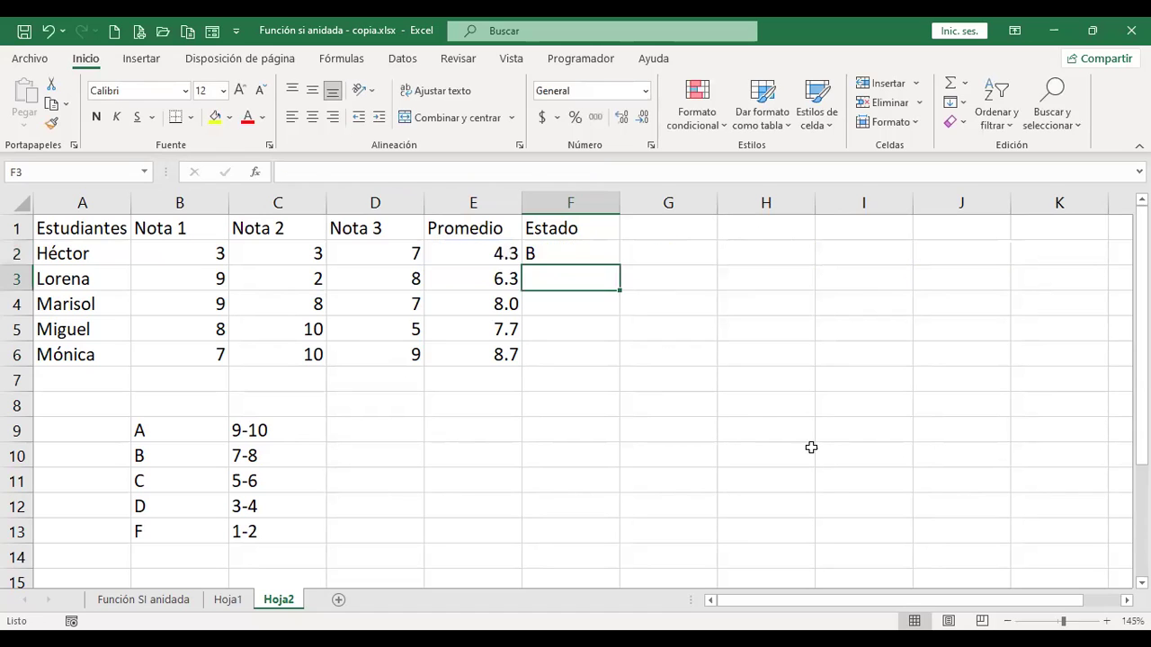